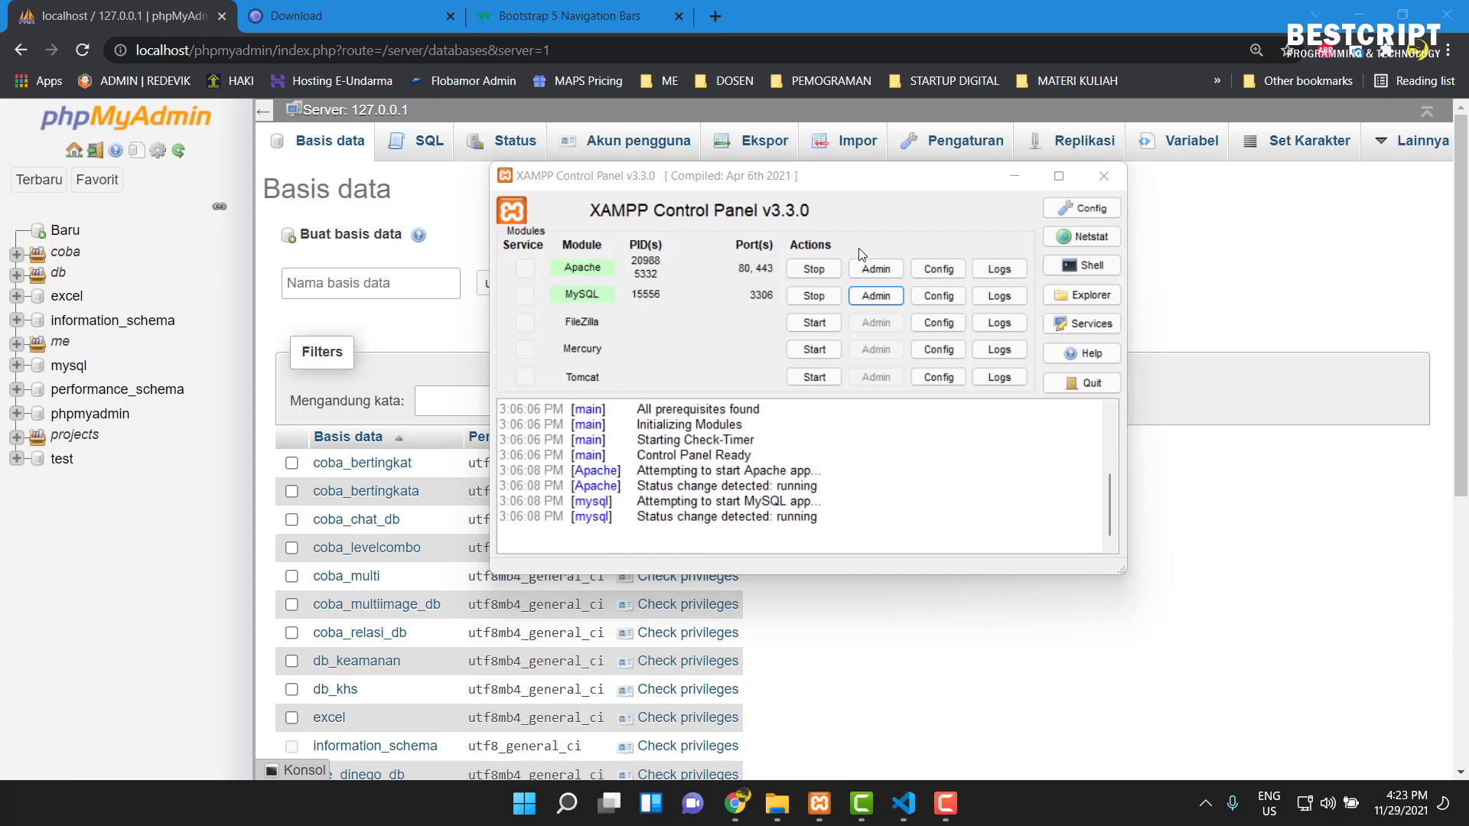
- Put the XAMPP Control Panel window away and create a database named pesan_db in phpMyAdmin
left_click_drag(853, 186, 814, 178)
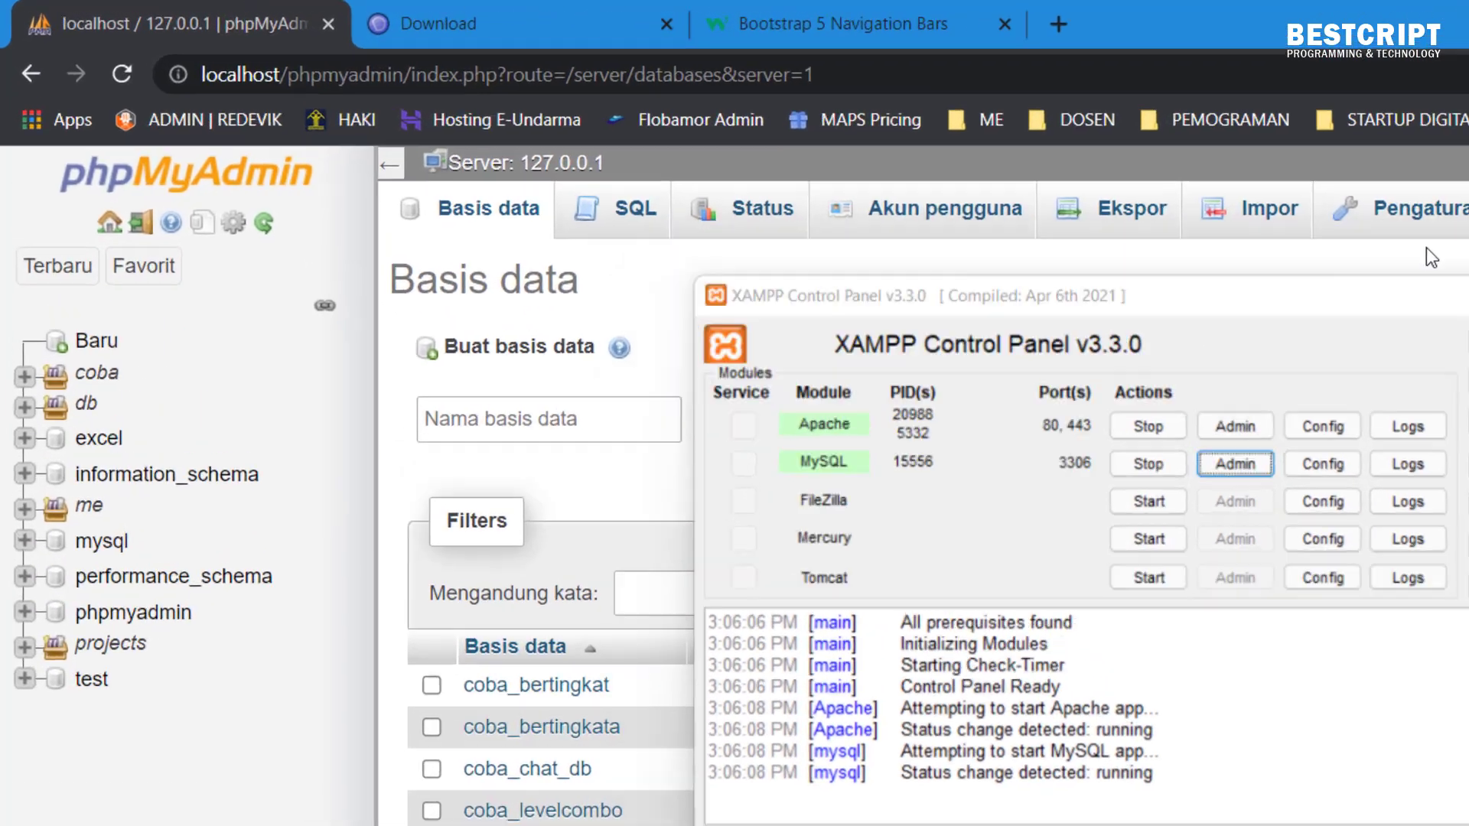
left_click(1045, 170)
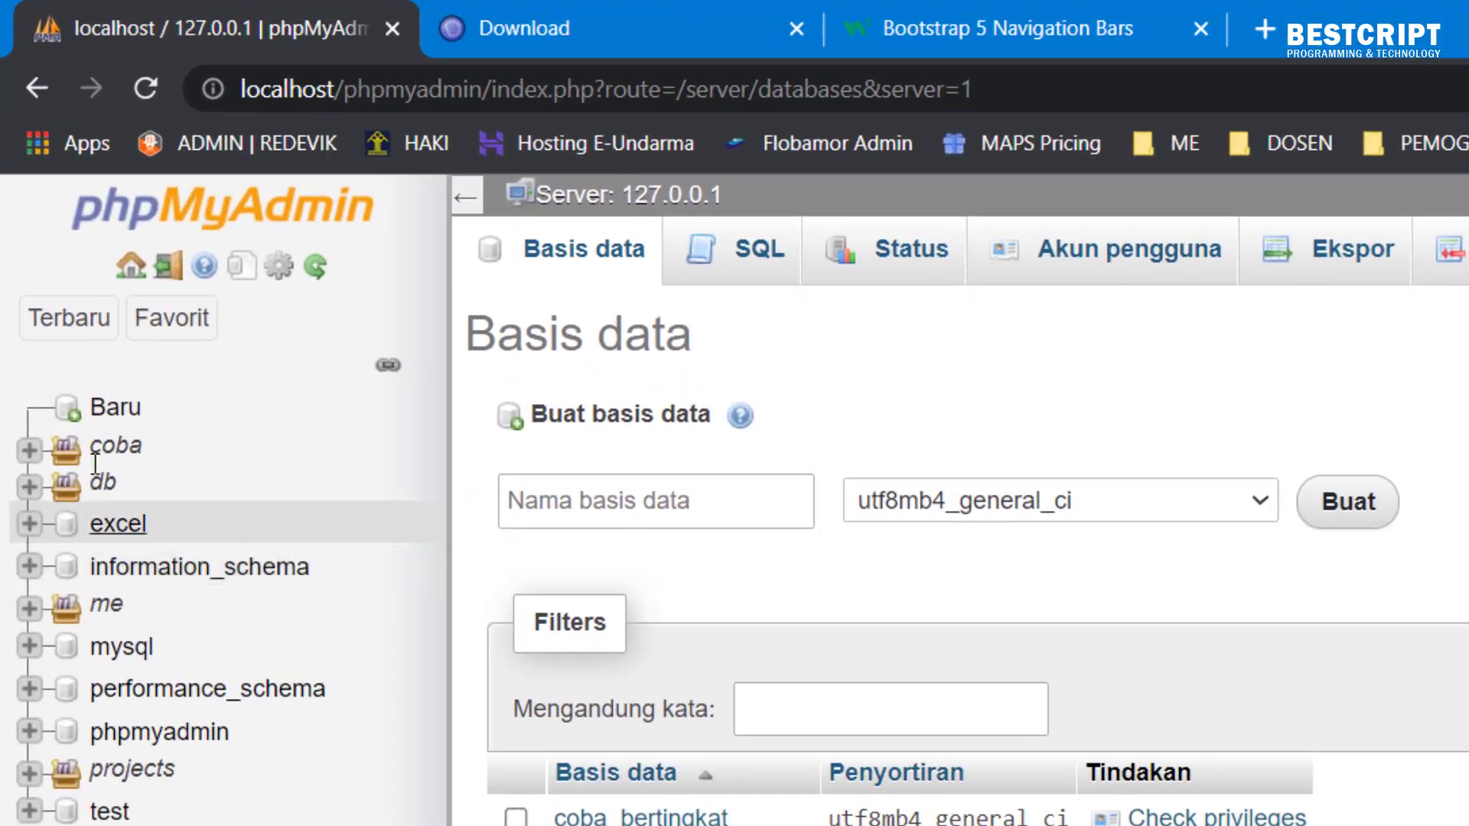
left_click(99, 409)
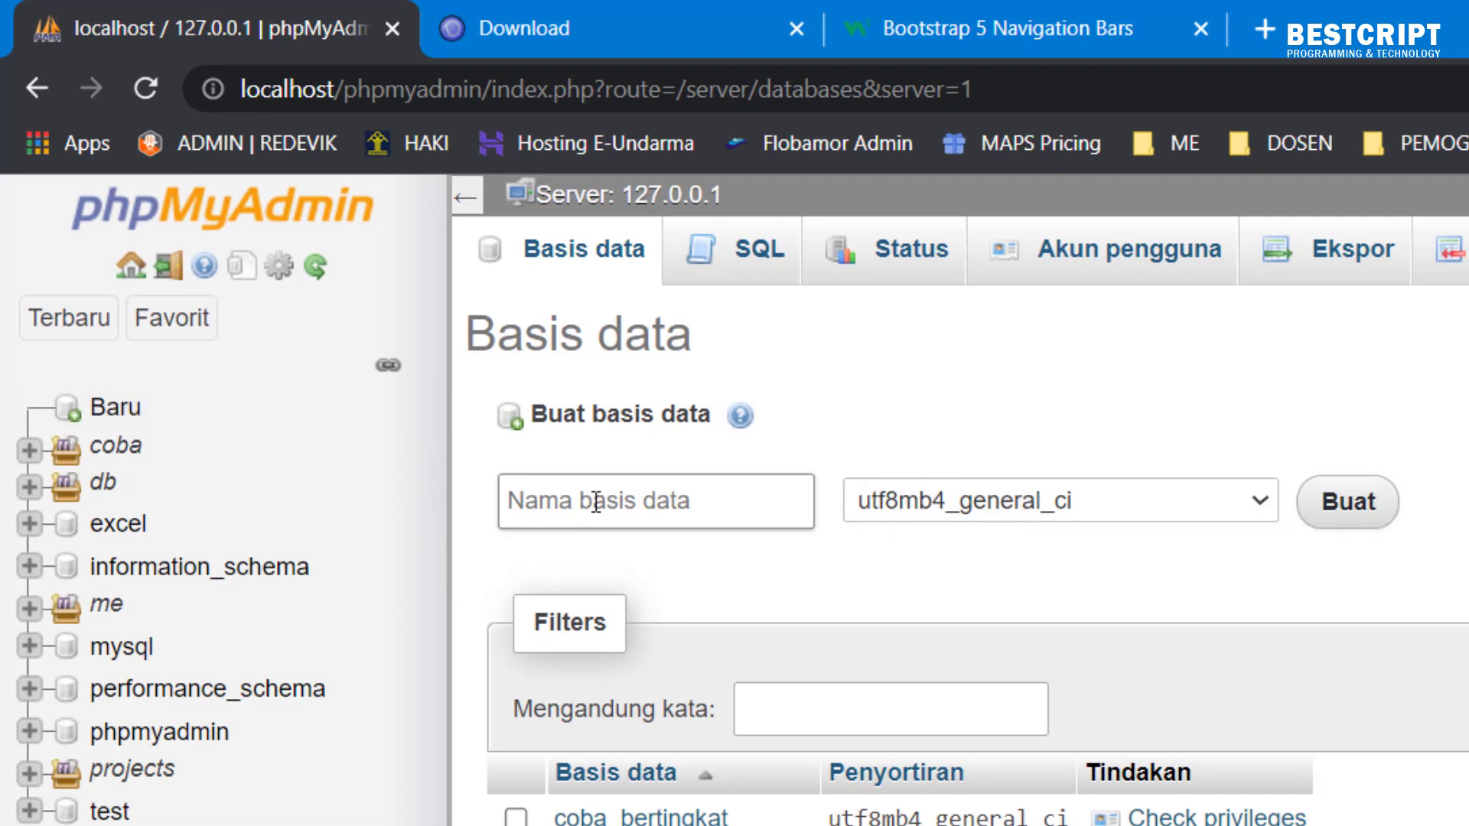
left_click(628, 490)
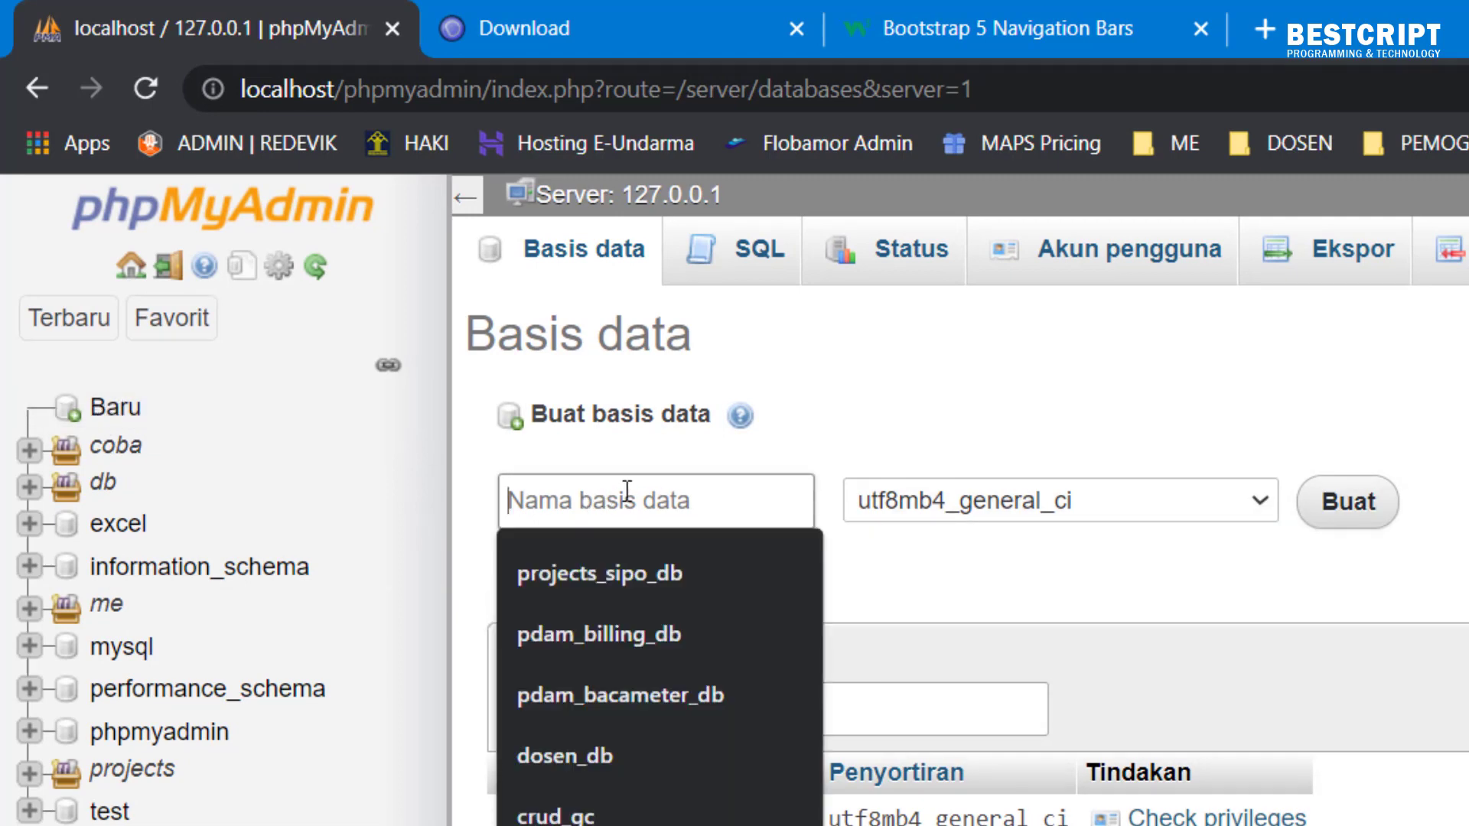
type("pesab")
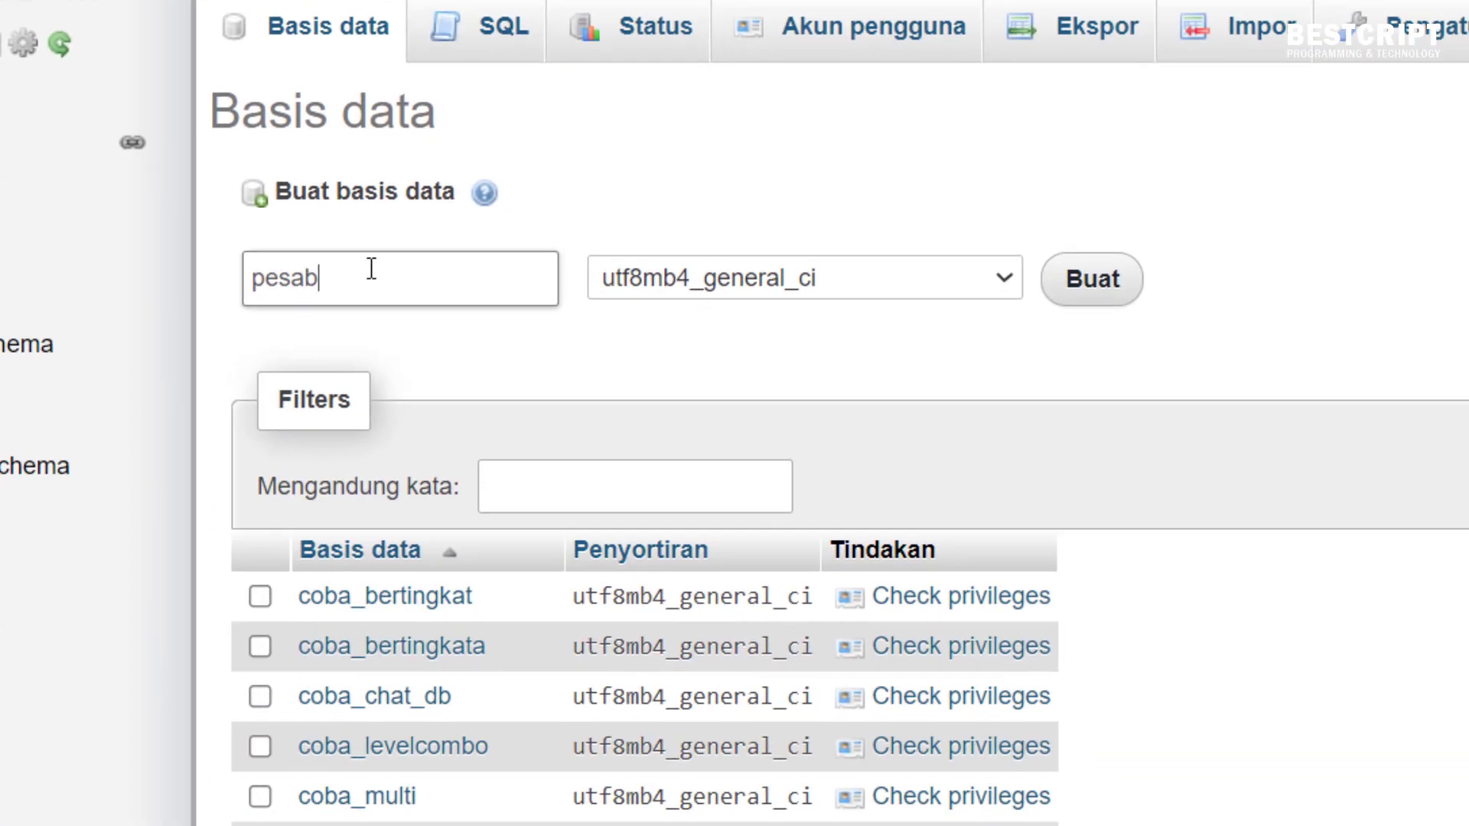
key("BackSpace")
type("n_db")
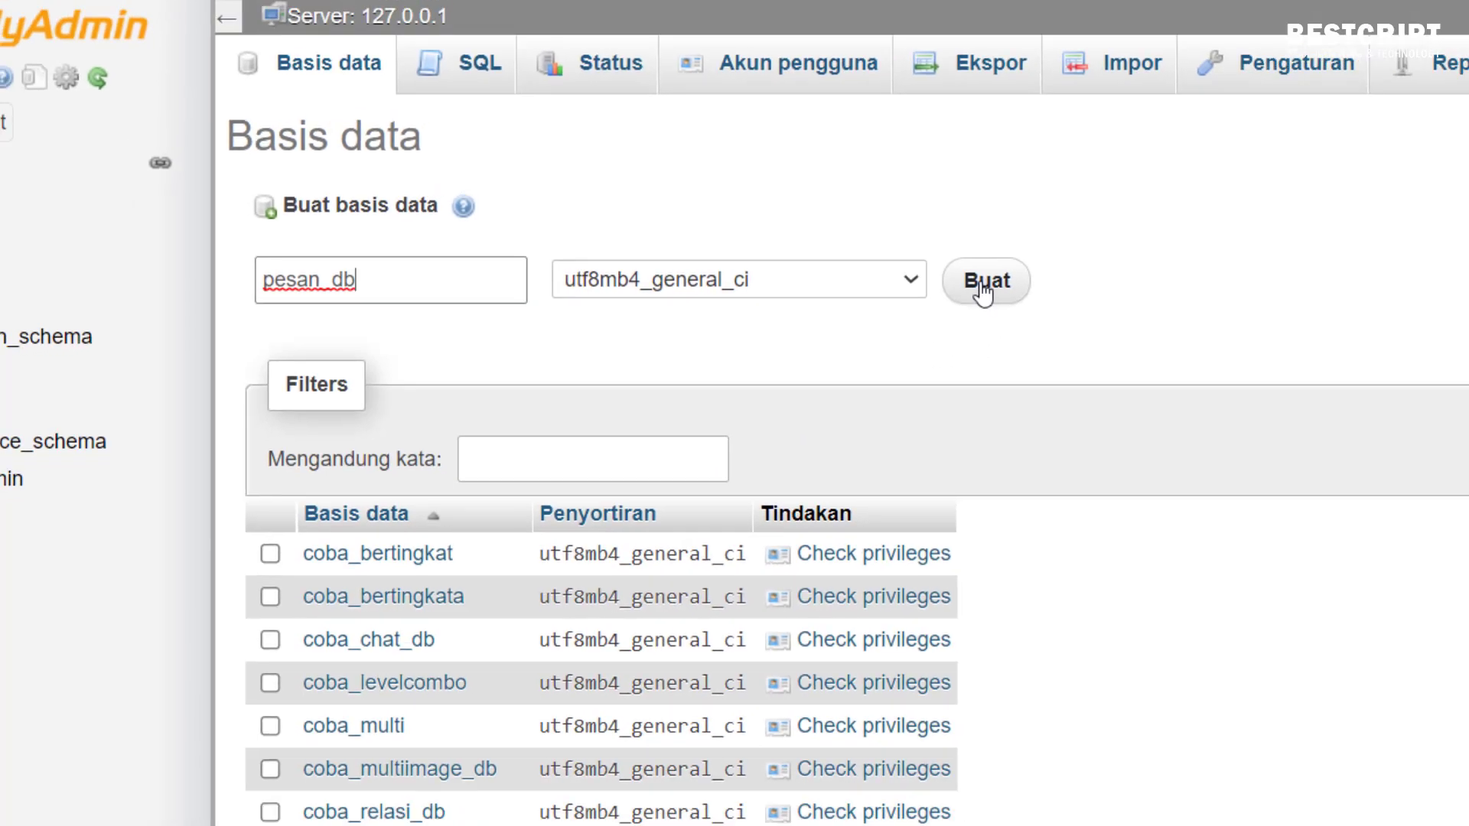
left_click(1091, 278)
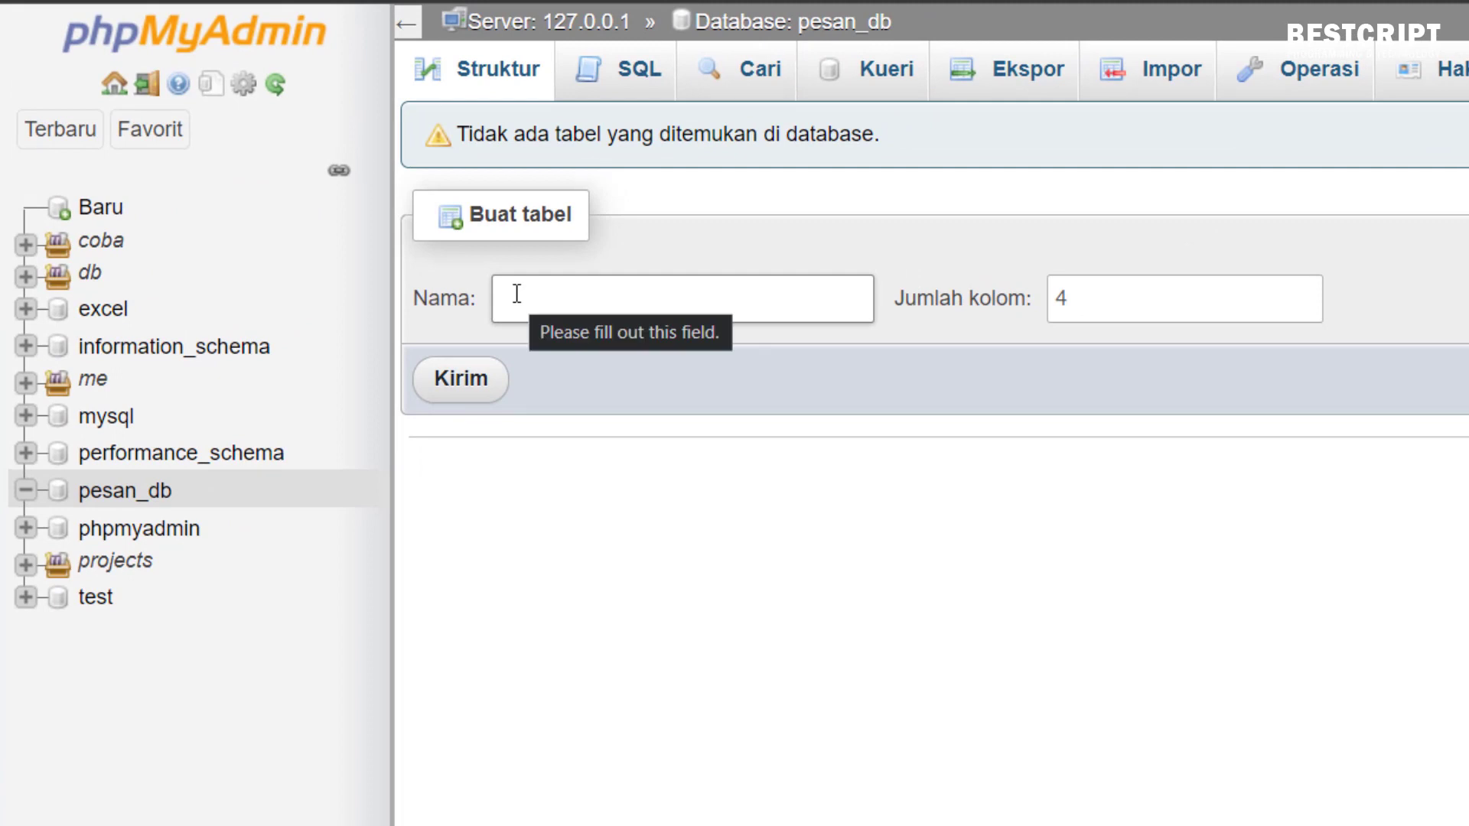
- Start a new table named tb_pemesan with 4 columns in the pesan_db database
left_click(517, 294)
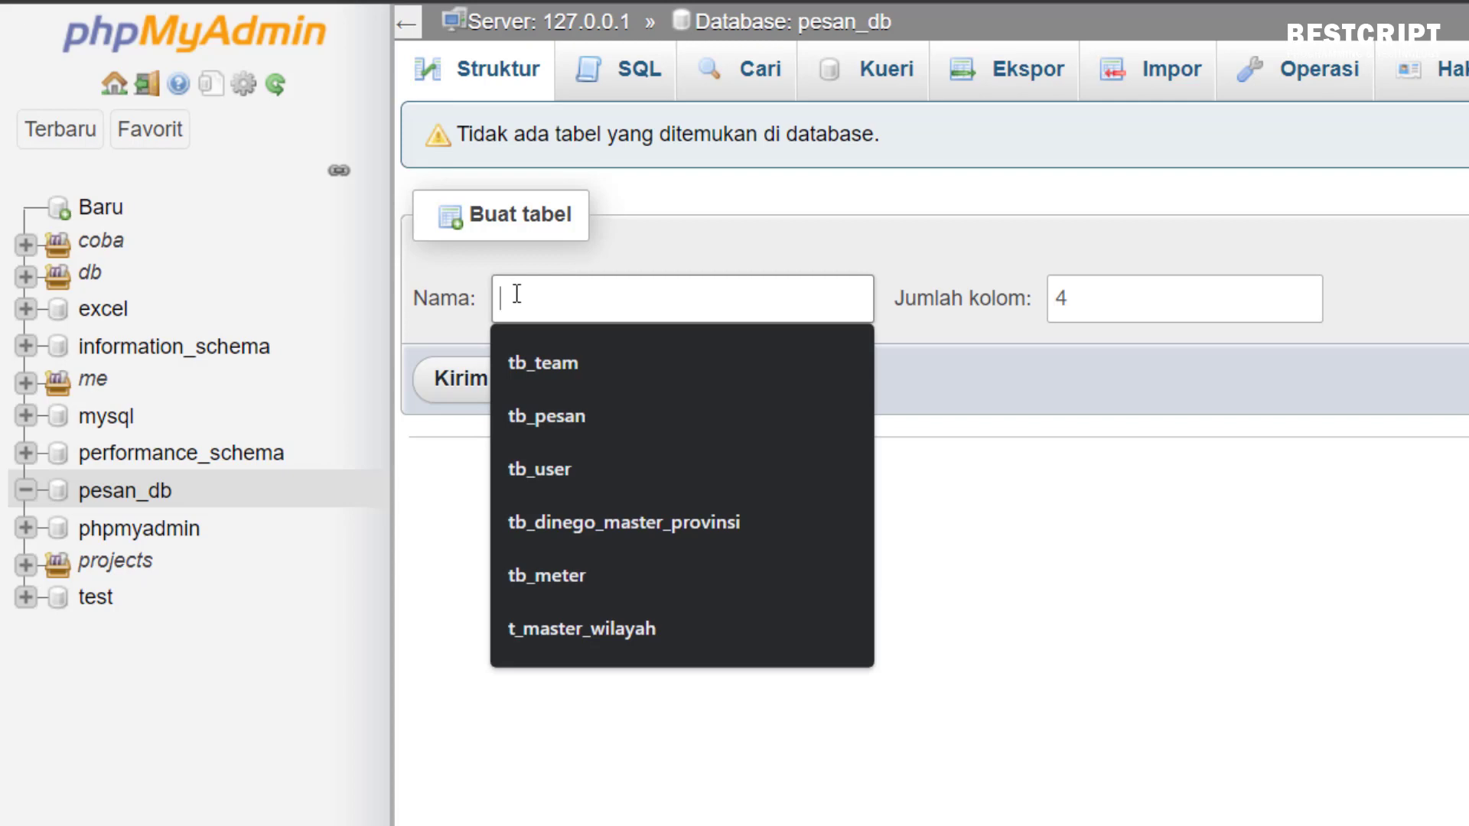
type("tb")
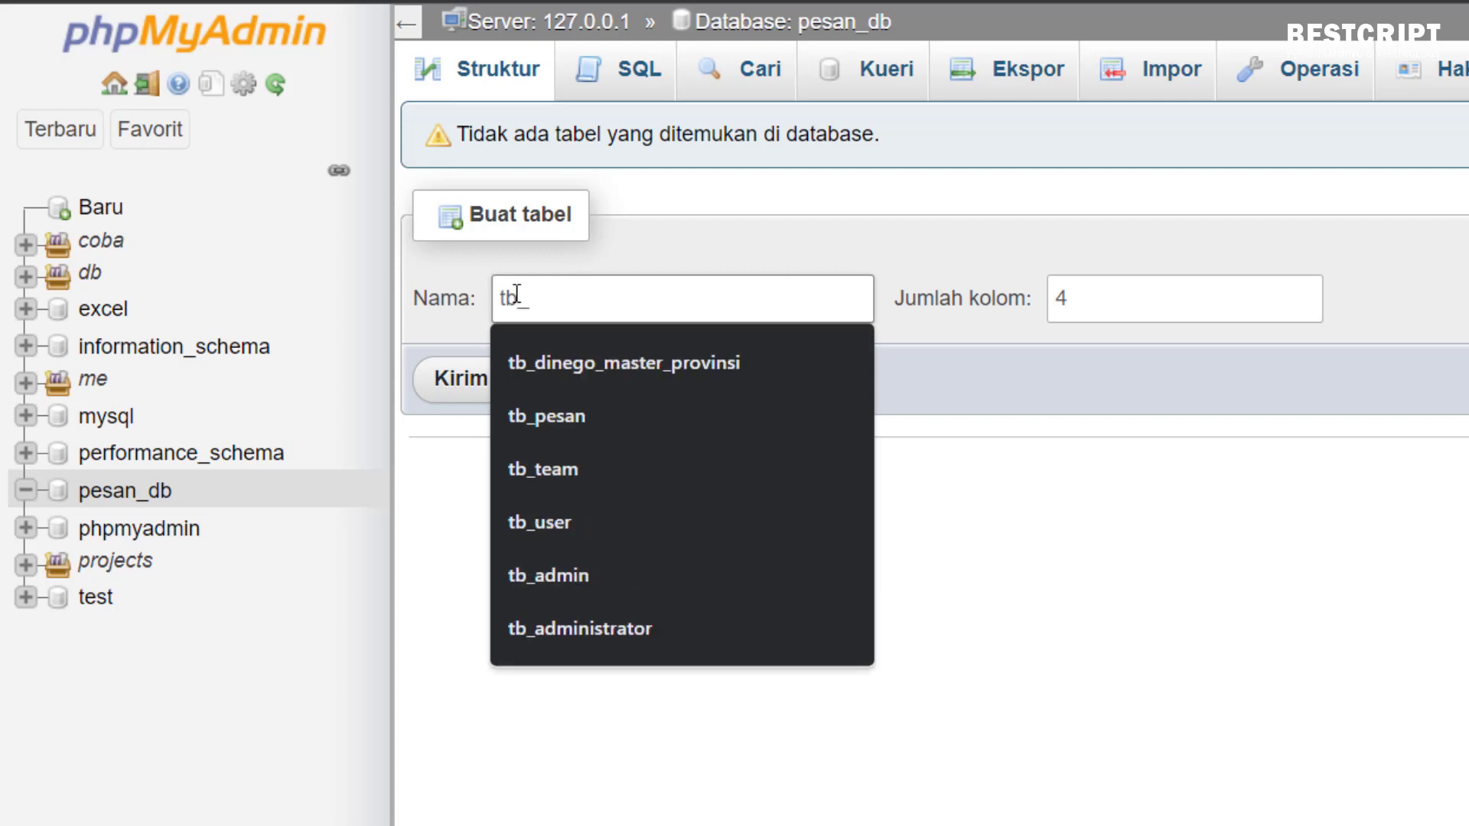
type("_pemesan")
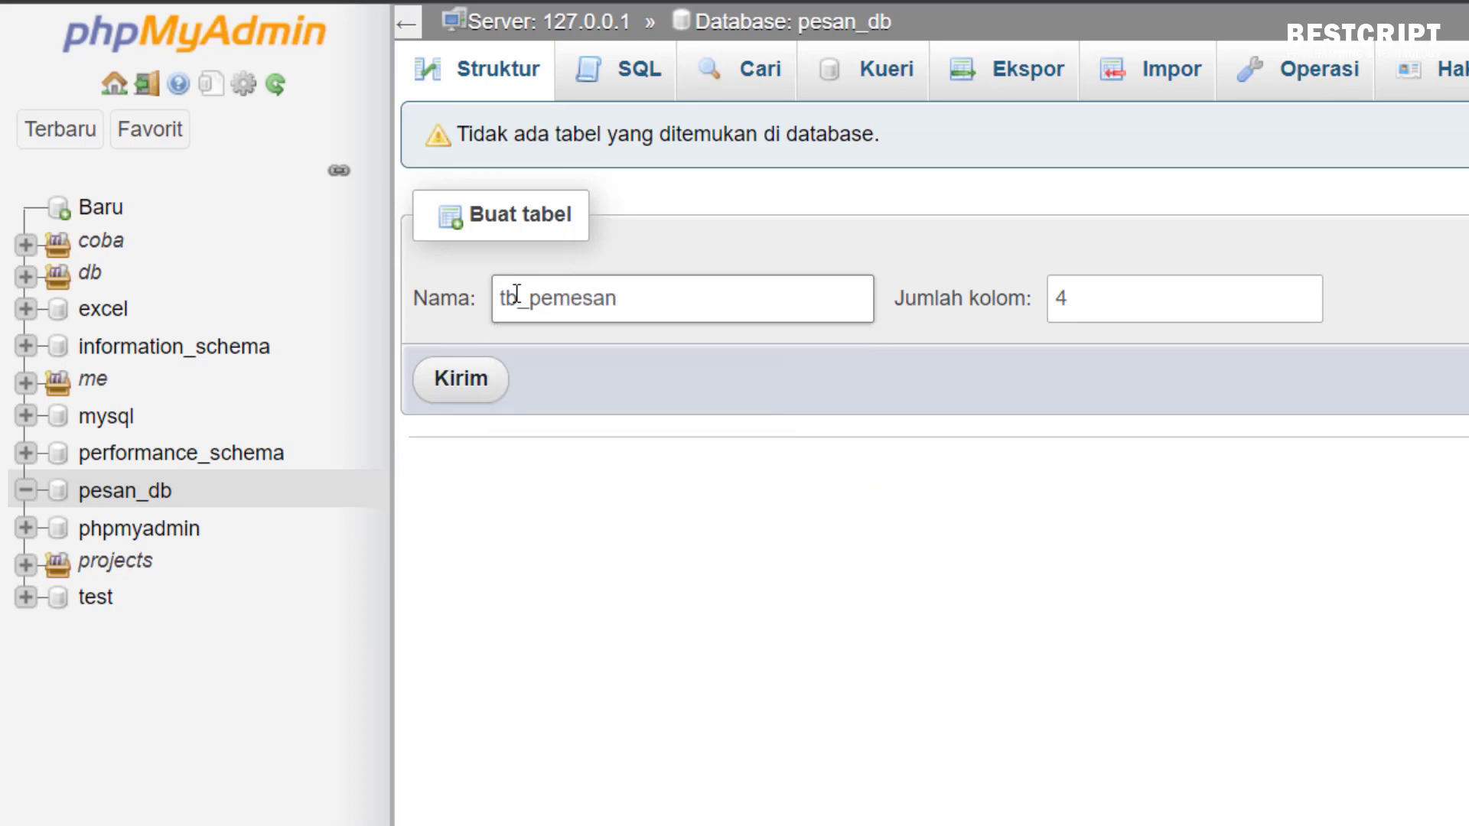
left_click(1113, 305)
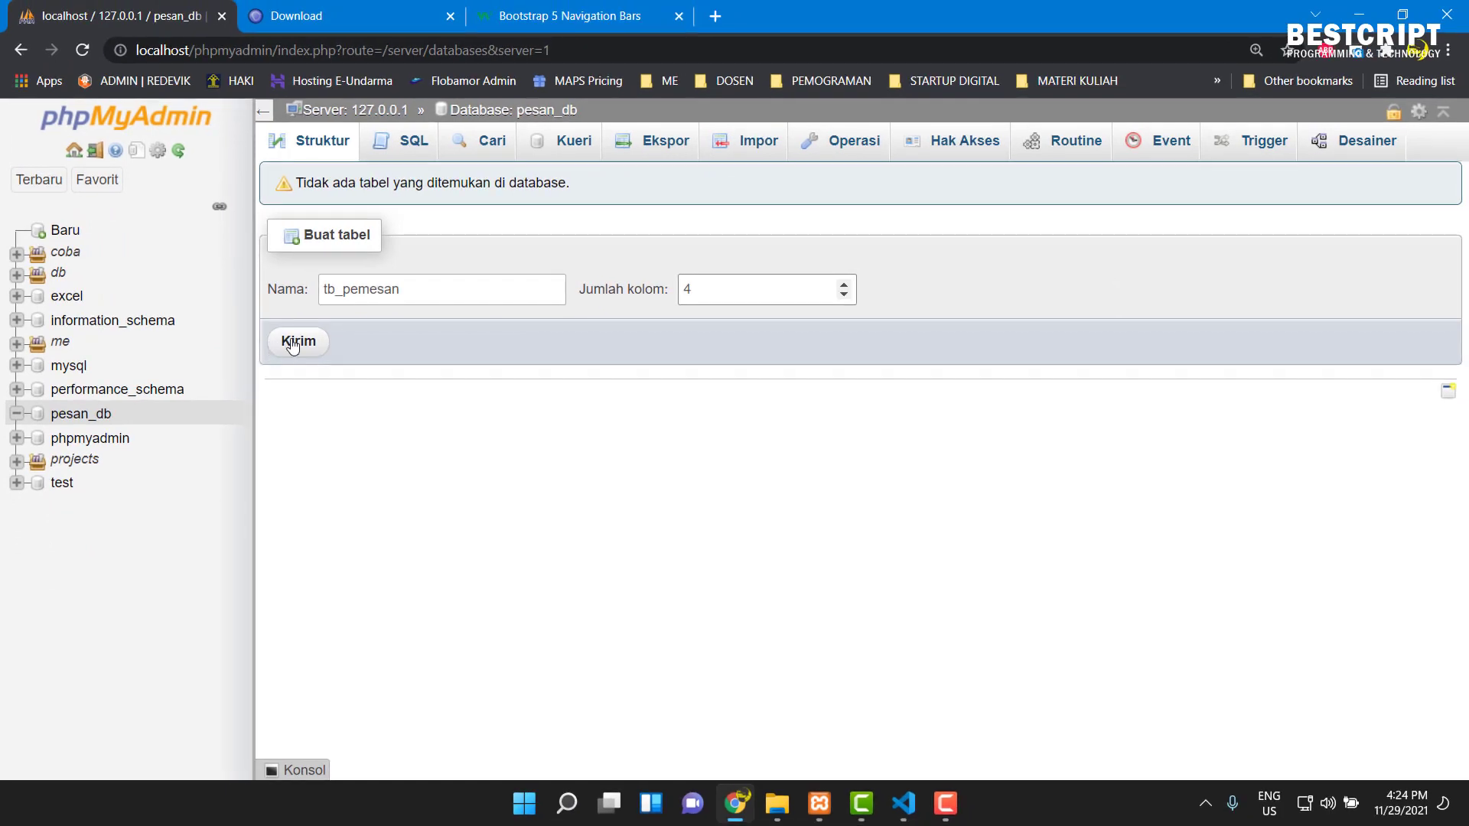
left_click(291, 343)
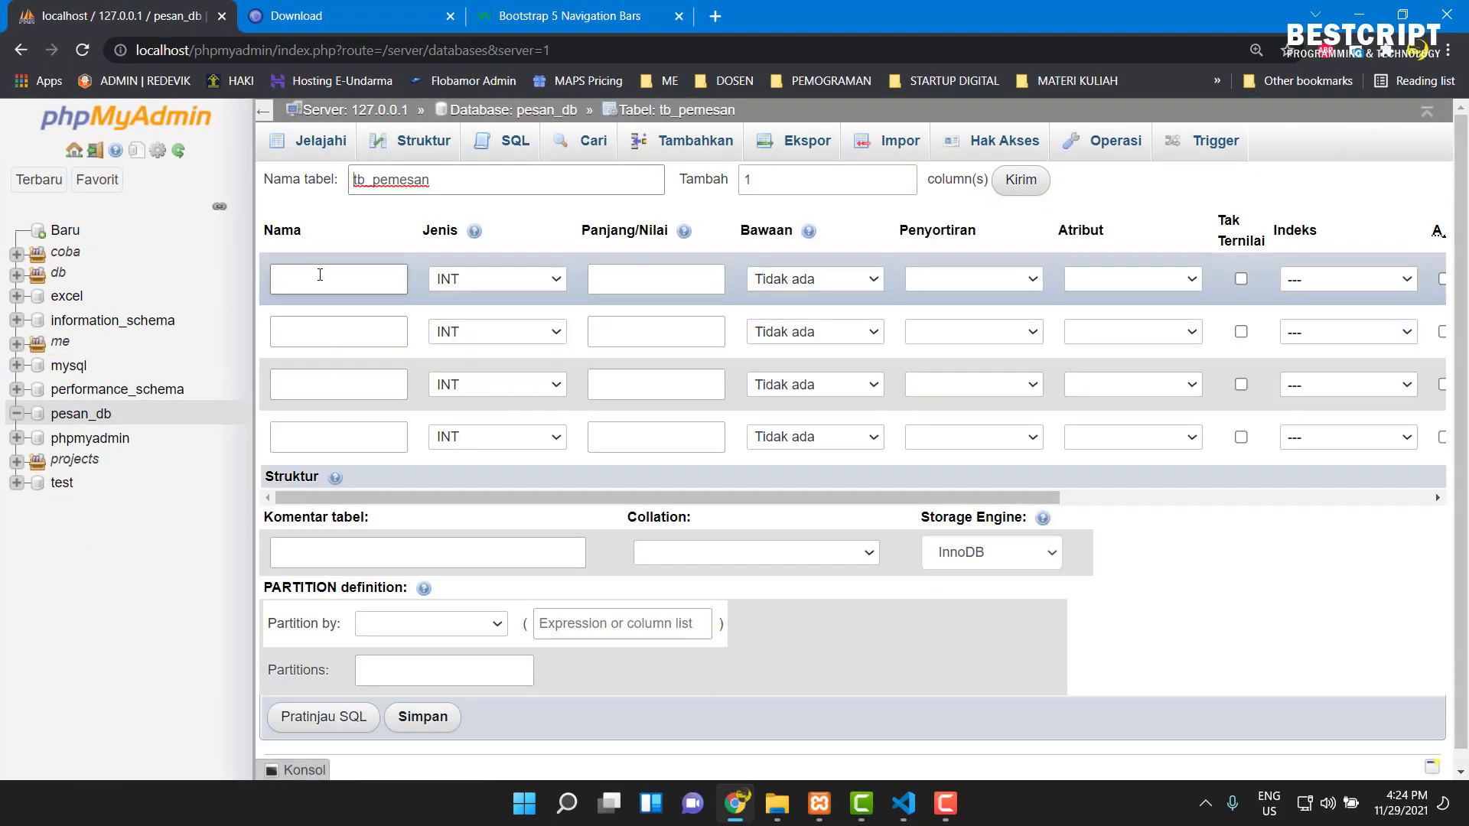
- Name the table's first column id_pemesan
left_click(320, 277)
type("id_pe")
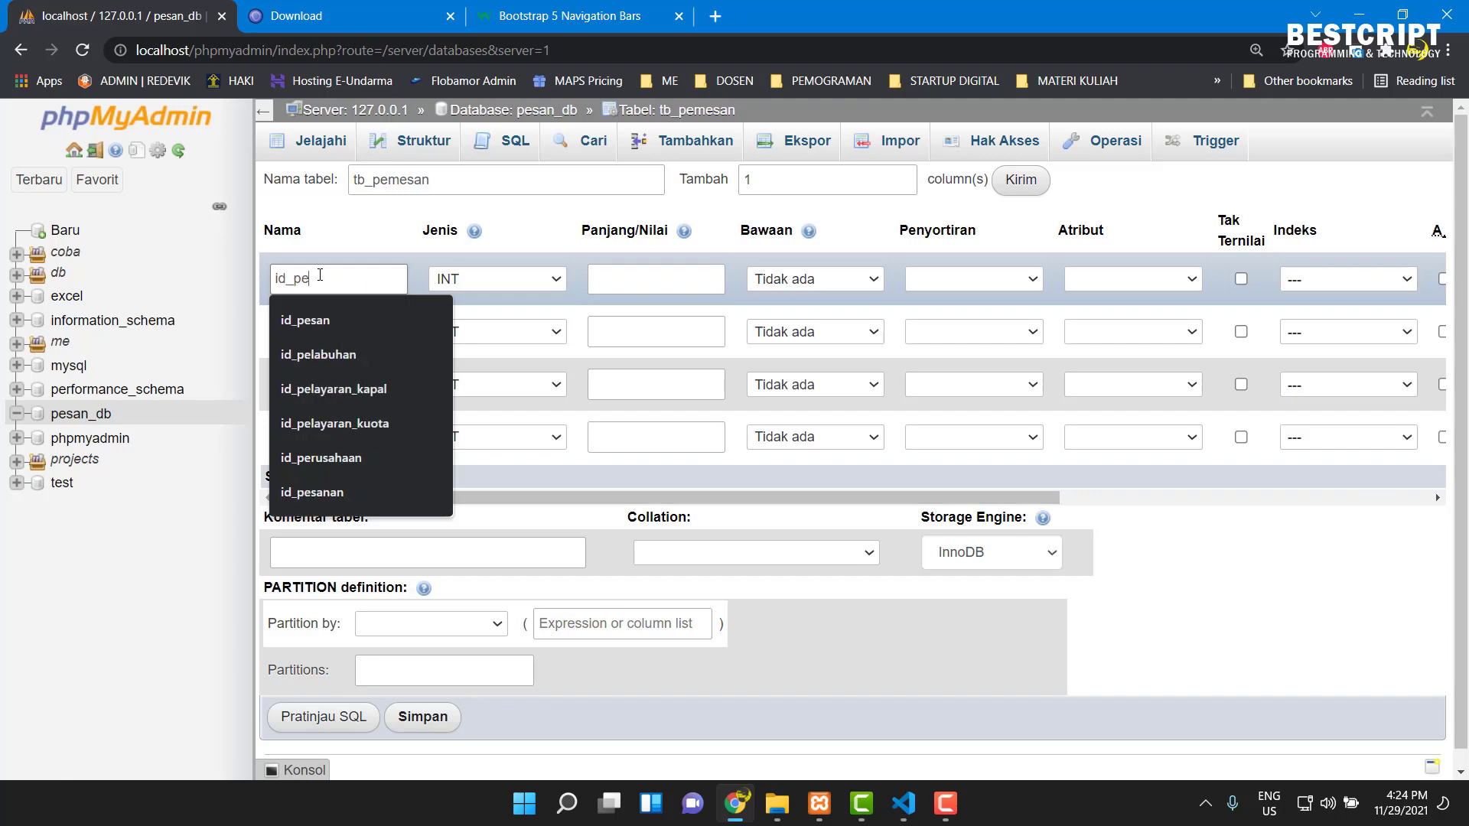
type("mesan")
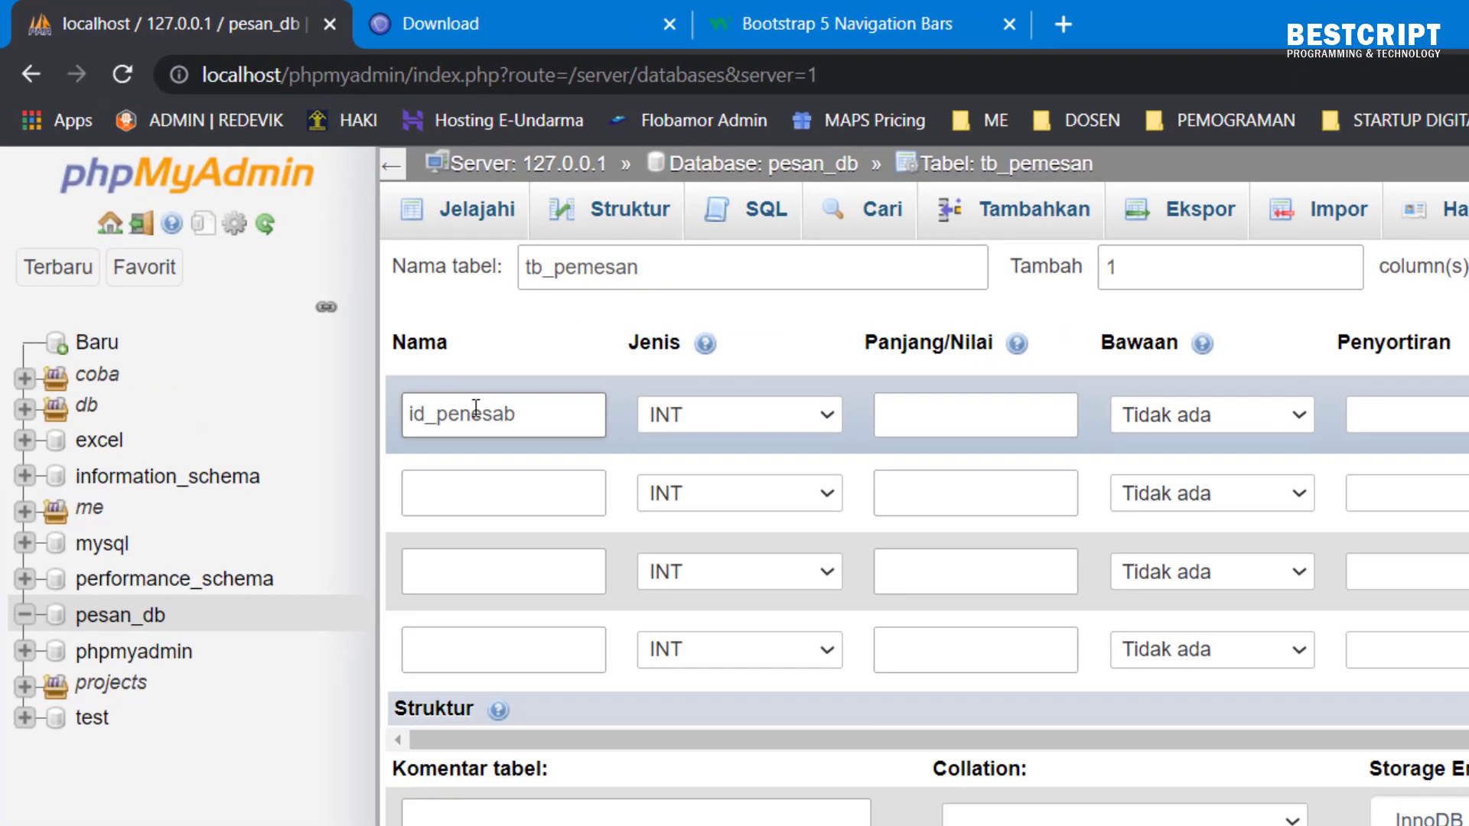
key("BackSpace")
type("n")
left_click(476, 413)
key("shift+Left")
type("m")
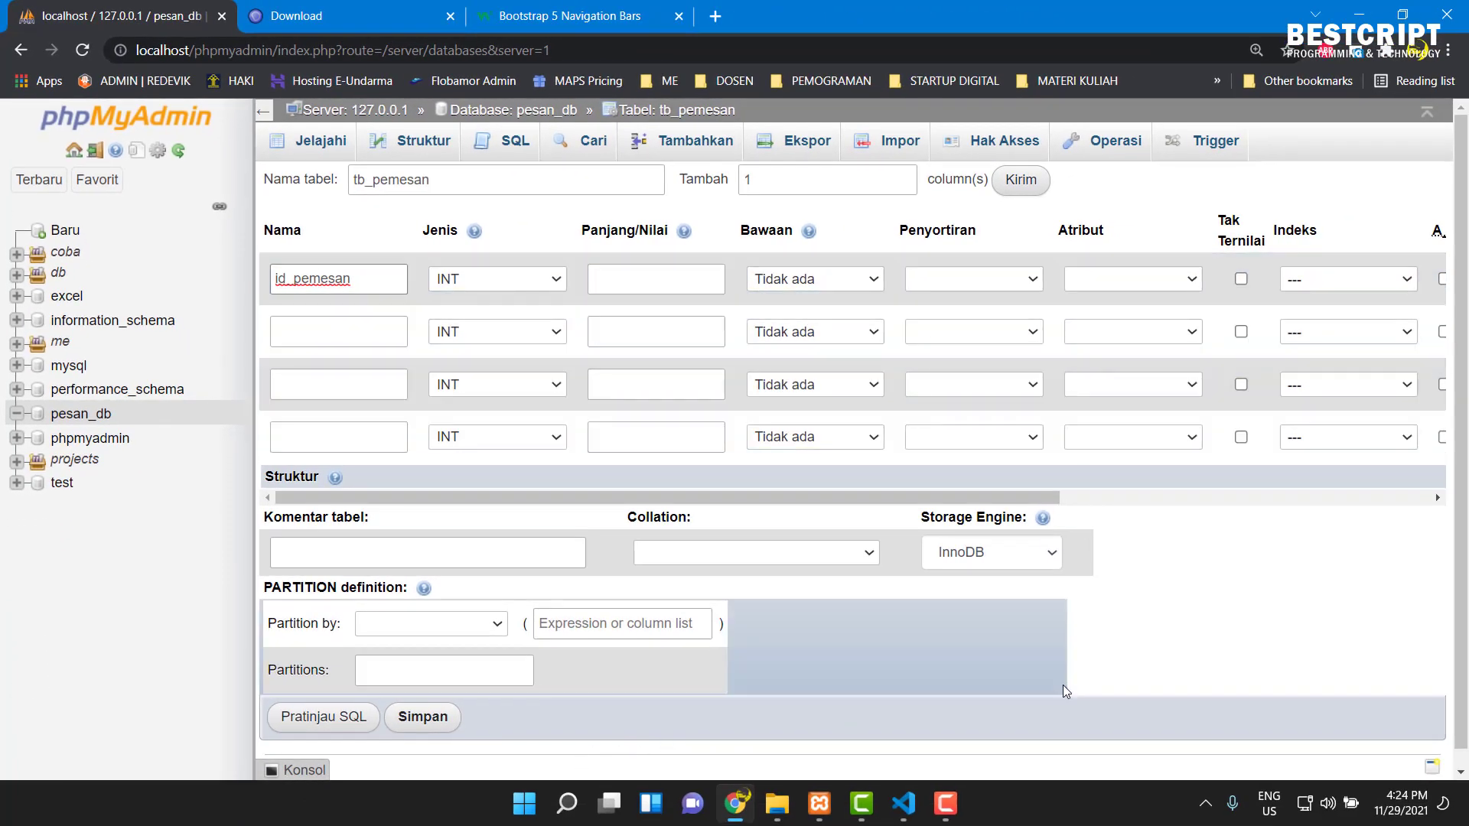
- Make the id_pemesan column an auto-incrementing primary key
left_click(1329, 784)
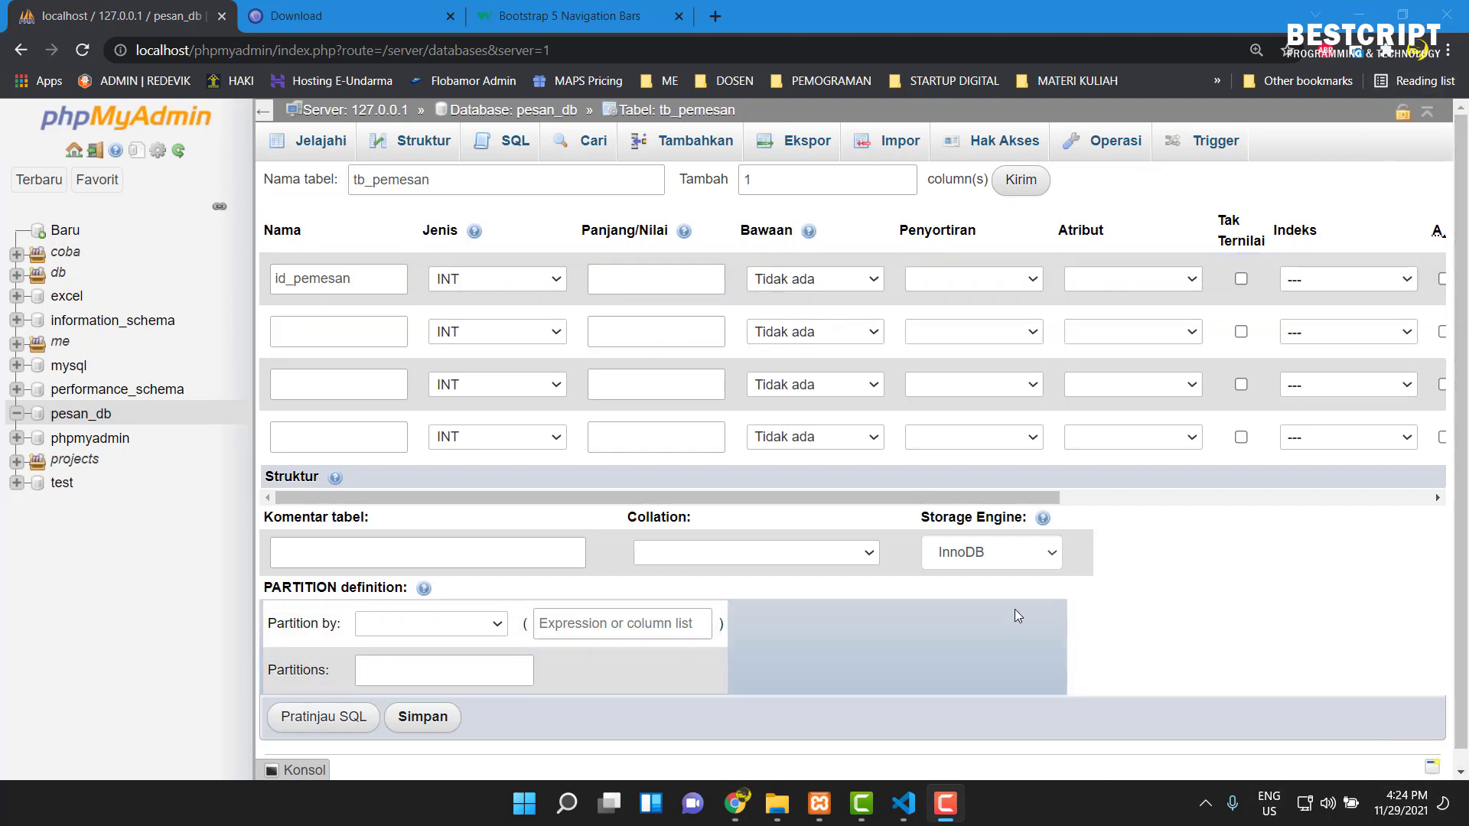
scroll(994, 609, "down", 1)
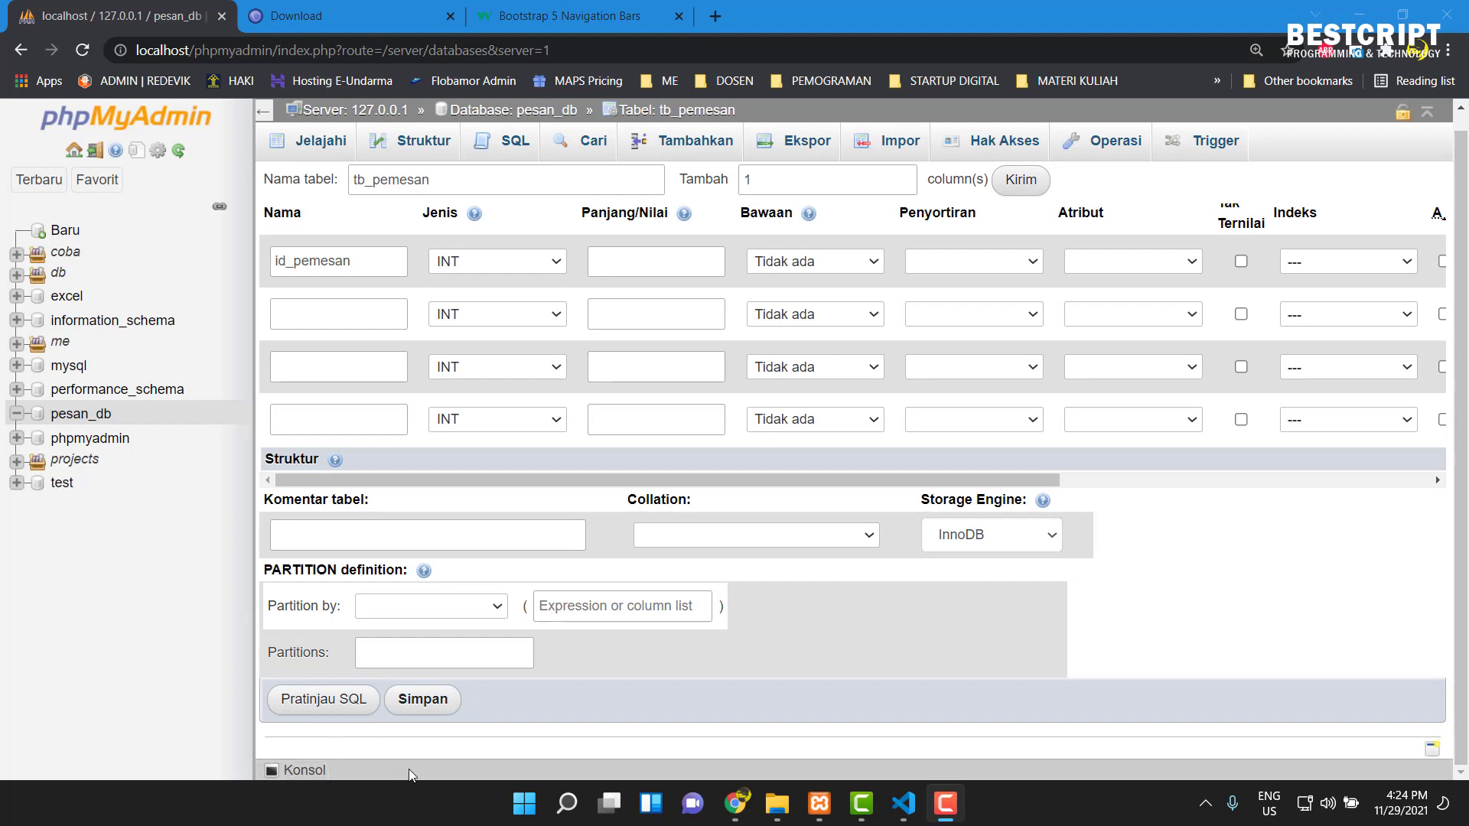
scroll(1111, 594, "up", 1)
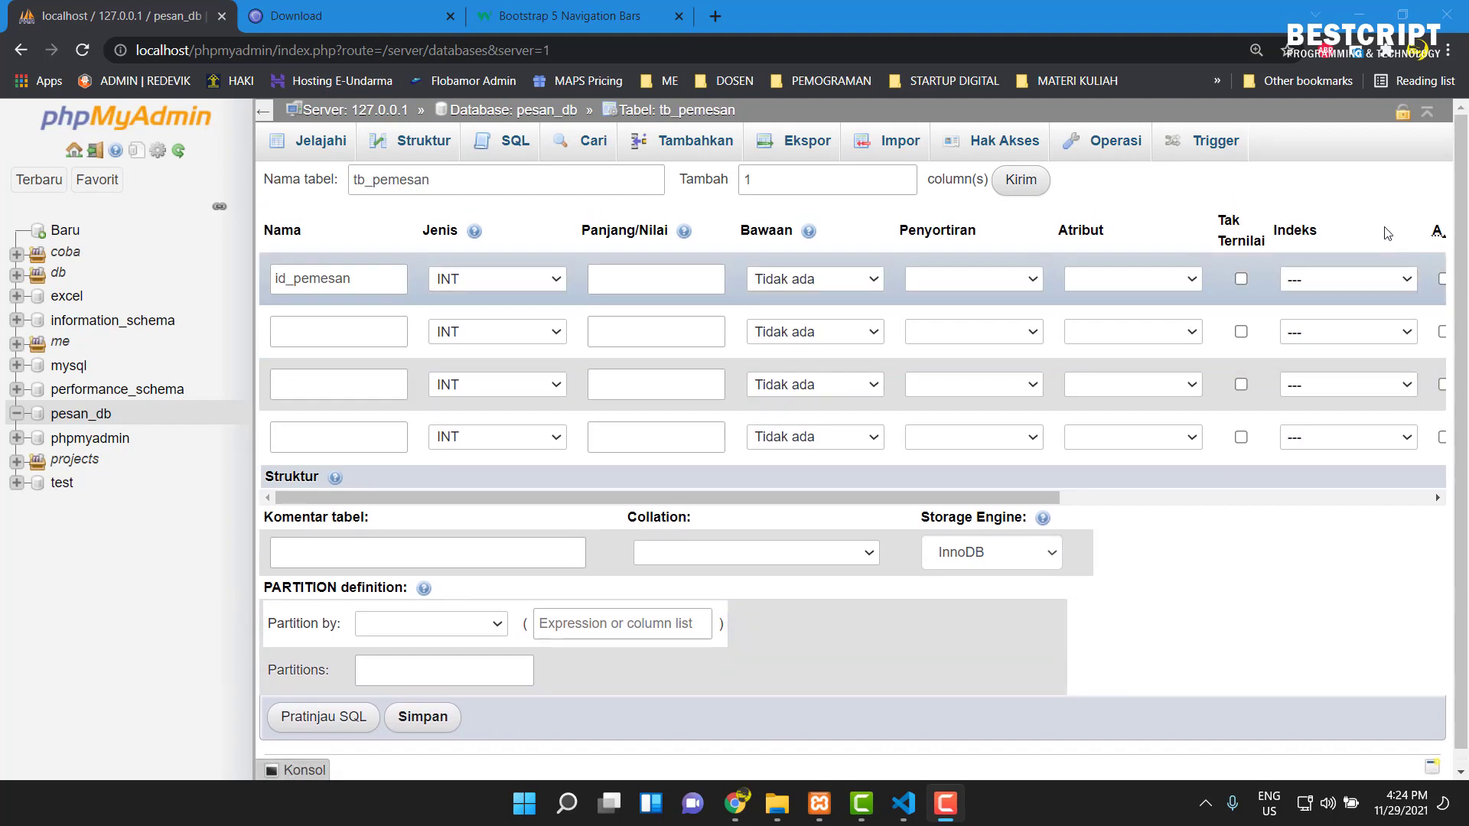
key("ctrl+minus")
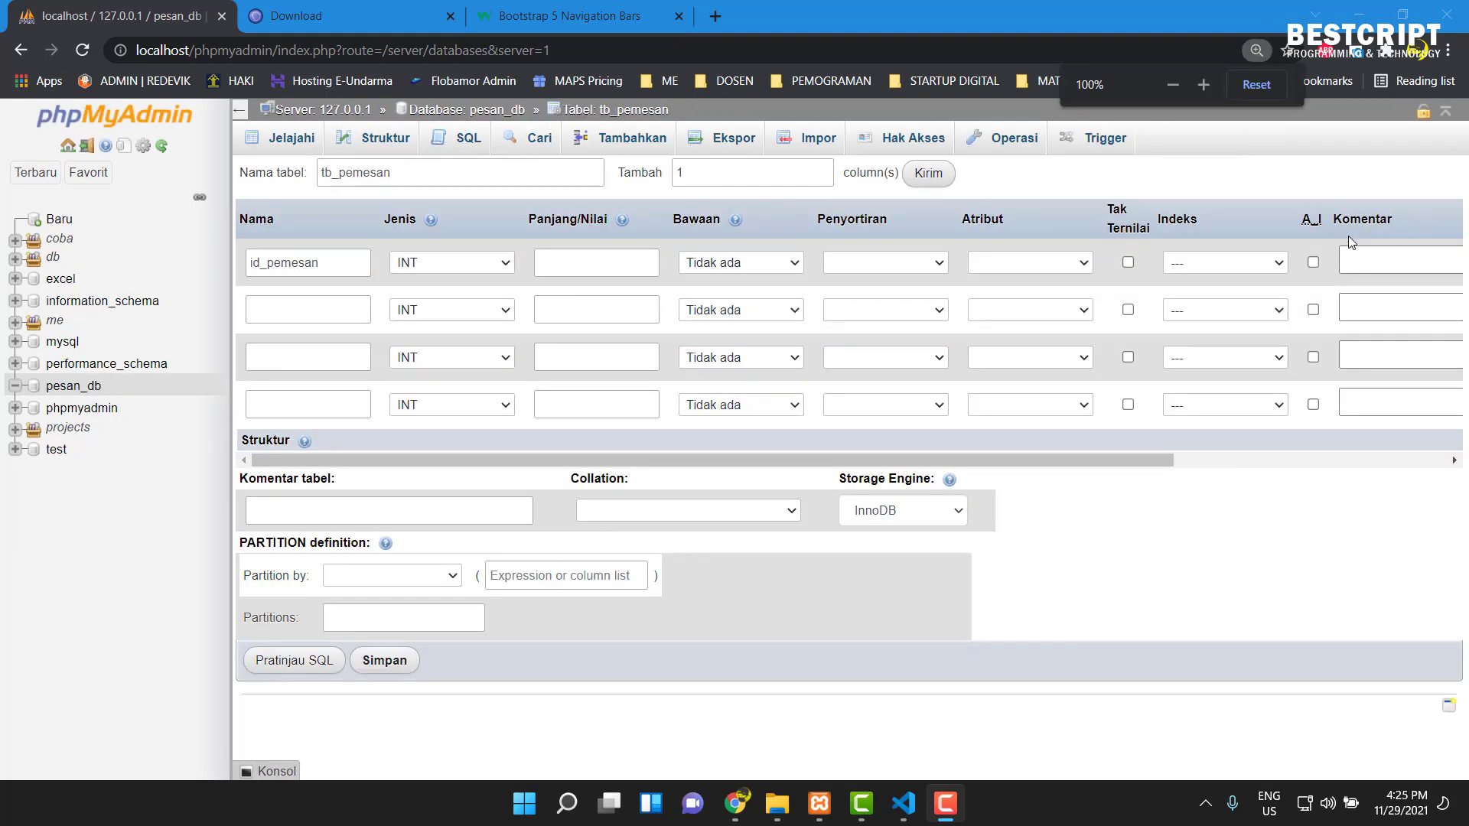
left_click(1313, 263)
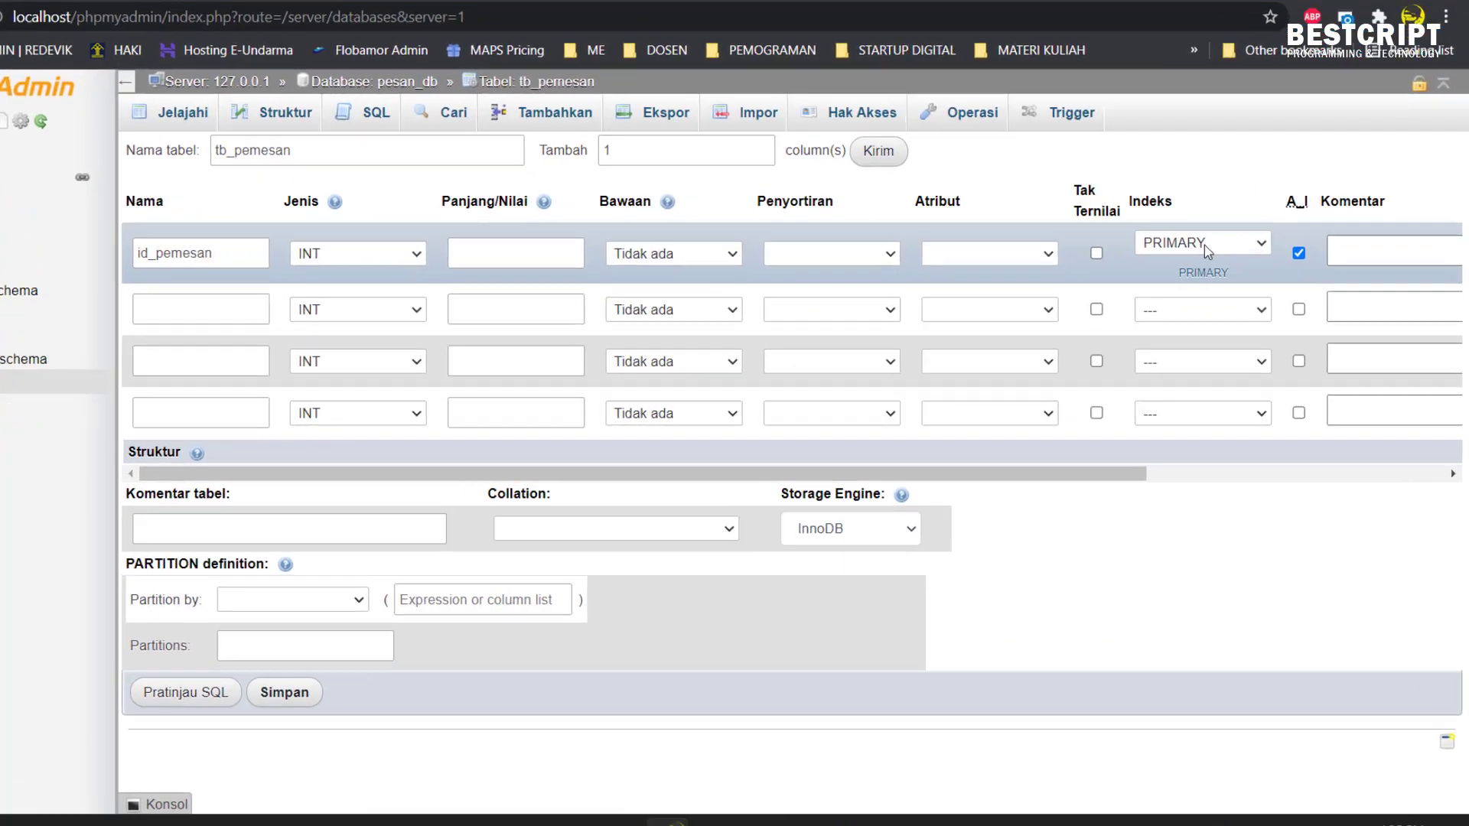
left_click(1221, 257)
left_click(1070, 167)
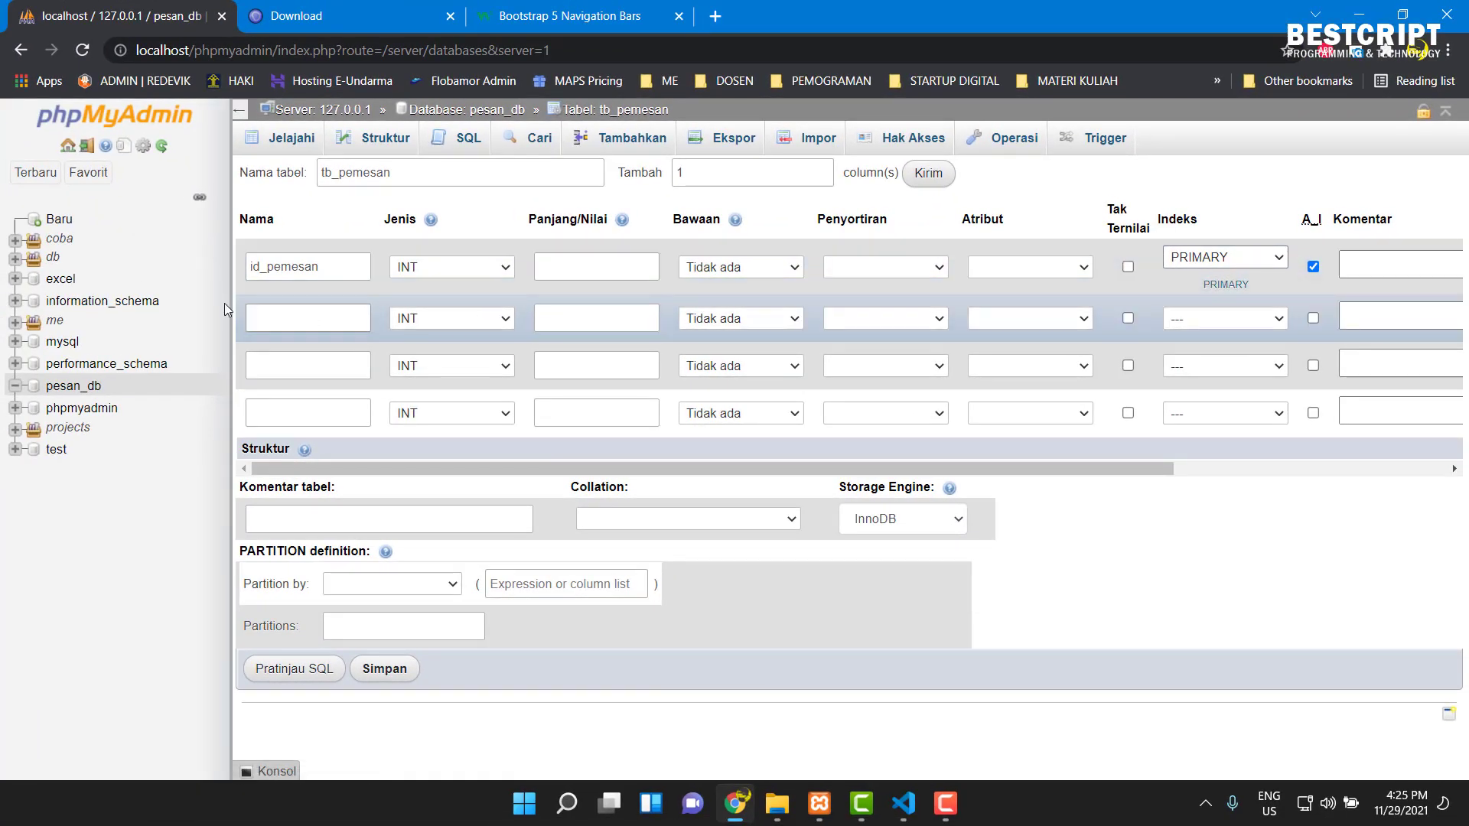
- Define the second column as nama with type VARCHAR and length 100
left_click(289, 311)
left_click(289, 311)
type("nama")
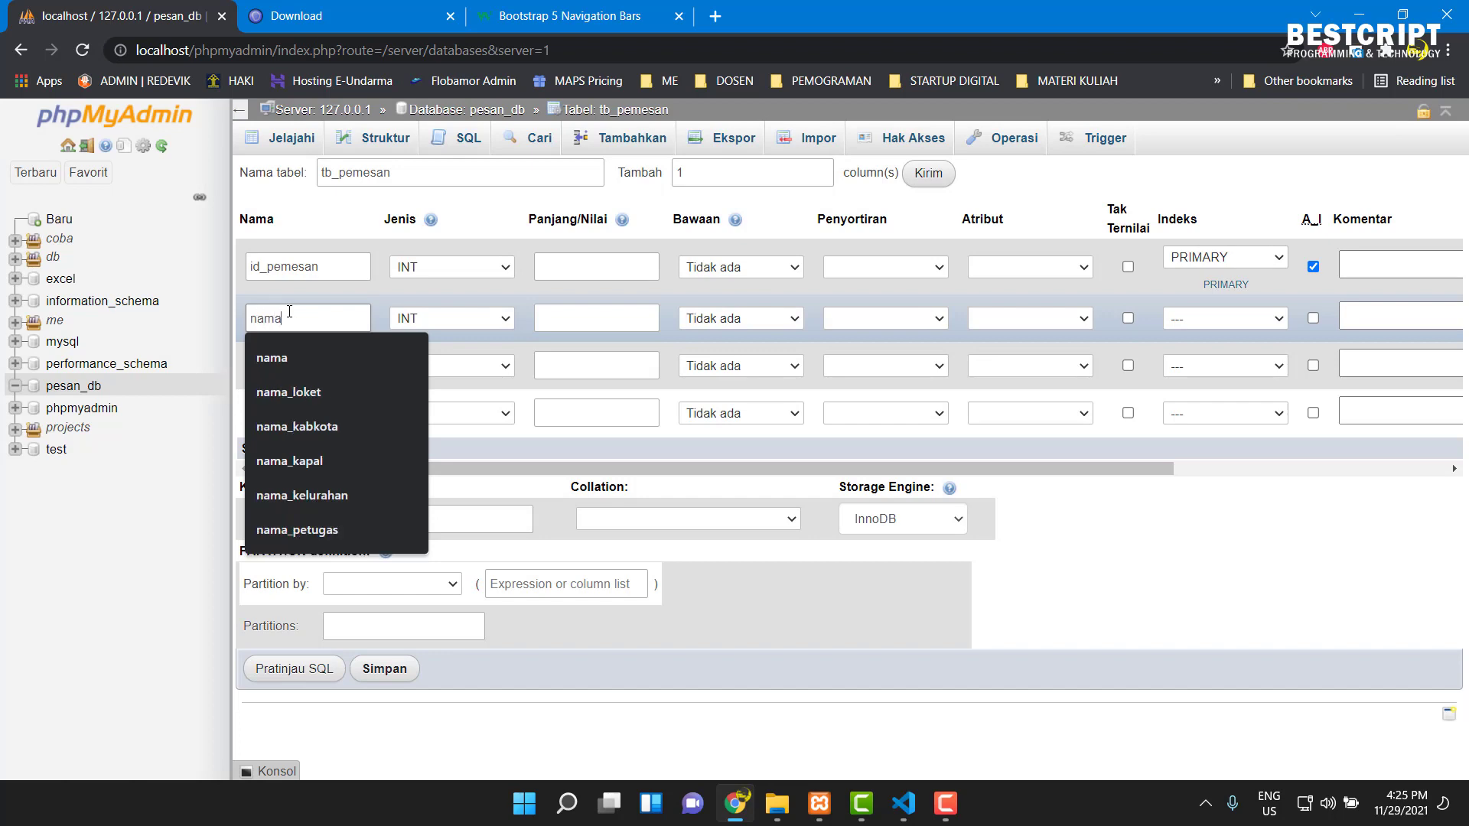
left_click(467, 318)
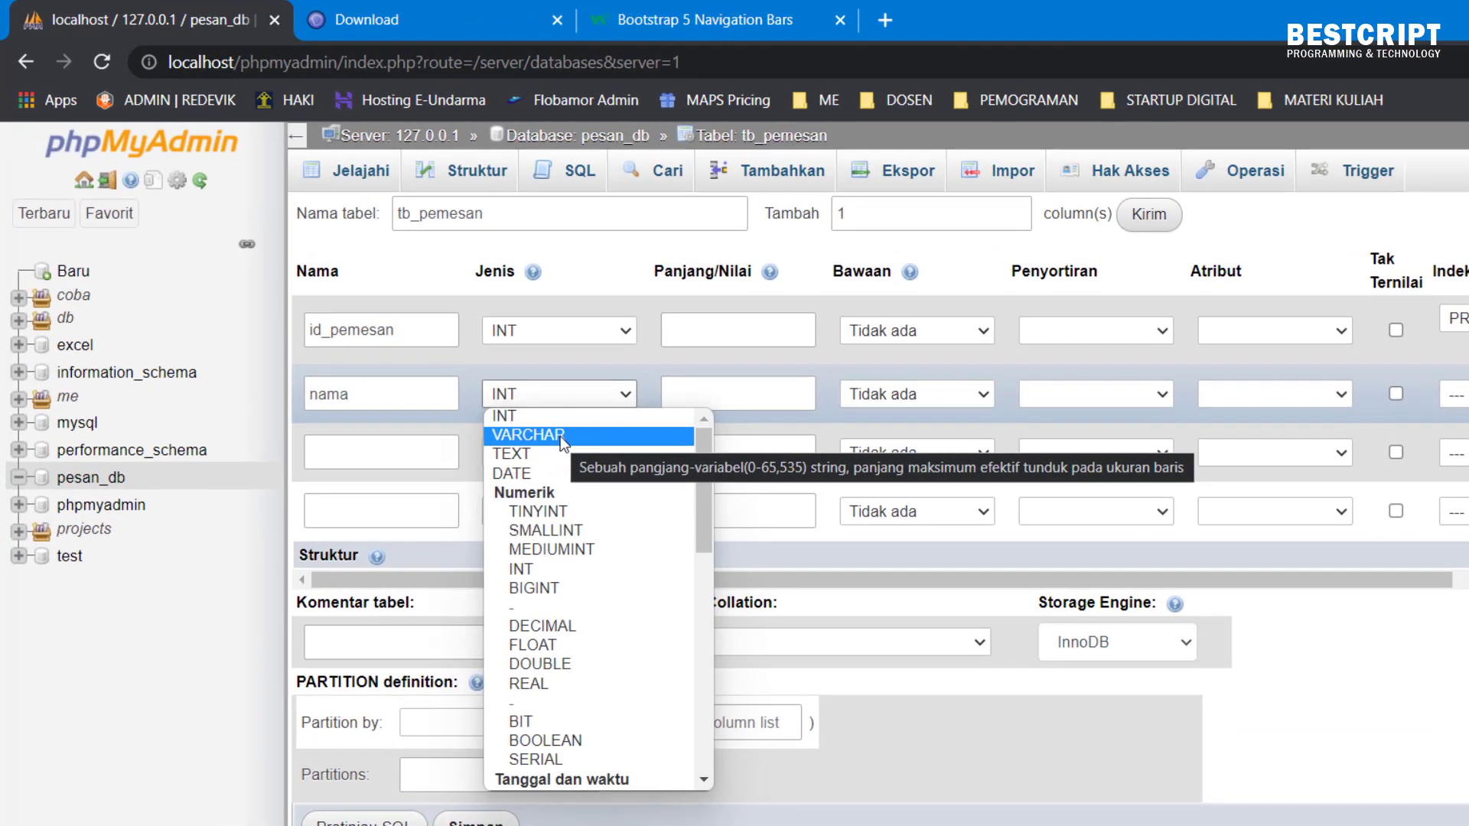
left_click(560, 436)
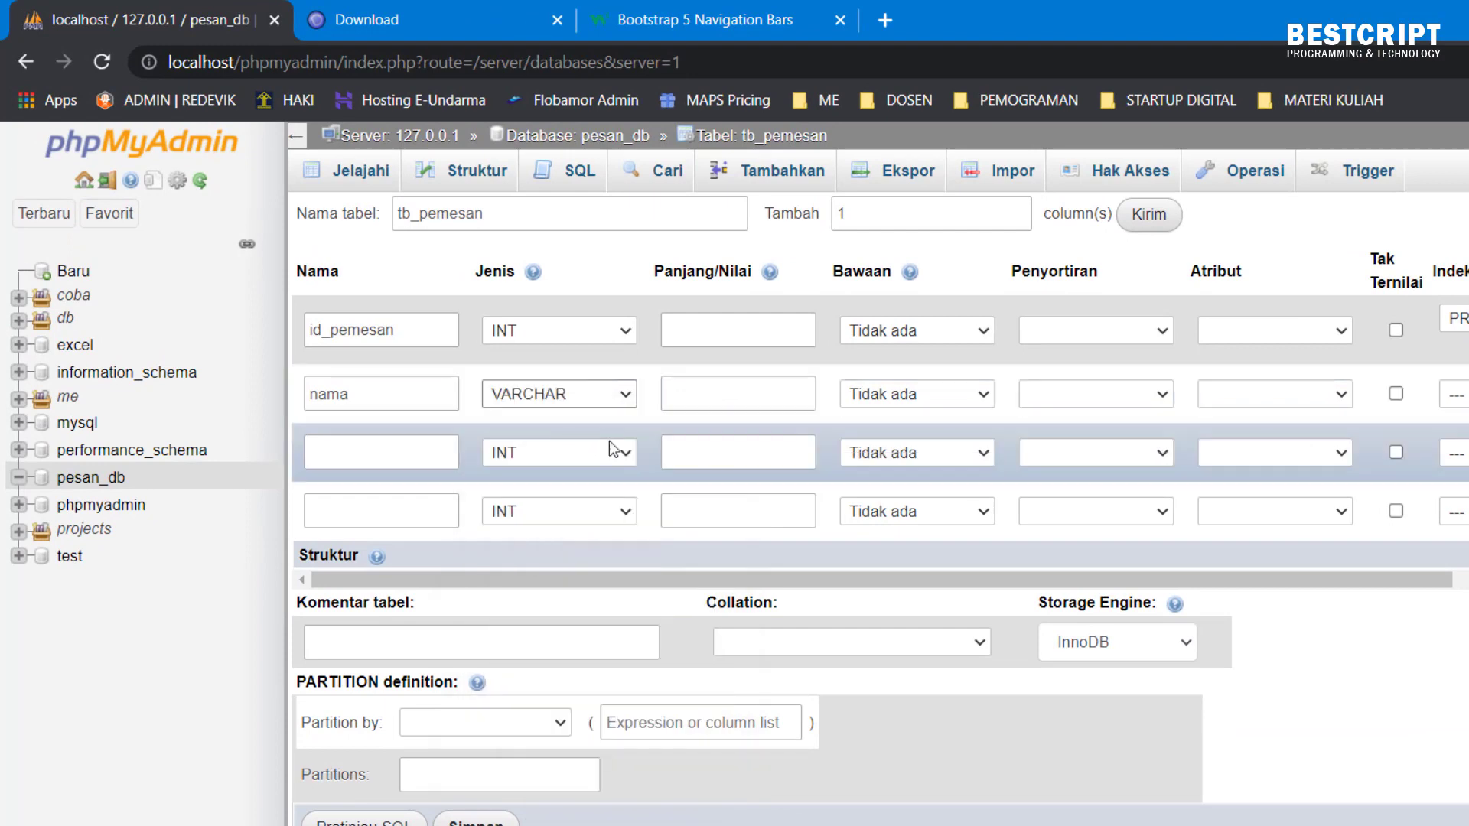
left_click(678, 399)
type("100")
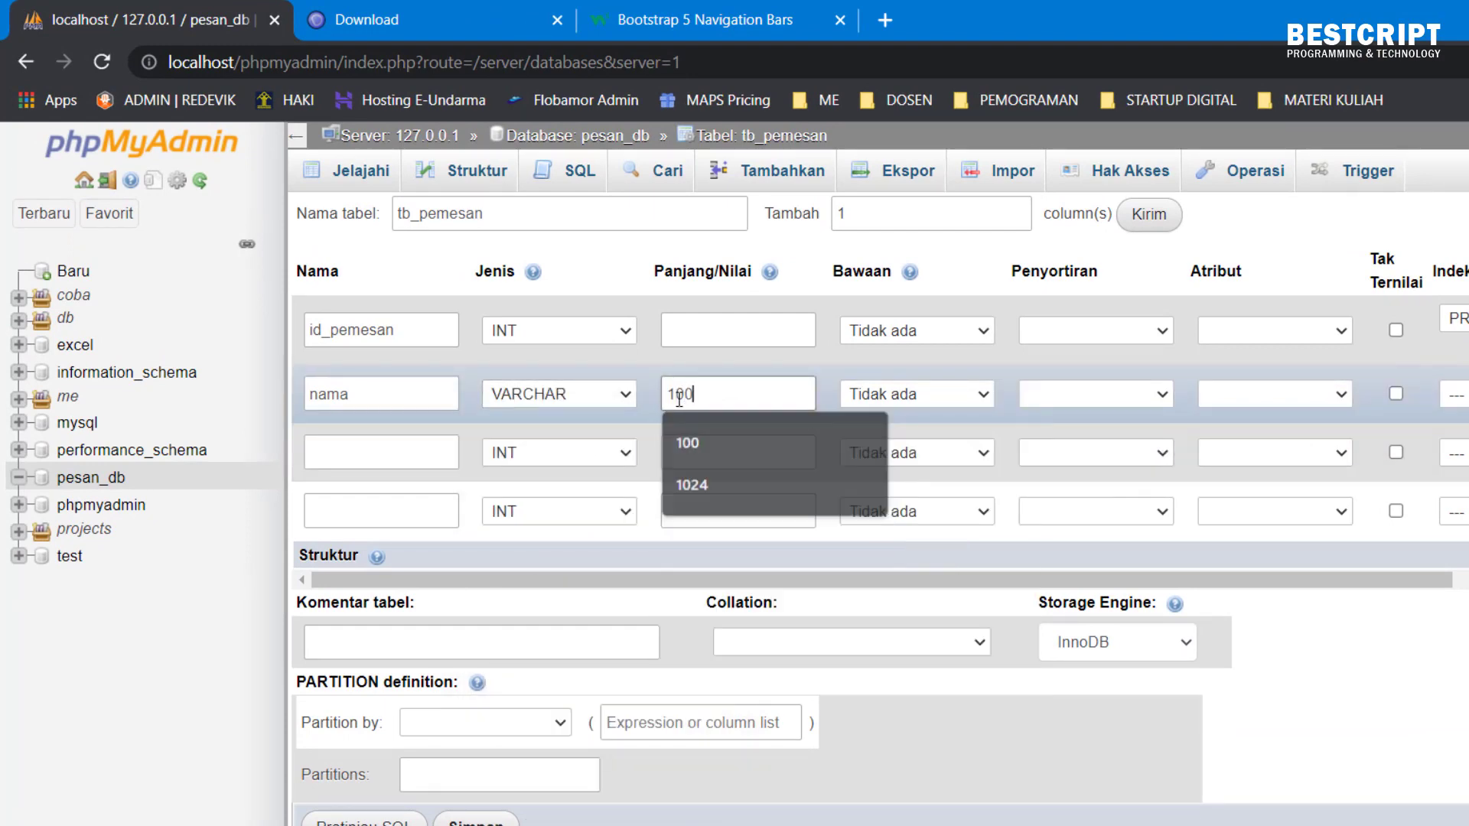
- Define the third column as no_hp with type VARCHAR and length 15
left_click(405, 446)
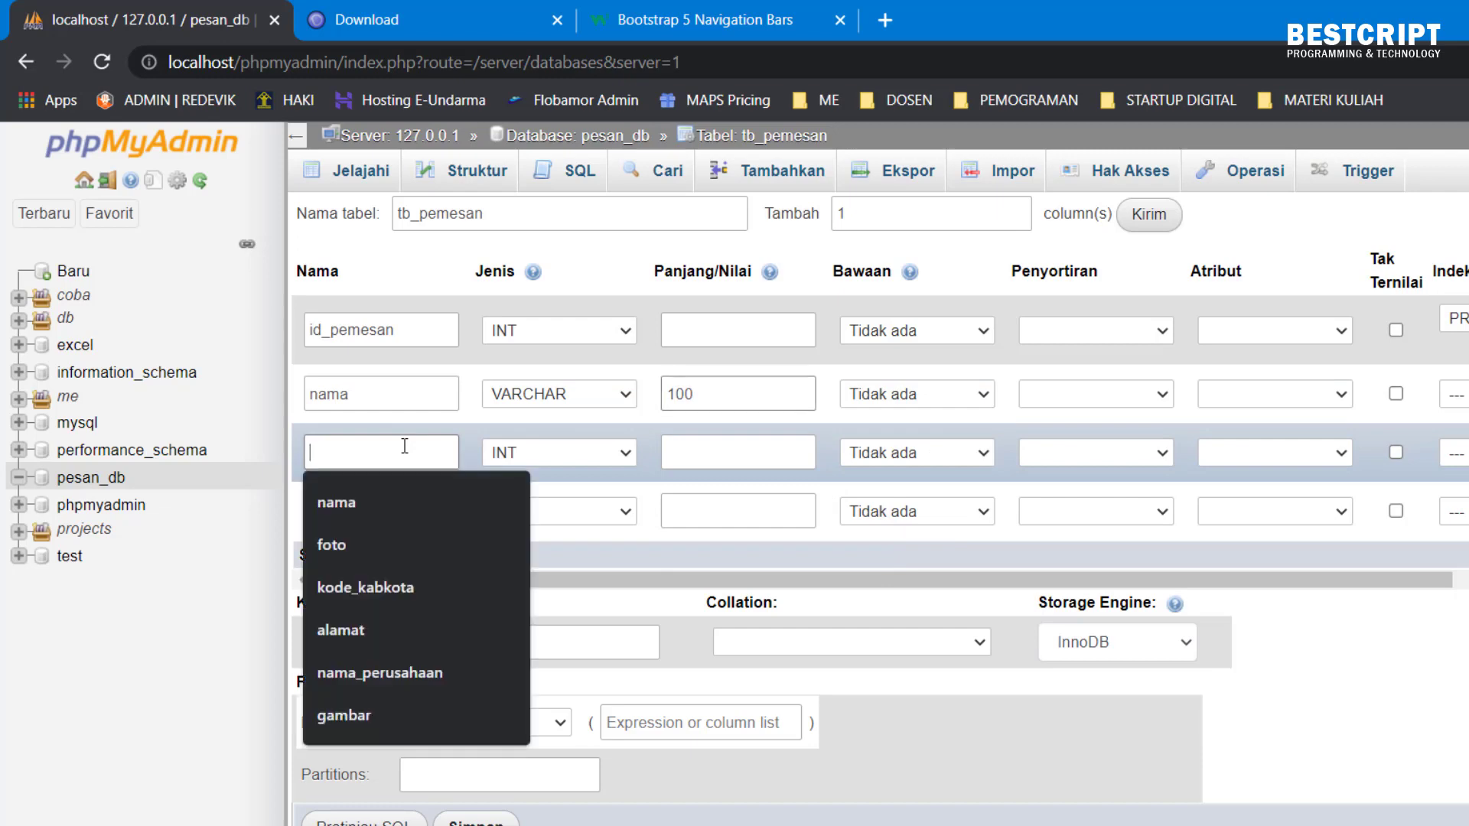
type("no_hp")
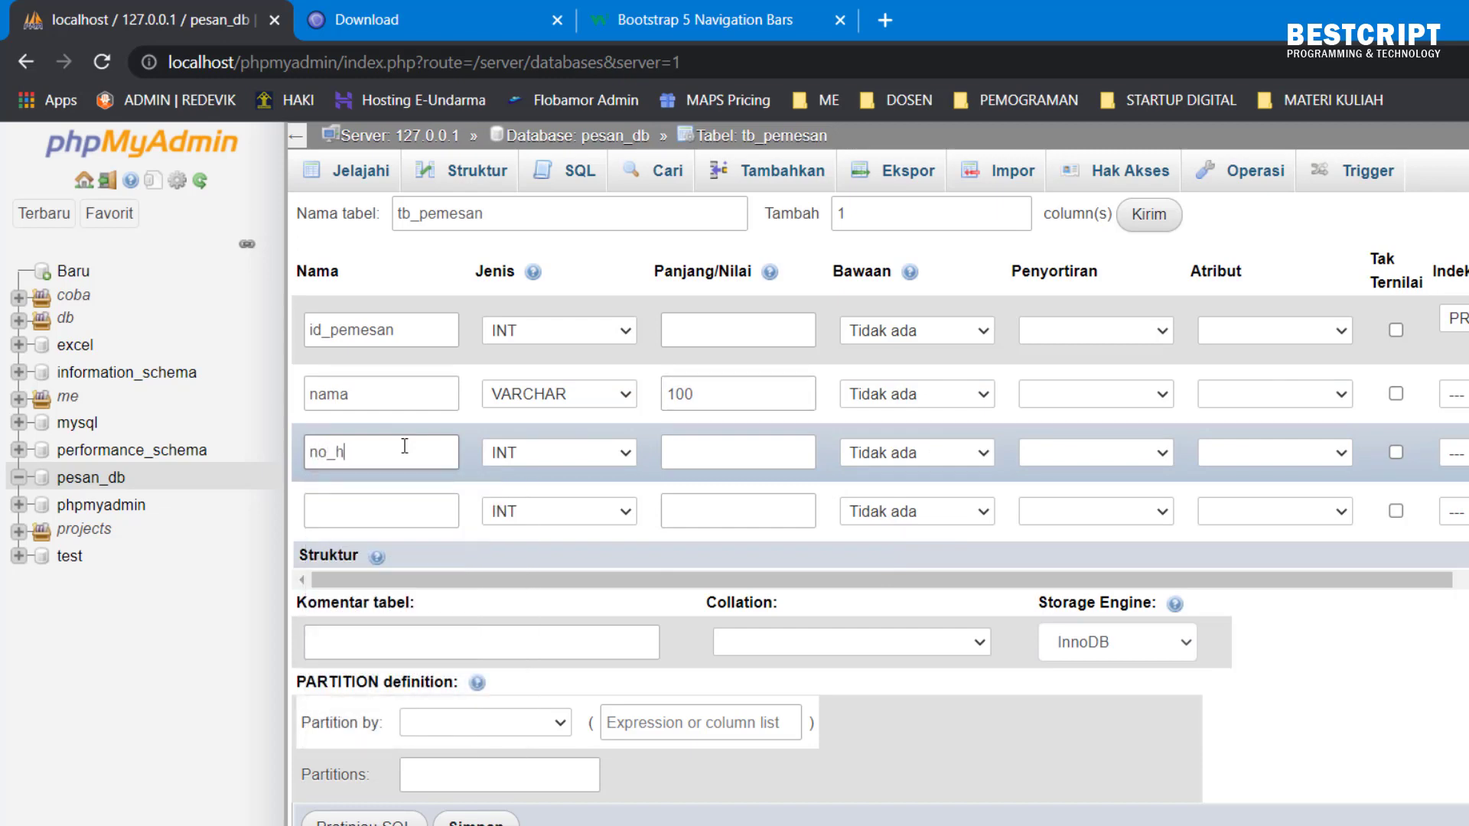
left_click(530, 456)
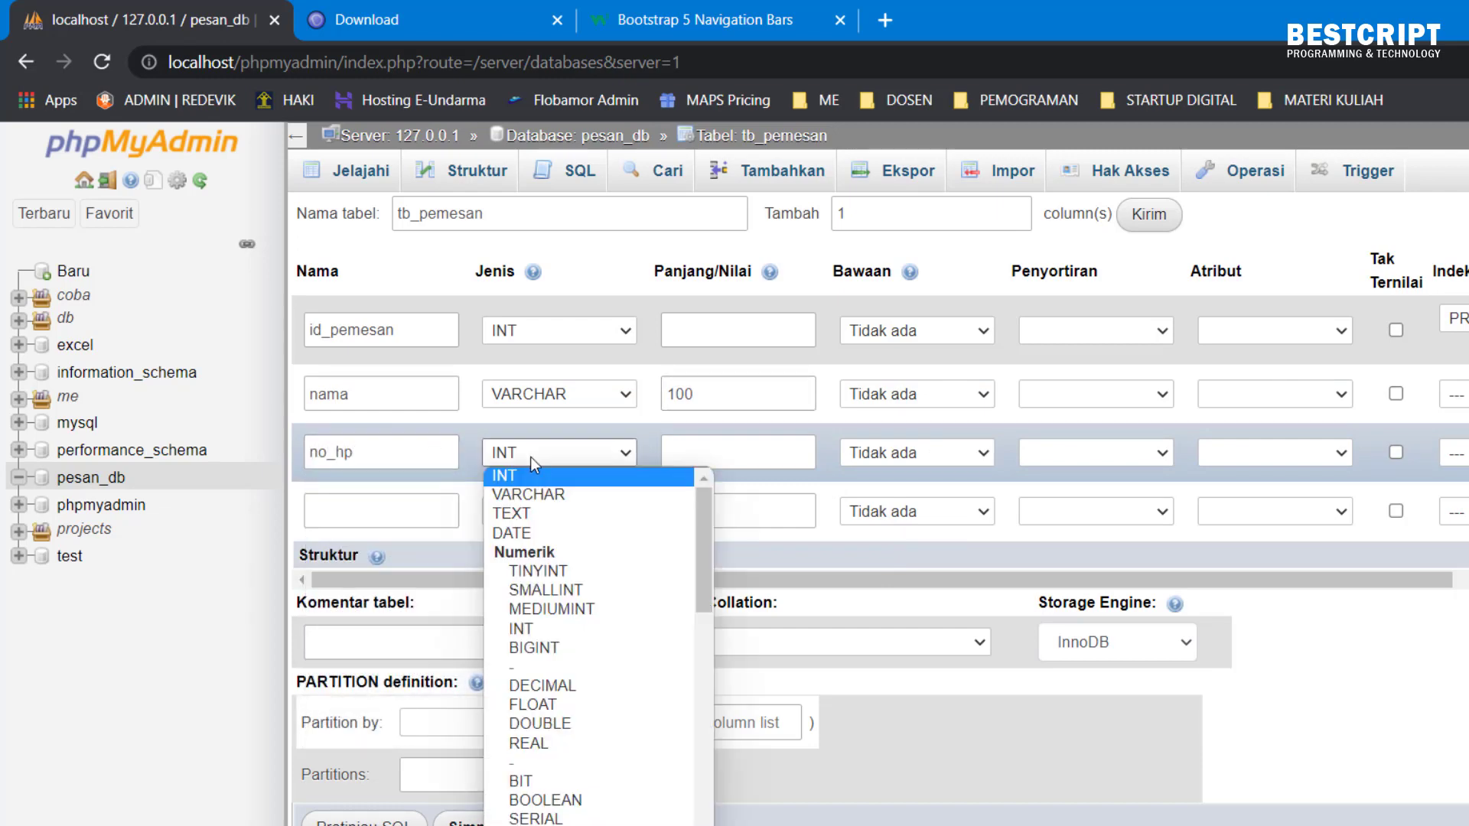
left_click(539, 493)
left_click(711, 452)
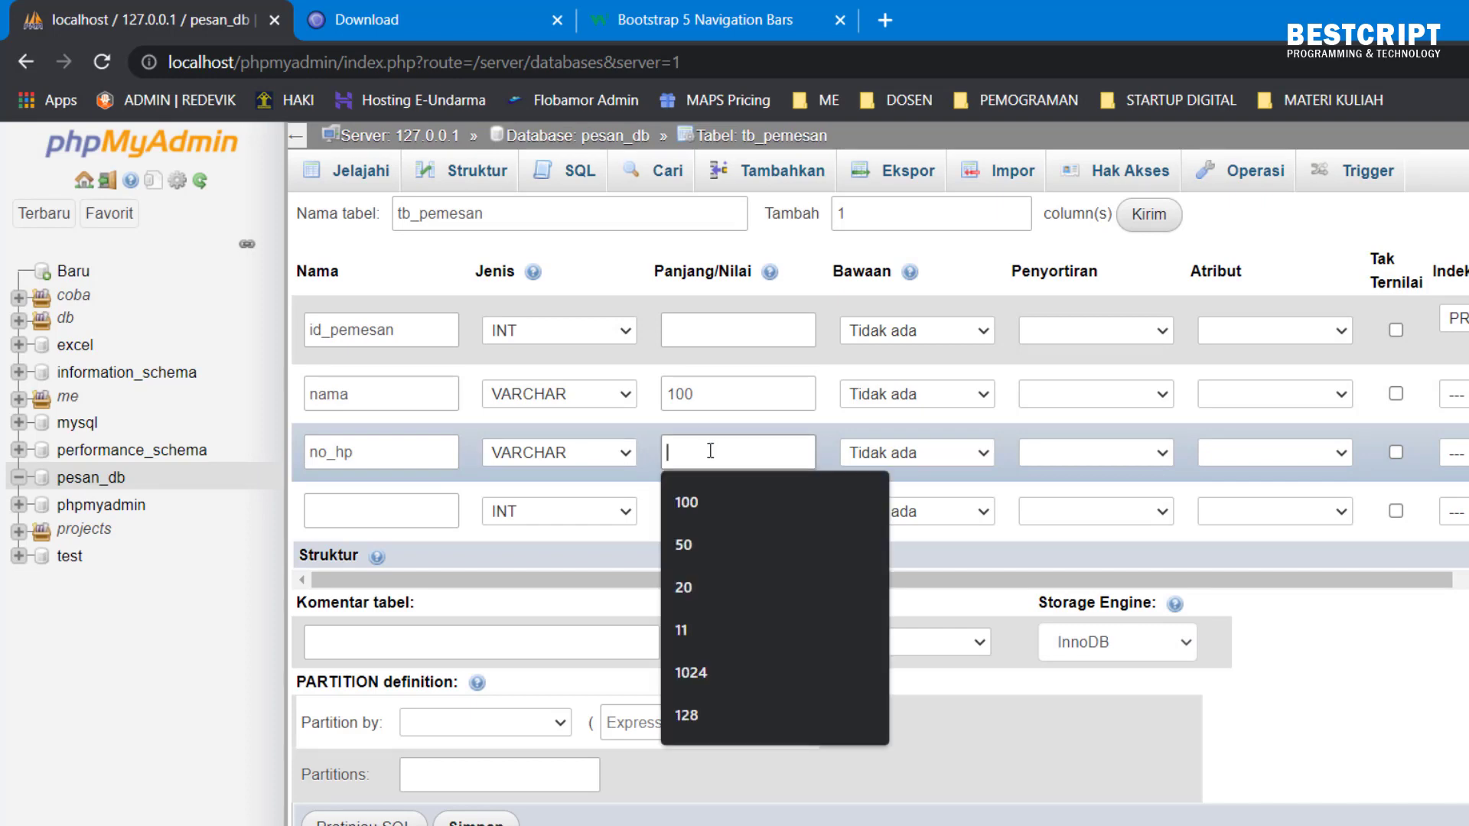
type("15")
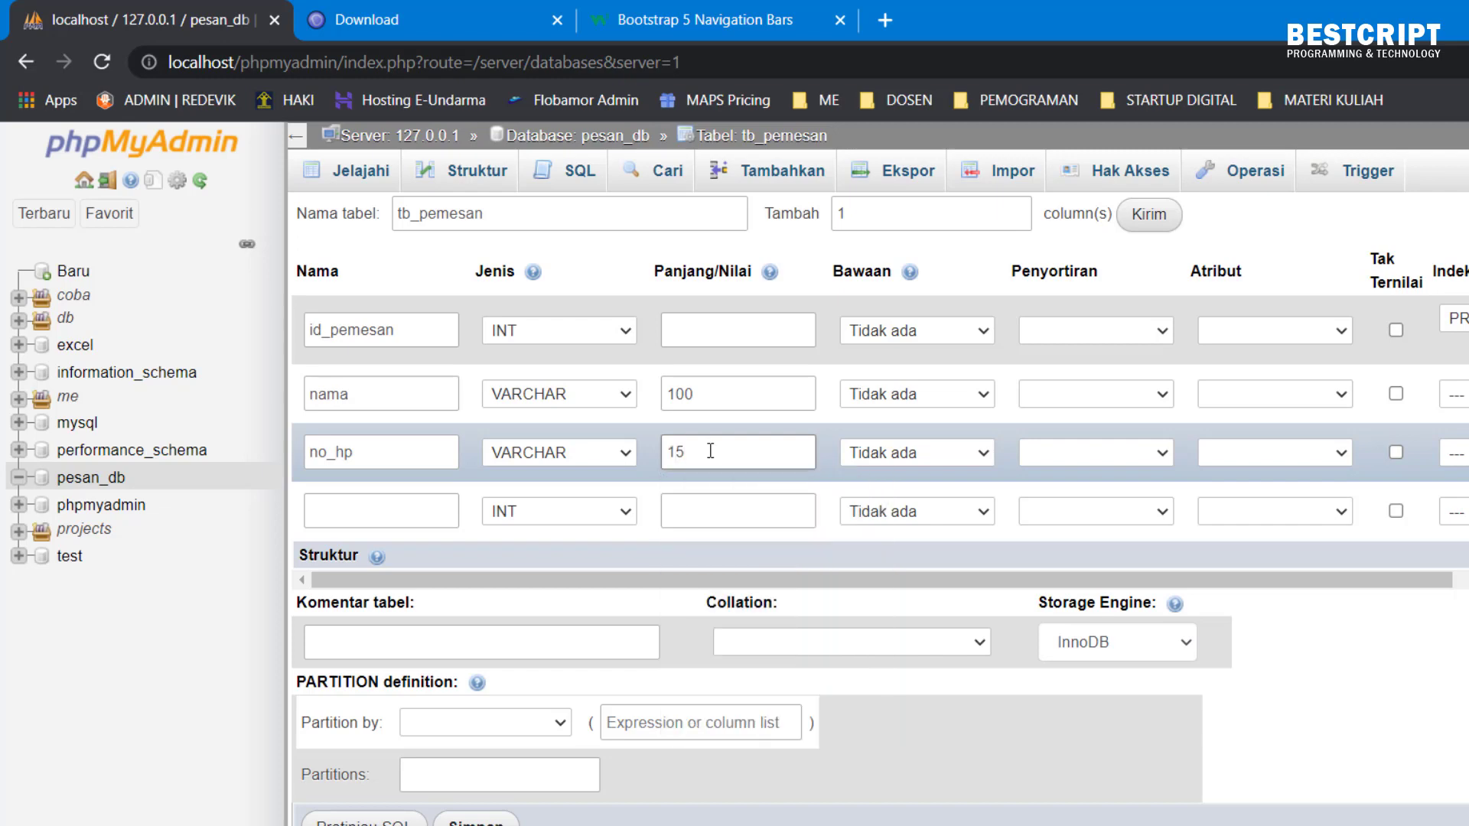
- Define the fourth column as alamat with type TEXT and save the tb_pemesan table
left_click(369, 508)
type("alamat")
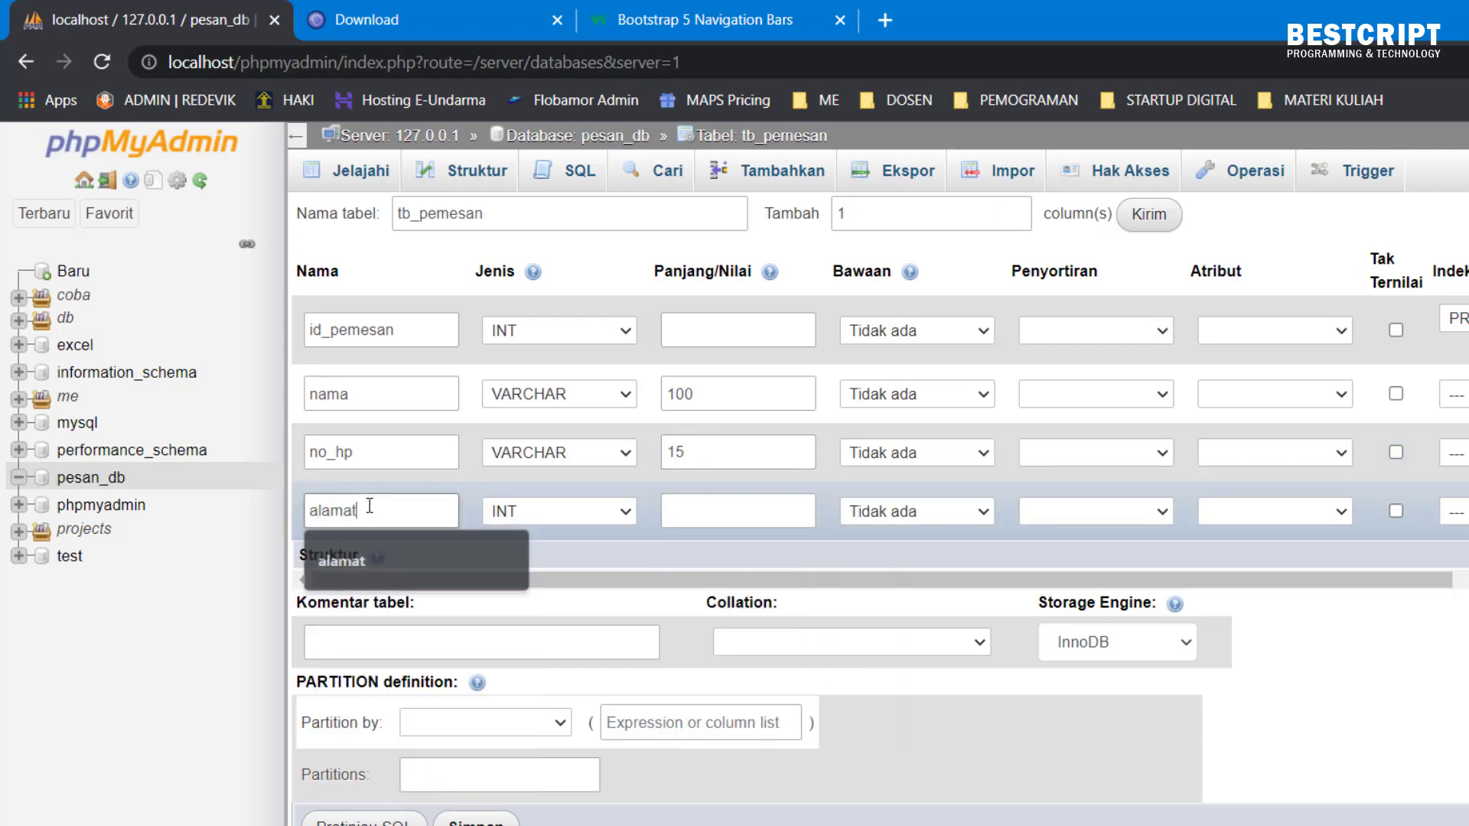
left_click(549, 513)
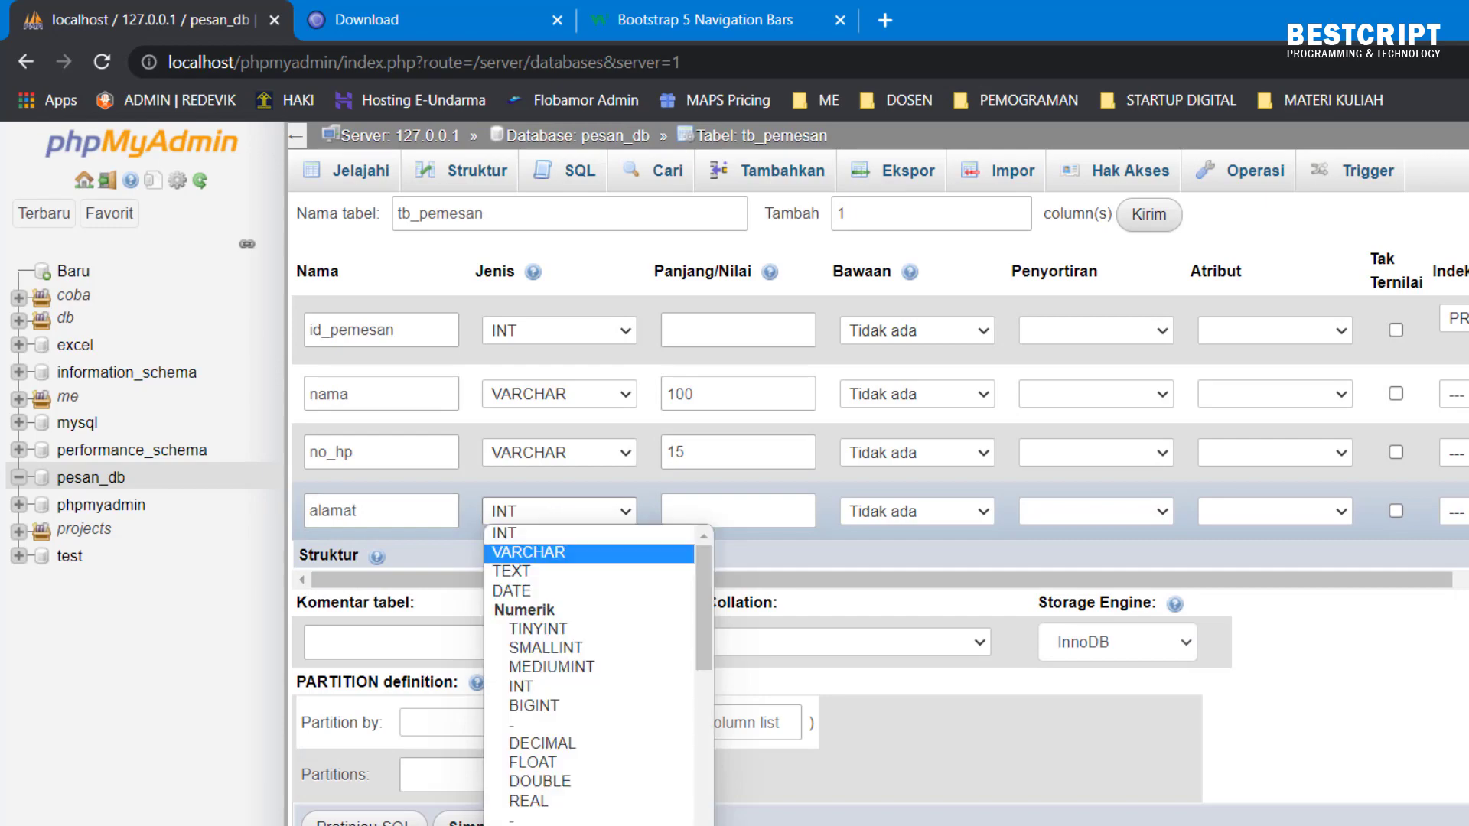
left_click(538, 572)
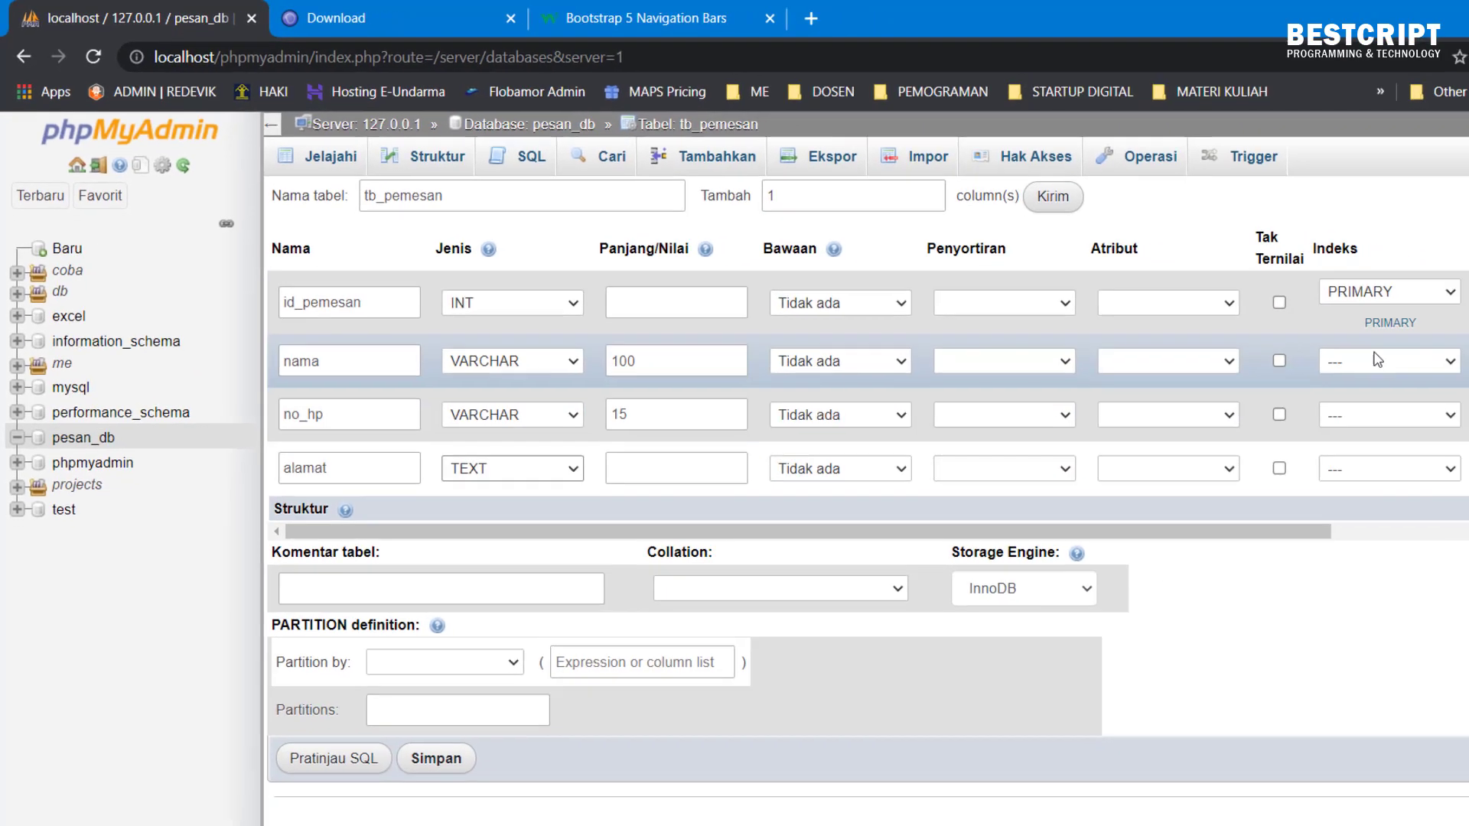
left_click(1312, 266)
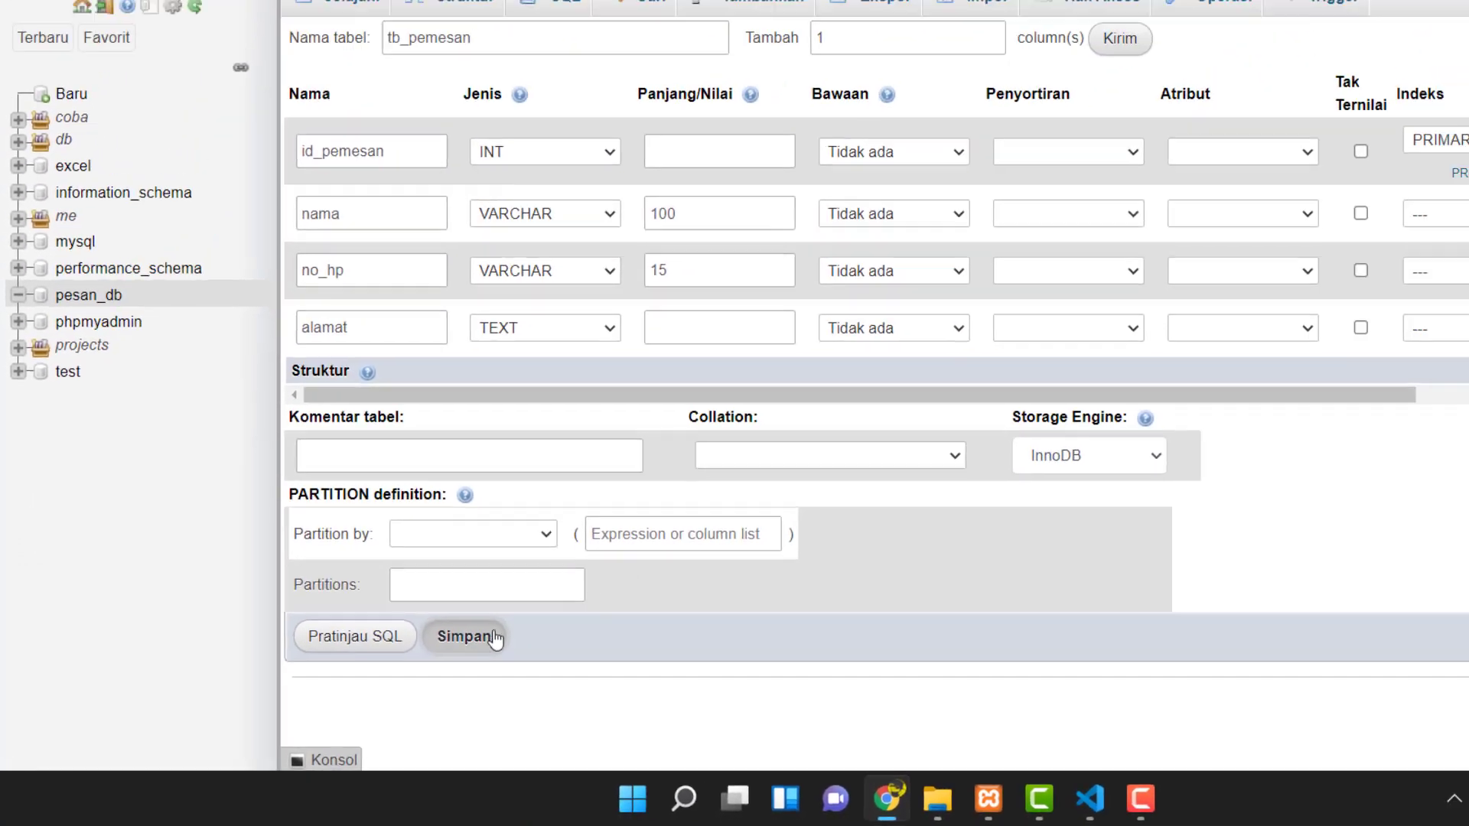
left_click(554, 605)
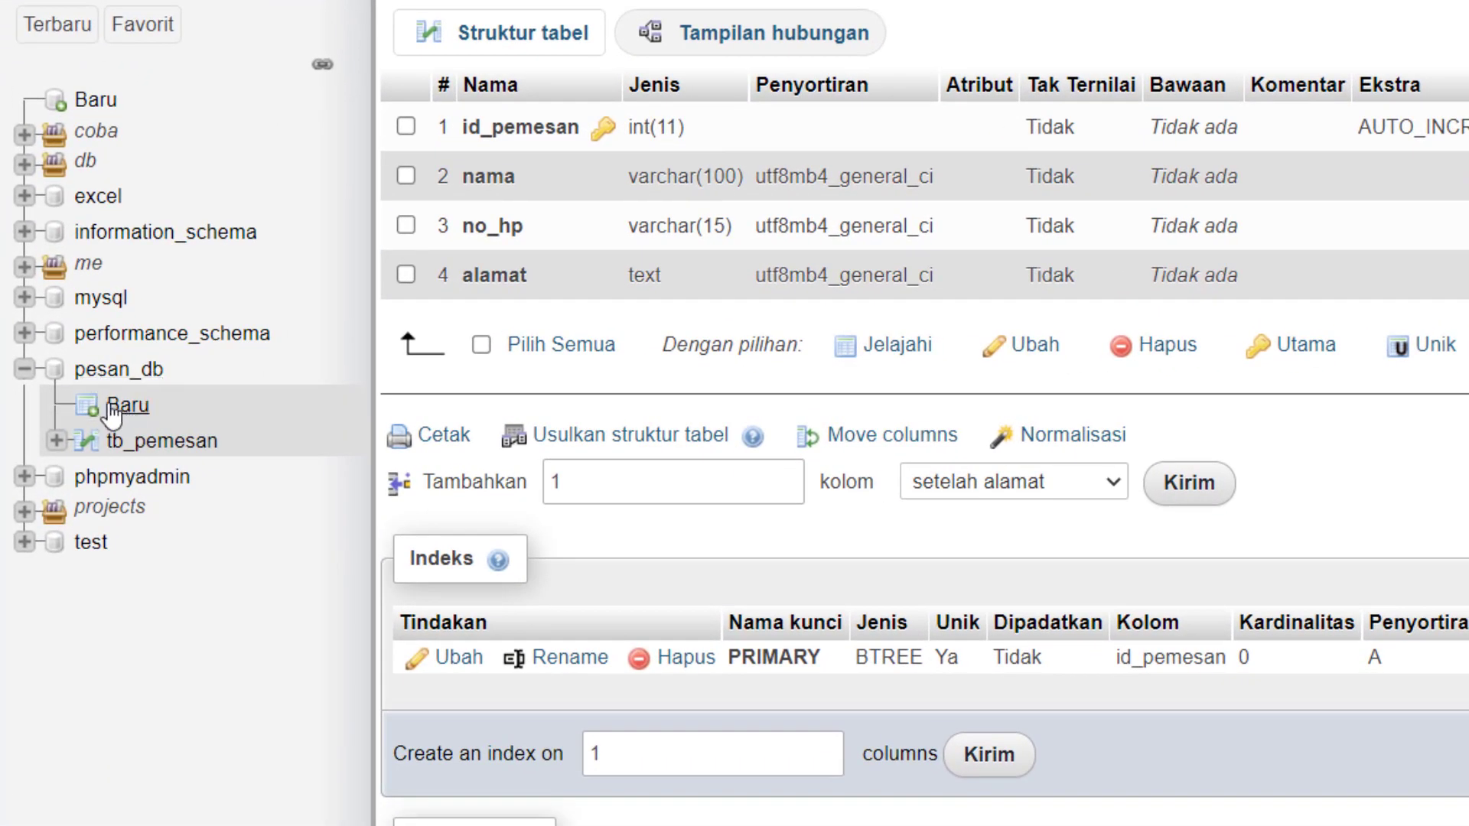
- Start a new table named tb_makanan in pesan_db and set the number of columns to add to 3
left_click(139, 411)
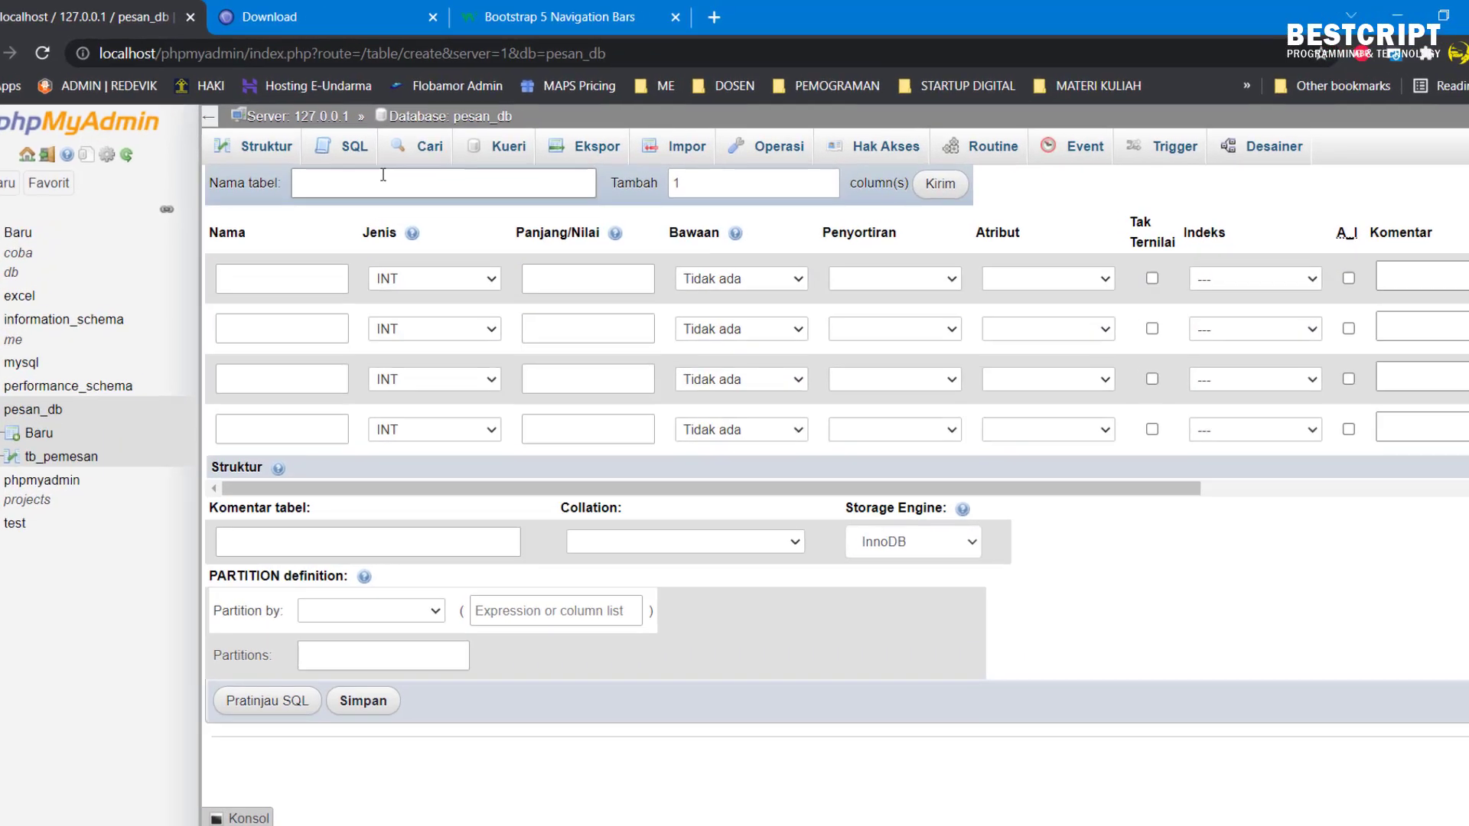
left_click(405, 166)
type("tb")
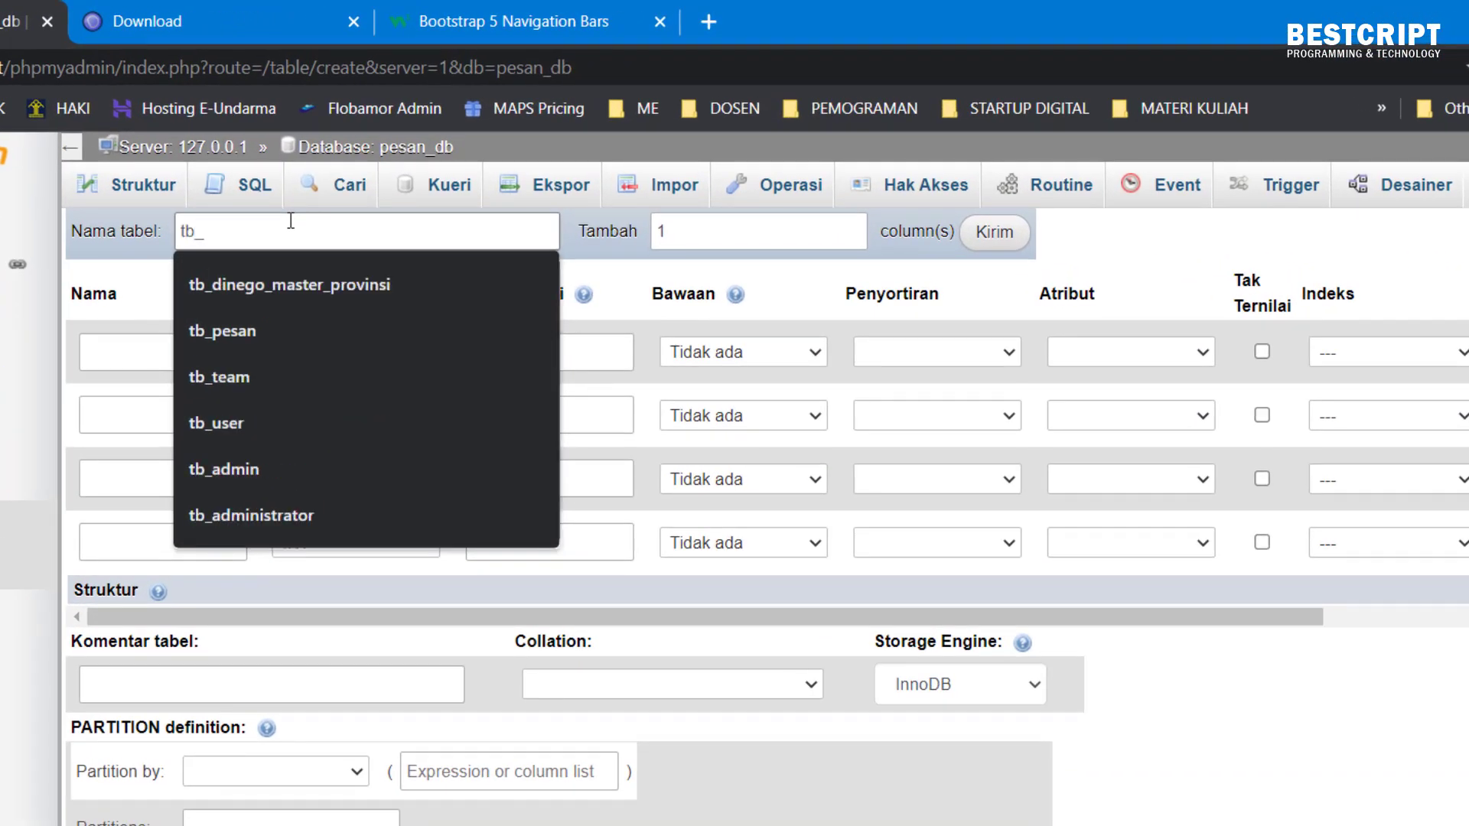
type("_makanan")
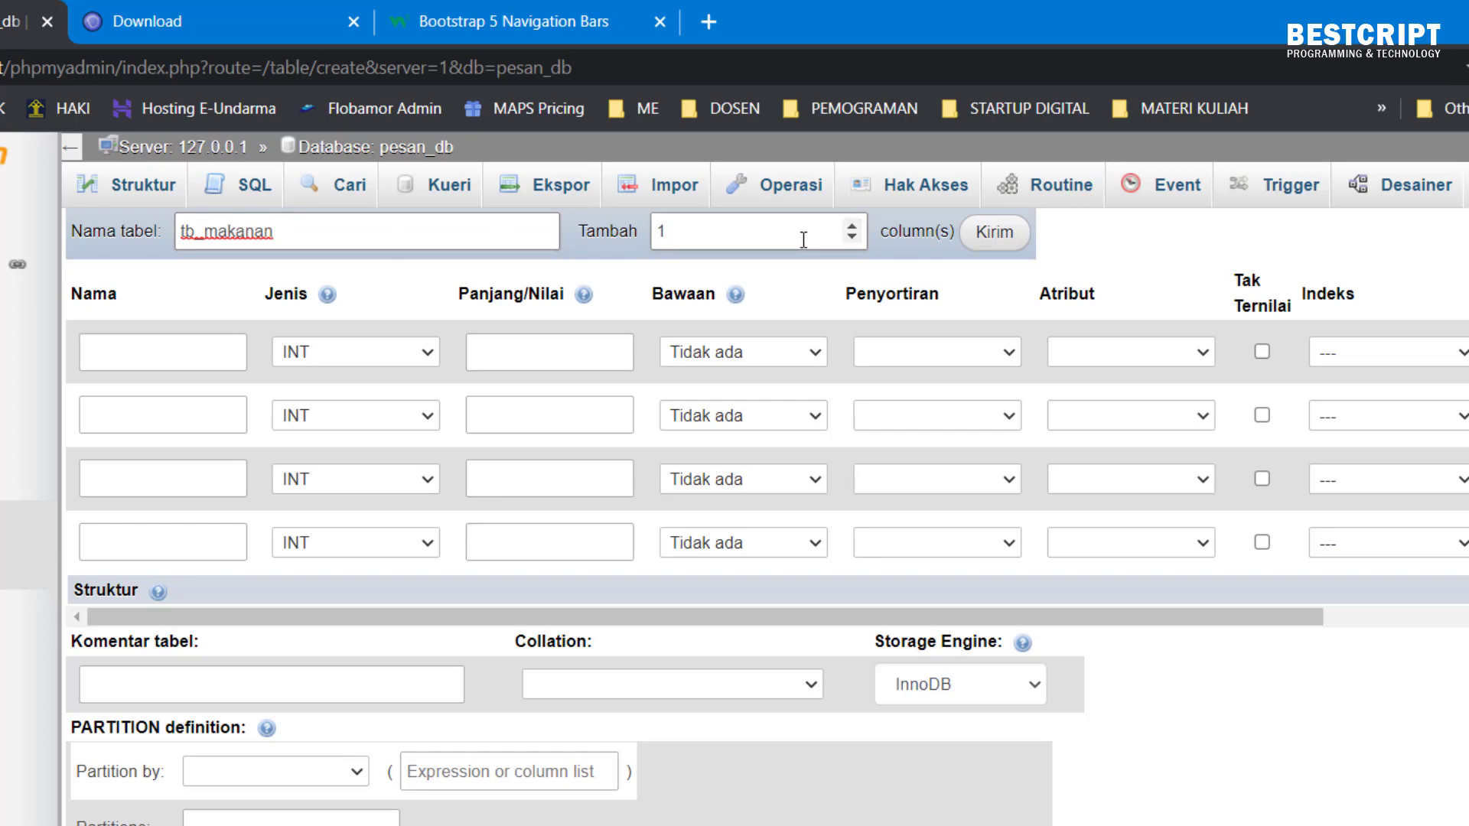
left_click(853, 225)
left_click(853, 225)
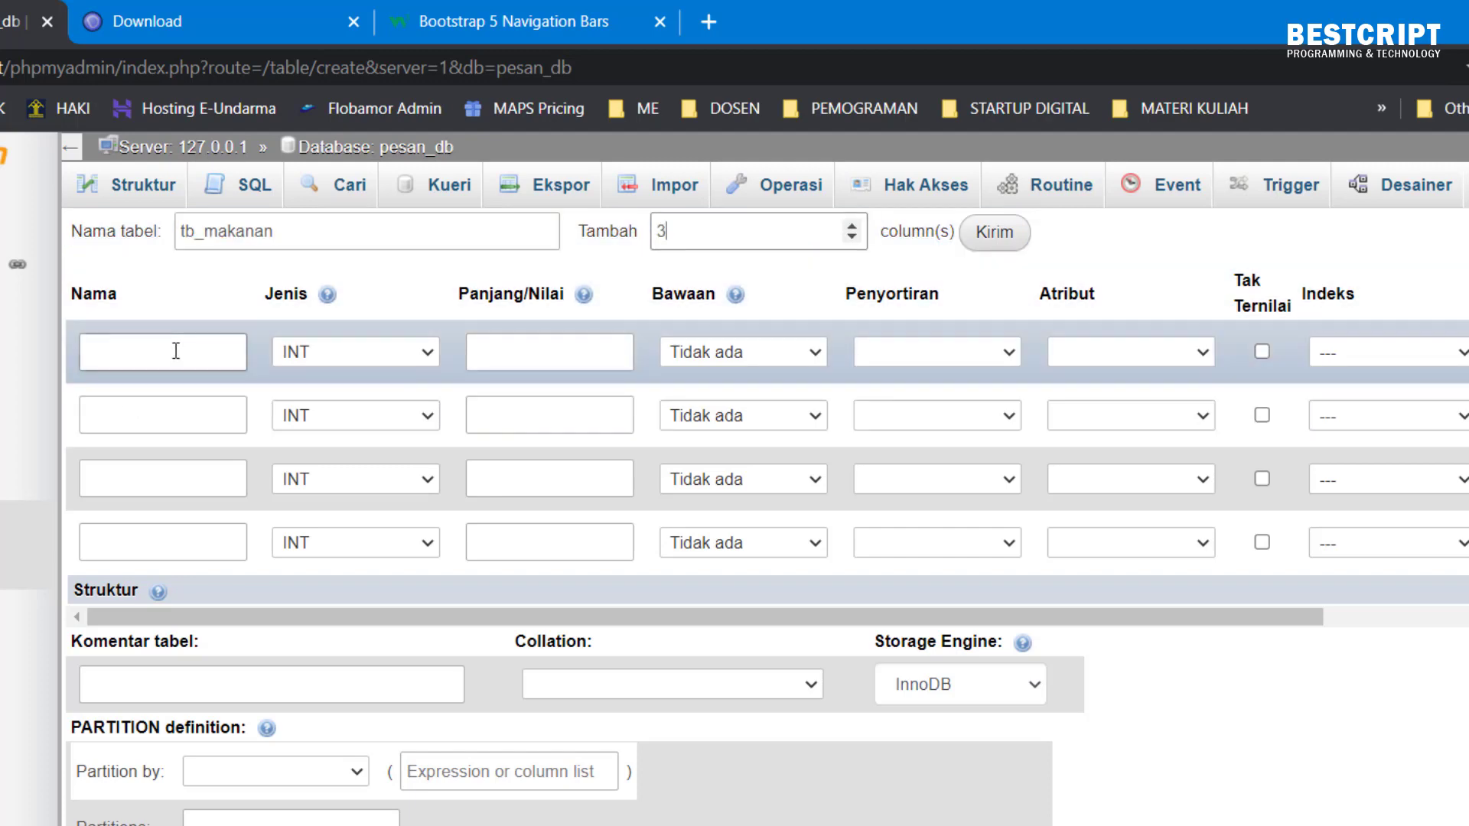
- Define the first column as id_makanan and make it an auto-incrementing primary key
left_click(176, 351)
type("id")
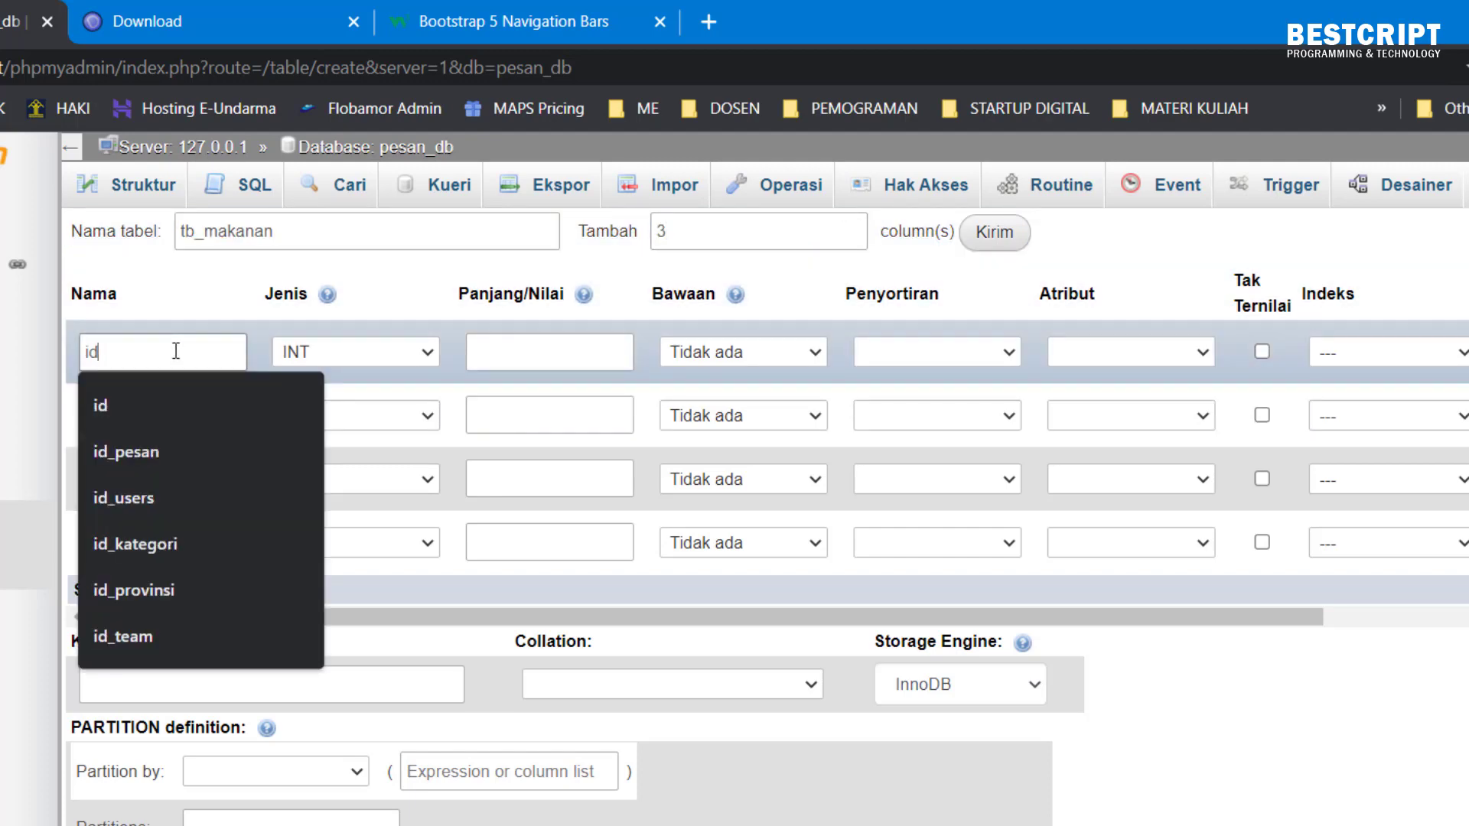
type("_")
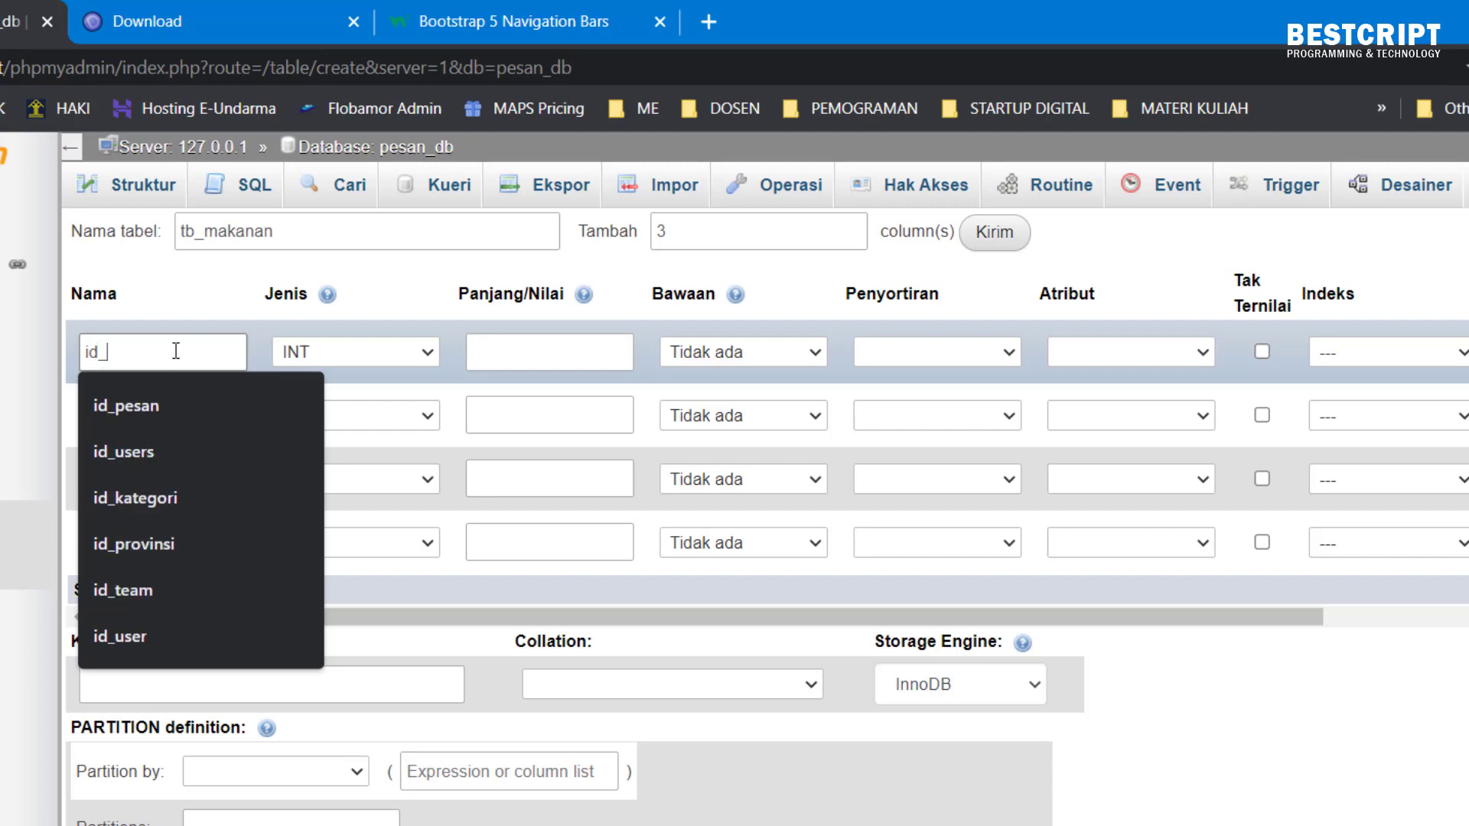
type("makanan")
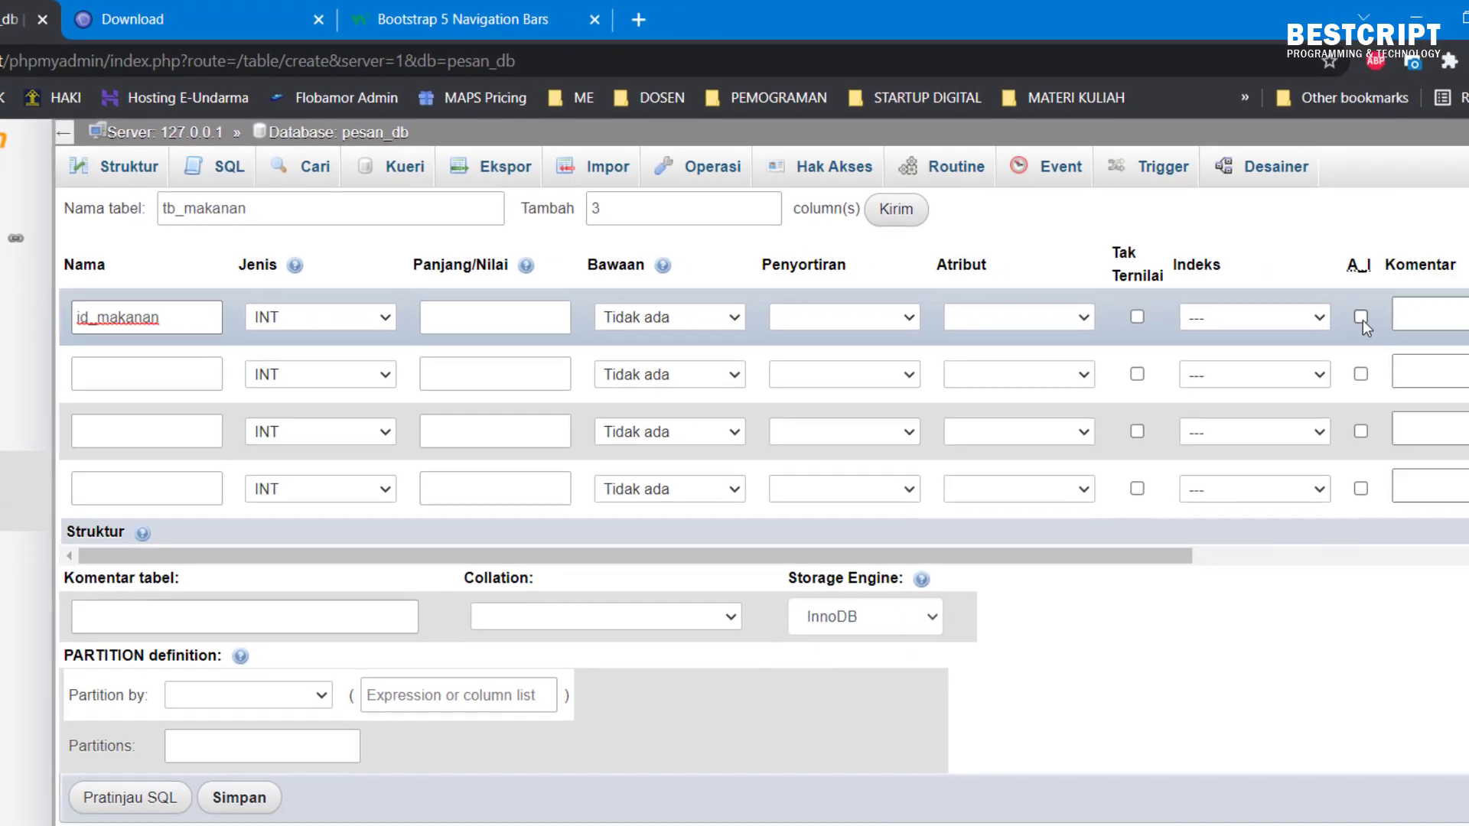
left_click(1464, 352)
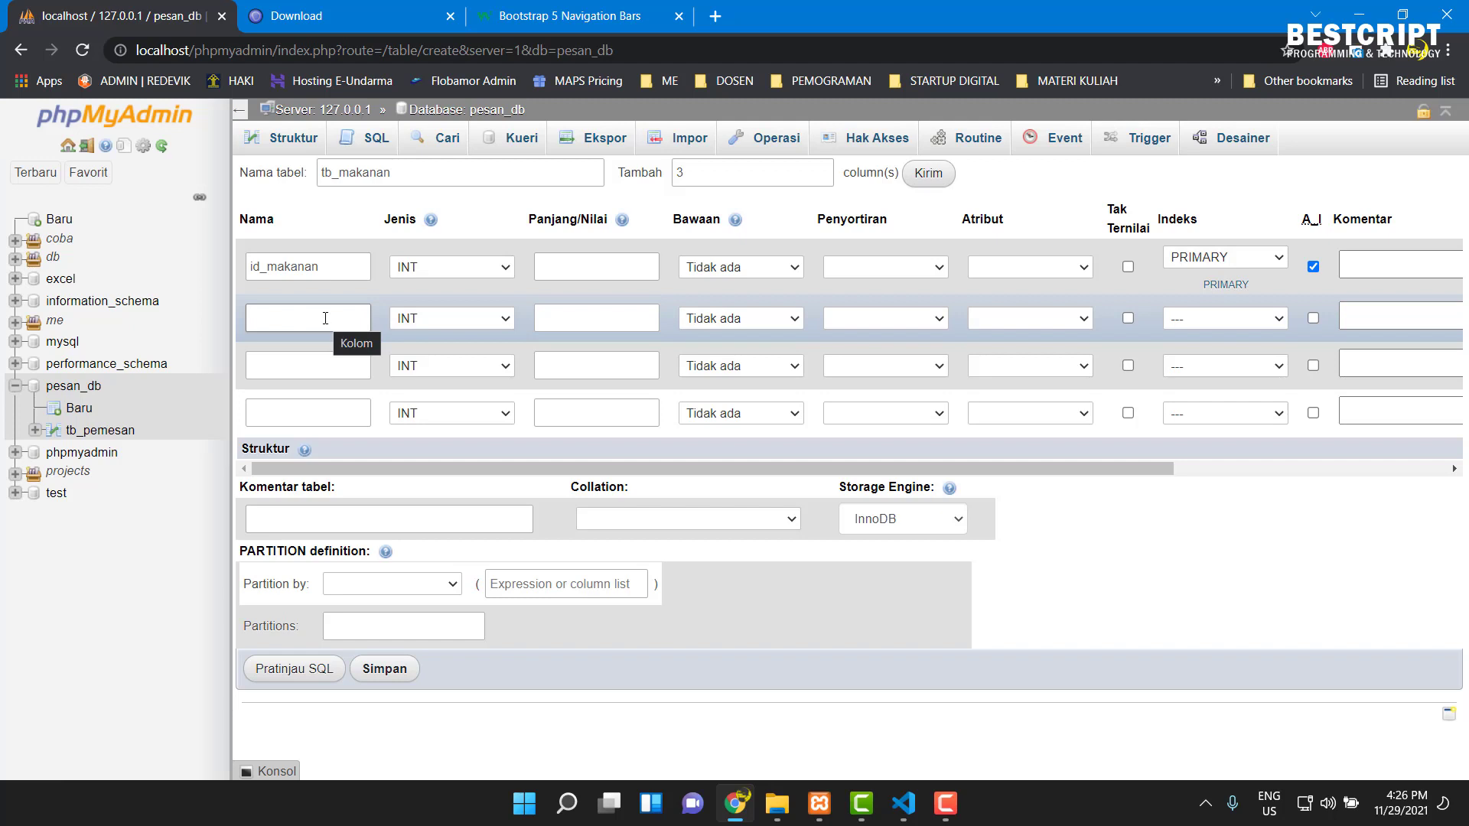
- Define the second column as foto with type TEXT
left_click(325, 318)
type("foto")
left_click(445, 320)
left_click(437, 370)
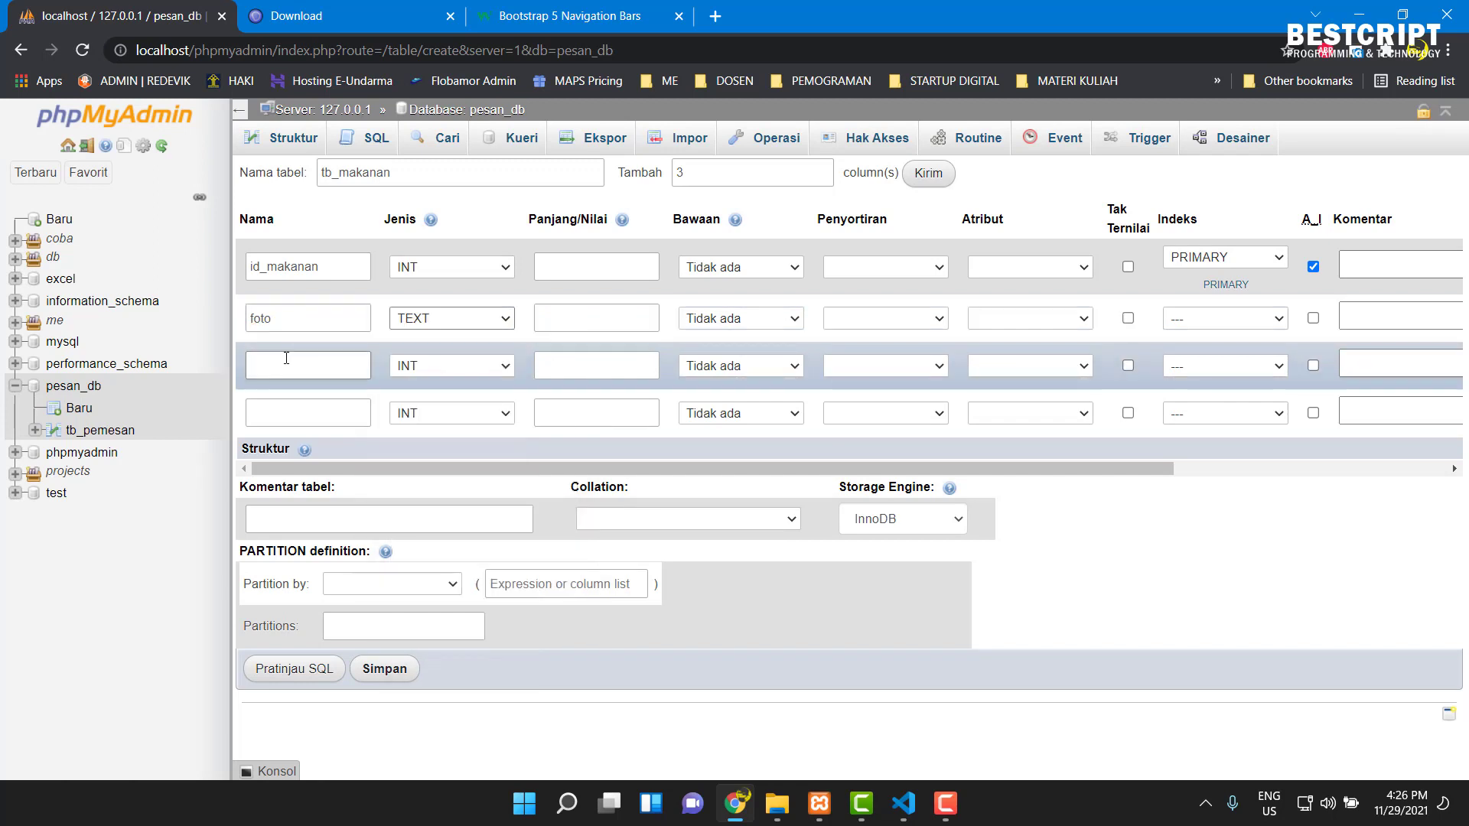
- Define the third column as nama_makanan with type VARCHAR and length 100
left_click(286, 359)
type("n")
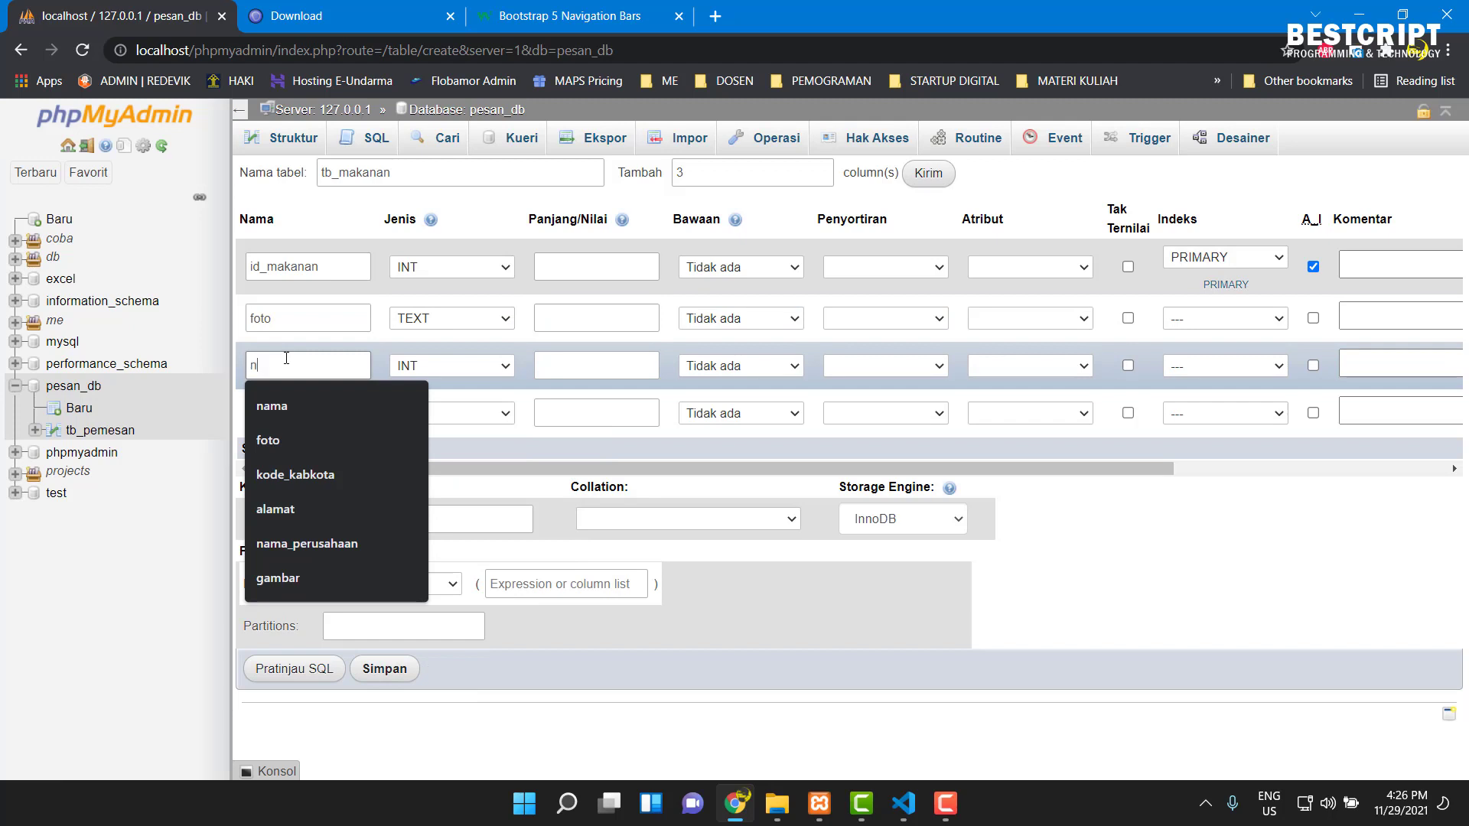
type("ama_")
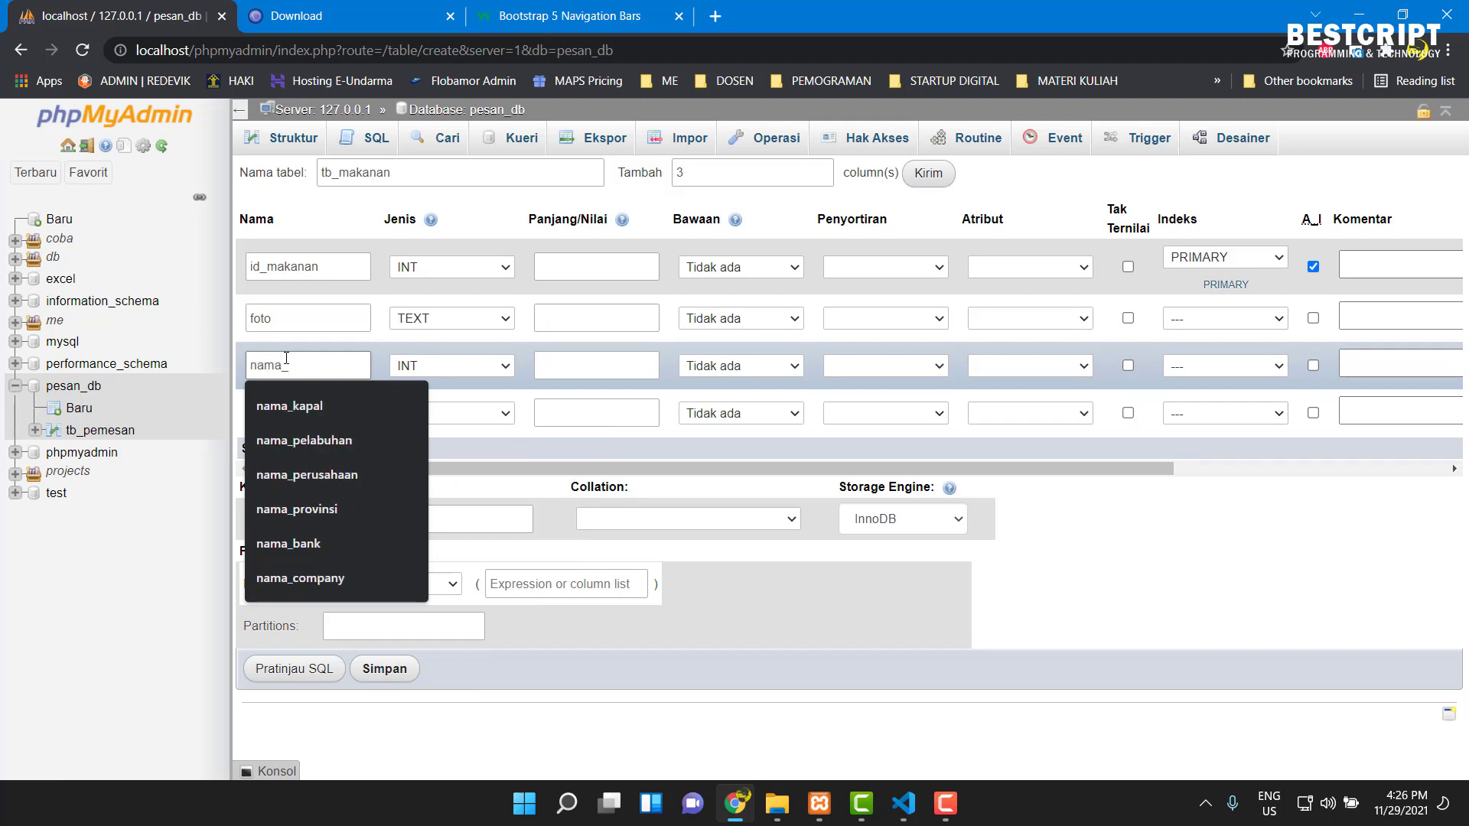
type("i")
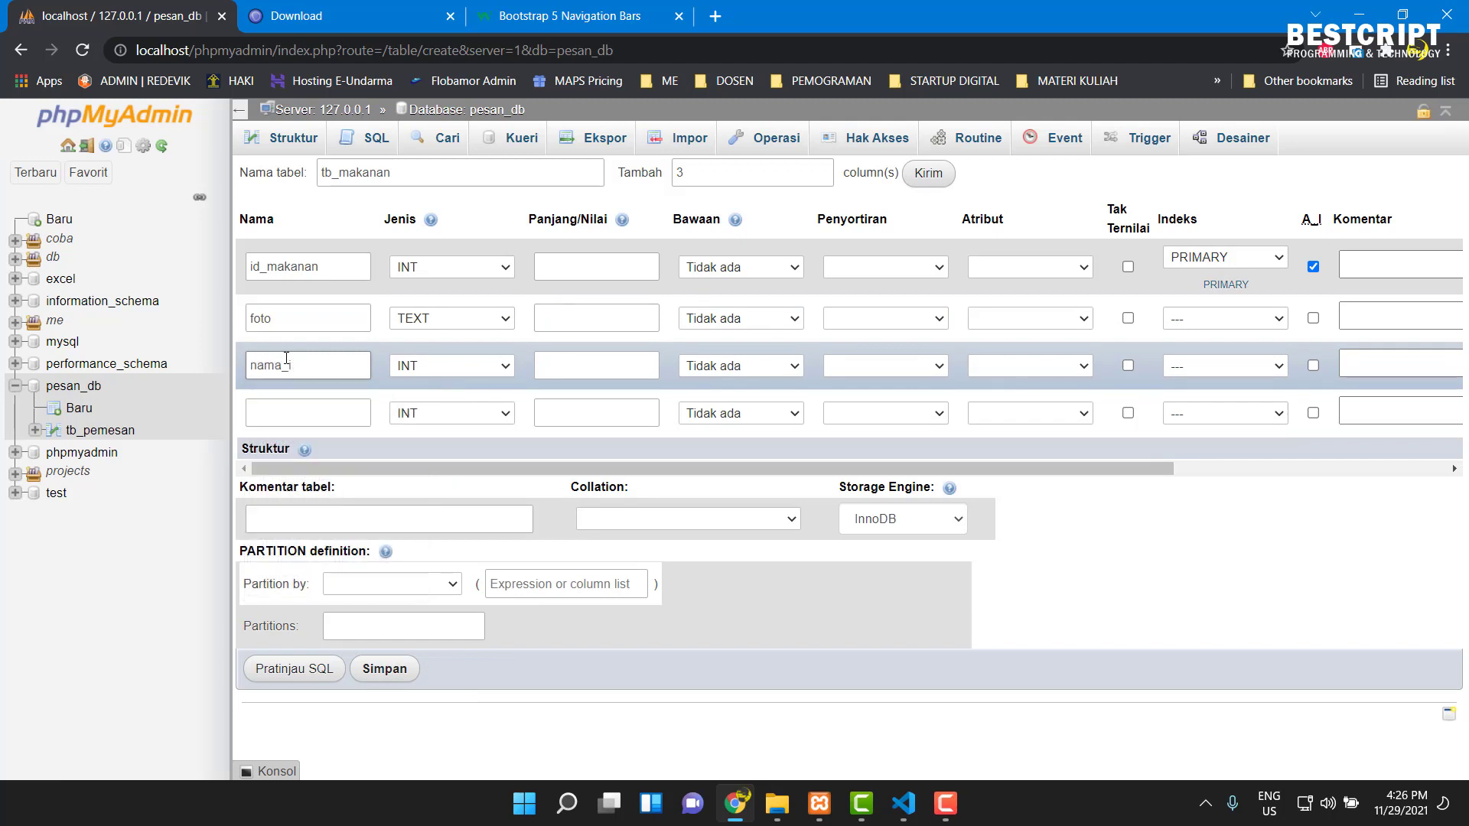
type("tmakanan")
left_click(448, 367)
left_click(474, 395)
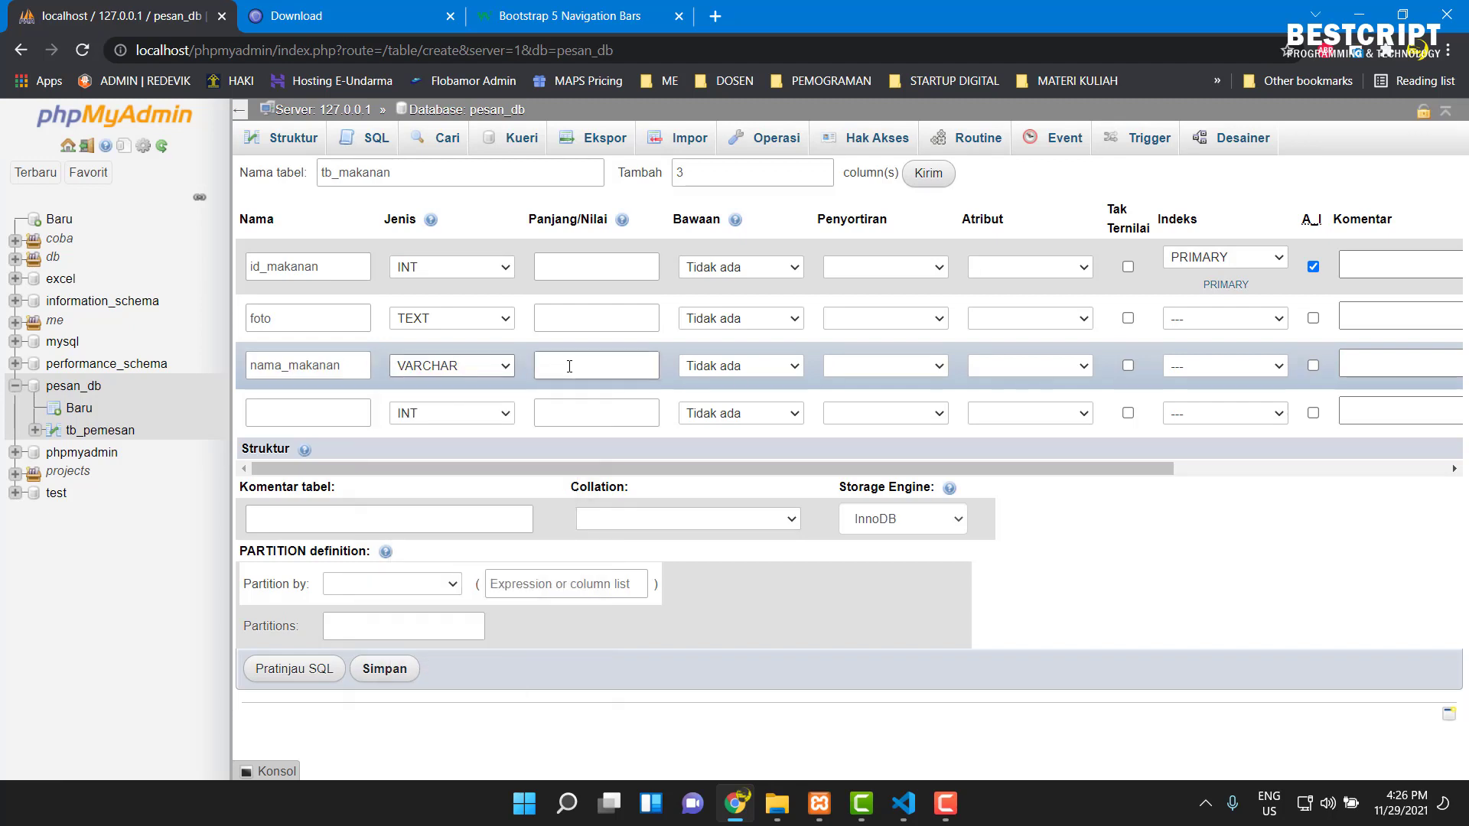
left_click(569, 366)
type("100")
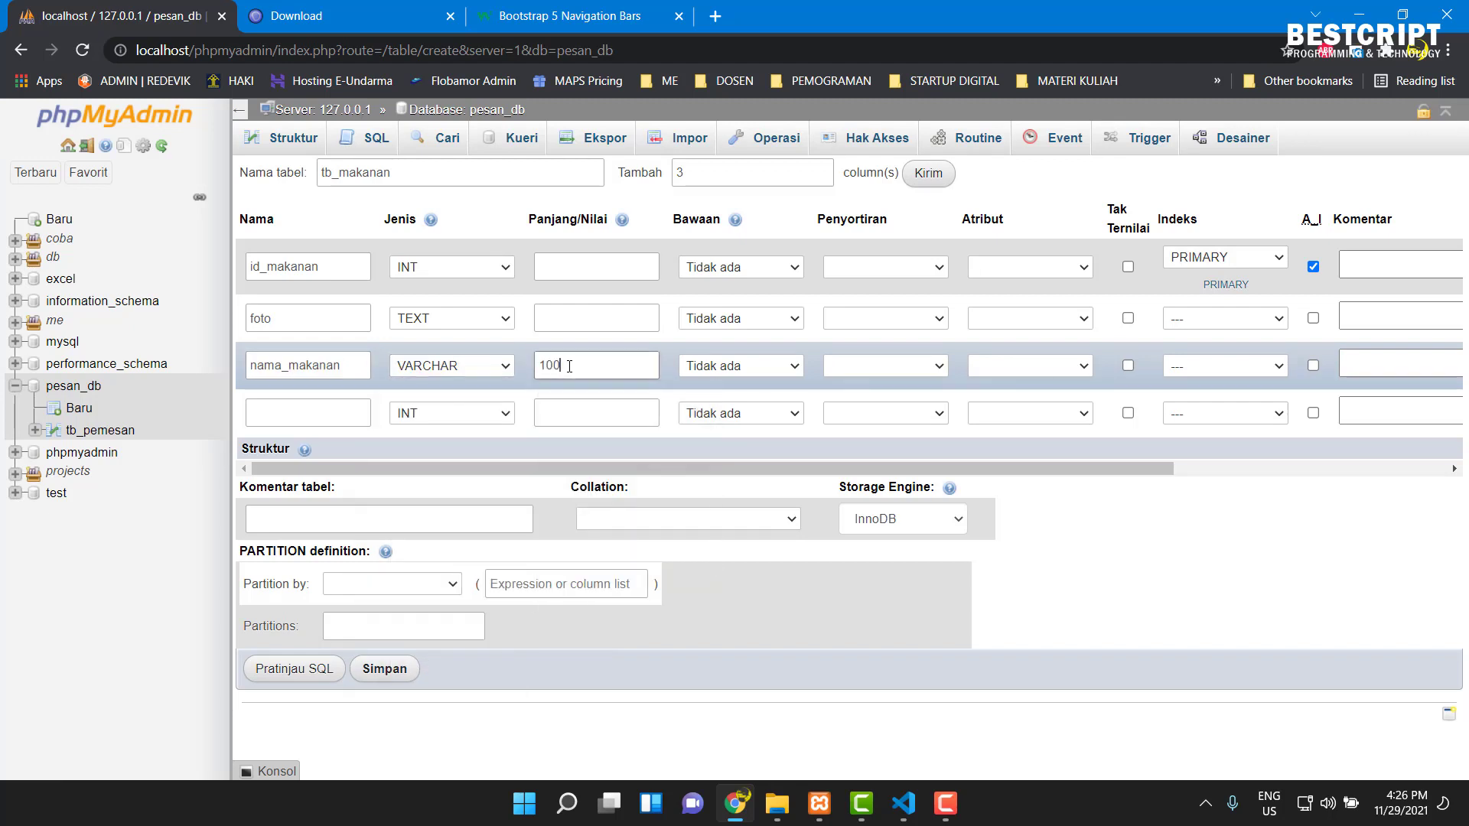
- Define the fourth column as deskripsi with type TEXT
left_click(267, 414)
type("deskripsi")
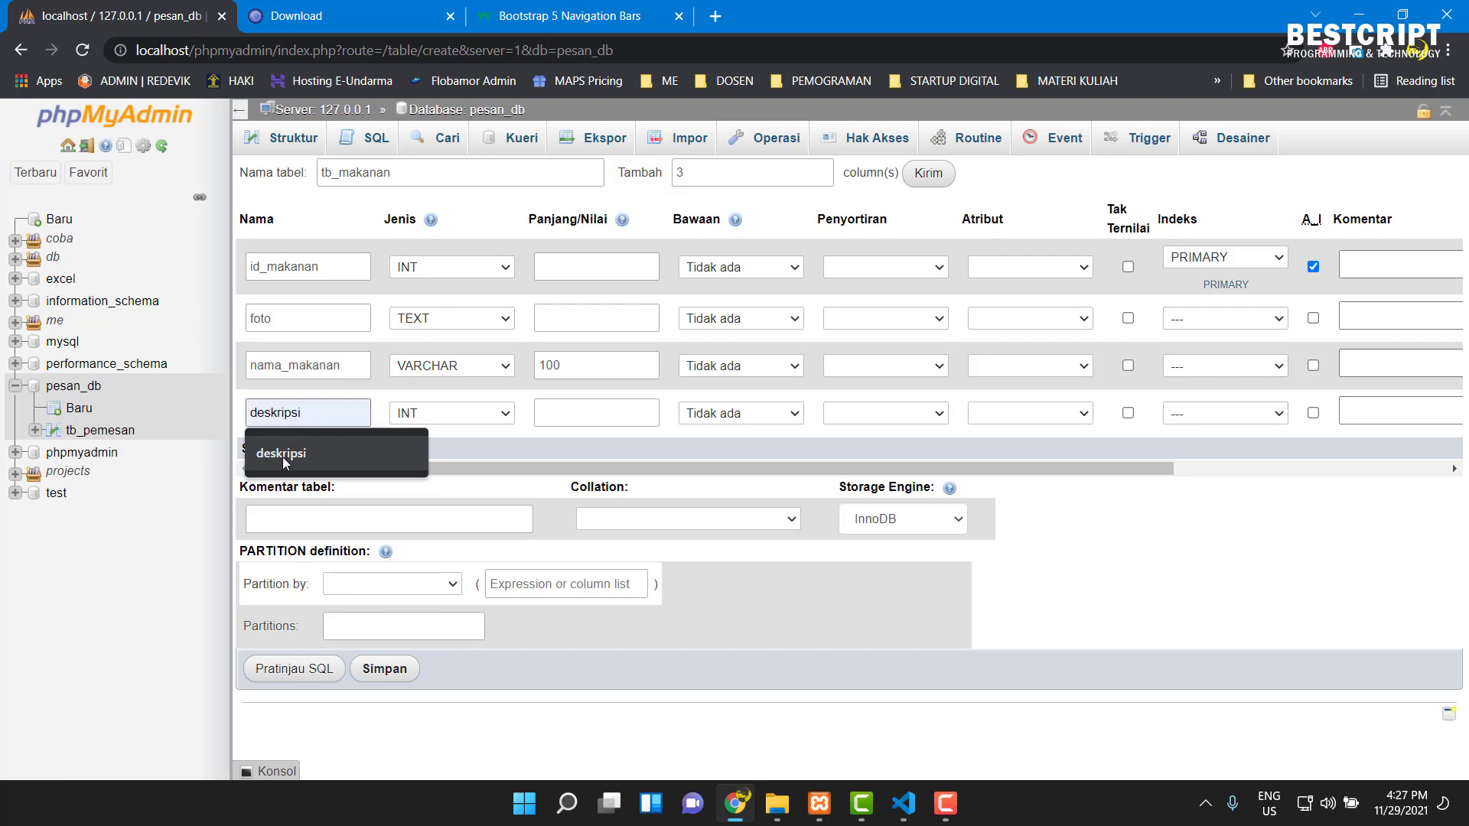
left_click(283, 457)
left_click(465, 421)
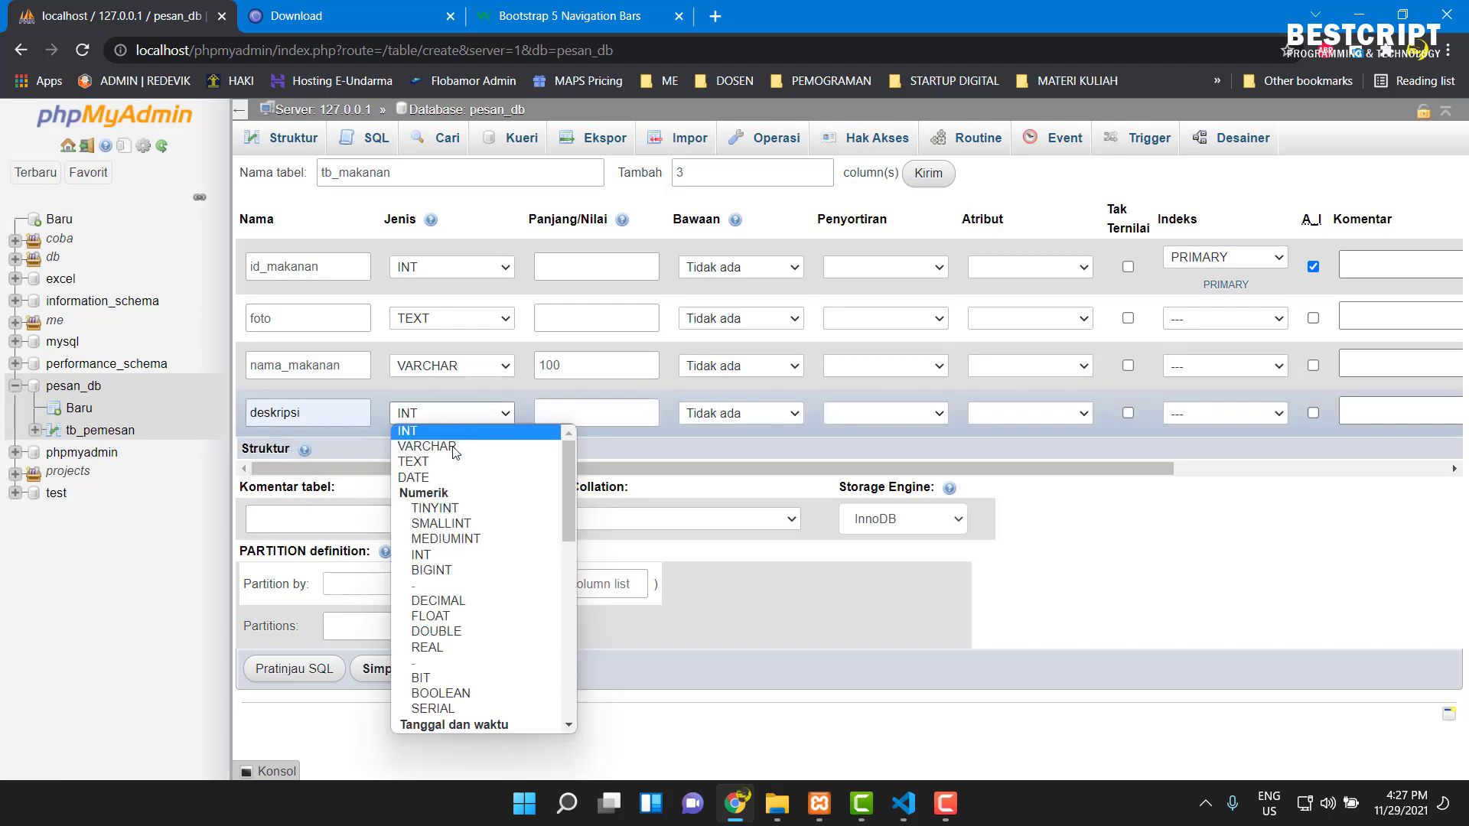
left_click(455, 462)
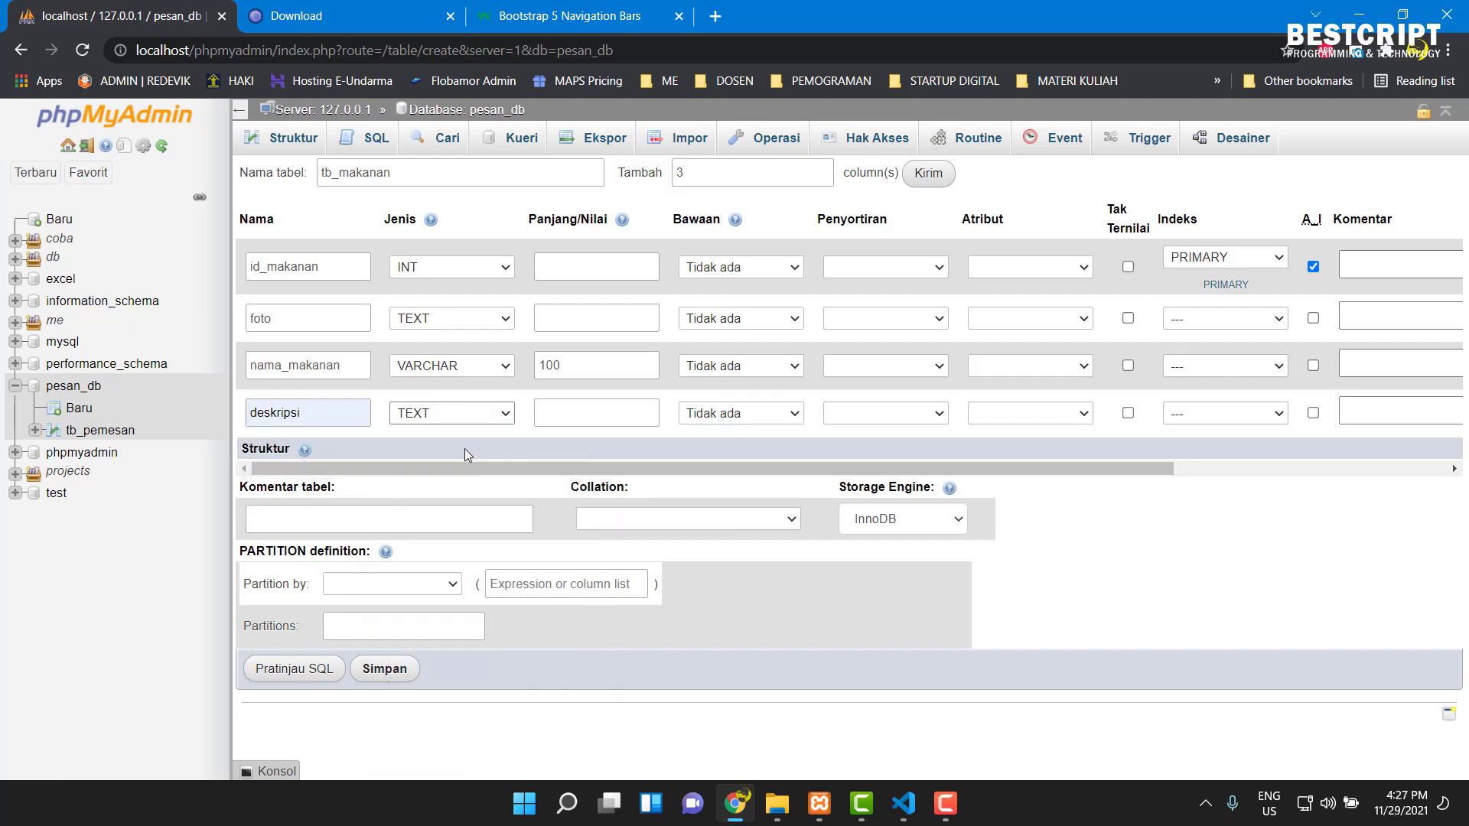
left_click(563, 405)
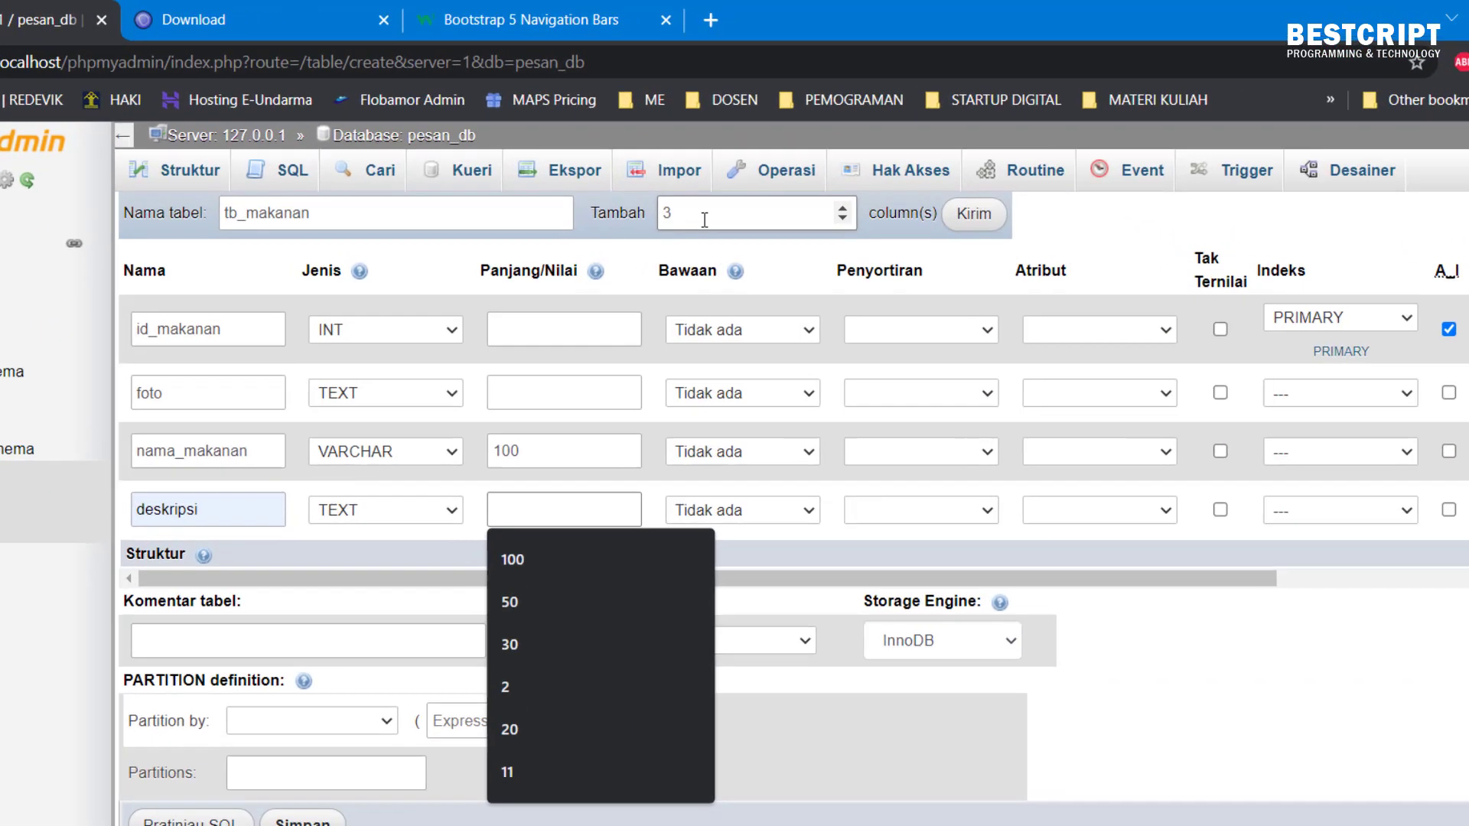
- Add 2 more column rows to the tb_makanan table definition
double_click(704, 178)
type("2")
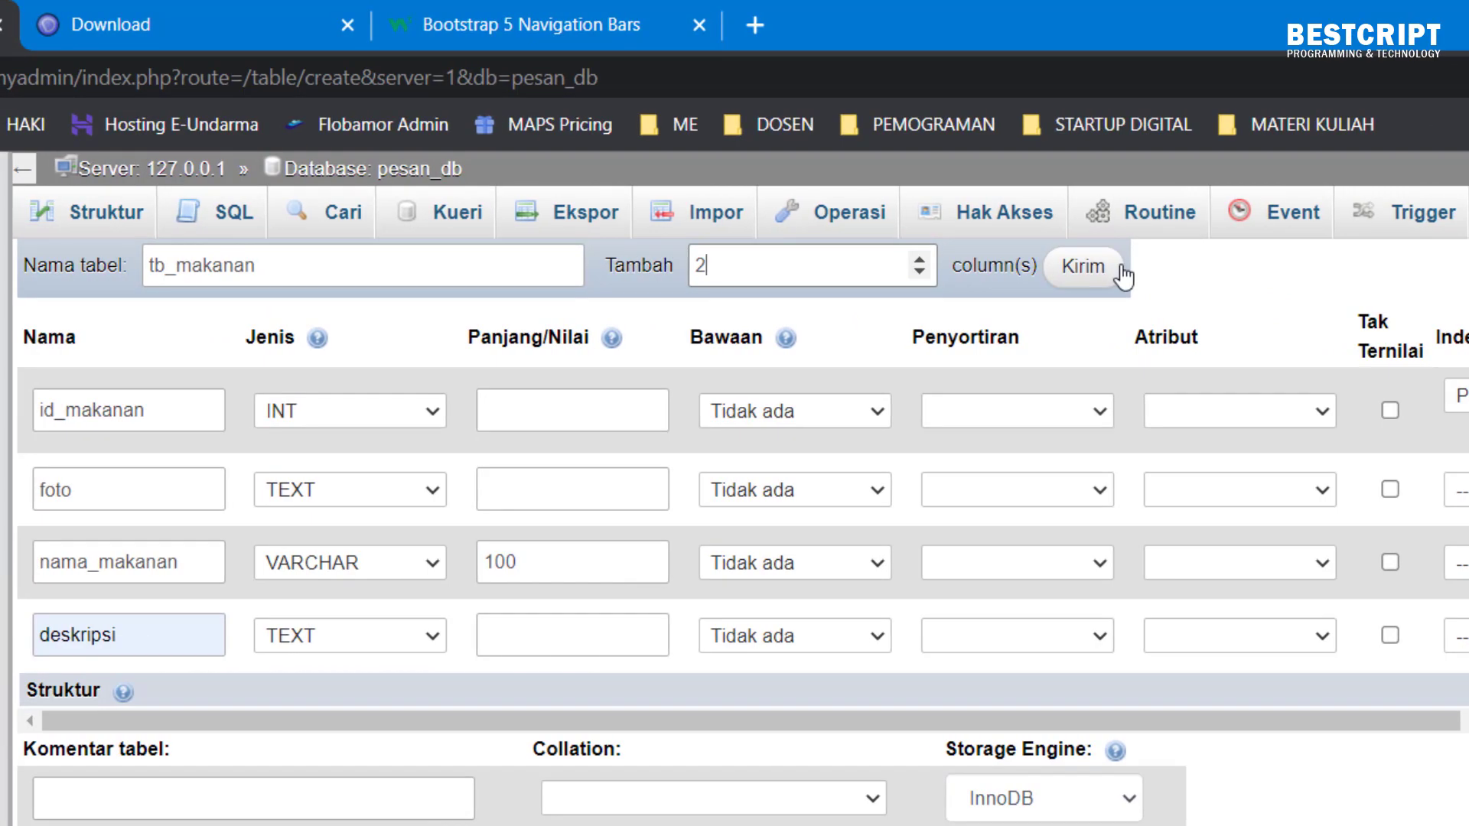
double_click(714, 268)
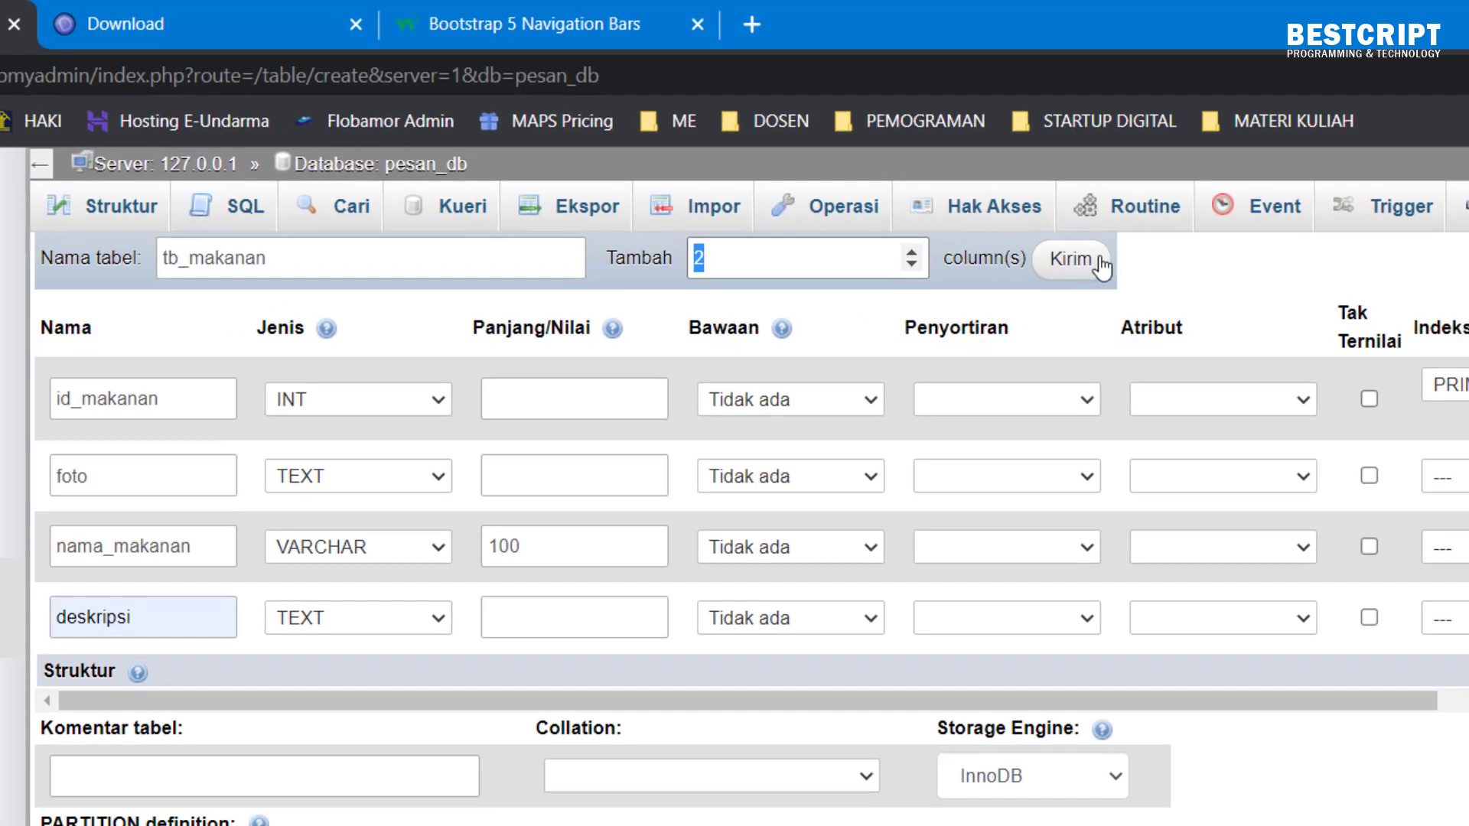
left_click(1071, 267)
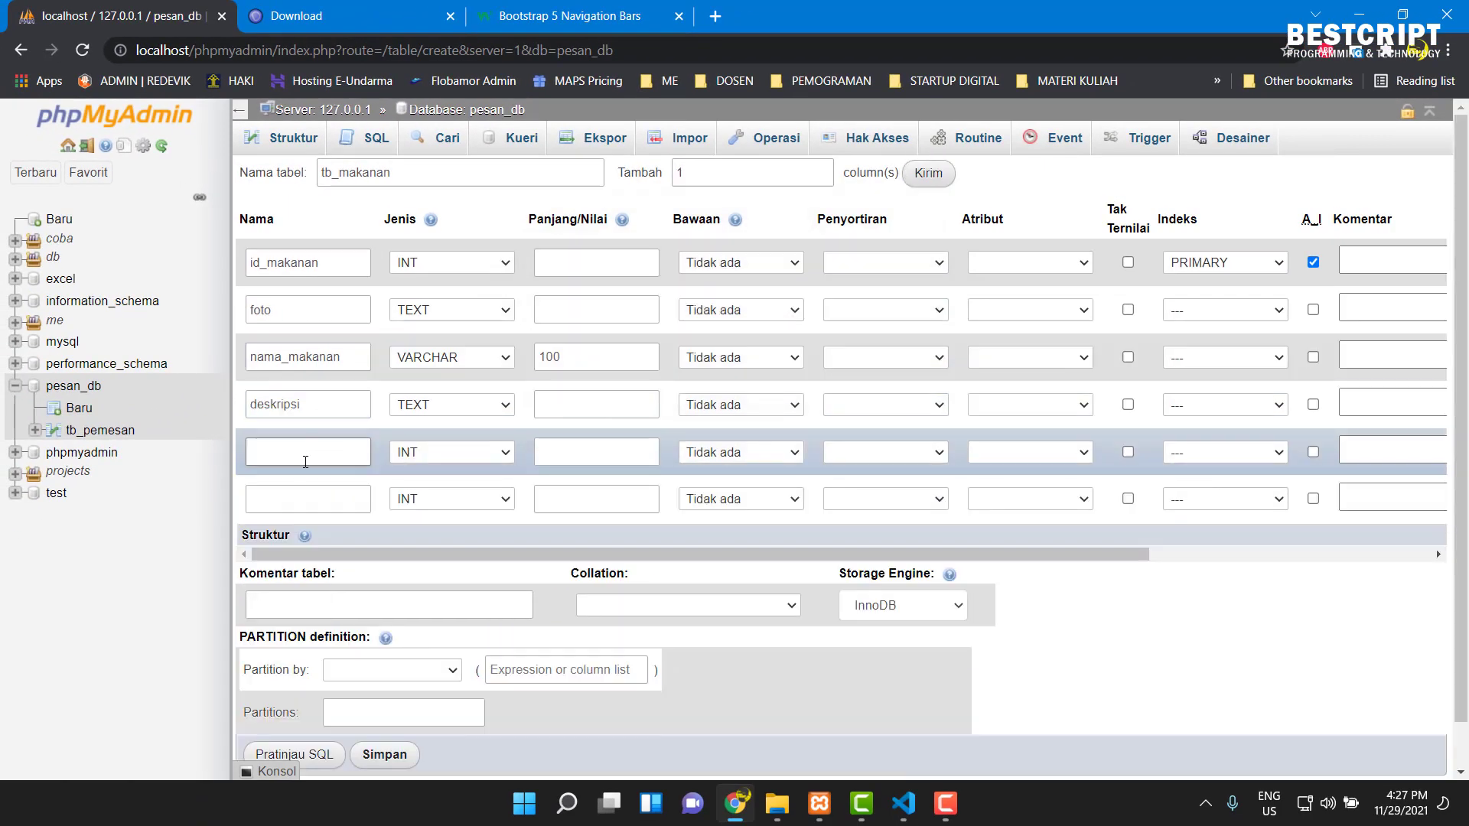
- Define the fifth column as harga with type VARCHAR and length 50
left_click(305, 453)
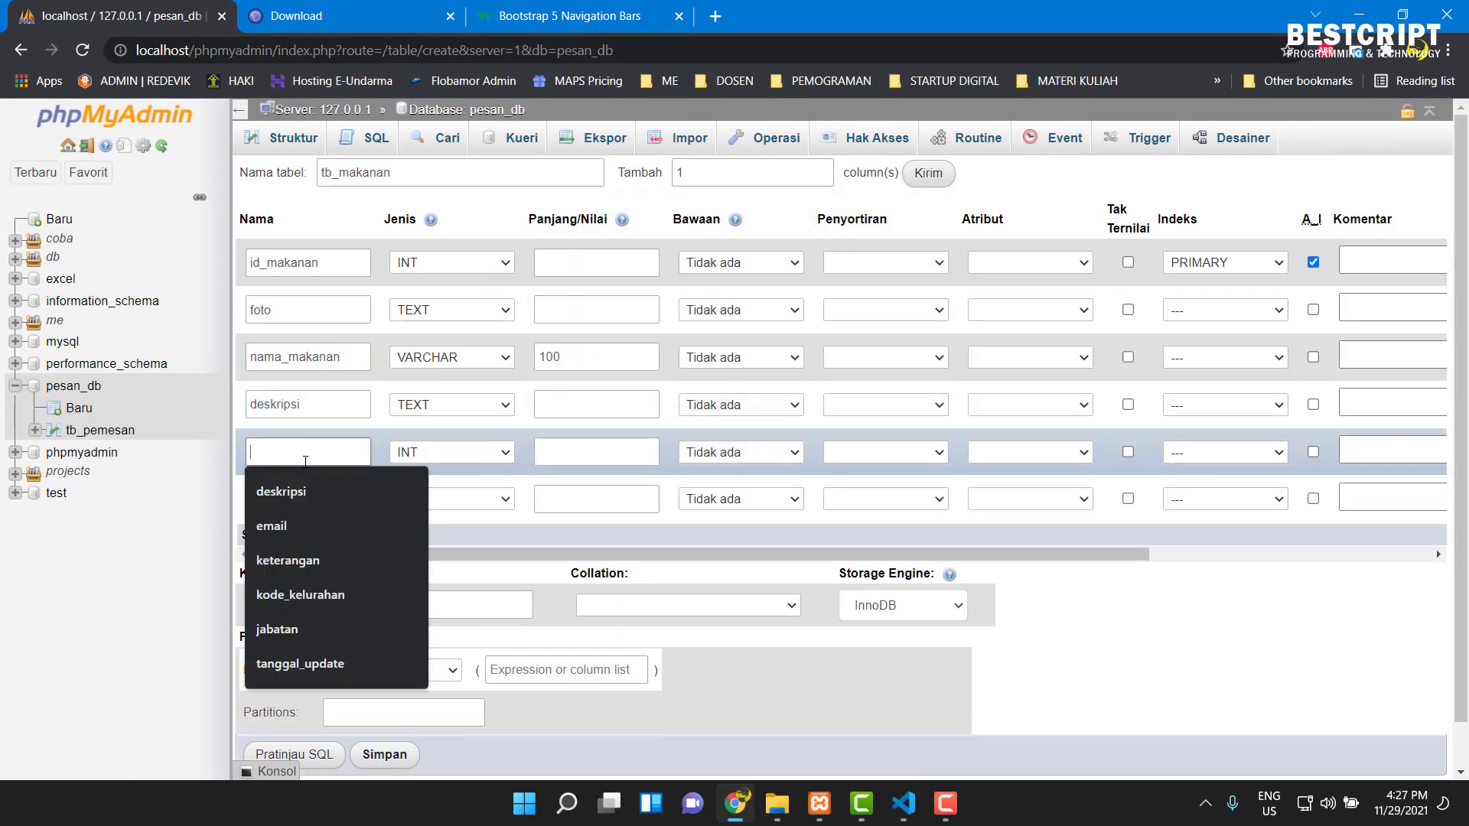
type("harga")
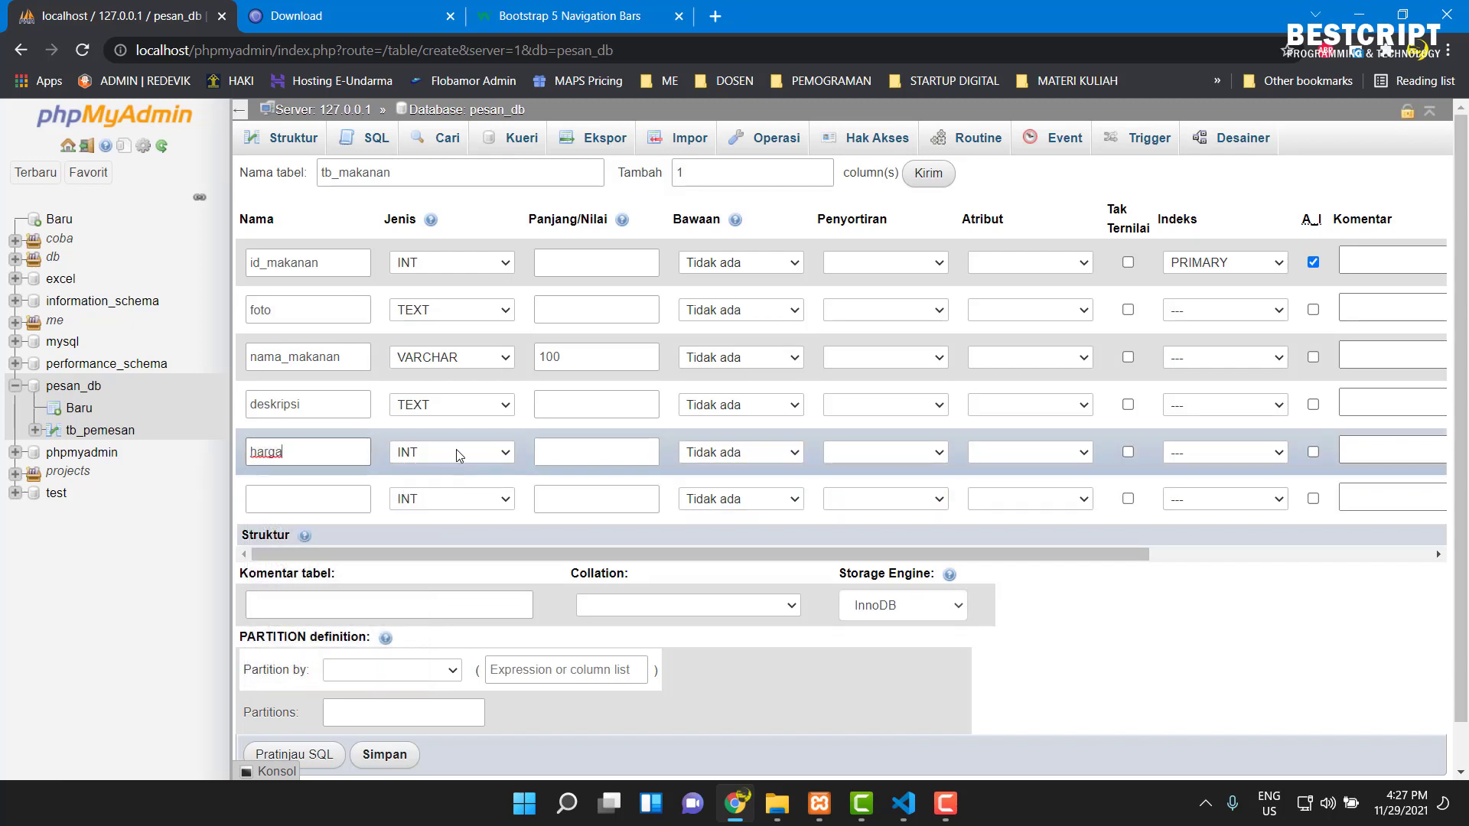
left_click(457, 452)
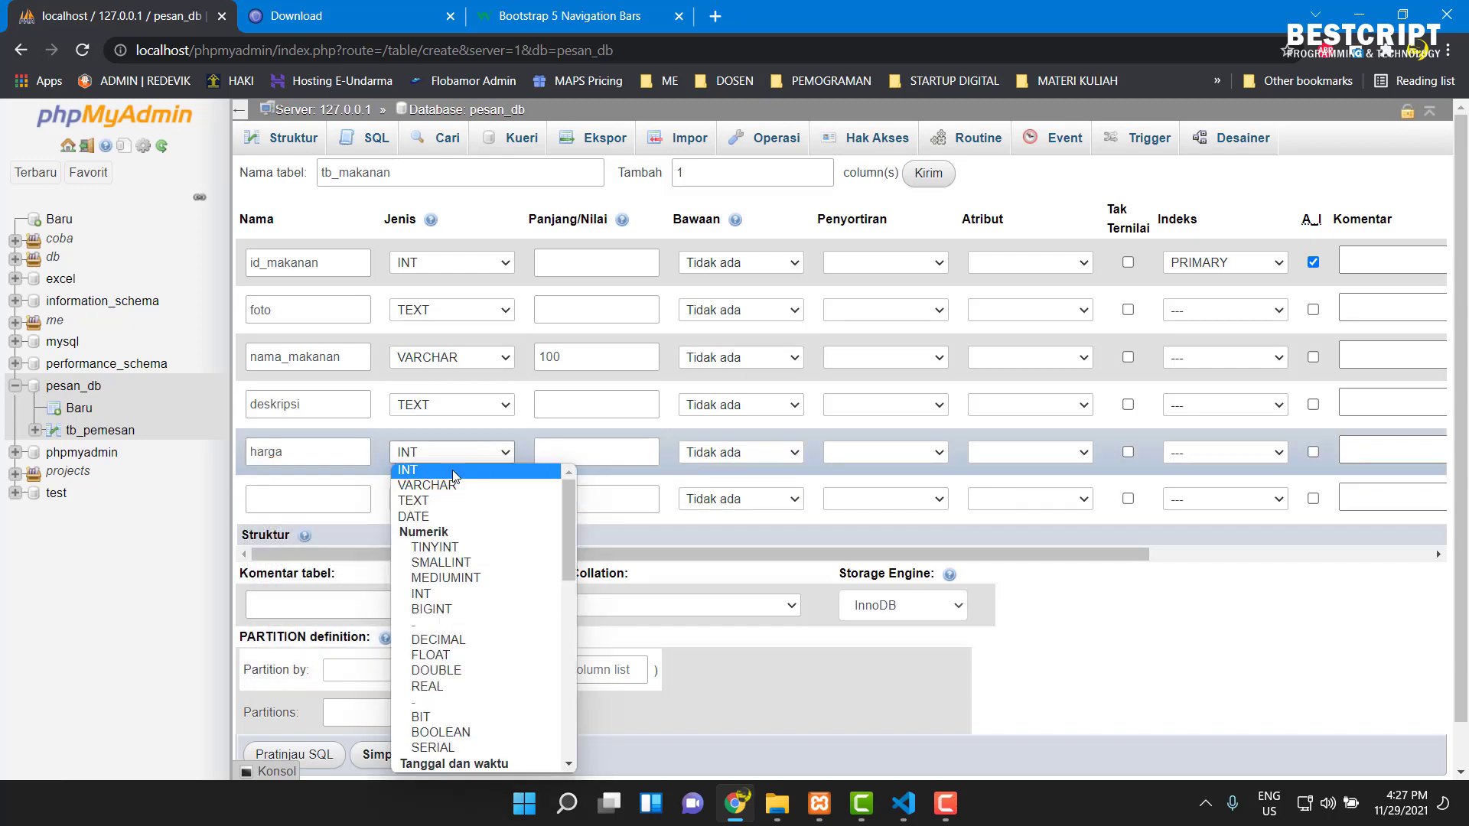
left_click(458, 470)
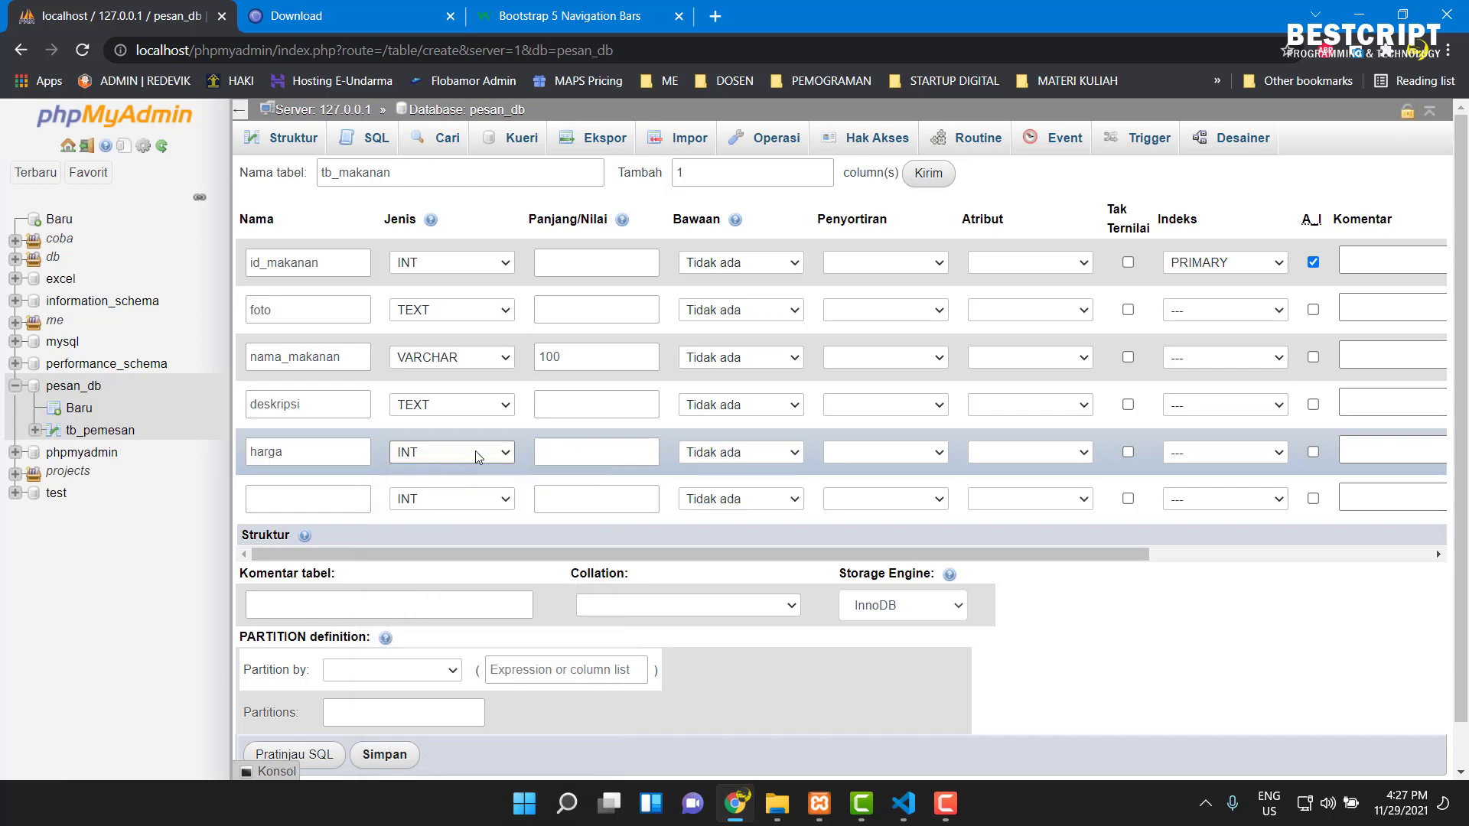
left_click(478, 457)
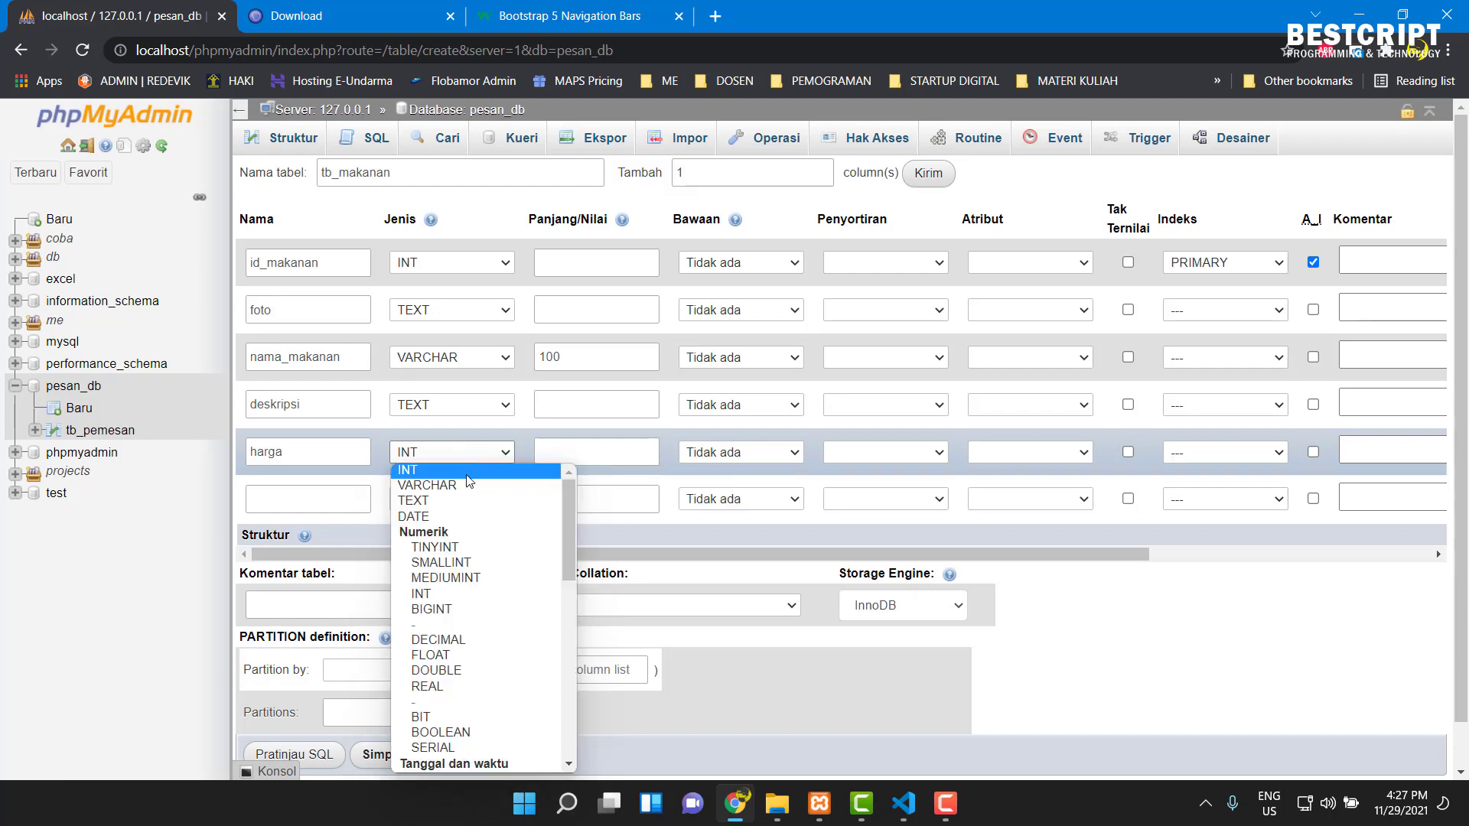
left_click(467, 487)
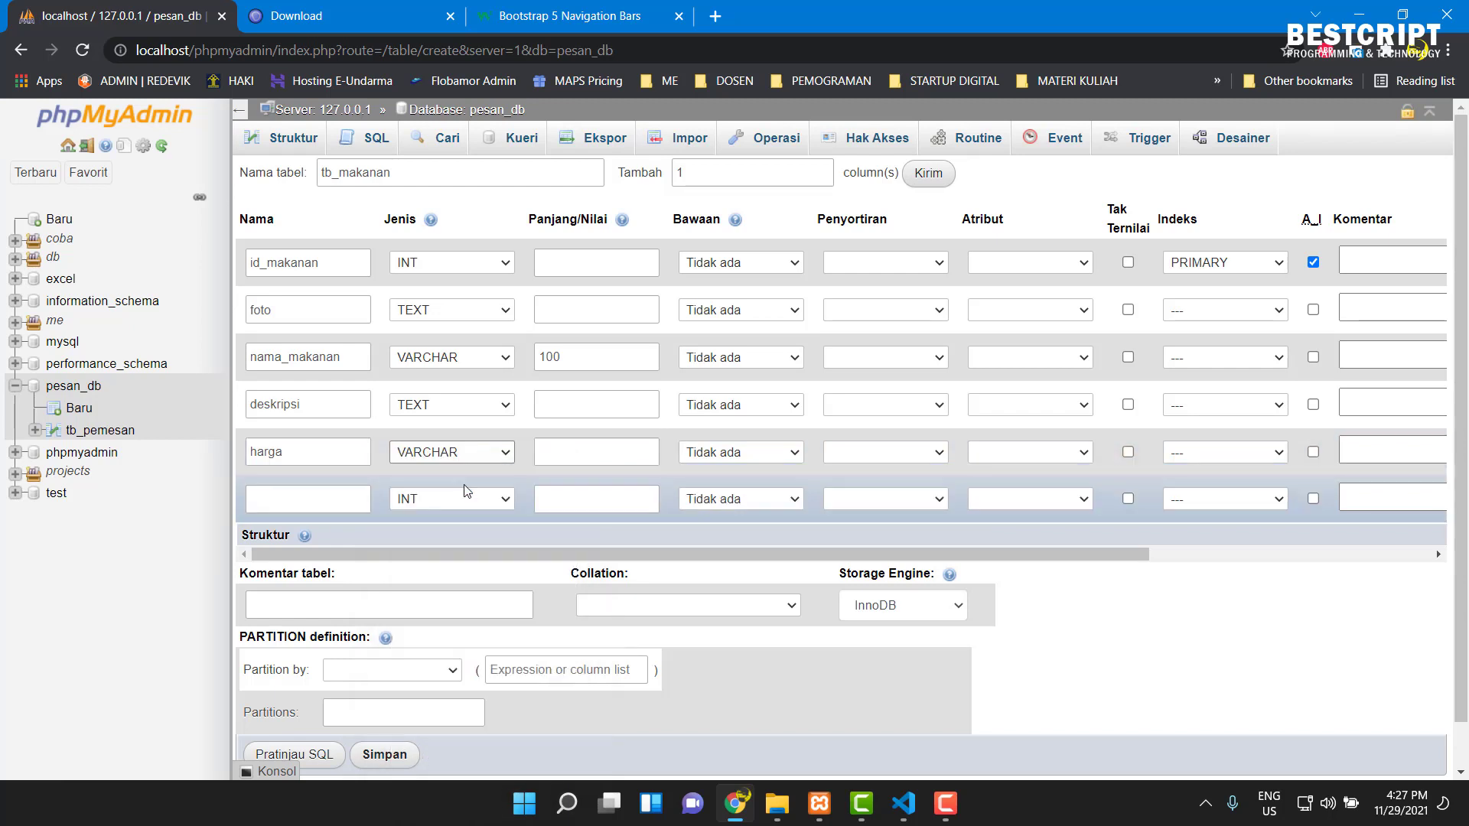
left_click(563, 452)
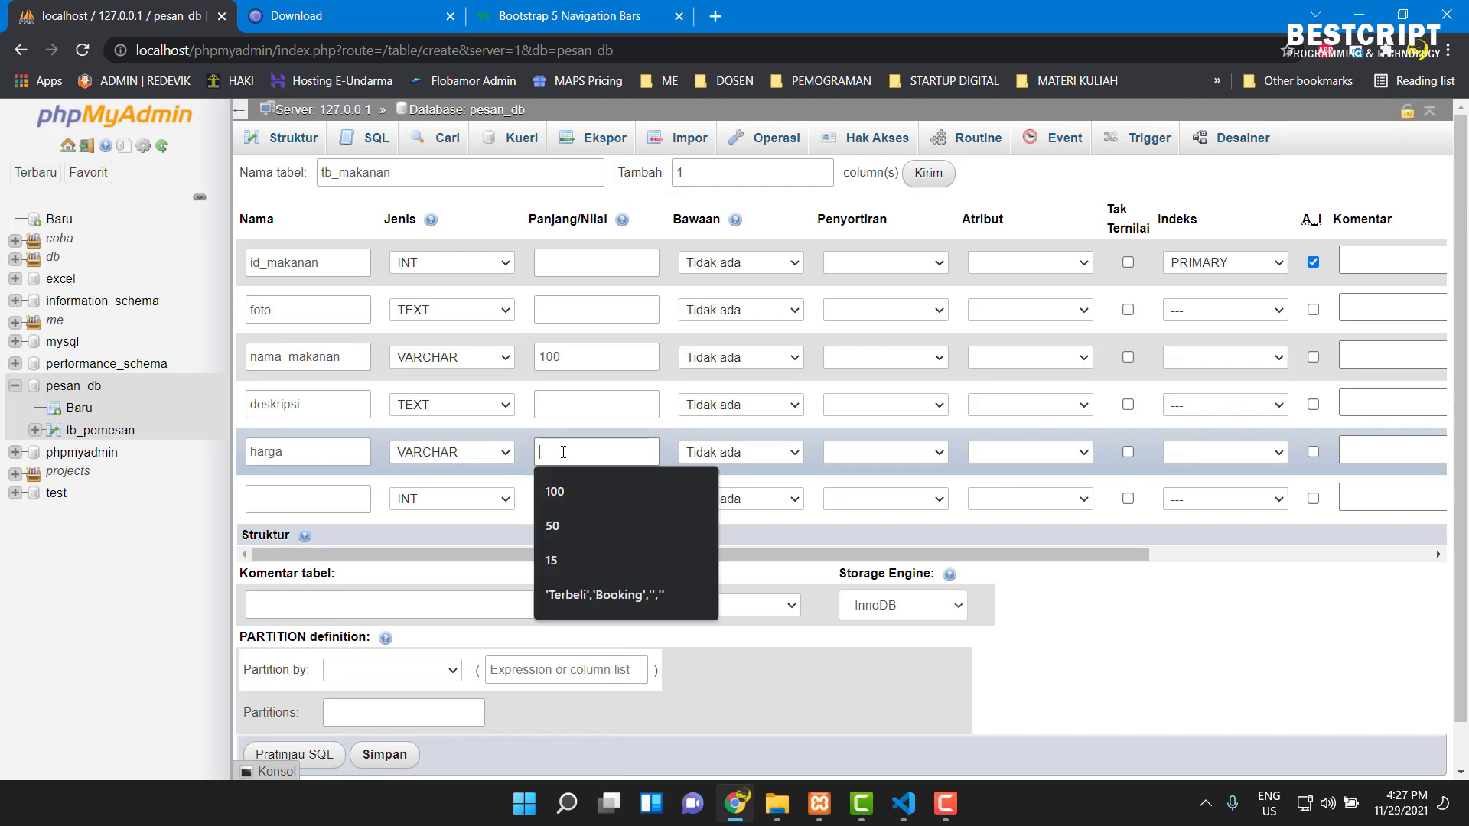
type("50")
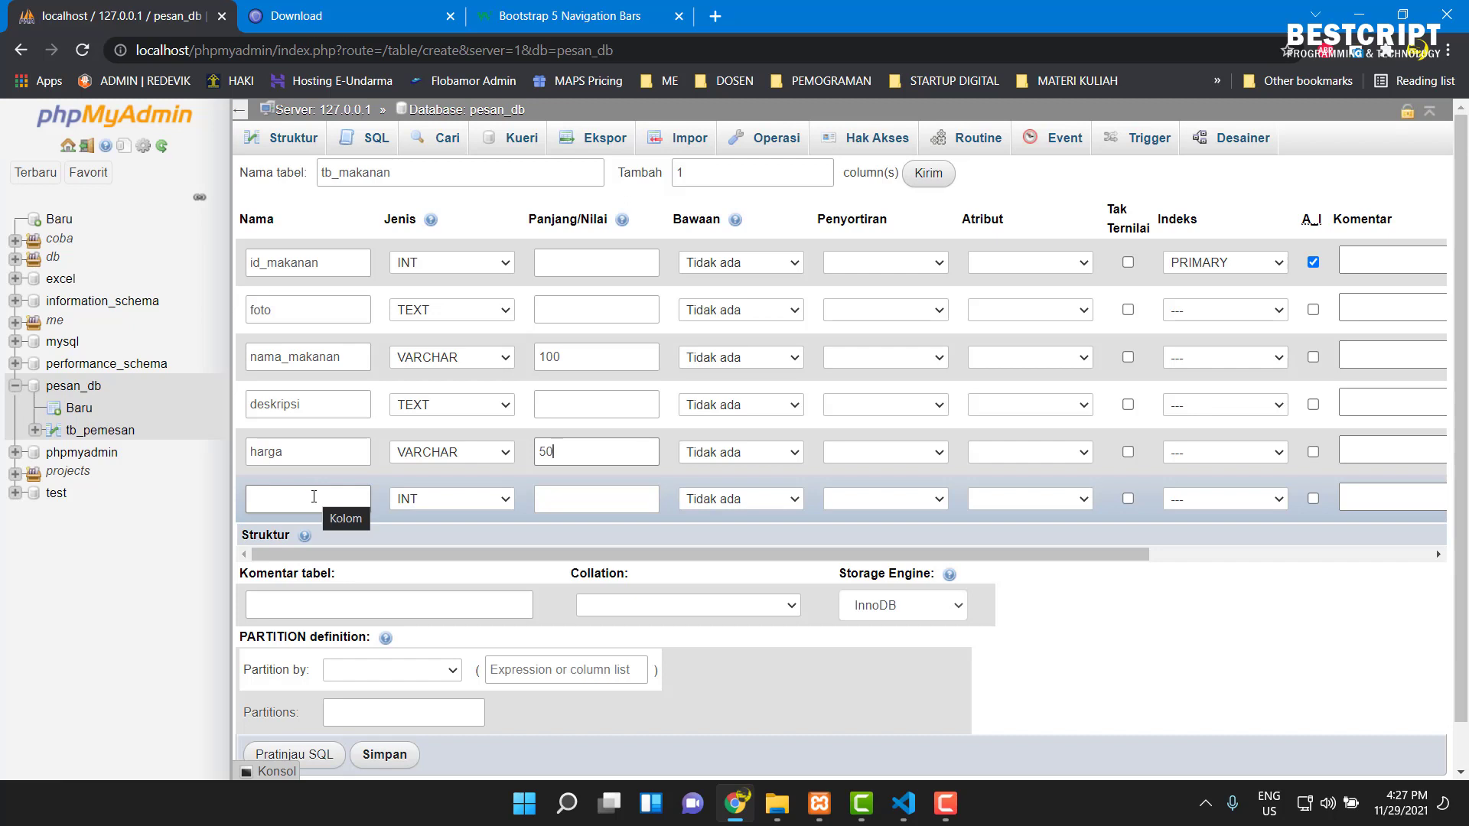
- Name the sixth column of tb_makanan status
left_click(314, 496)
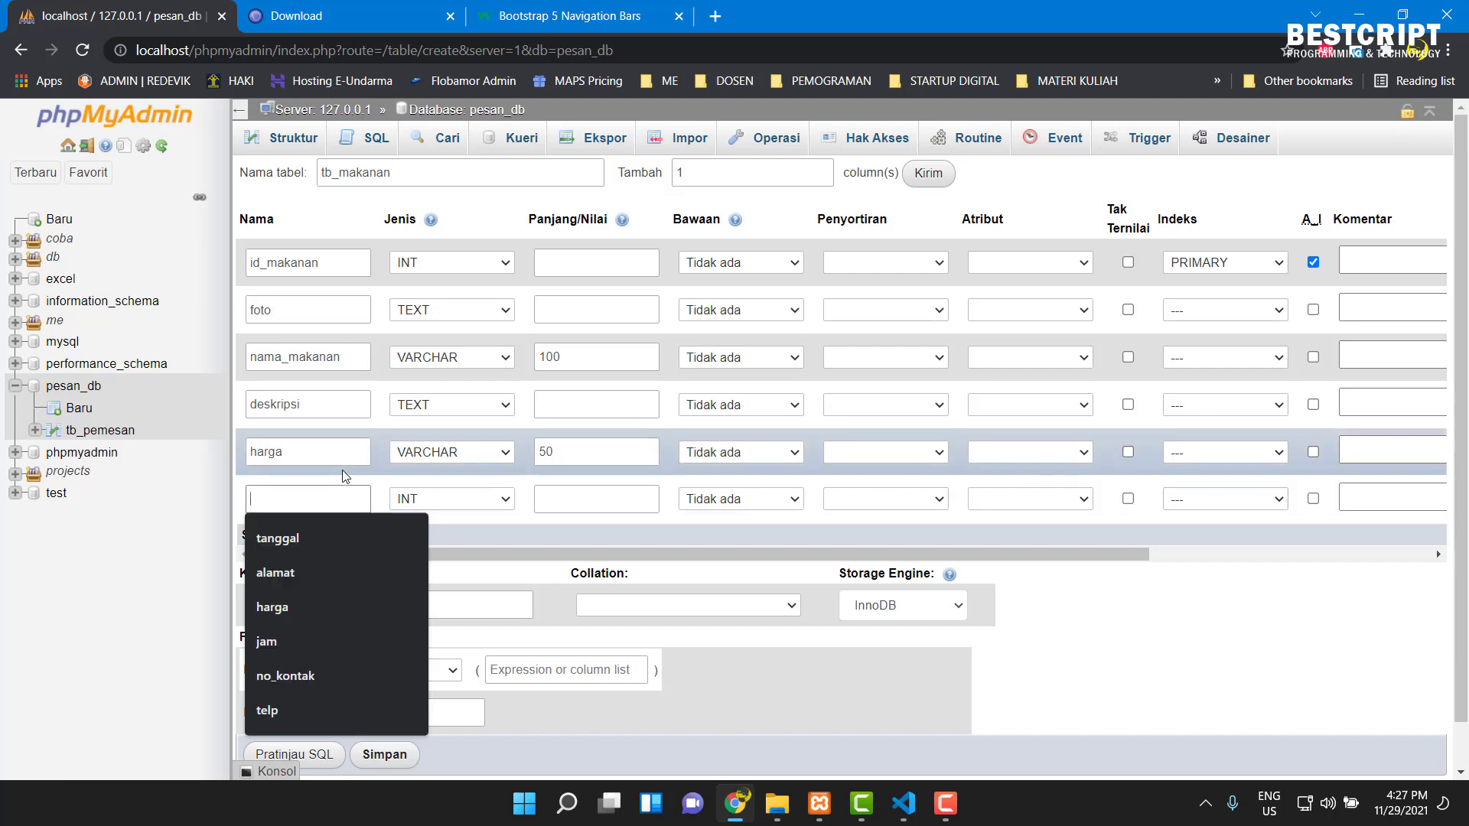
type("status")
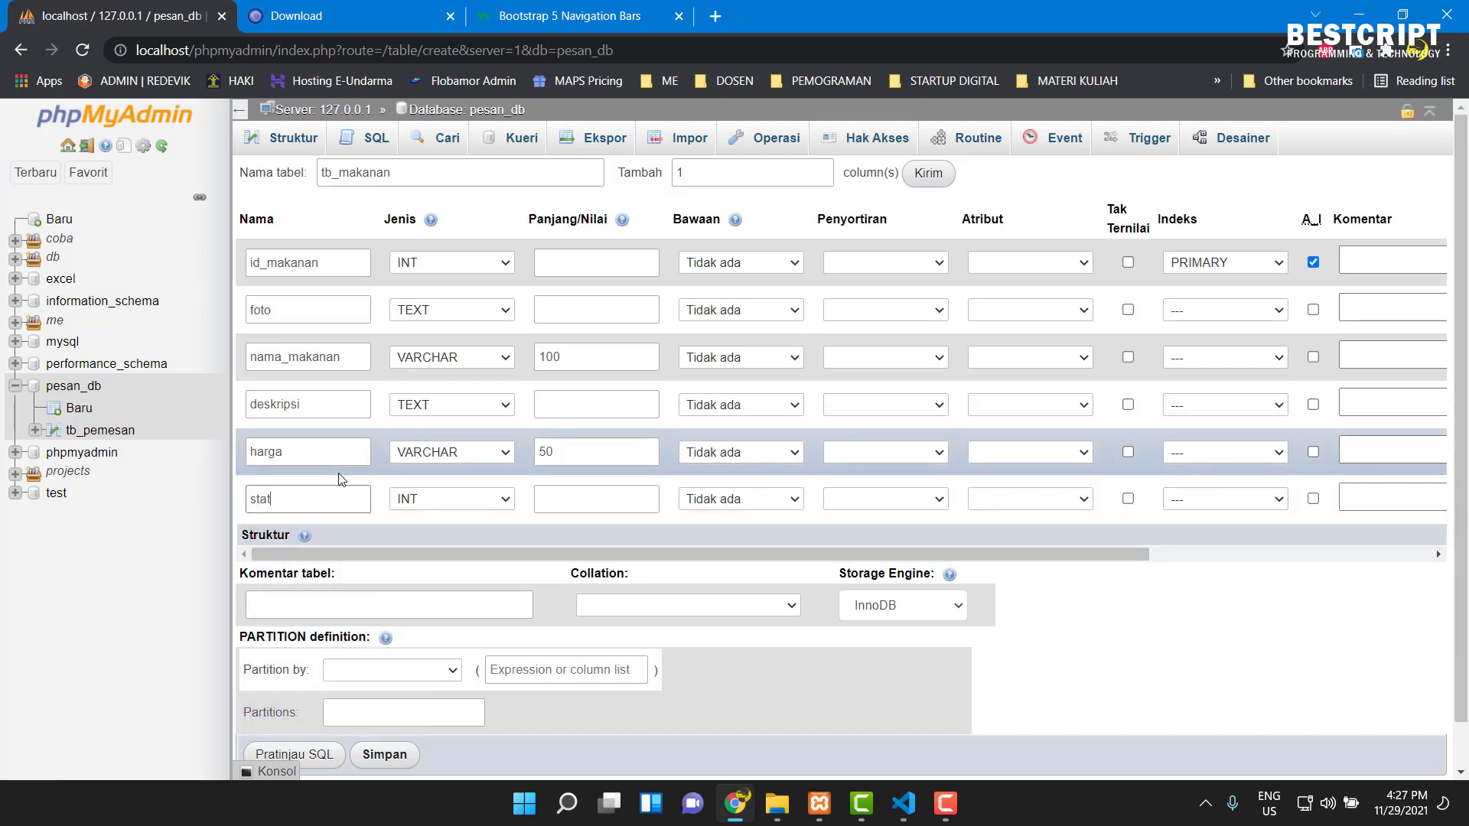
left_click(427, 501)
left_click(428, 502)
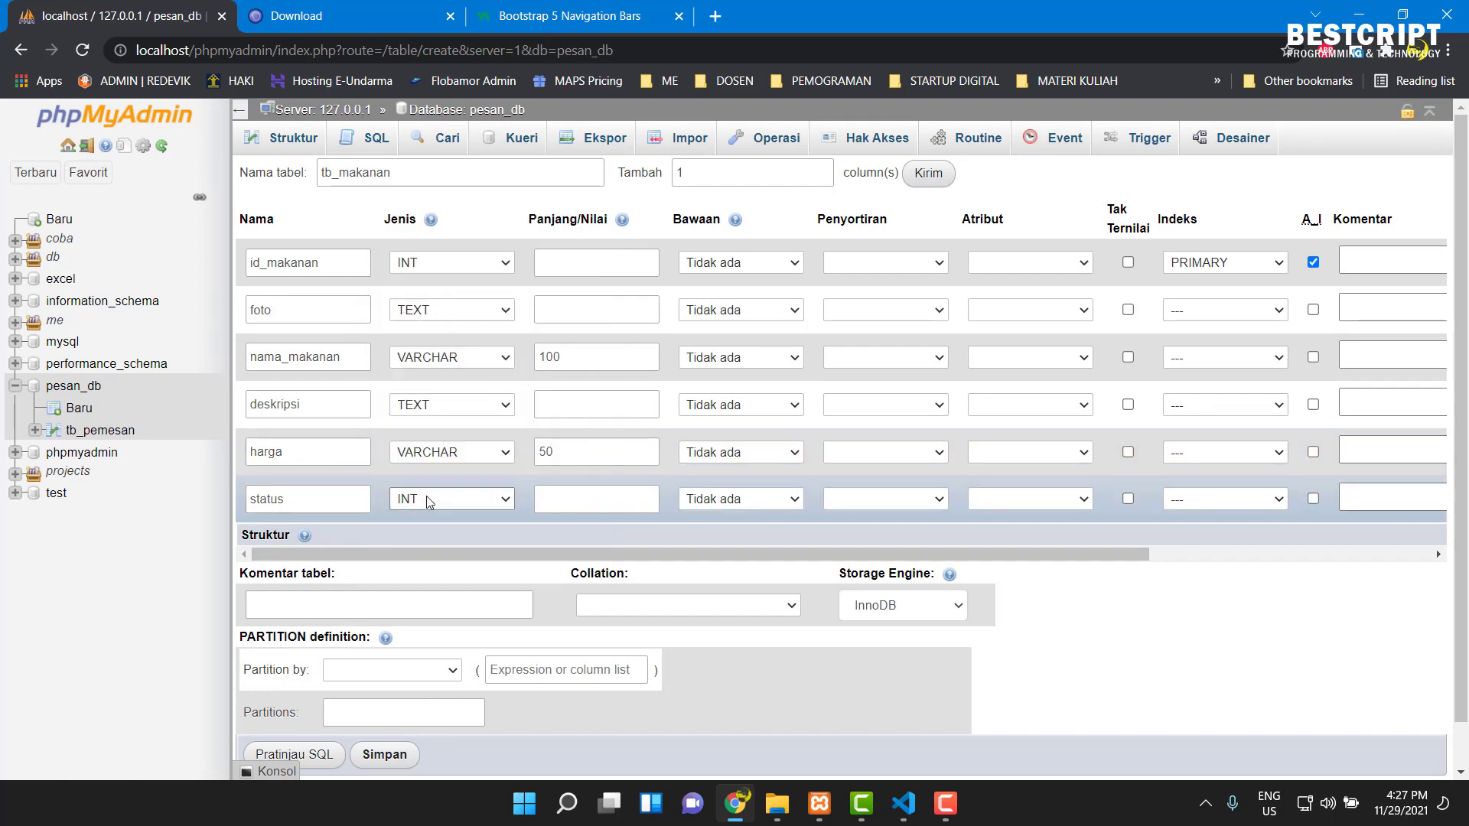
left_click(611, 496)
left_click(587, 498)
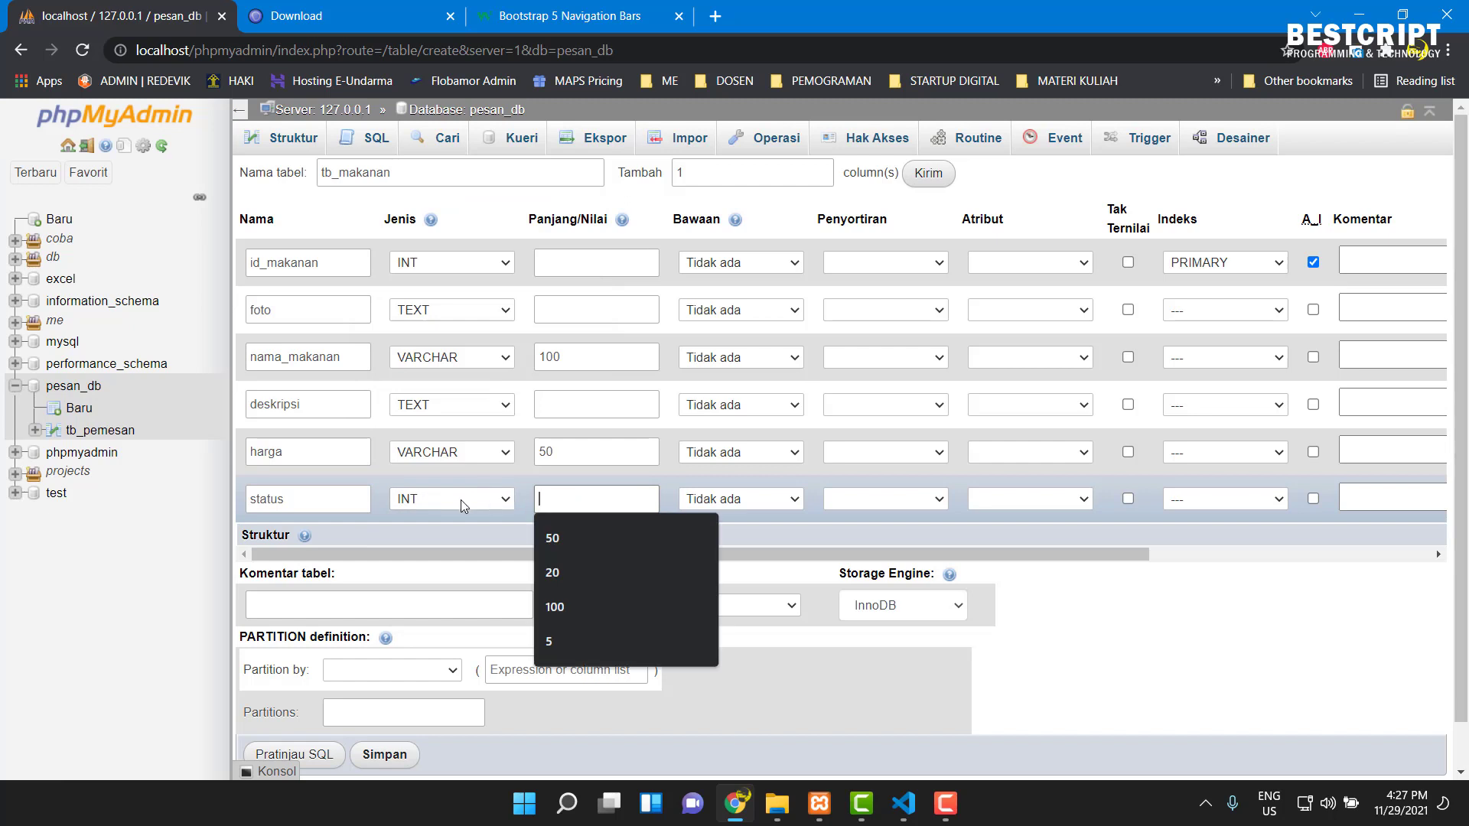
left_click(461, 499)
left_click(461, 499)
- Set the status column's default to Seperti yang didefinisikan and its type to ENUM
left_click(777, 502)
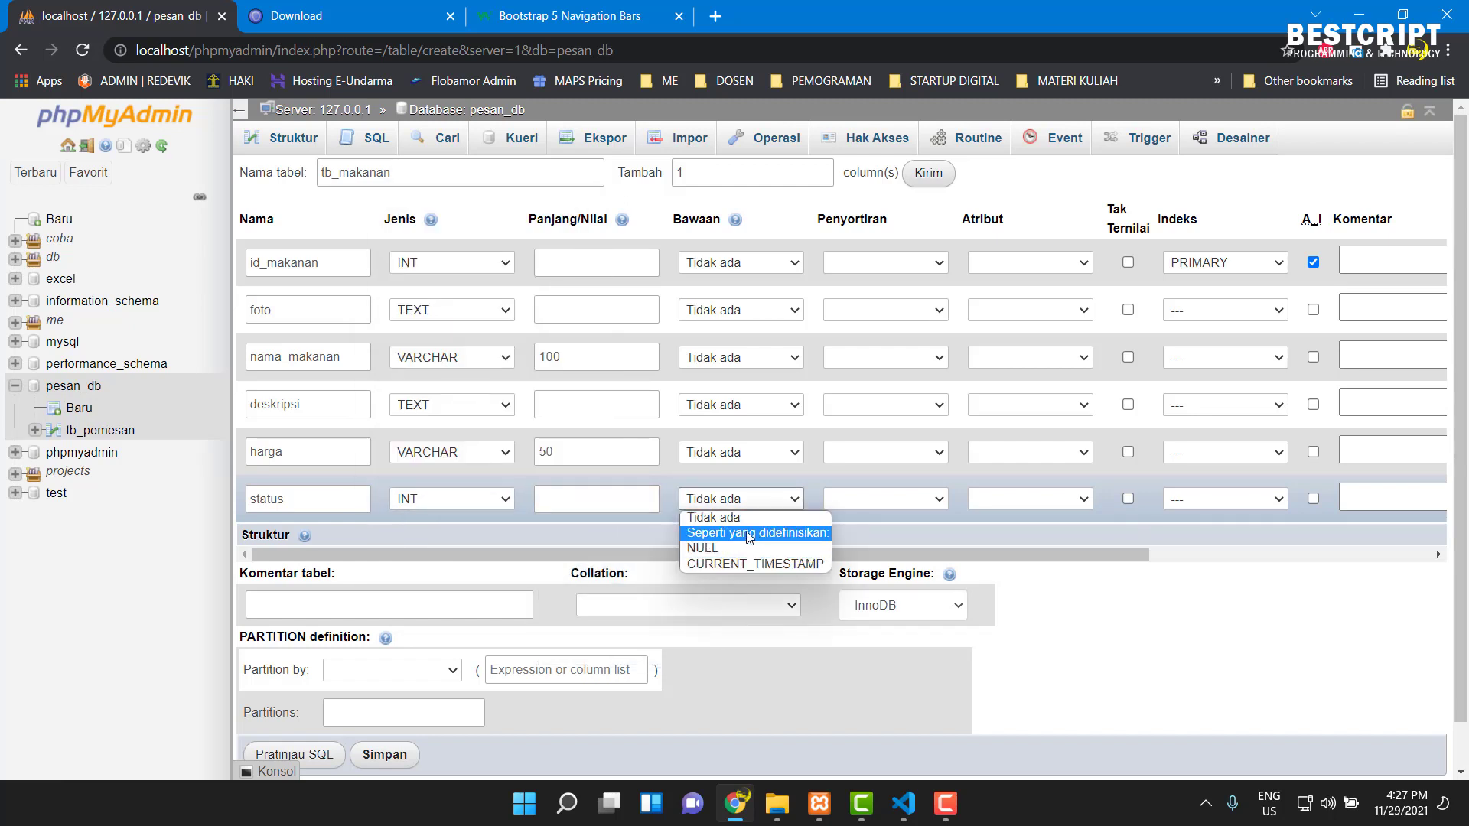
left_click(752, 536)
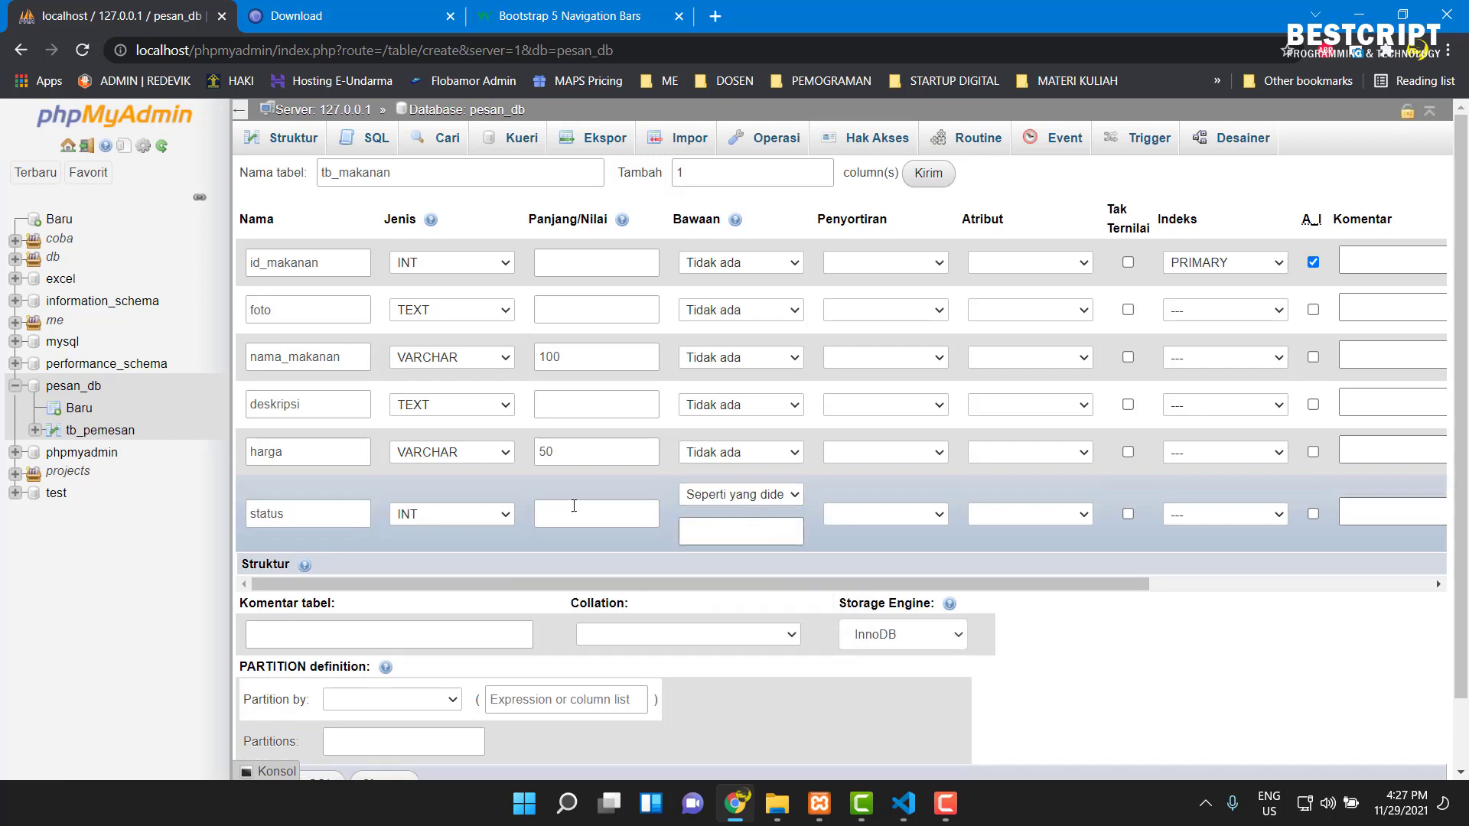
left_click(465, 516)
scroll(459, 490, "down", 5)
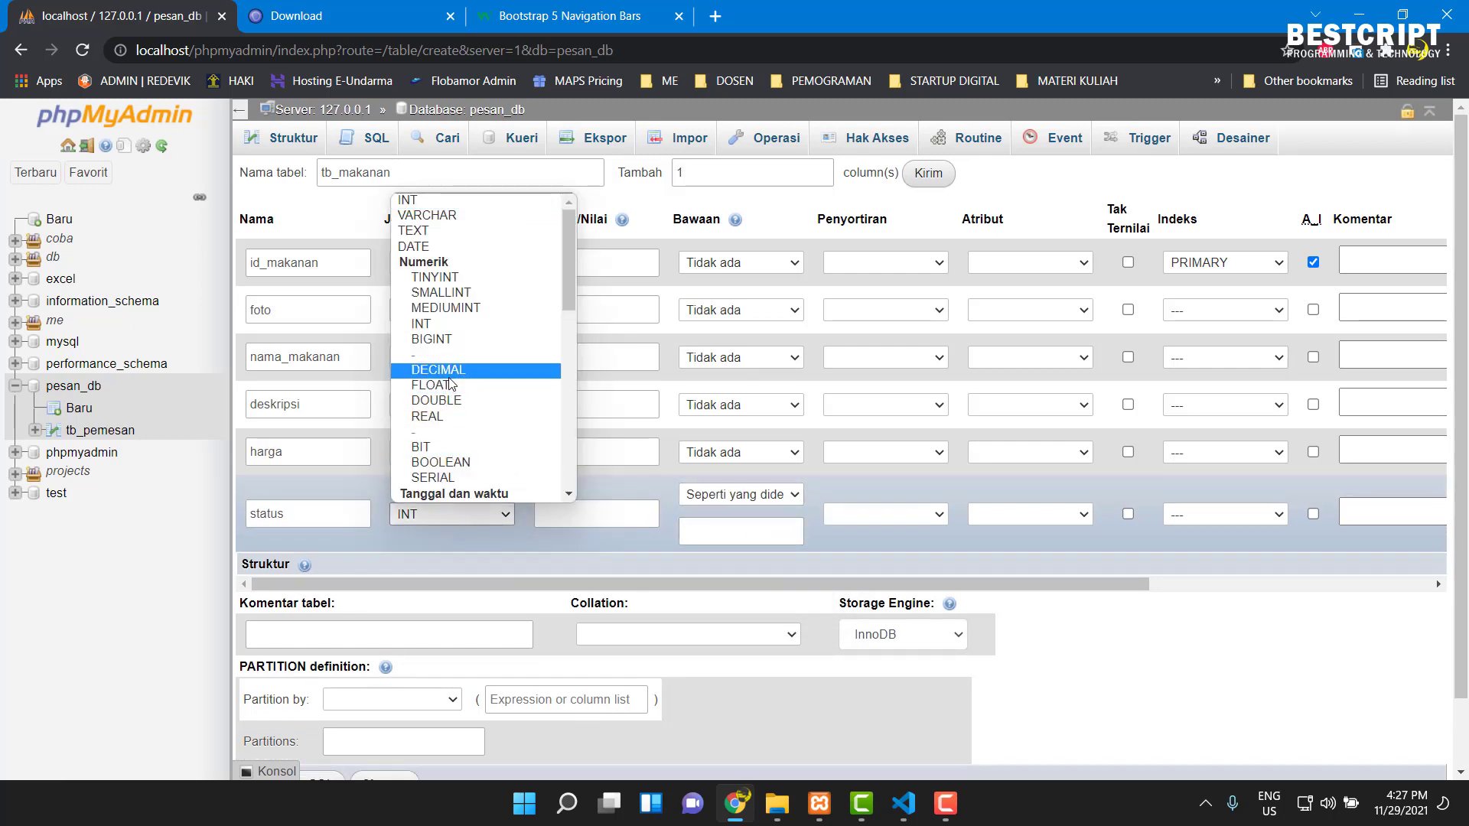
left_click(445, 492)
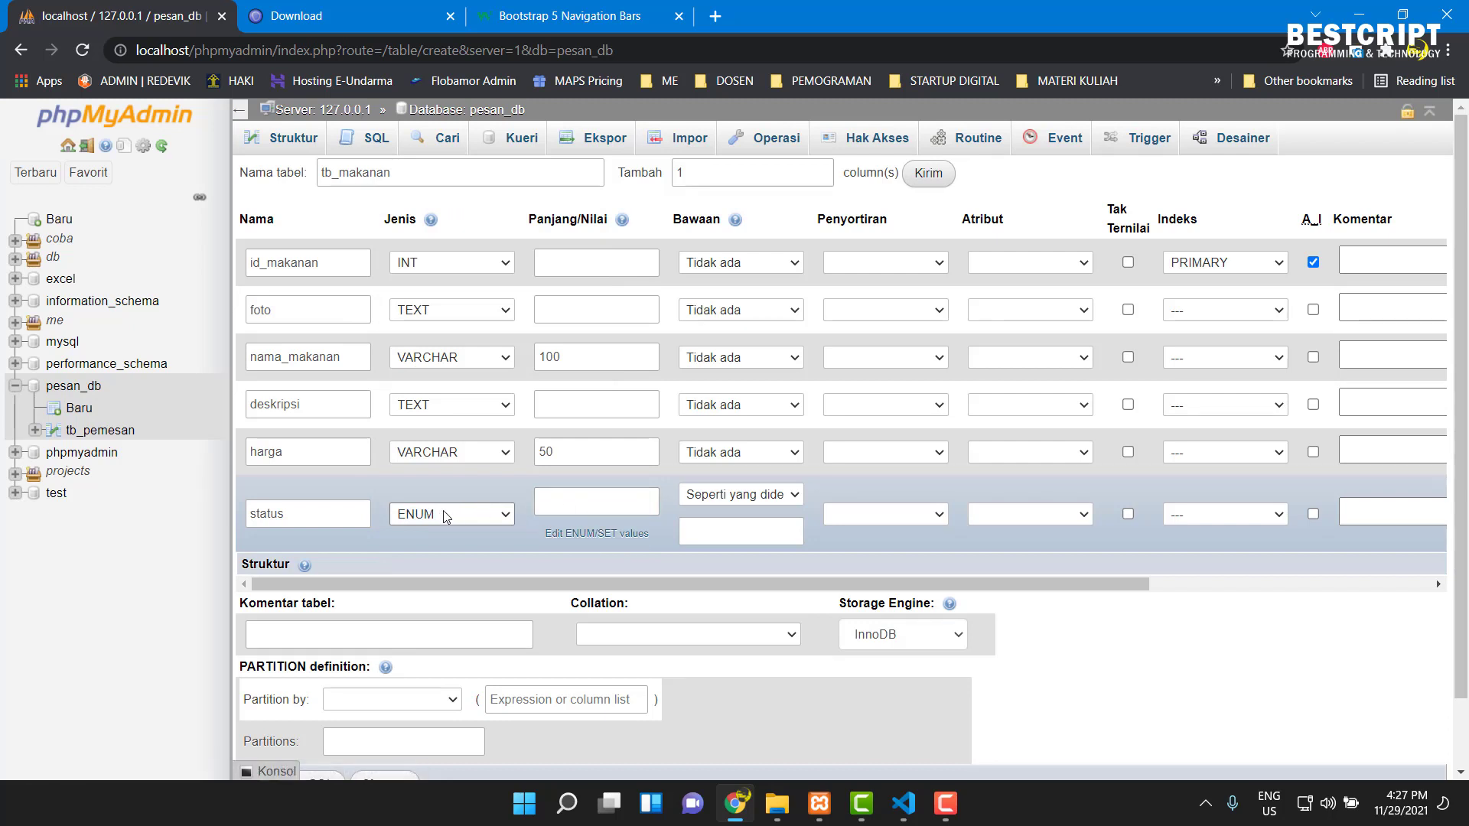
- Enter Tersedia and Tidak Tersedia as the first two ENUM values of the status column
left_click(597, 533)
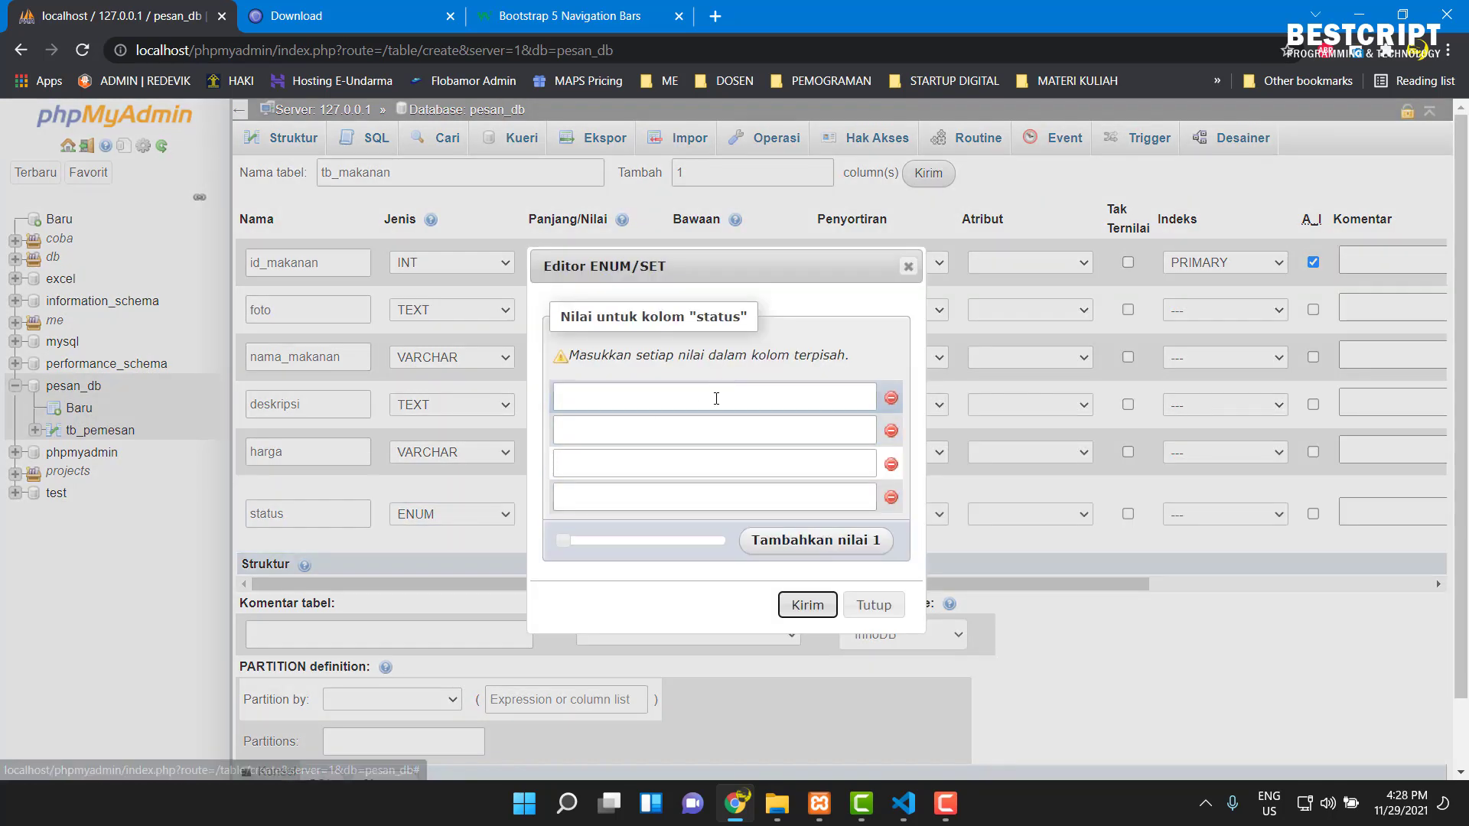
left_click(642, 403)
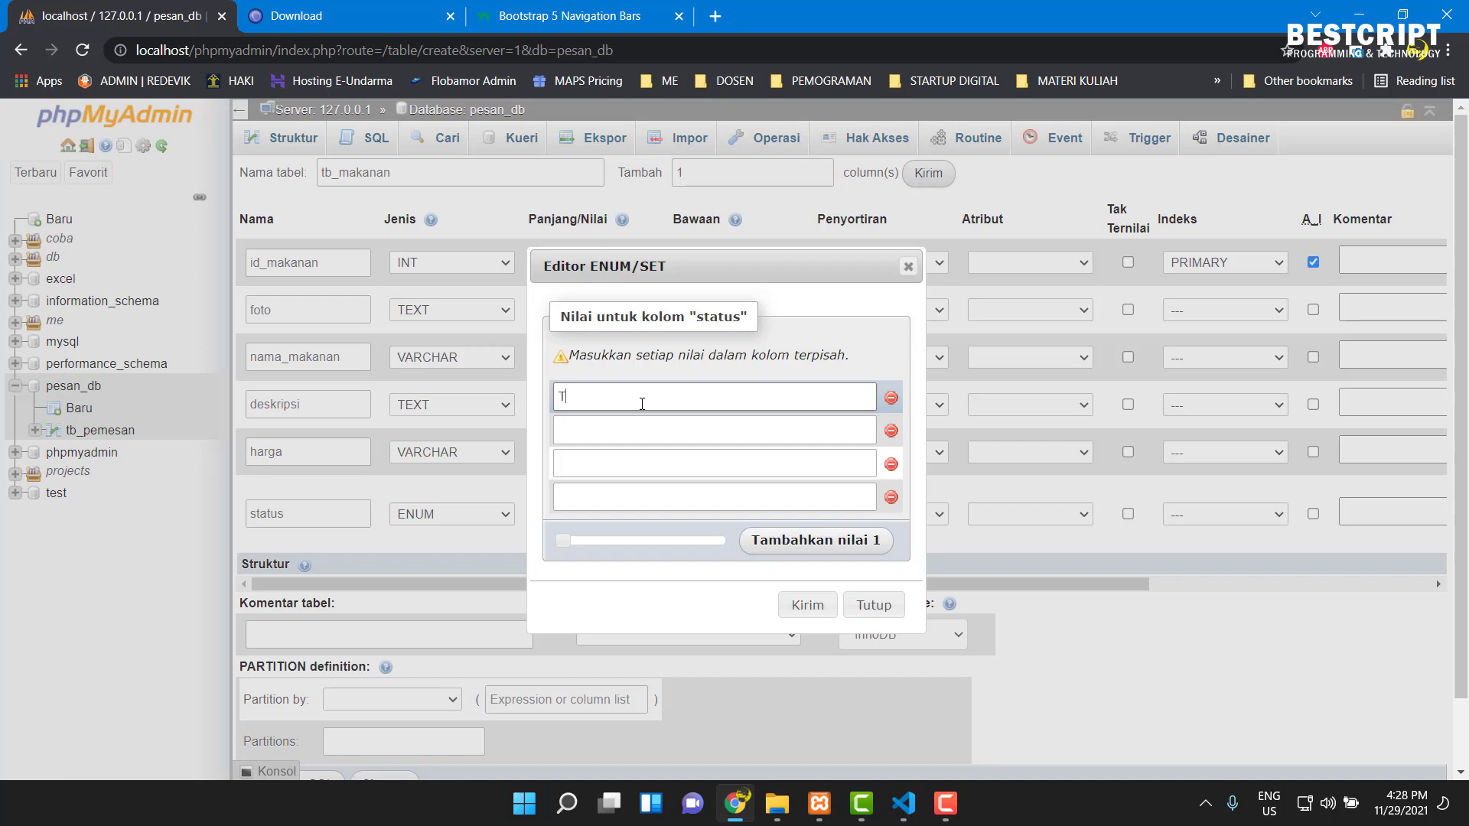
left_click(585, 430)
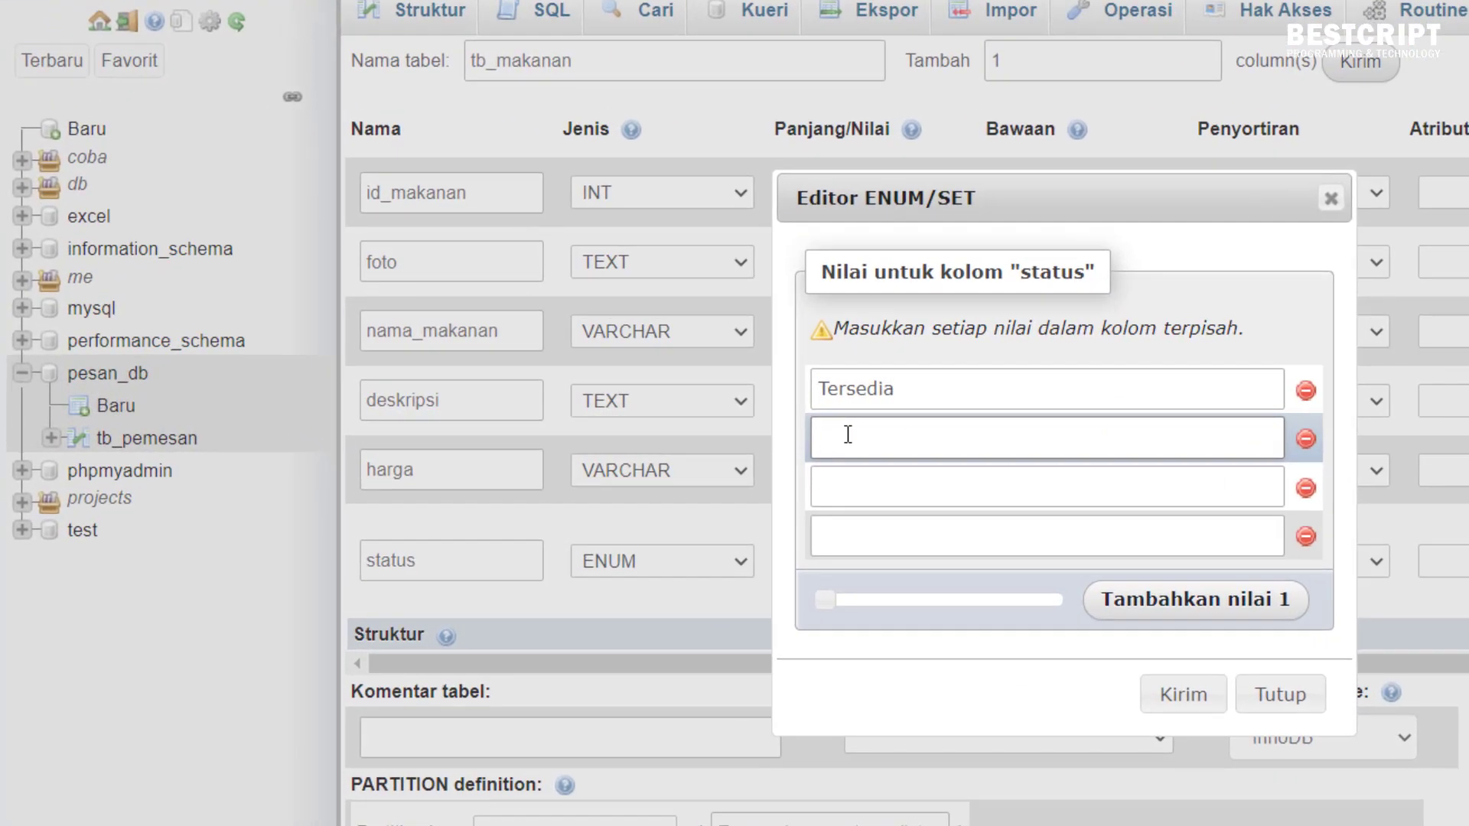
type("Tidak Tersedia")
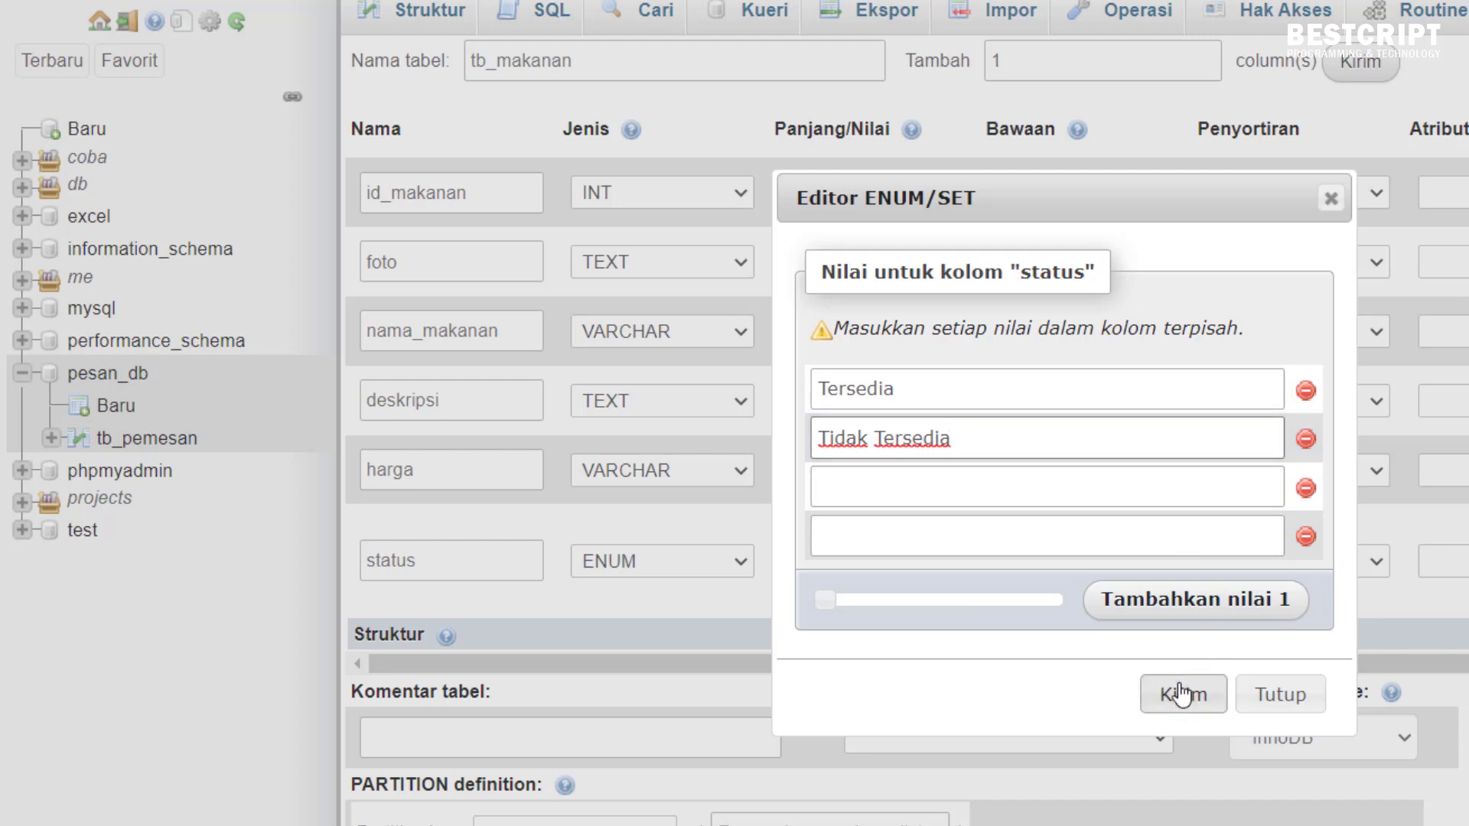
- Reorder the ENUM values to put Tidak Tersedia first and Tersedia second, and apply them to the status column
left_click_drag(977, 433, 705, 437)
key("ctrl+c")
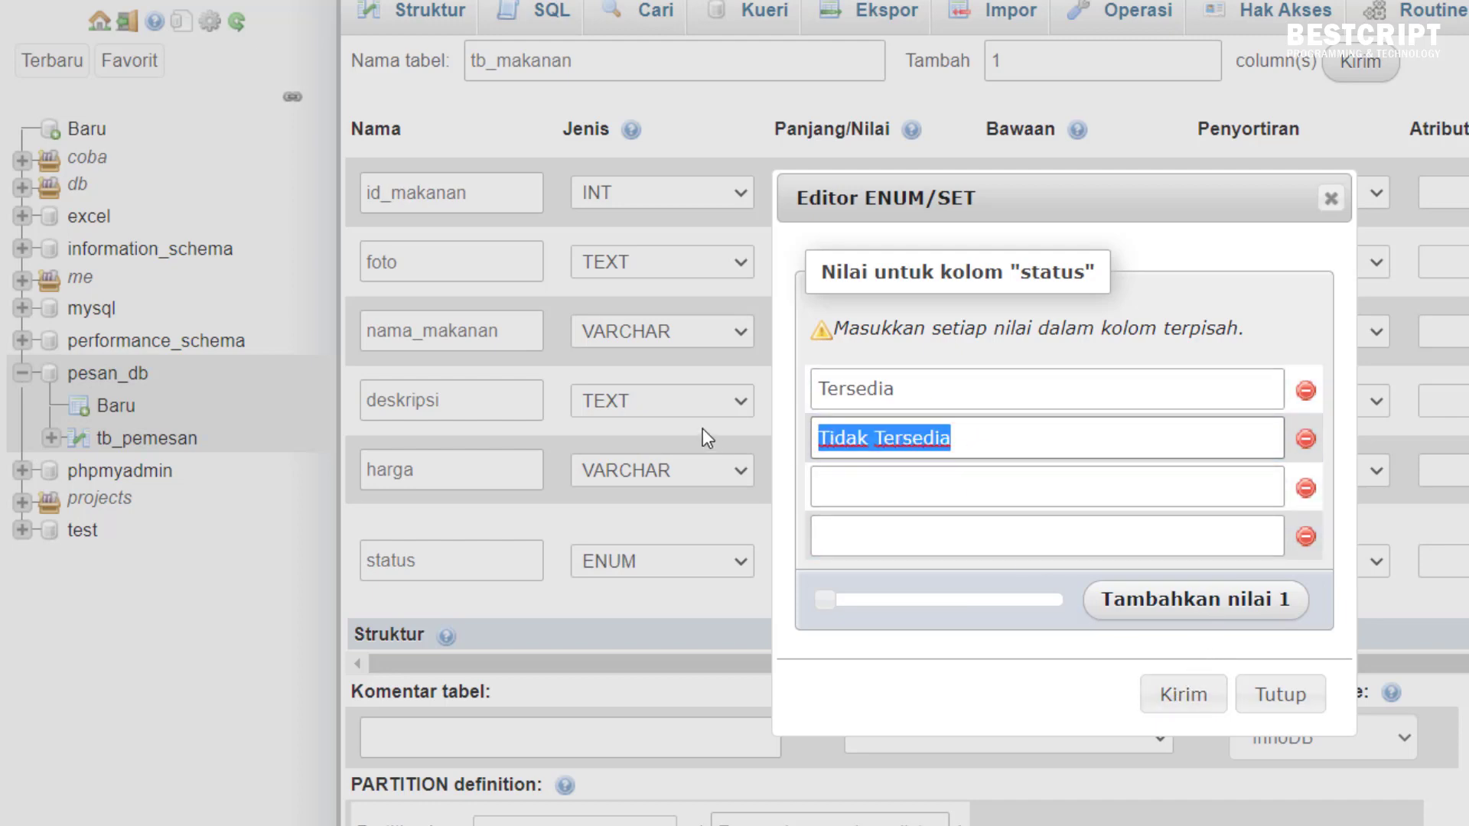
key("BackSpace")
left_click_drag(910, 392, 688, 485)
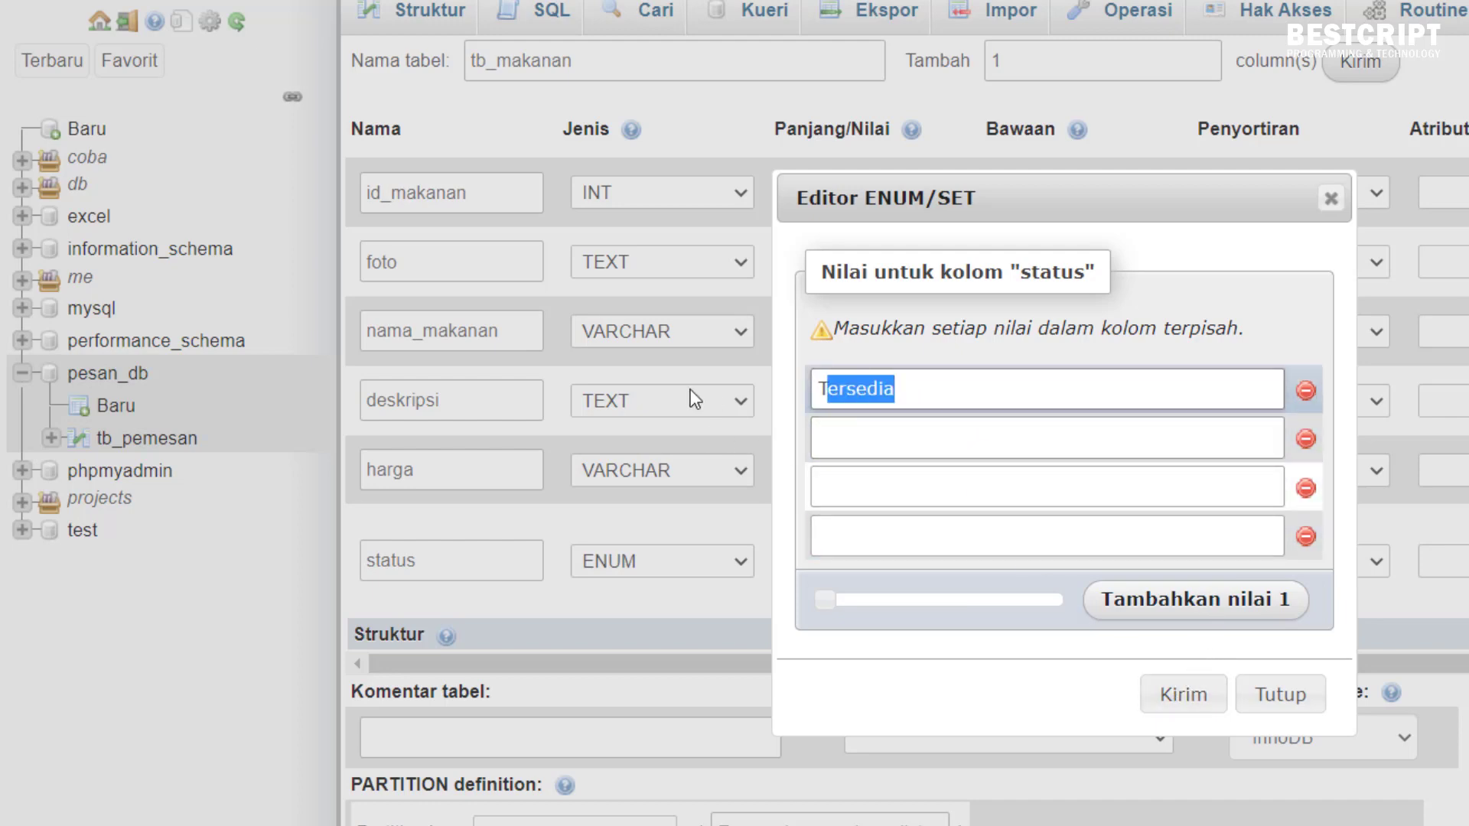
key("ctrl+v")
left_click(908, 434)
key("ctrl+v")
double_click(843, 435)
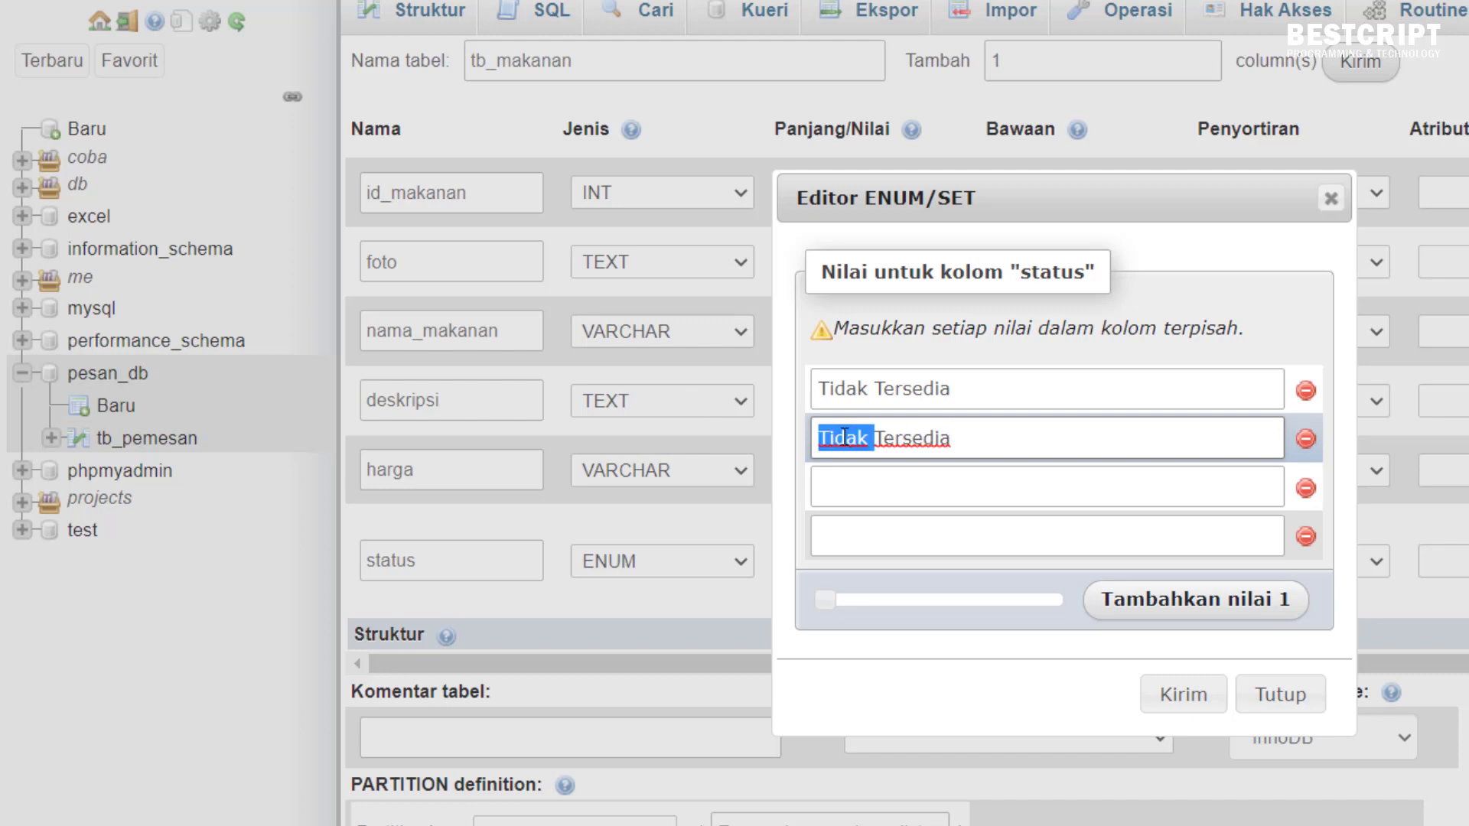
key("BackSpace")
left_click(1184, 693)
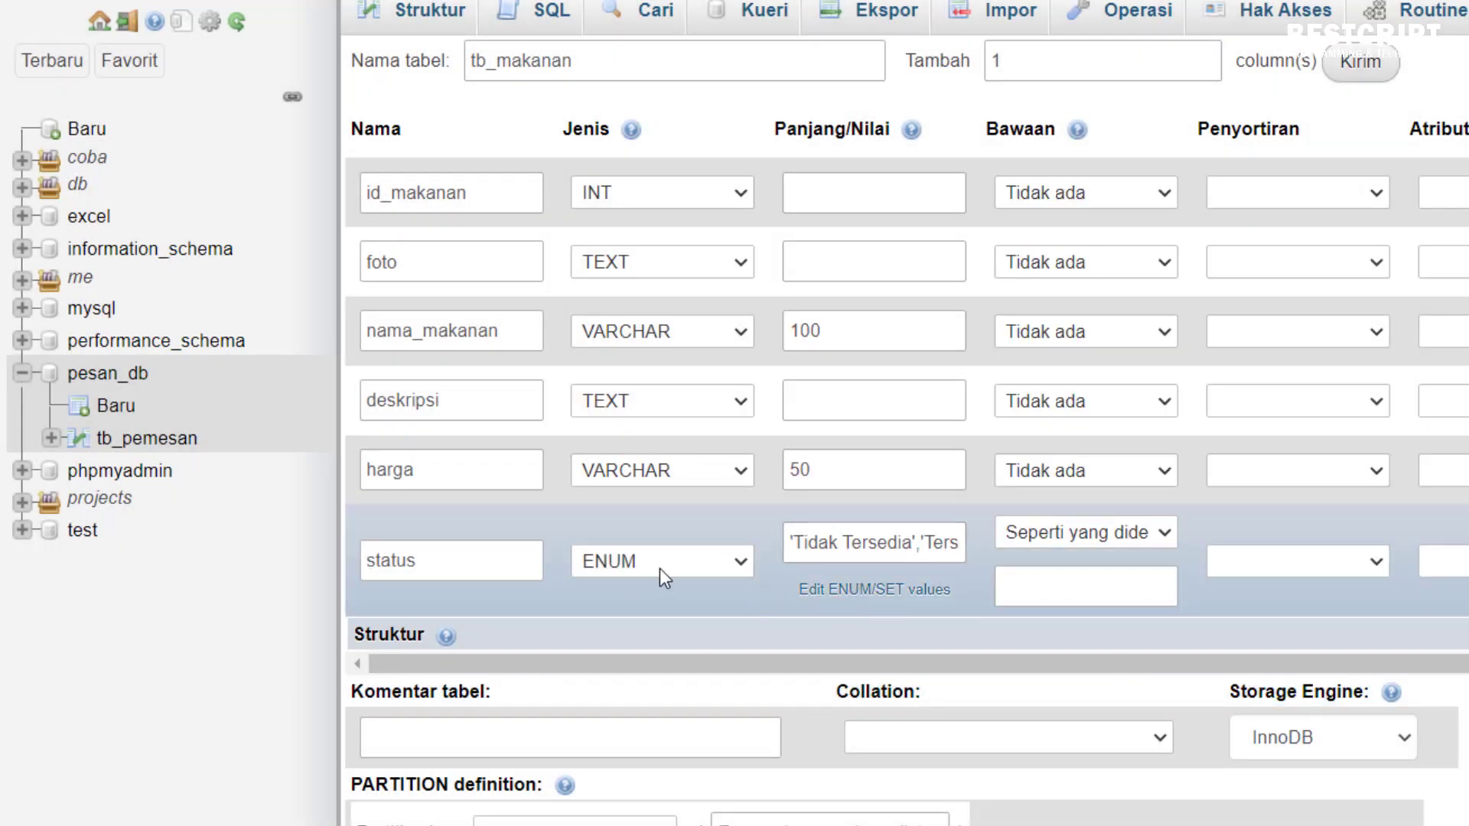
- Set the status column's default to Tidak ada and save the tb_makanan table
left_click(1156, 534)
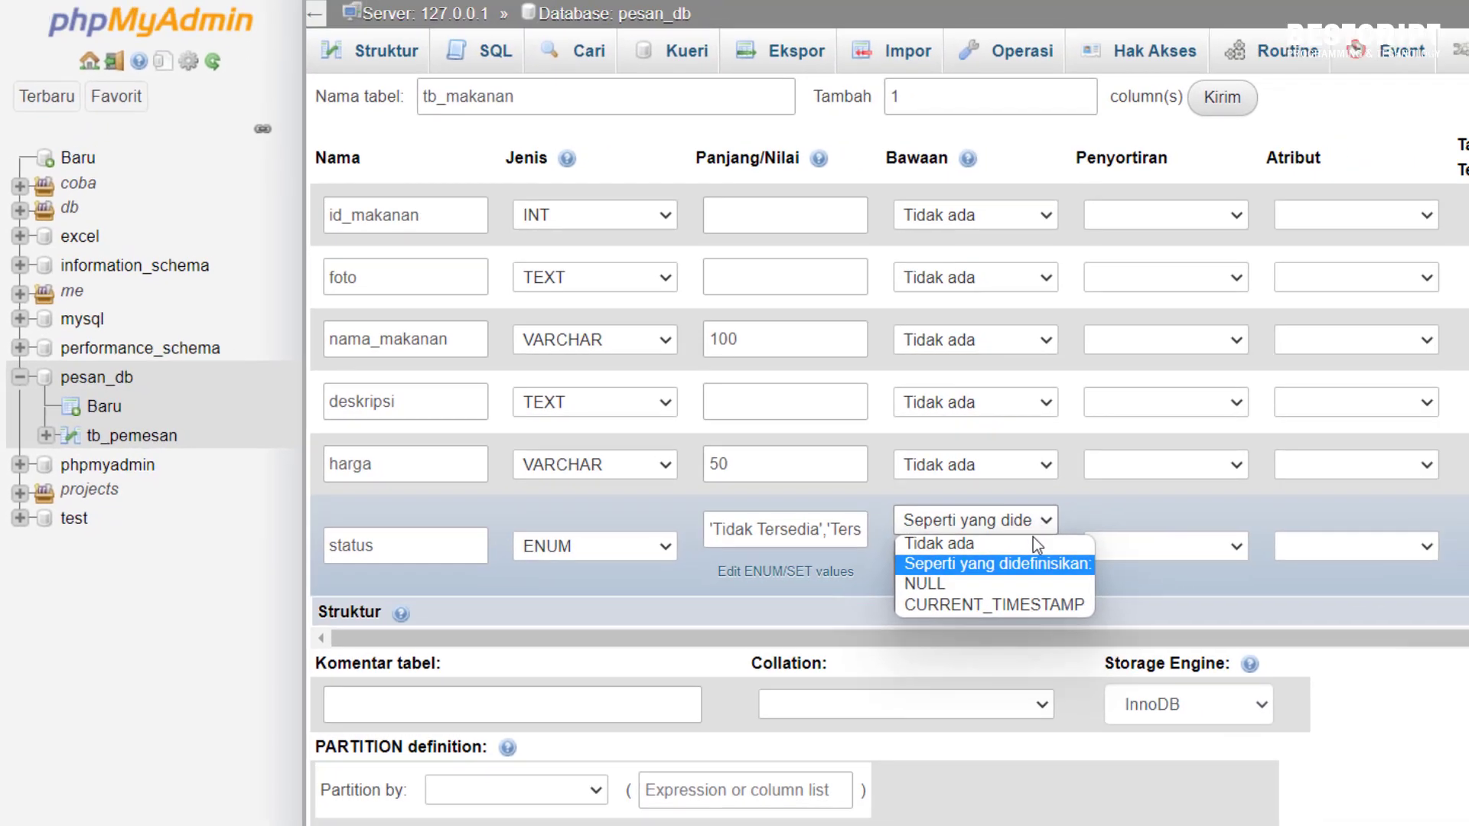
left_click(1017, 565)
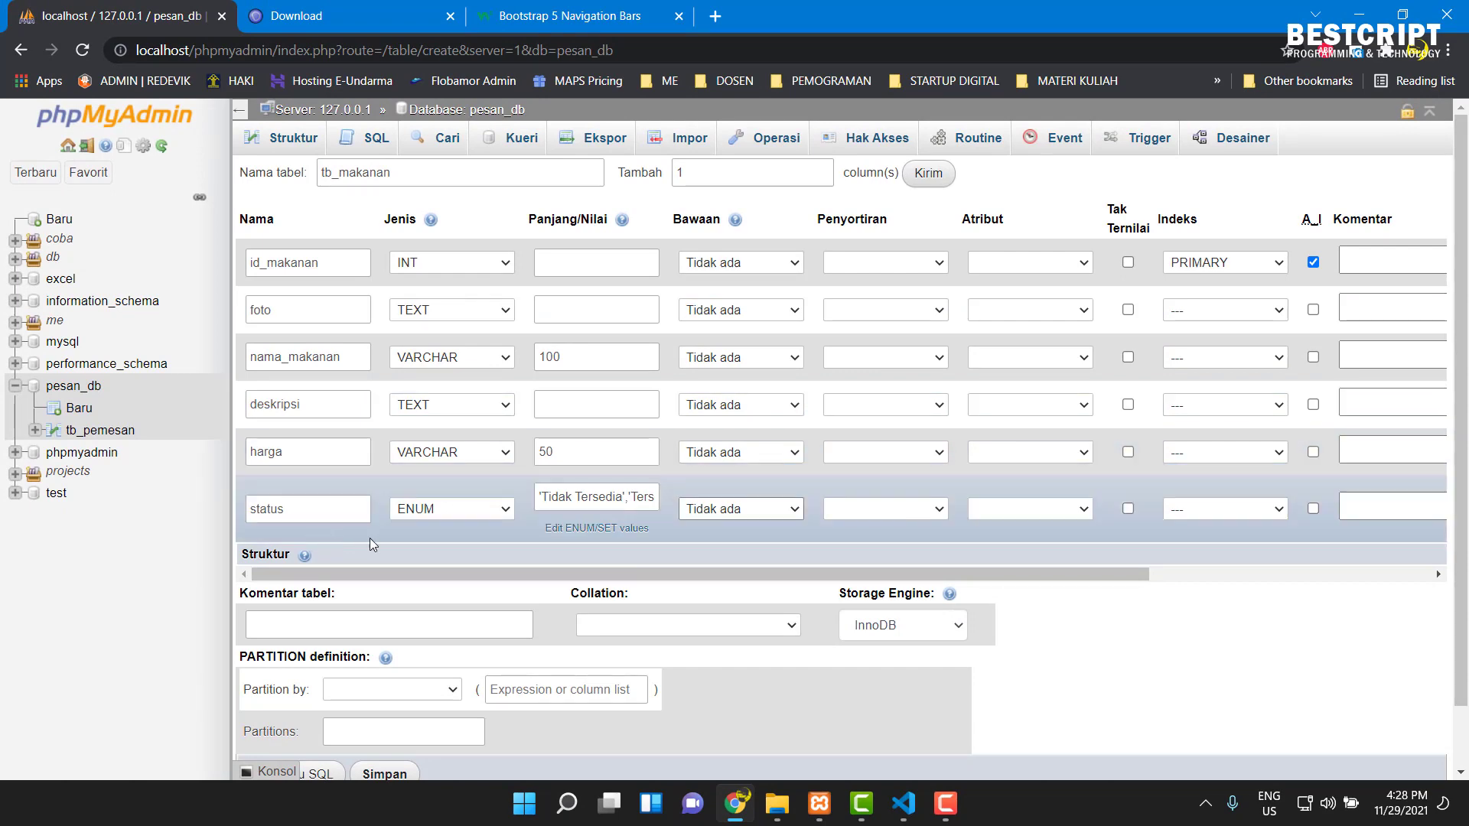
scroll(369, 538, "down", 2)
left_click(394, 712)
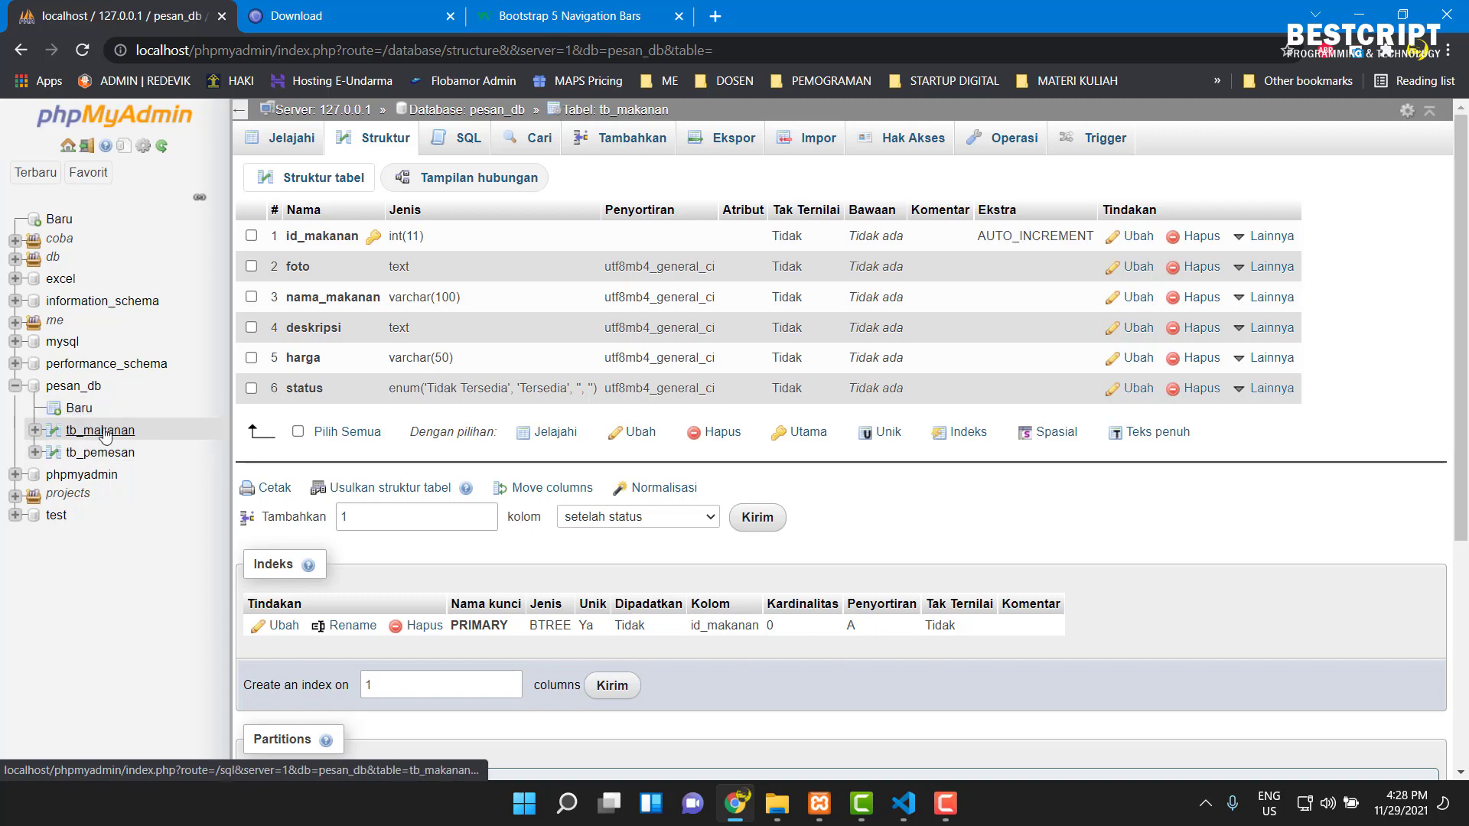
- Open the table operations of tb_makanan at the copy-table options
key("ctrl+plus")
key("ctrl+plus")
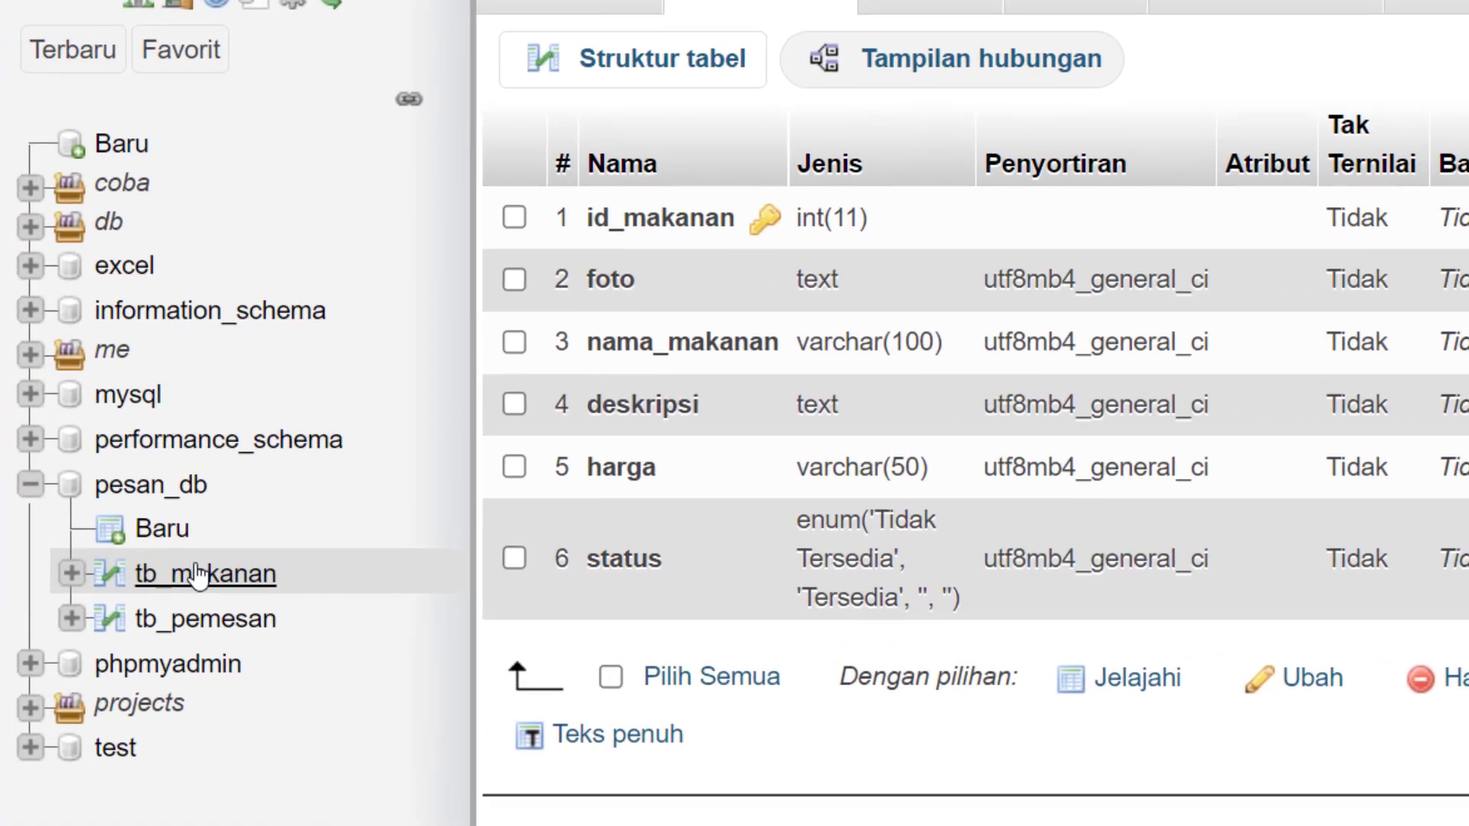
left_click(202, 571)
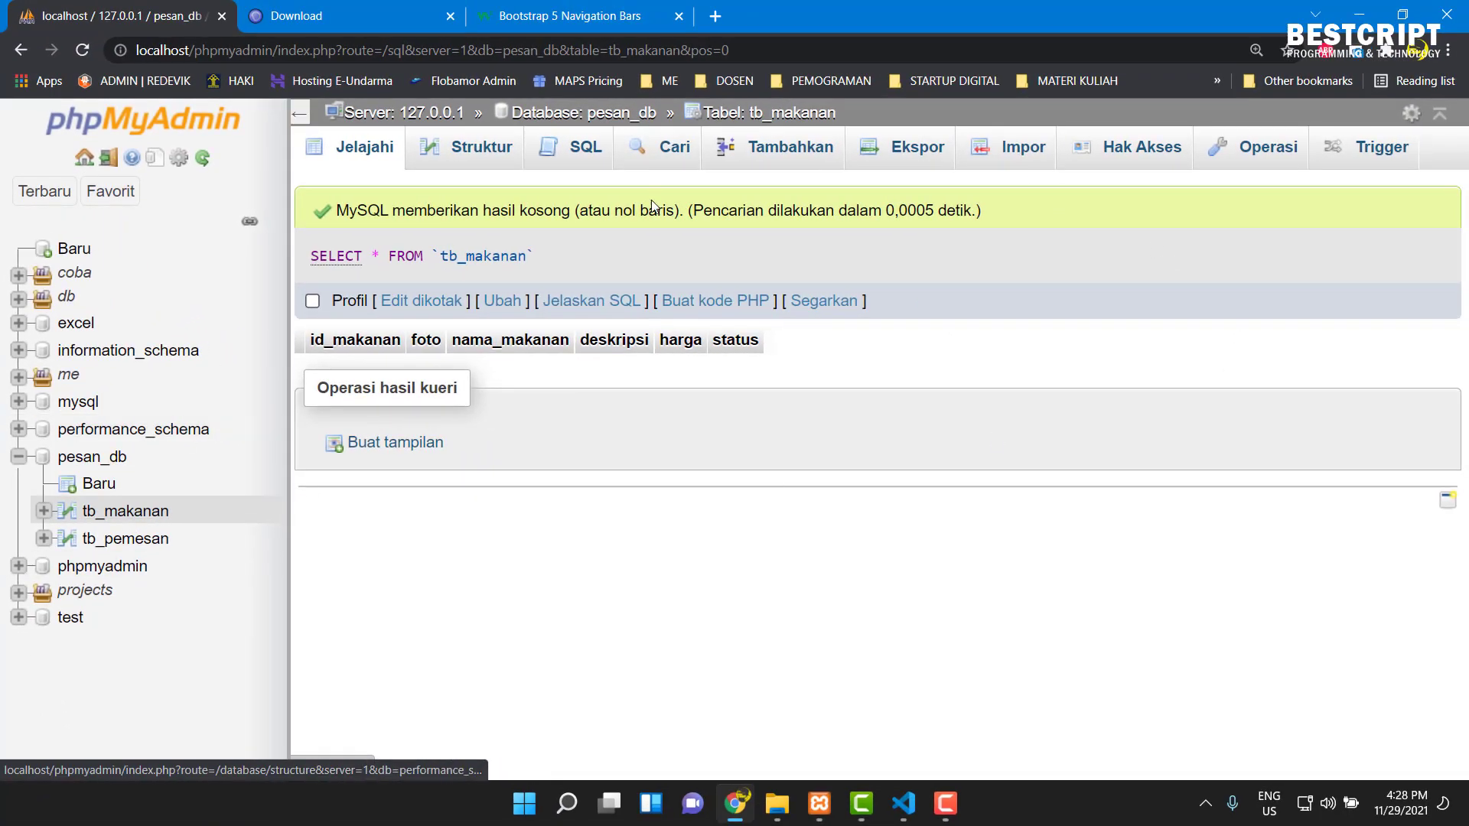
left_click(1251, 150)
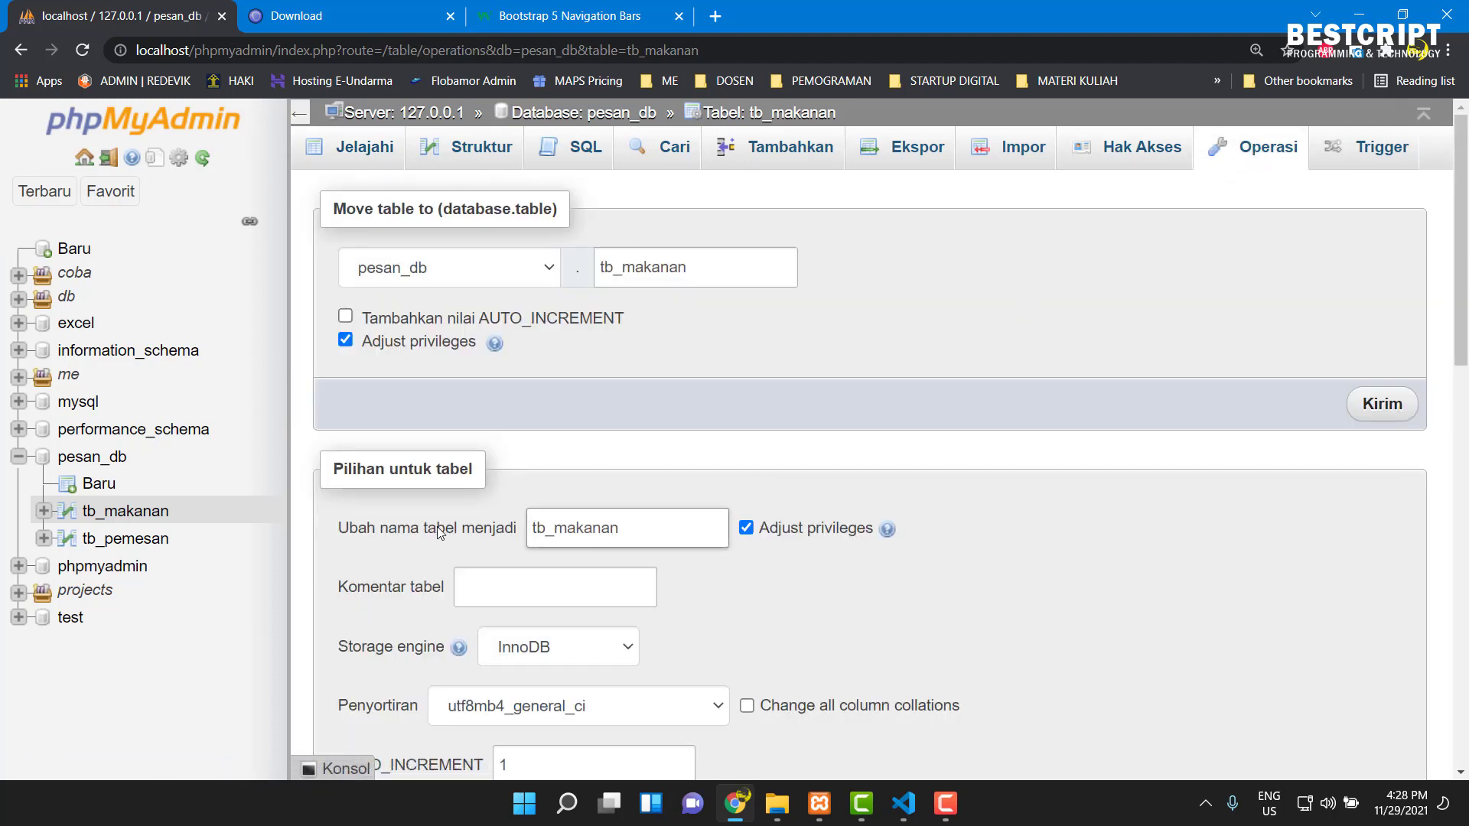
scroll(459, 535, "down", 6)
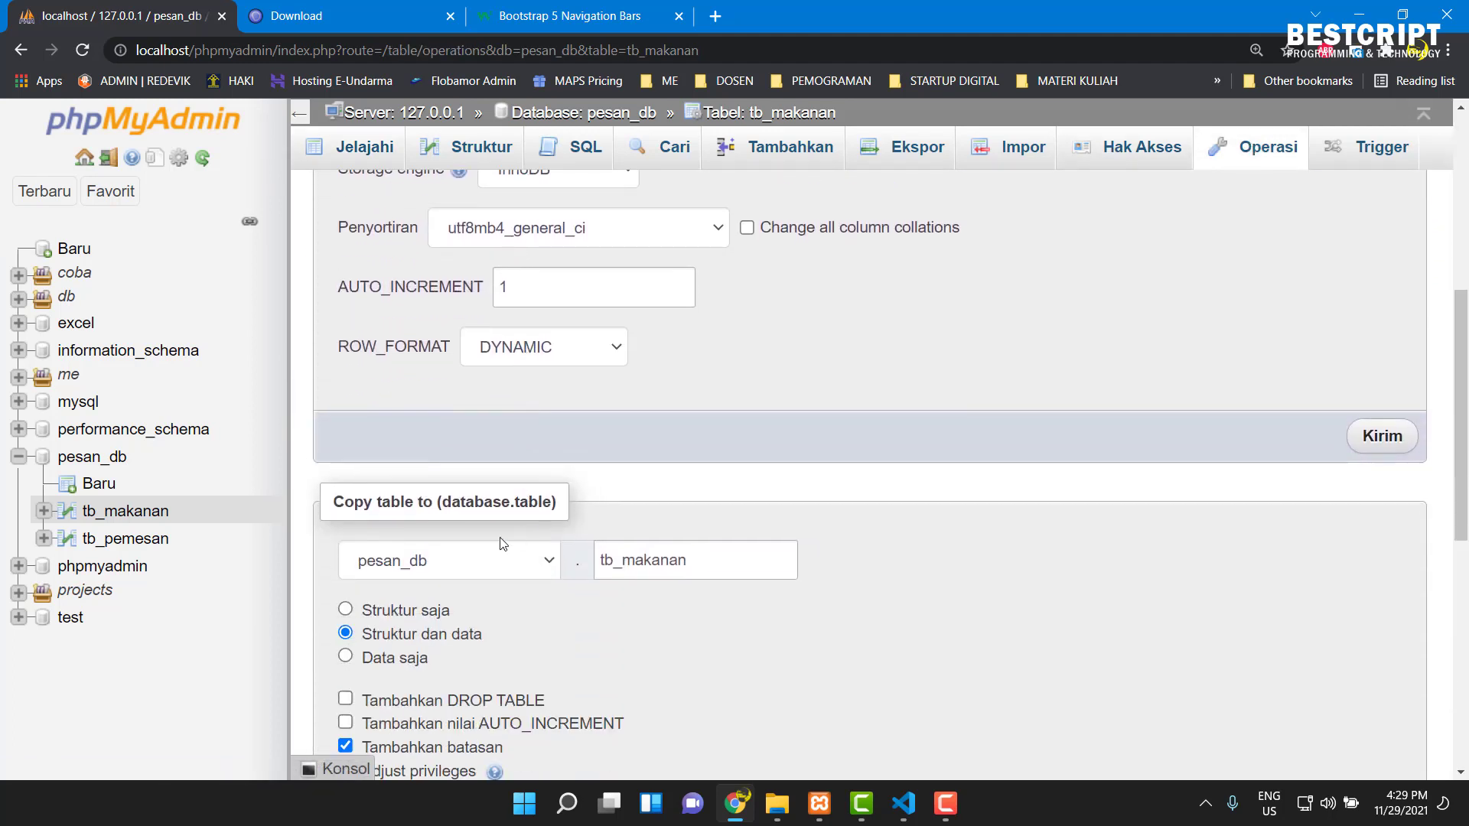
- Set the copy destination of tb_makanan to tb_minuman in pesan_db
left_click_drag(688, 560, 627, 564)
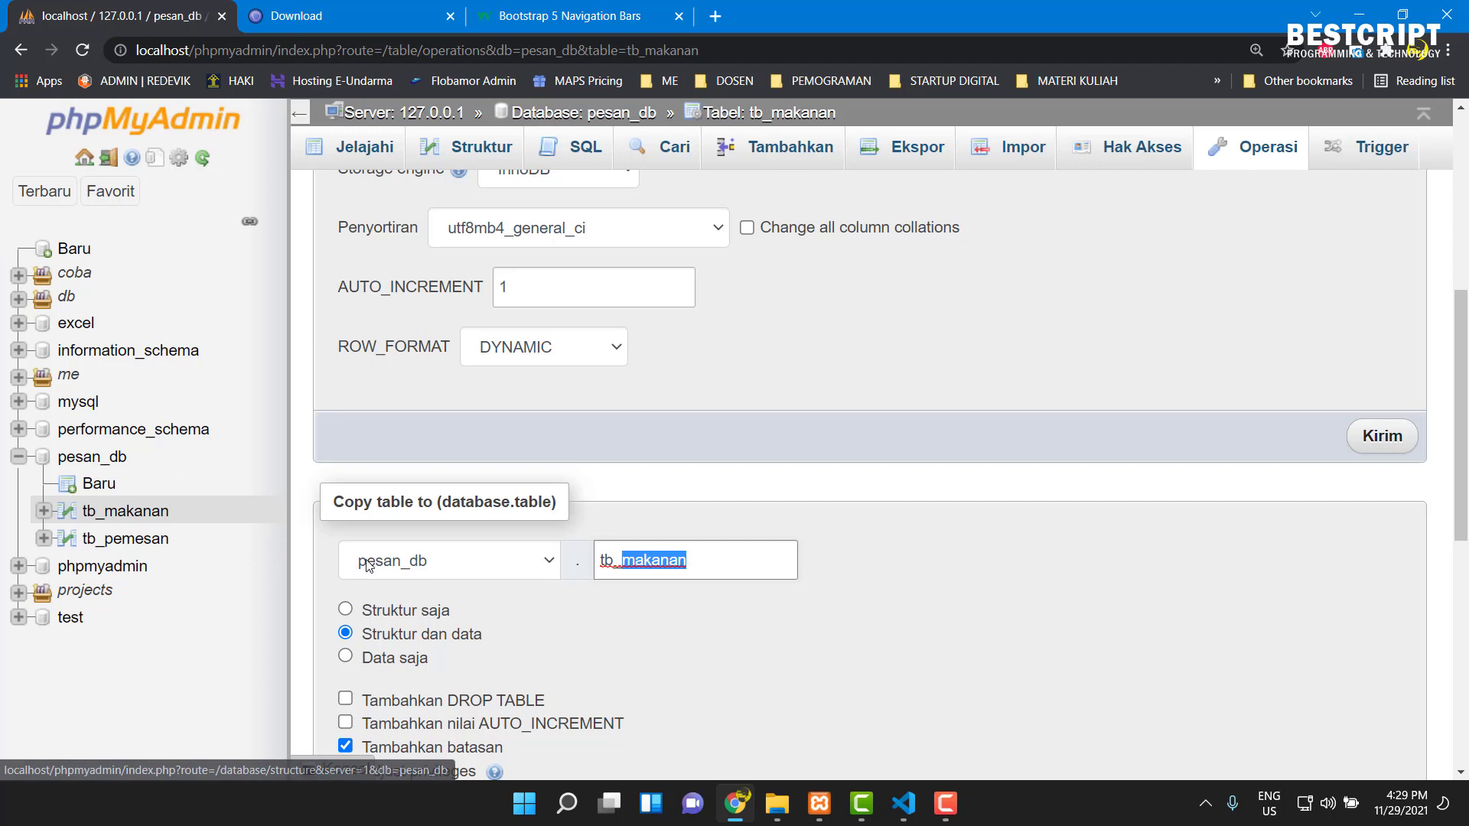
left_click_drag(392, 507, 492, 504)
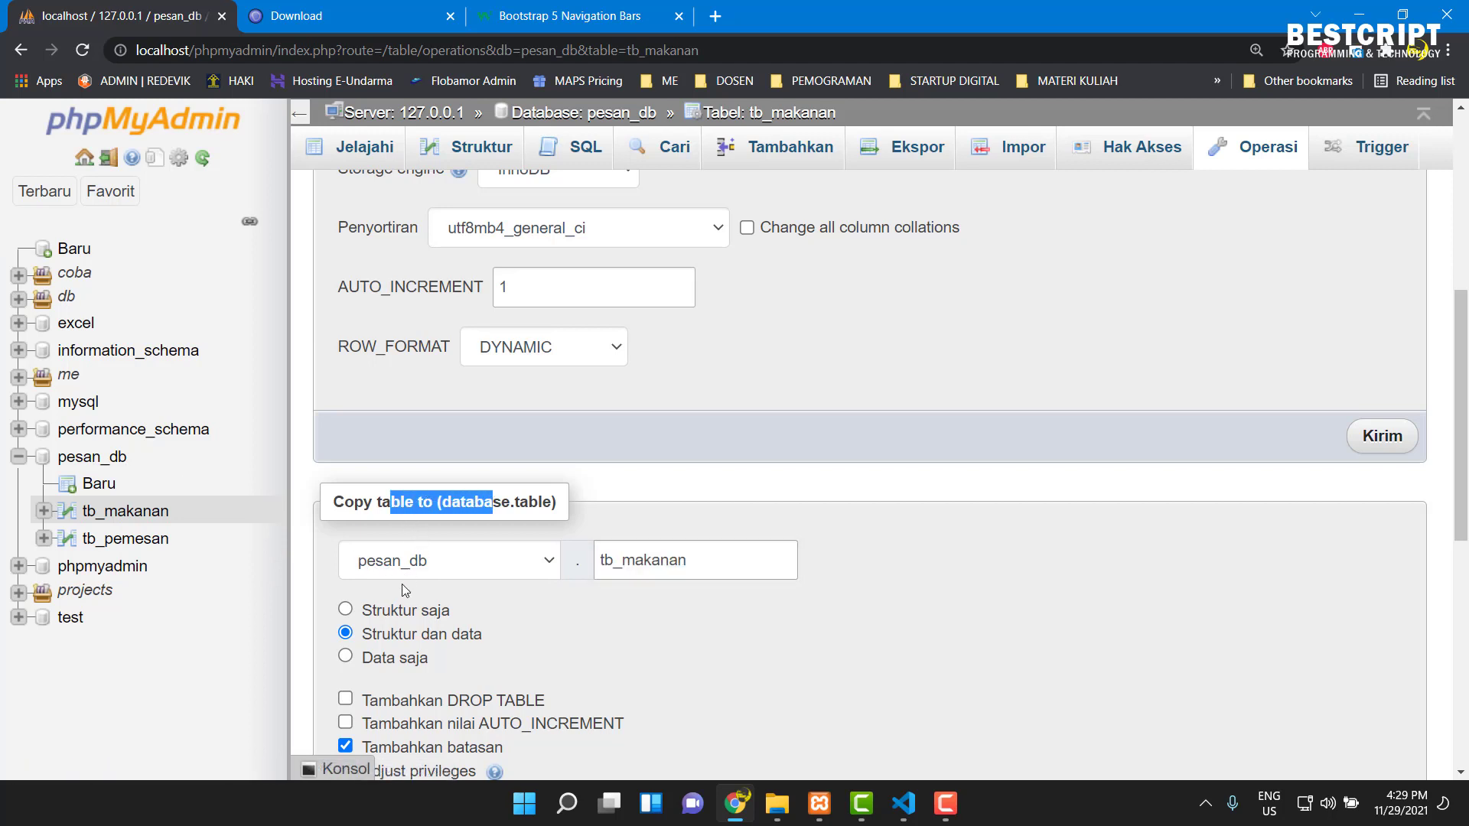
left_click(439, 567)
left_click(439, 567)
left_click_drag(689, 562, 639, 564)
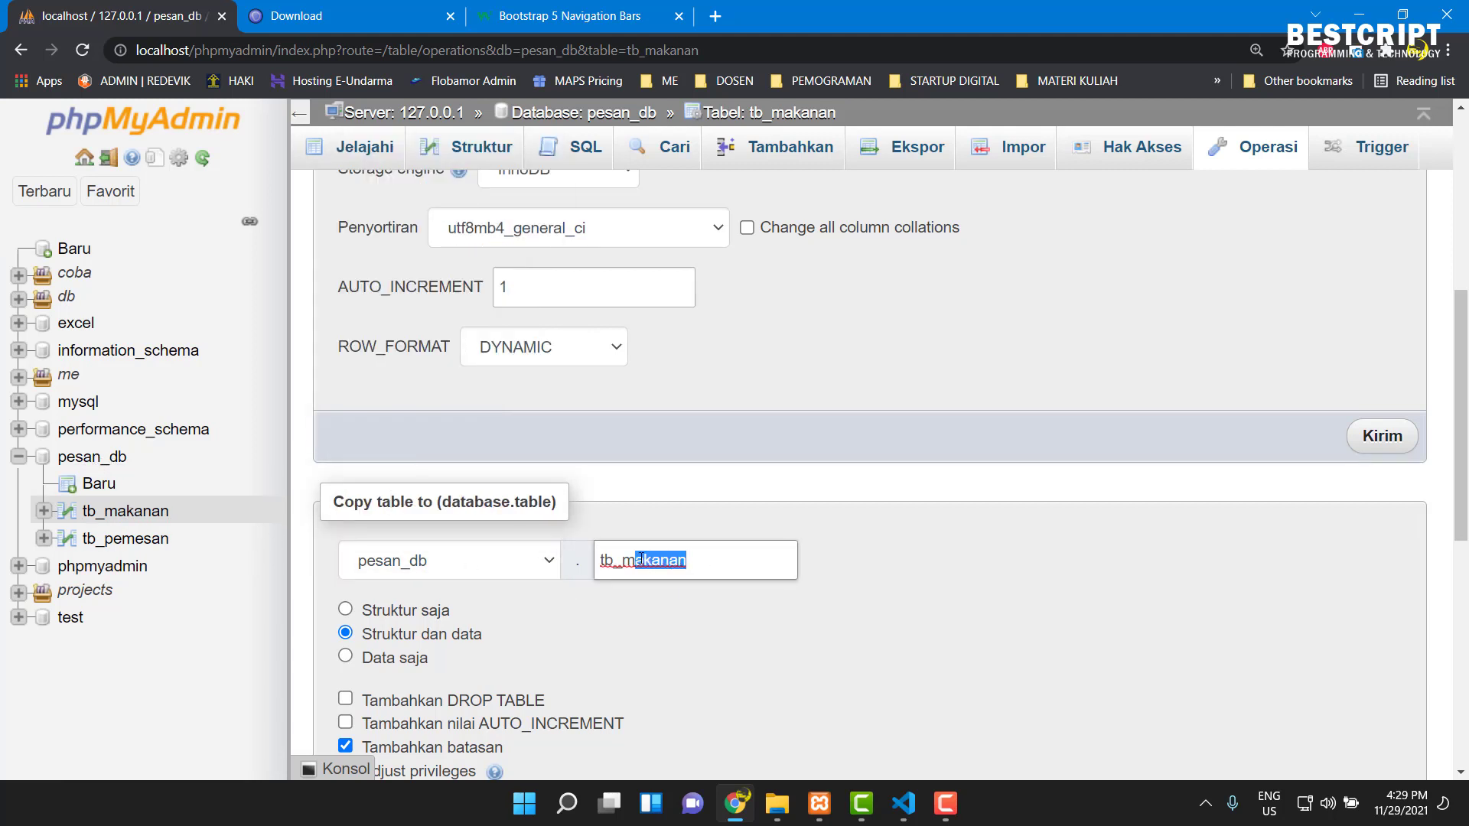
type("inuma")
scroll(844, 575, "down", 4)
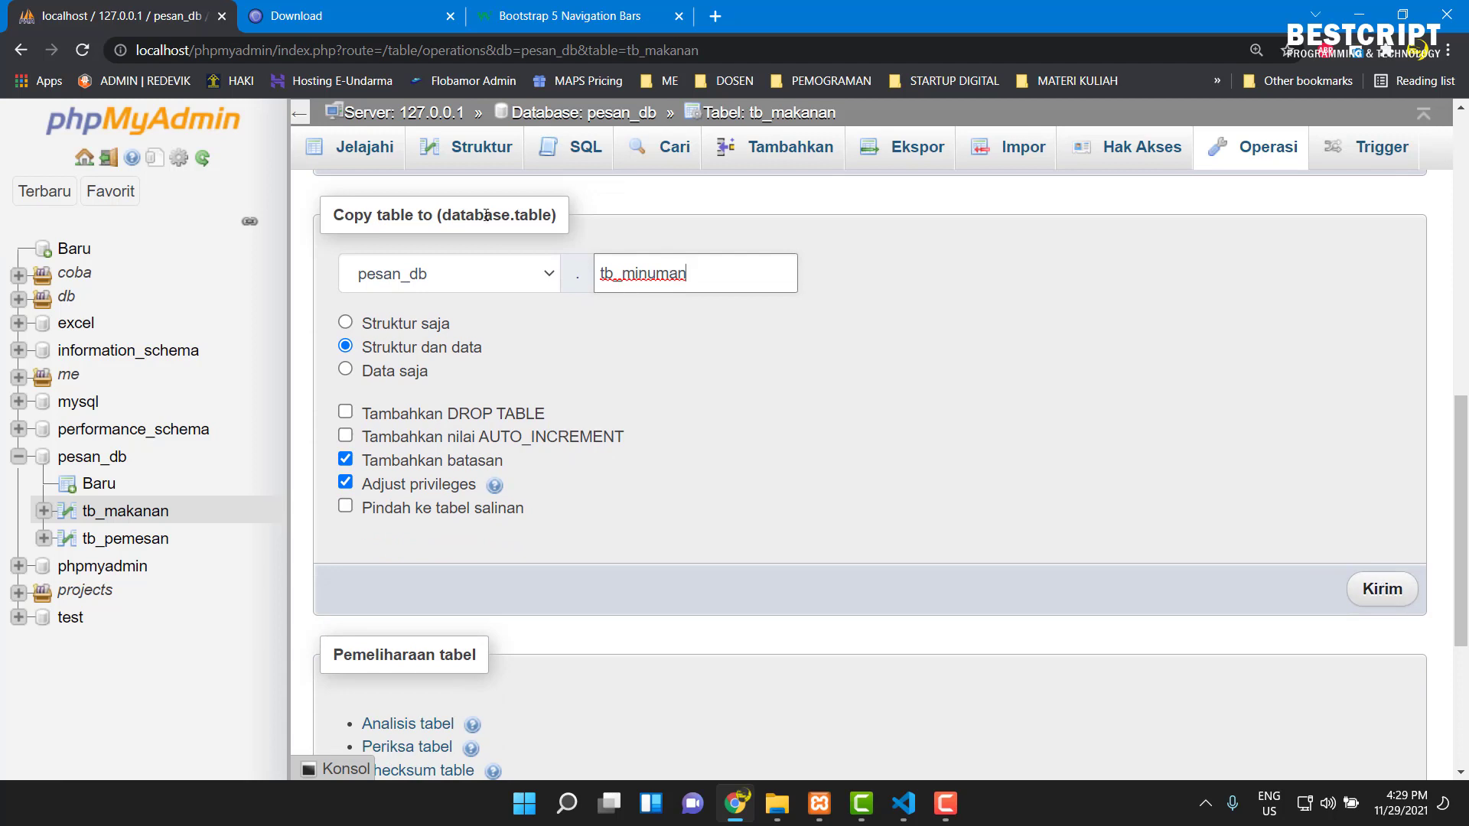
- Try to copy tb_makanan with structure and data to tb_minuman
left_click_drag(343, 215, 421, 216)
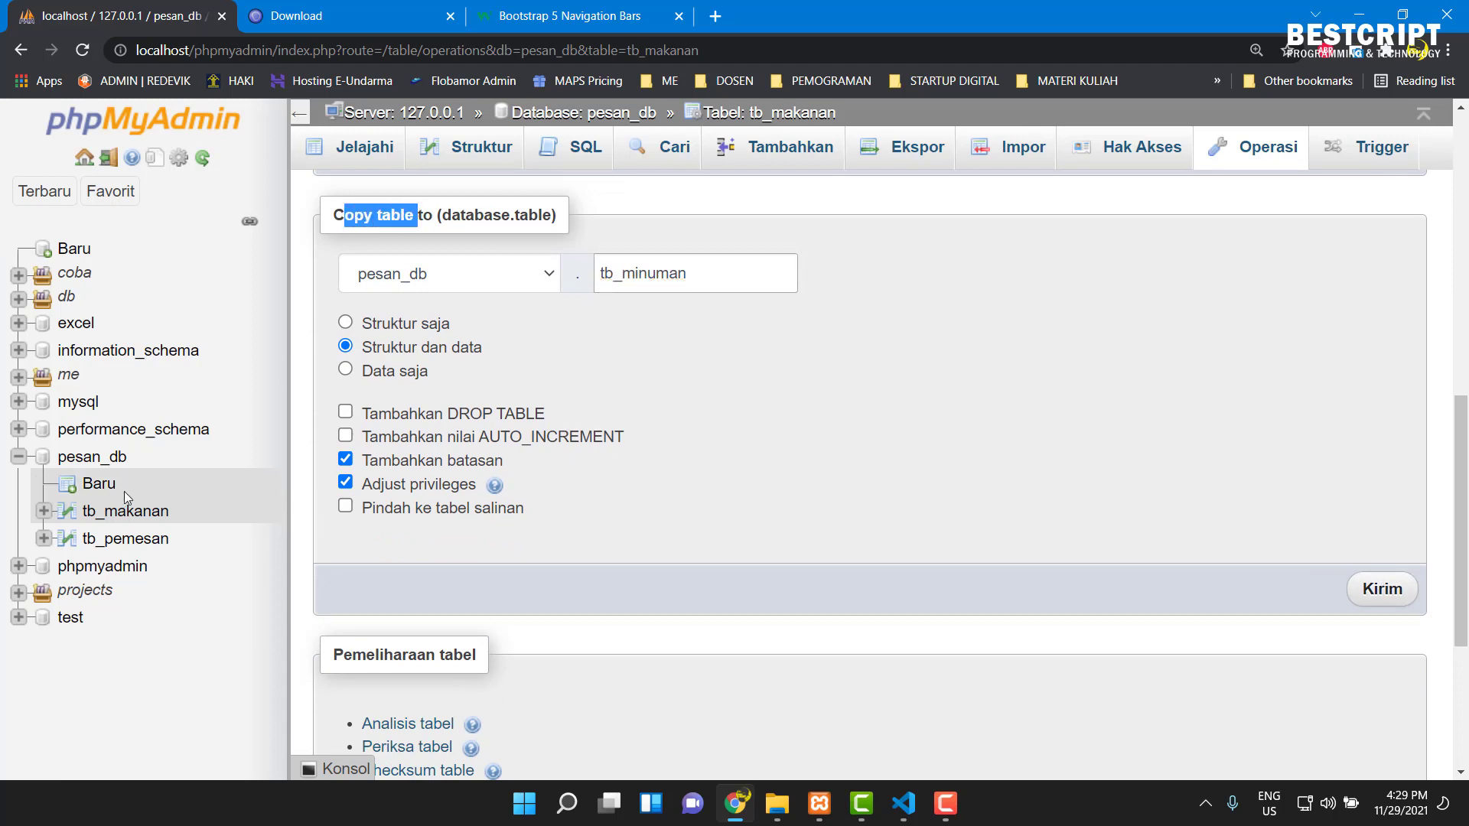
scroll(702, 378, "up", 2)
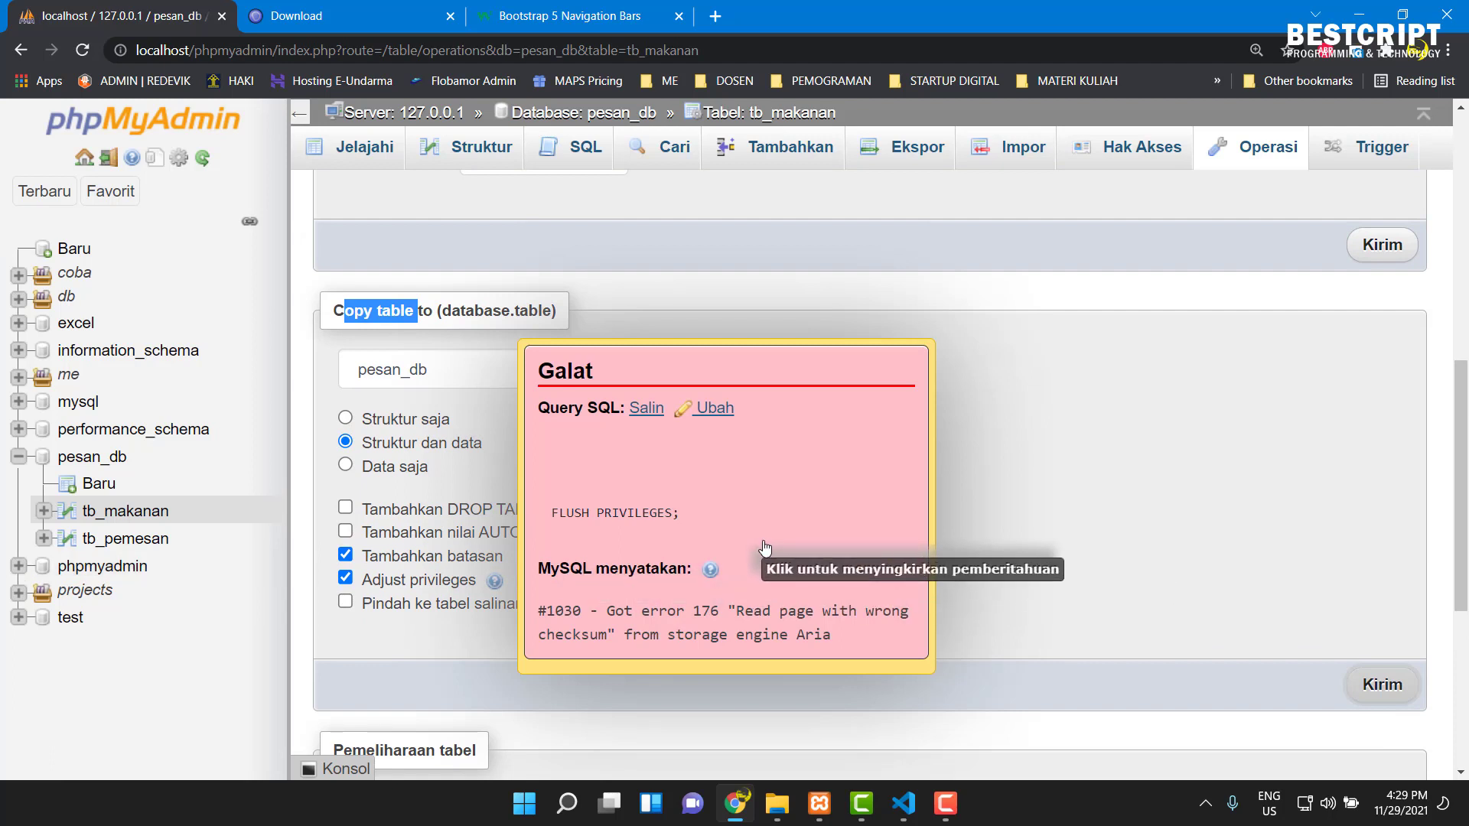
left_click(1017, 482)
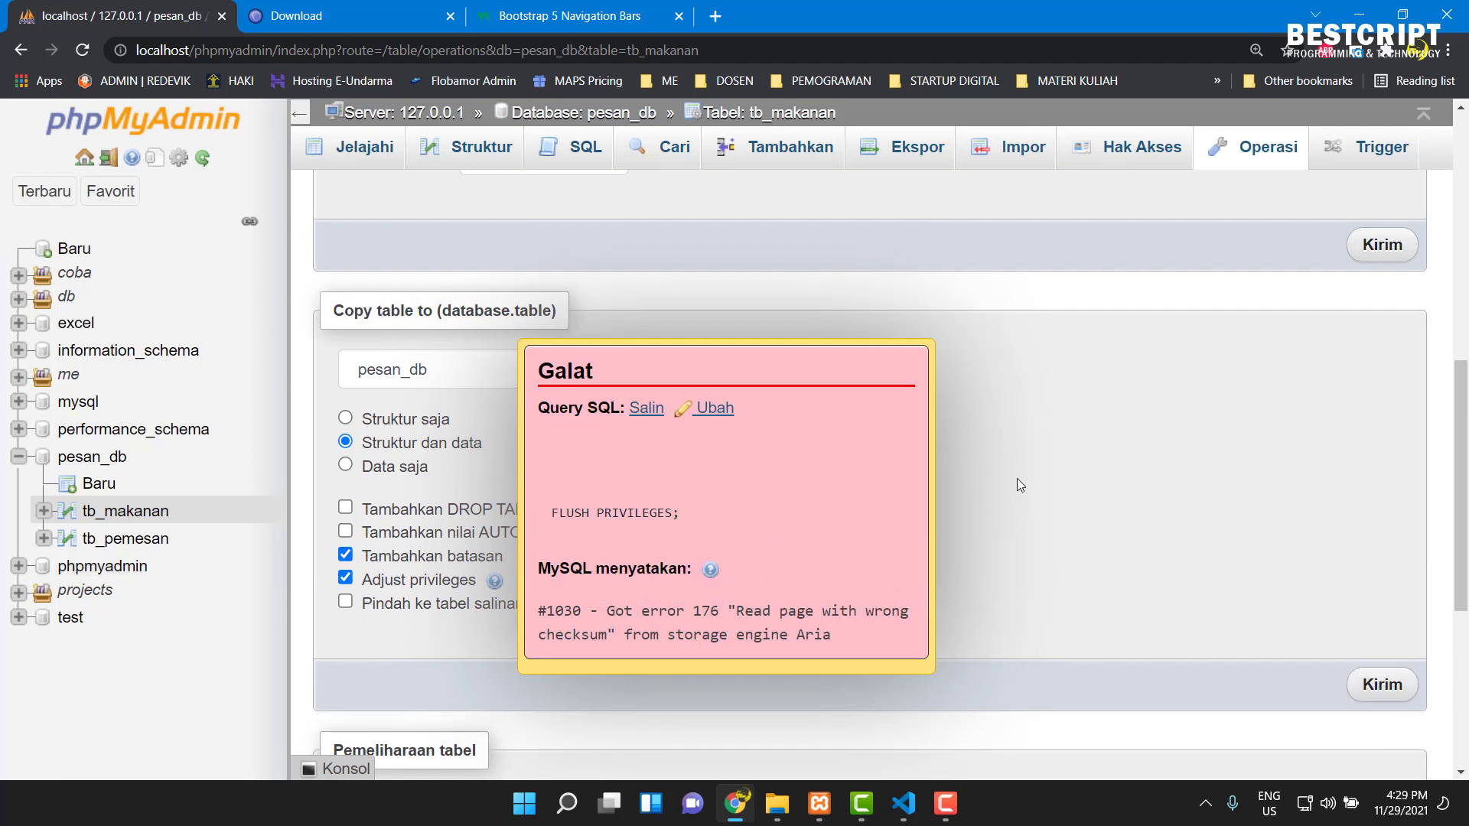
left_click(813, 534)
scroll(707, 497, "up", 1)
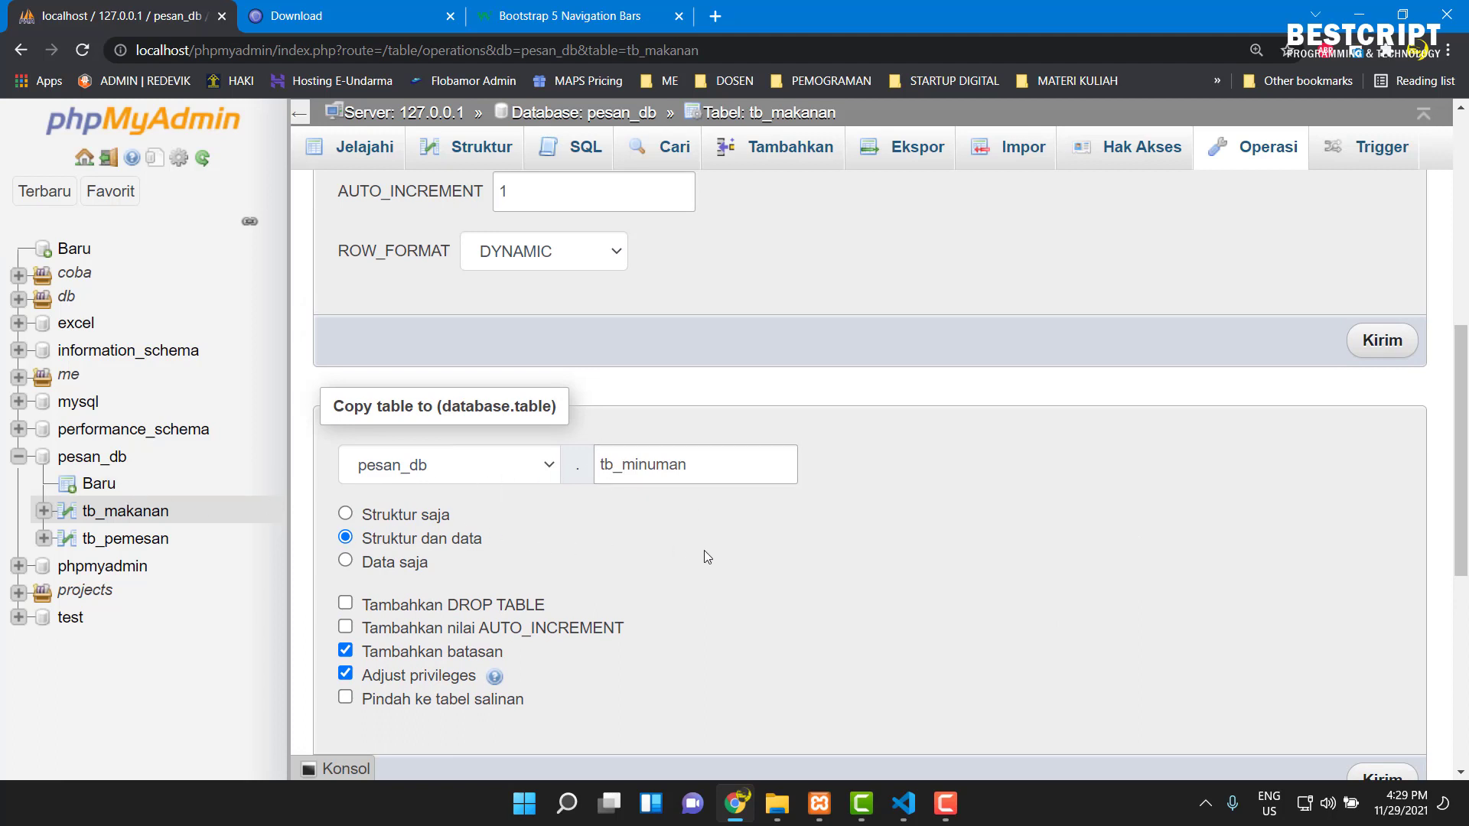
scroll(704, 550, "down", 2)
scroll(704, 550, "down", 2)
scroll(704, 549, "up", 3)
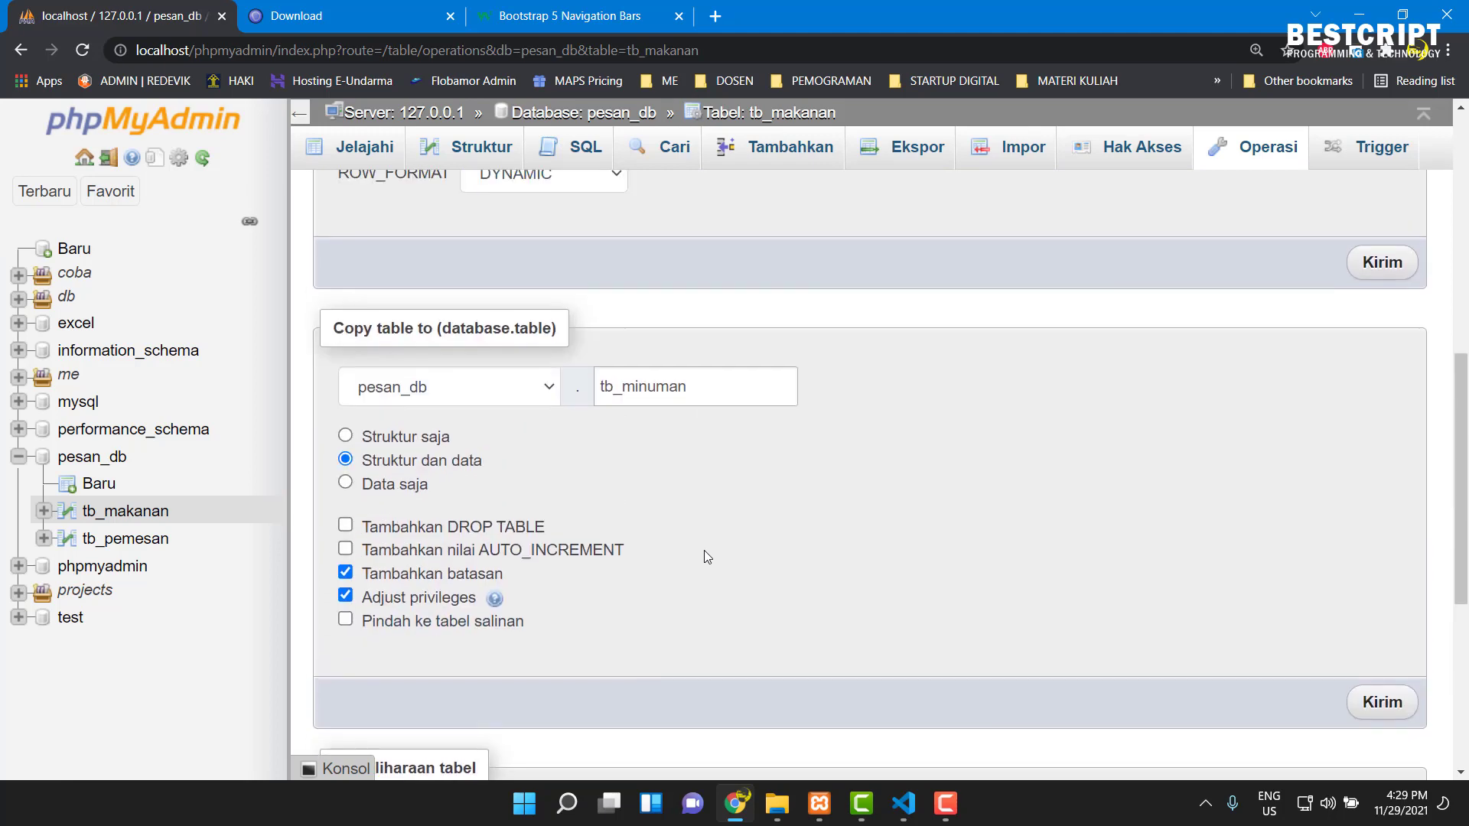
scroll(704, 550, "up", 3)
- Start a new table in pesan_db and name it tb_minuman
left_click(98, 483)
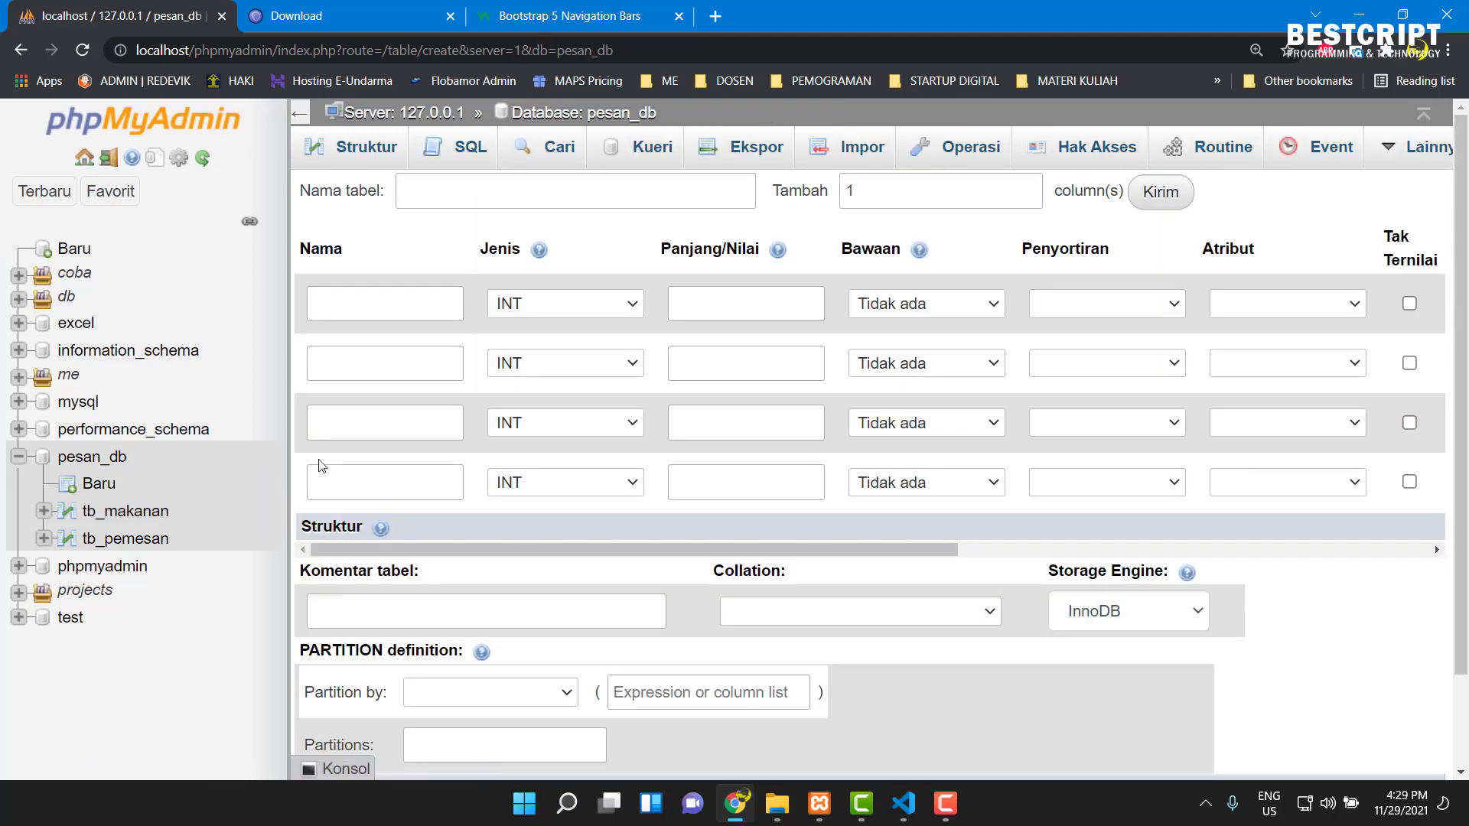
left_click(557, 192)
type("t")
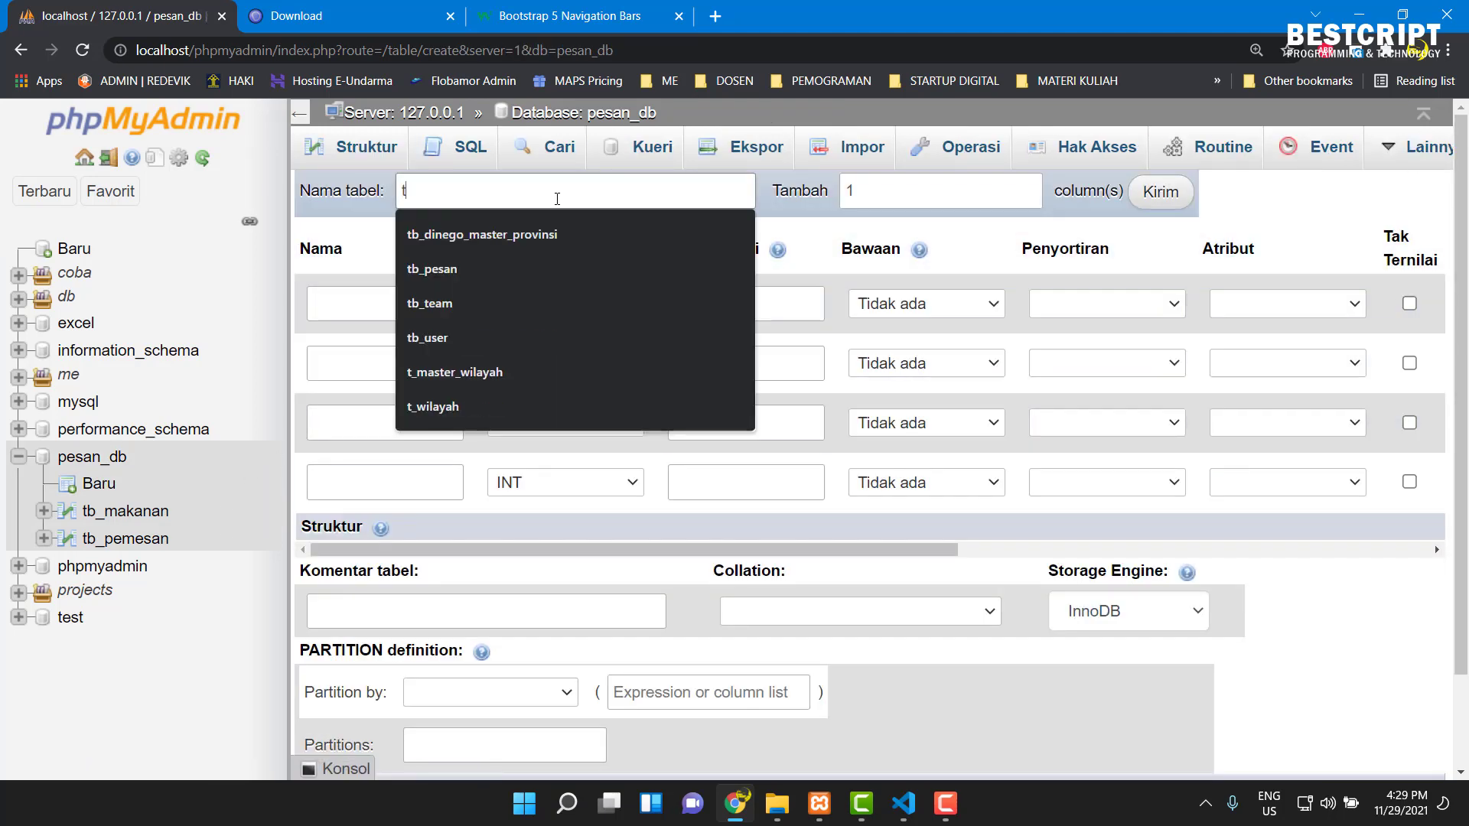
type("b_minuman")
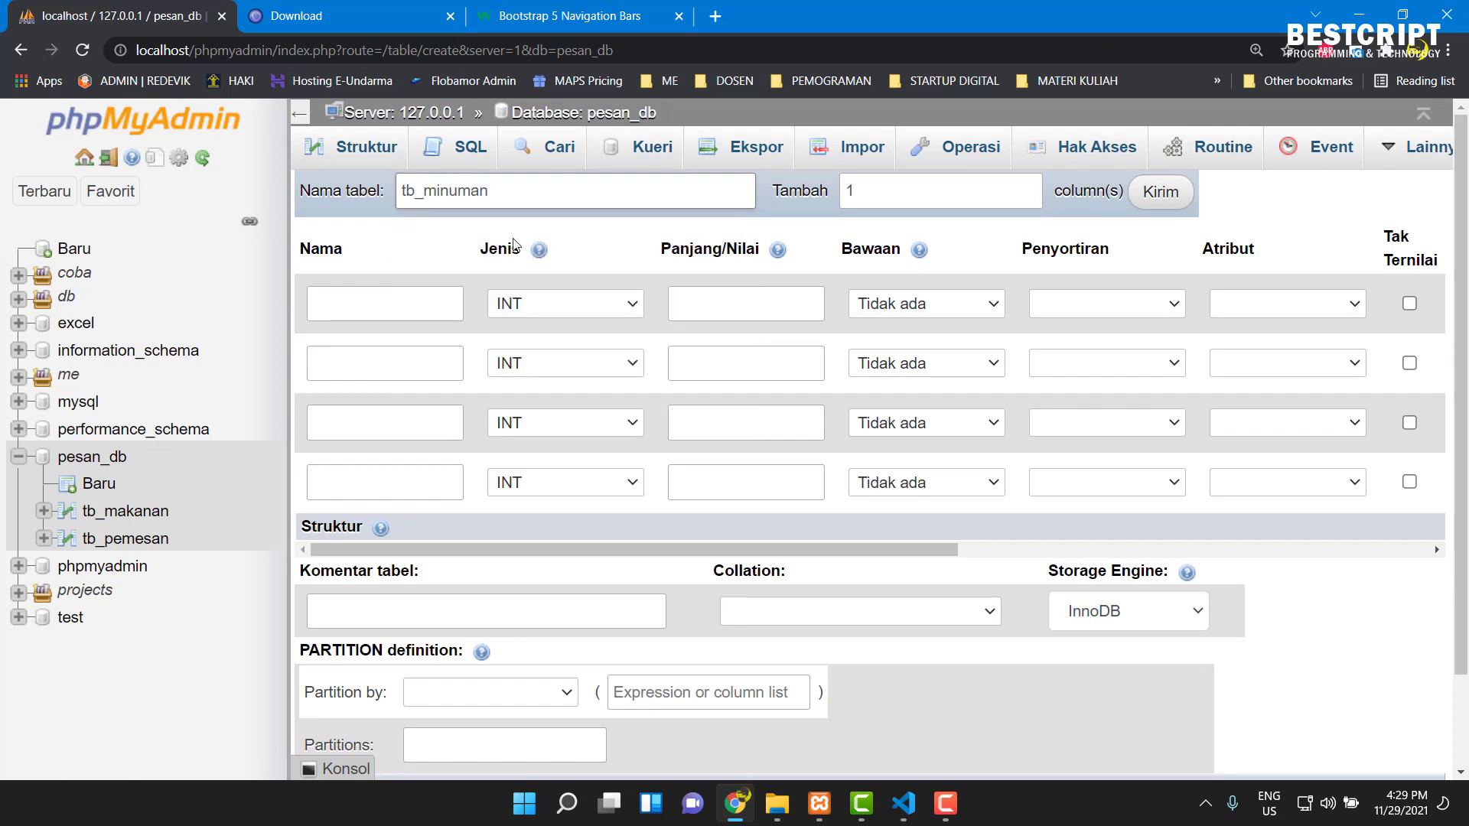
- Name the first column of the new tb_minuman table id_minuman and make it an auto-increment primary key
left_click(350, 305)
type("id")
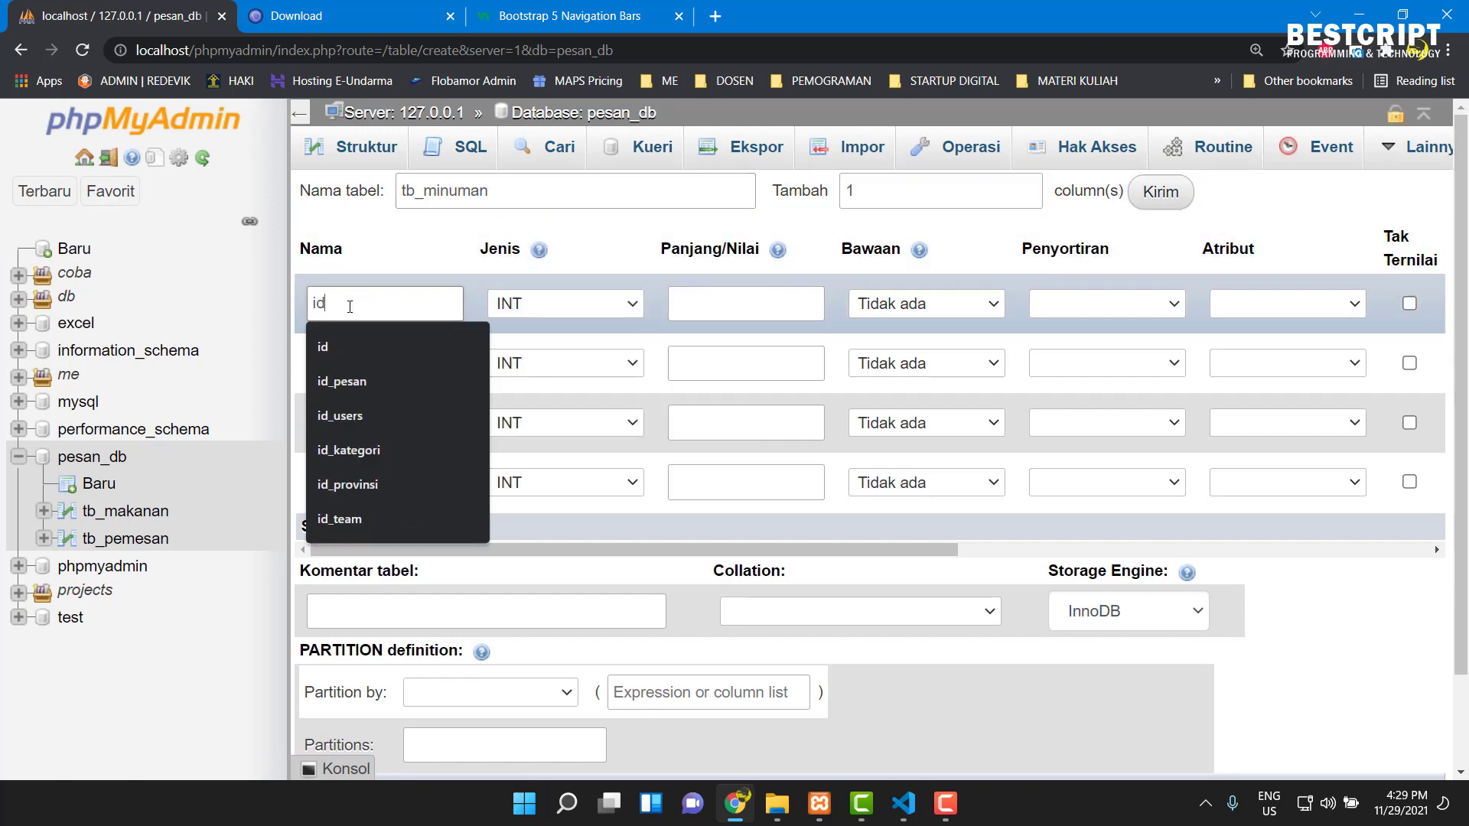
type("_minuma")
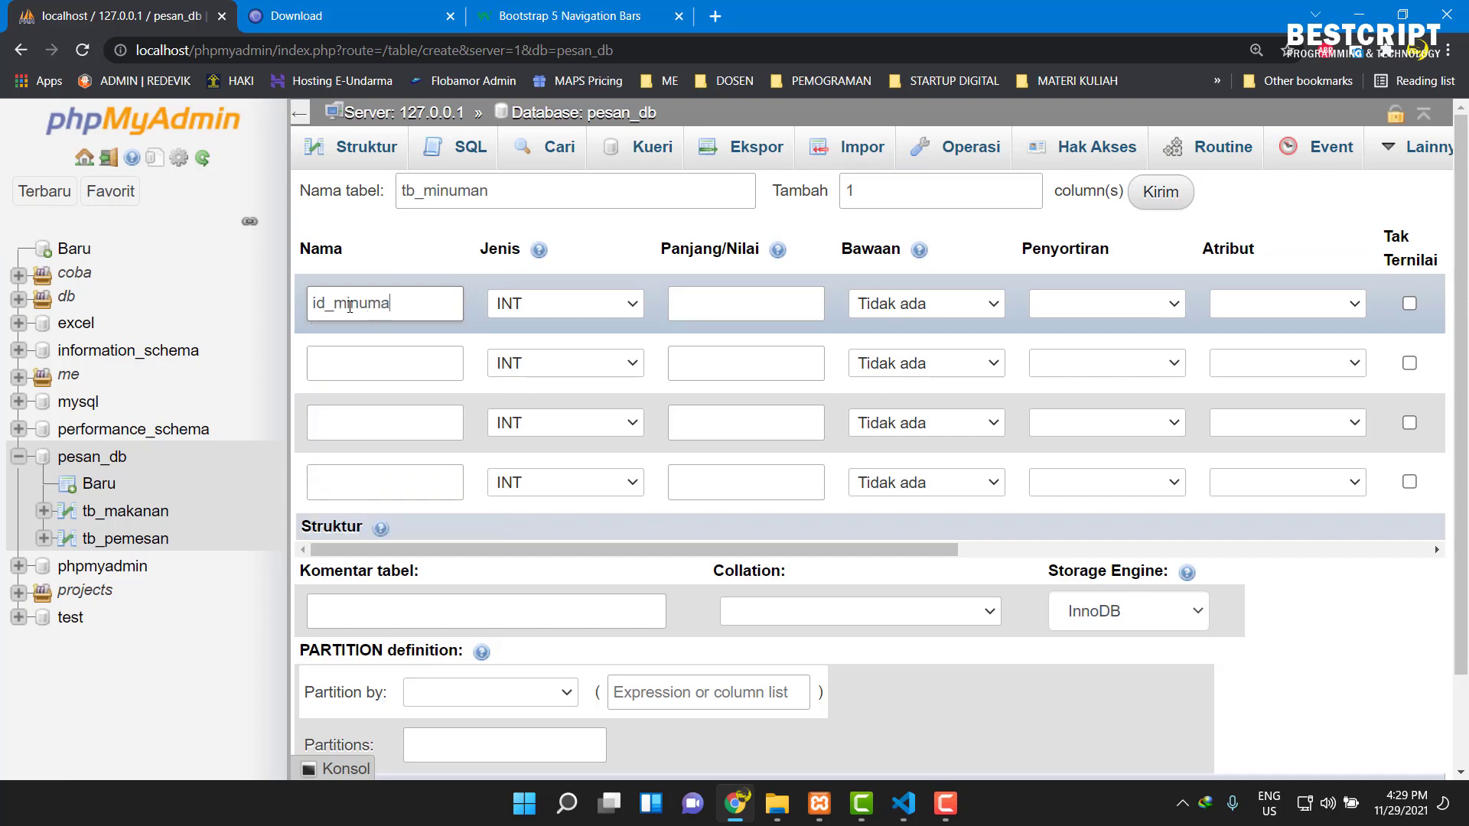
left_click(1107, 117)
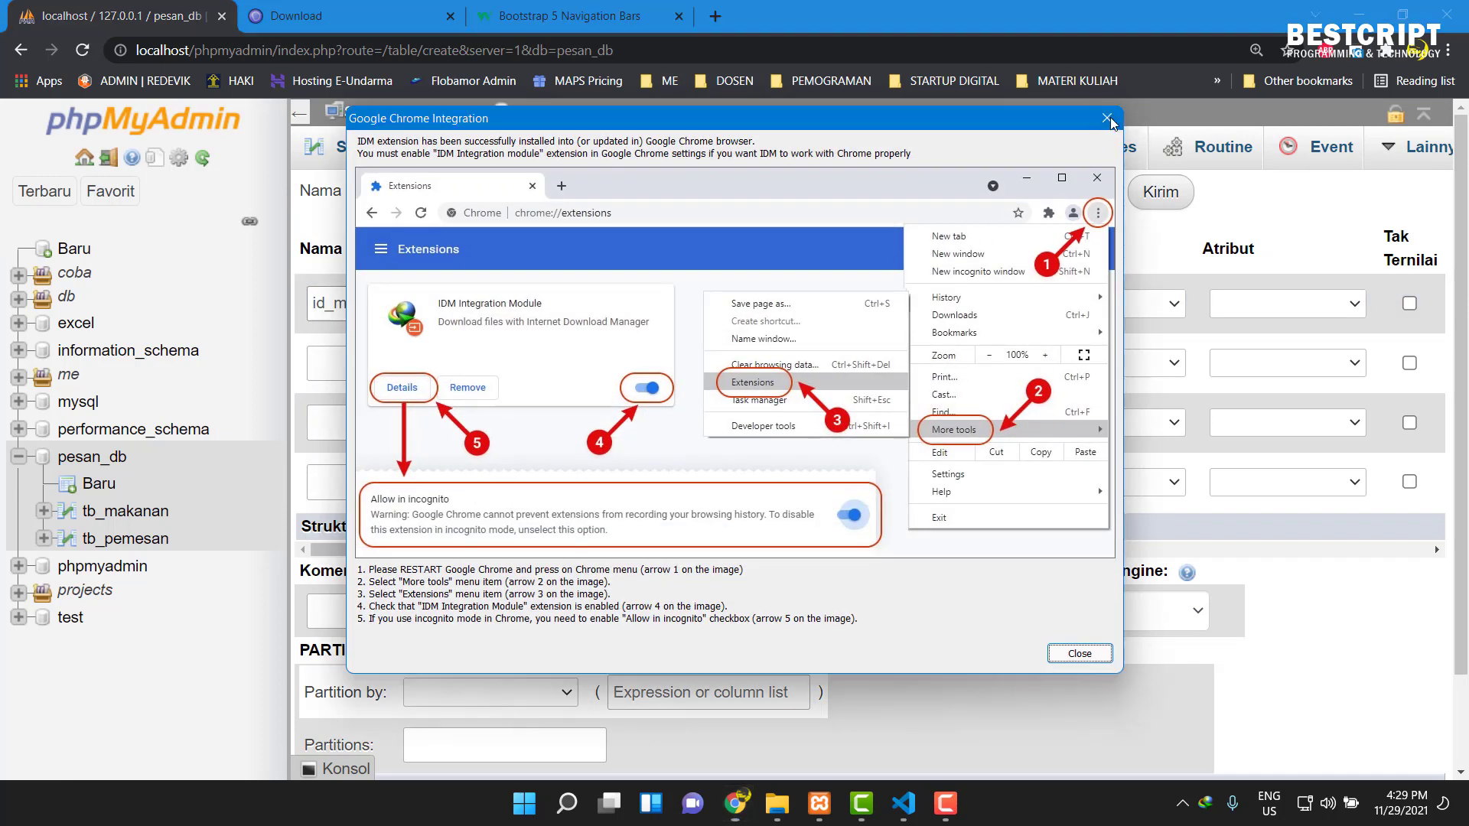
left_click(405, 302)
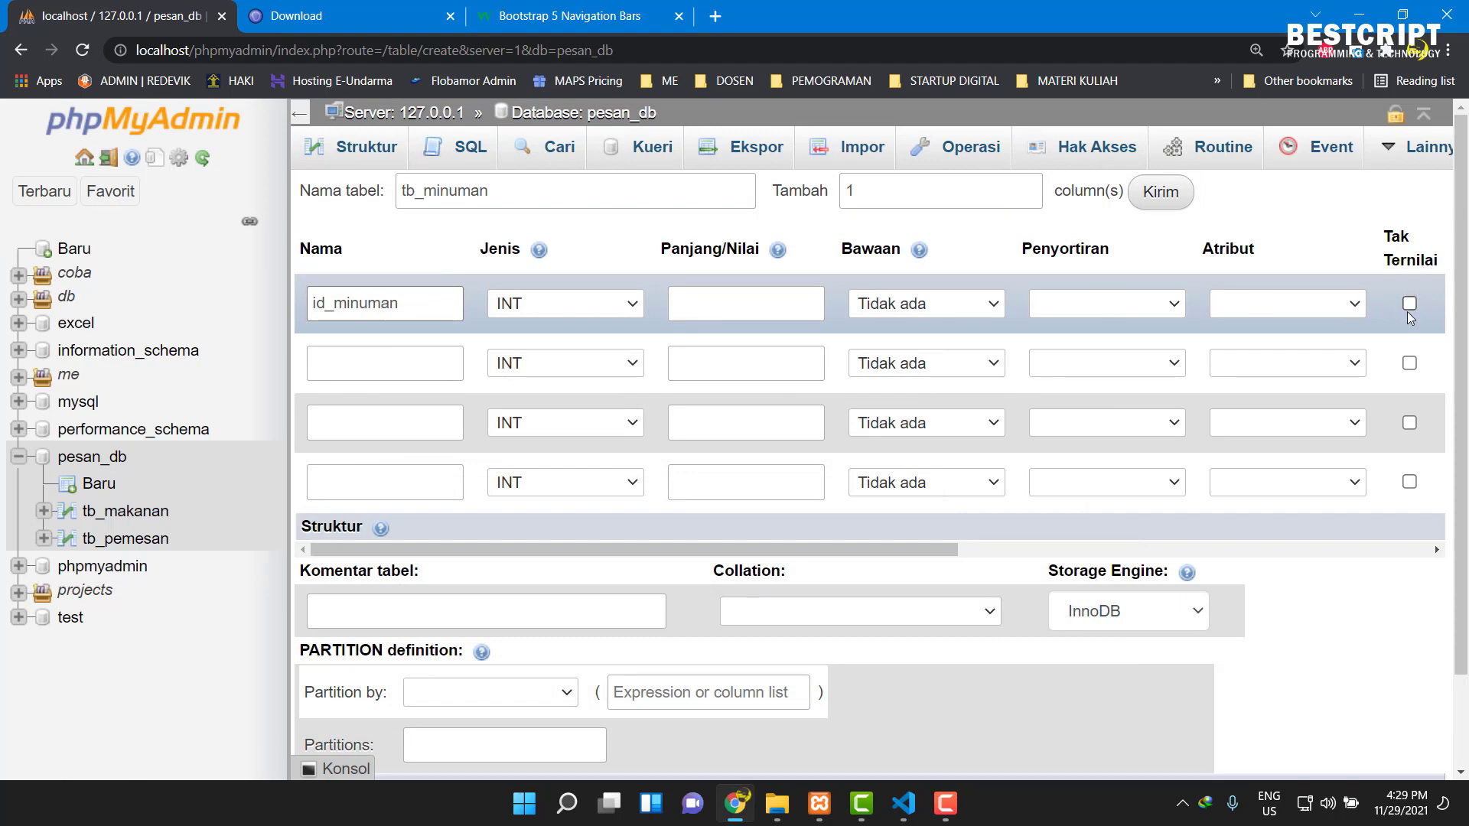
key("ctrl+minus")
key("ctrl+minus")
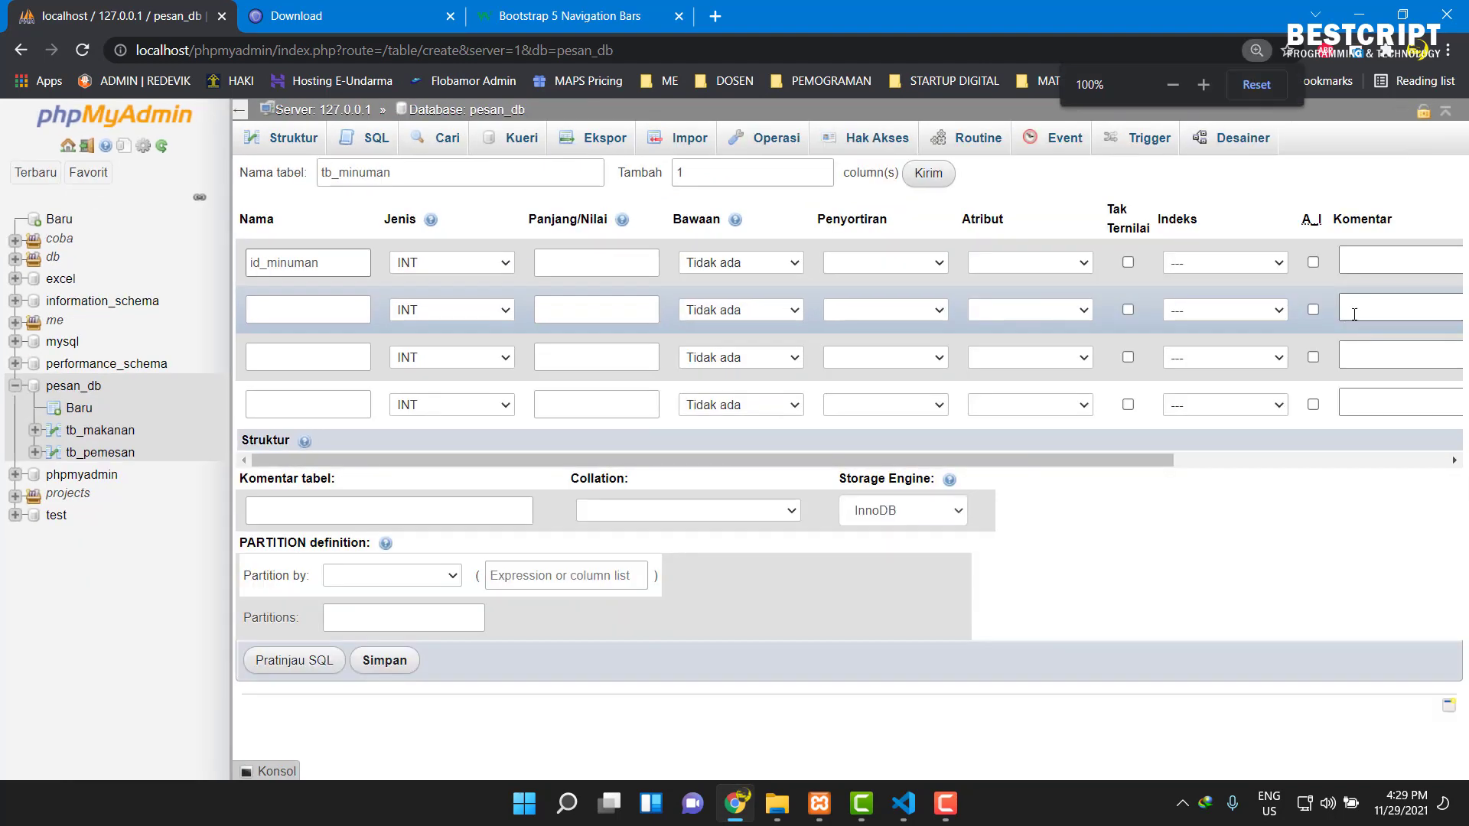
left_click(1313, 262)
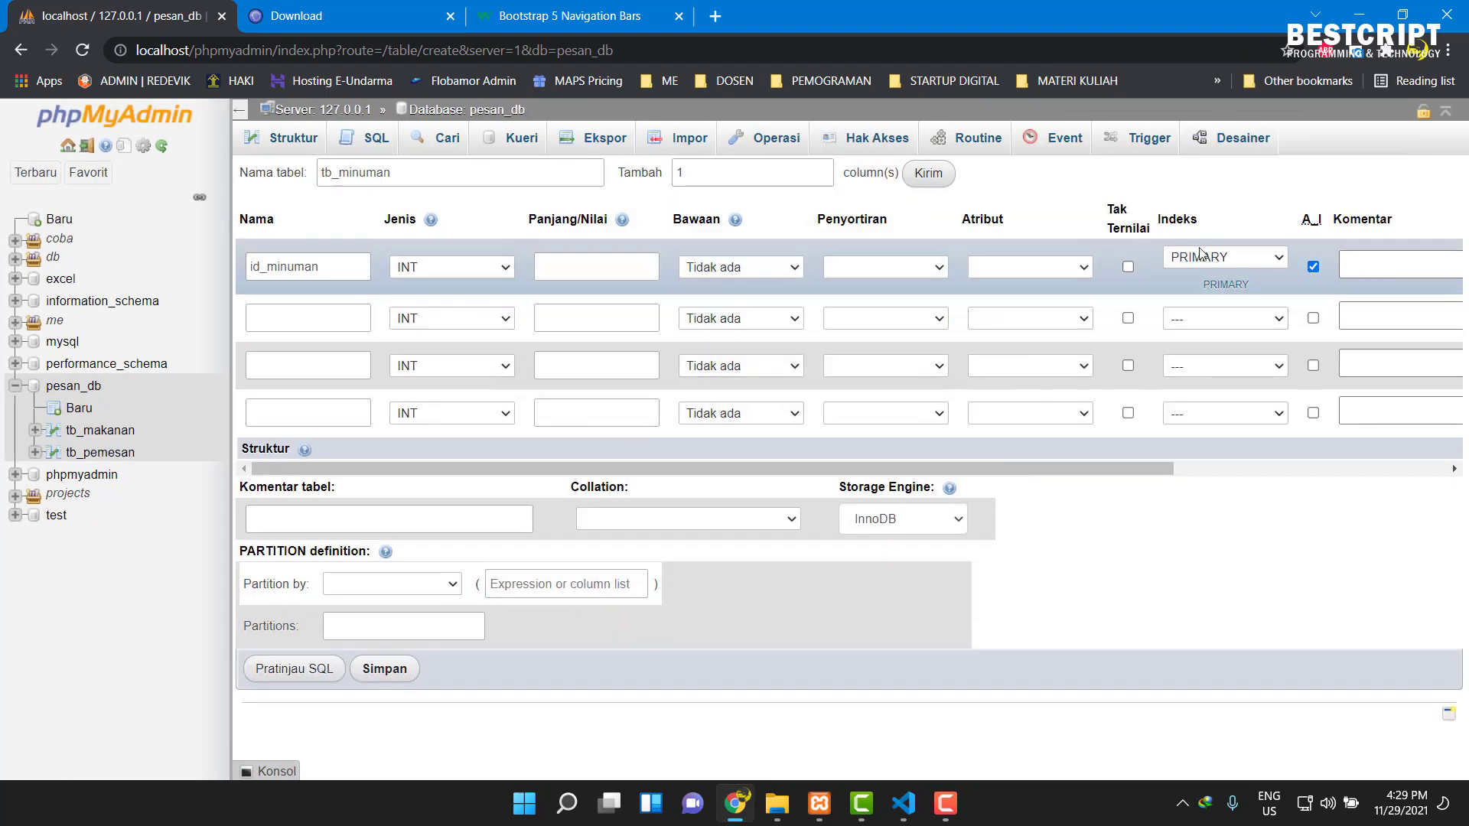
- Define the second column of the new table as foto with type TEXT
left_click(282, 315)
type("foto")
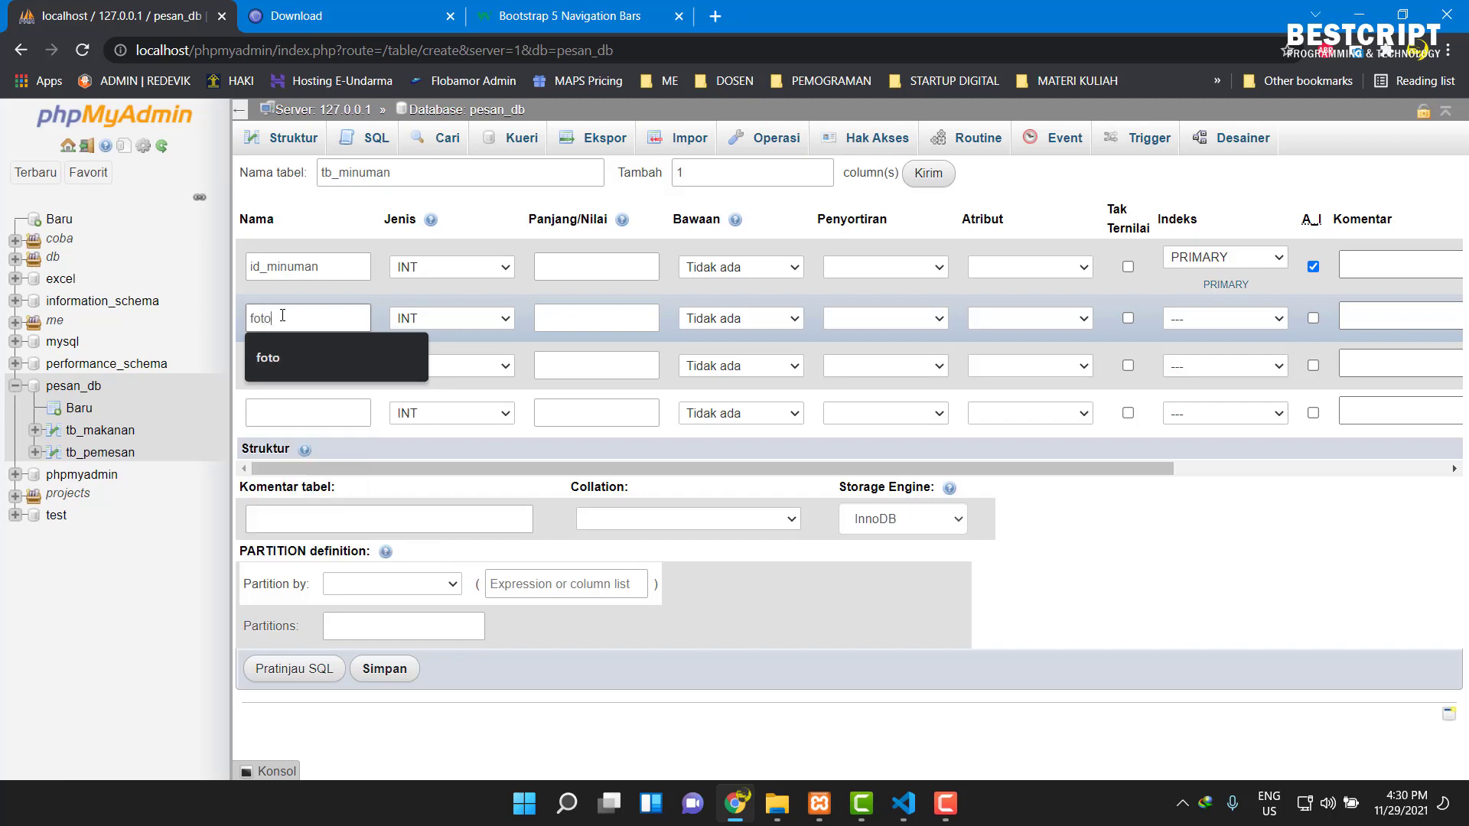
left_click(459, 319)
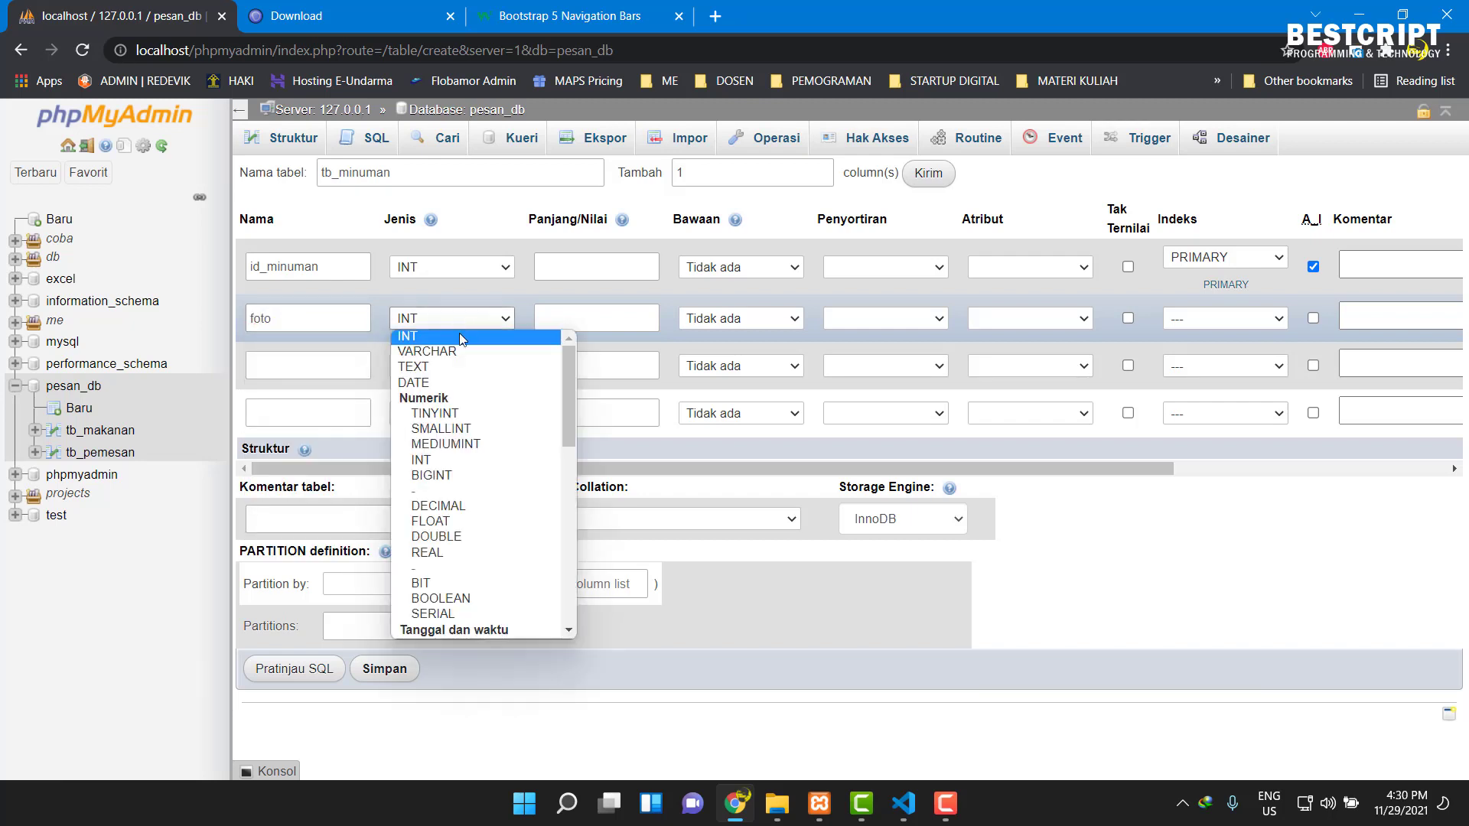
left_click(436, 367)
- Define the third column as nama_minuman with type VARCHAR and length 100
left_click(295, 368)
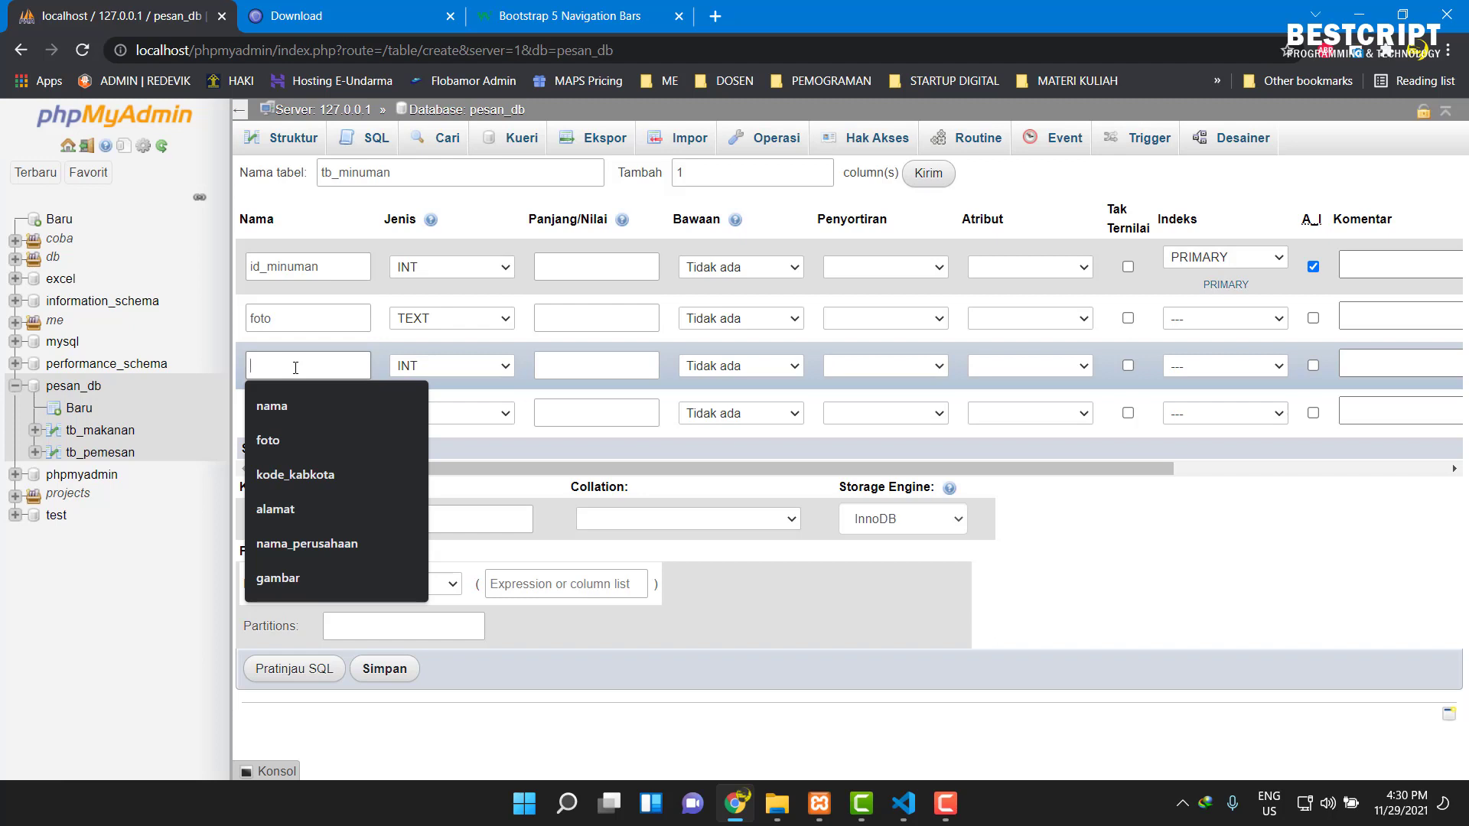
type("nama_minuman")
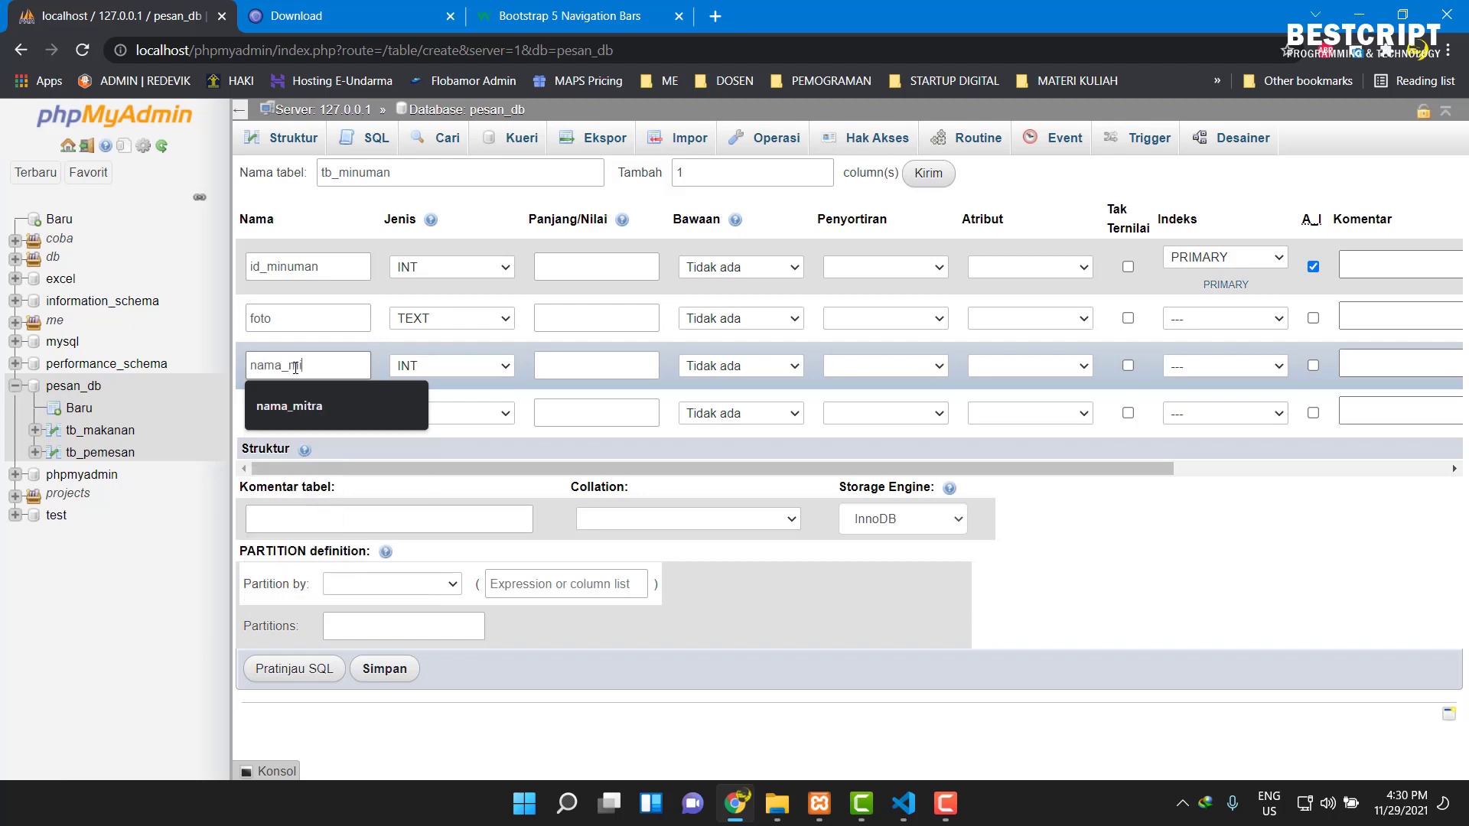
left_click(411, 364)
left_click(429, 402)
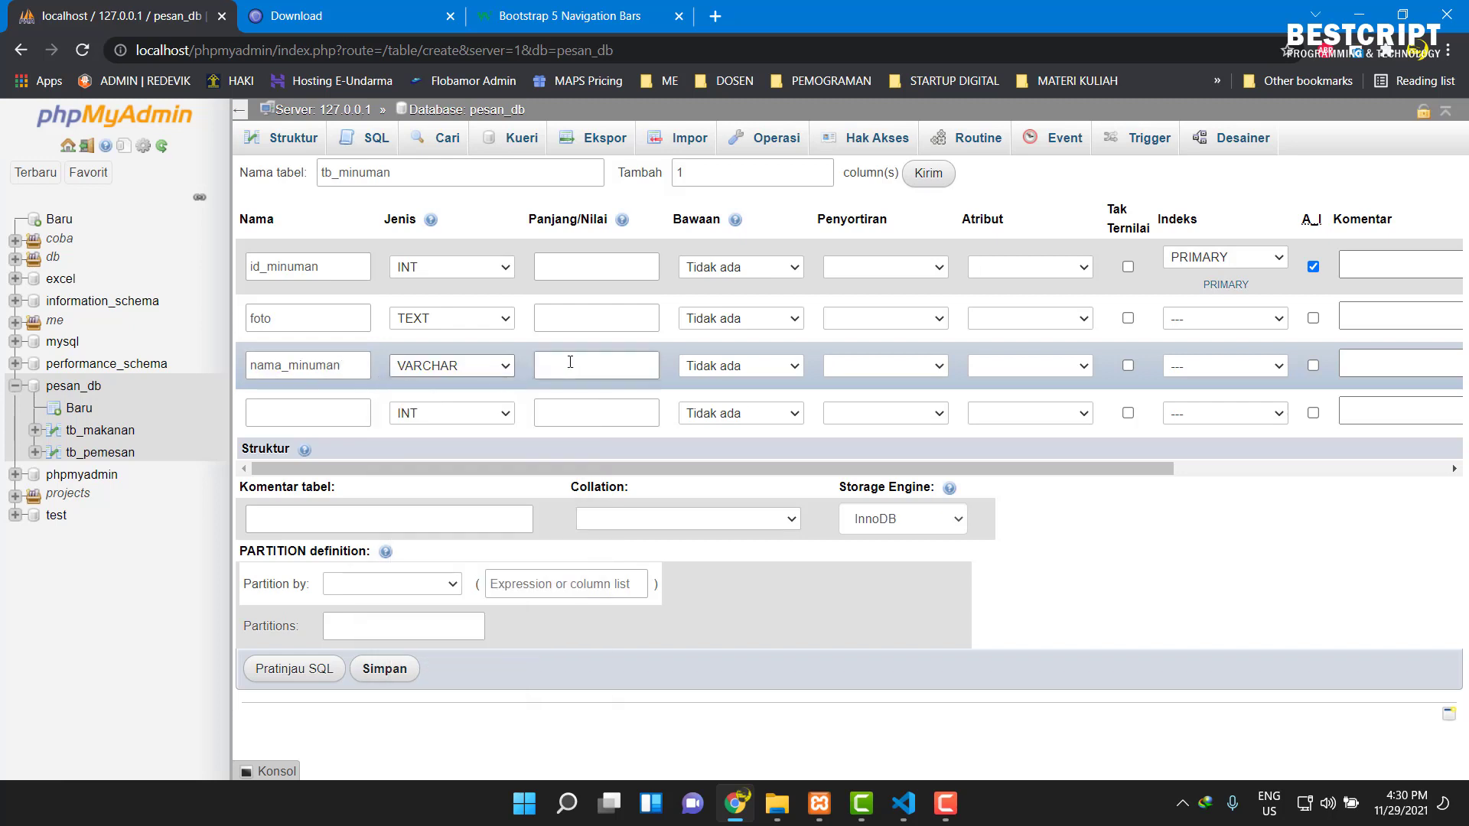
left_click(570, 362)
type("100")
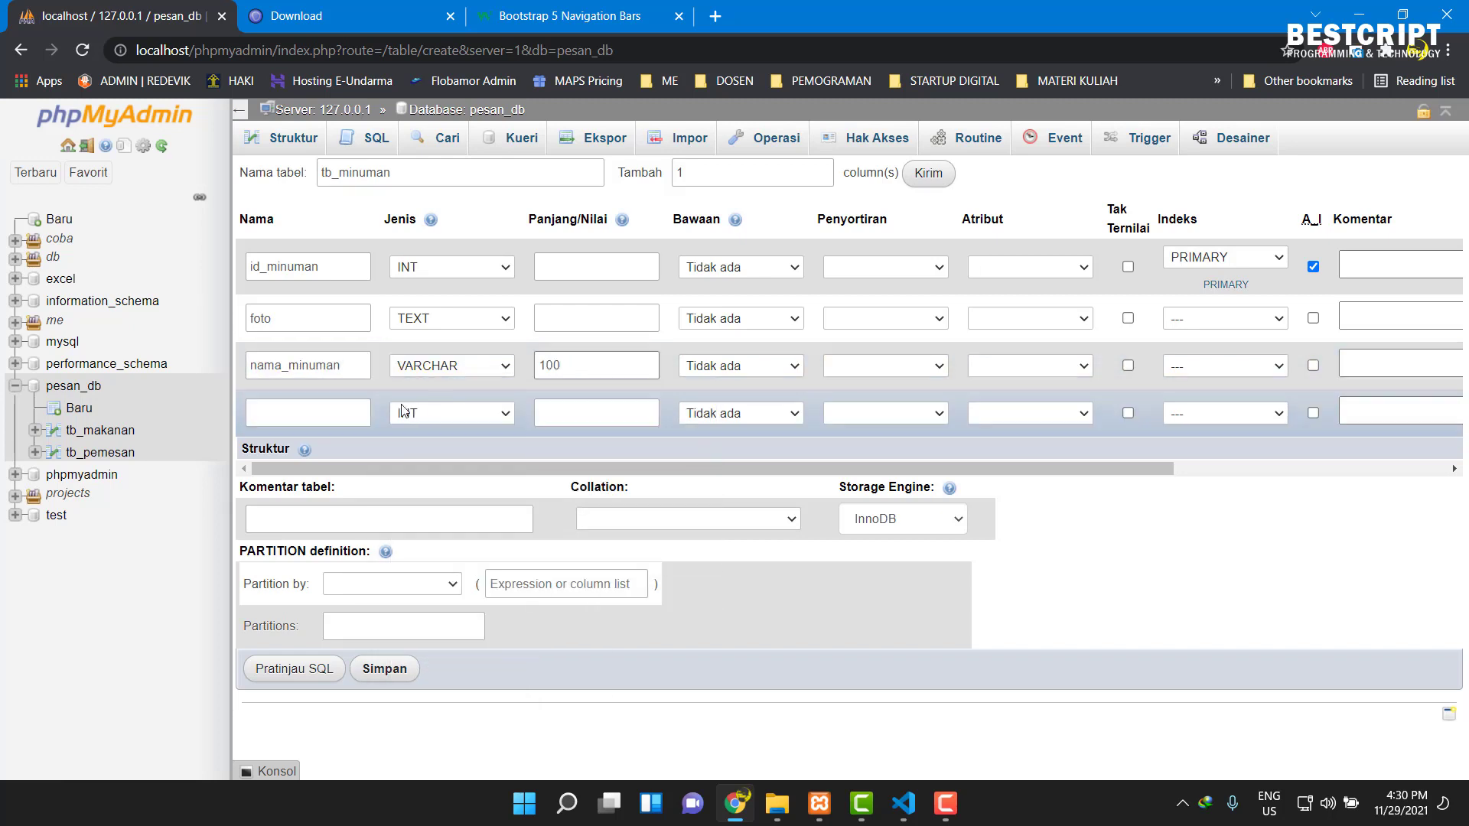
- Define the fourth column as deskripsi with type TEXT
left_click(339, 411)
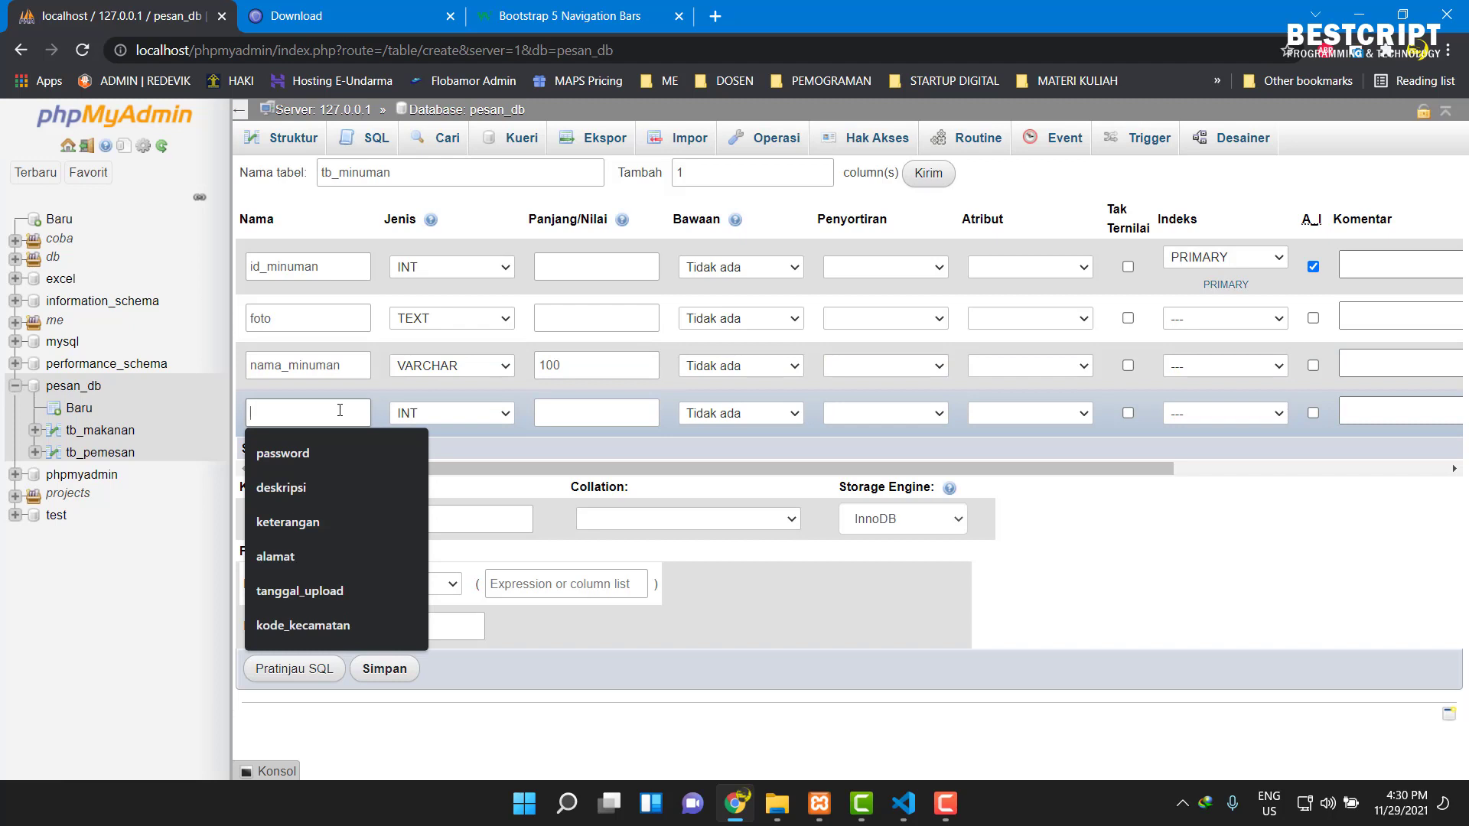
type("deskripsi")
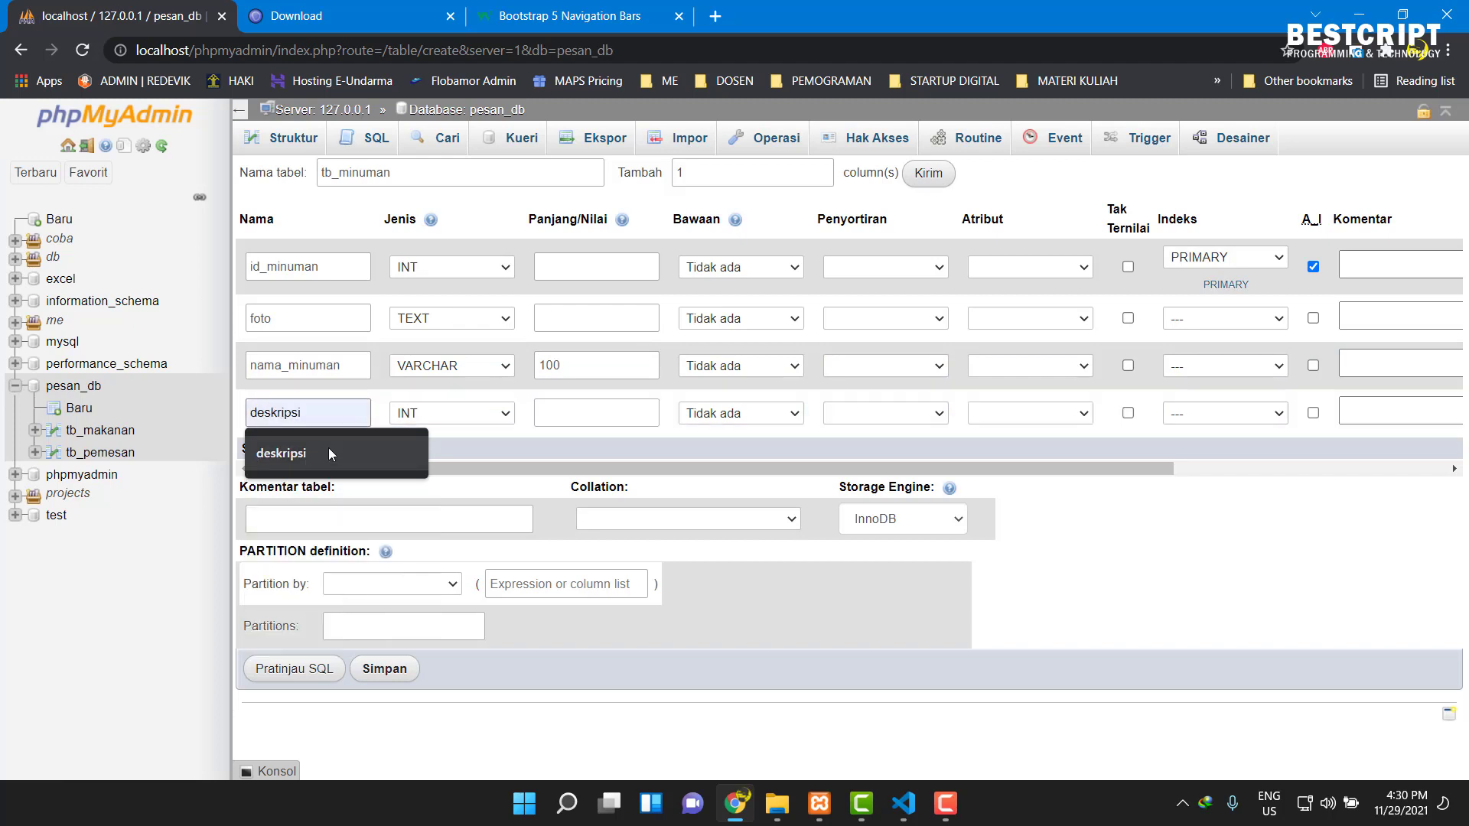
left_click(328, 448)
left_click(425, 416)
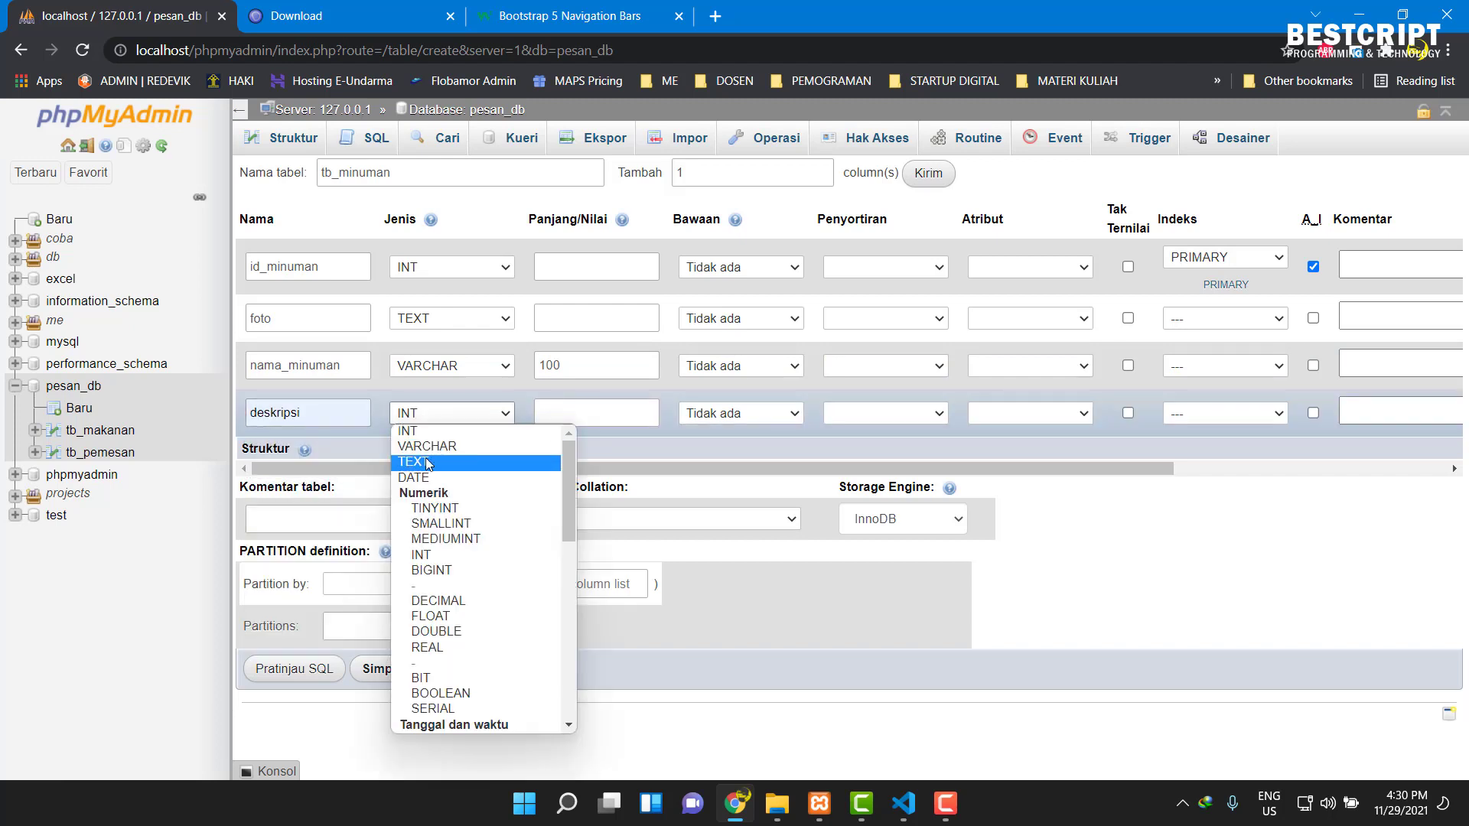
left_click(505, 462)
- Try to add 2 more columns to the new tb_minuman table definition
double_click(724, 160)
type("2")
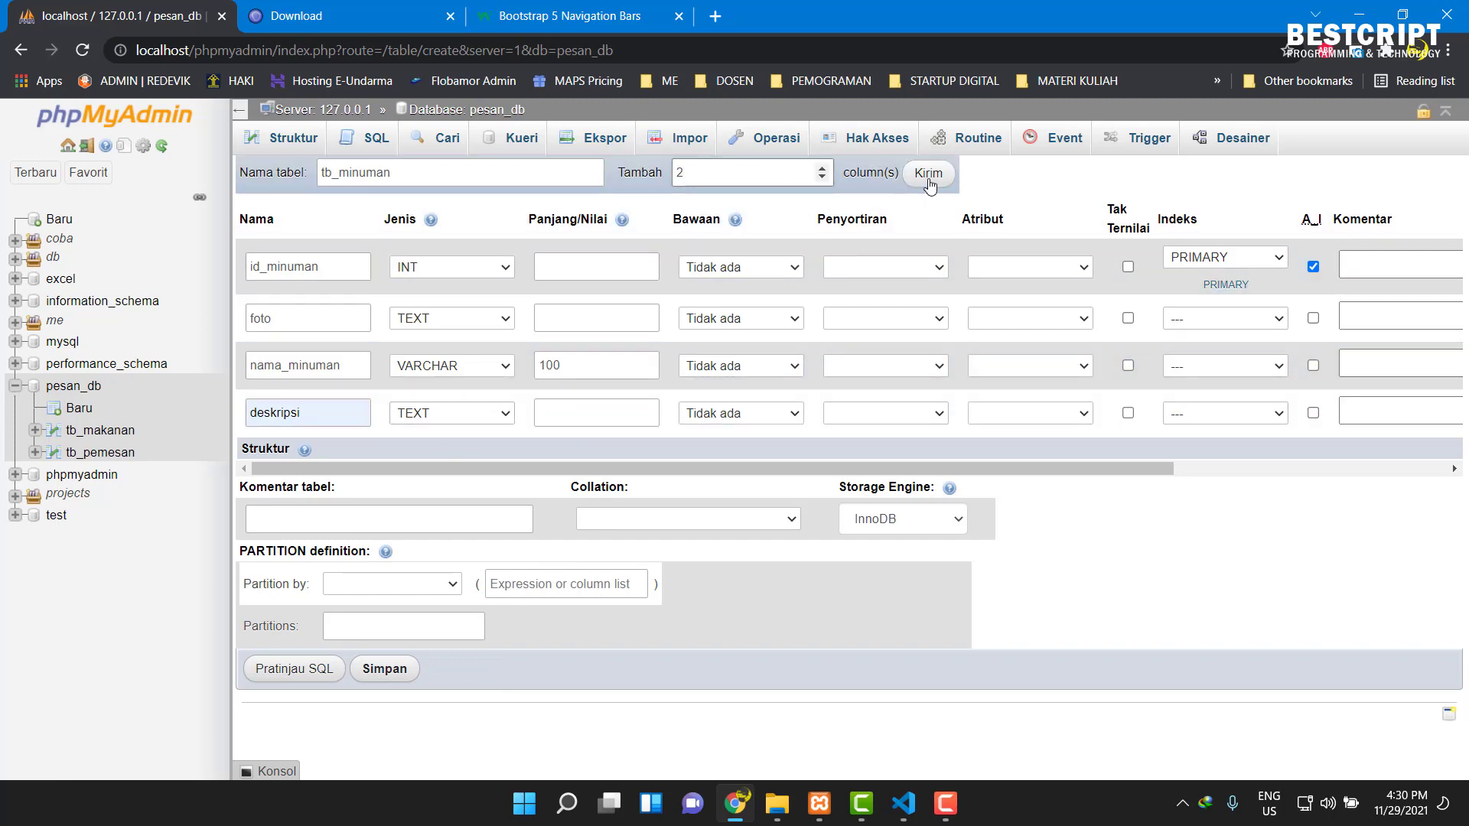
left_click(929, 173)
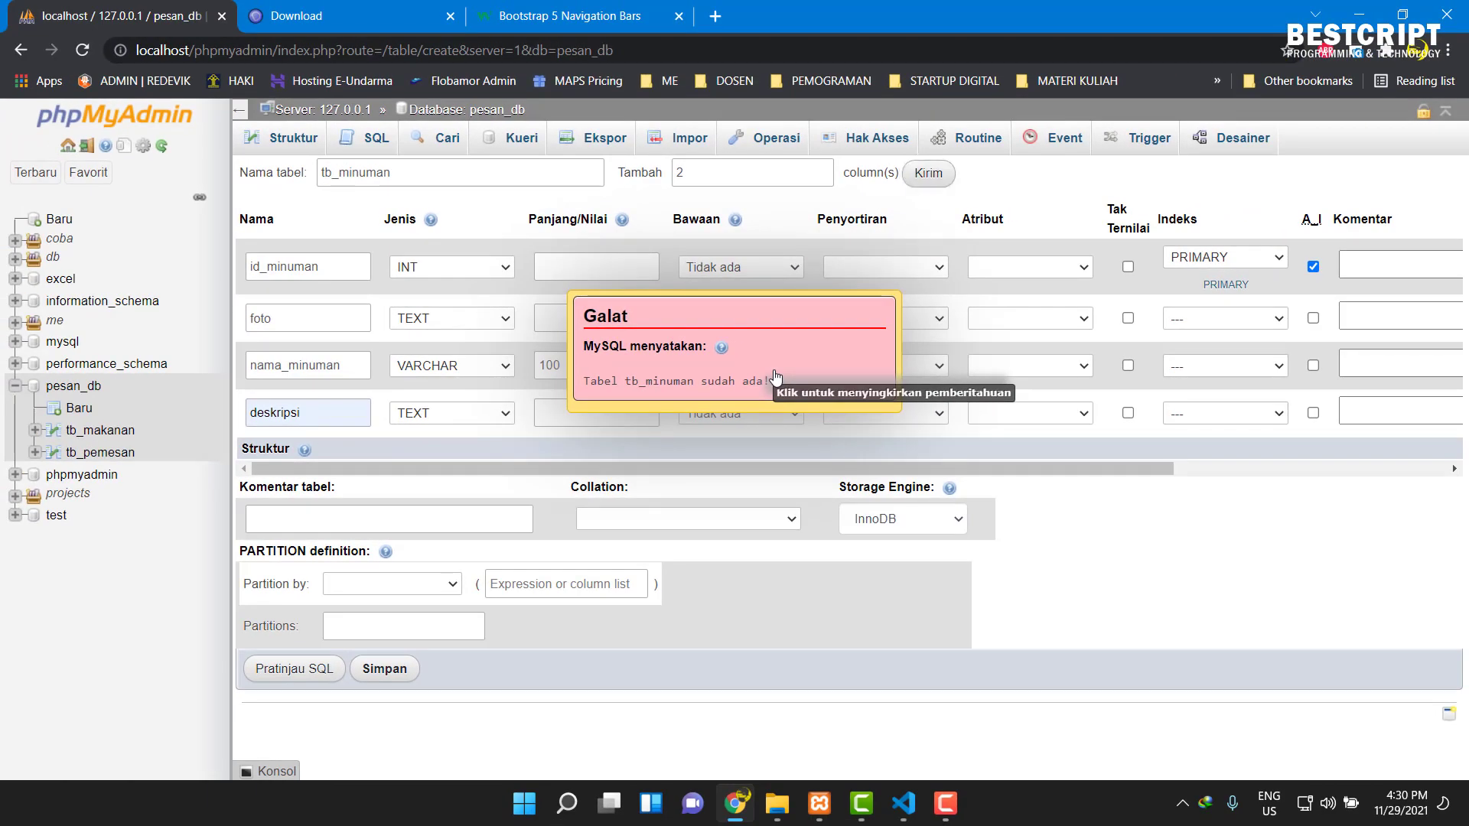
left_click(775, 376)
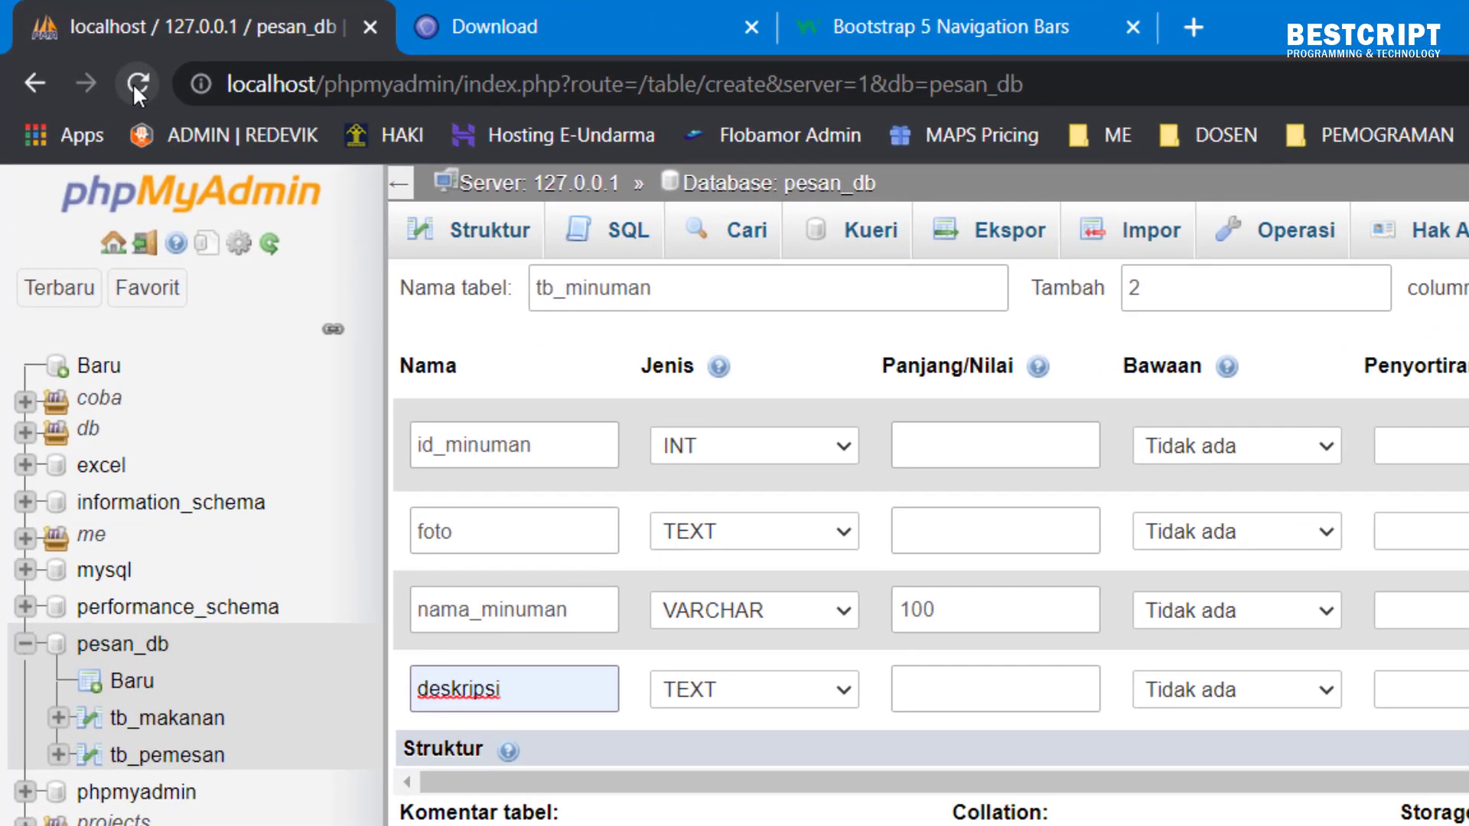
- Reload the page and open the structure of the existing tb_minuman table in pesan_db
left_click(86, 54)
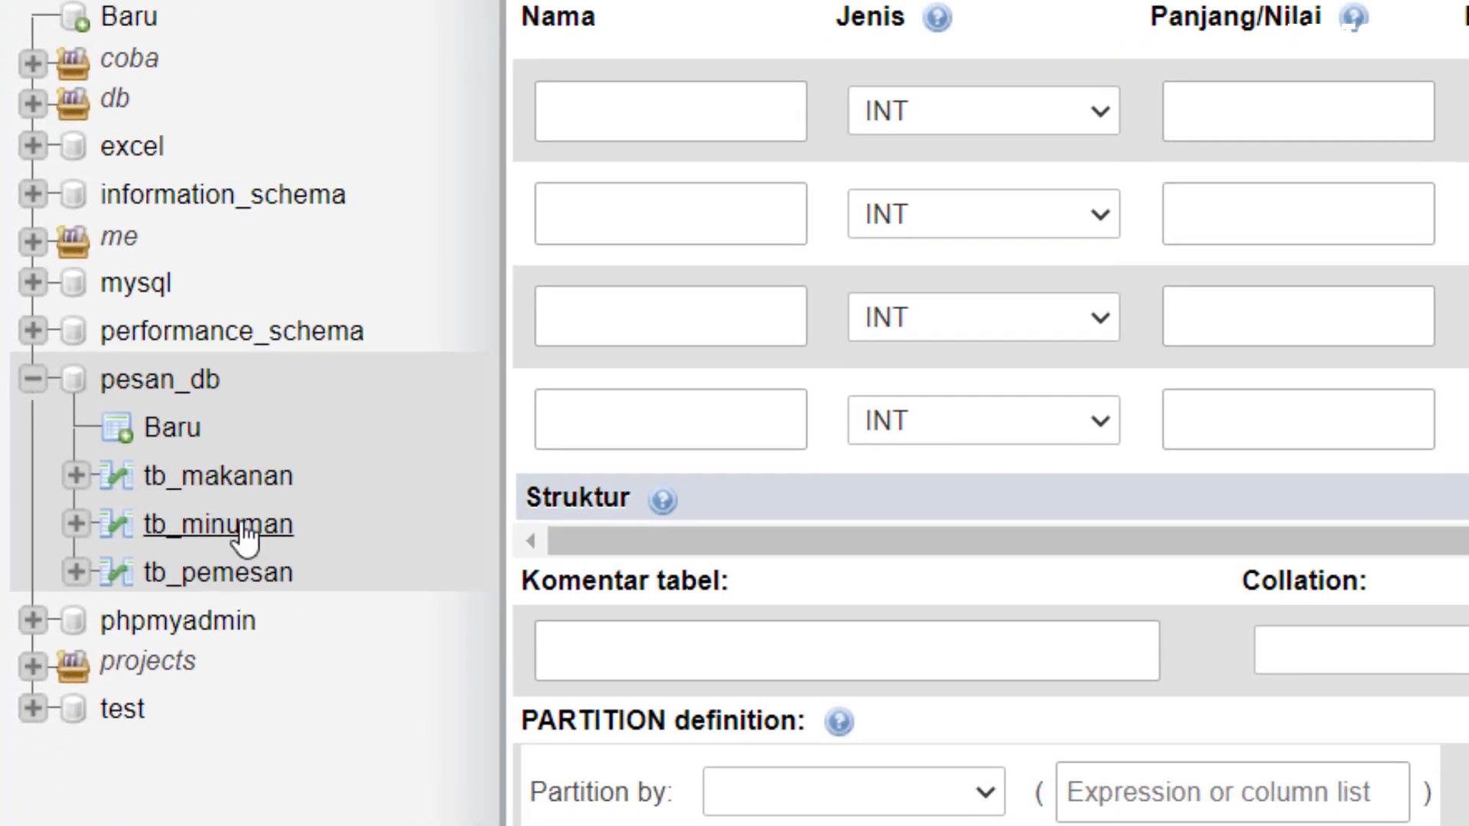
left_click(228, 567)
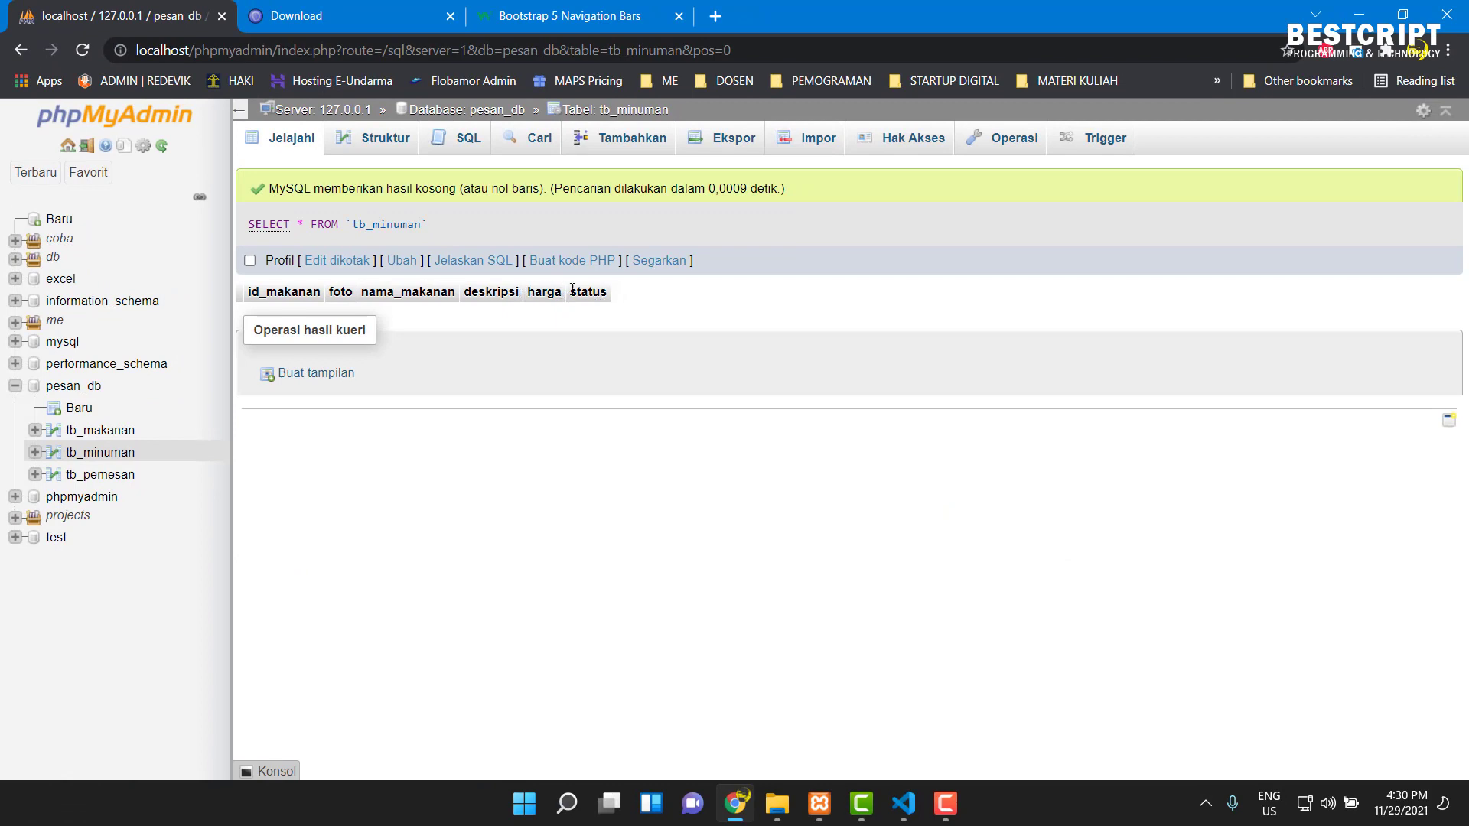
left_click(105, 457)
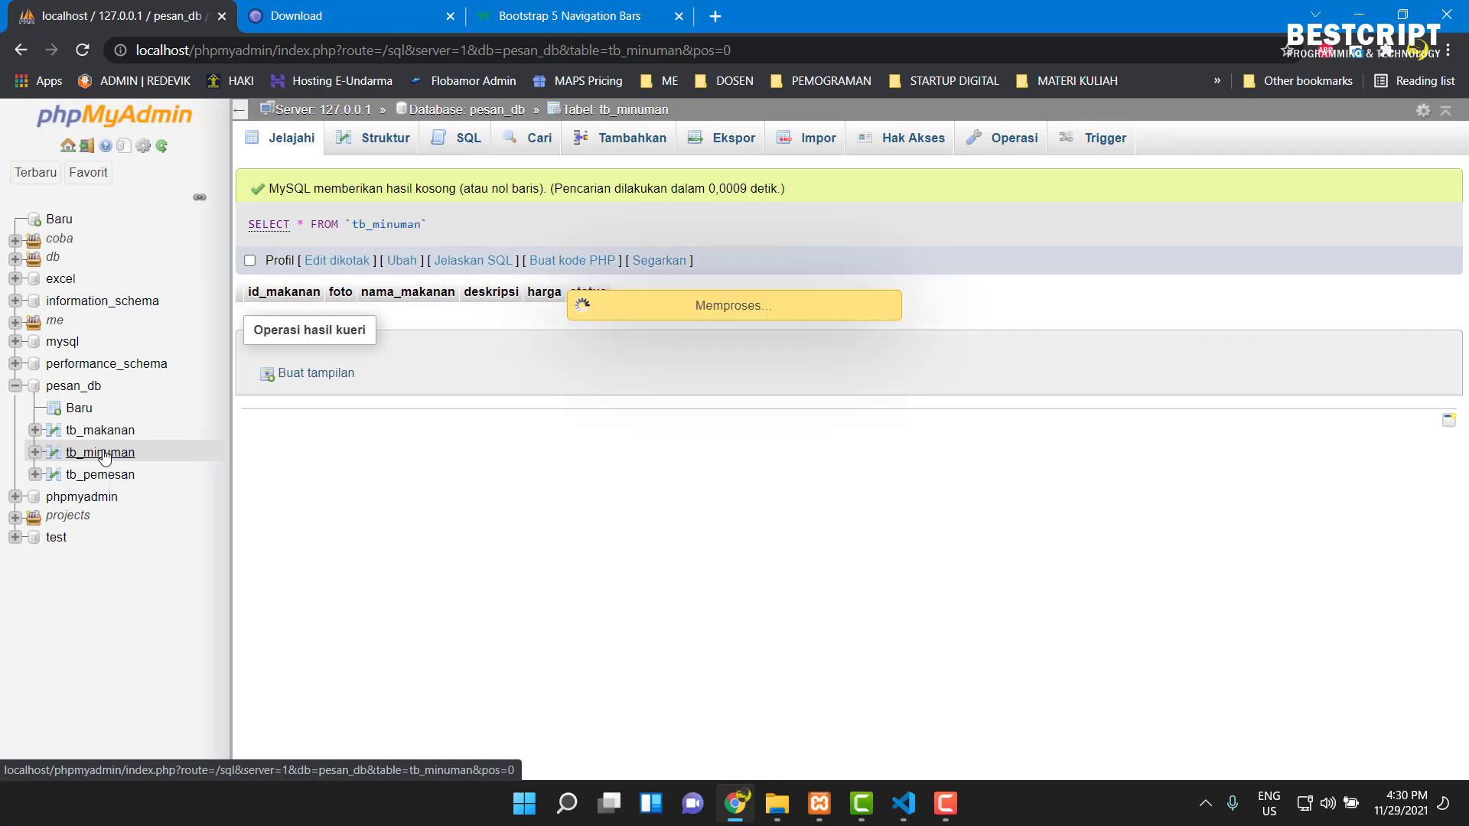
left_click(382, 143)
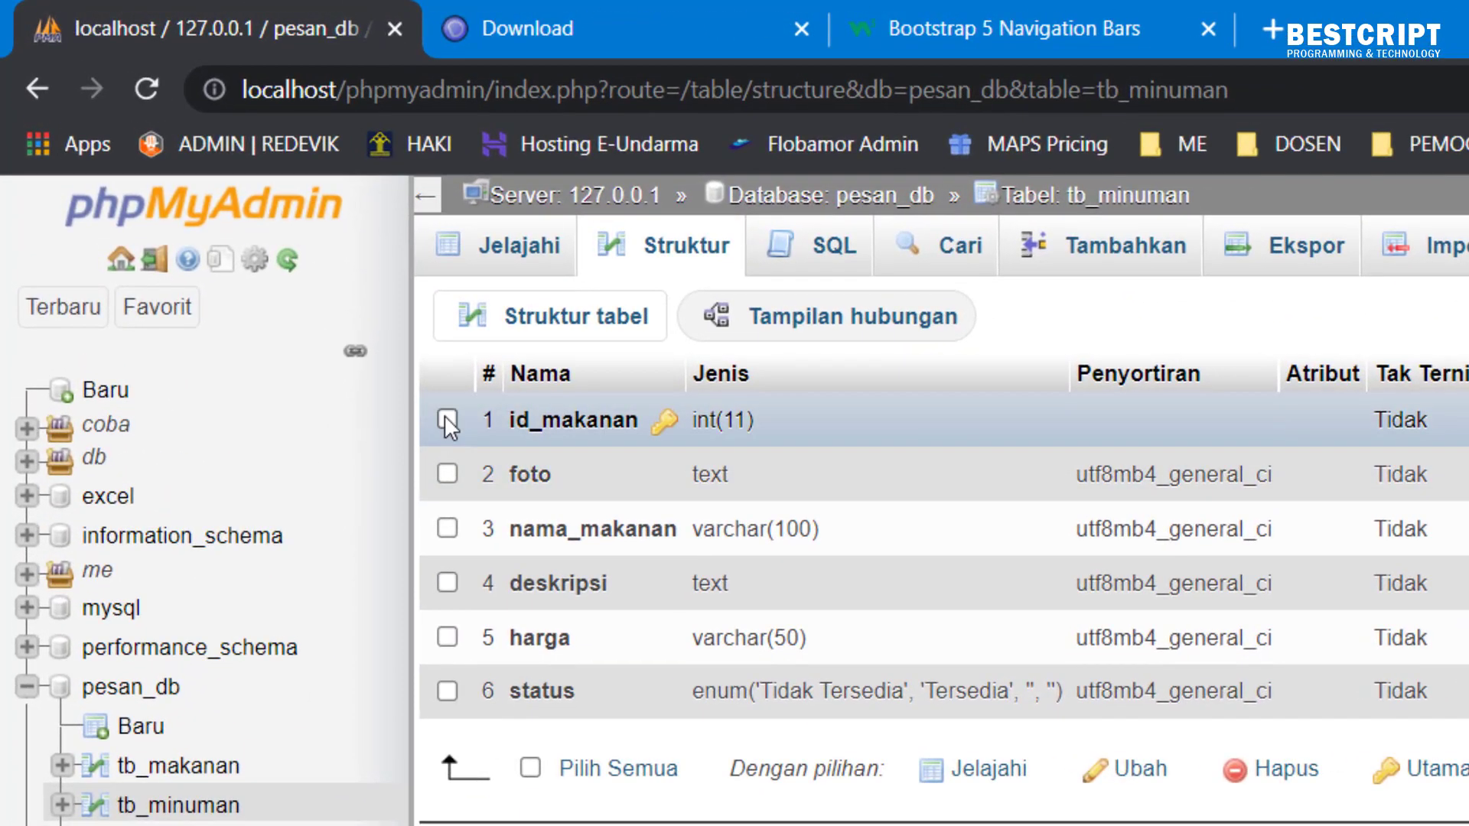
- In tb_minuman, rename the columns id_makanan and nama_makanan to id_minuman and nama_minuman, and save the changes
left_click(446, 419)
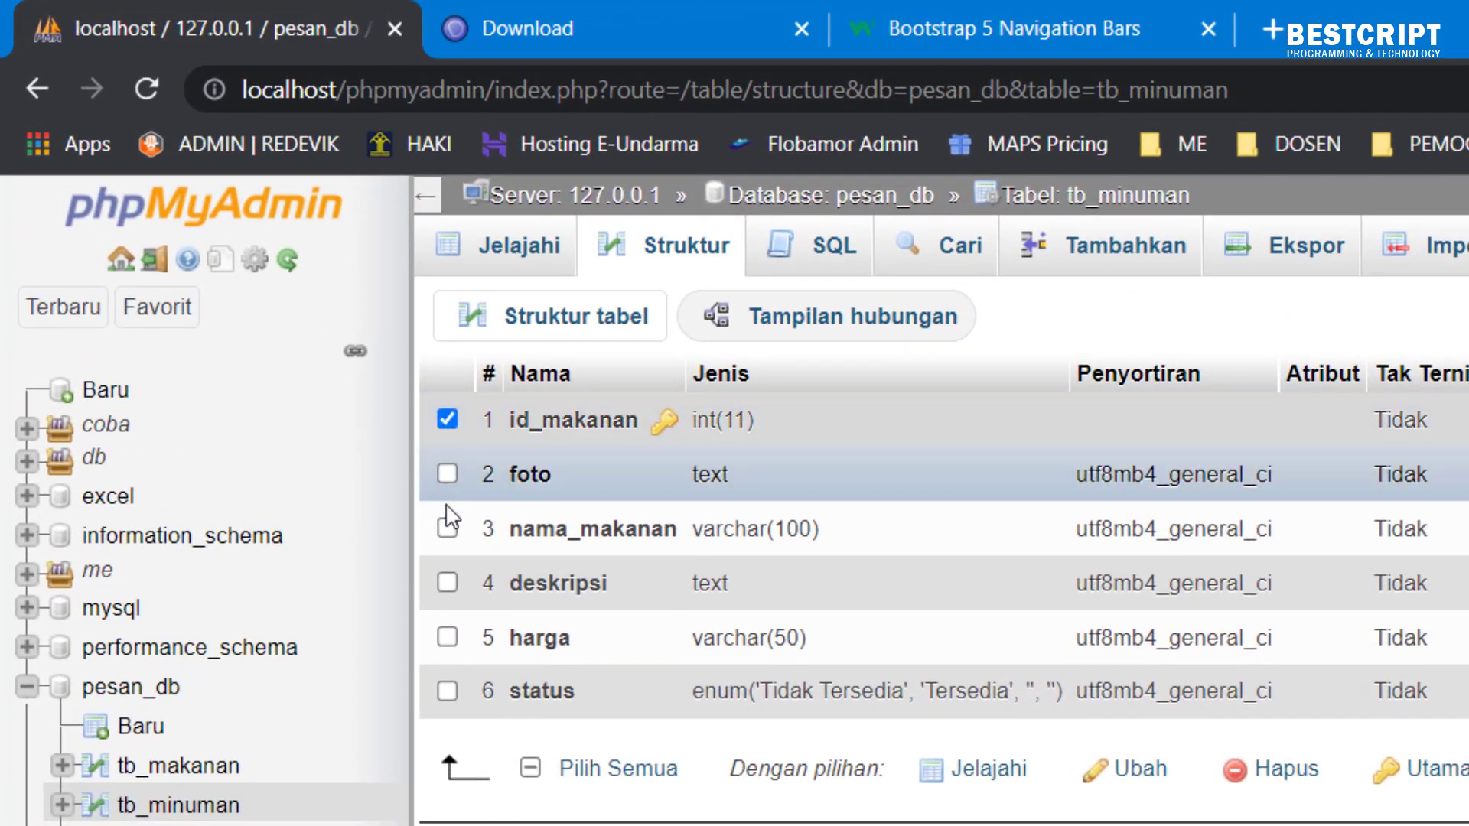
left_click(447, 527)
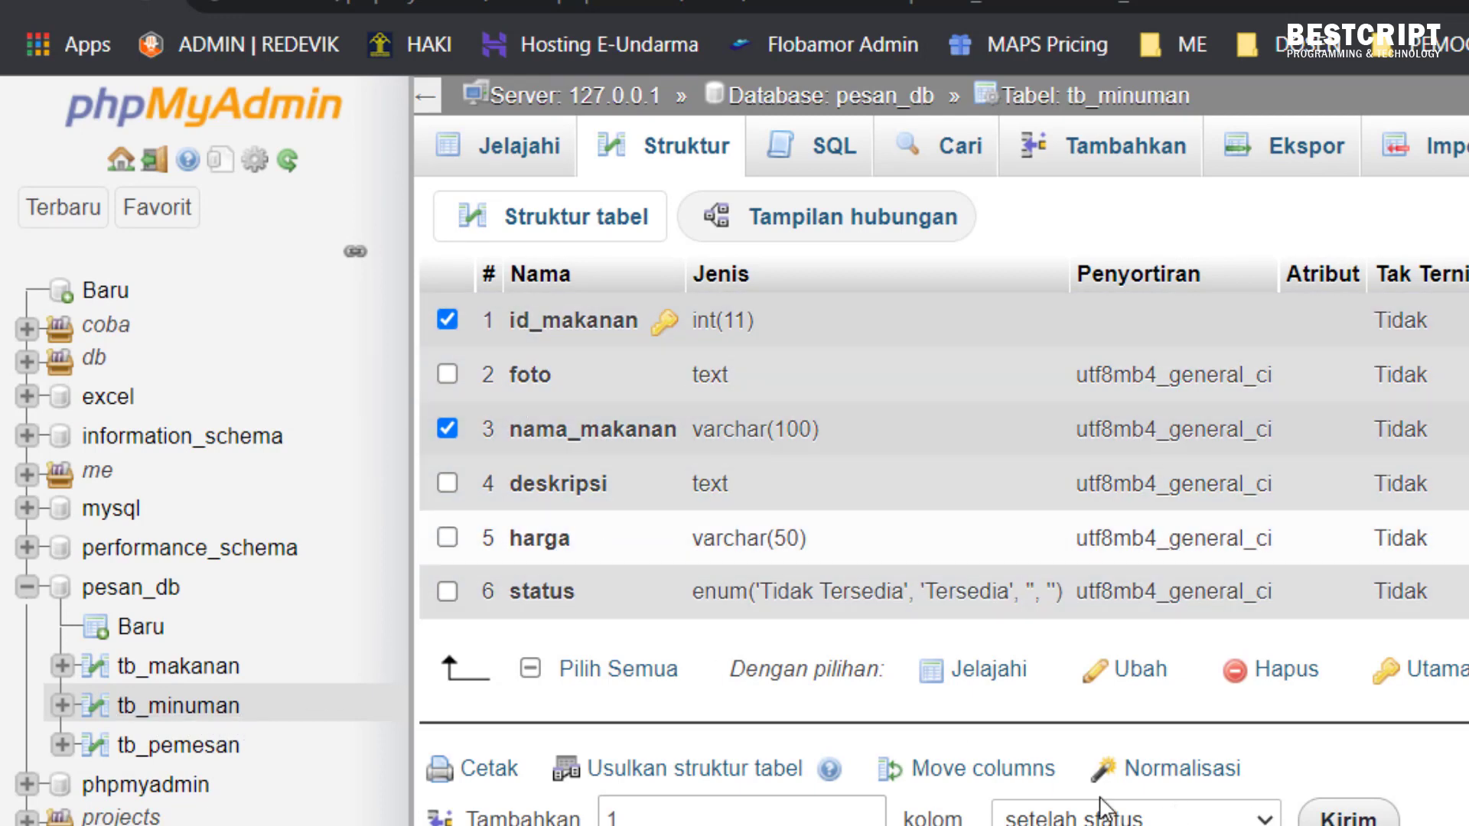
left_click(1140, 671)
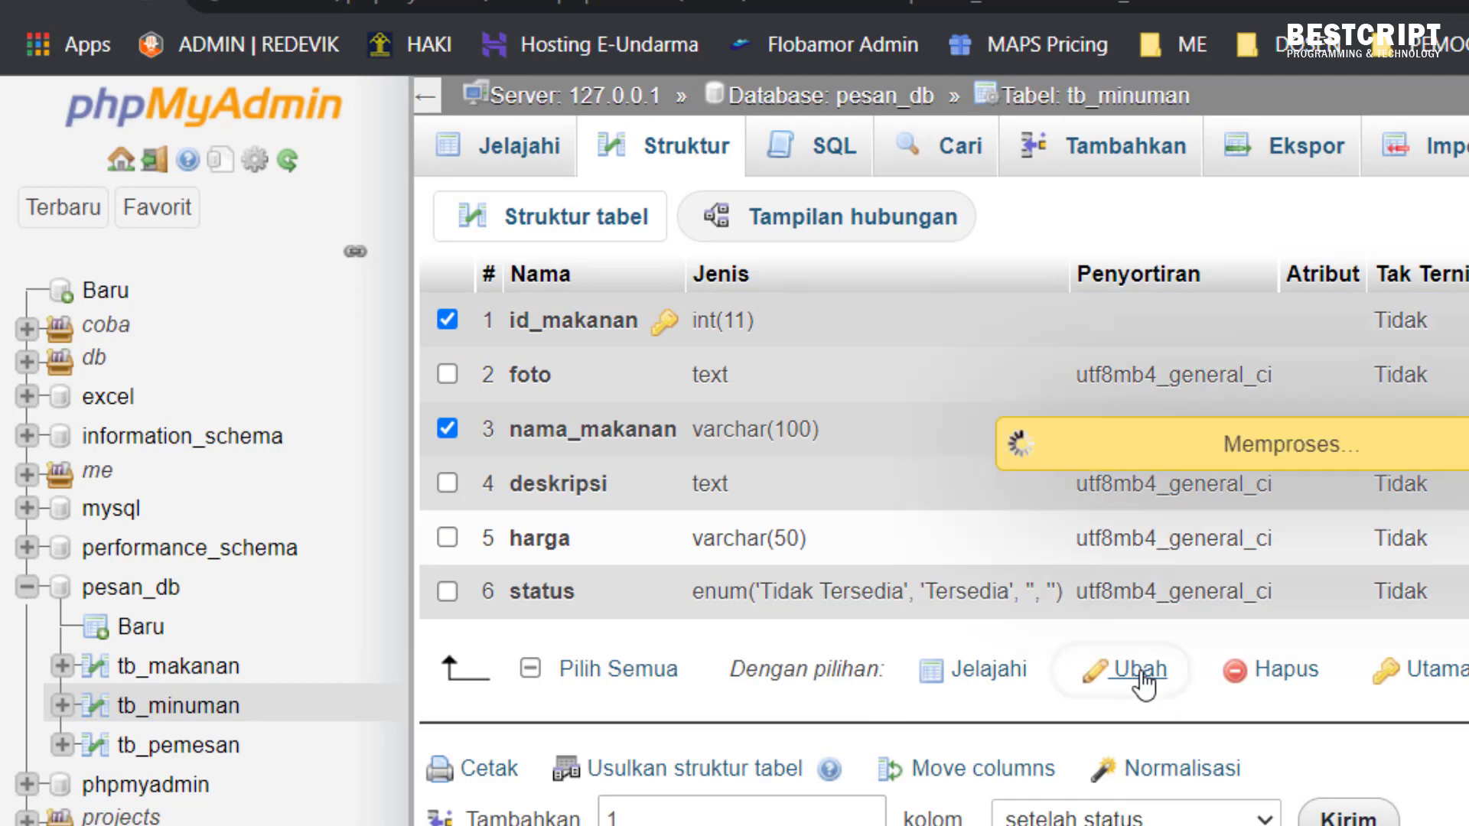
left_click_drag(595, 294, 495, 301)
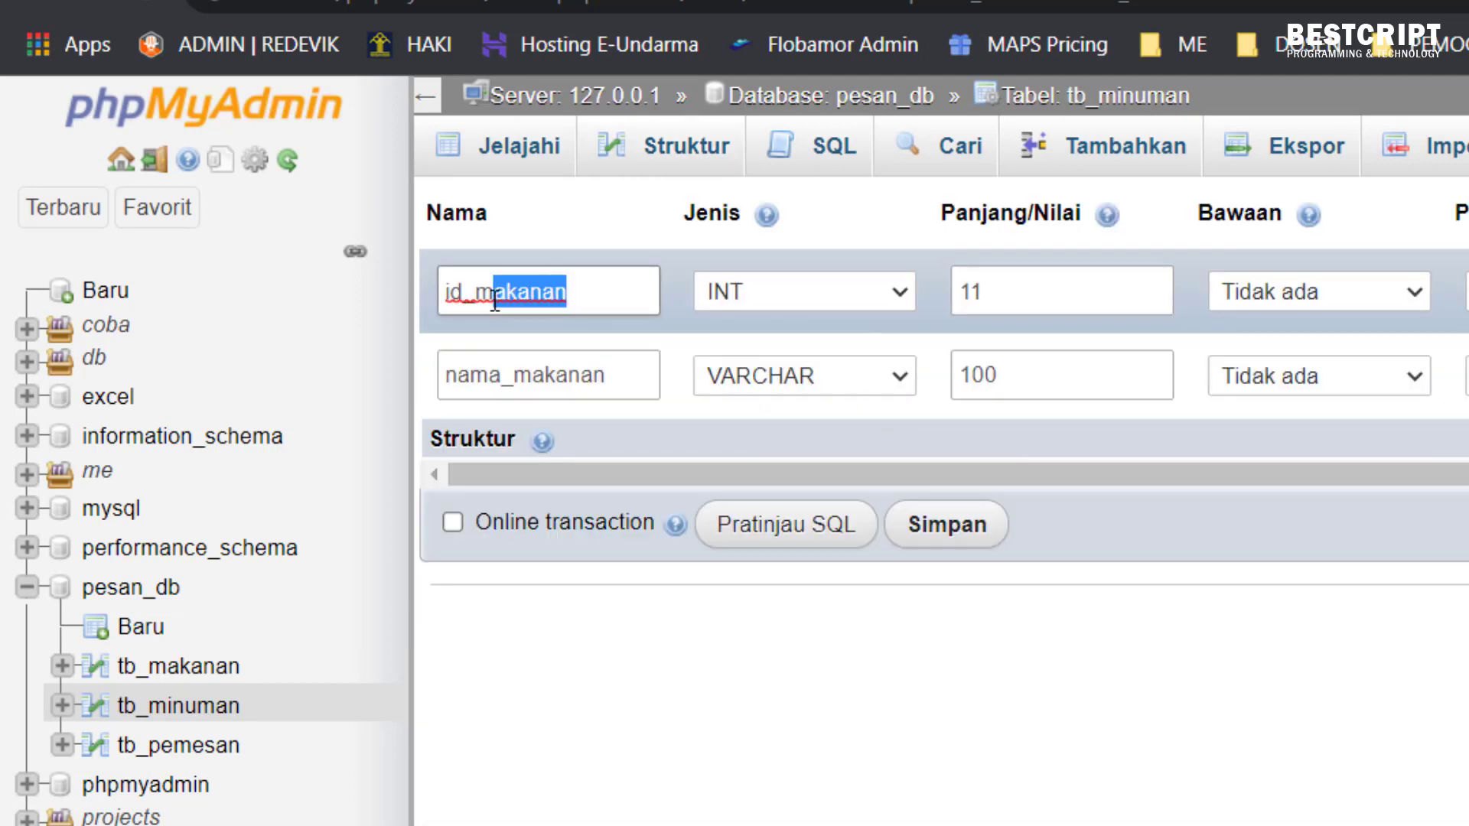
type("inuman")
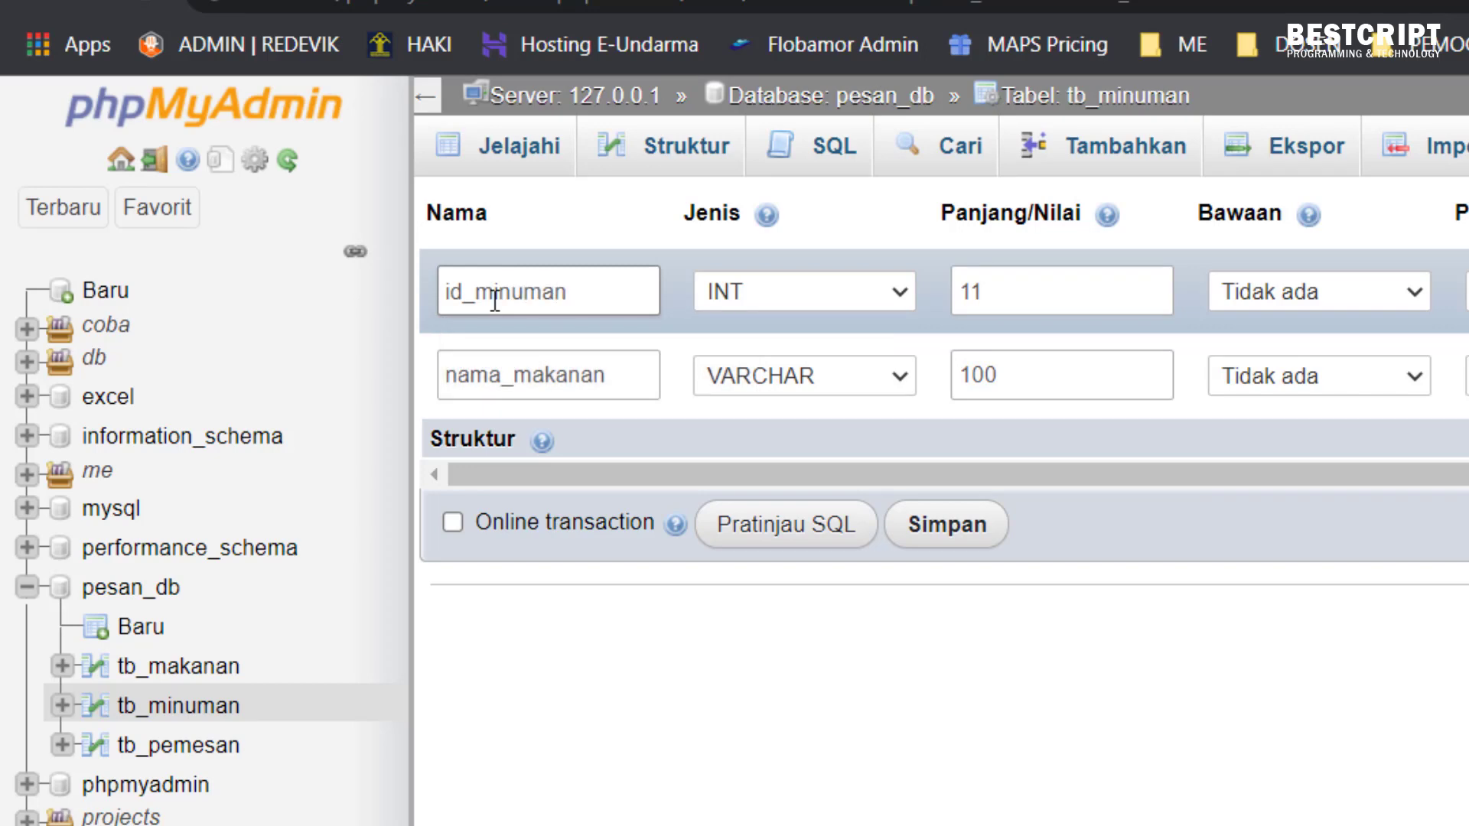
left_click_drag(476, 297, 663, 287)
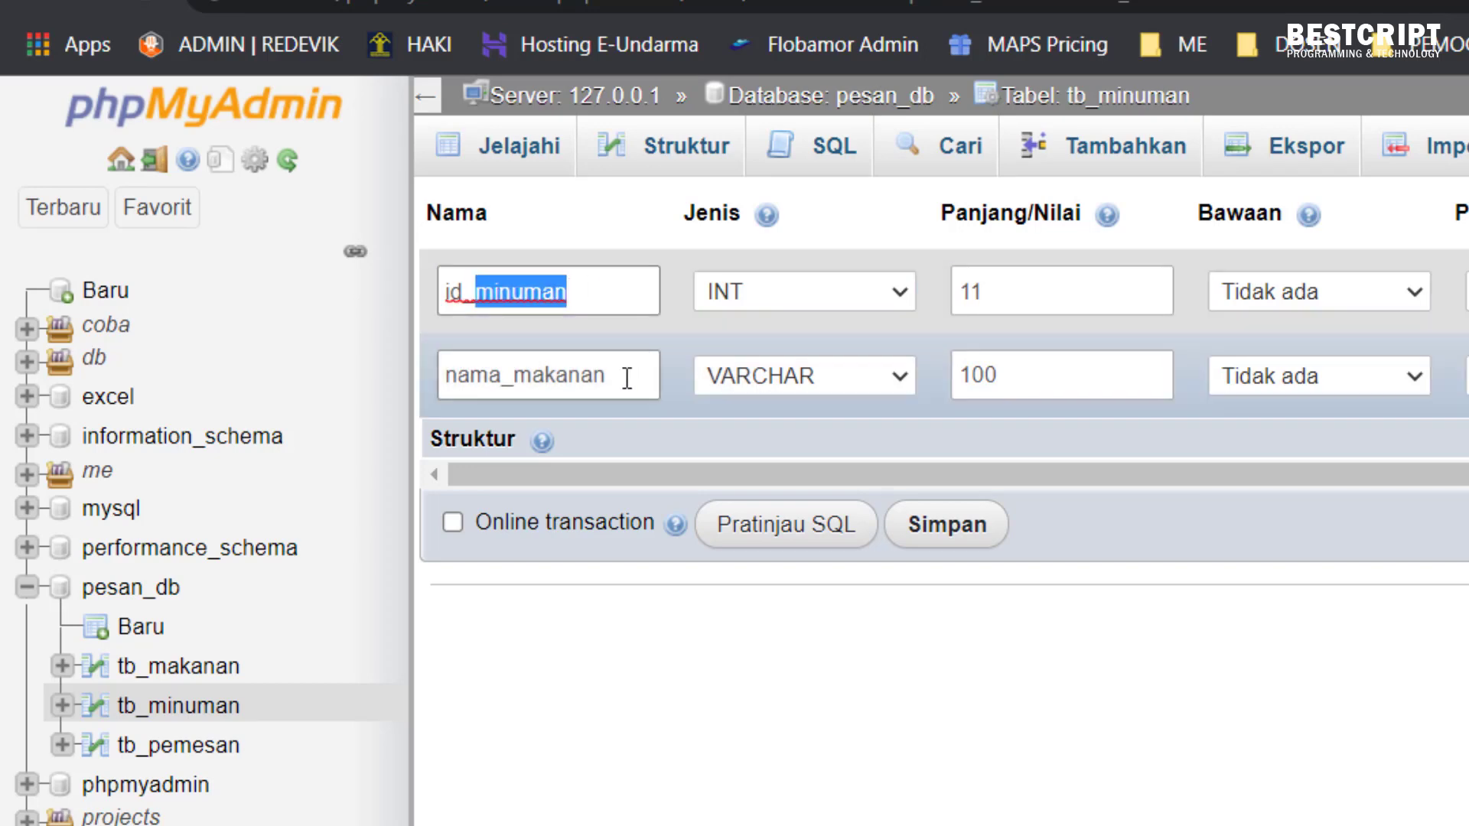
left_click_drag(623, 378, 520, 389)
type("inuman")
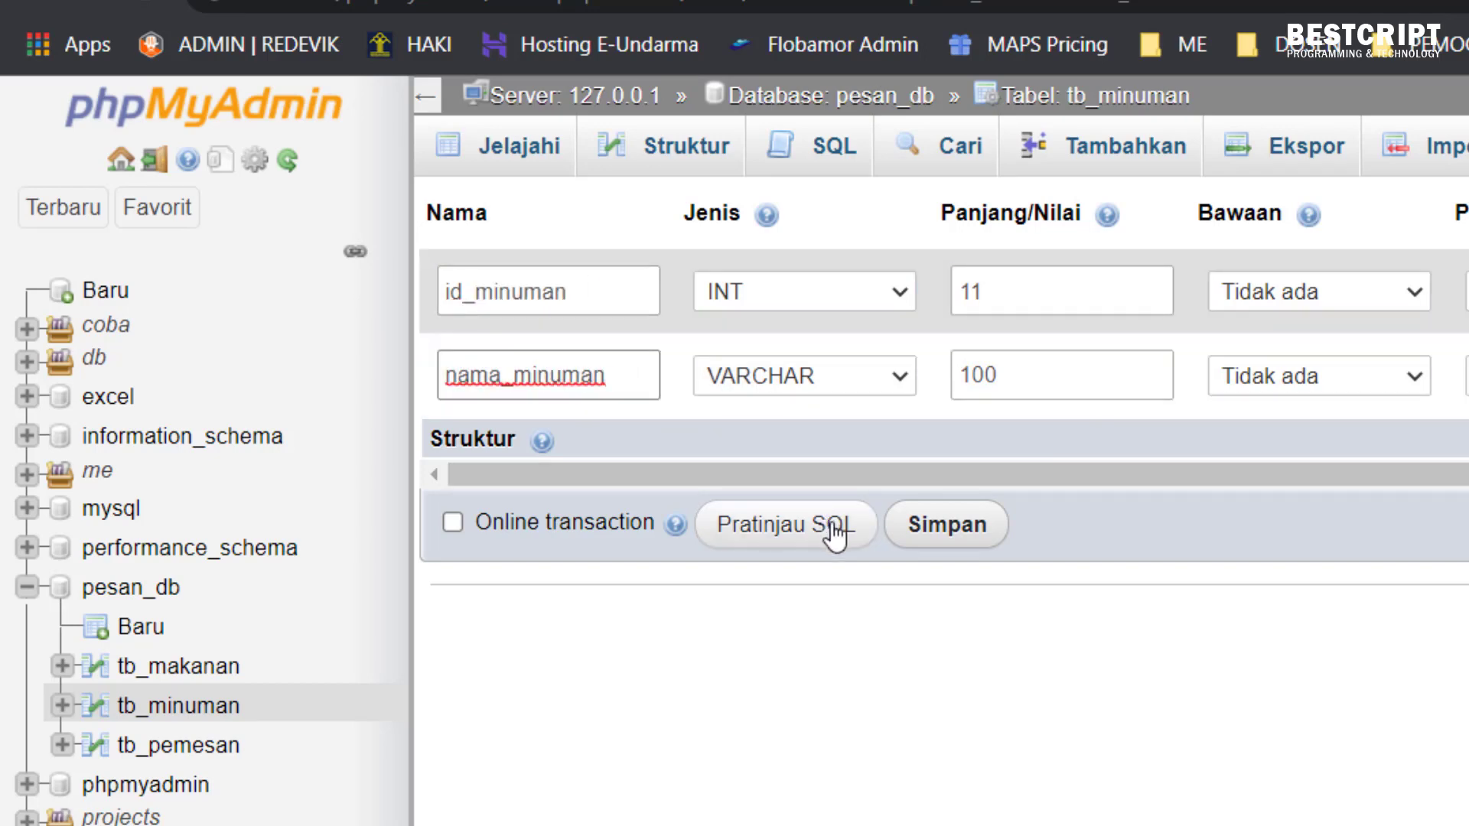
left_click(935, 528)
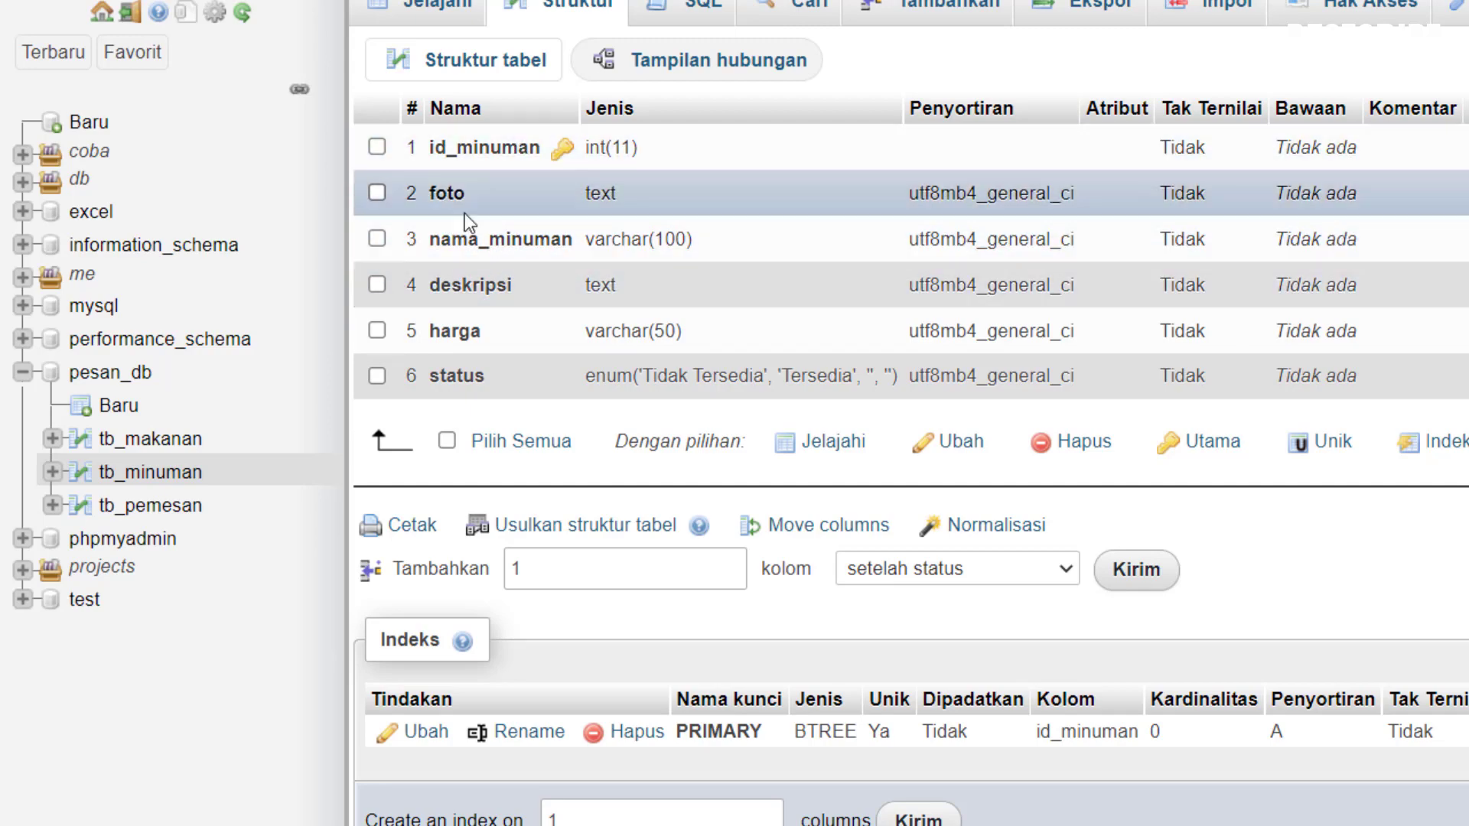
- Start a new table in pesan_db and name it tb_pesanan
left_click(245, 467)
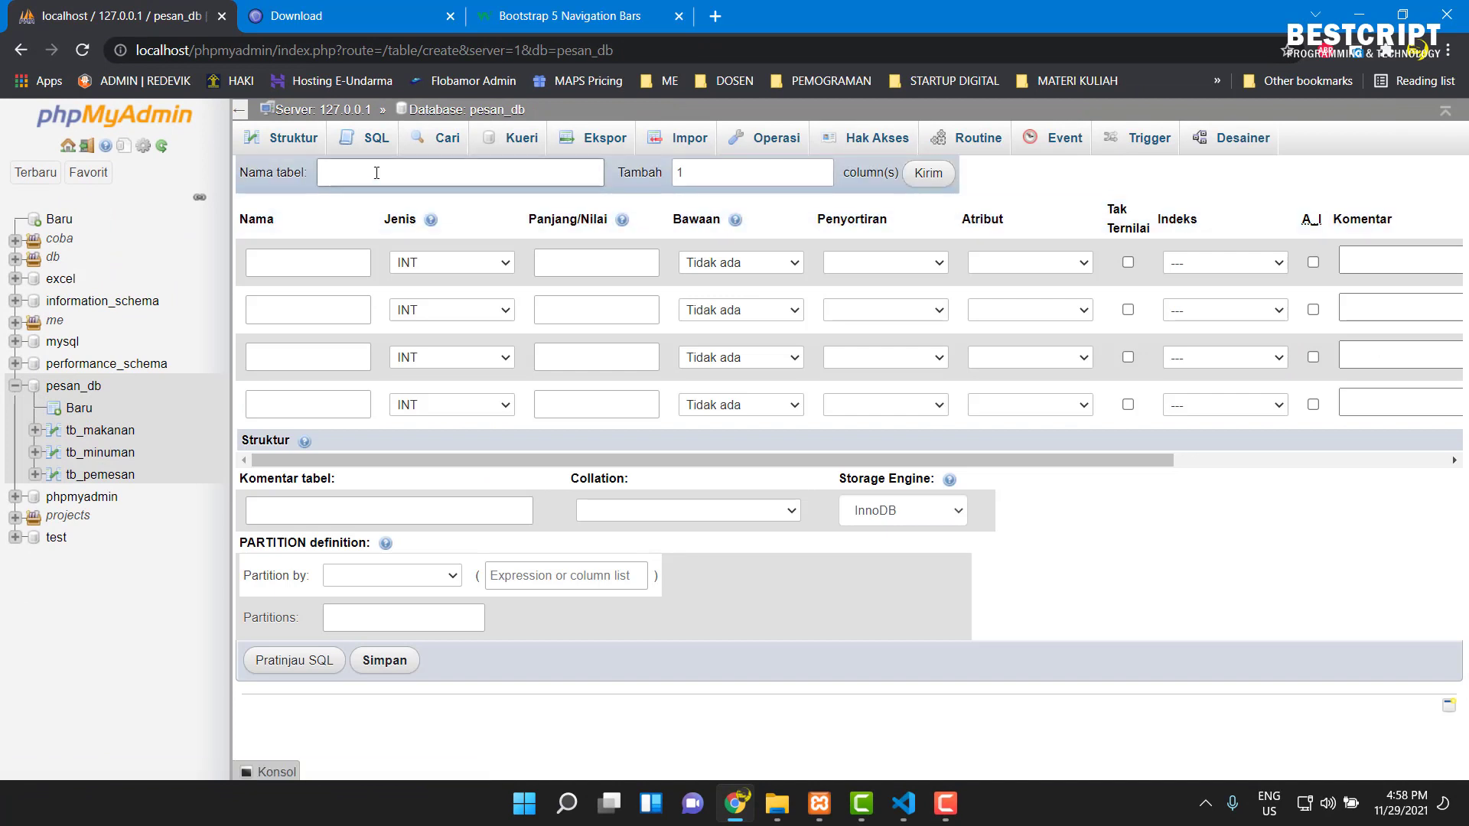
left_click(377, 173)
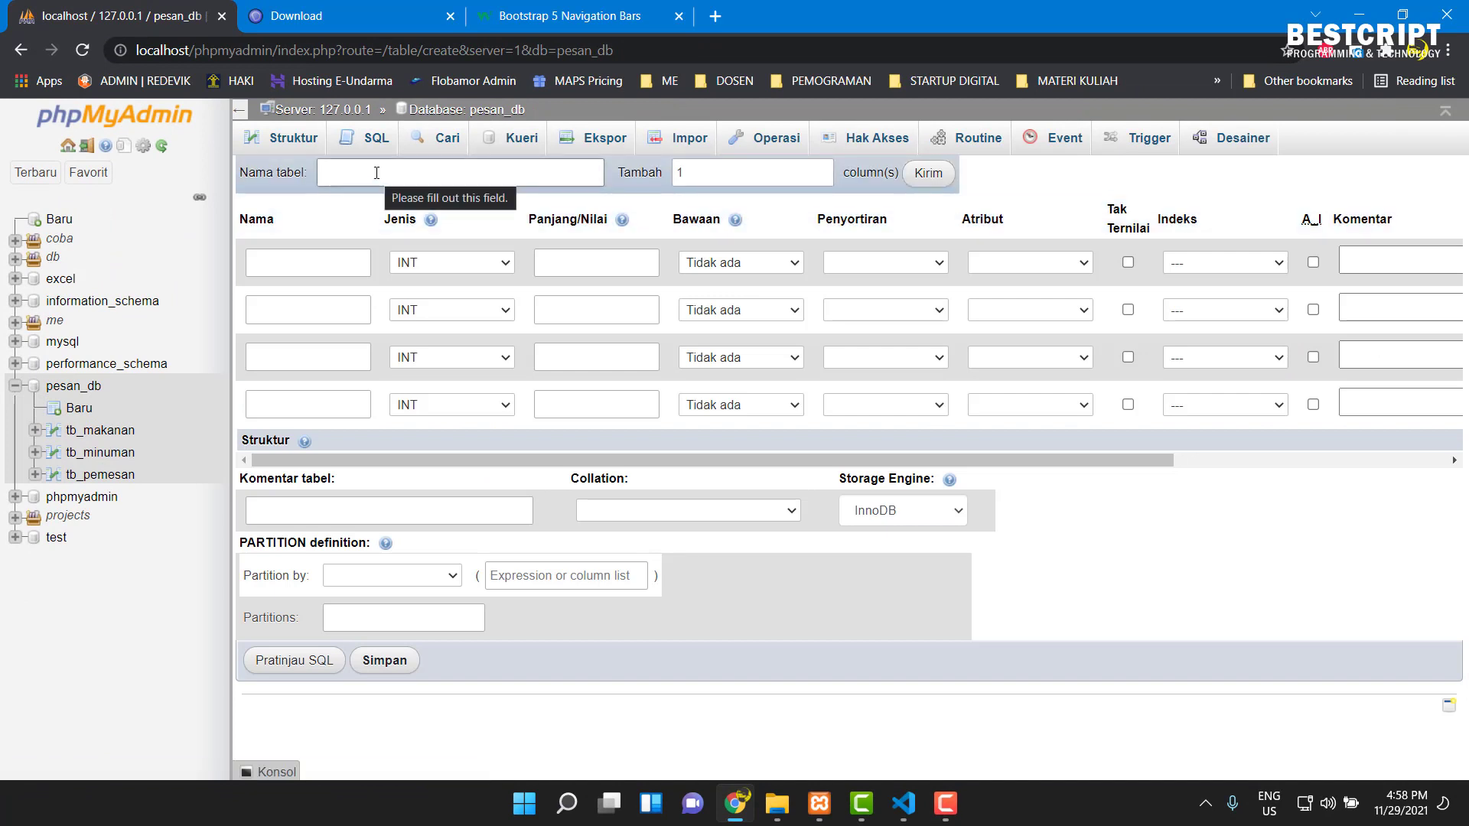
left_click(377, 172)
type("tb")
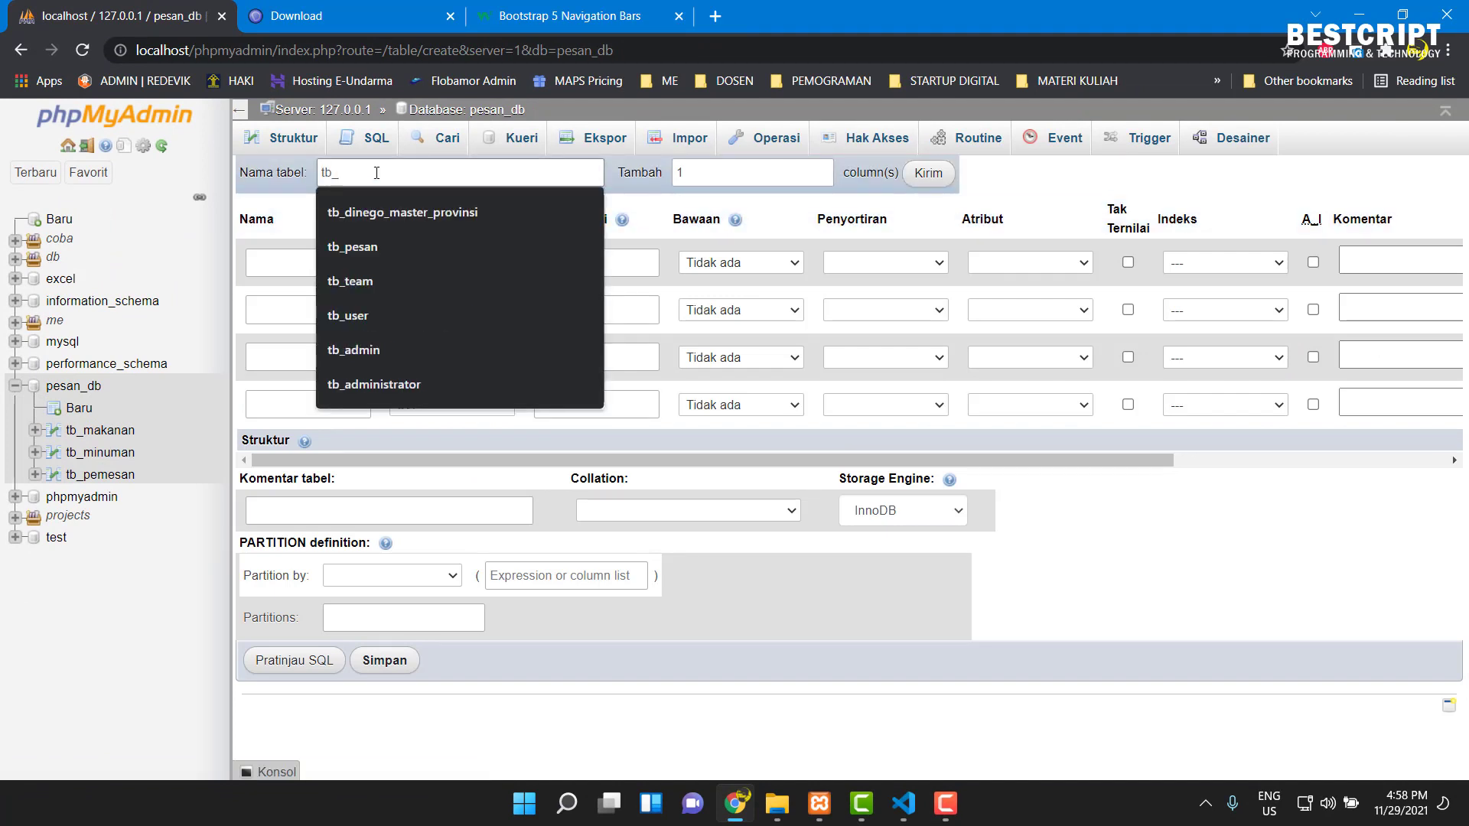
type("_pesanan")
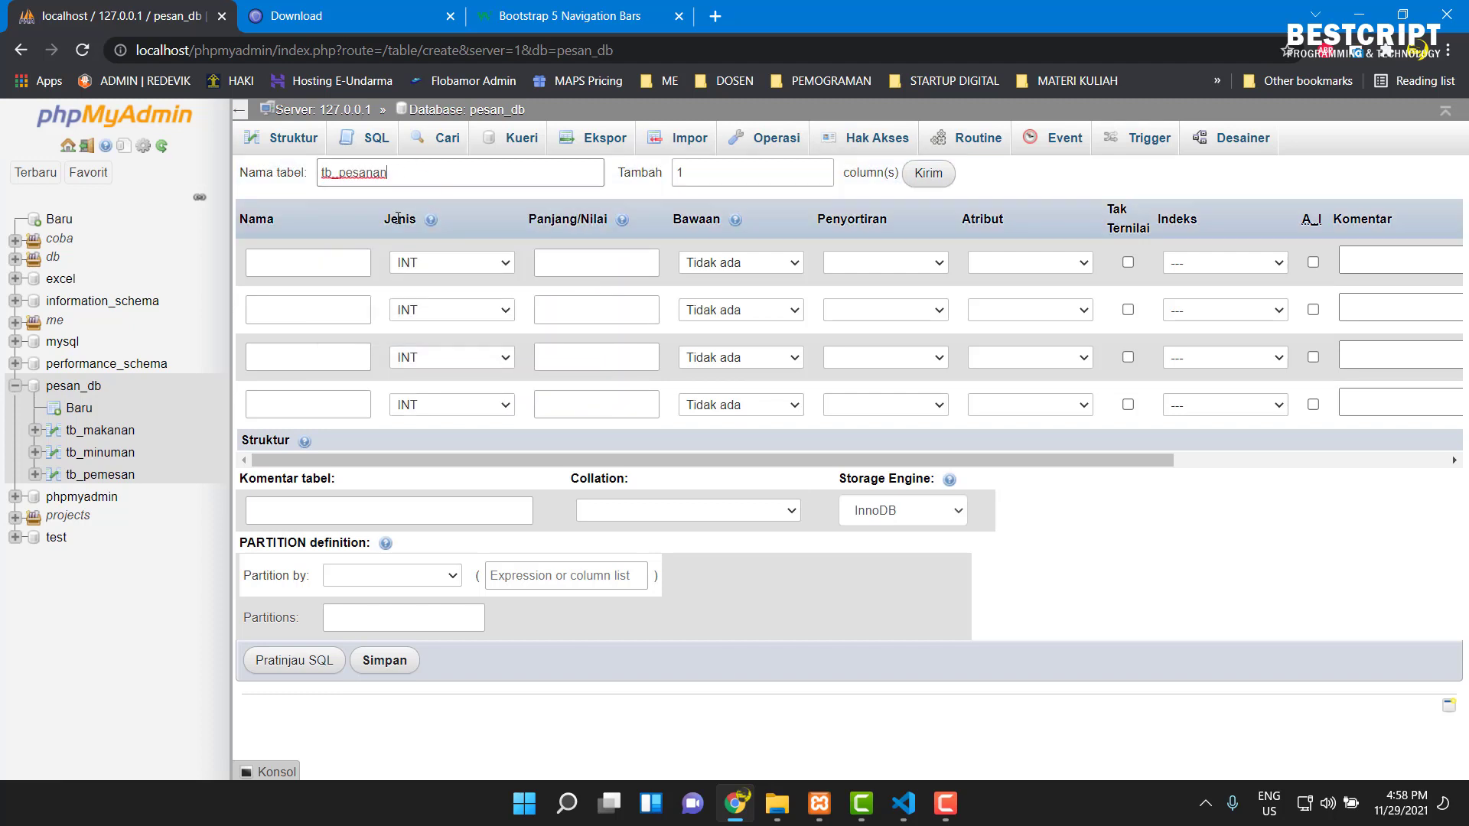
left_click(768, 168)
- Name the first column of tb_pesanan id_pesanan and make it an auto-increment primary key
left_click(302, 264)
type("id")
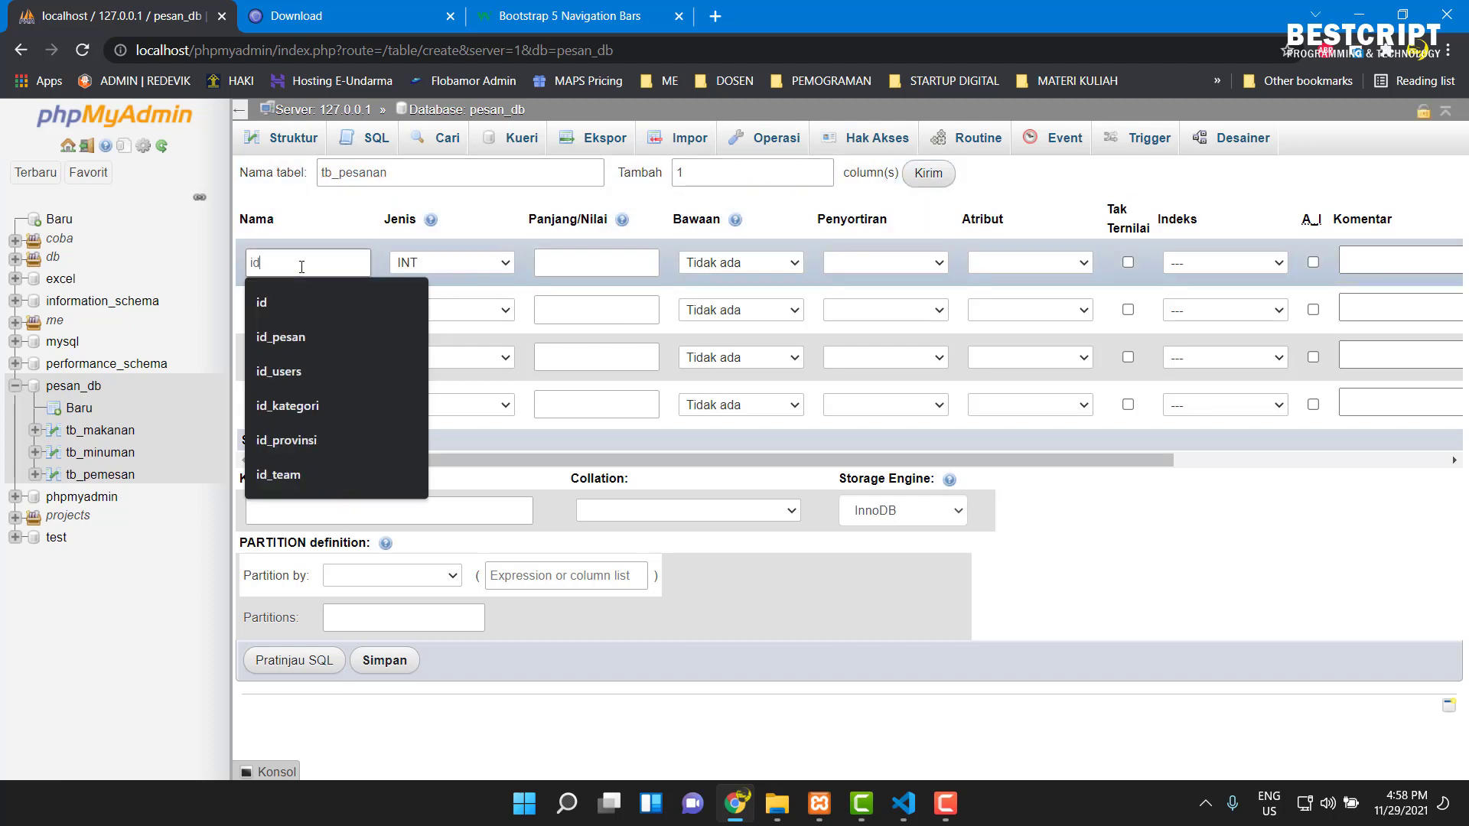
type("_pesanan")
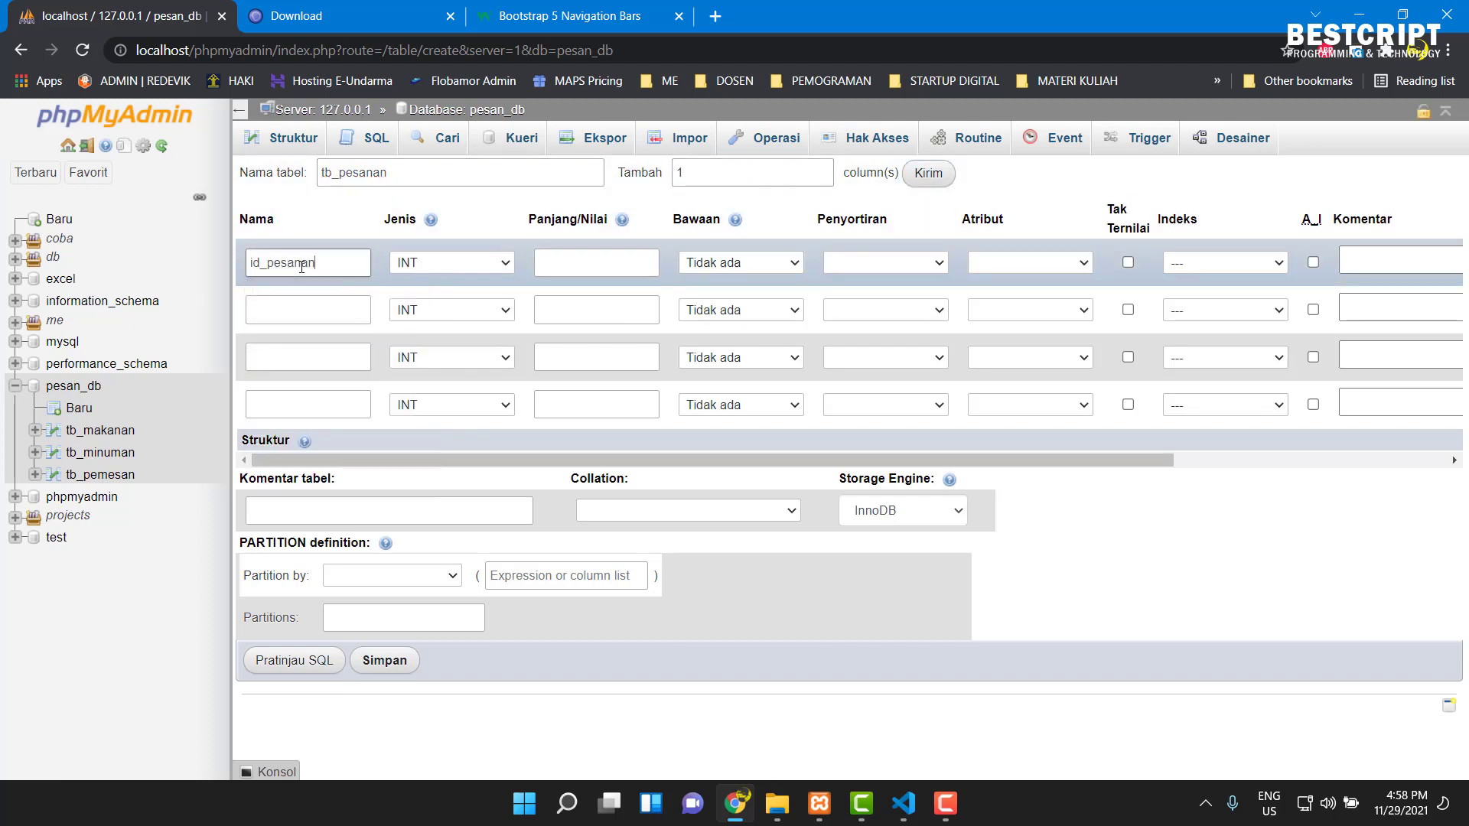
key("Tab")
left_click(1313, 263)
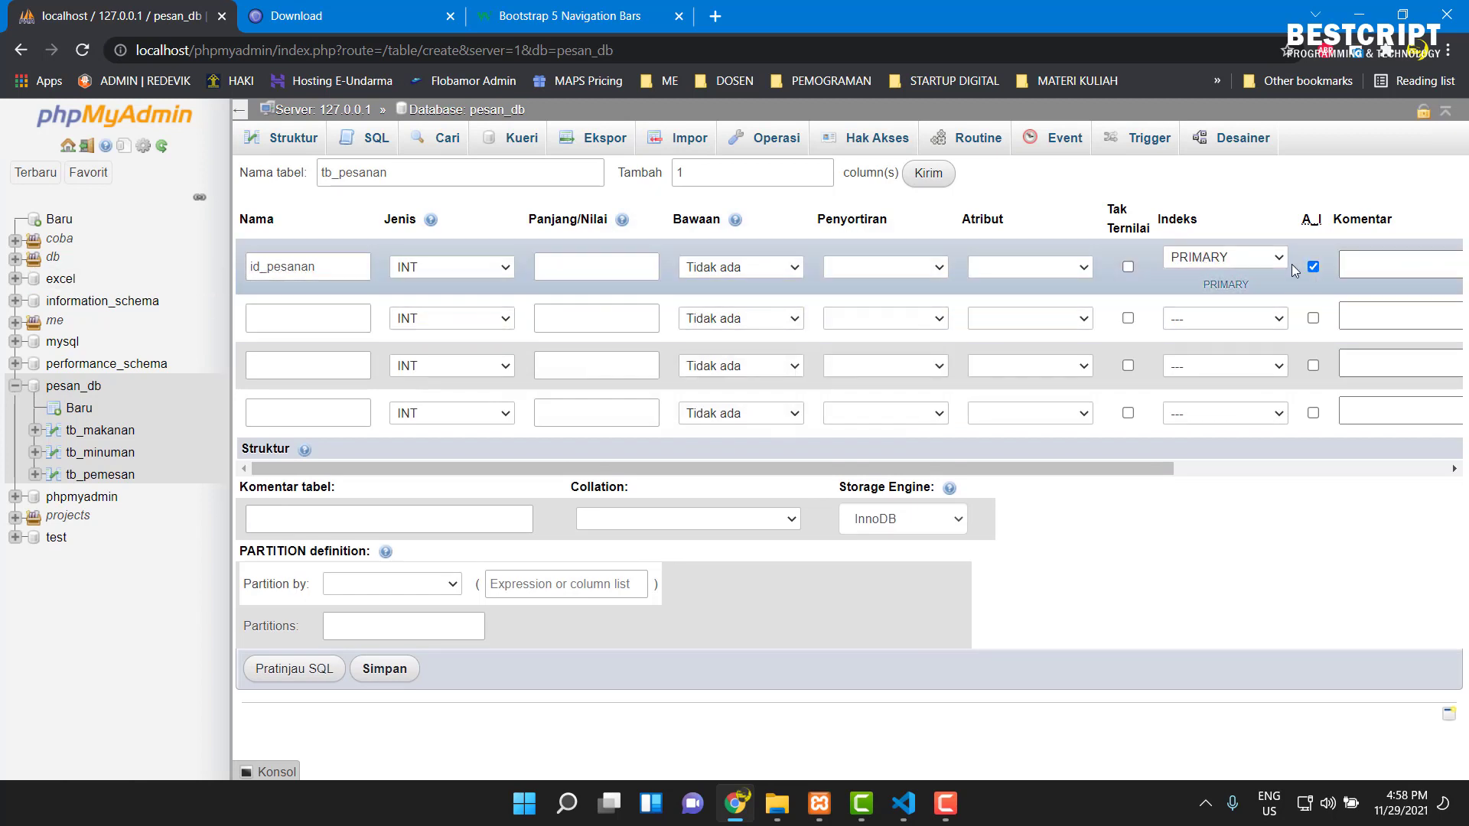
- Name the second column kode_pesan and the third column id_pemesan
left_click(301, 313)
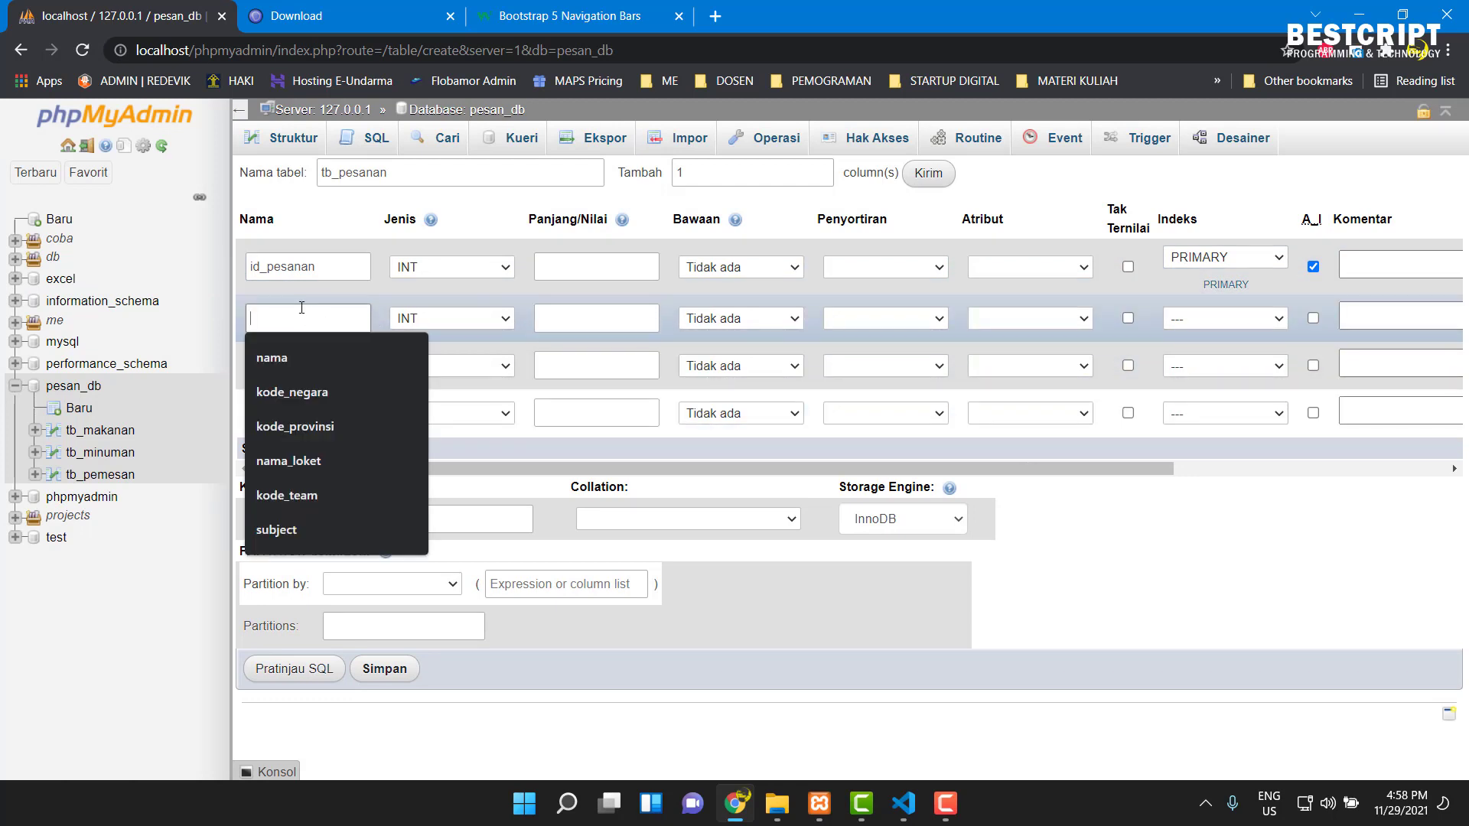
type("k")
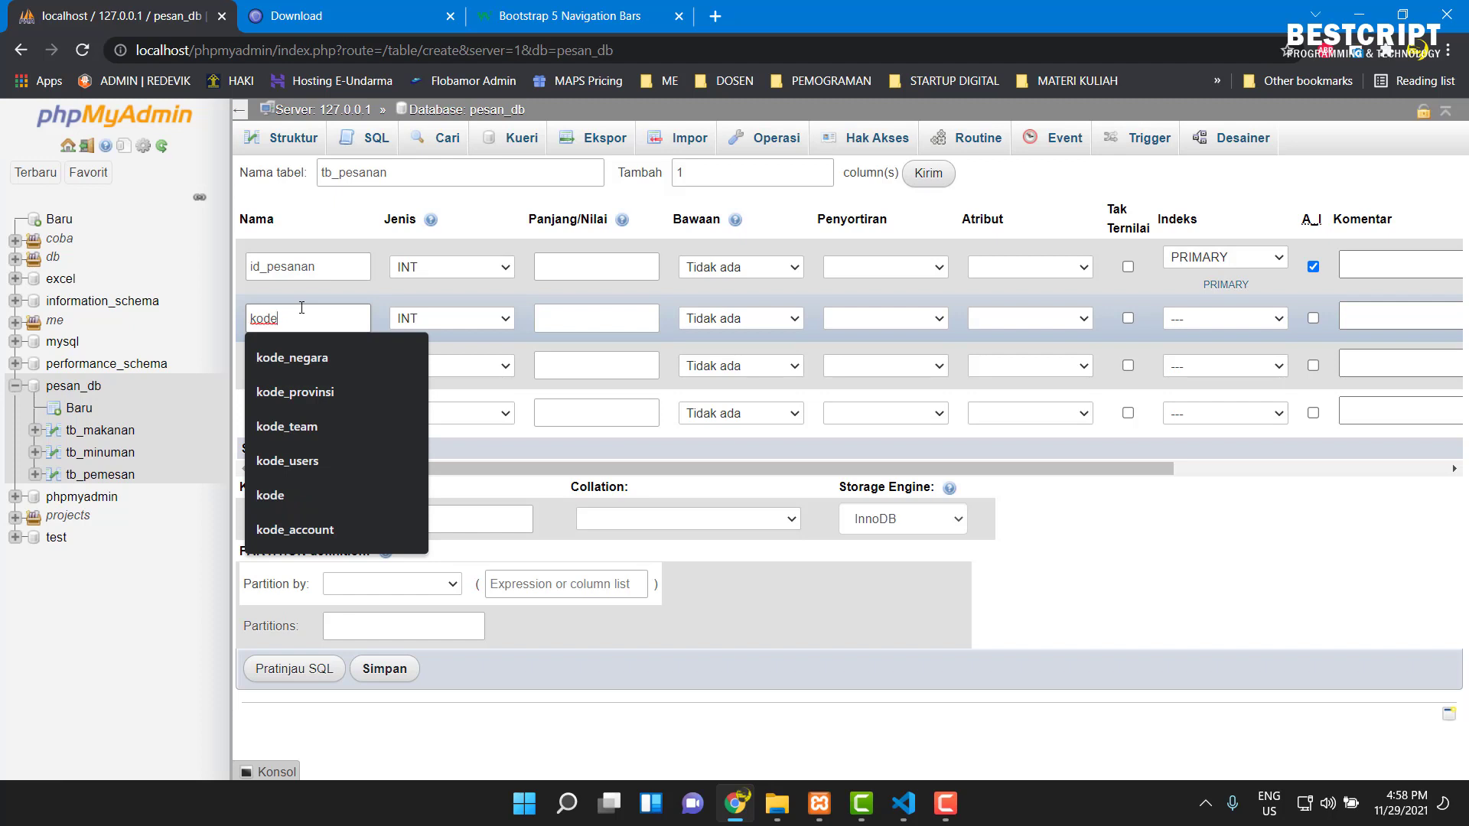
key("BackSpace")
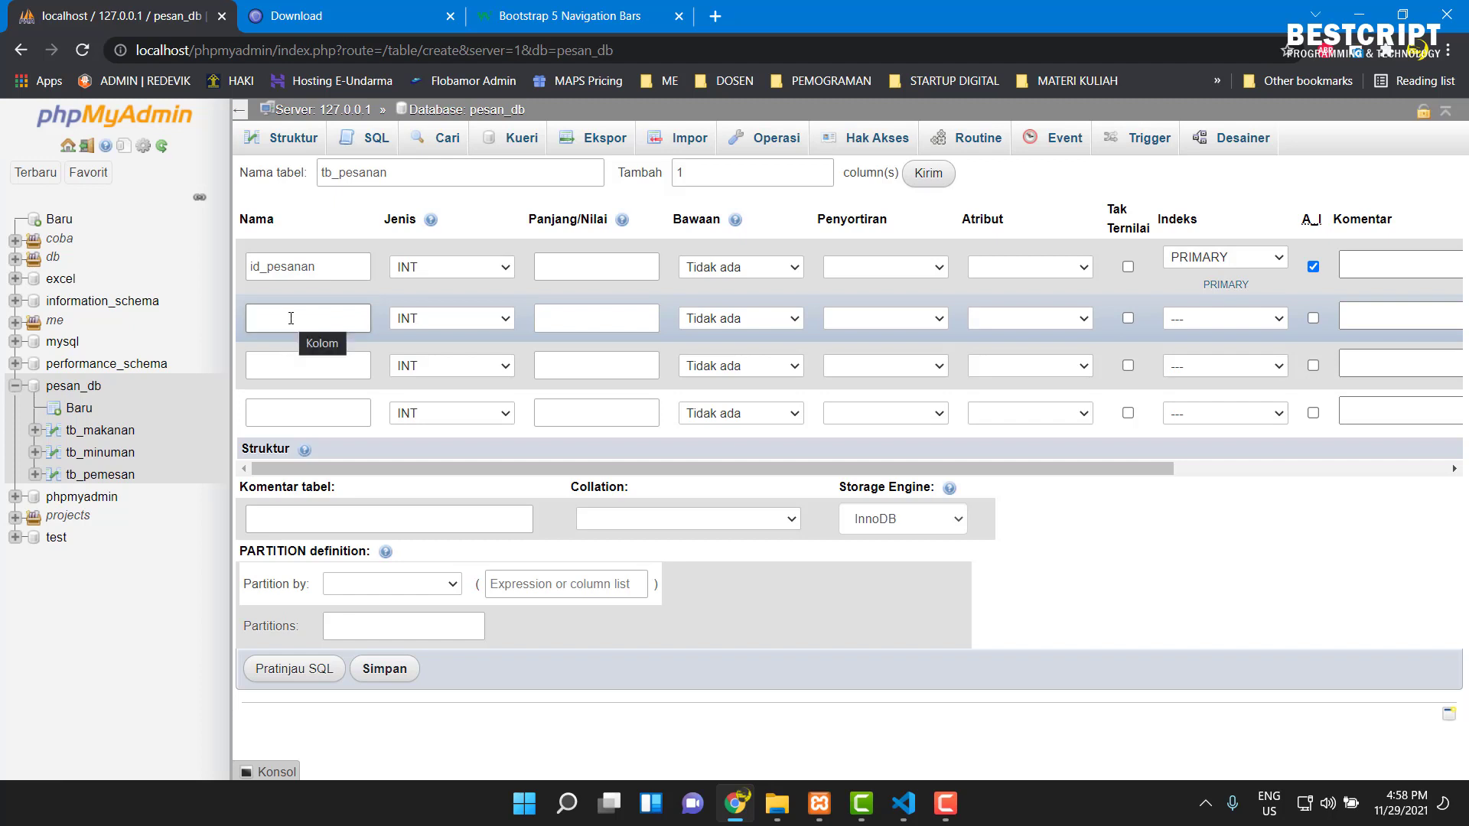
type("kode_pesan")
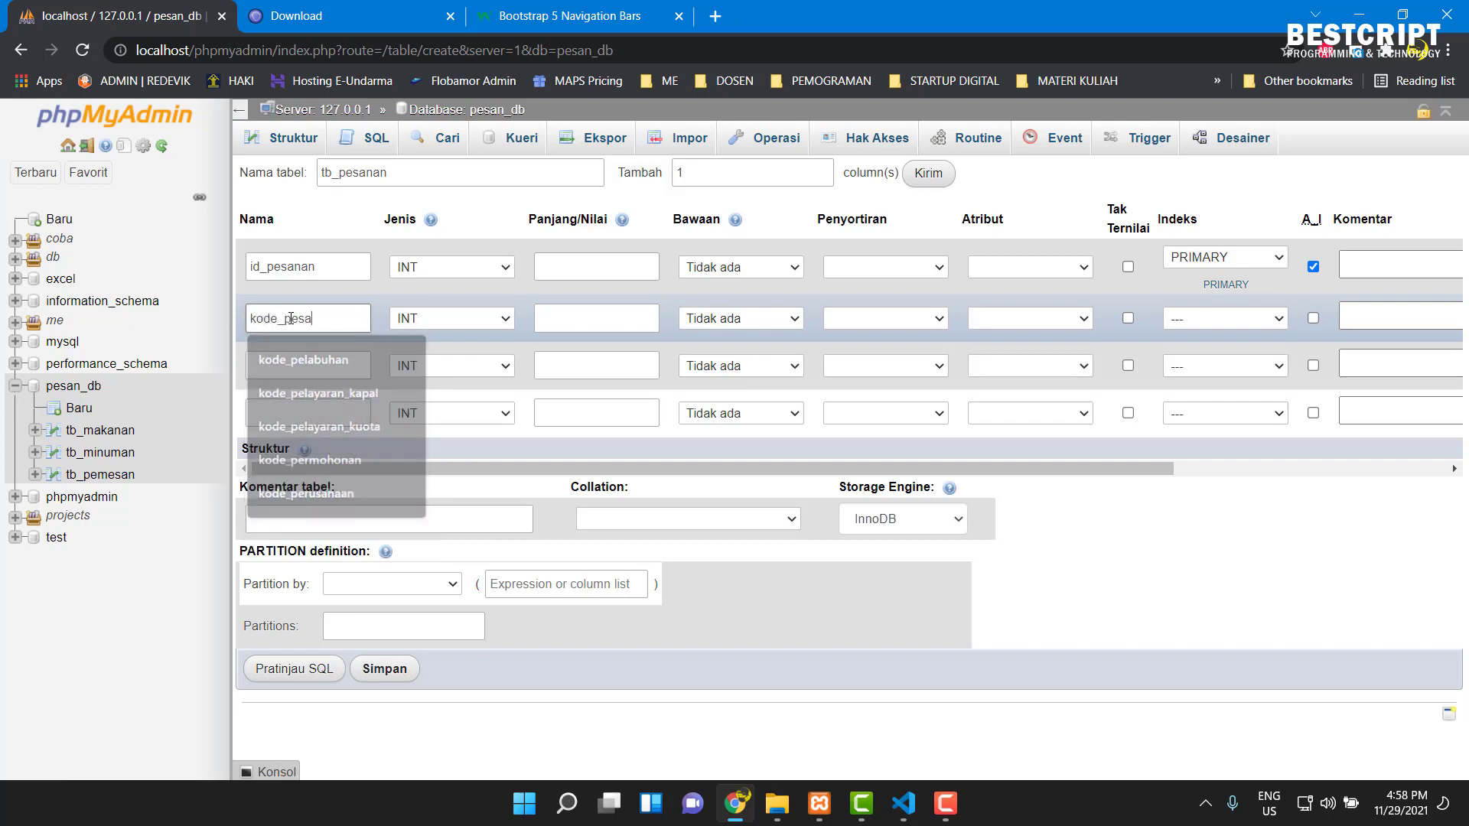
left_click(286, 362)
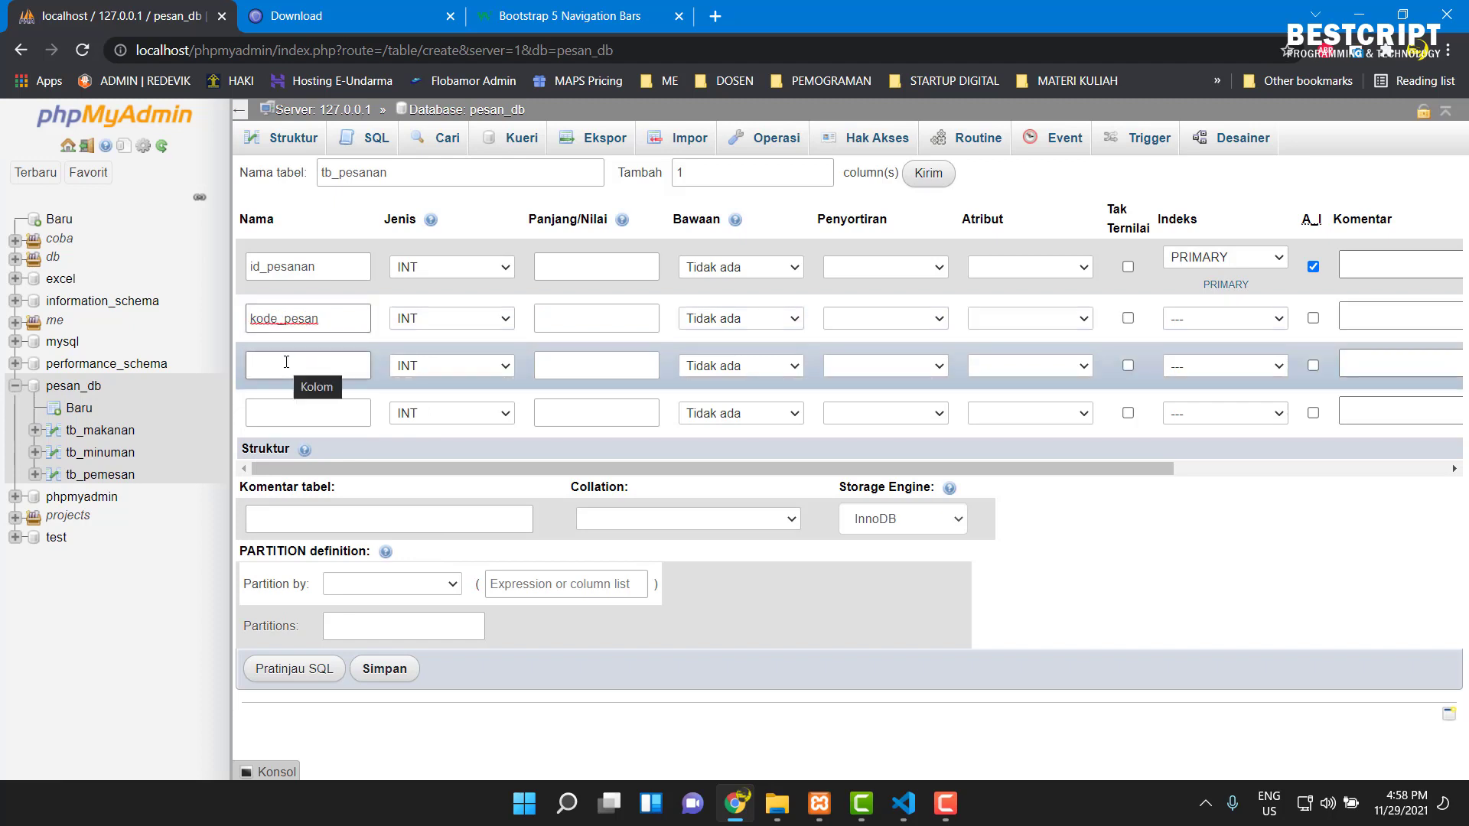
left_click(284, 365)
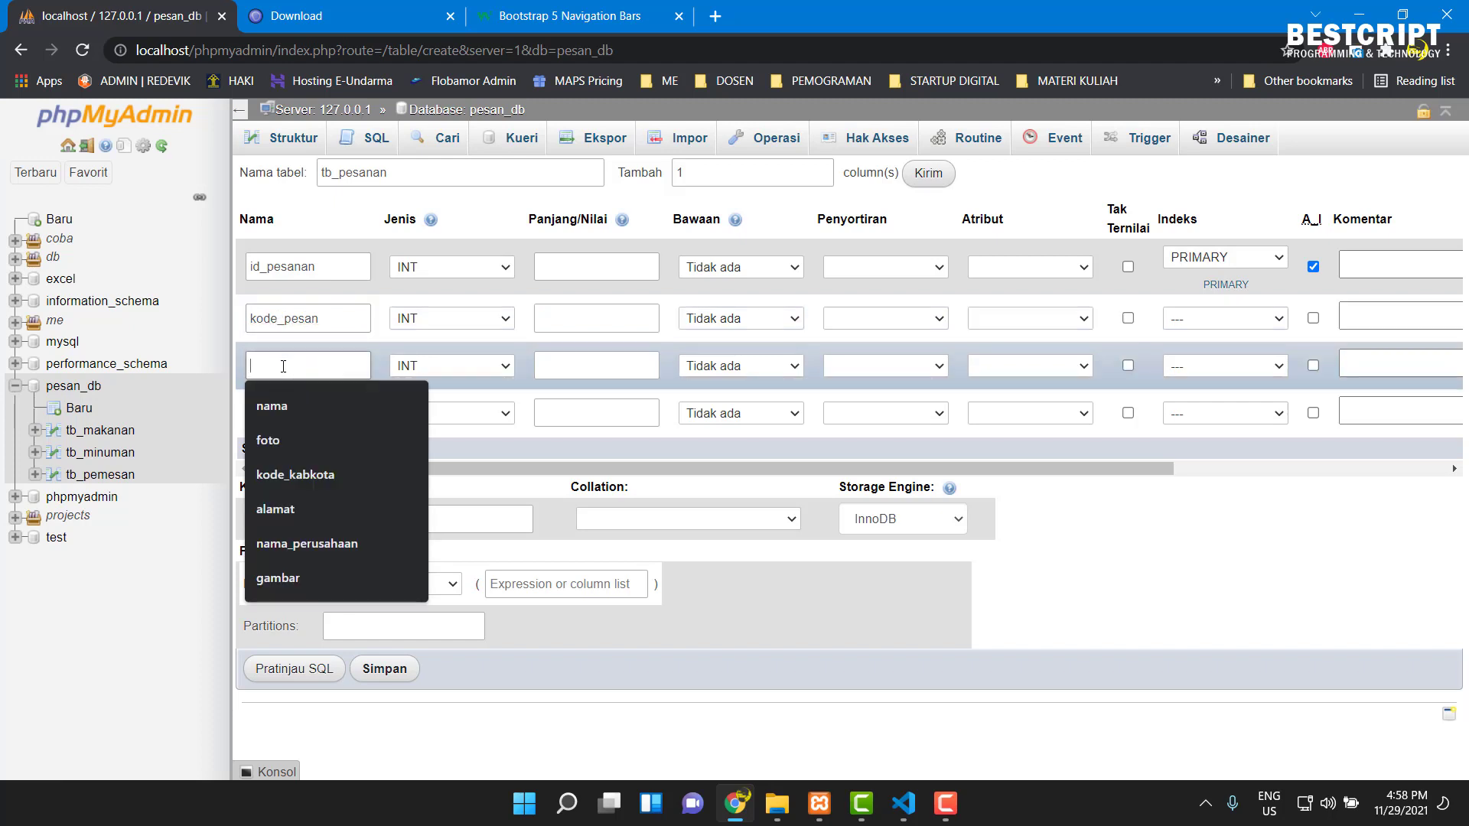
type("id_pene")
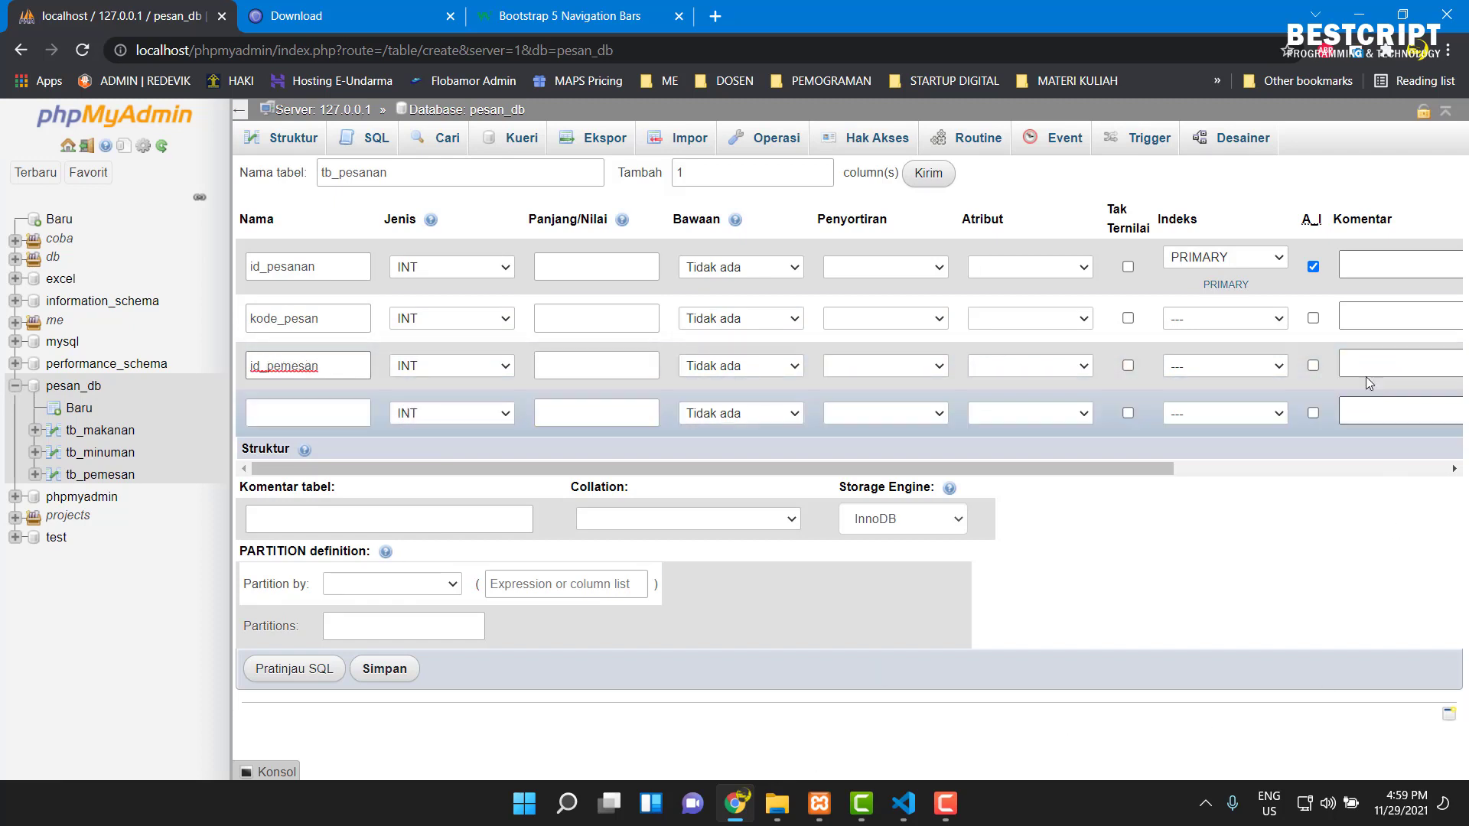
- Set the kode_pesan column to type VARCHAR with length 30
key("ctrl+minus")
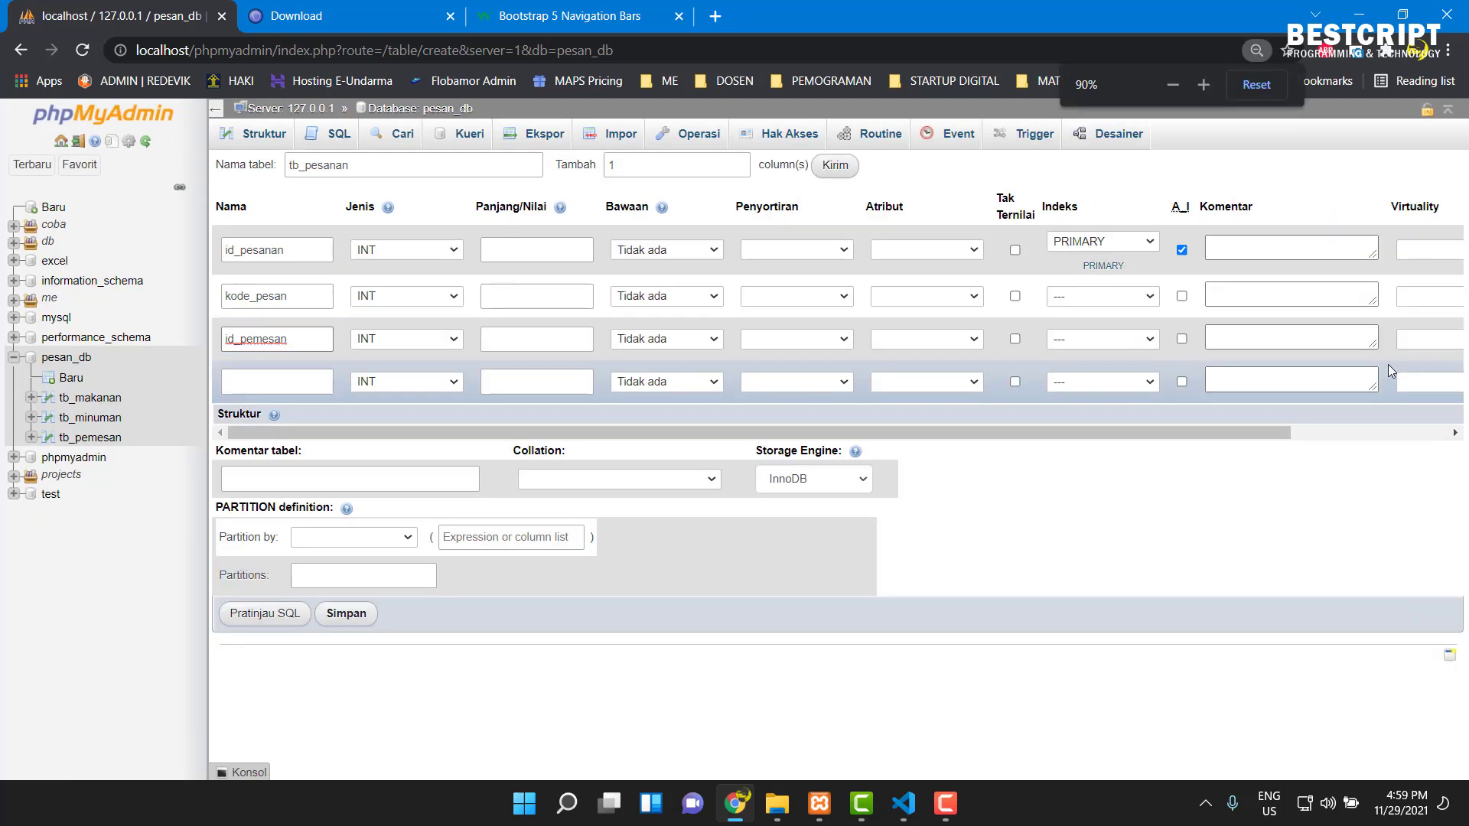
left_click_drag(1270, 432, 1068, 434)
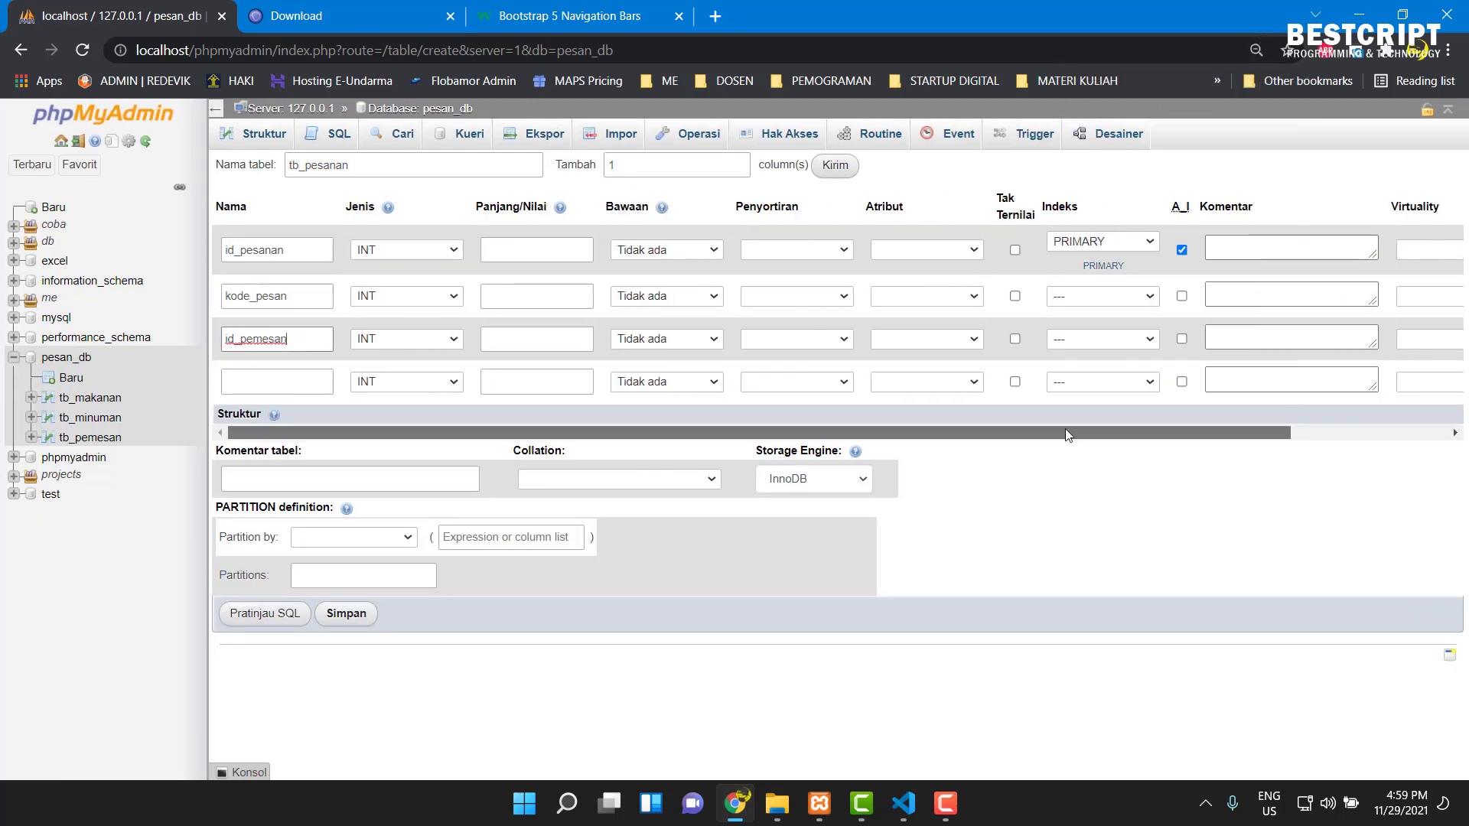
key("ctrl+plus")
key("ctrl+plus")
key("ctrl+plus")
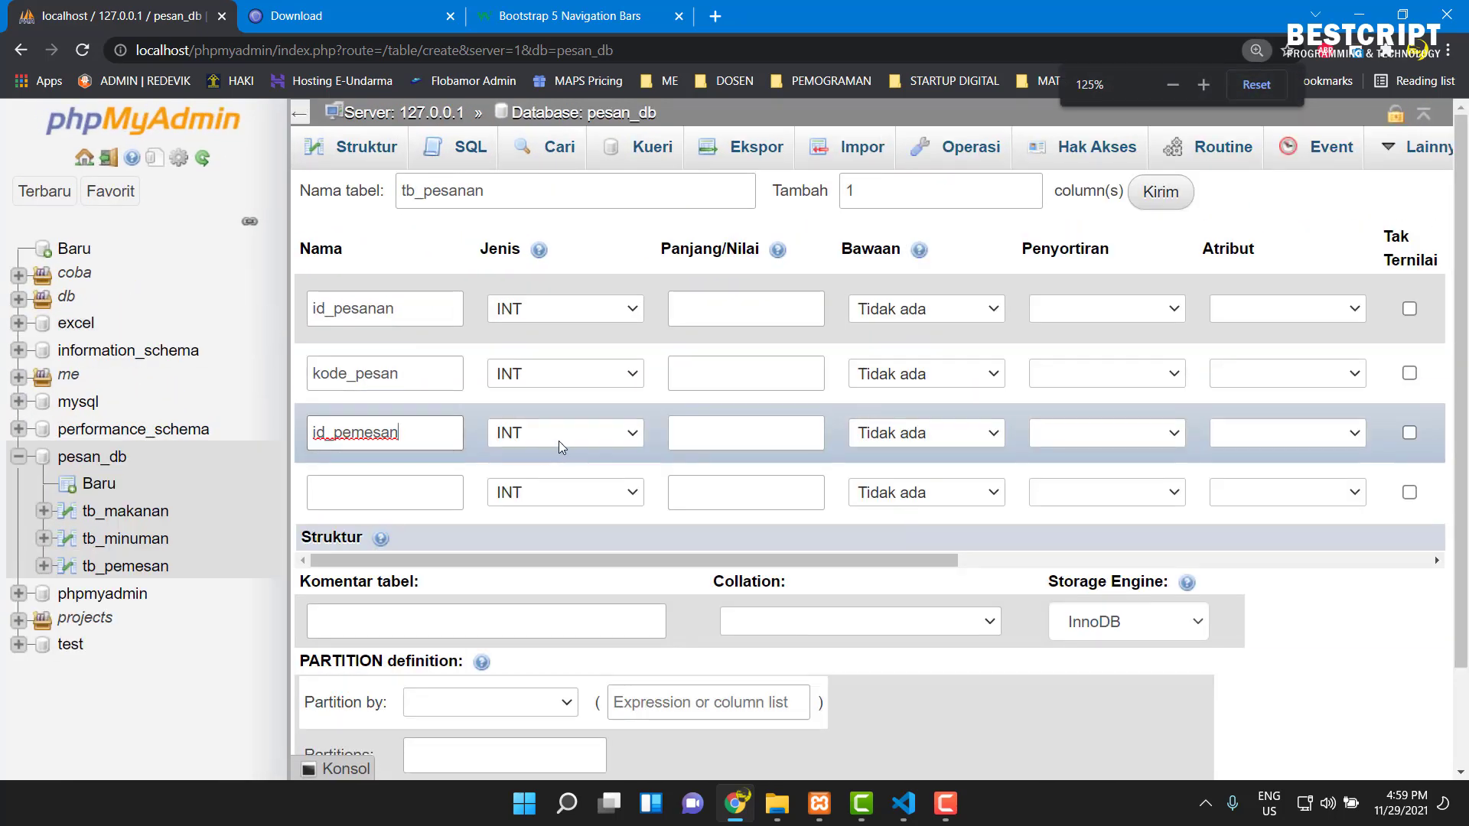
left_click(553, 375)
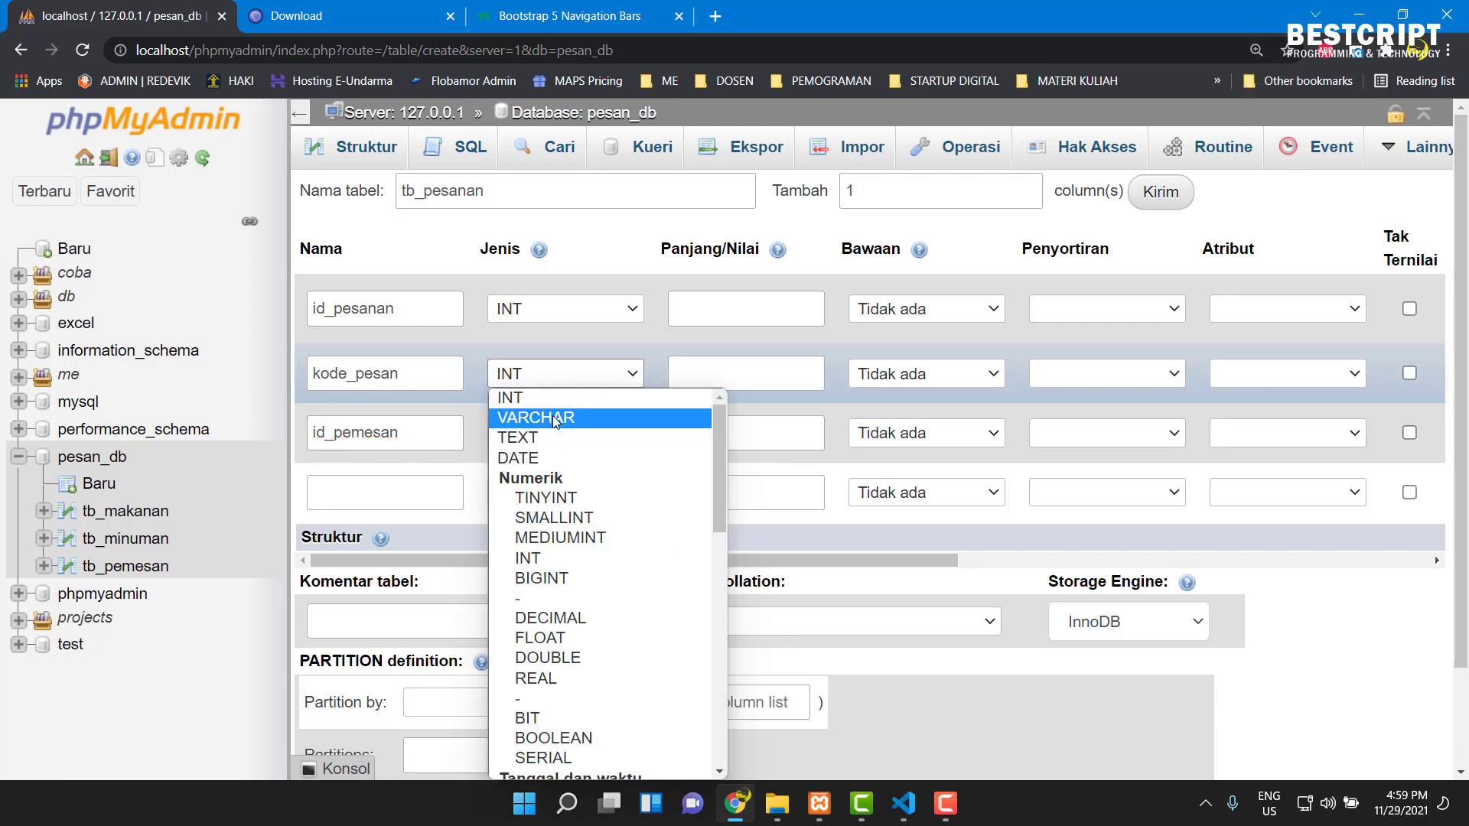
left_click(556, 419)
left_click(725, 374)
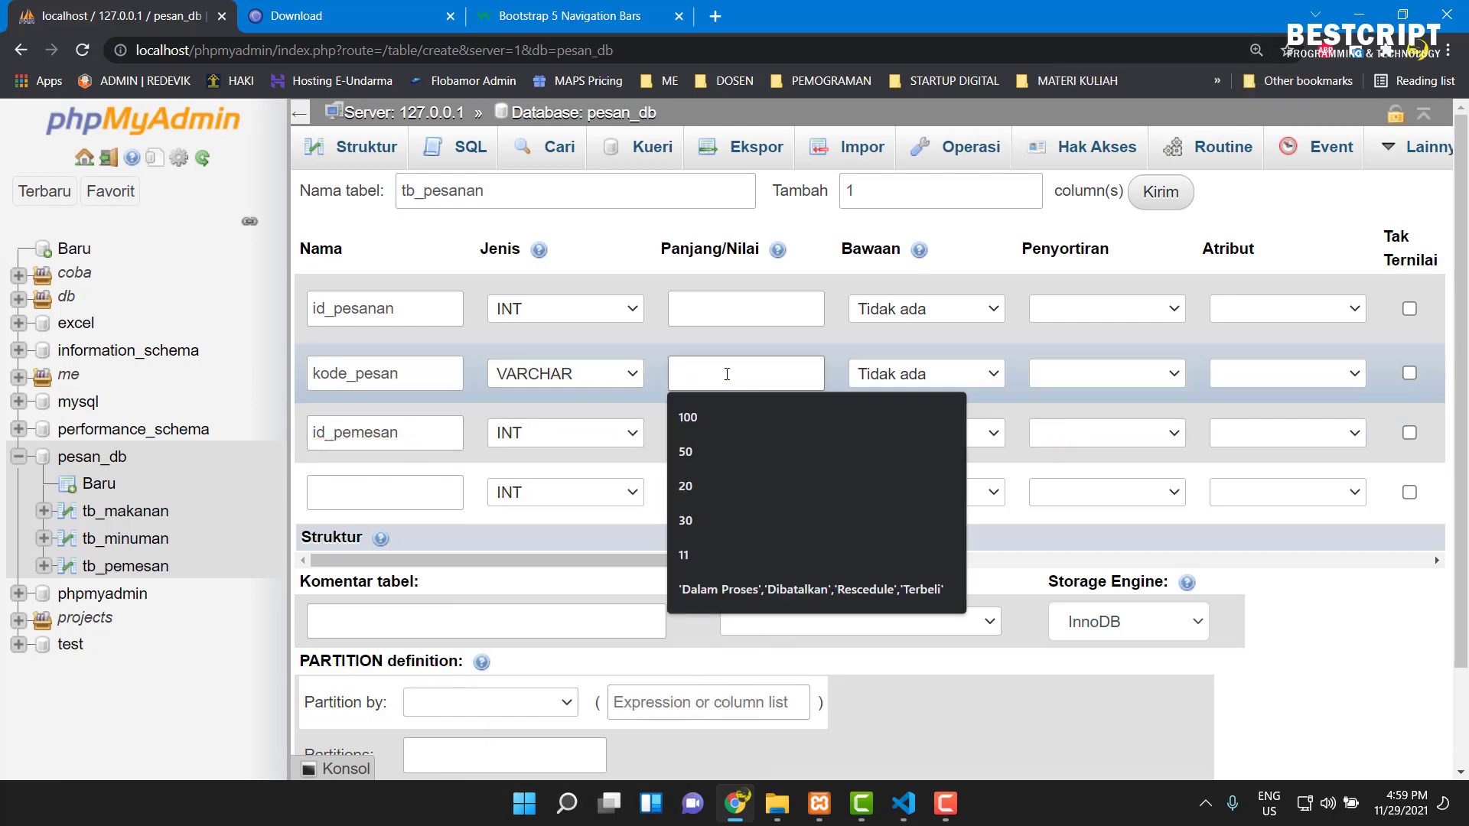
type("30")
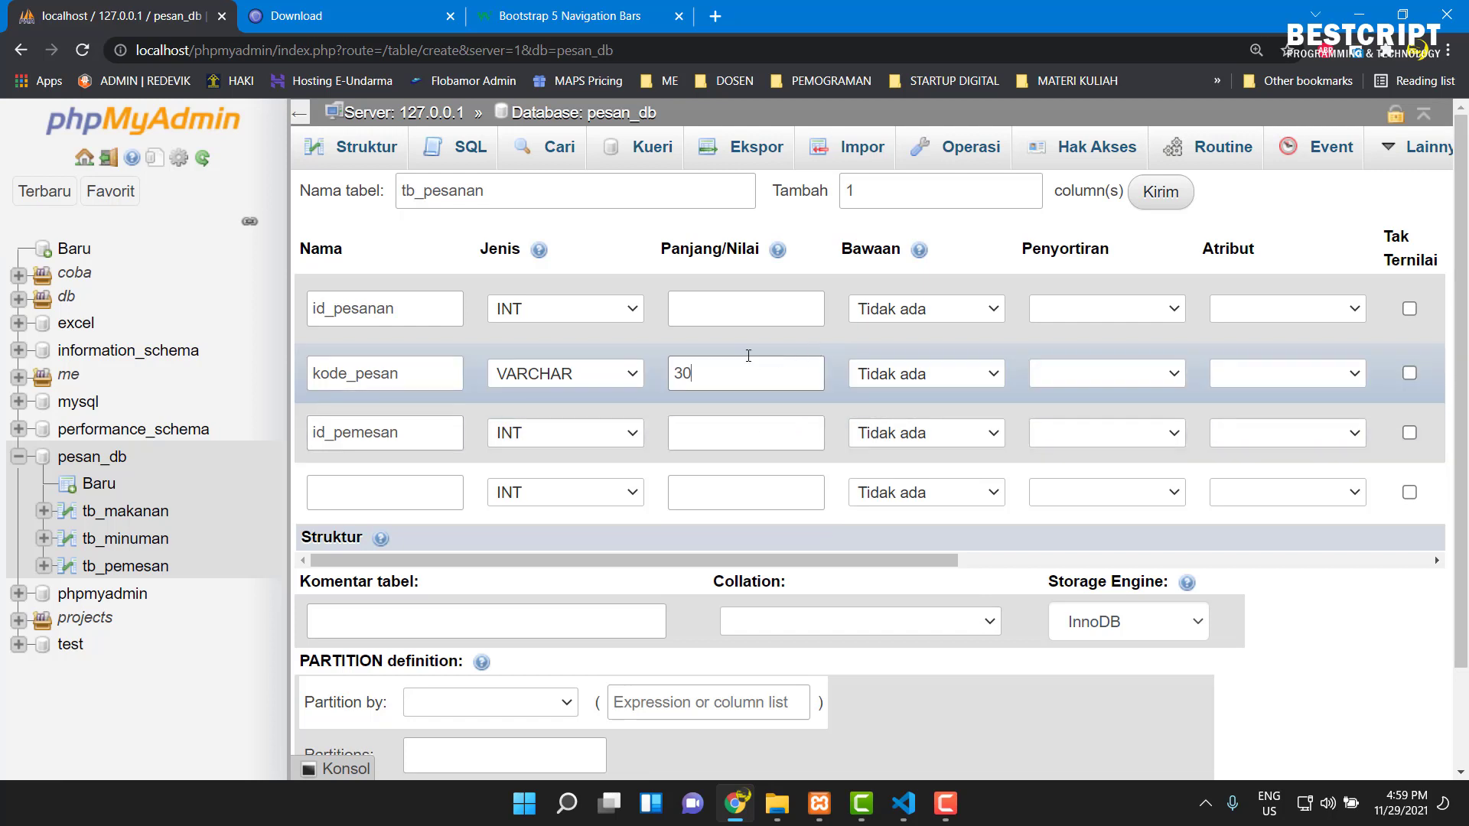
- Set the id_pemesan column to type VARCHAR with length 10
left_click(561, 433)
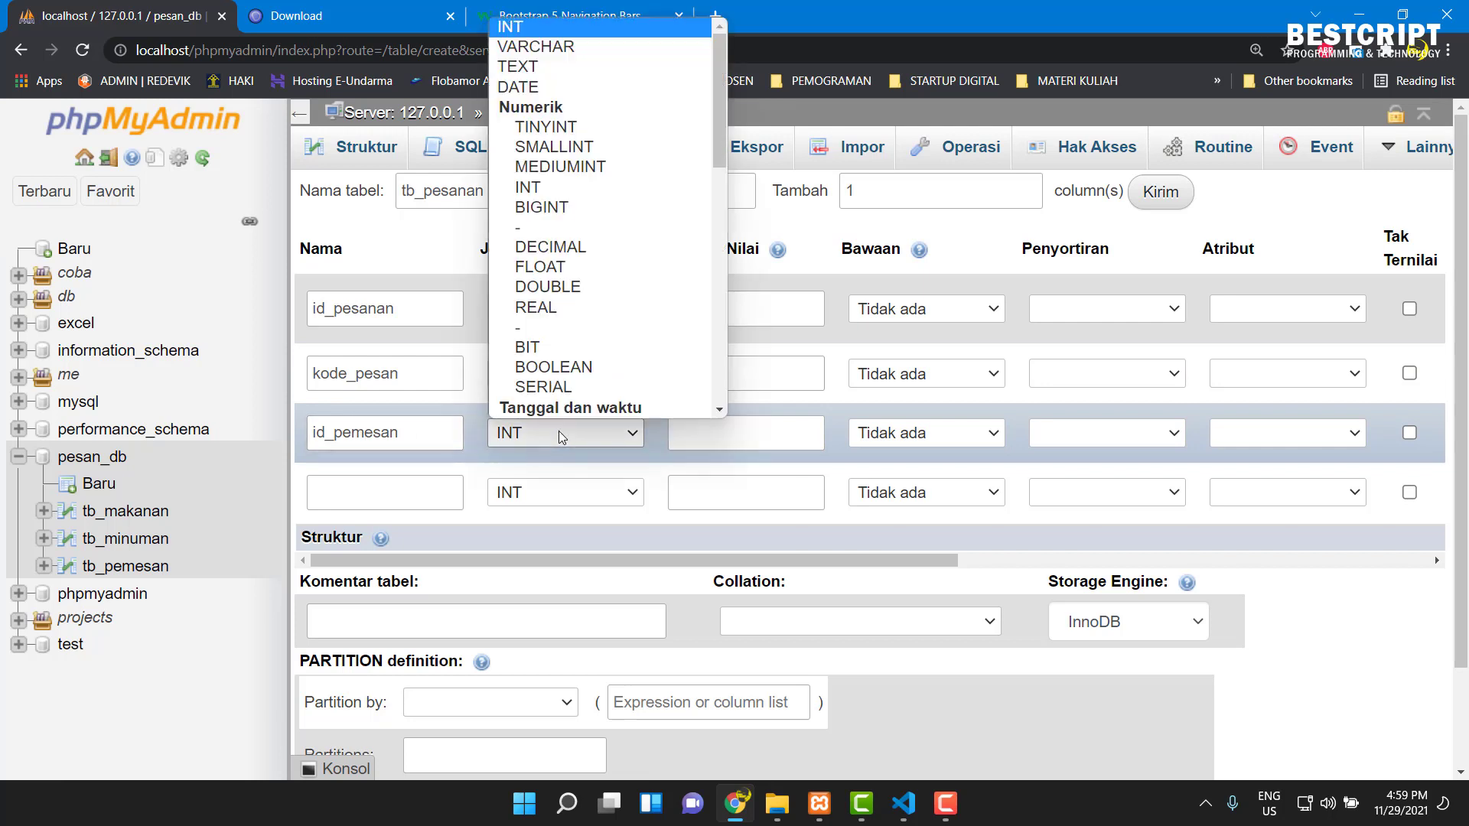
left_click(581, 49)
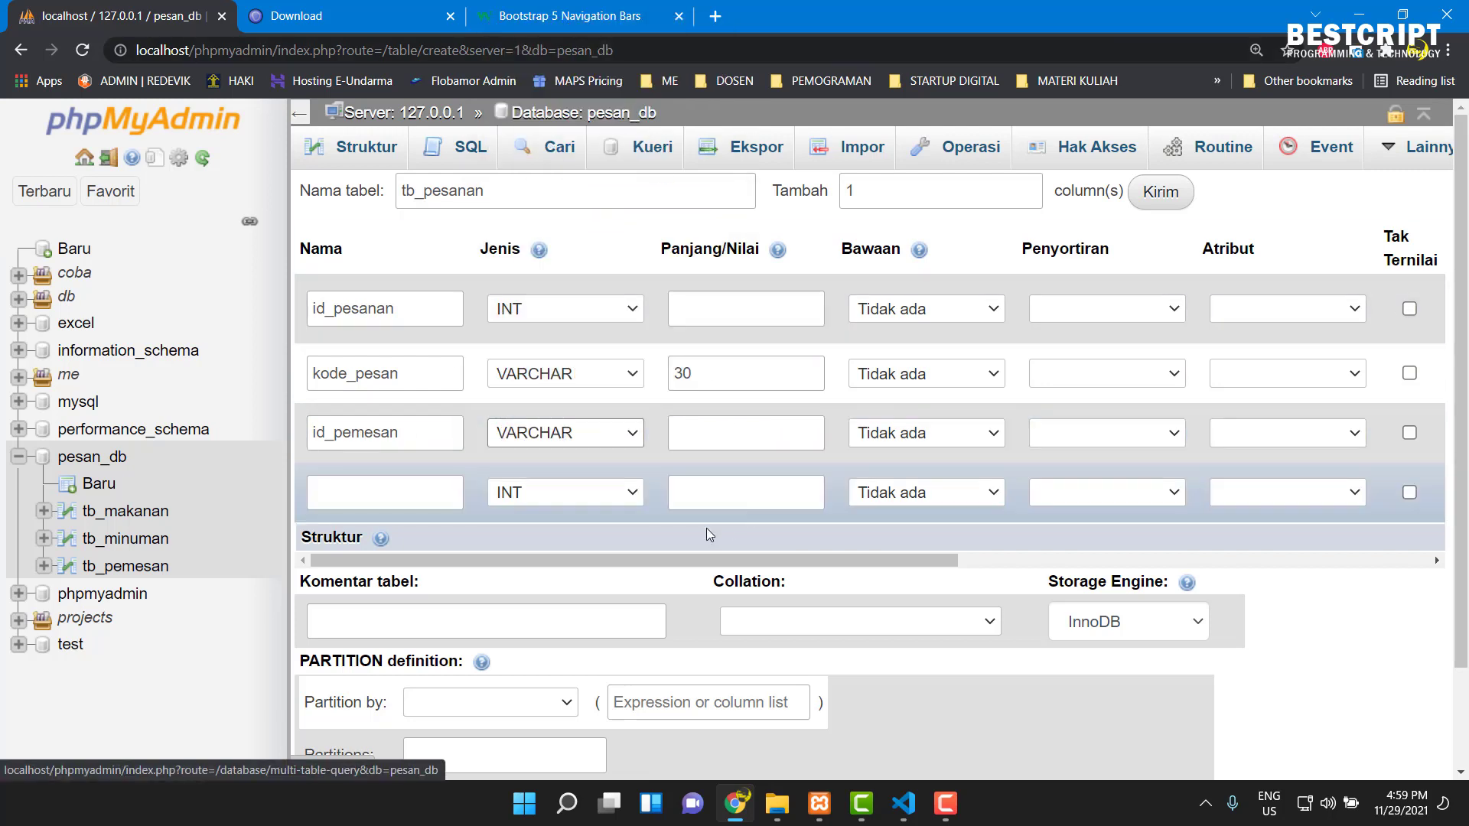
left_click(737, 446)
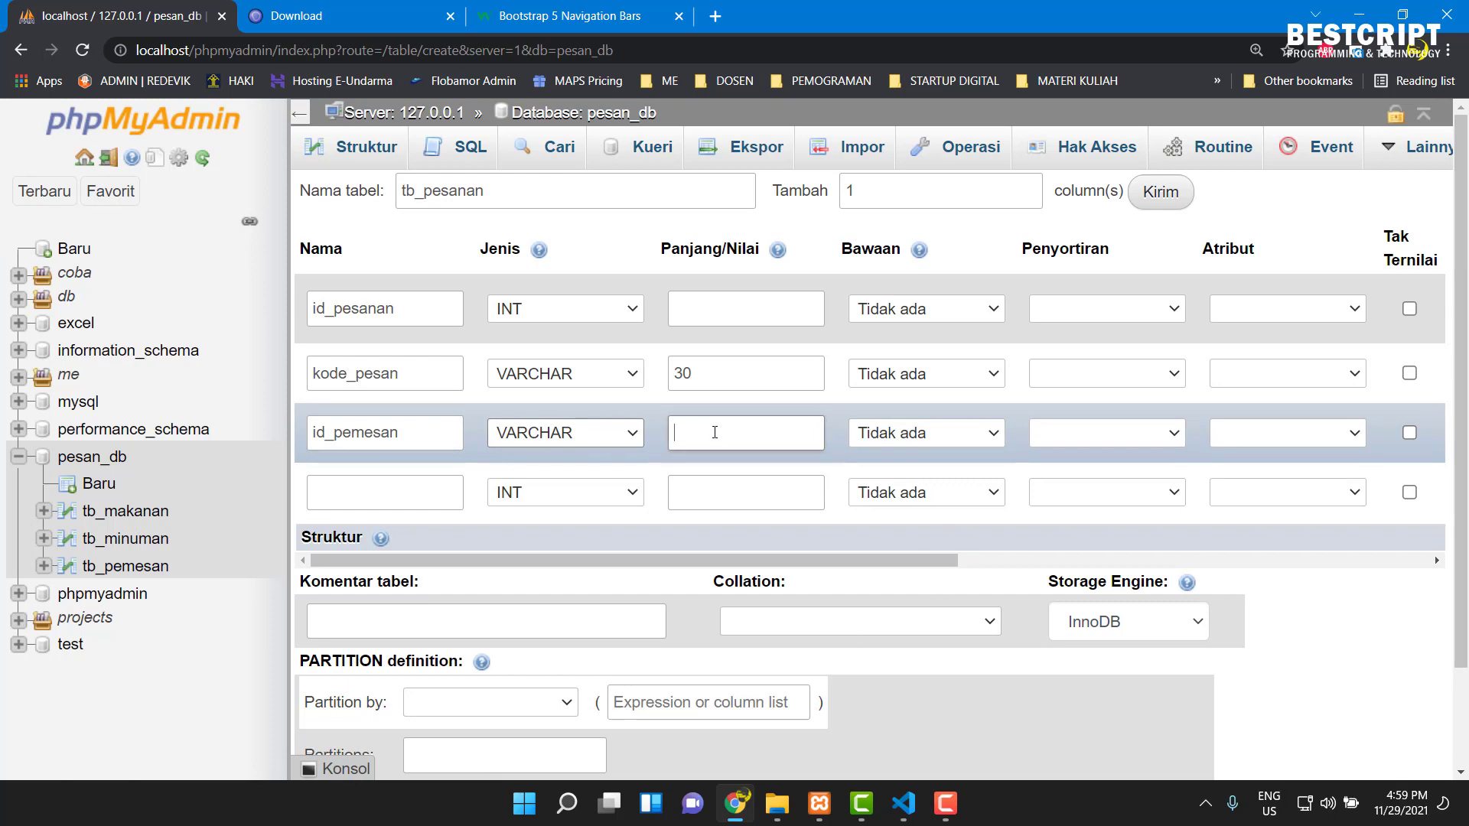
left_click(714, 433)
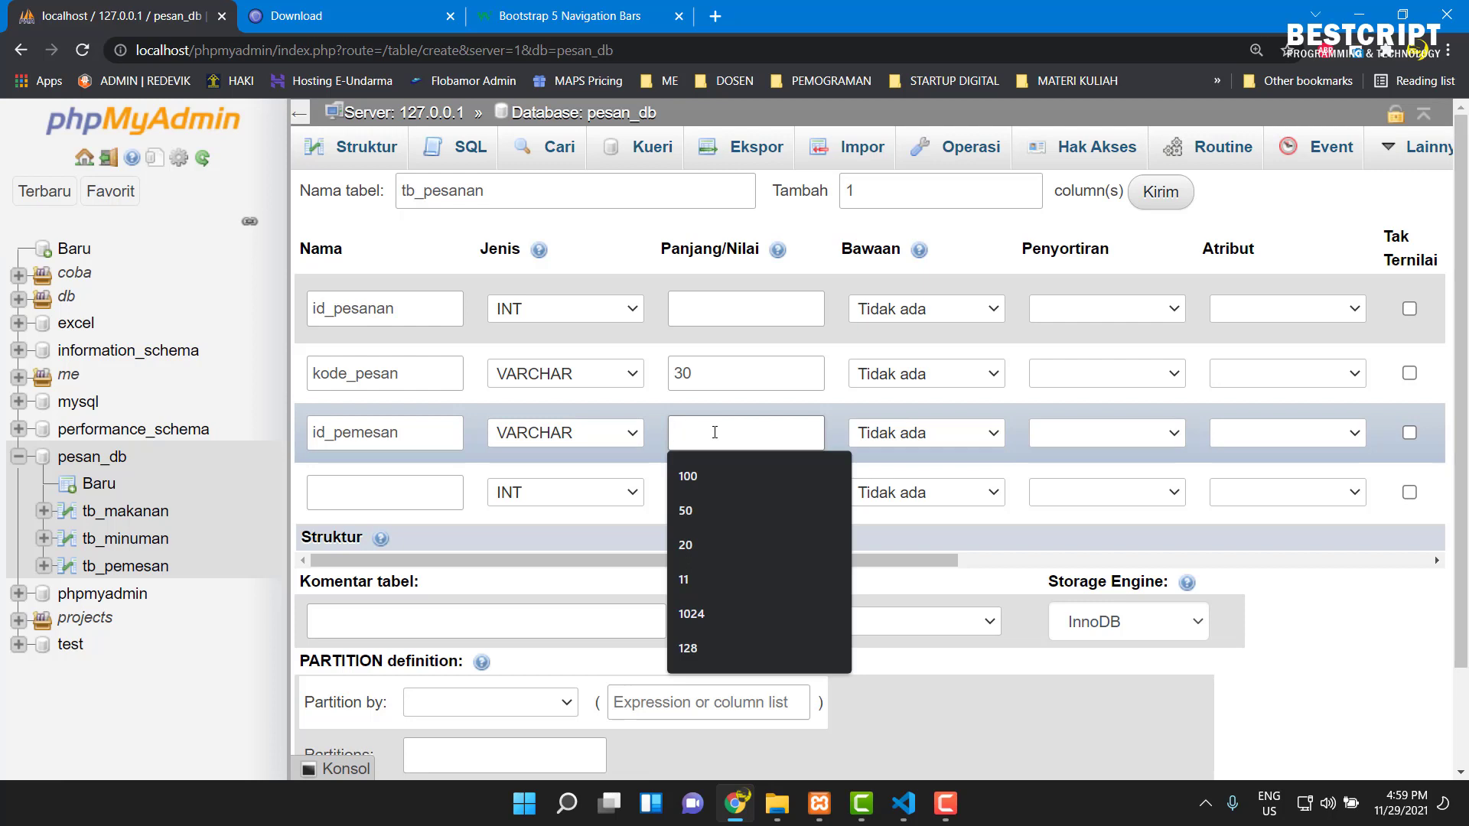
type("10")
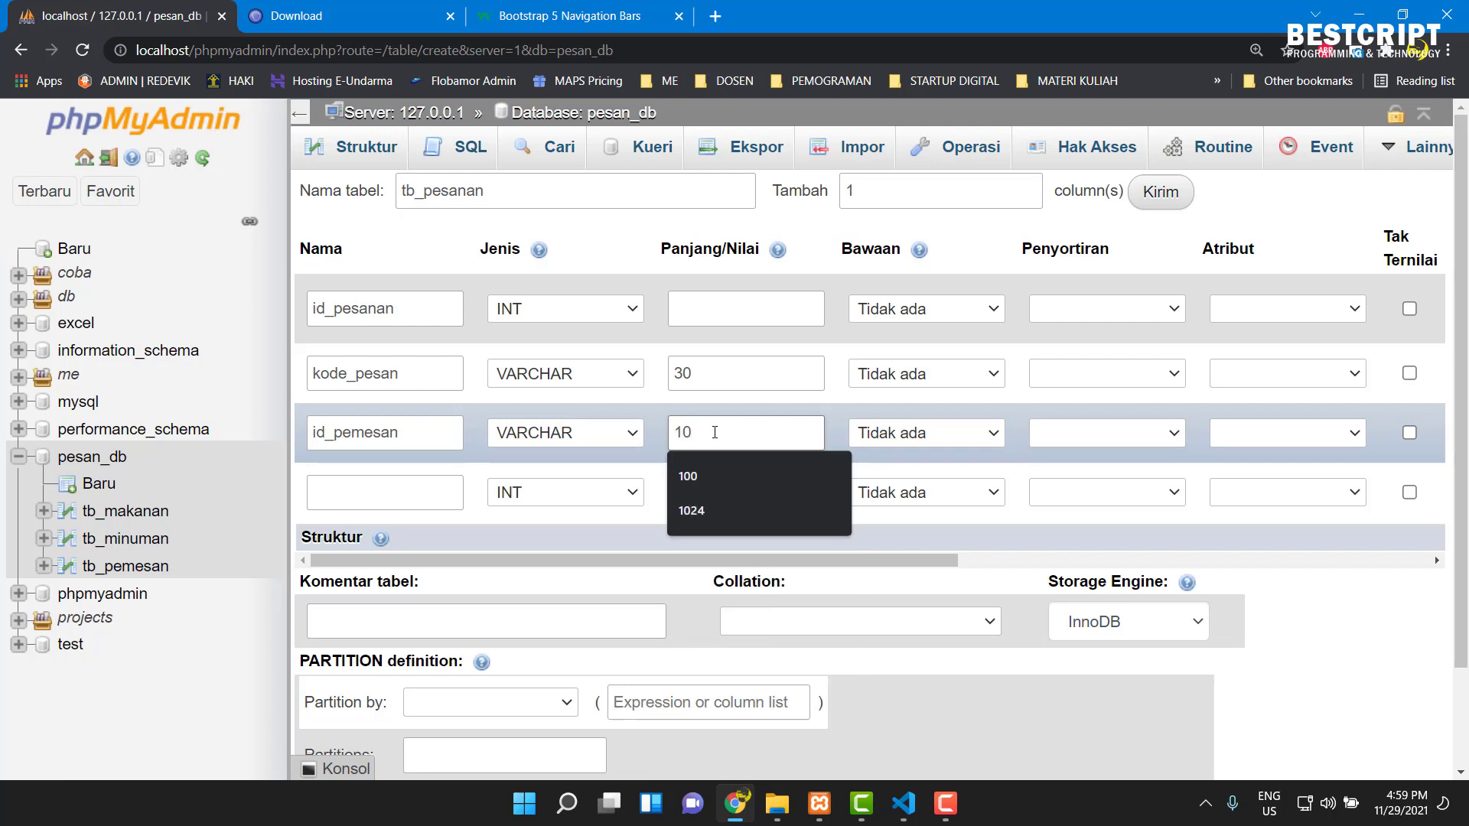
- Define the fourth column as id_makanan with type VARCHAR and length 10
left_click(360, 495)
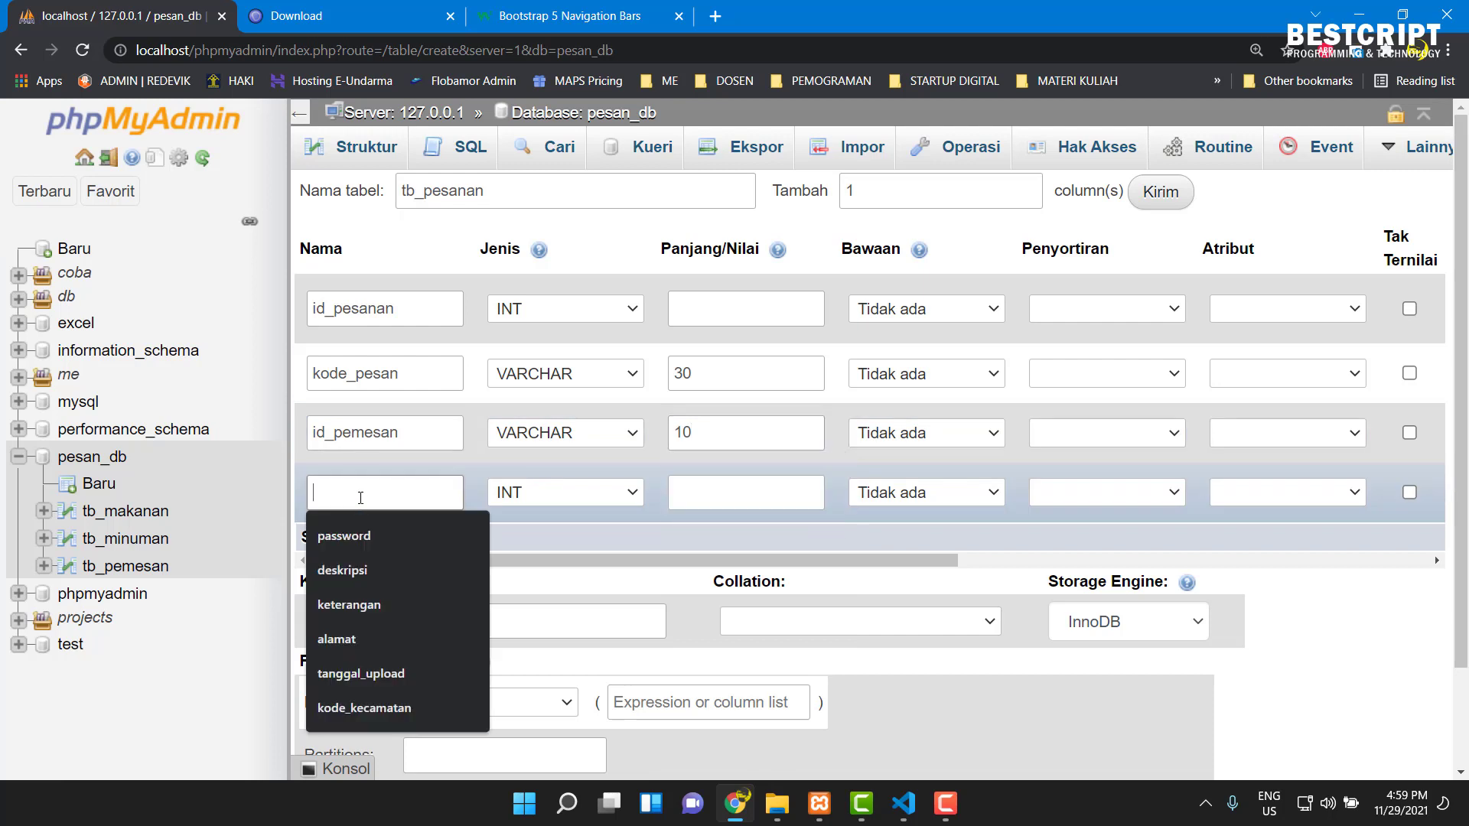
type("id_makanan")
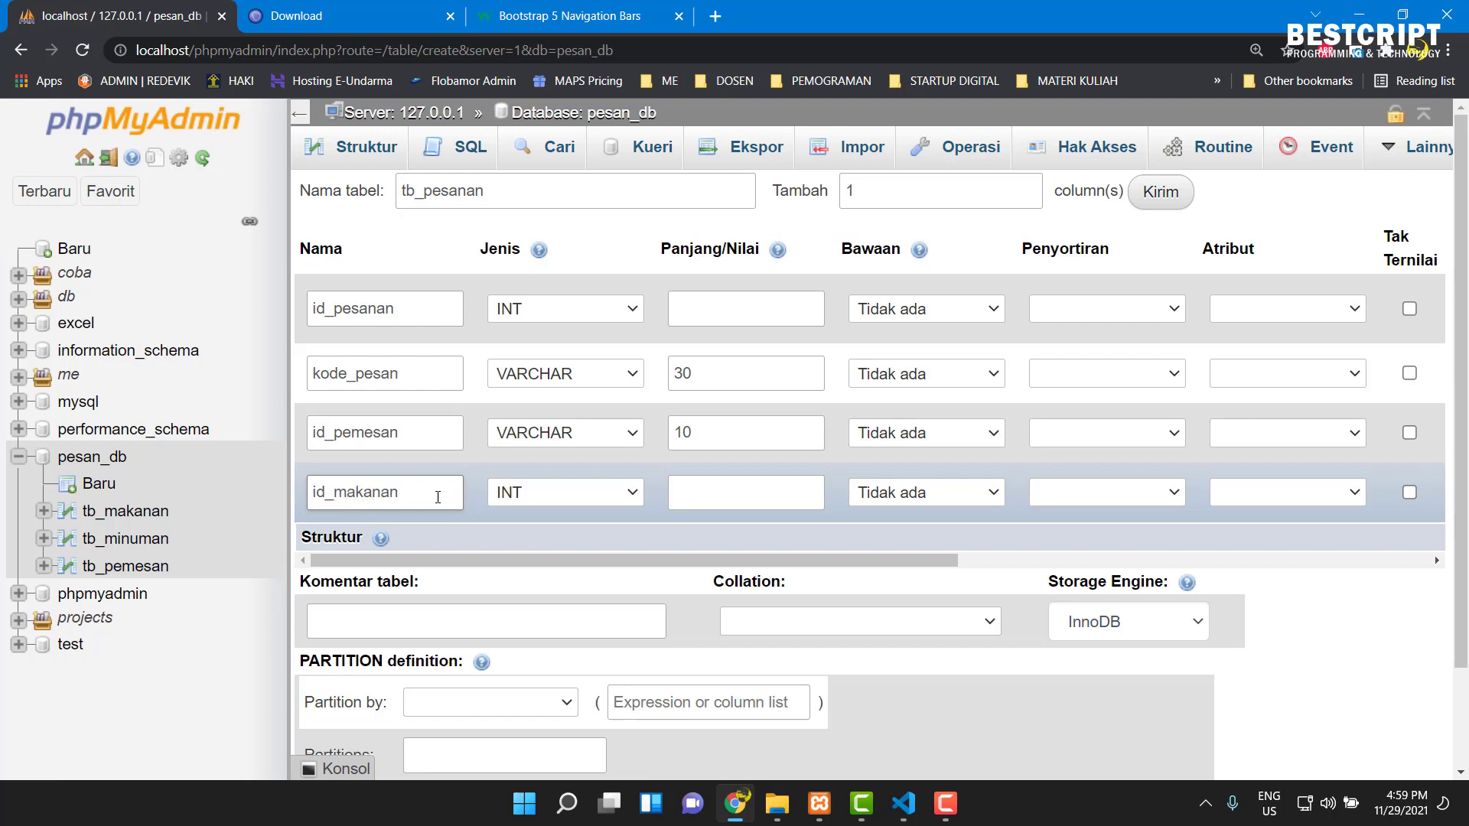
left_click(558, 492)
left_click(535, 101)
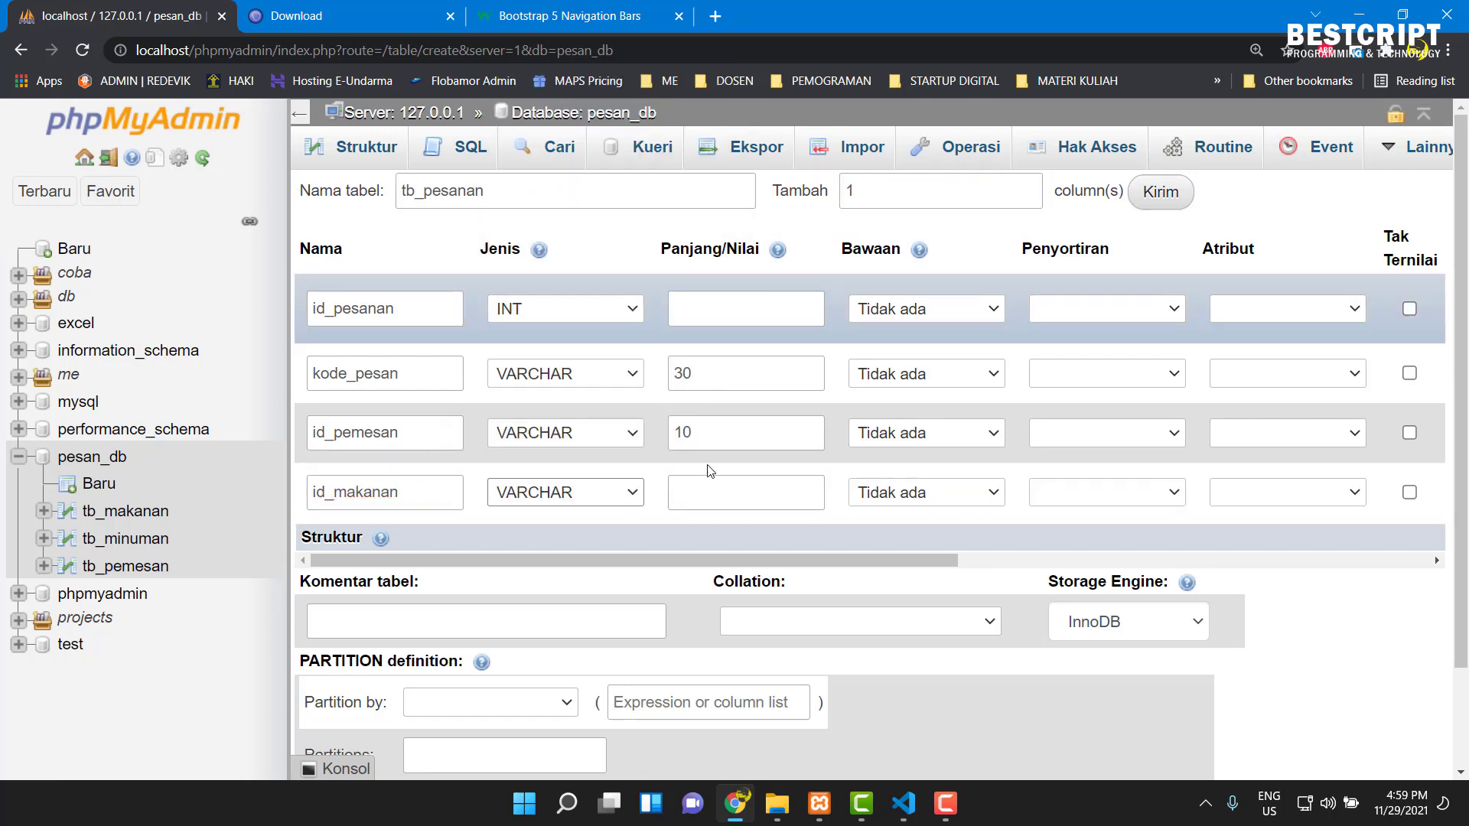
left_click(704, 501)
type("10")
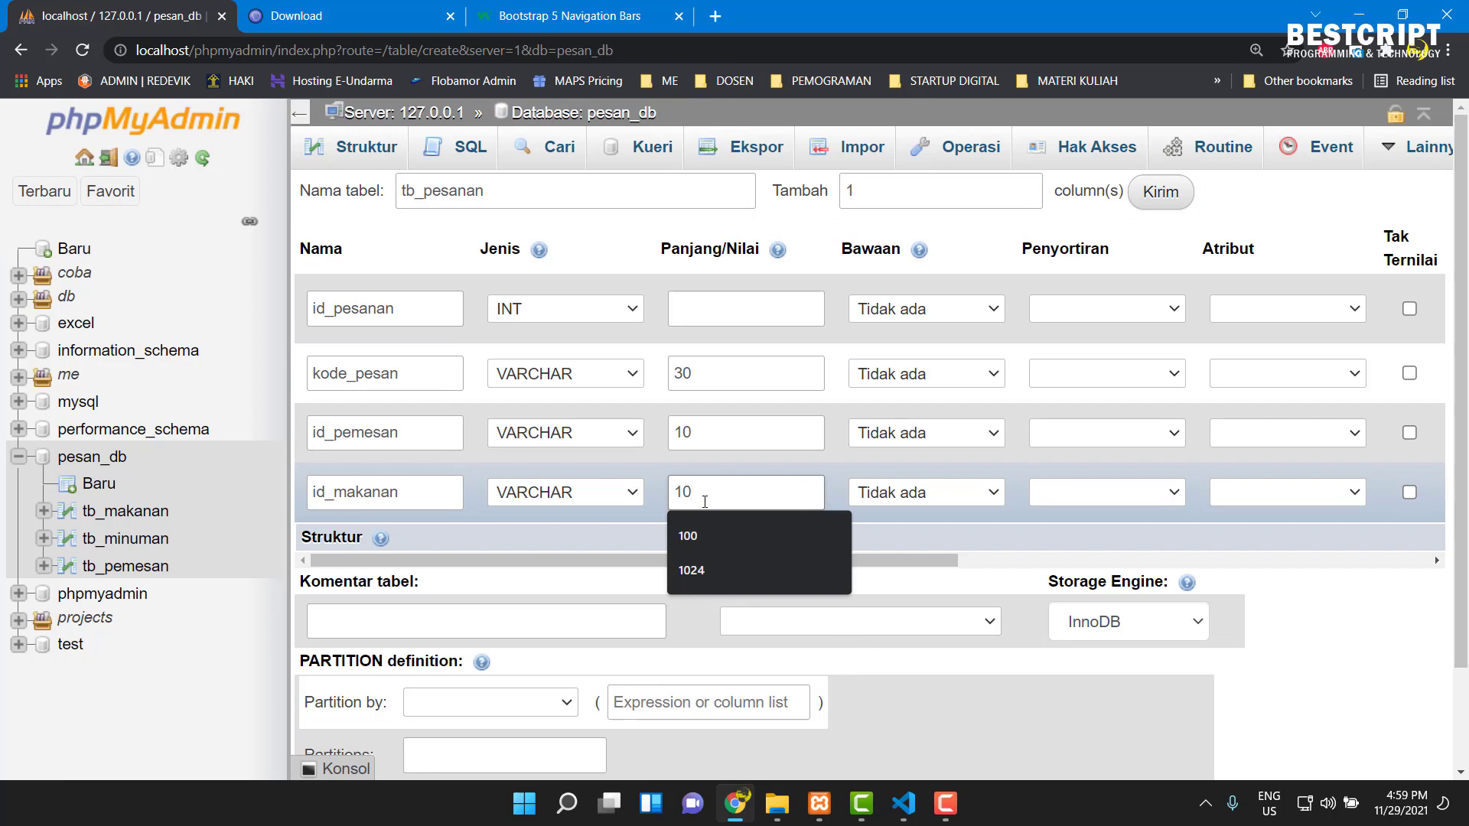
- Add 2 more columns to the tb_pesanan definition and define the fifth as id_minuman, VARCHAR with length 10
left_click(1028, 187)
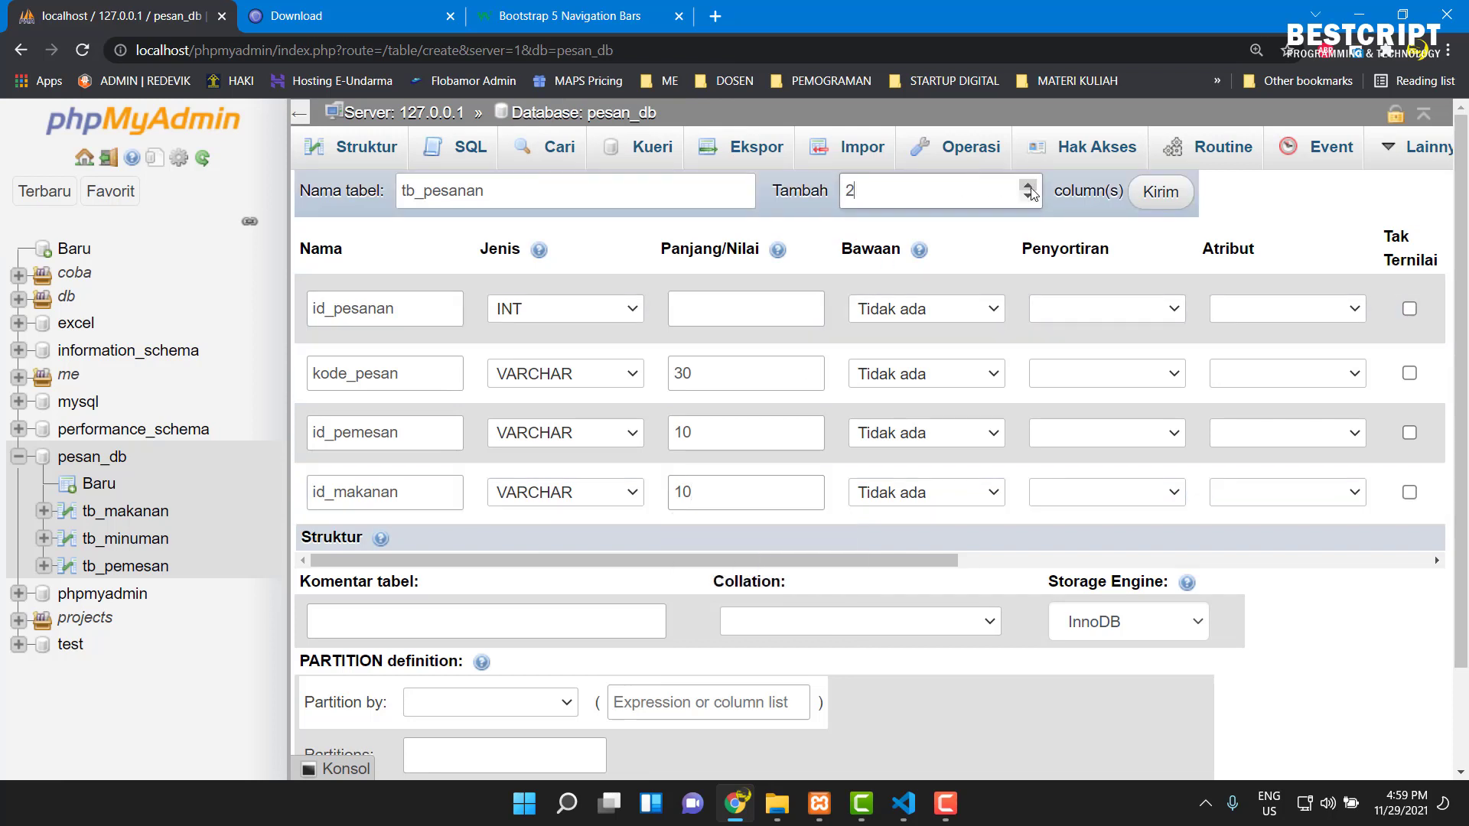
left_click(1161, 191)
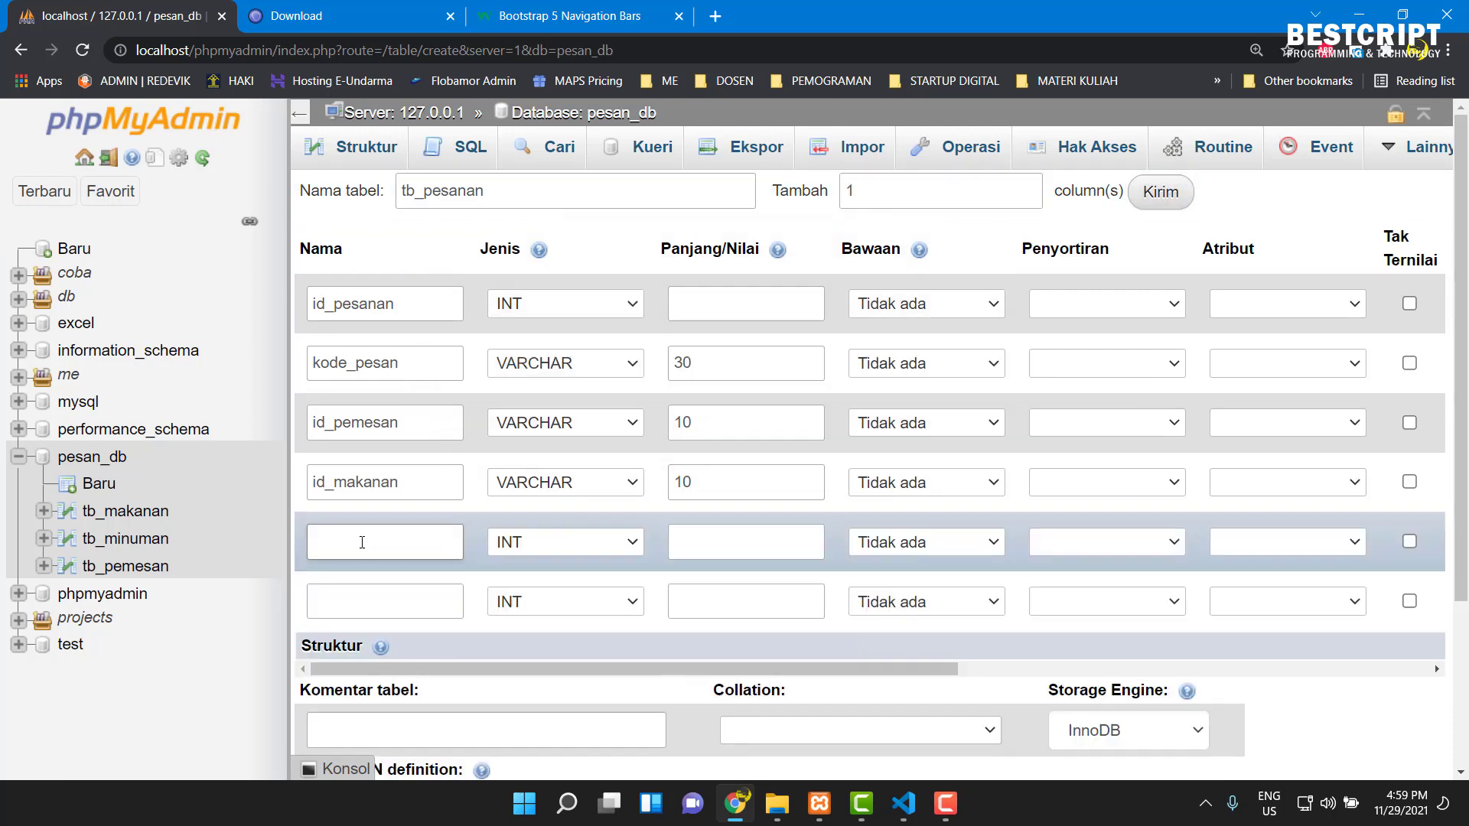
left_click(362, 541)
type("id_minuman")
left_click(525, 545)
left_click(525, 155)
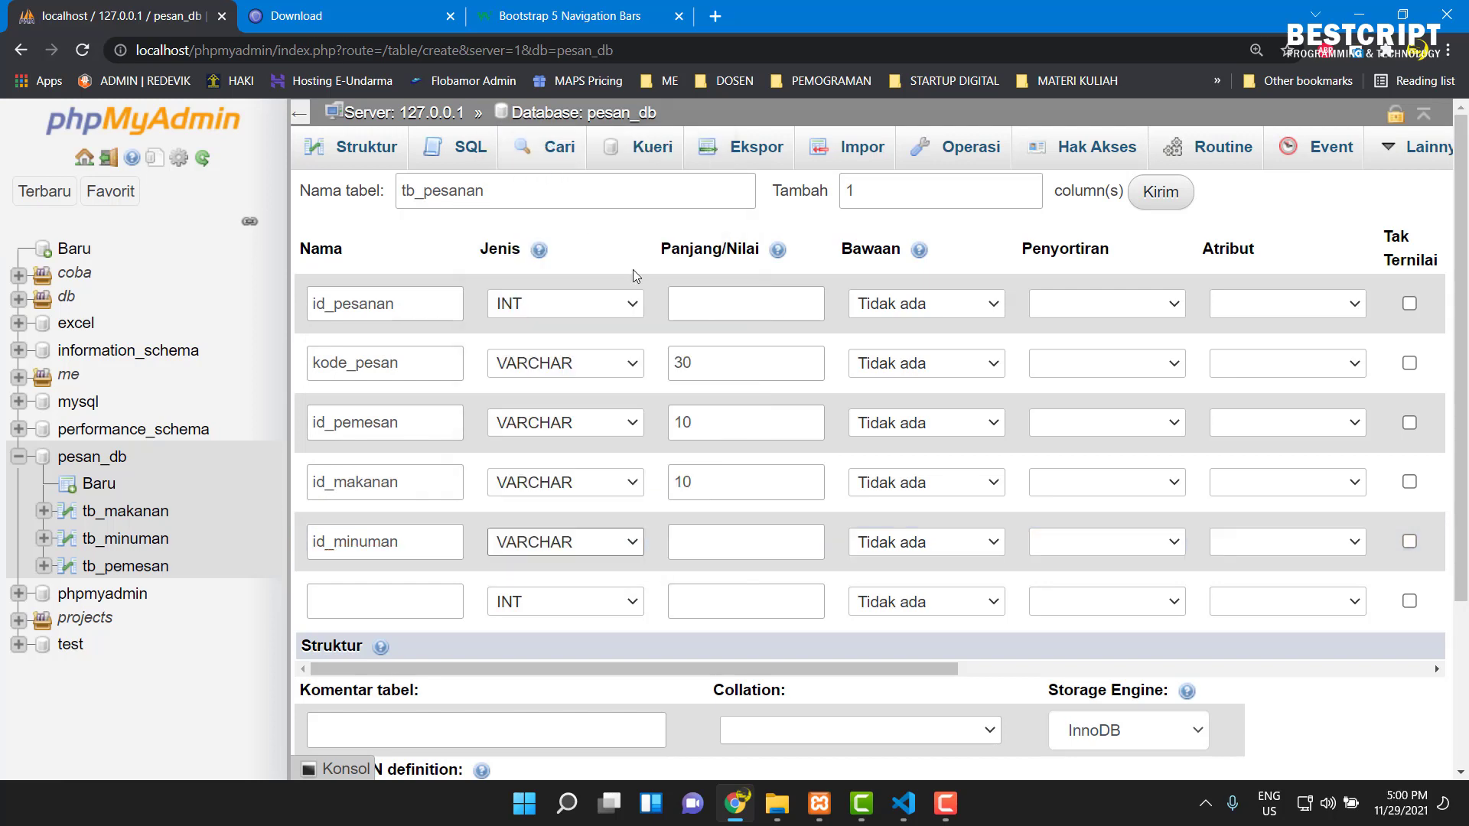
left_click(711, 550)
type("10")
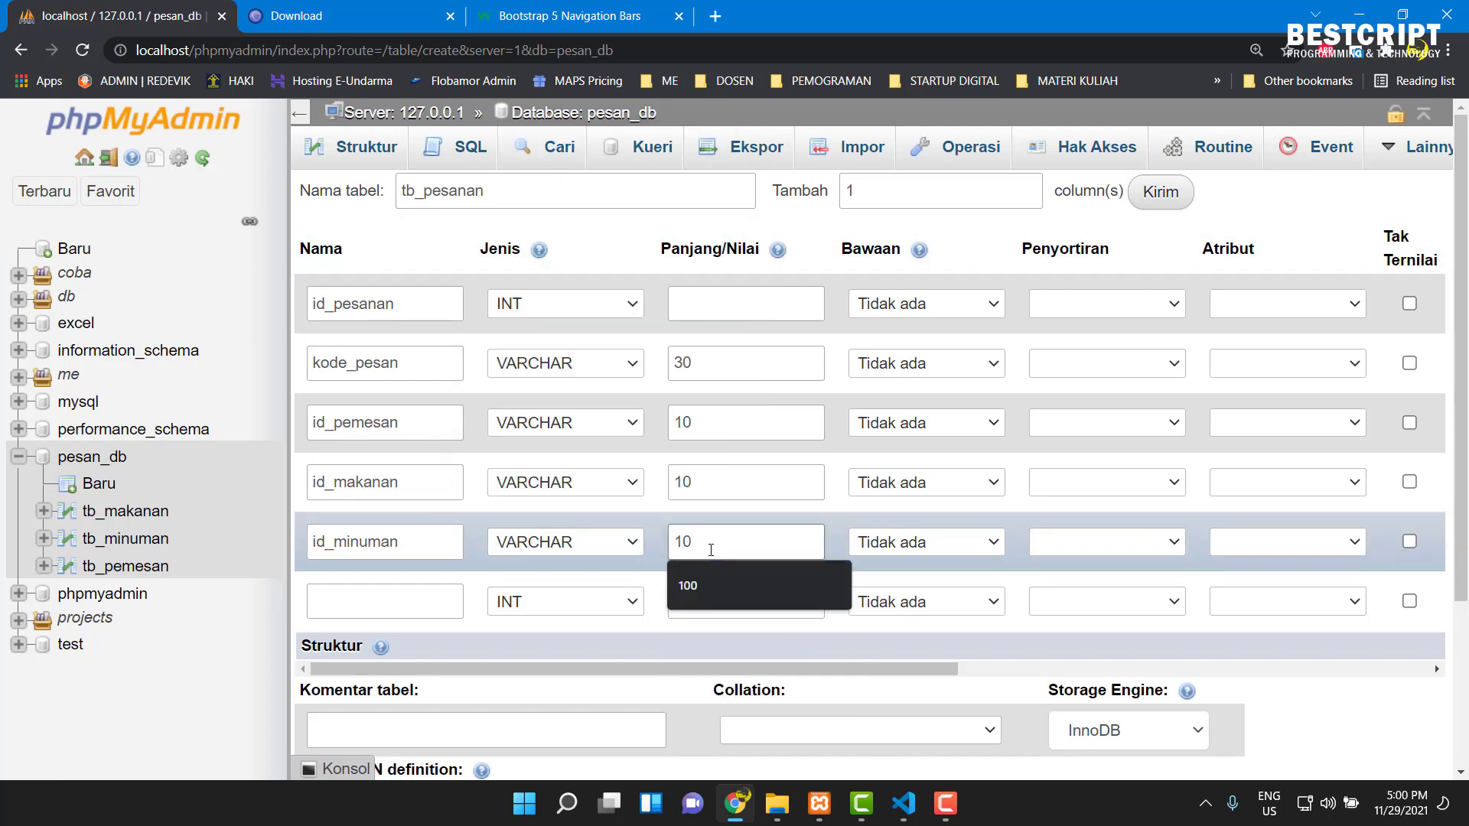
- Define the sixth column as waktu_pesan with type DATETIME
left_click(334, 600)
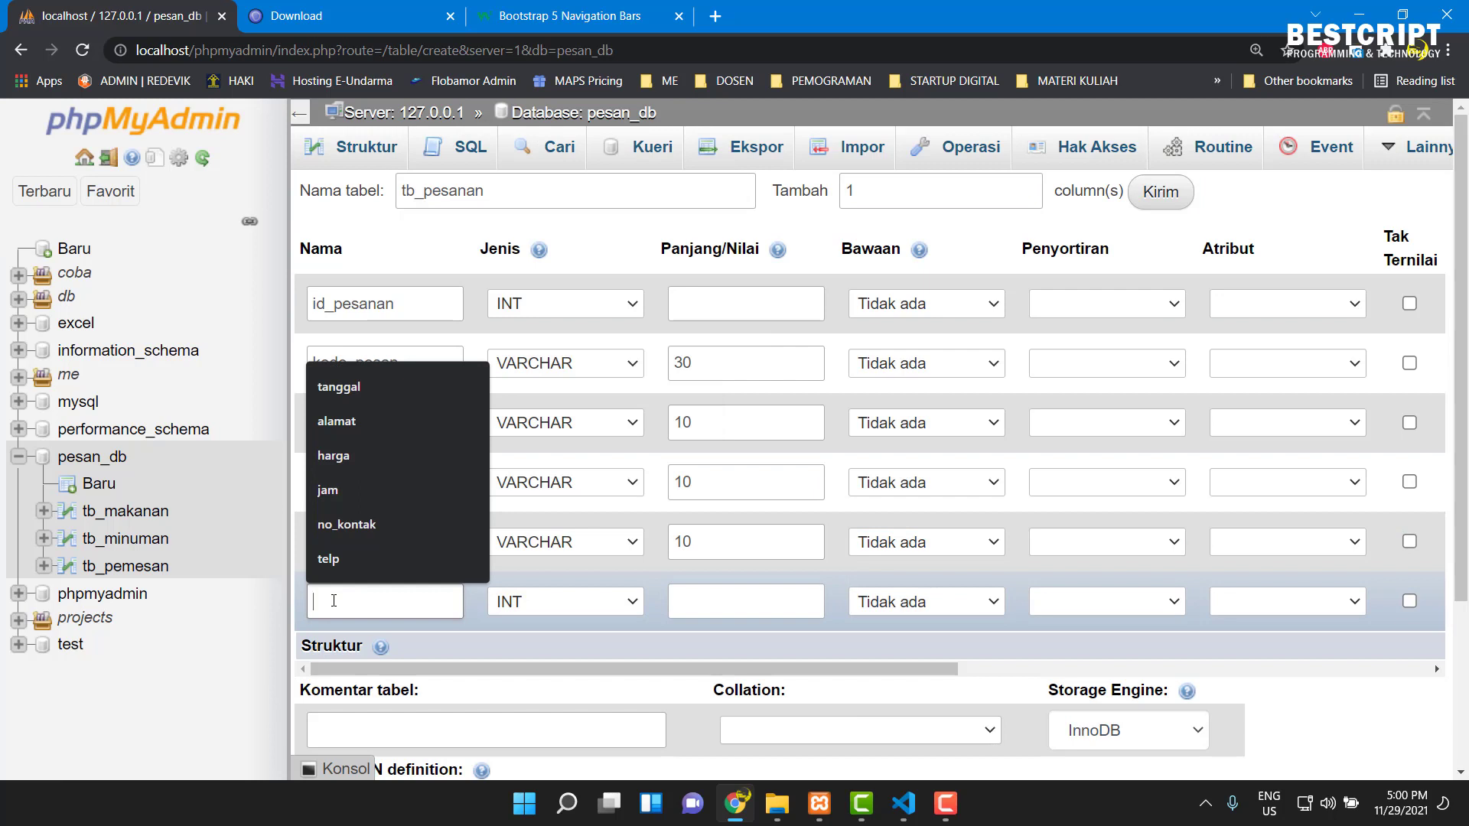
type("waktu")
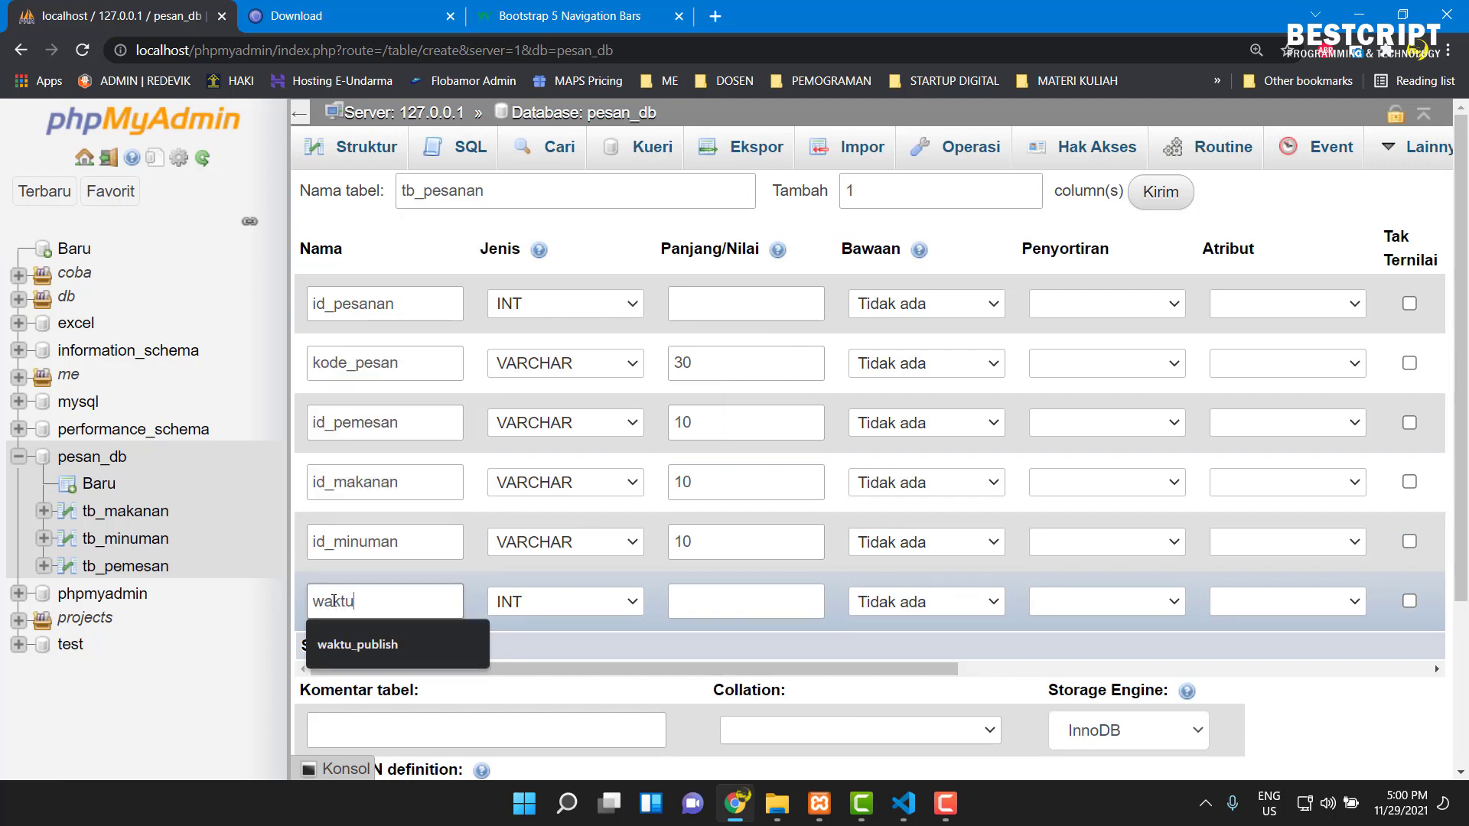
type("_pesan")
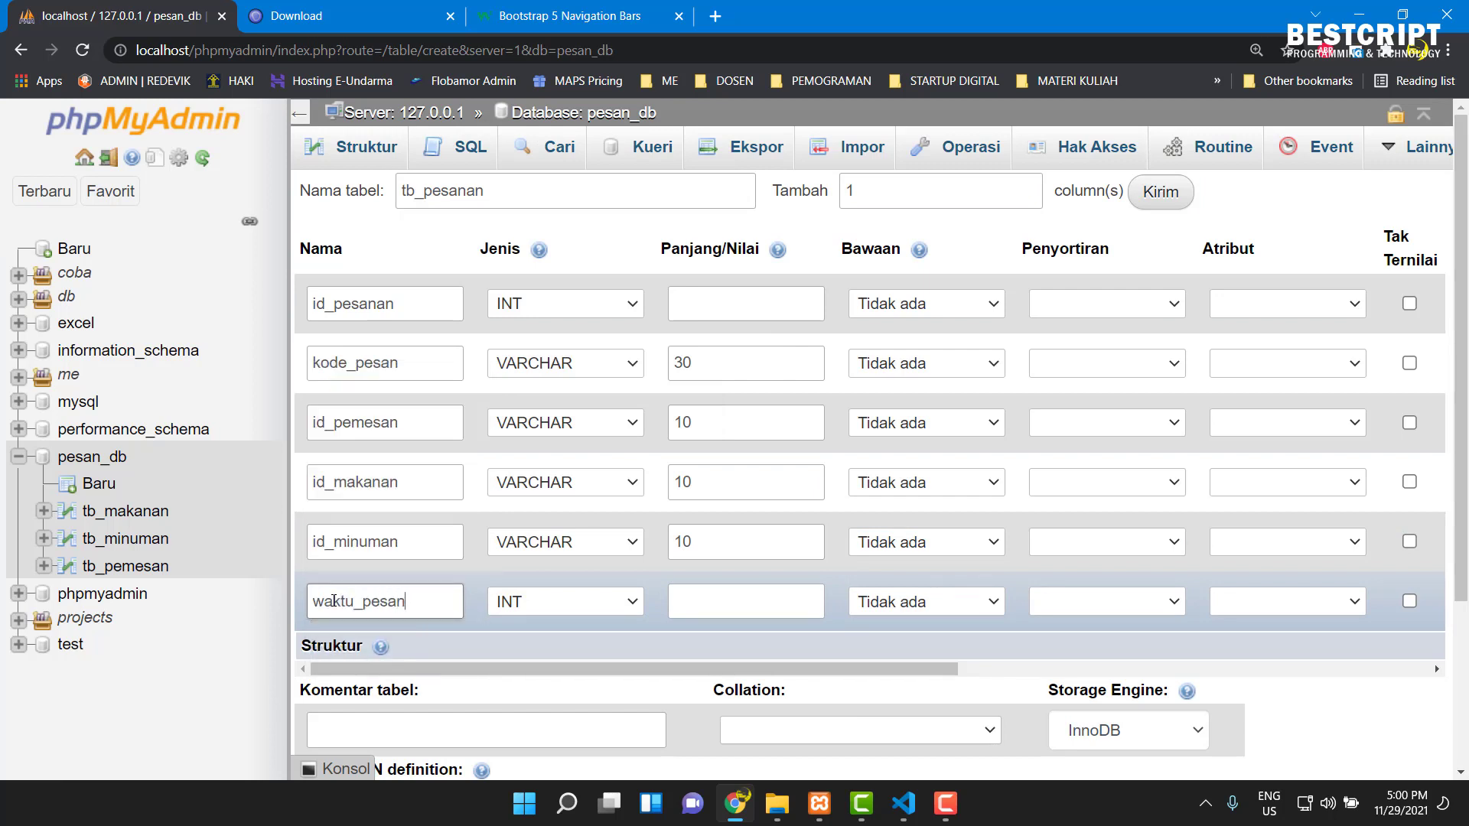
left_click(537, 604)
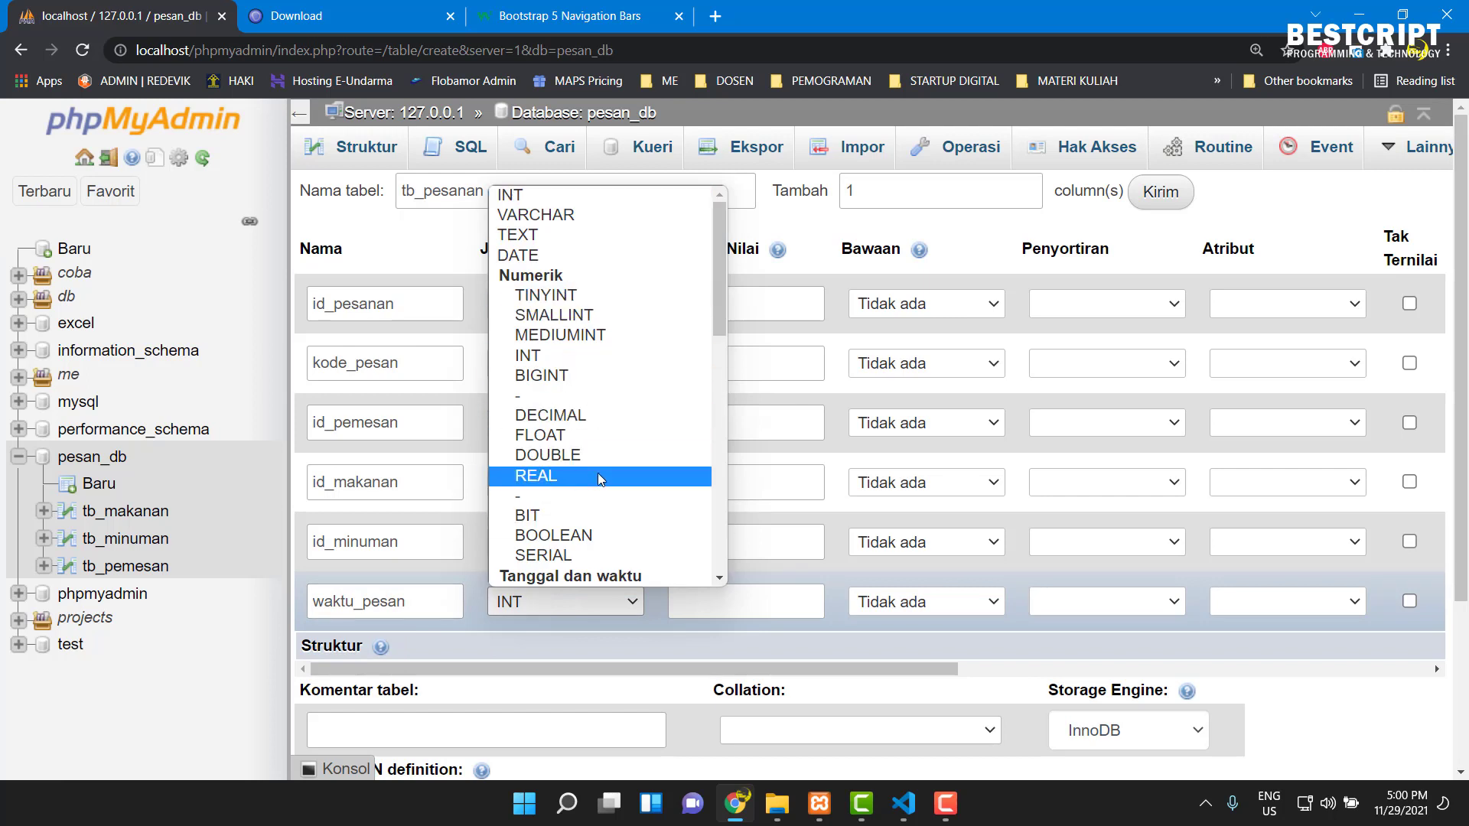
scroll(600, 482, "down", 3)
scroll(601, 482, "down", 2)
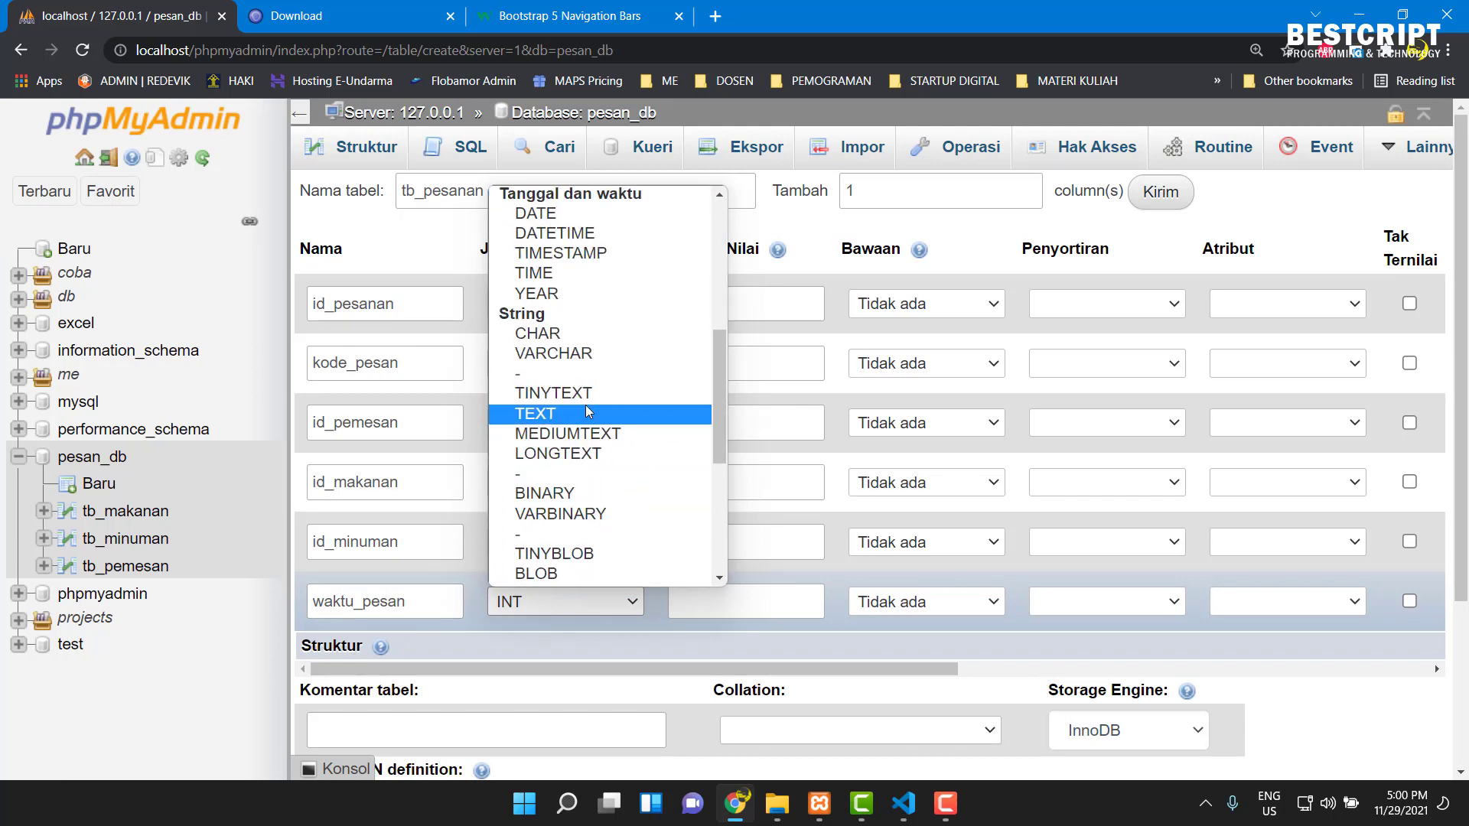
key("d")
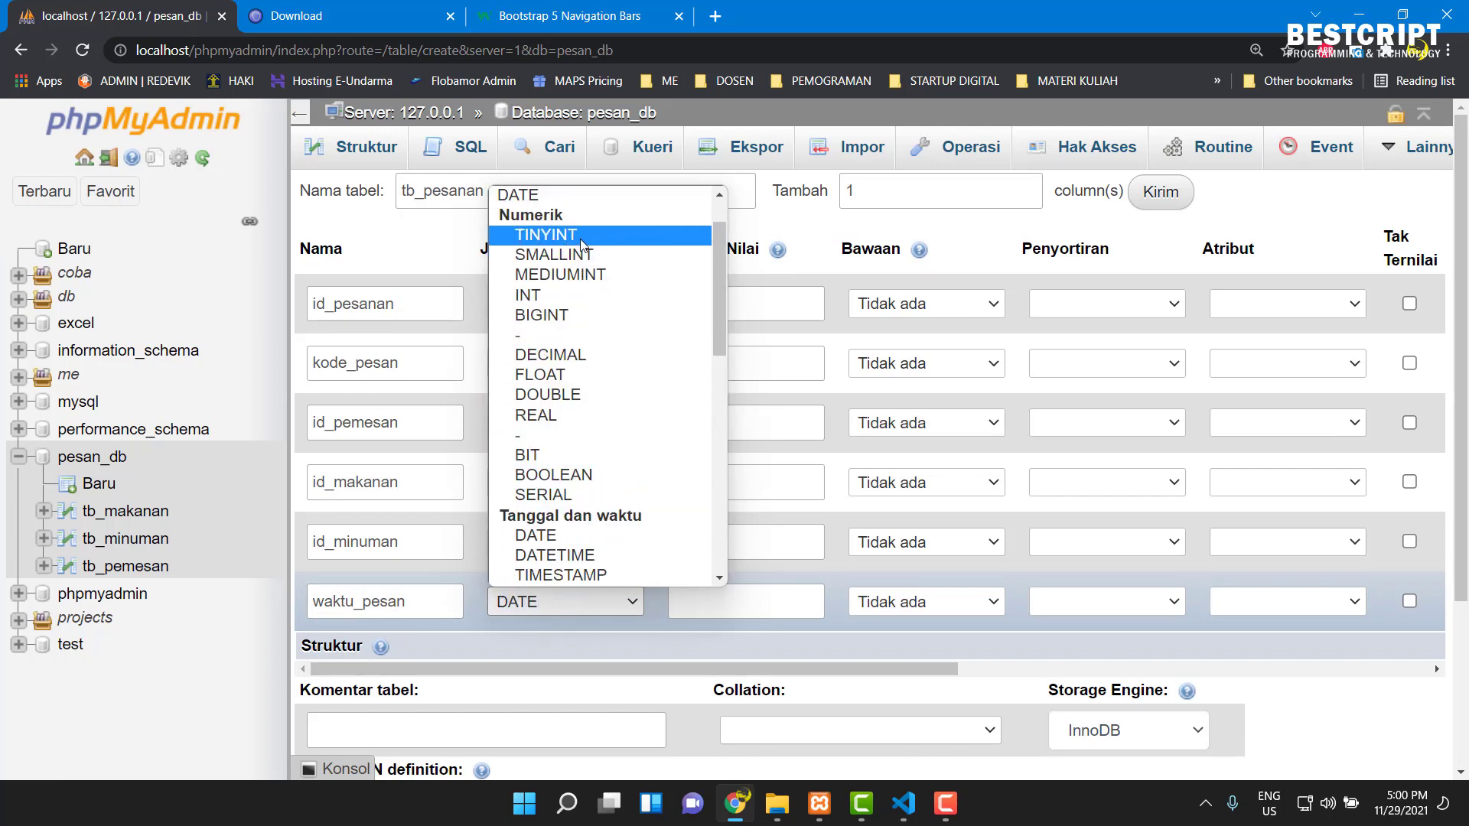
left_click(589, 559)
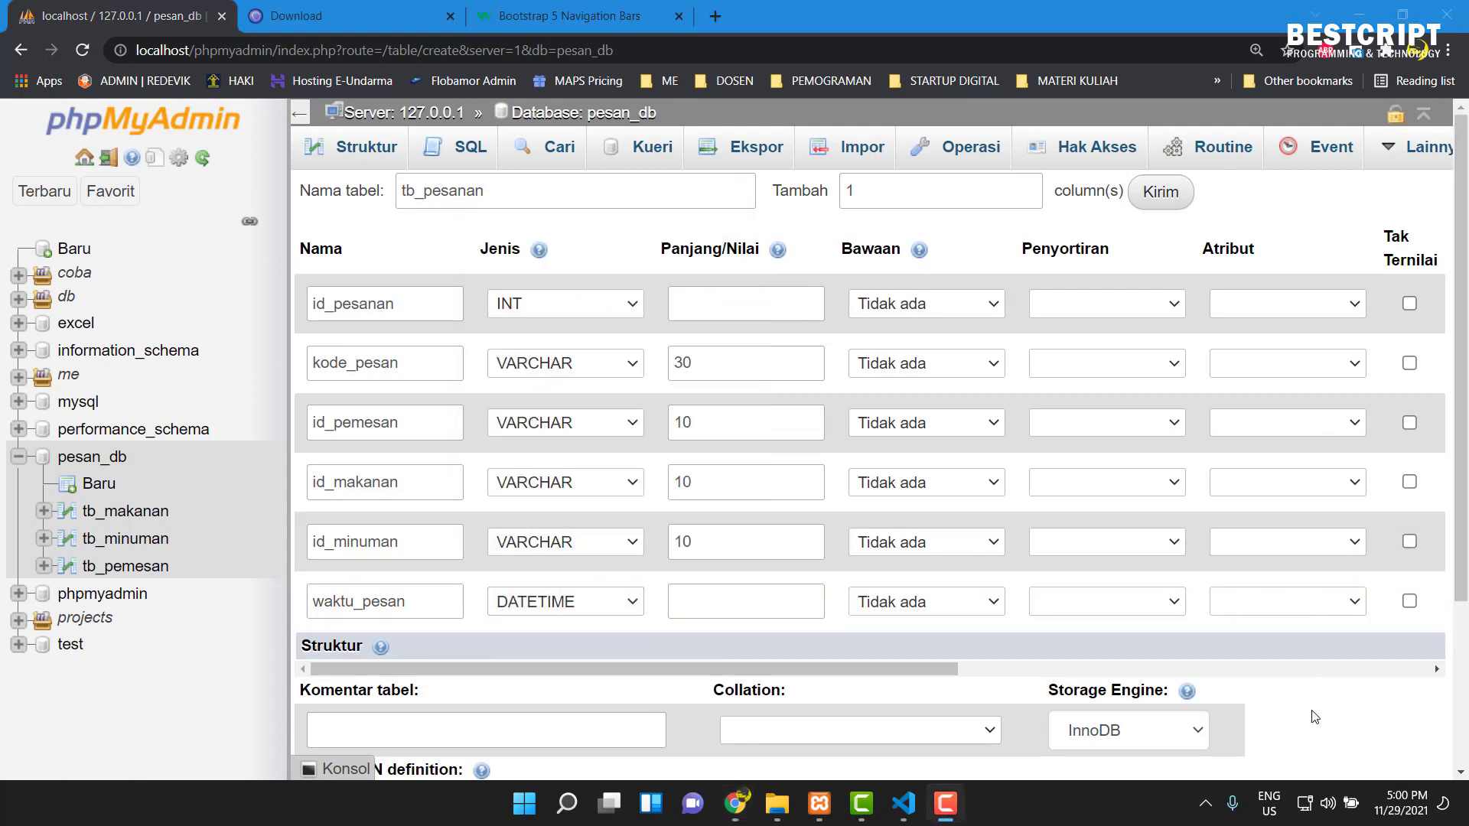
- Set the default value of the waktu_pesan column to CURRENT_TIMESTAMP
left_click(944, 603)
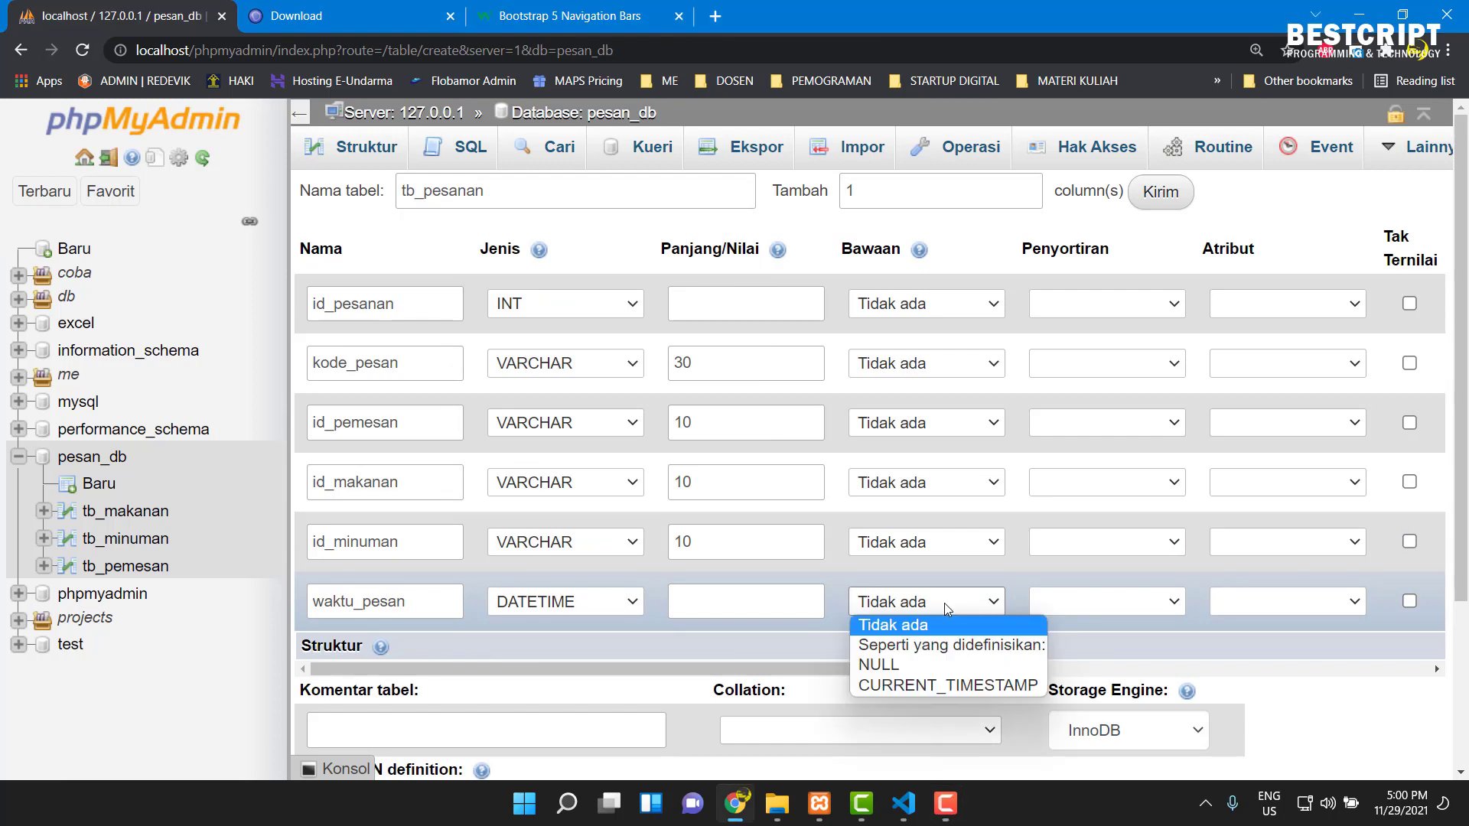
left_click(978, 624)
left_click(1131, 609)
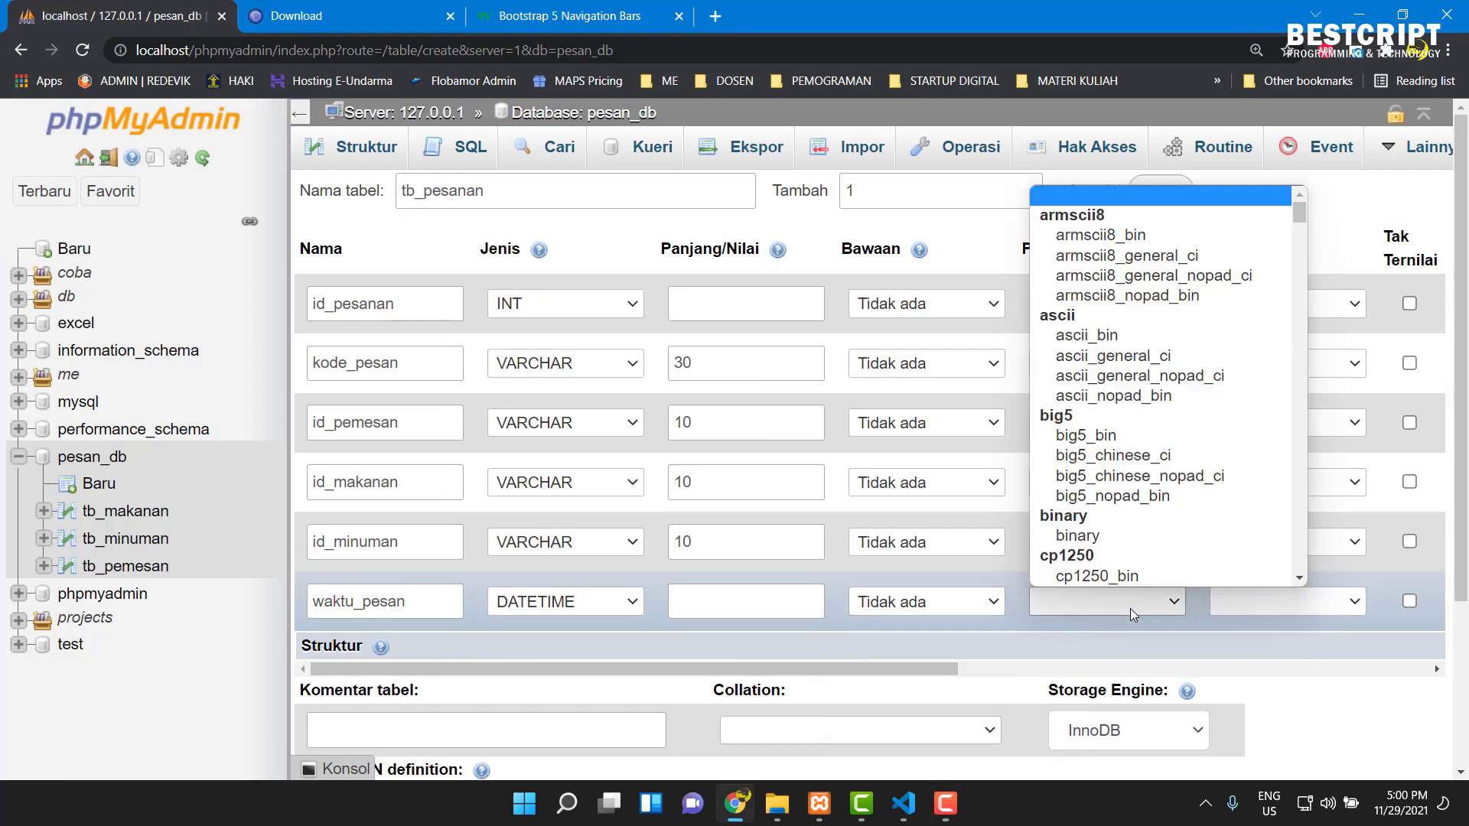
left_click(1127, 603)
left_click(1276, 614)
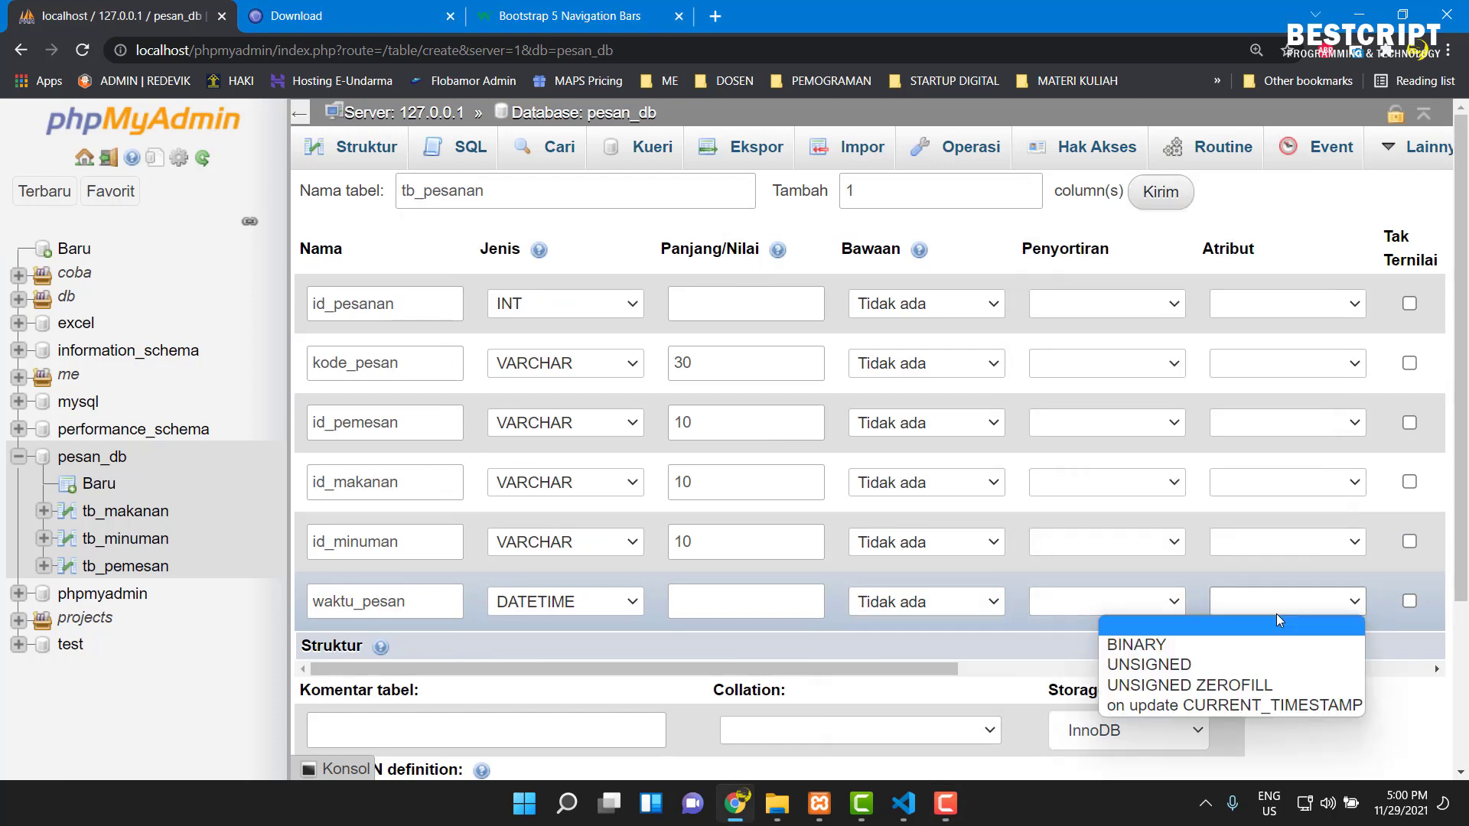
scroll(966, 534, "down", 1)
left_click(764, 507)
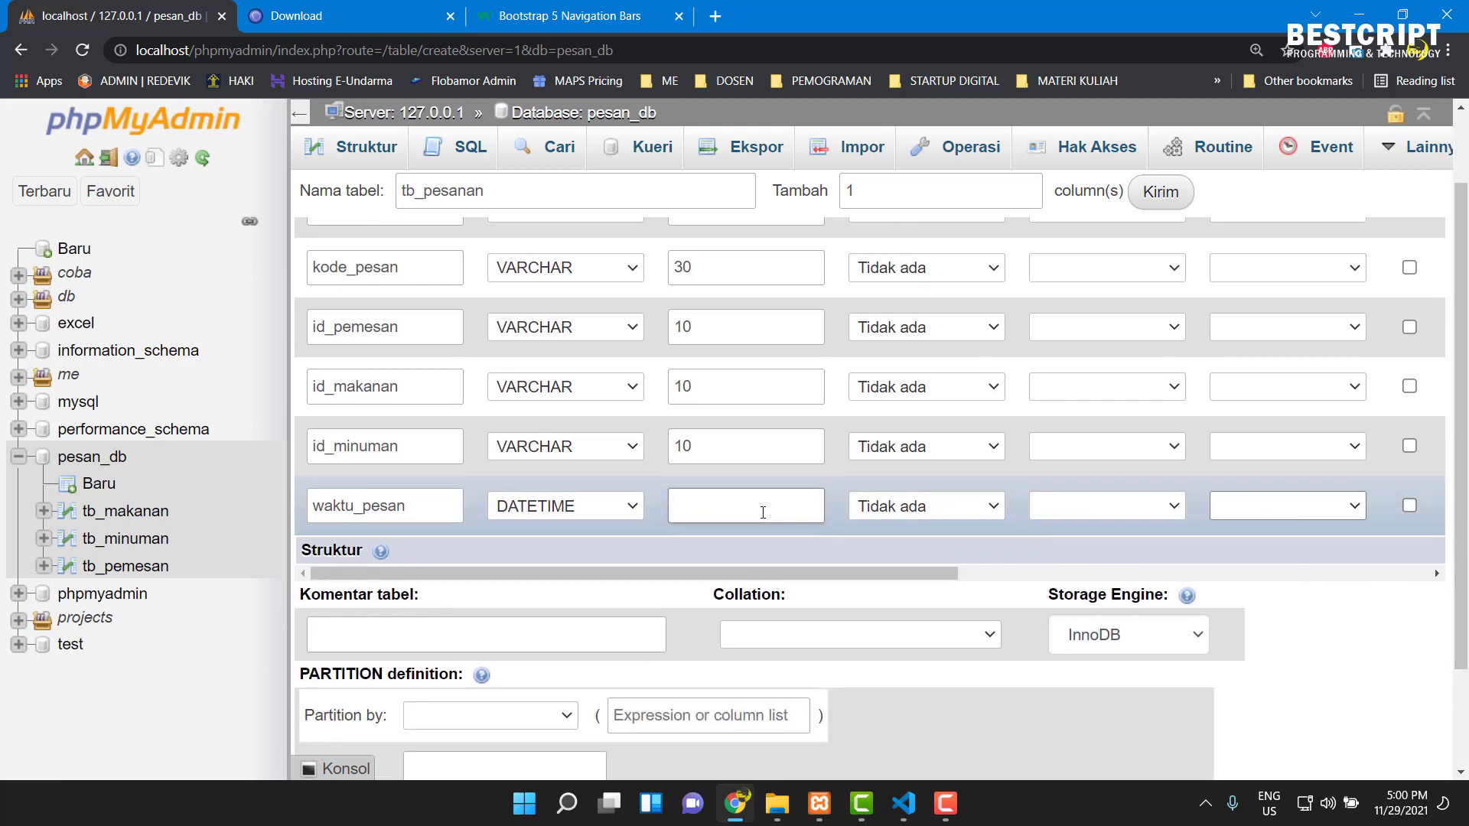
left_click(921, 508)
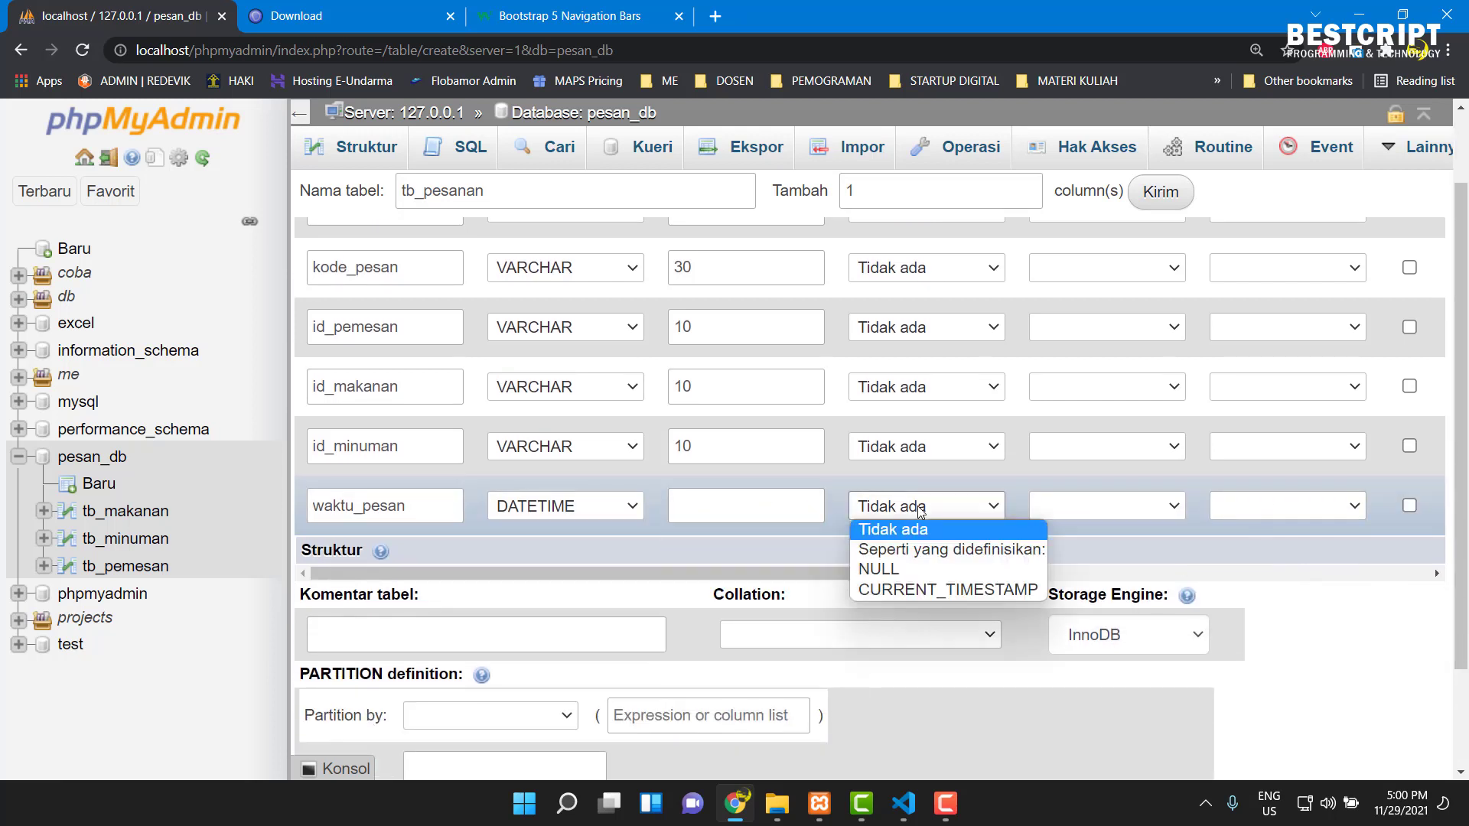
left_click(920, 590)
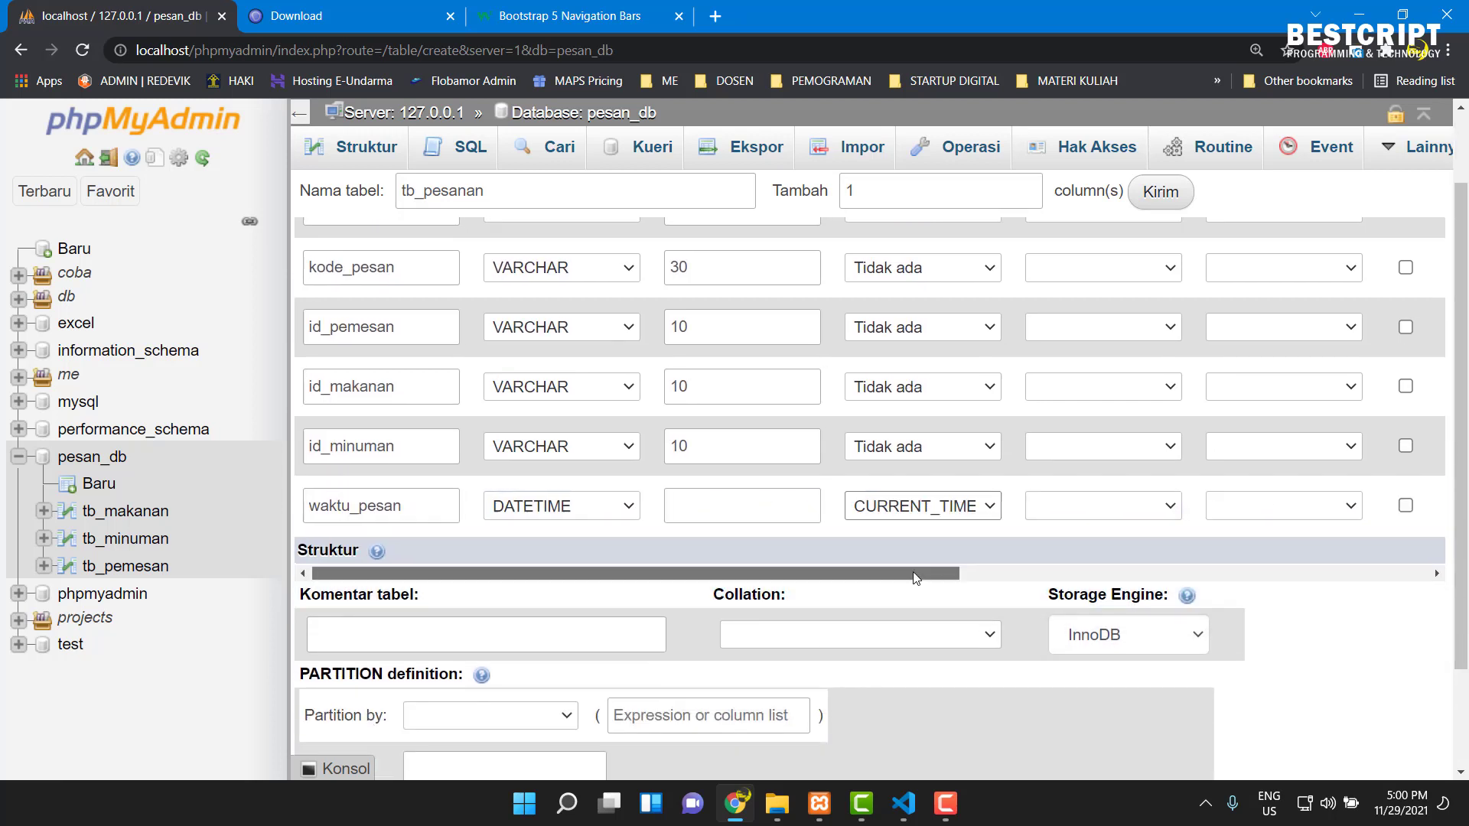
- Set the default value of the waktu_pesan column back to Tidak ada
left_click_drag(912, 574, 1013, 567)
scroll(907, 511, "up", 1)
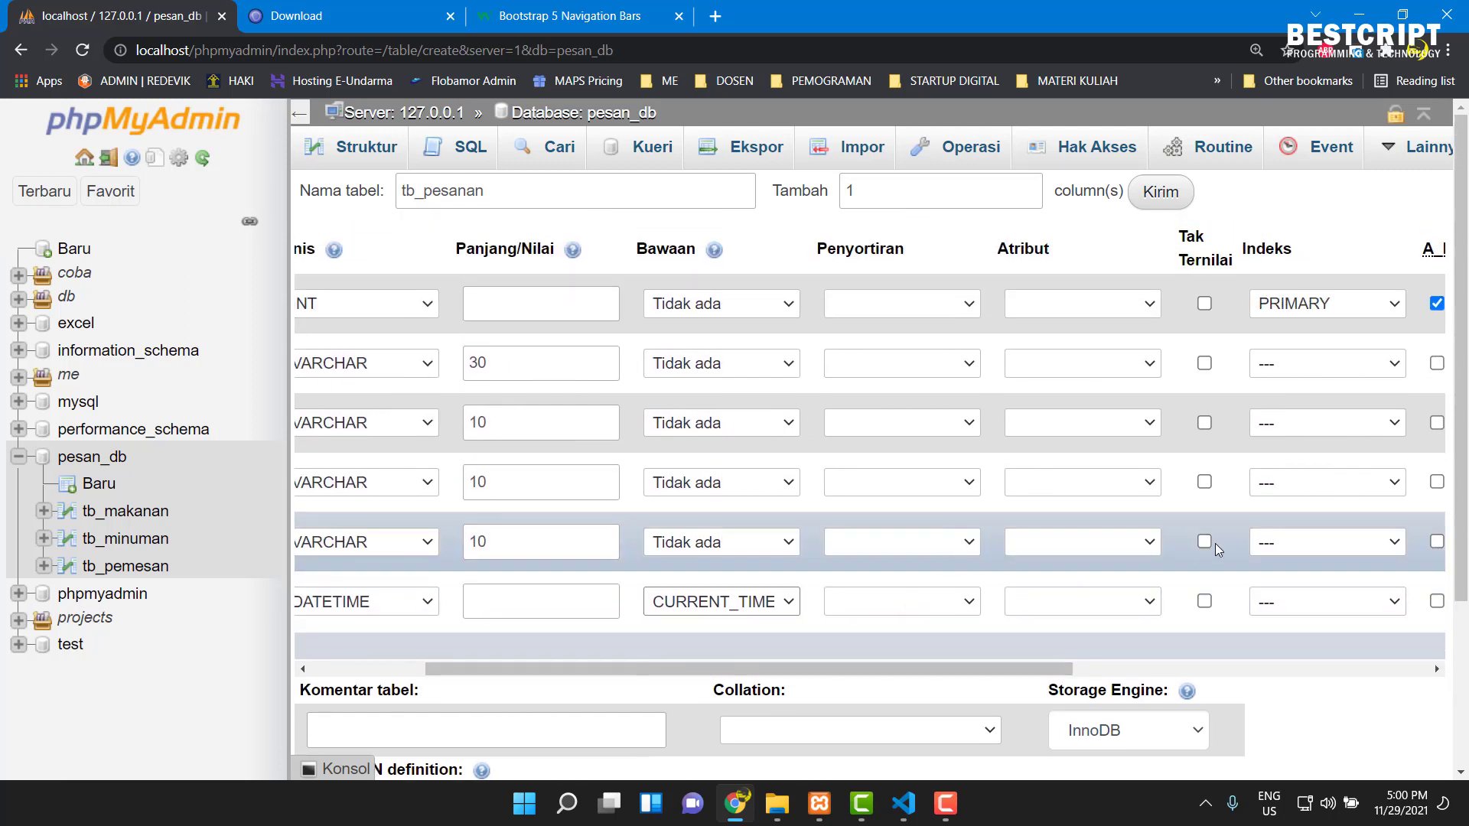
left_click(1100, 612)
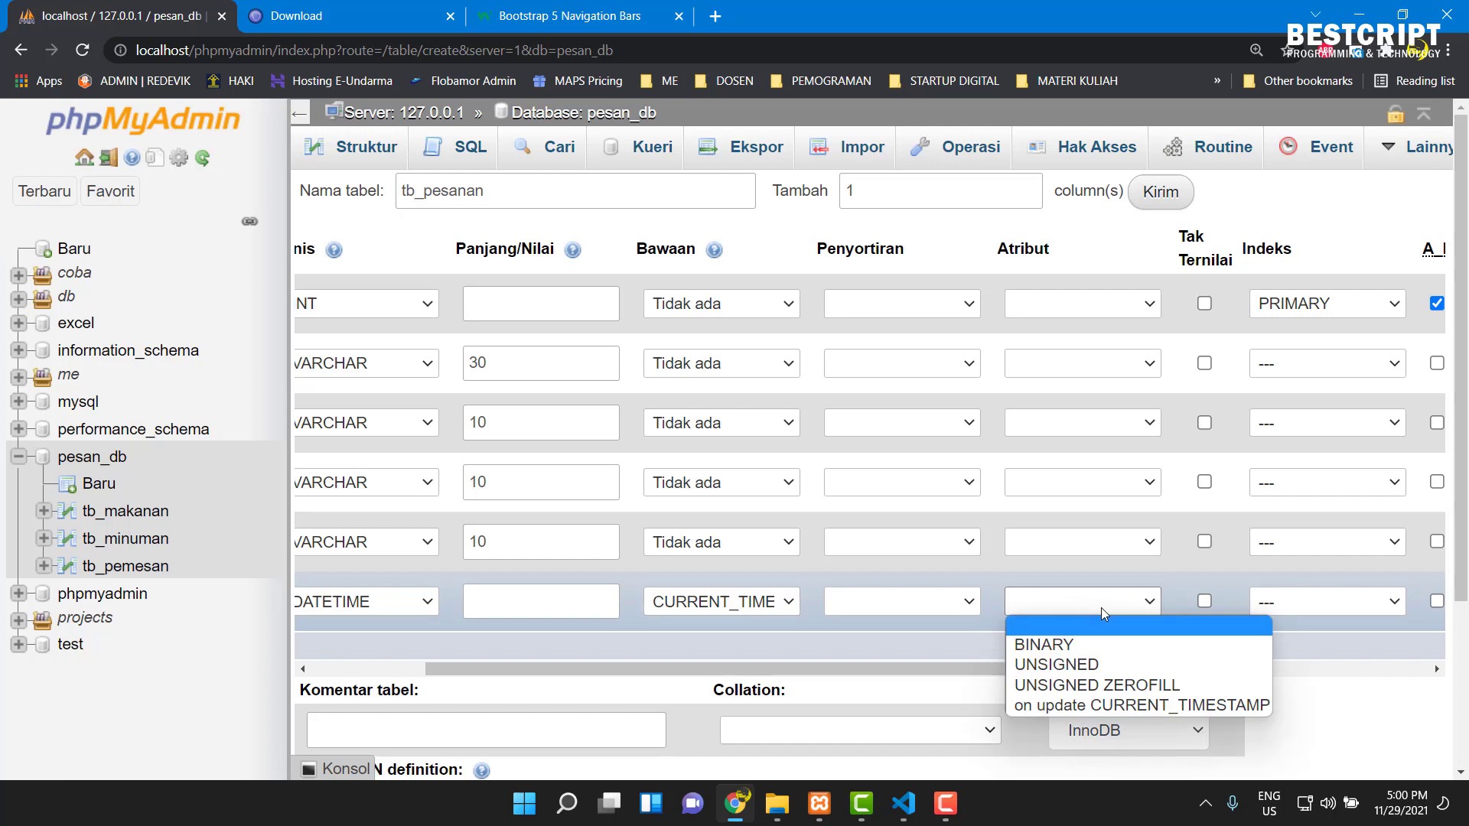
left_click(1098, 601)
scroll(1098, 602, "down", 2)
left_click(1065, 413)
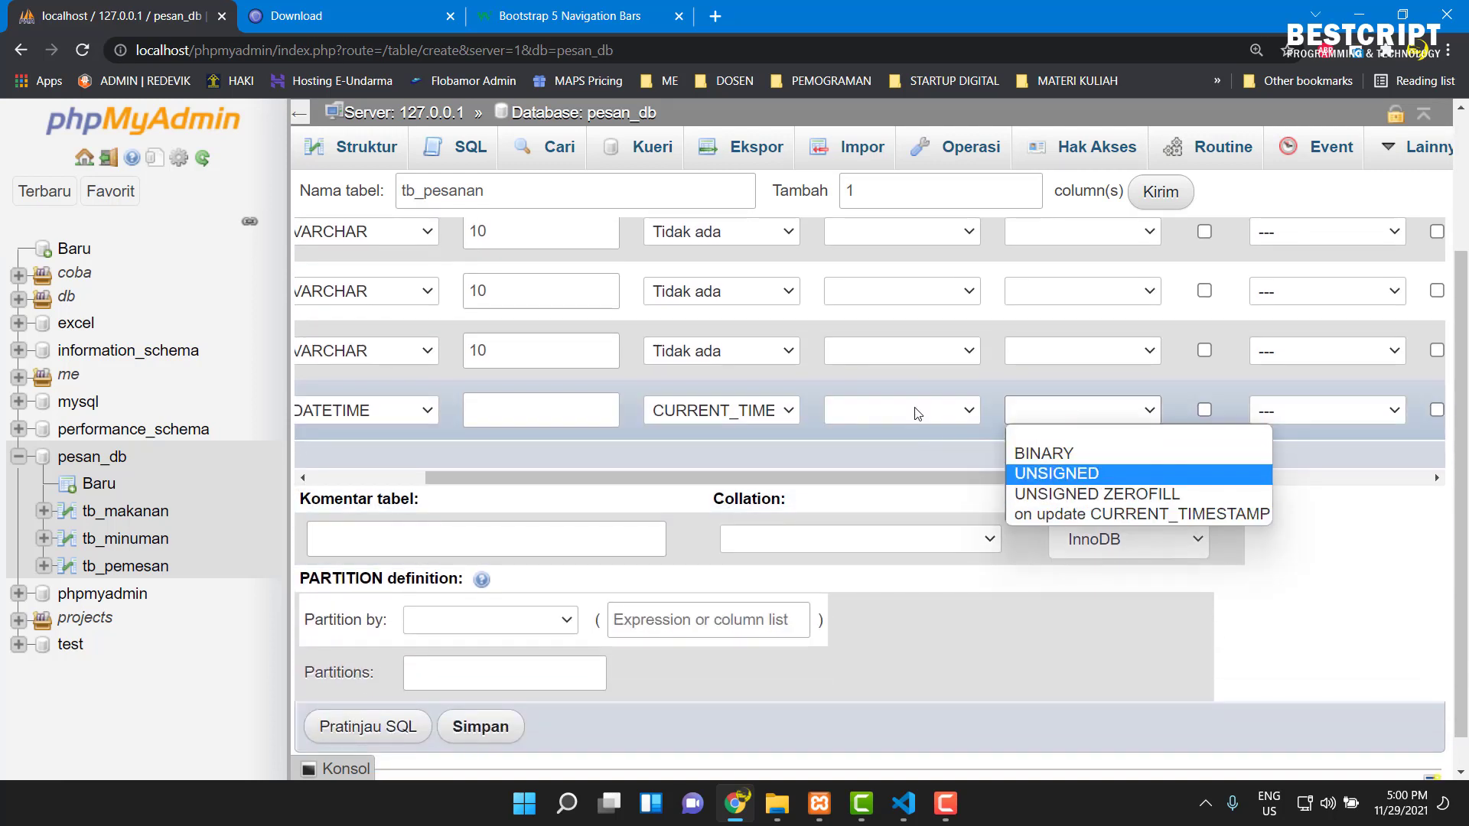
left_click(915, 410)
left_click(1040, 415)
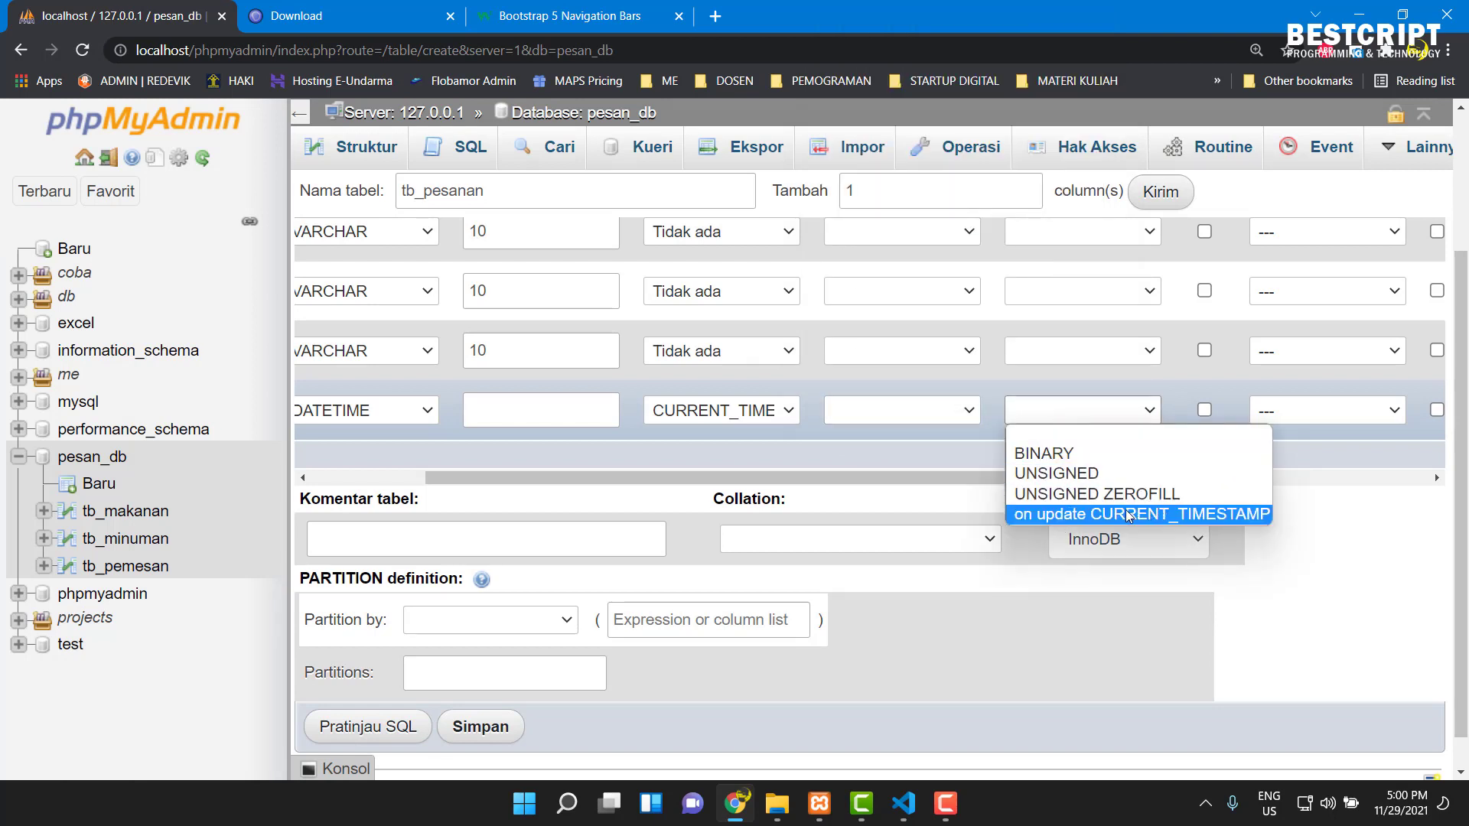
left_click(739, 411)
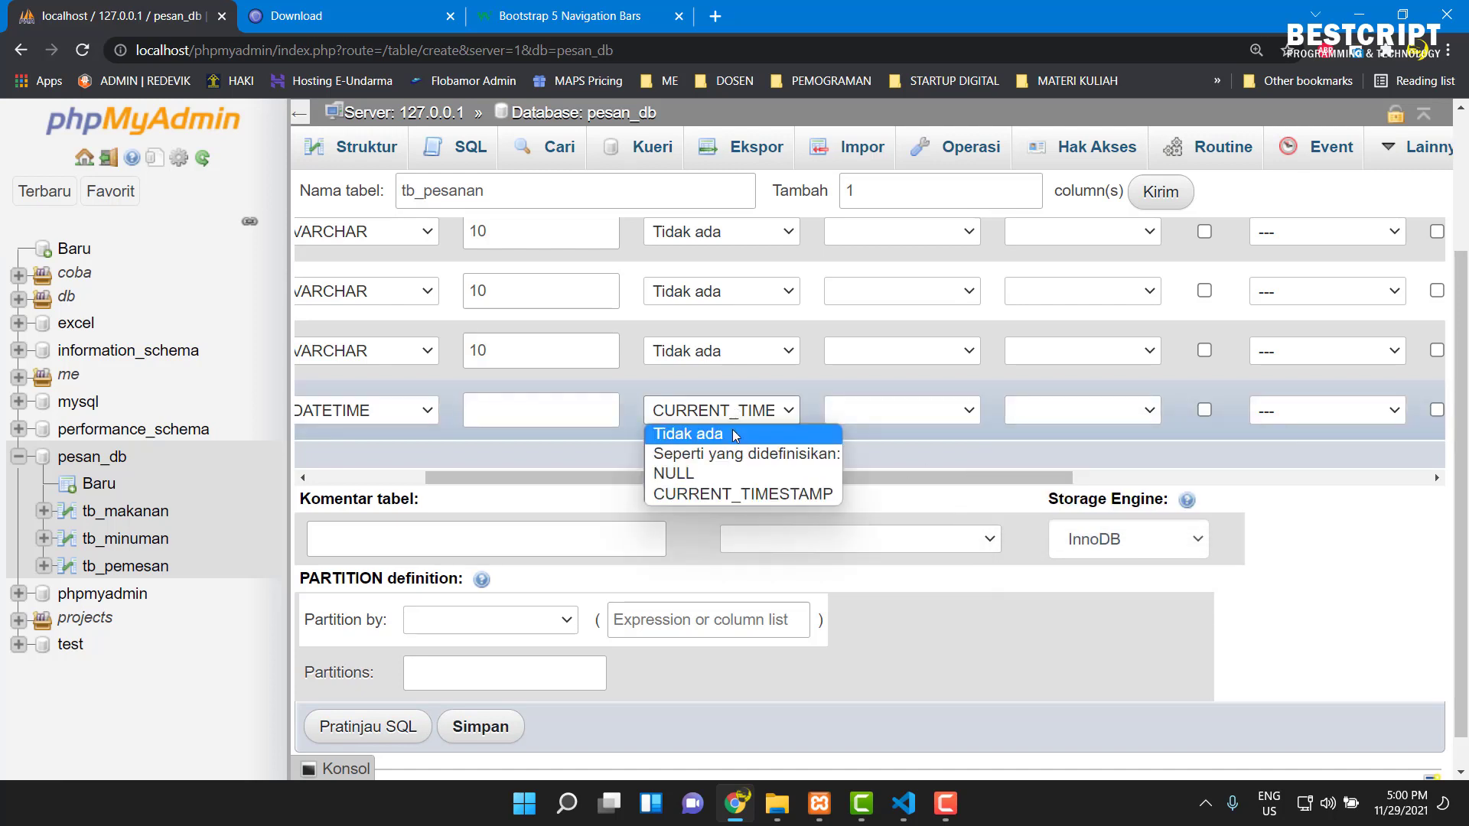
left_click(761, 430)
- Set the attribute of the waktu_pesan column to on update CURRENT_TIMESTAMP
left_click(1047, 416)
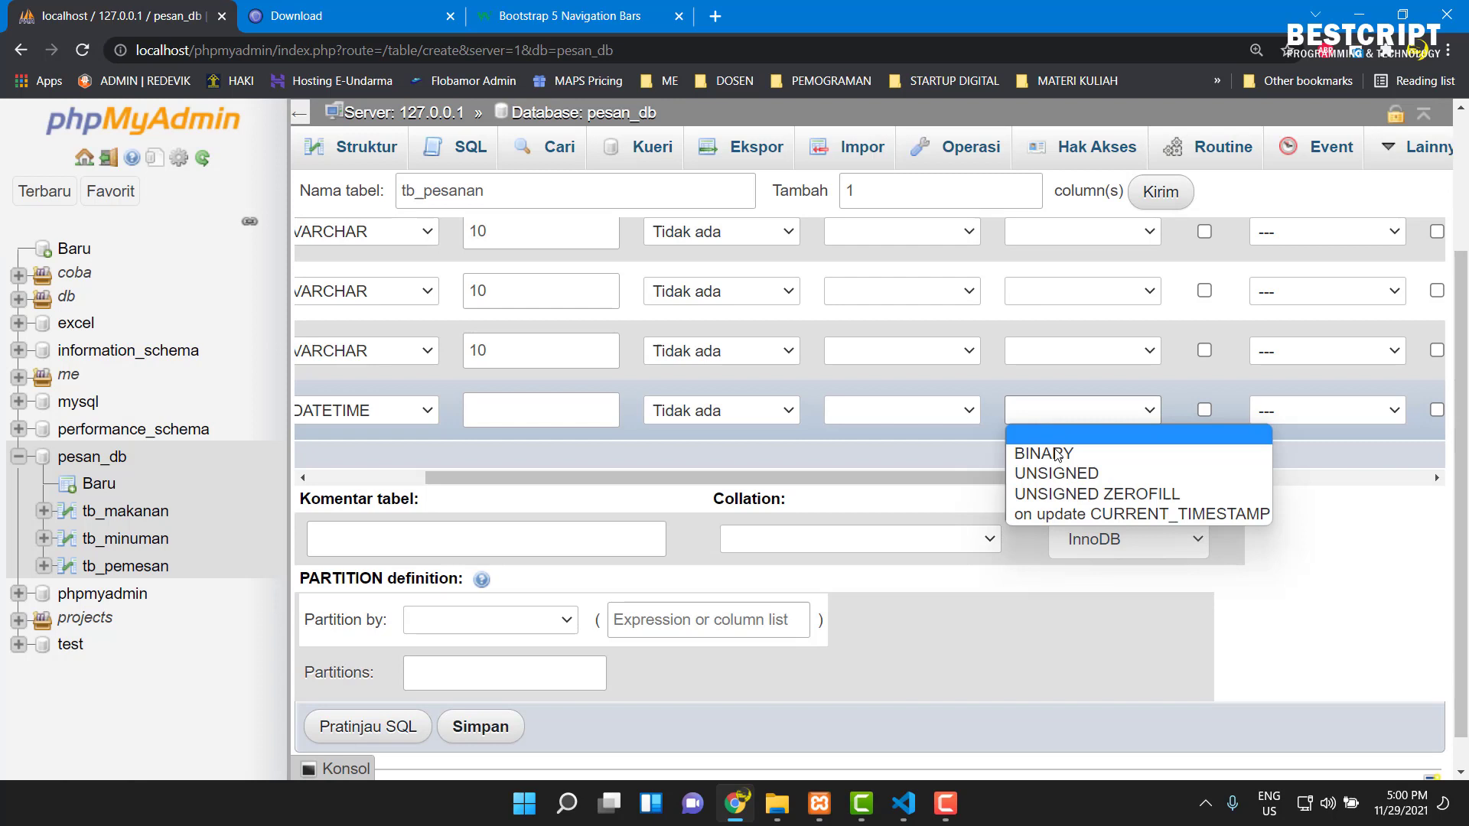
left_click(1056, 512)
scroll(1056, 375, "up", 2)
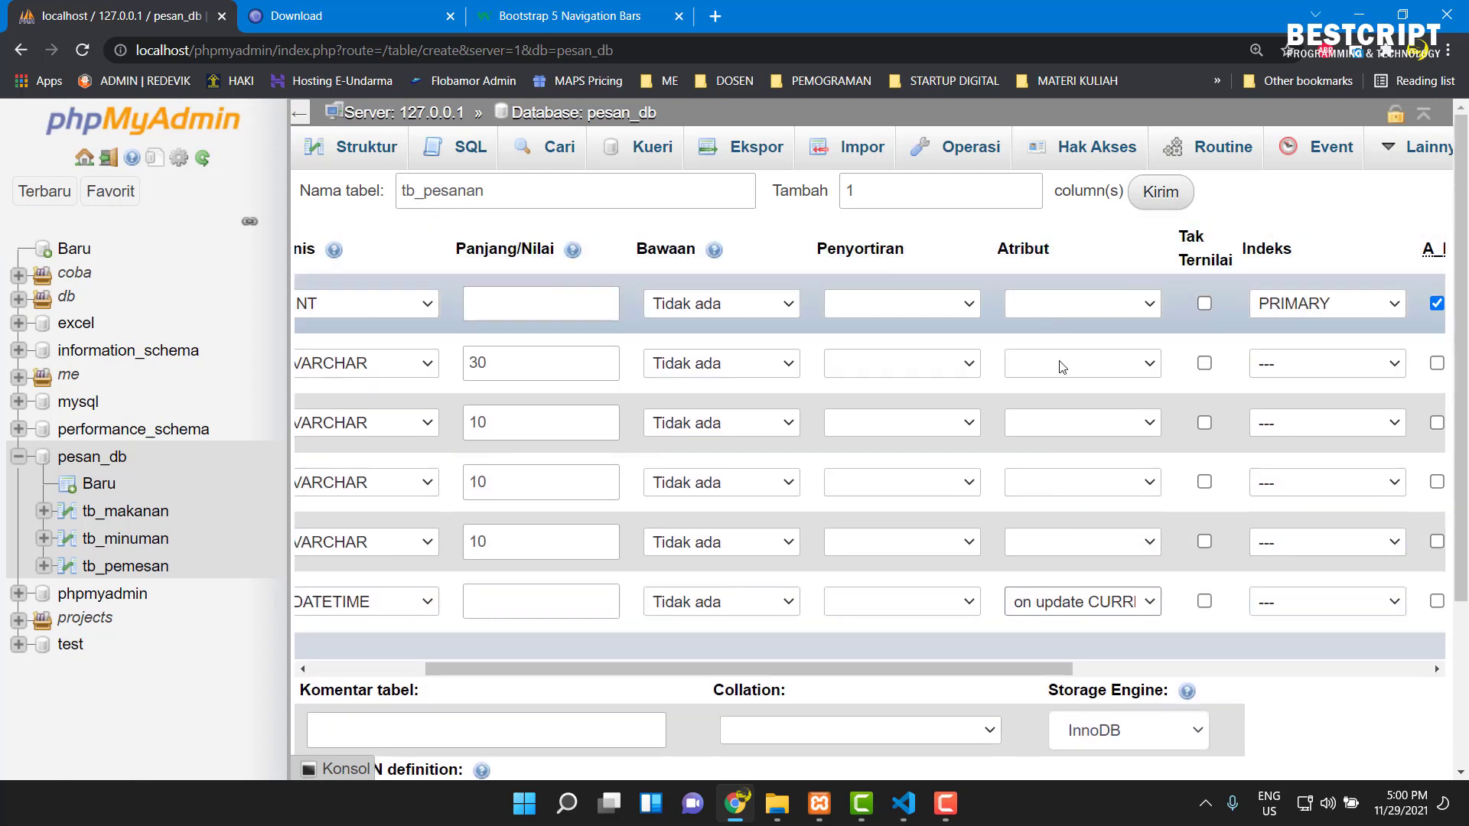
- Review the default, collation, attribute and index settings of the waktu_pesan column
scroll(994, 559, "down", 1)
left_click_drag(655, 573, 769, 570)
left_click_drag(673, 550, 500, 548)
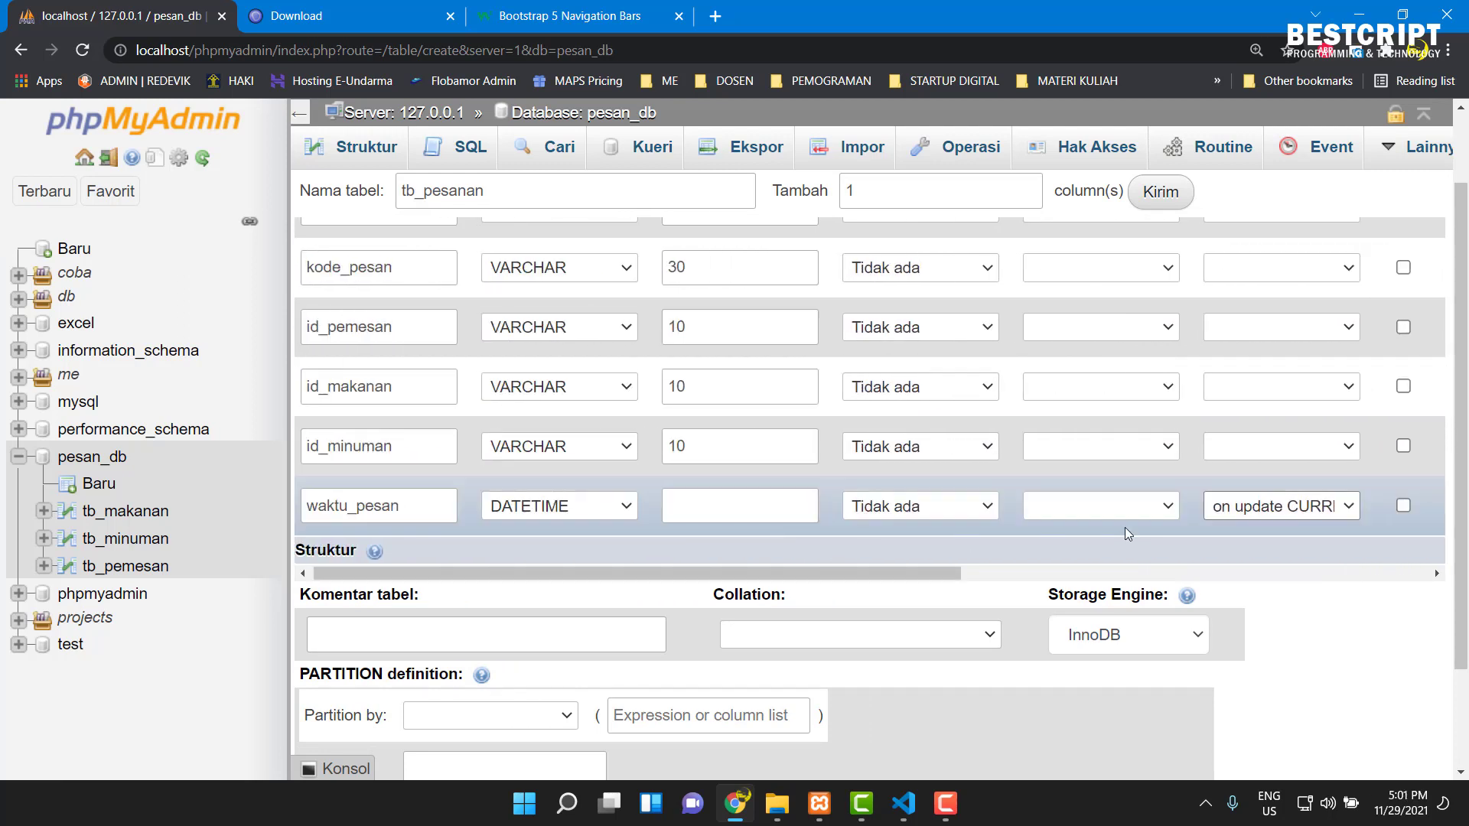
left_click_drag(802, 576, 885, 579)
left_click(769, 516)
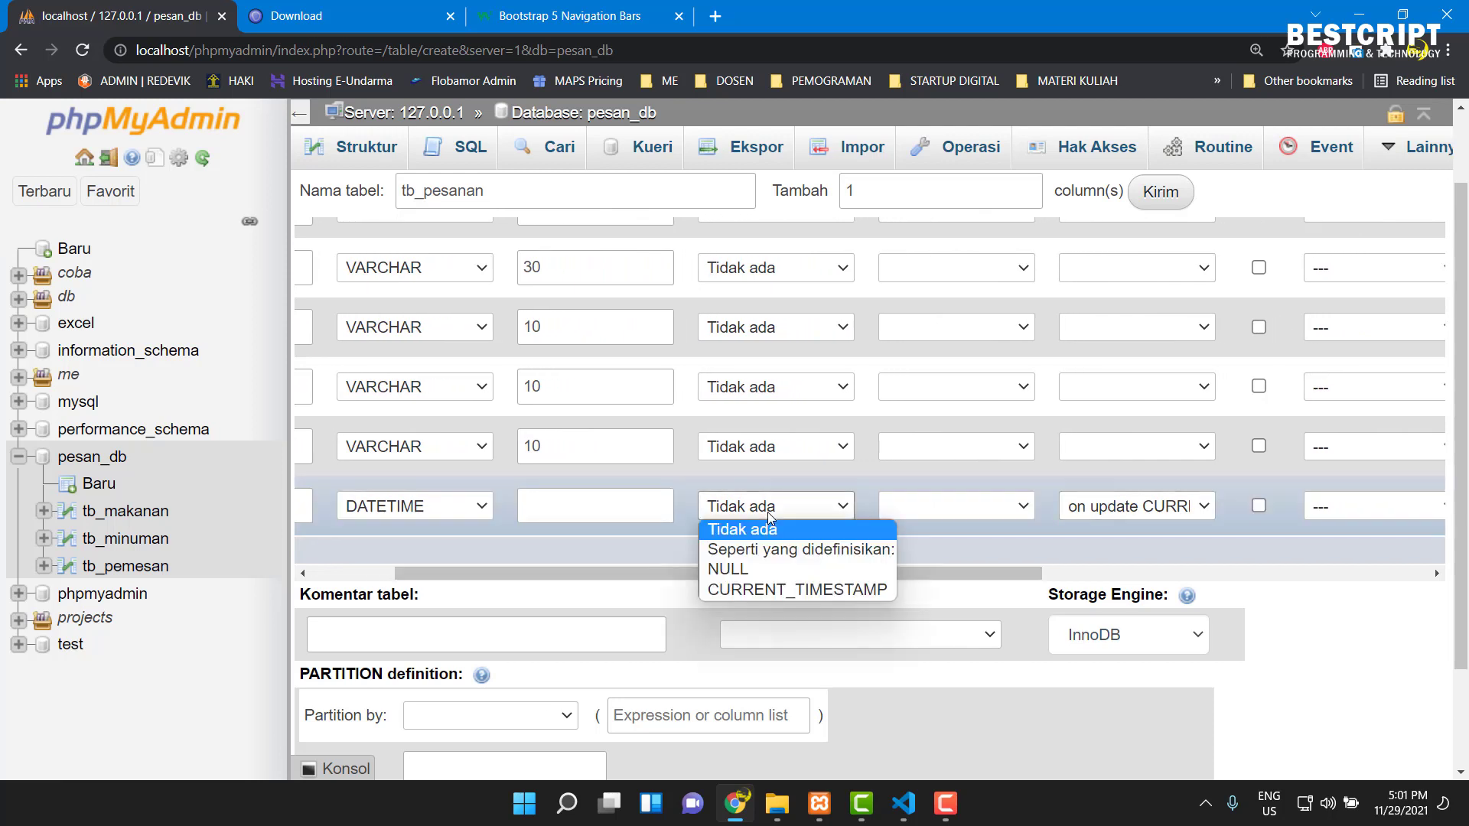
left_click(771, 520)
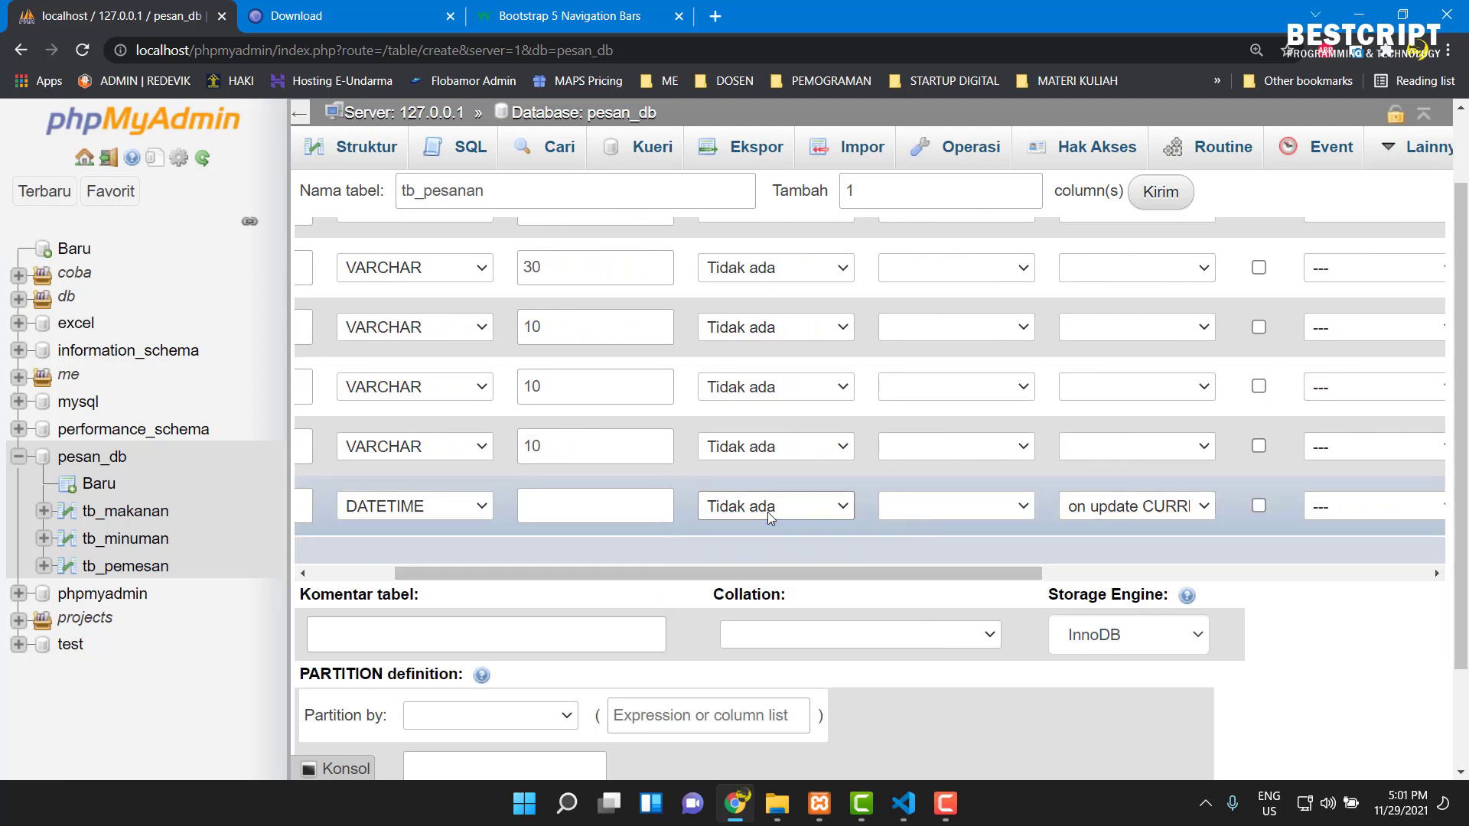
left_click(910, 502)
left_click(911, 502)
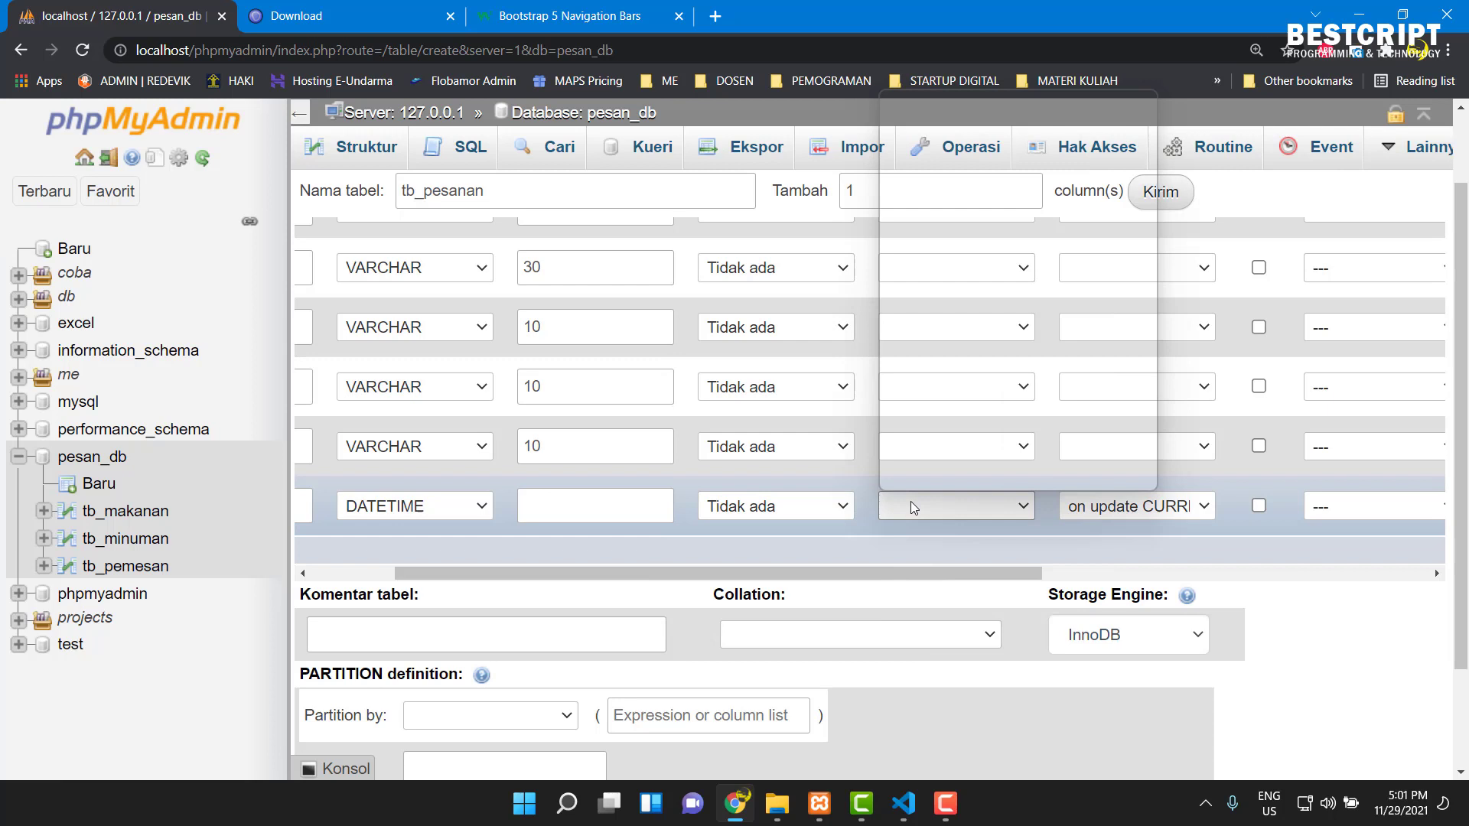
left_click(1393, 507)
left_click(1392, 503)
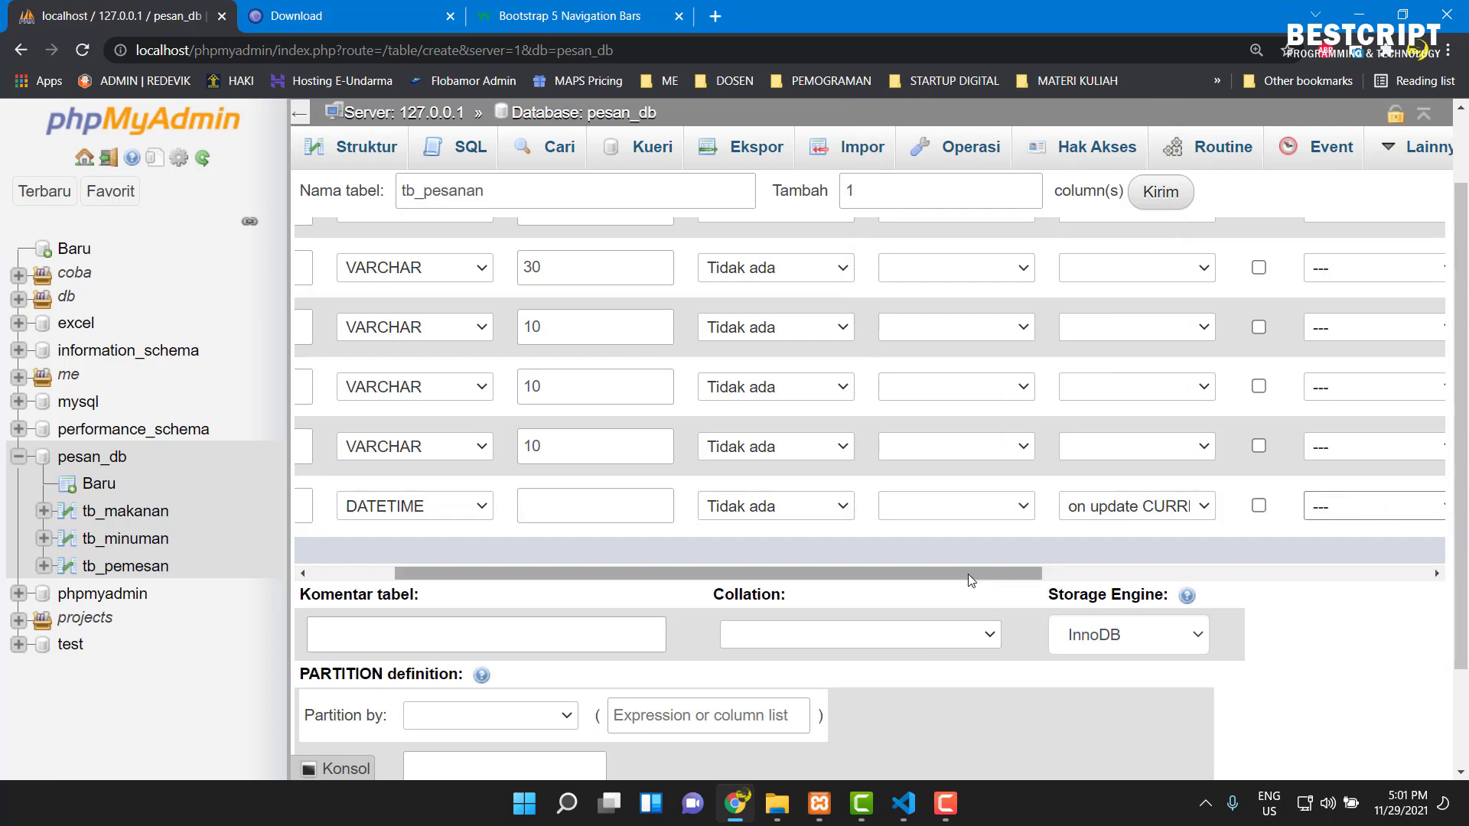
left_click_drag(967, 573, 616, 566)
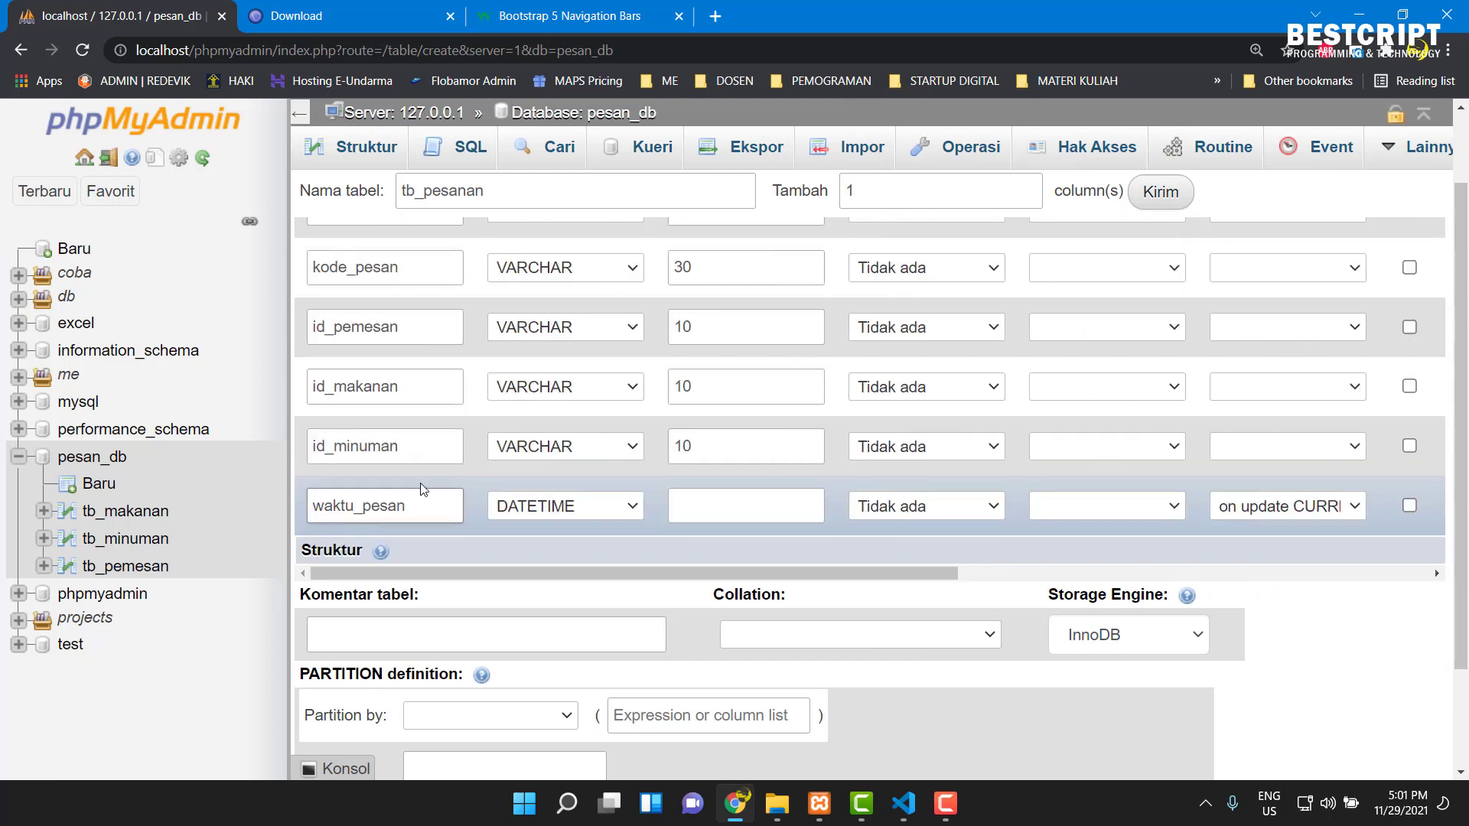
- Review the id_pemesan, id_makanan and id_minuman linking columns, and compare id_minuman with the one in tb_minuman, opened in a separate browser tab
scroll(374, 443, "up", 1)
double_click(347, 414)
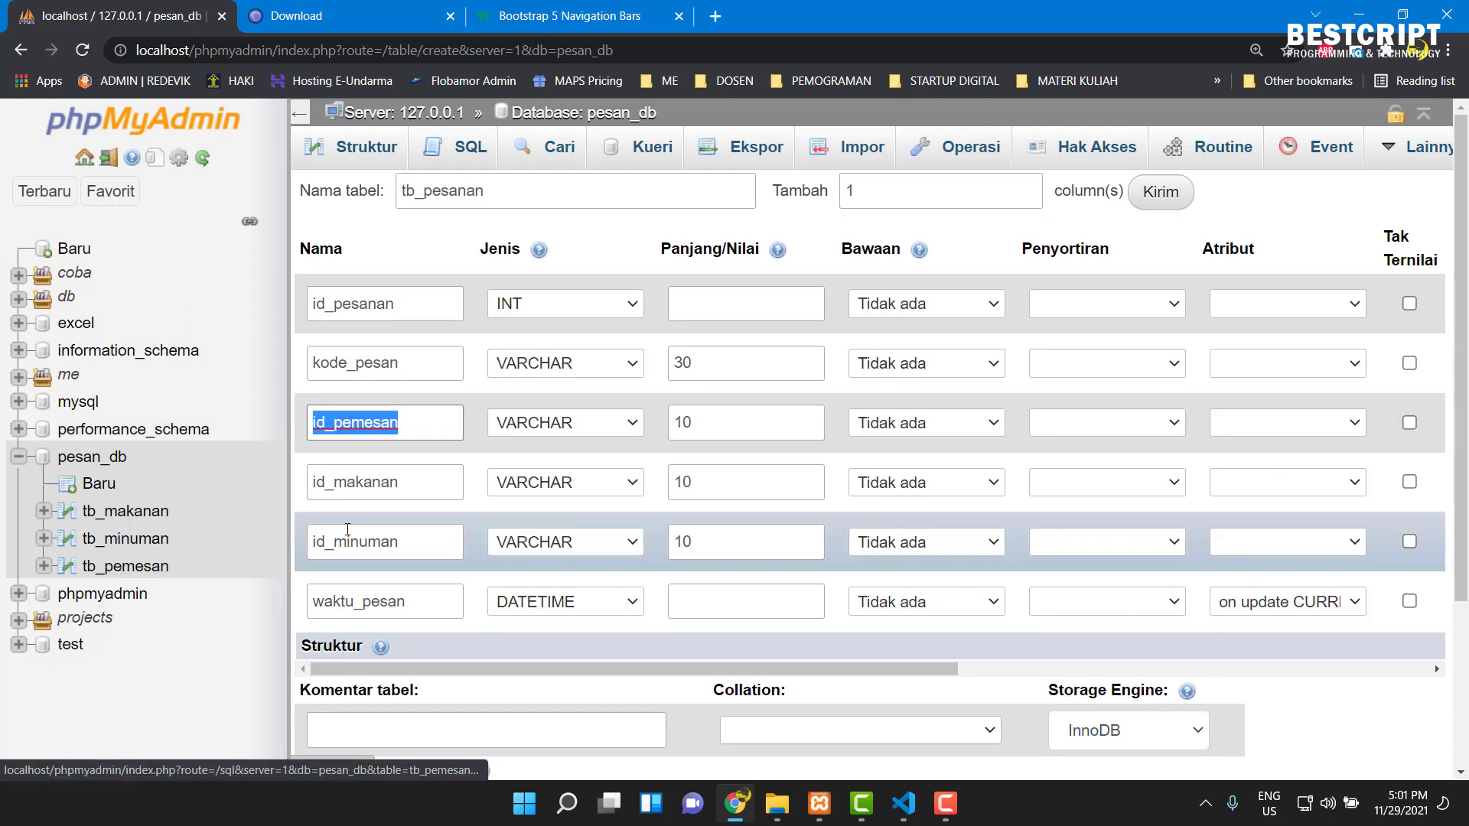
key("ctrl+Down")
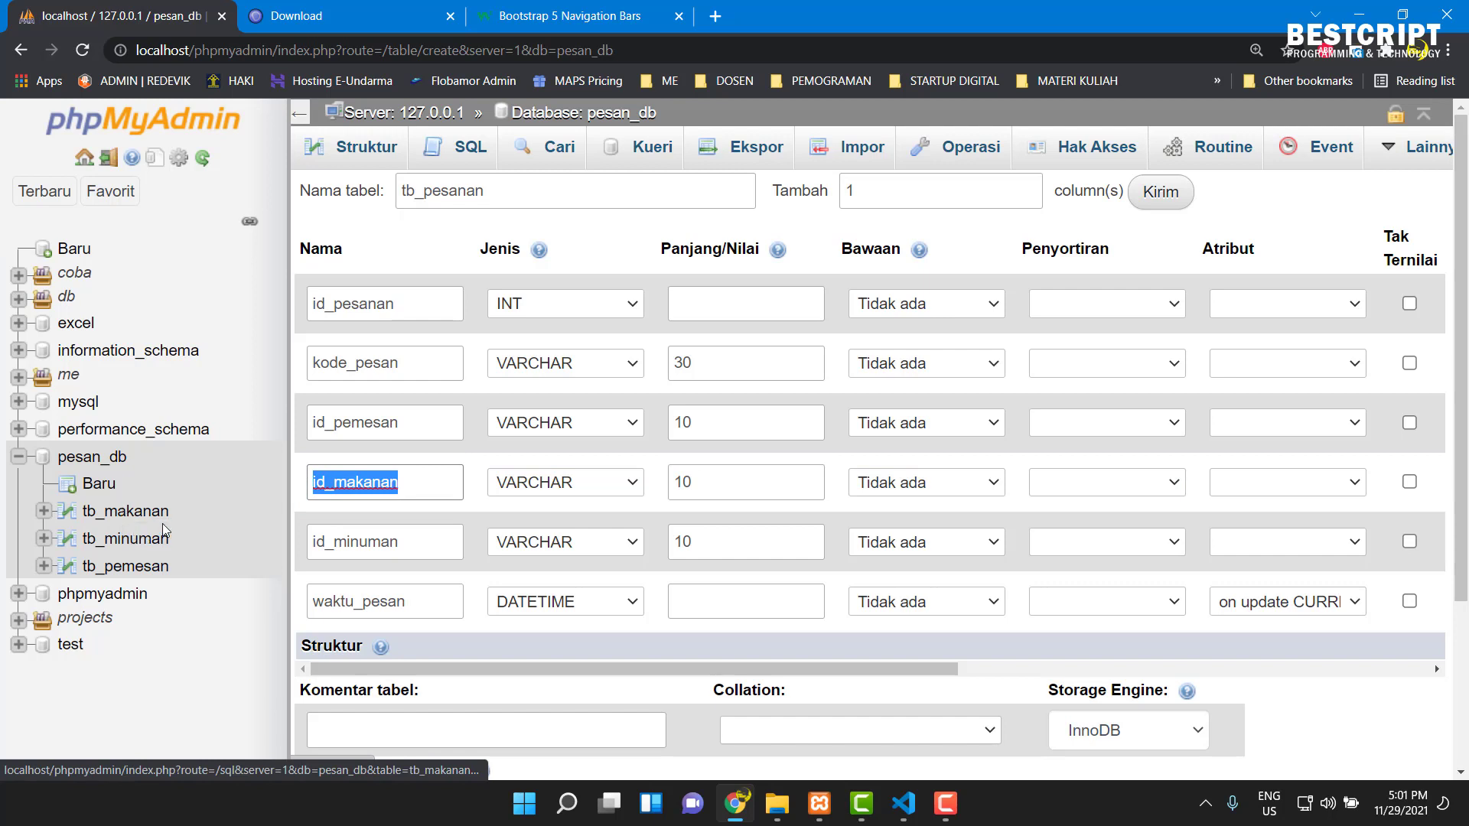
double_click(406, 542)
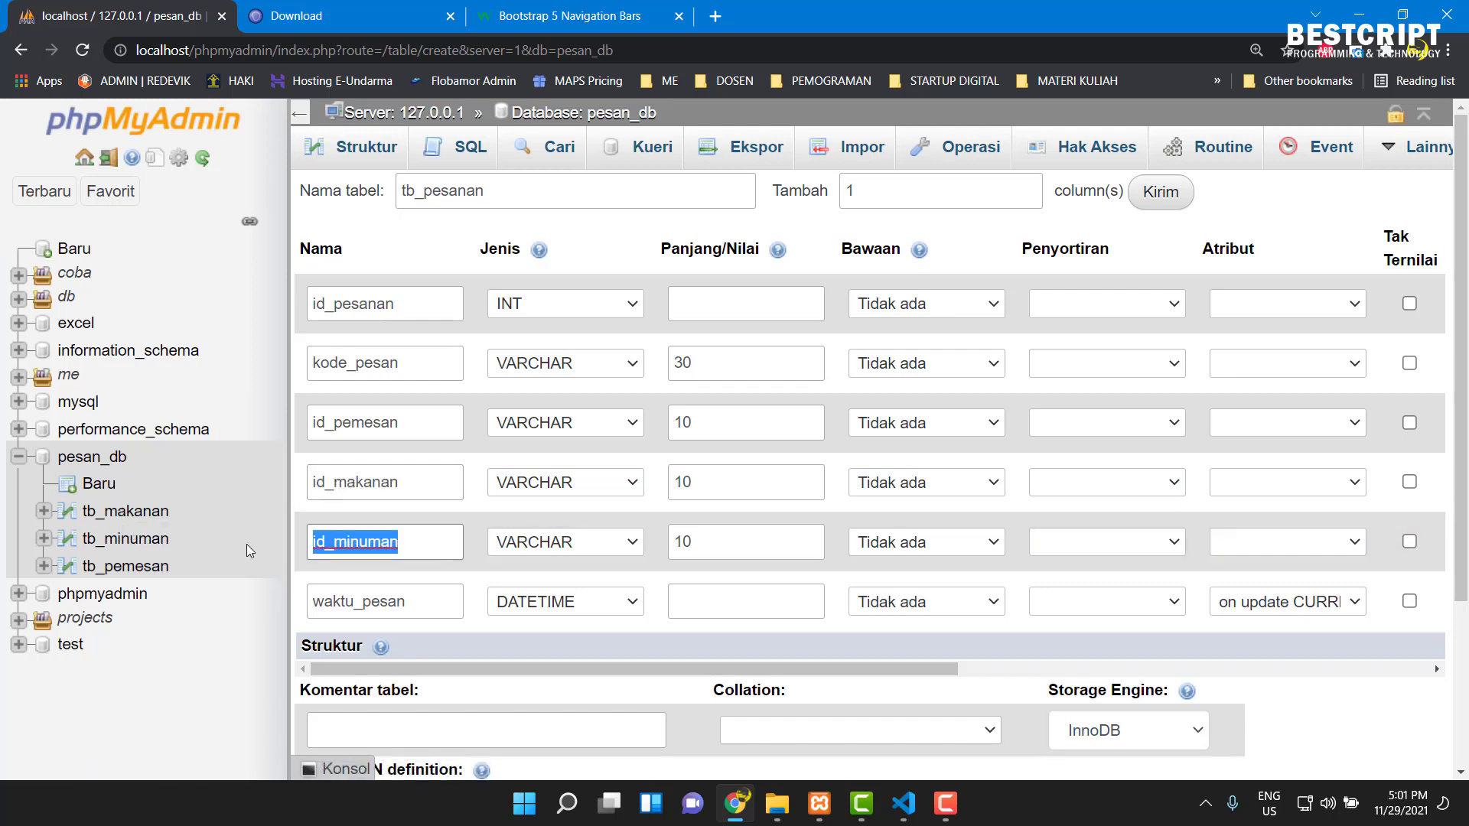
right_click(109, 544)
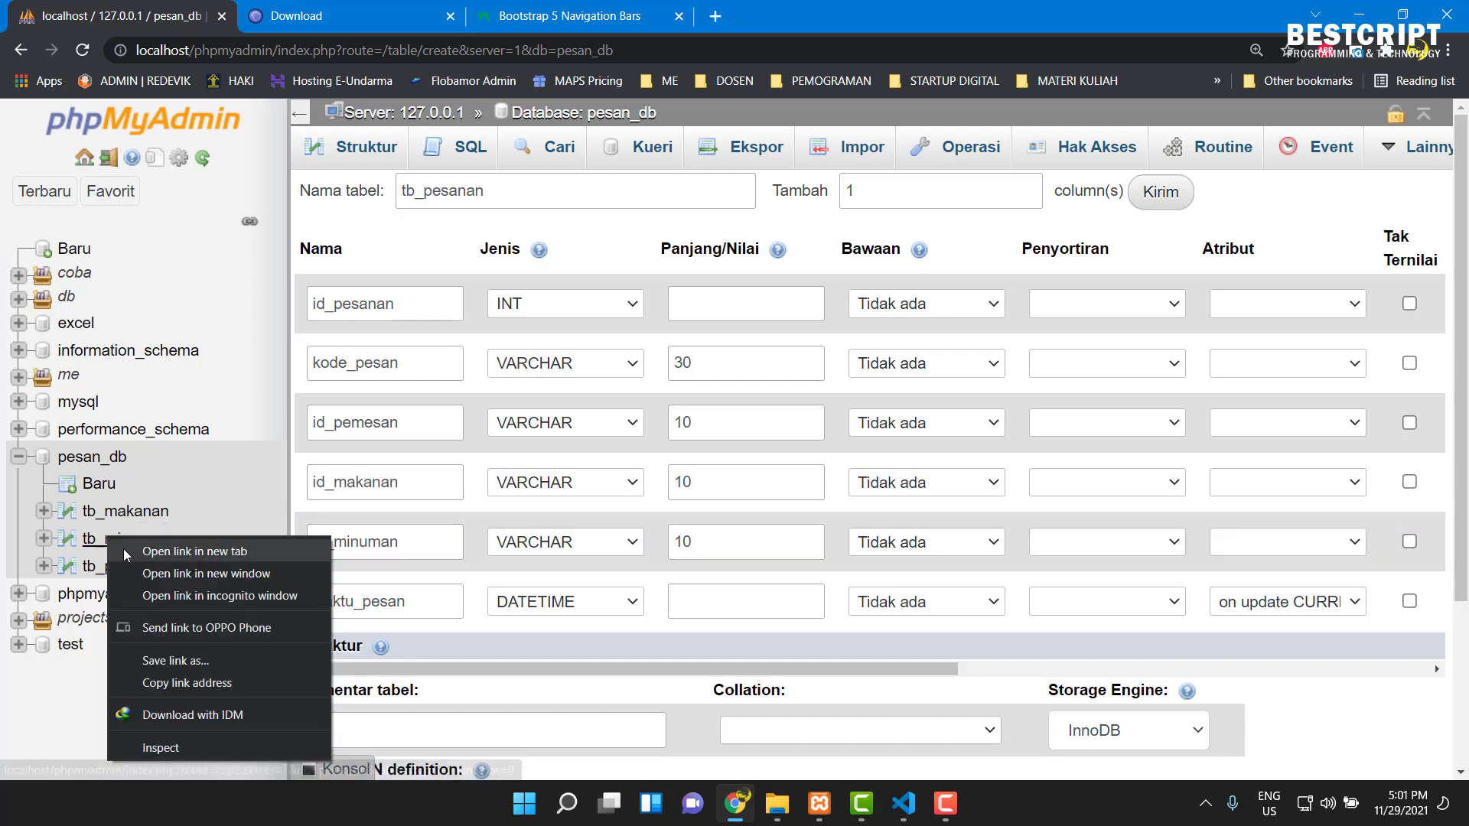
left_click(176, 557)
left_click(290, 14)
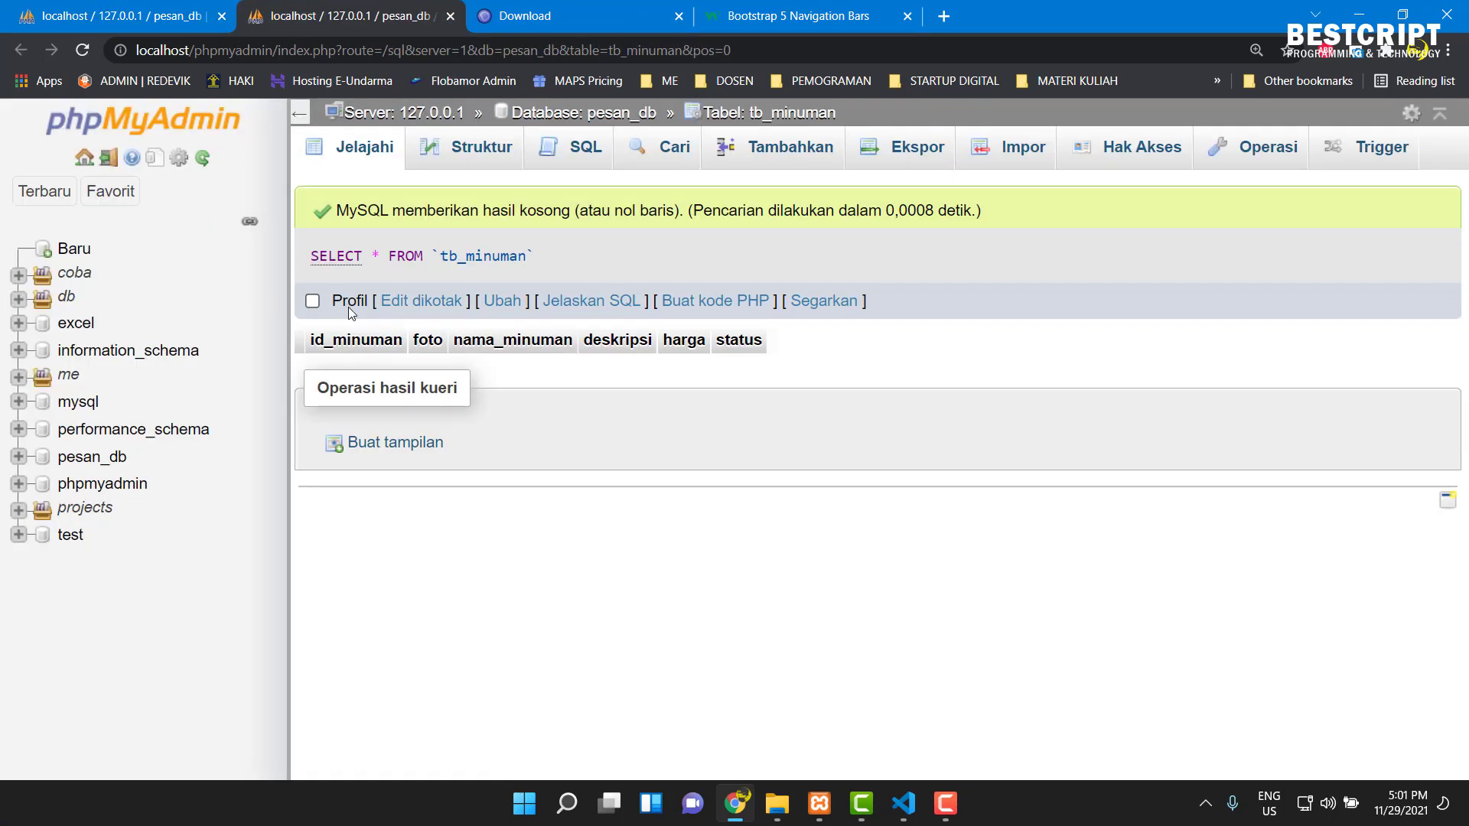
double_click(378, 341)
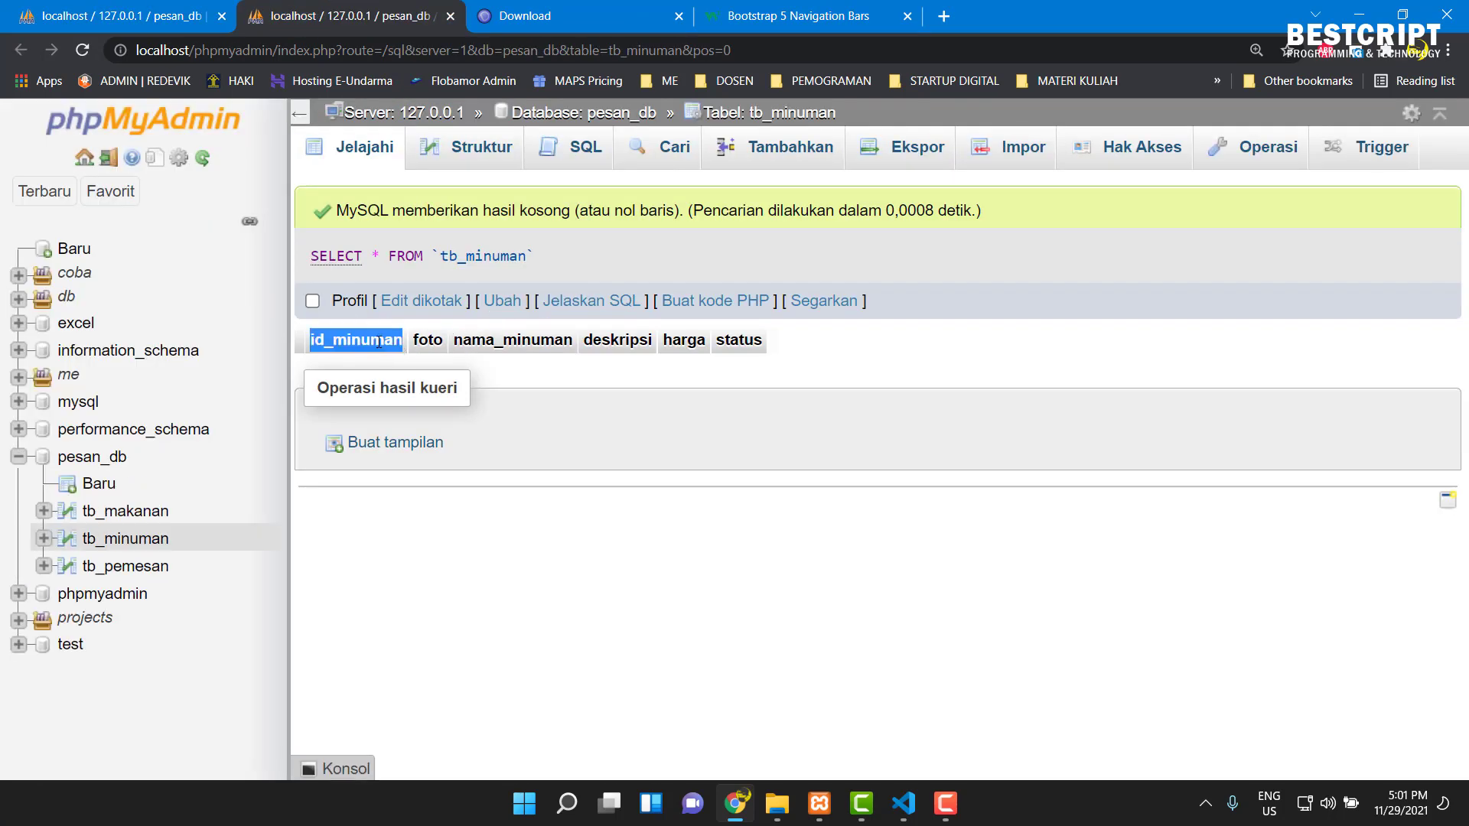
left_click(148, 17)
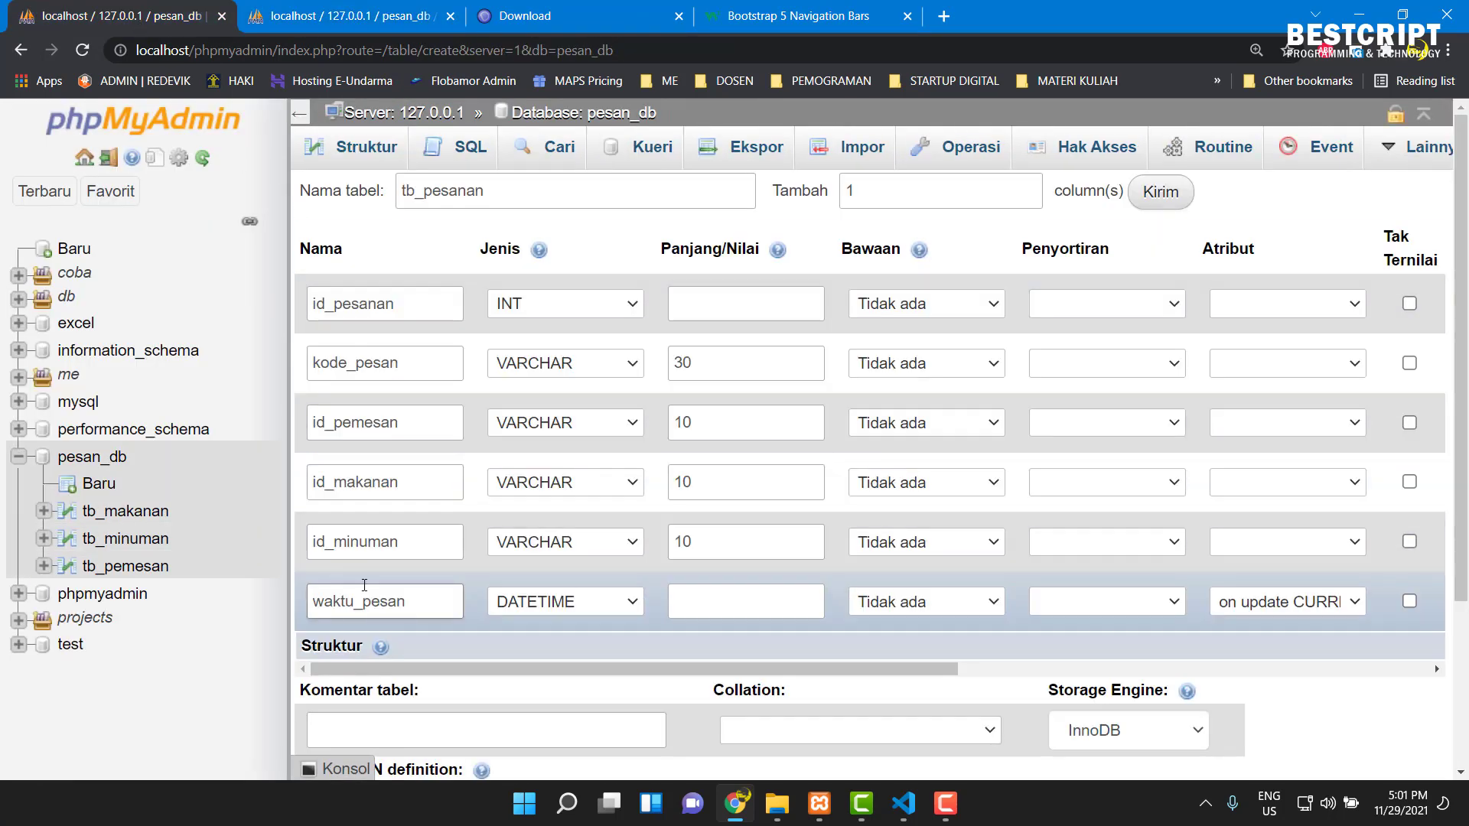
- Save the tb_pesanan definition to create the table in pesan_db
scroll(1048, 509, "down", 1)
scroll(1048, 510, "down", 2)
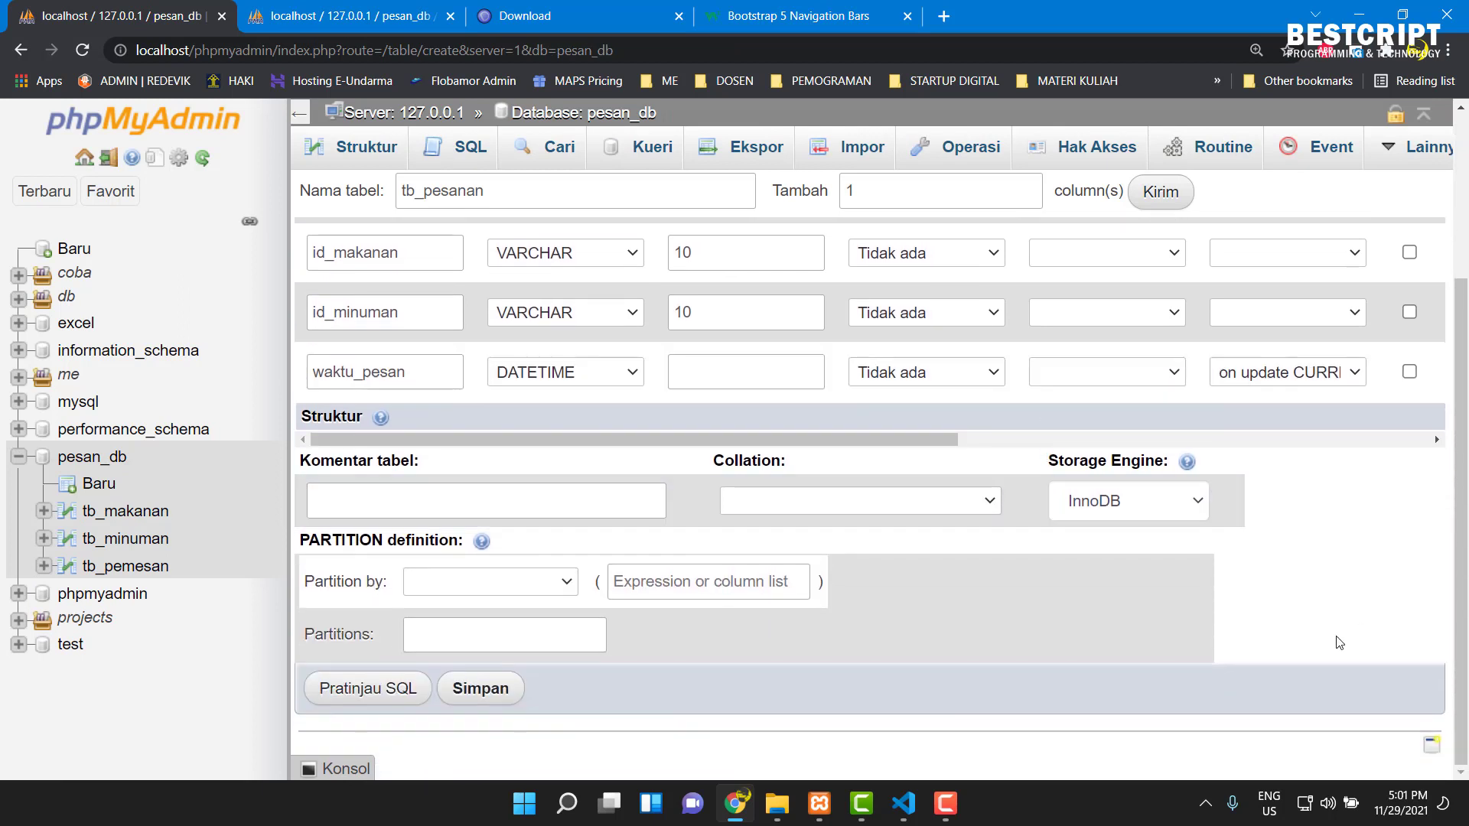
left_click(482, 688)
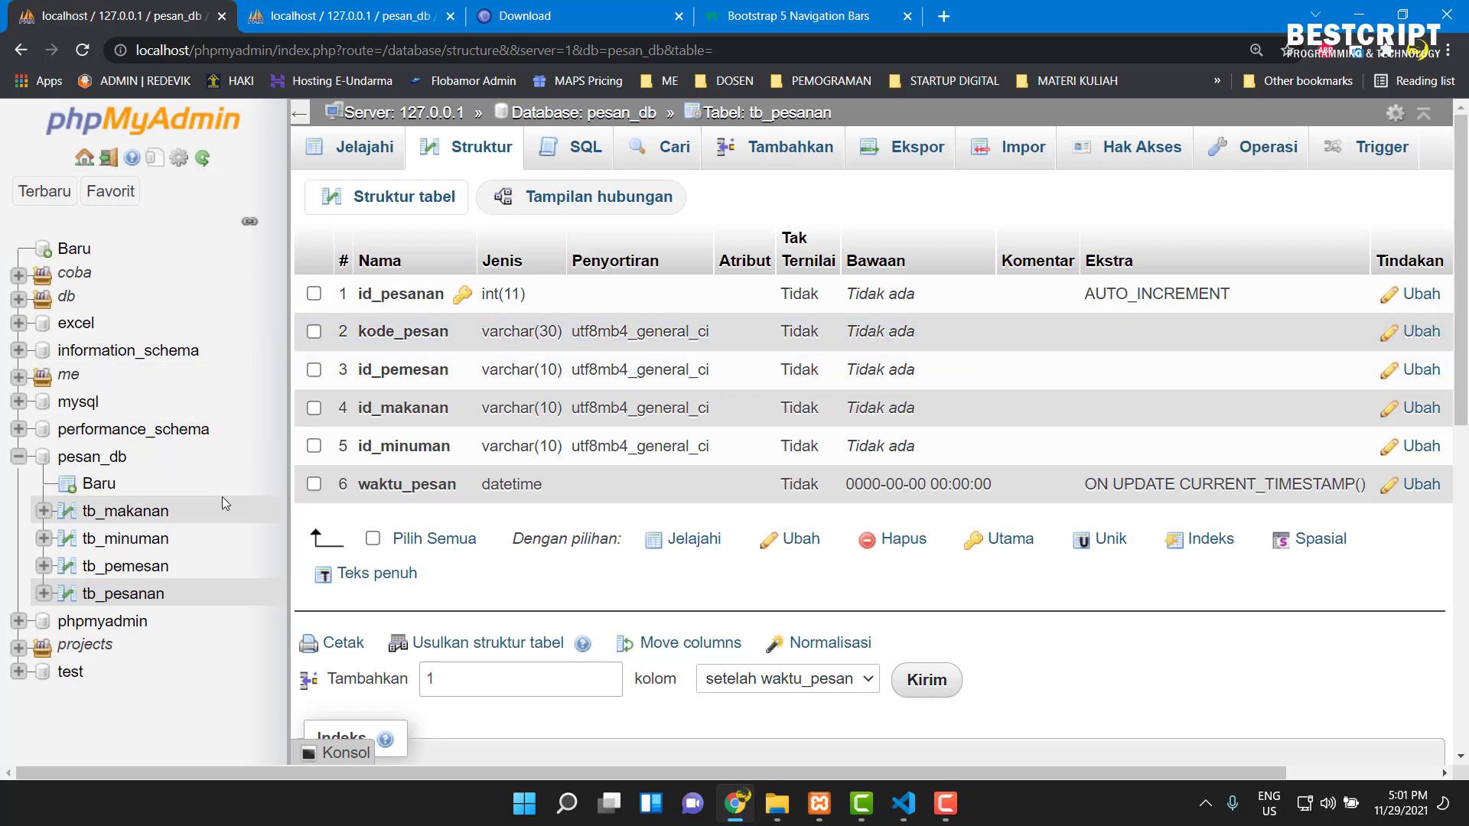
- Try to add an index to the id_pemesan column of tb_pesanan, and clear the column's selection
left_click_drag(646, 773, 643, 702)
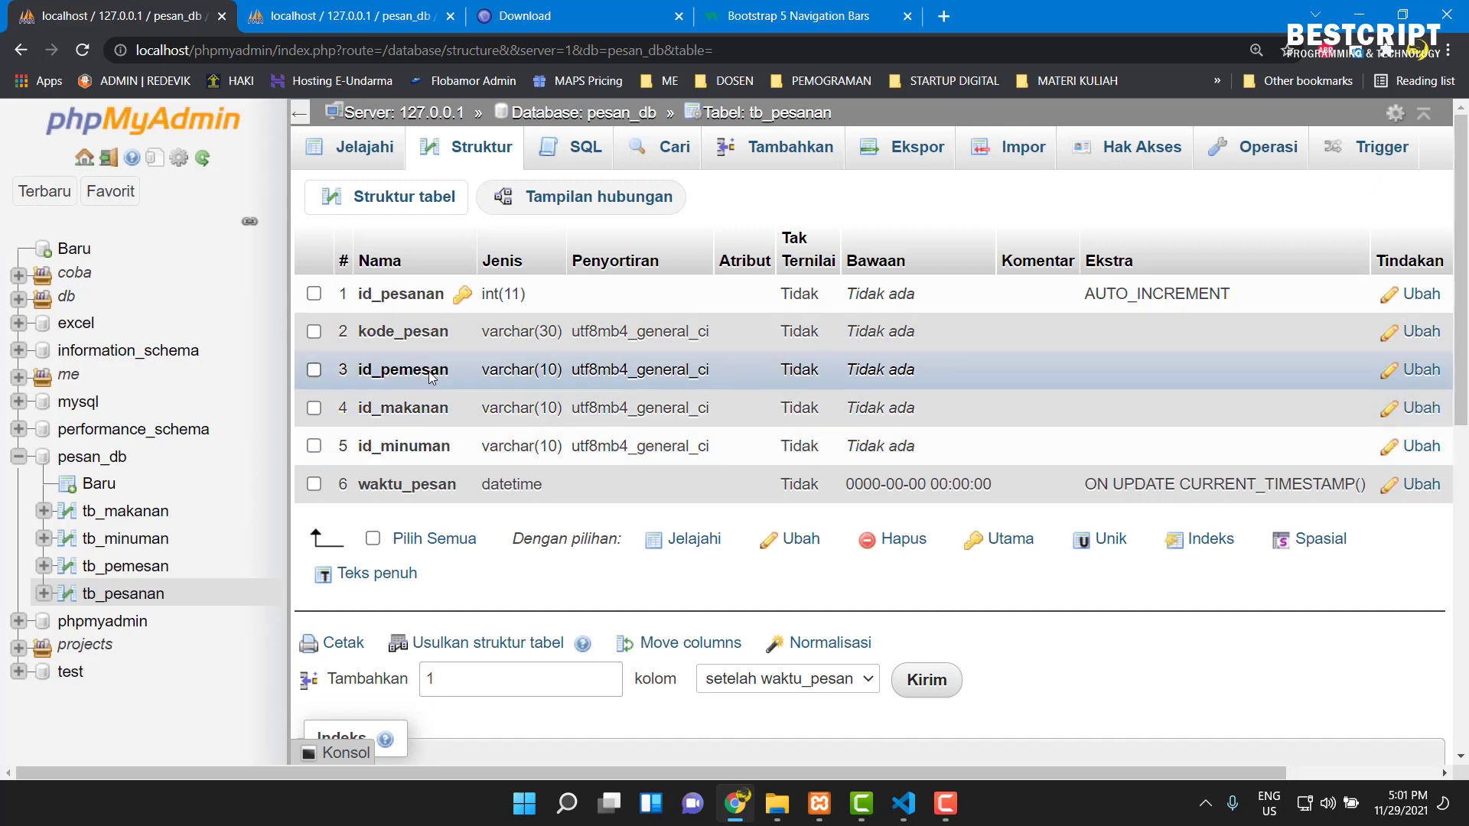
left_click(313, 369)
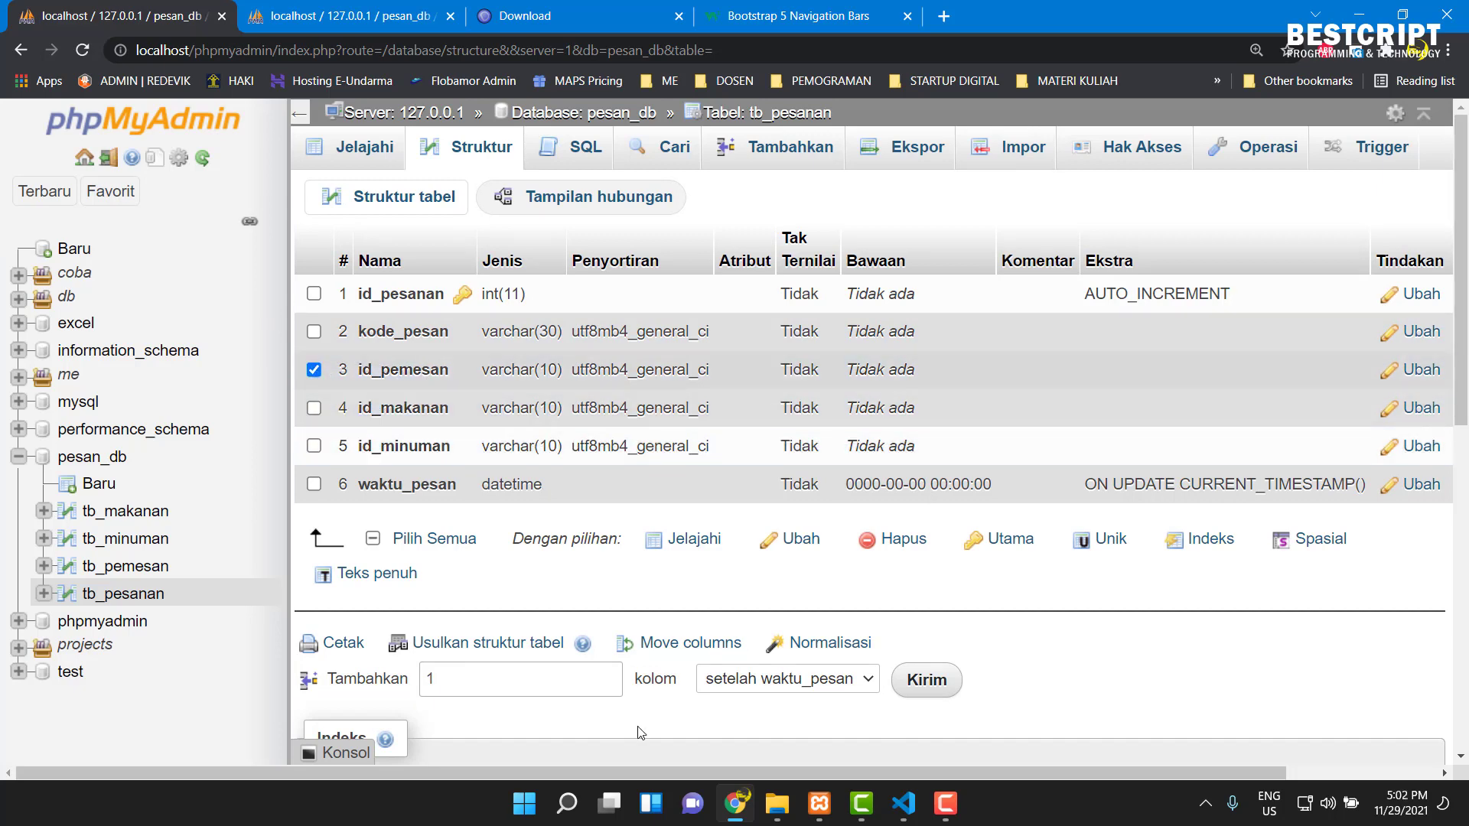
left_click_drag(598, 773, 827, 771)
left_click(1369, 371)
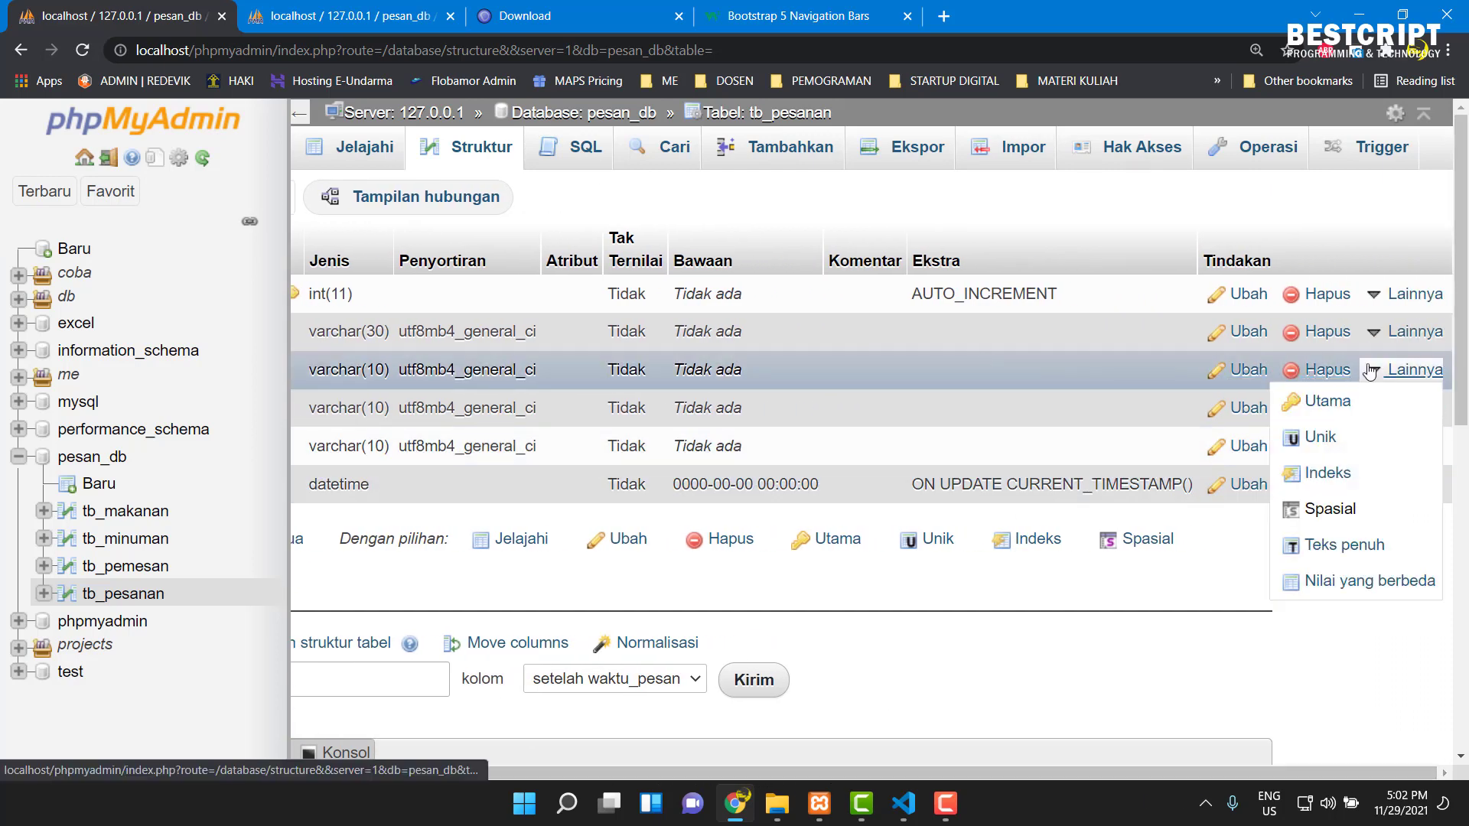
left_click(1328, 473)
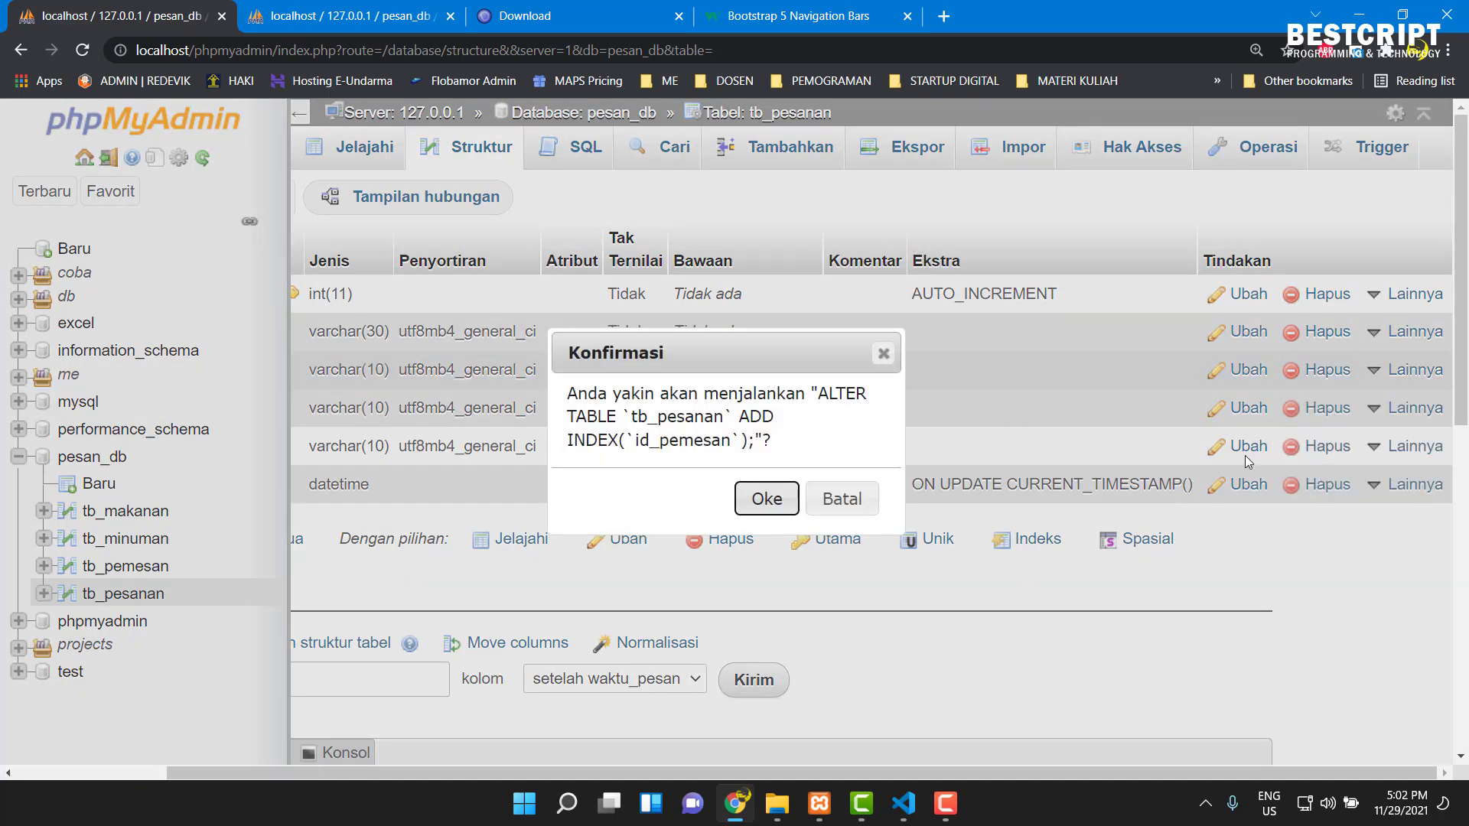
left_click(766, 501)
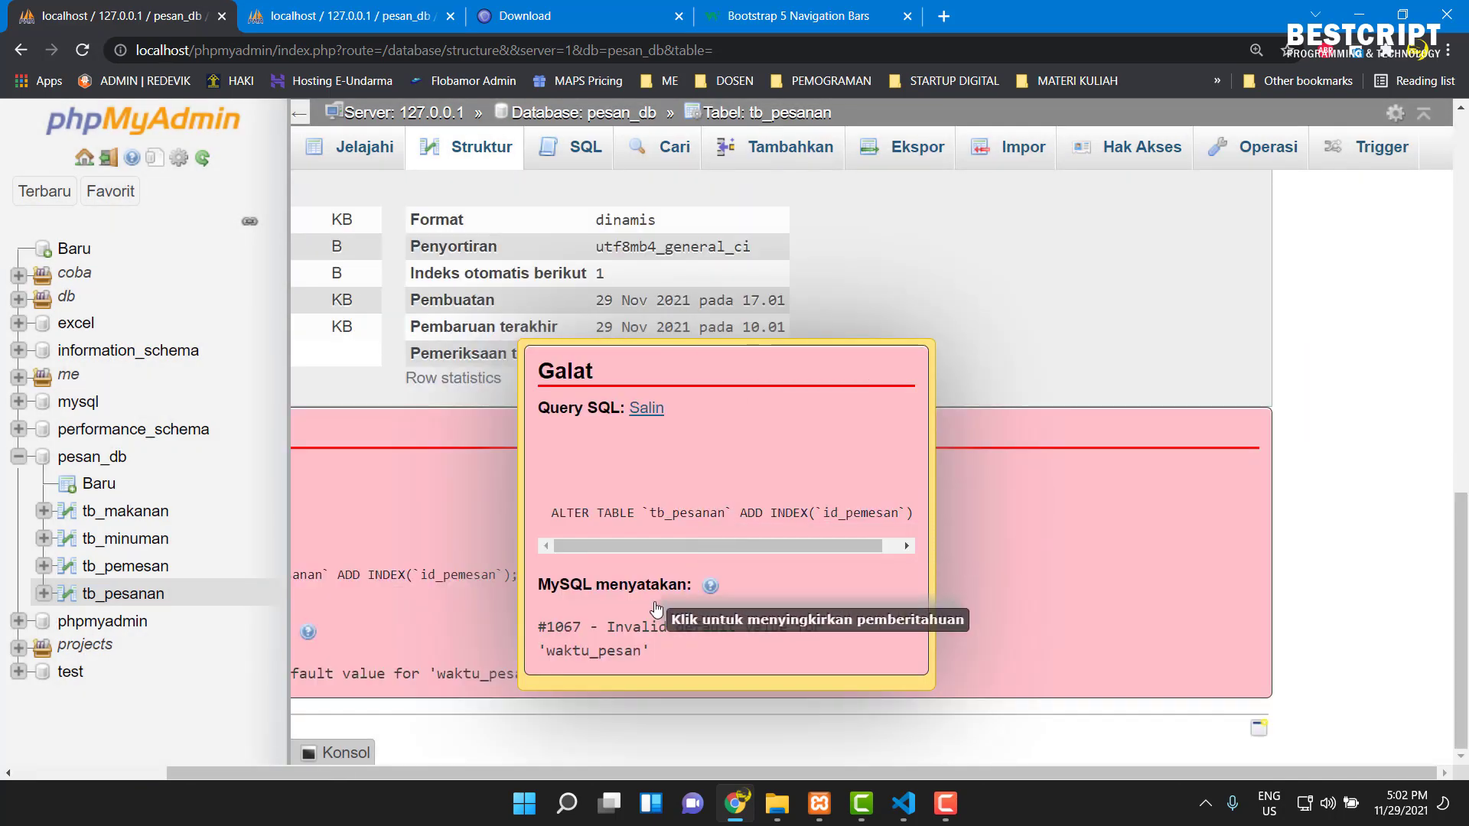
left_click(873, 484)
left_click_drag(577, 775, 426, 774)
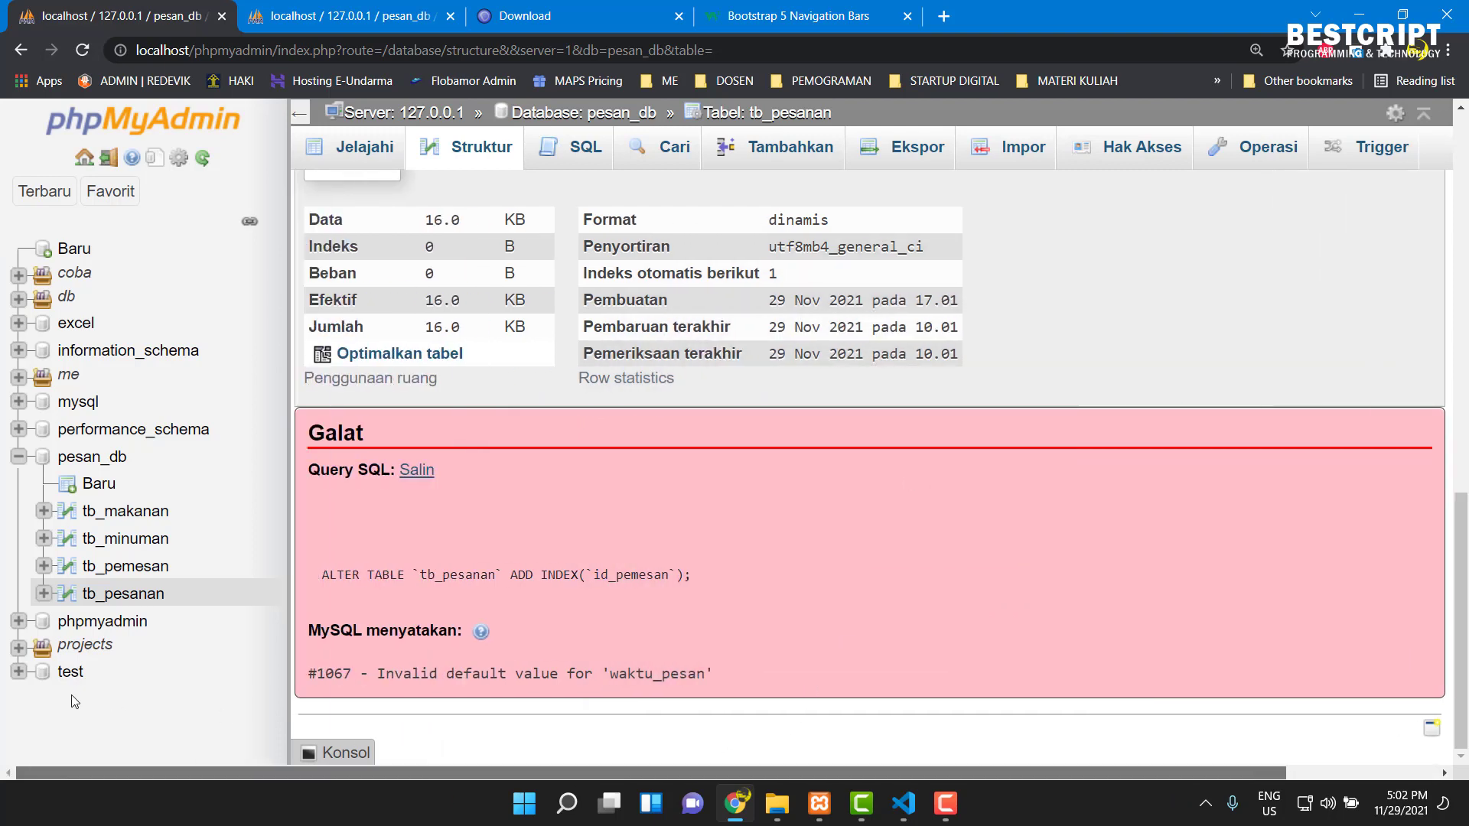
scroll(479, 416, "up", 5)
scroll(489, 415, "up", 4)
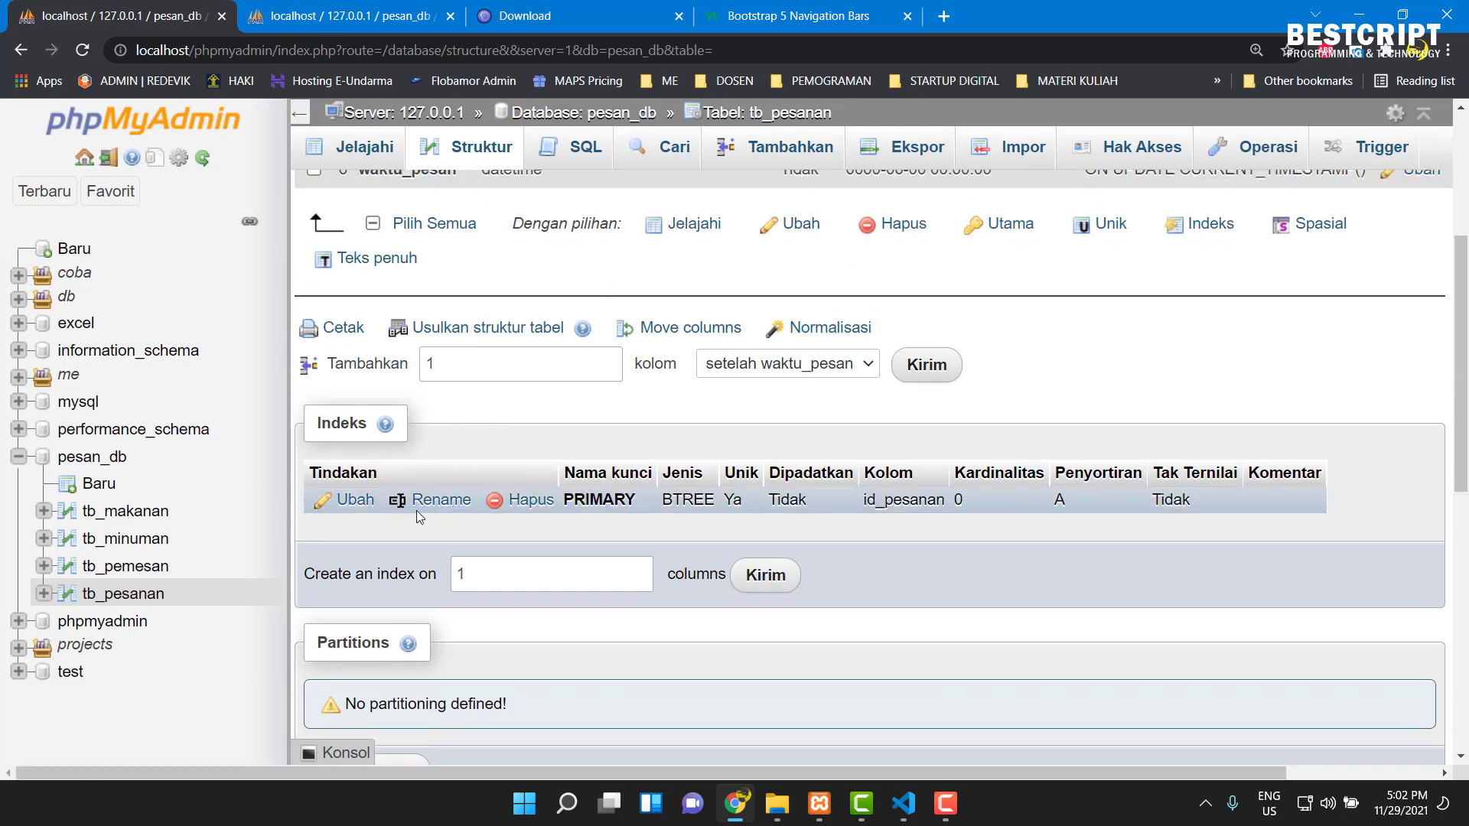
scroll(439, 237, "up", 4)
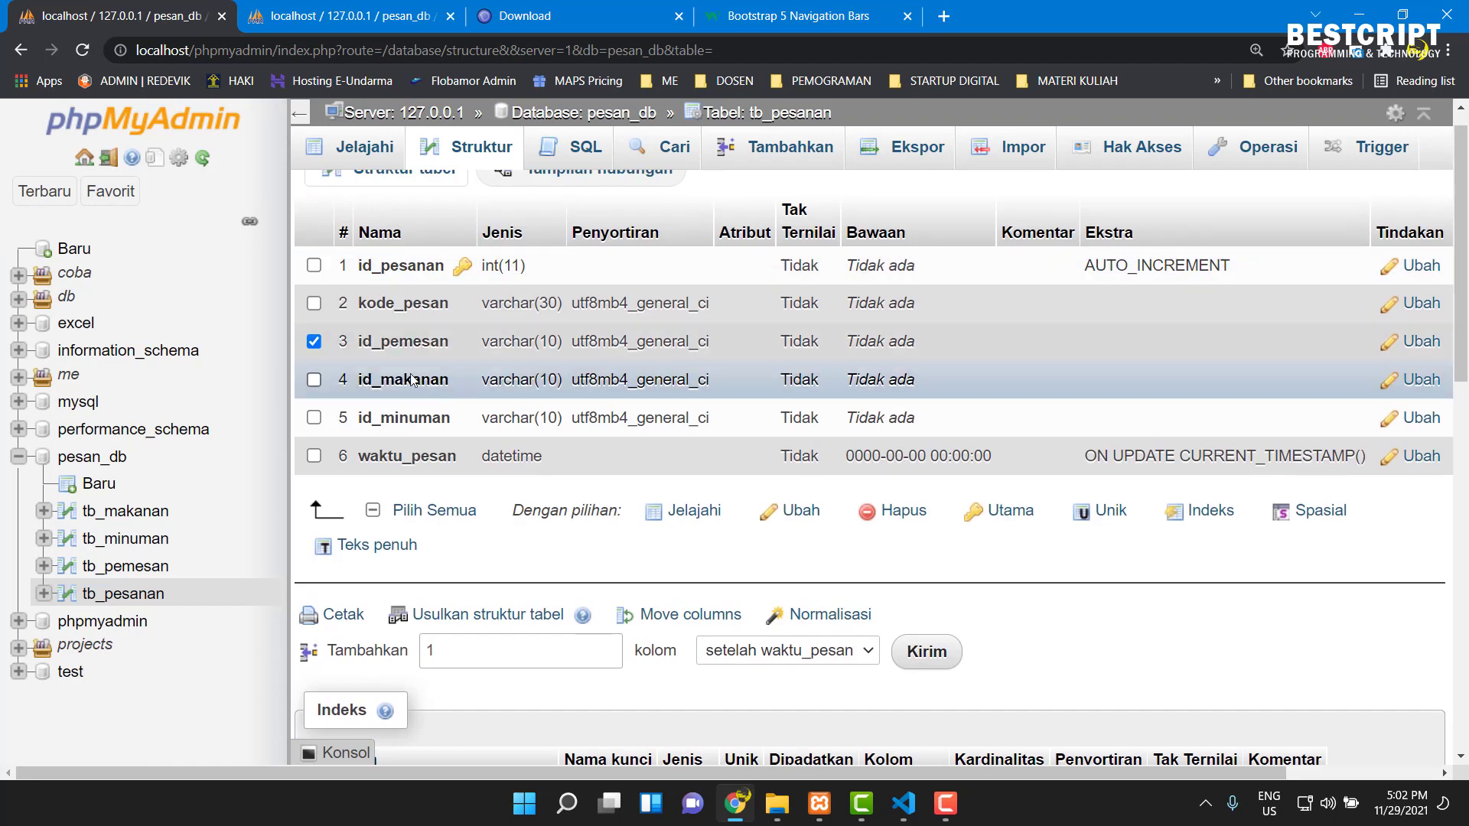
left_click(314, 341)
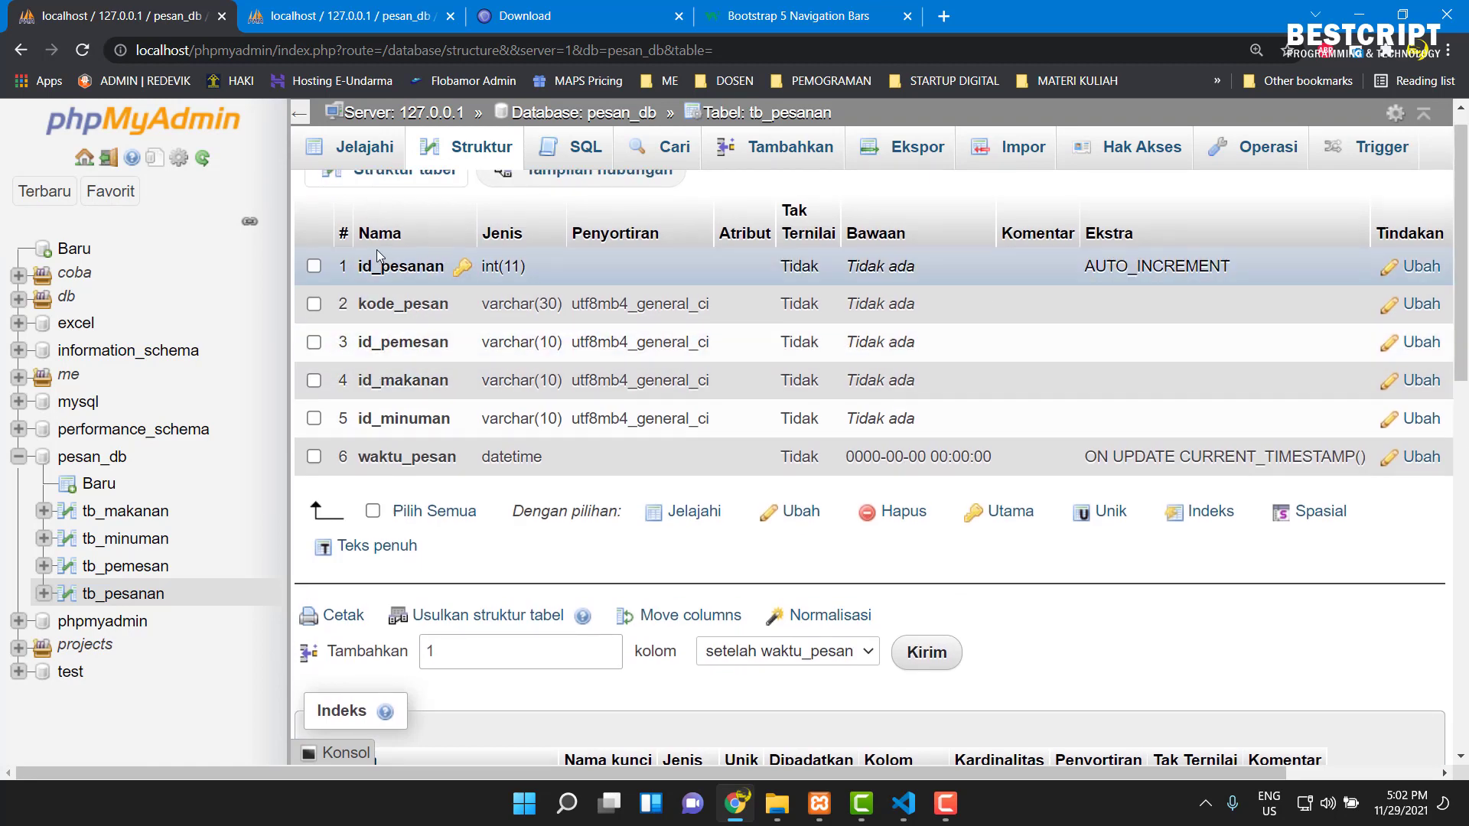
- Reload the page and reopen the structure of the tb_pesanan table in pesan_db
scroll(375, 211, "up", 1)
left_click(82, 50)
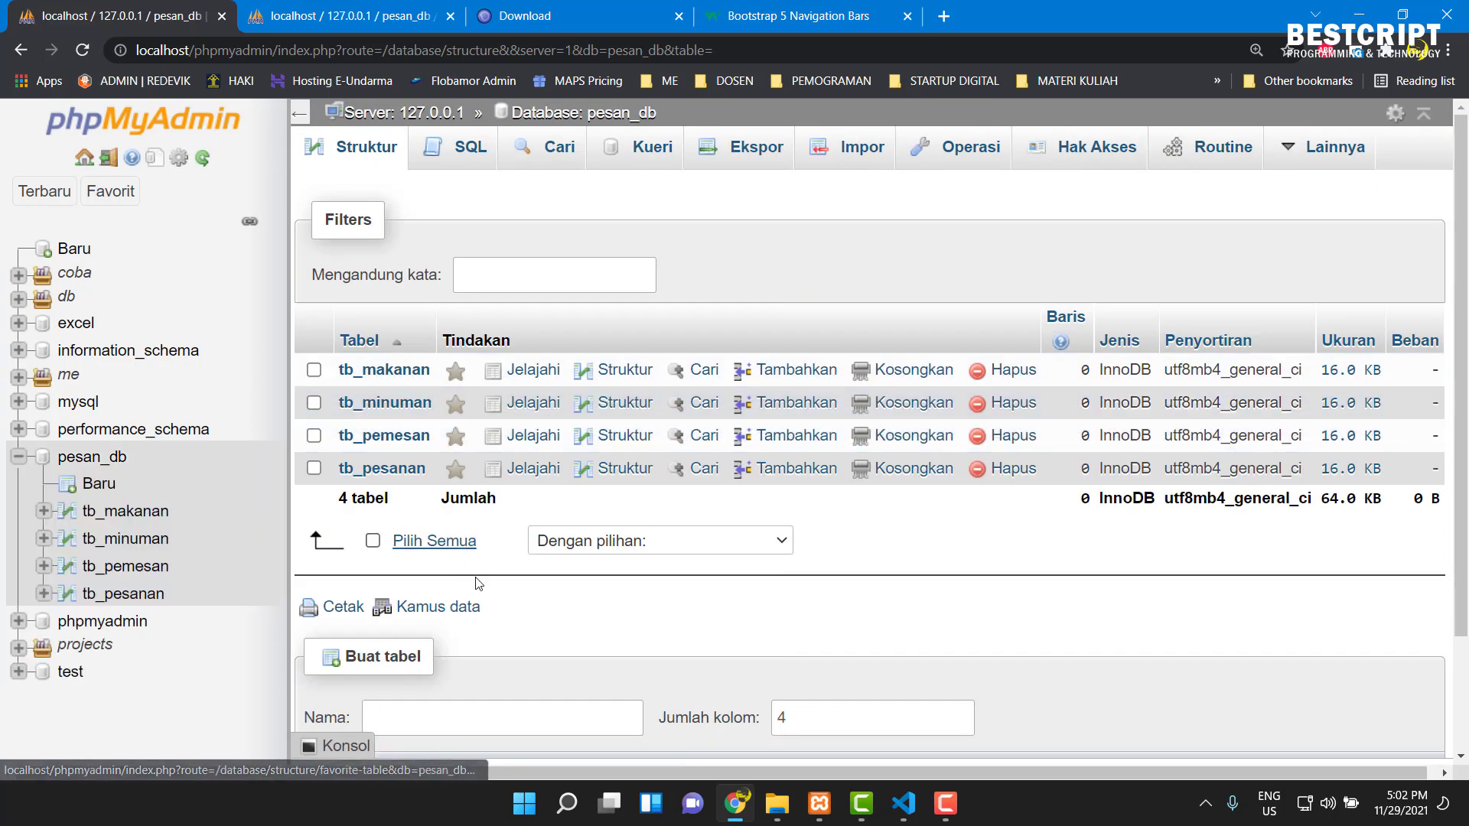
left_click(398, 469)
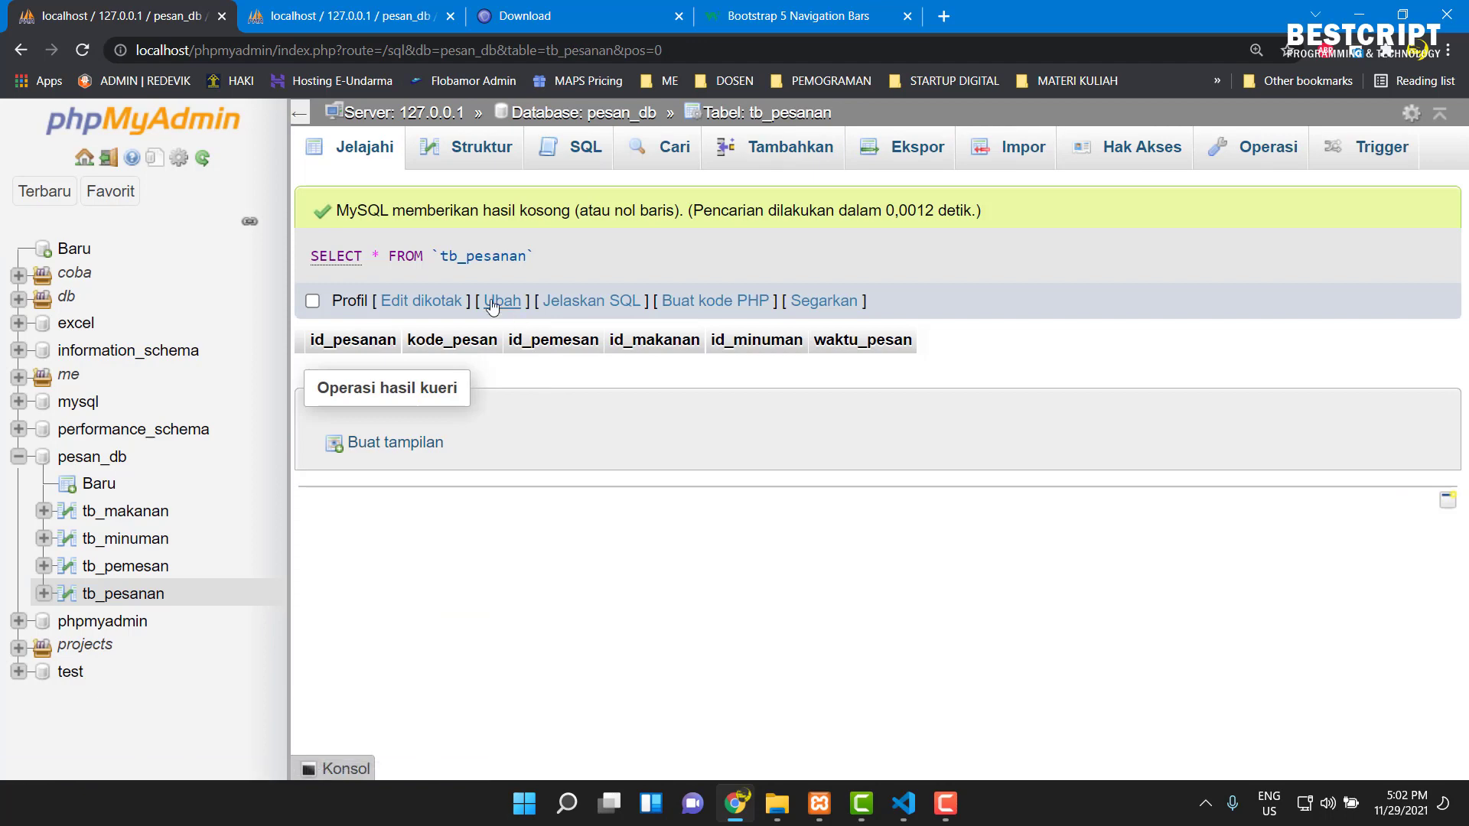
left_click(461, 153)
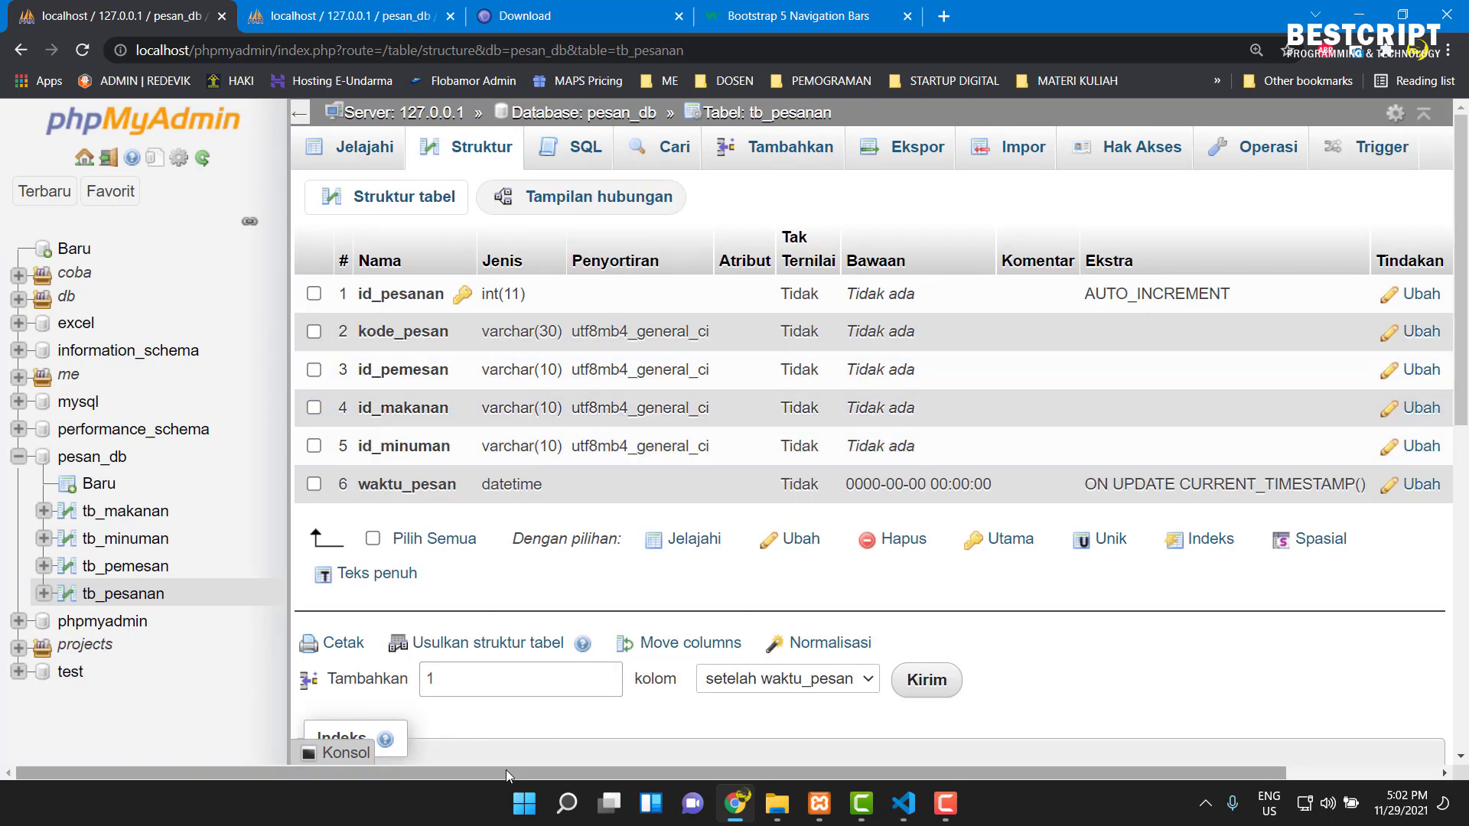
- Try once more to index the id_pemesan column of tb_pesanan, and dismiss the error notice
left_click_drag(520, 774, 819, 754)
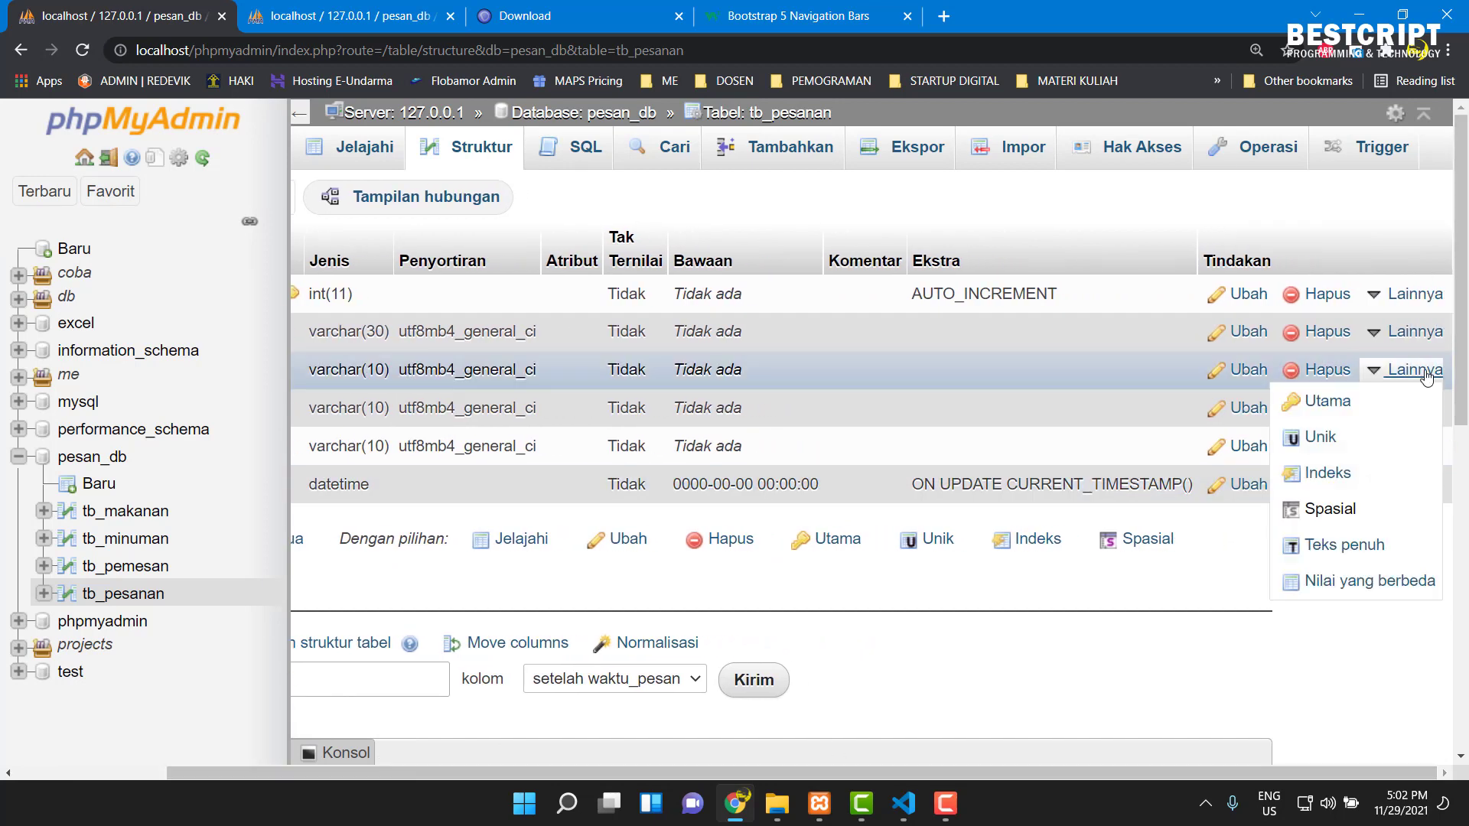
left_click_drag(654, 774, 365, 754)
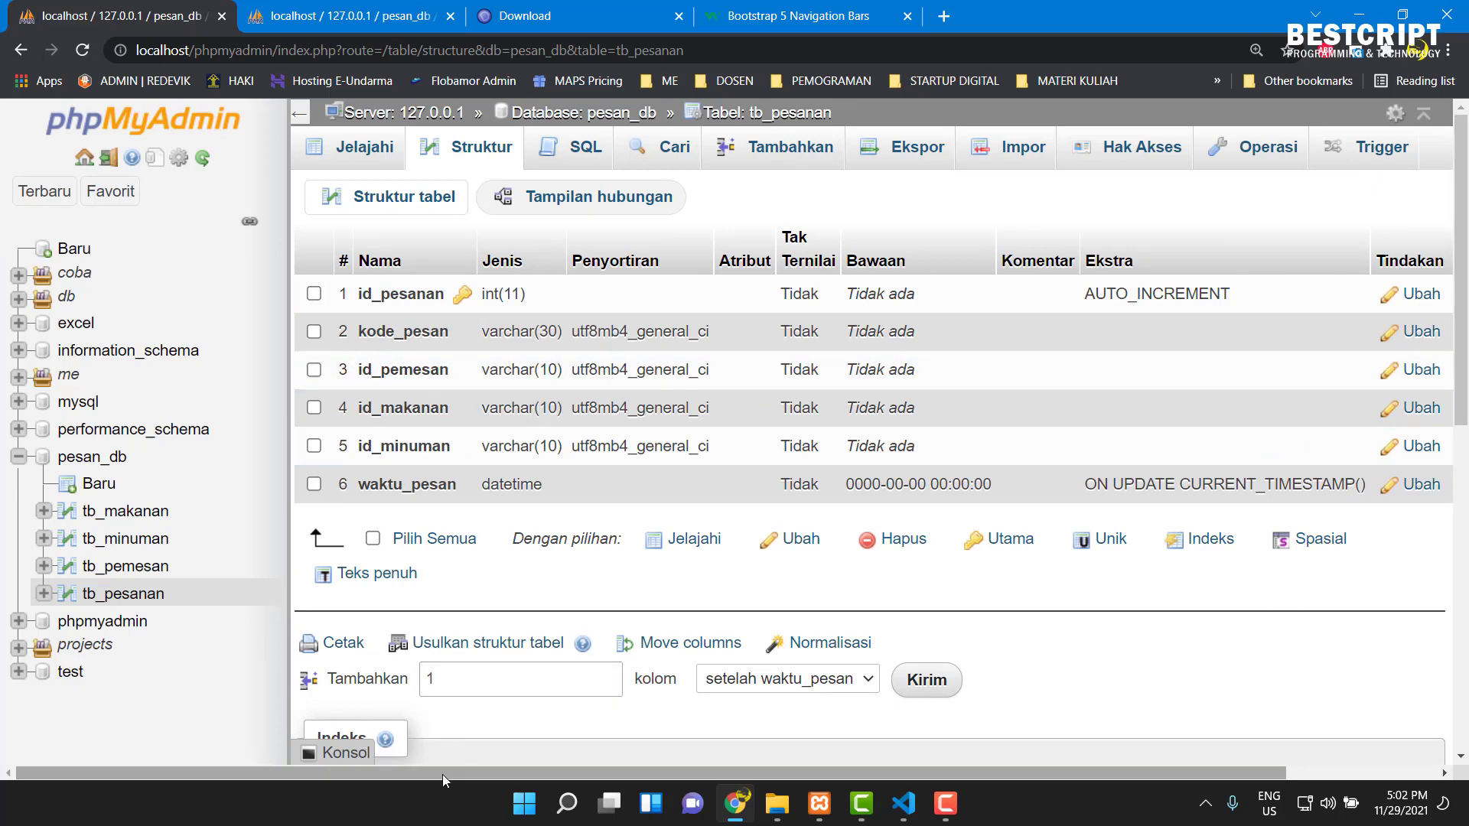
left_click_drag(442, 774, 811, 763)
left_click(1412, 370)
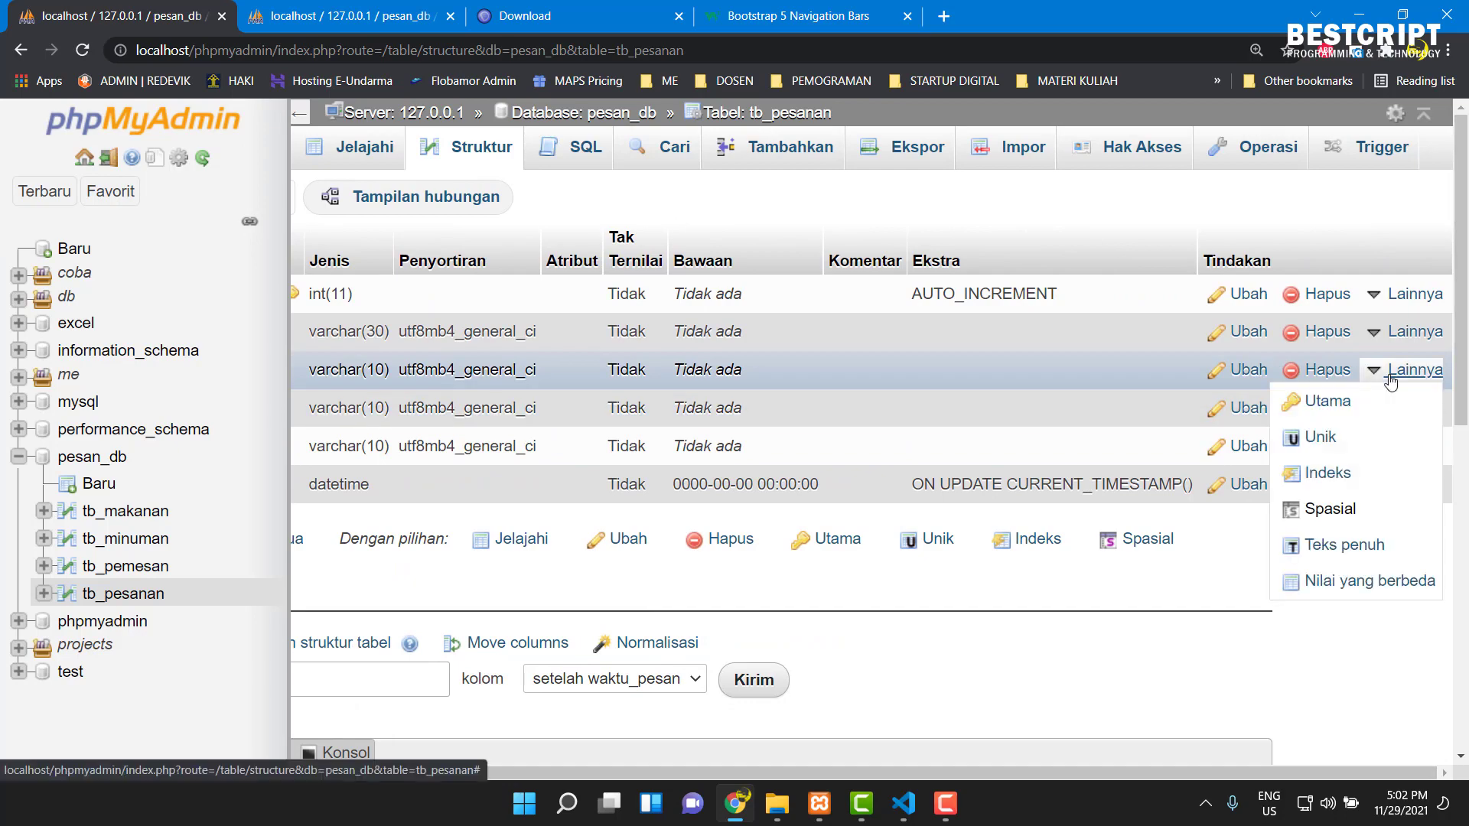
left_click(1338, 476)
left_click(764, 497)
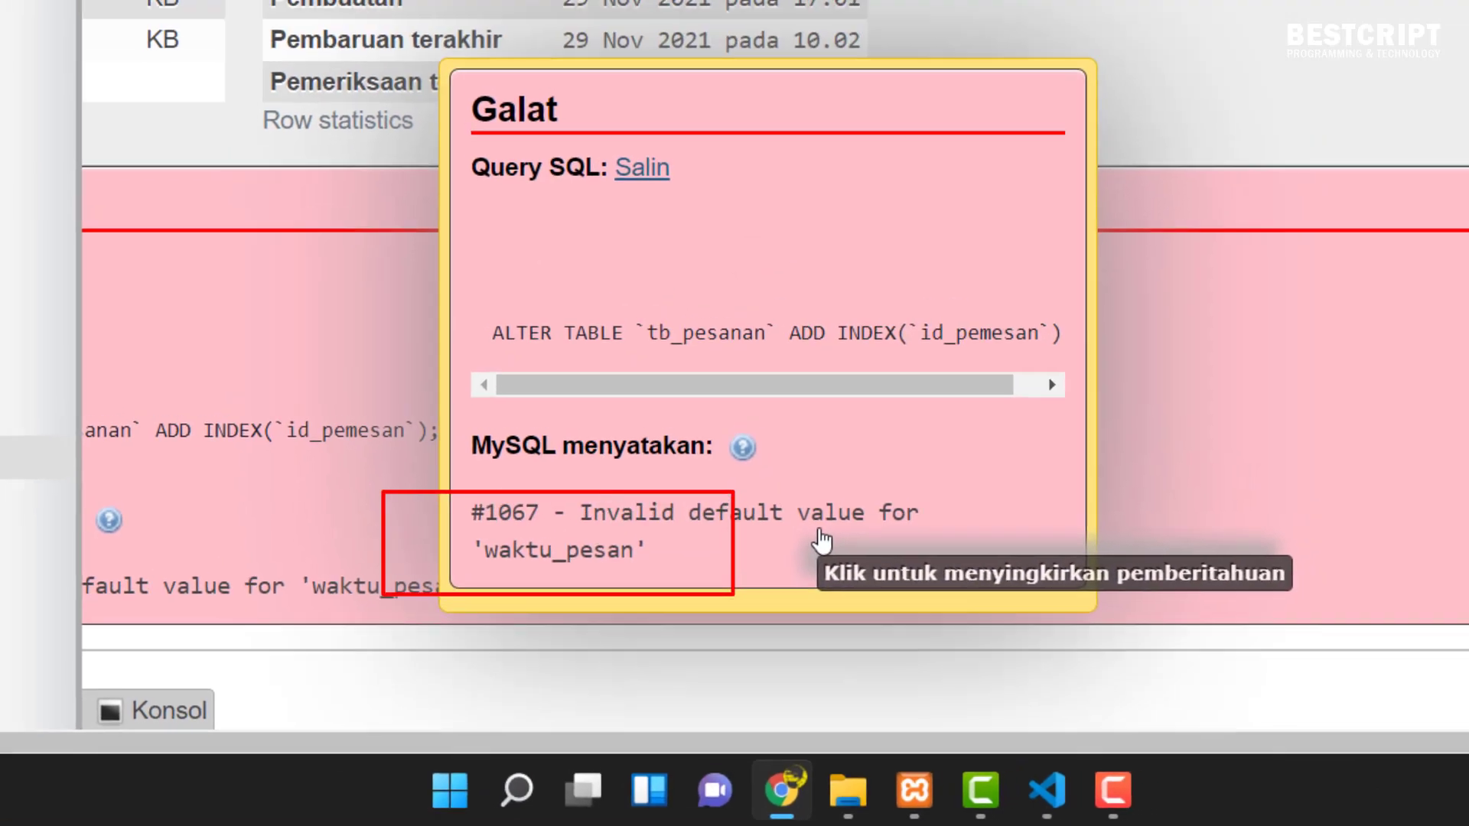
left_click(836, 519)
scroll(624, 336, "up", 5)
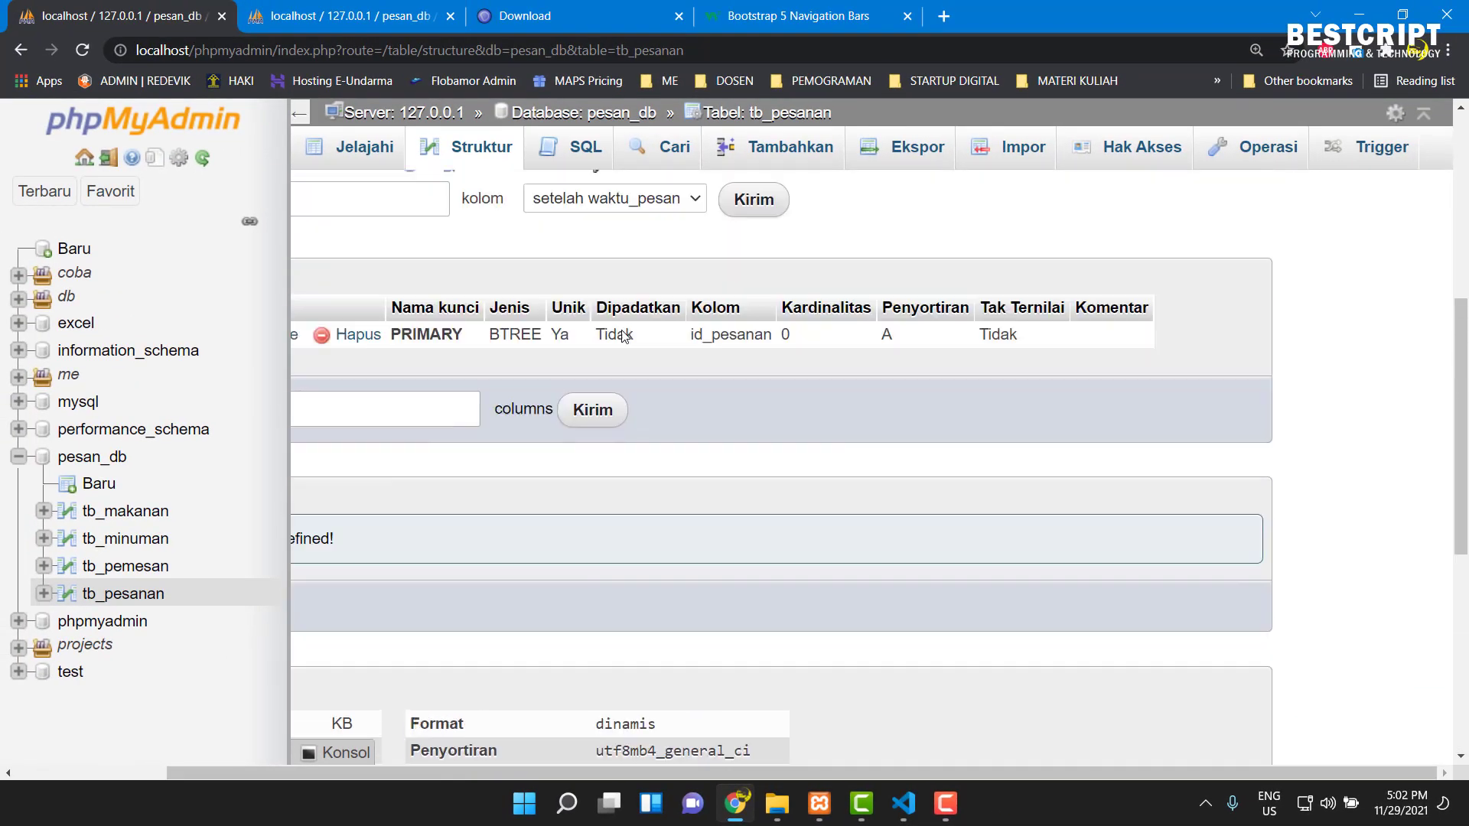
- Change the default of the waktu_pesan column to CURRENT_TIMESTAMP and save the column
left_click_drag(442, 774, 287, 769)
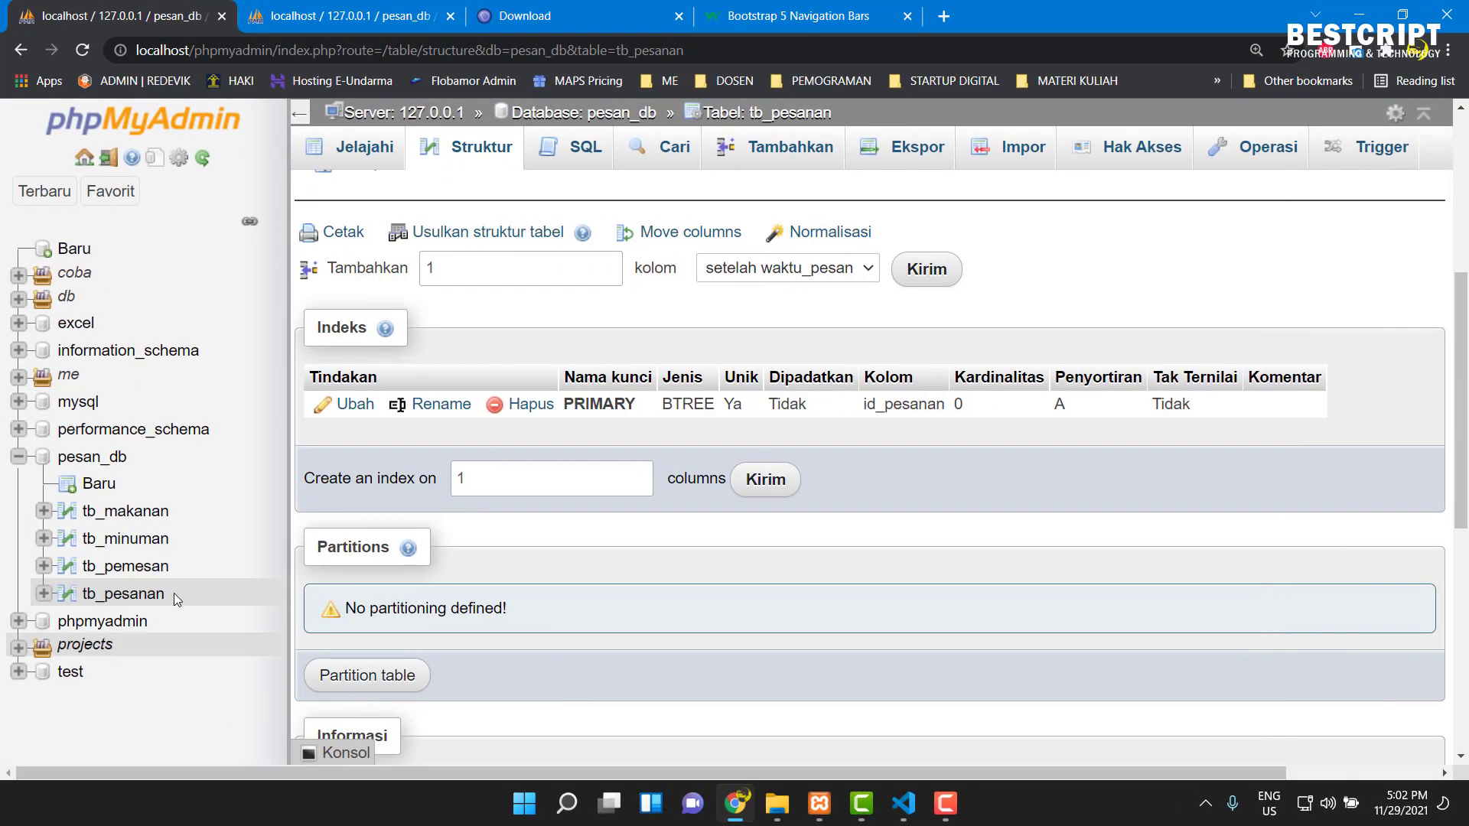
scroll(515, 338, "up", 5)
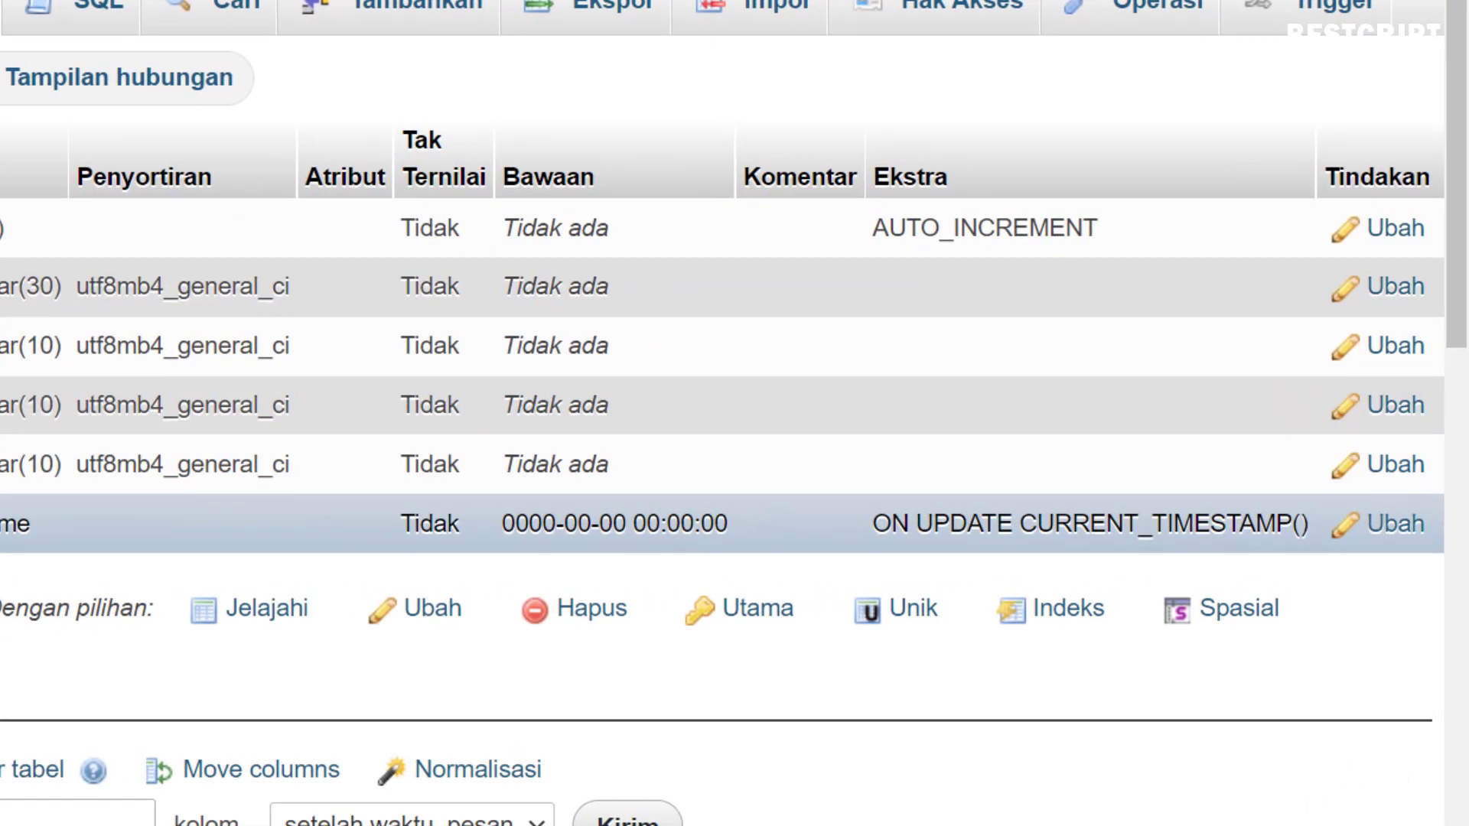
left_click(1387, 524)
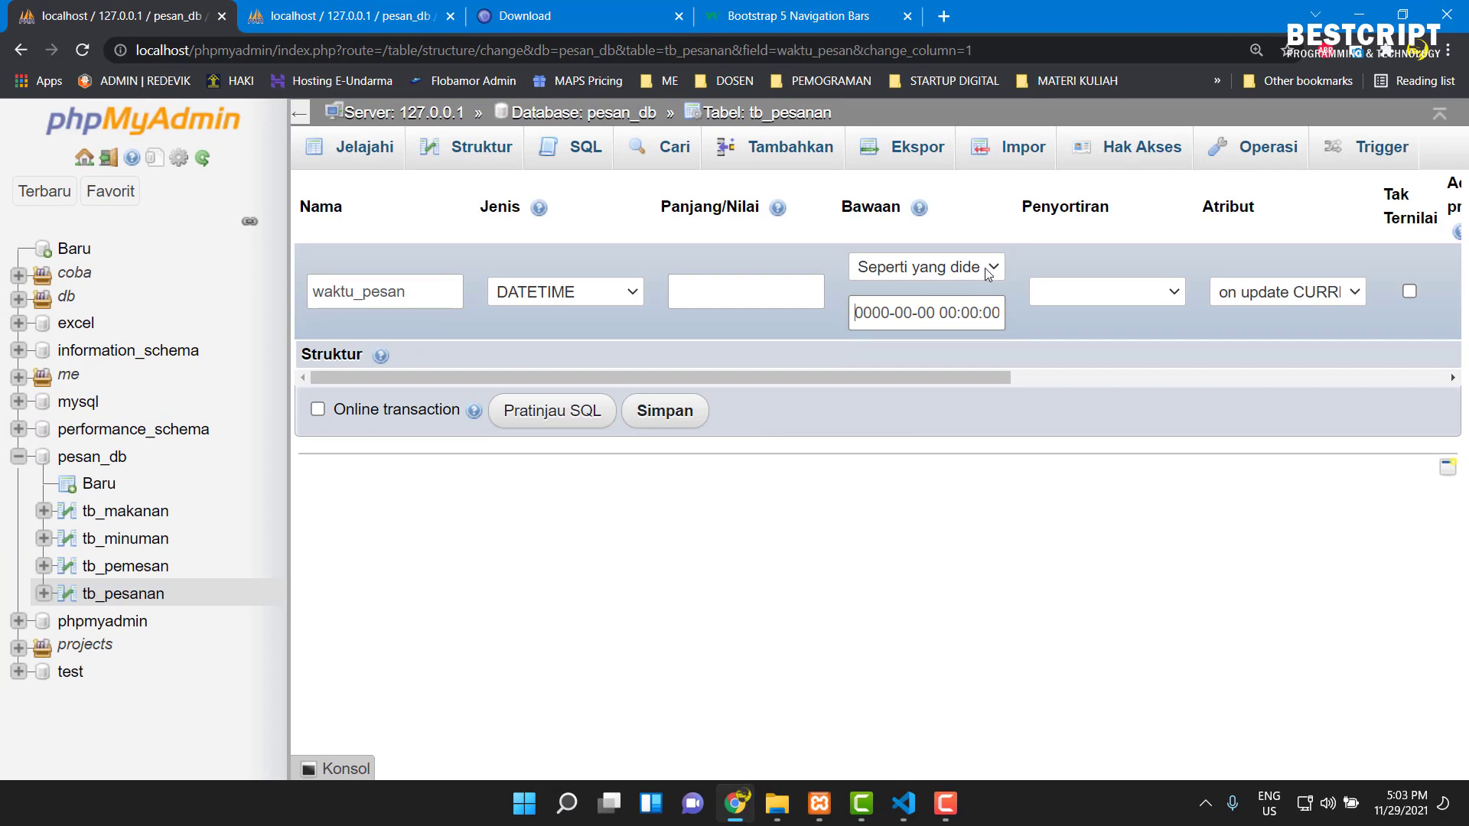
left_click(985, 268)
left_click(979, 289)
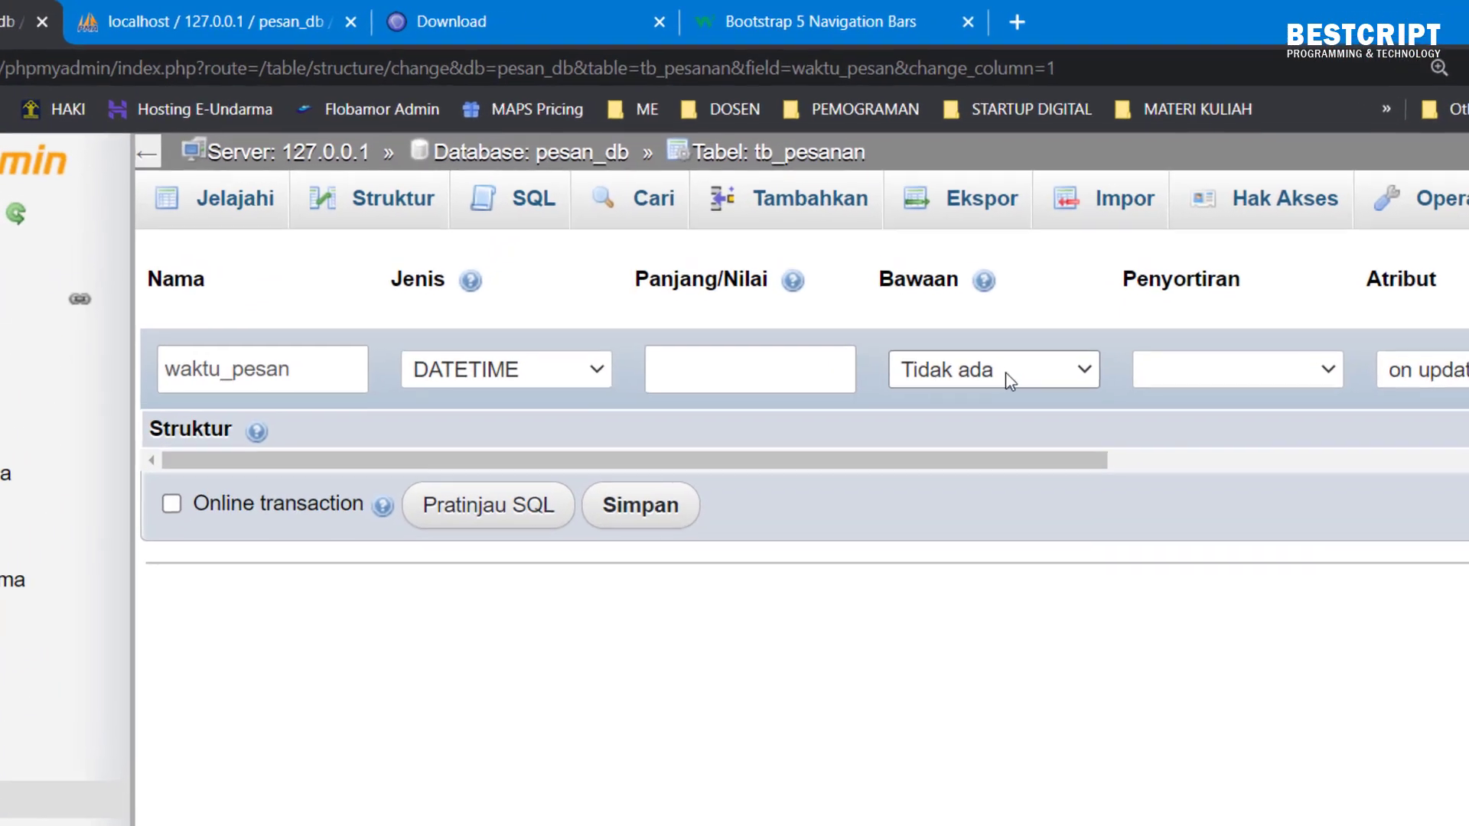
left_click(933, 273)
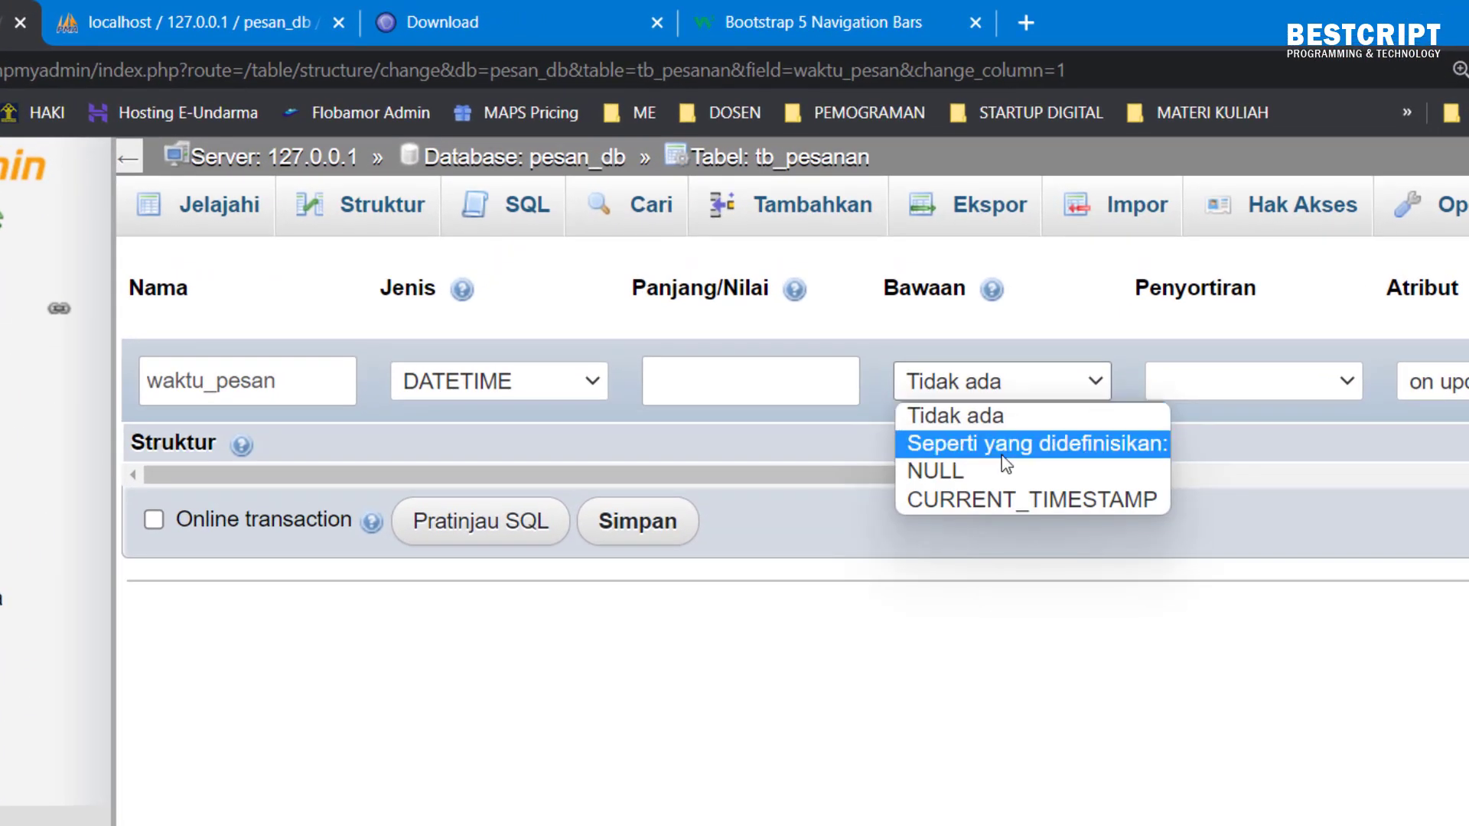
left_click(994, 498)
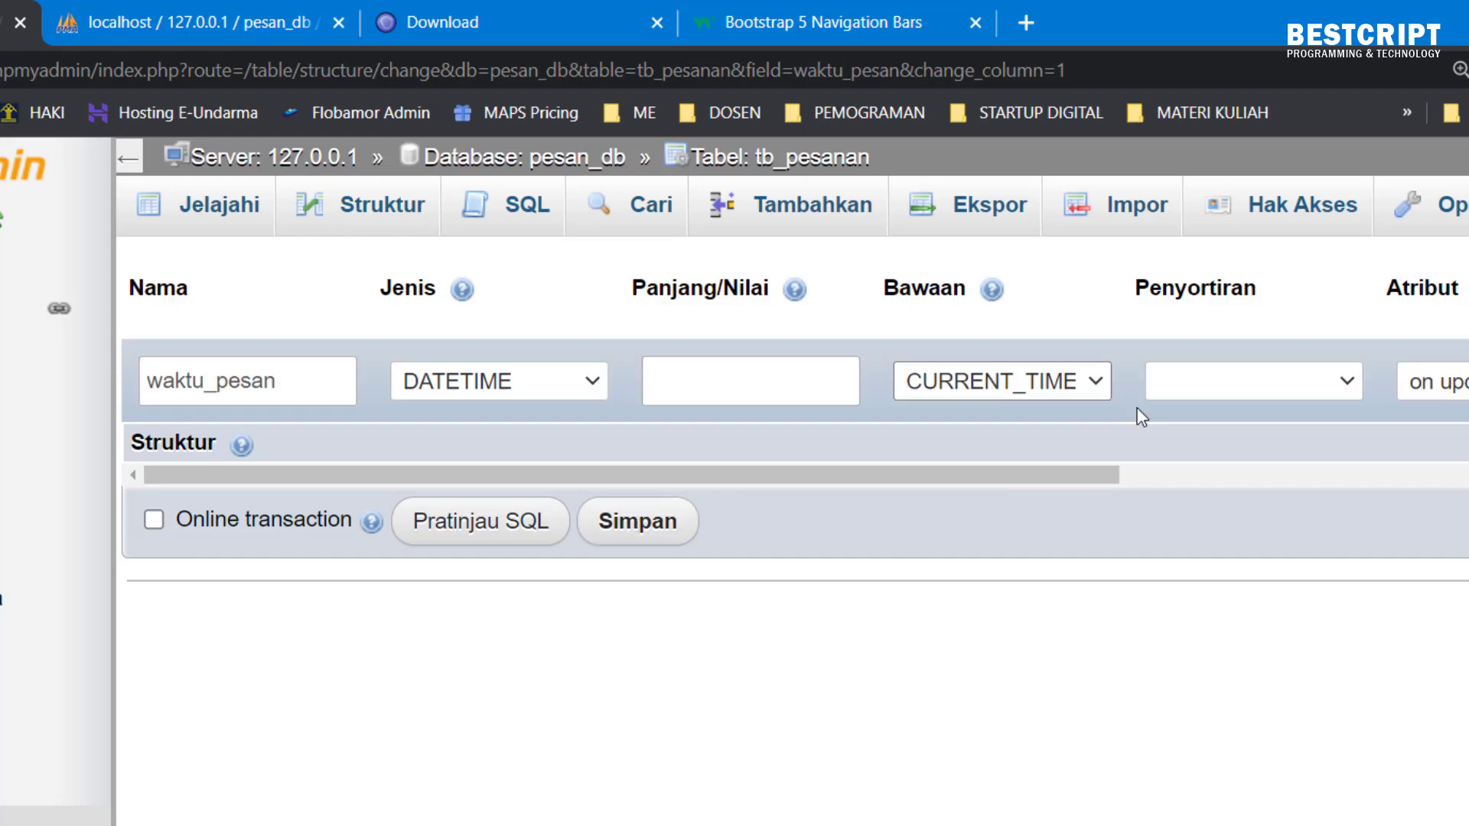
left_click(1020, 381)
left_click(1020, 381)
left_click(658, 521)
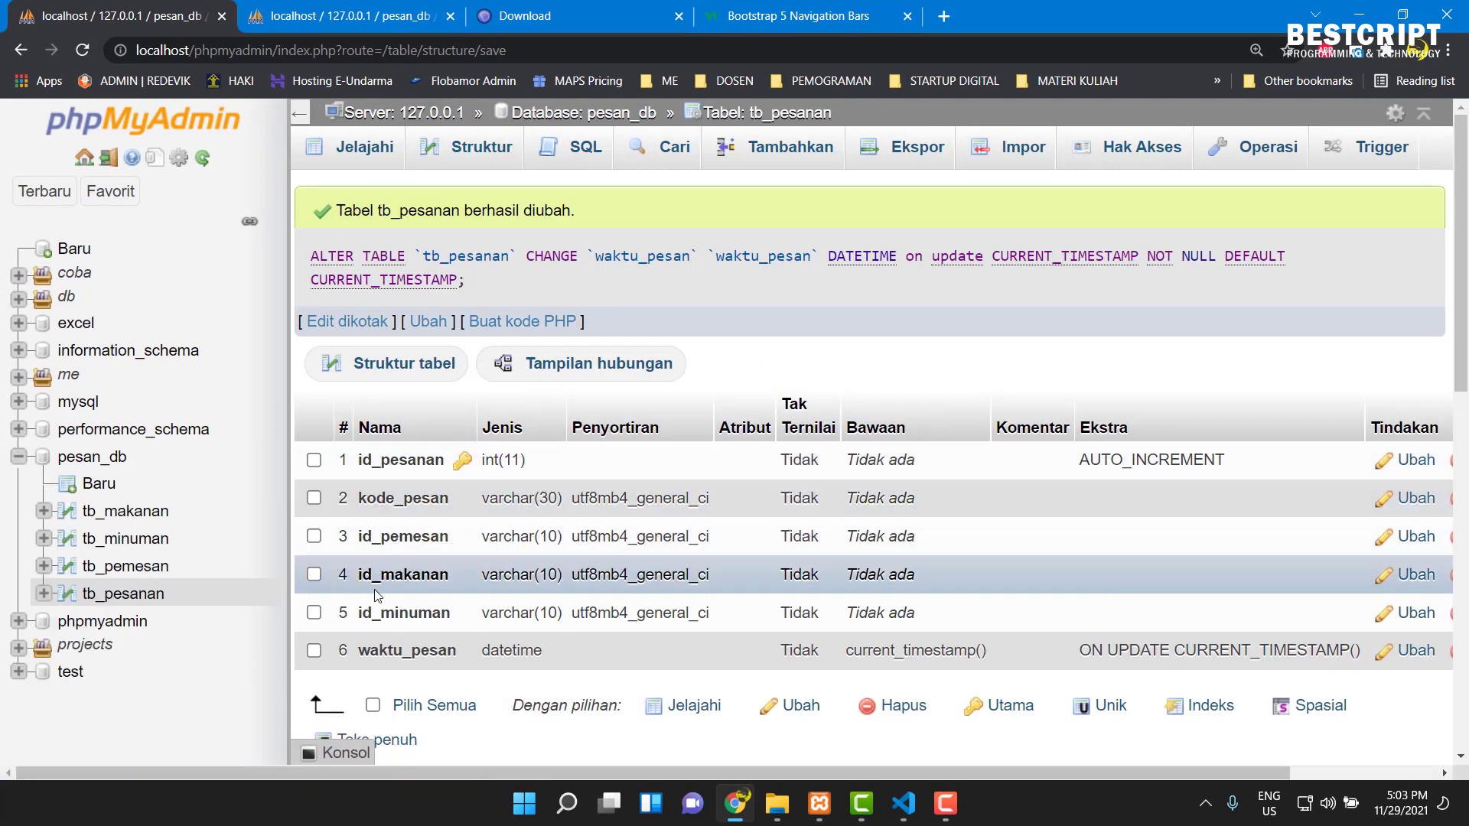
- Add an index to the id_pemesan column of tb_pesanan
left_click_drag(497, 772, 773, 753)
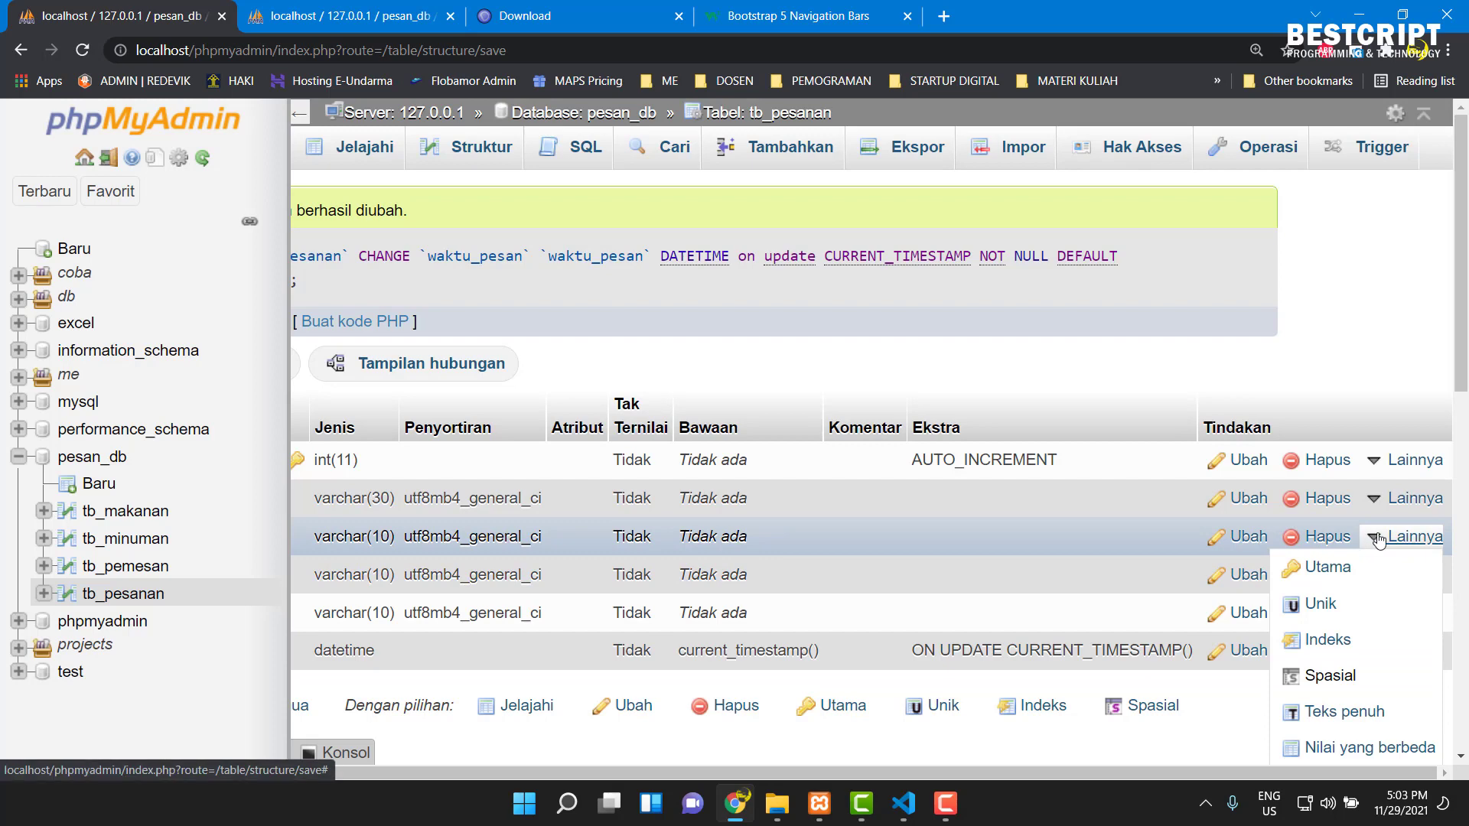
left_click(1331, 641)
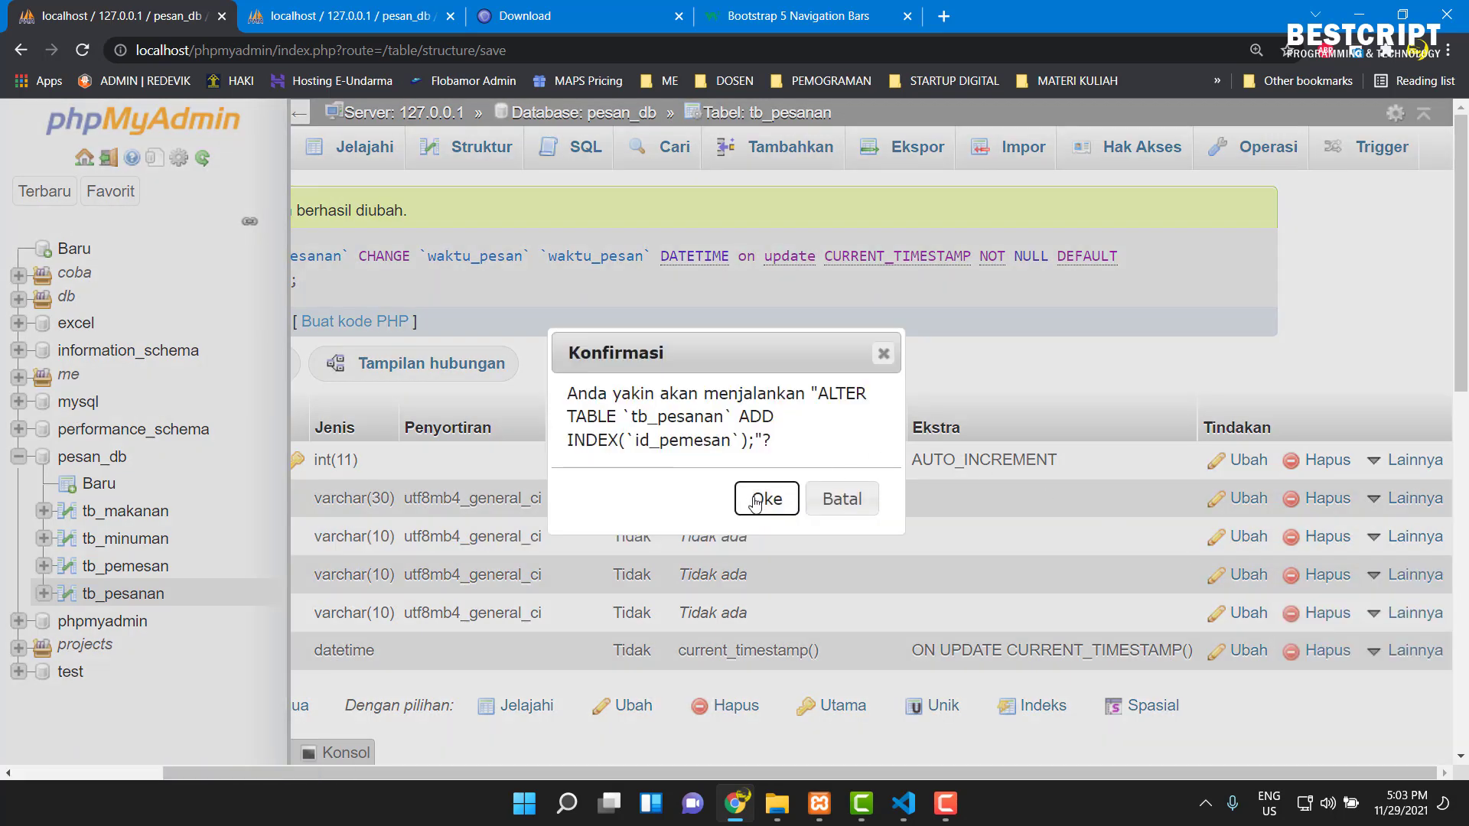
left_click(750, 499)
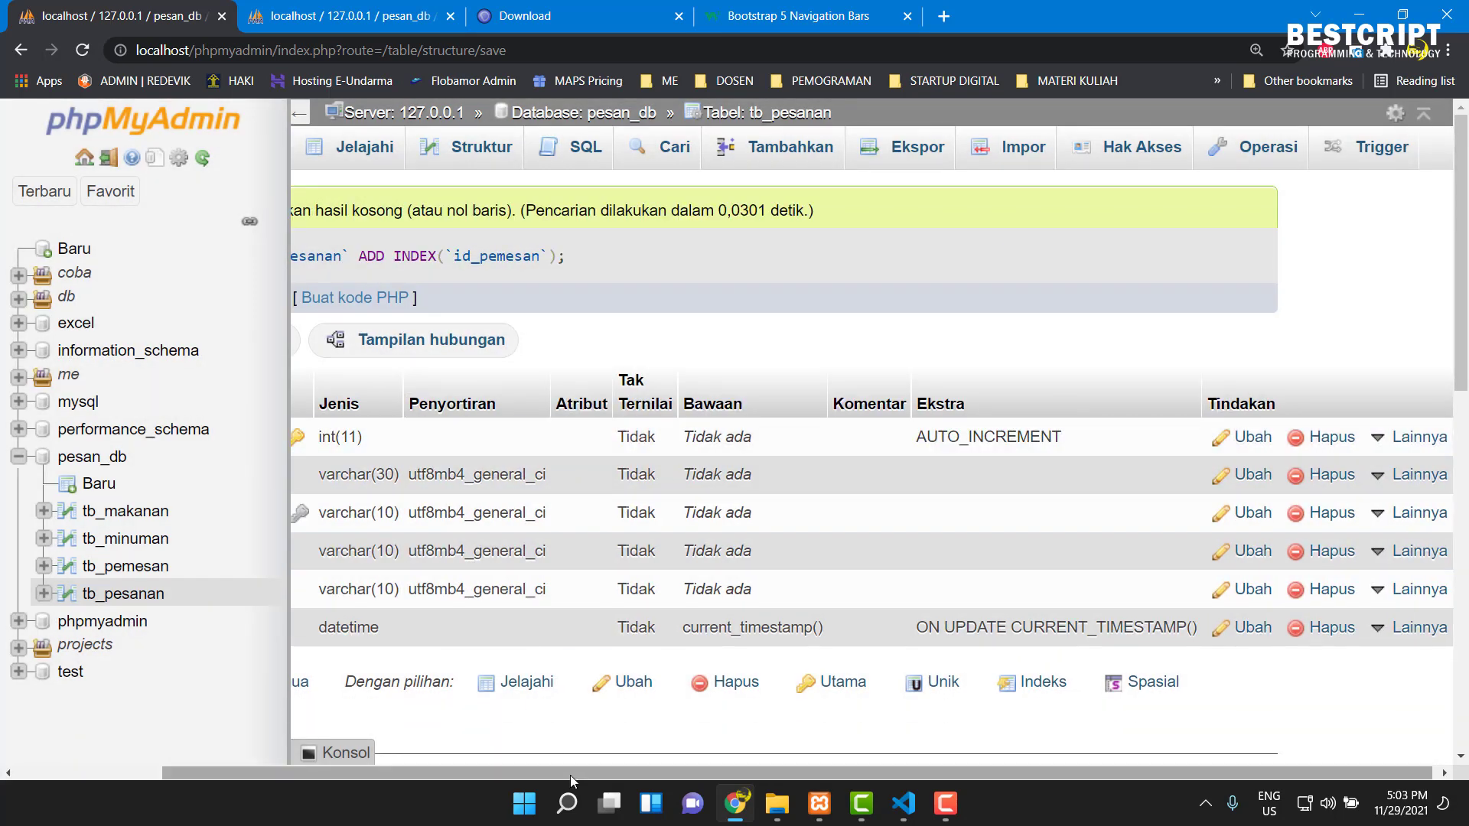
left_click_drag(570, 774, 424, 774)
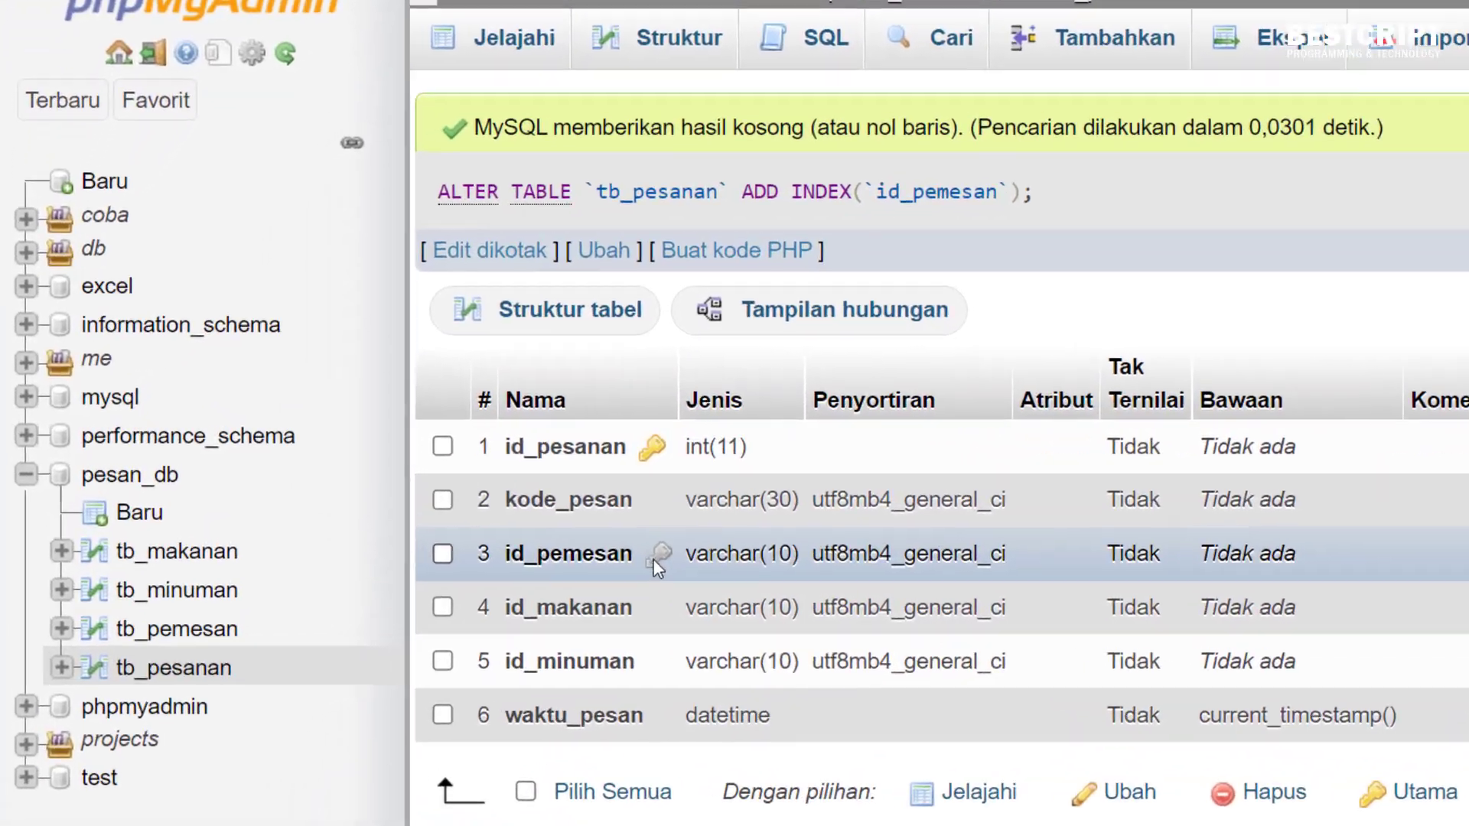
- Add an index to the id_makanan column of tb_pesanan
scroll(482, 517, "down", 1)
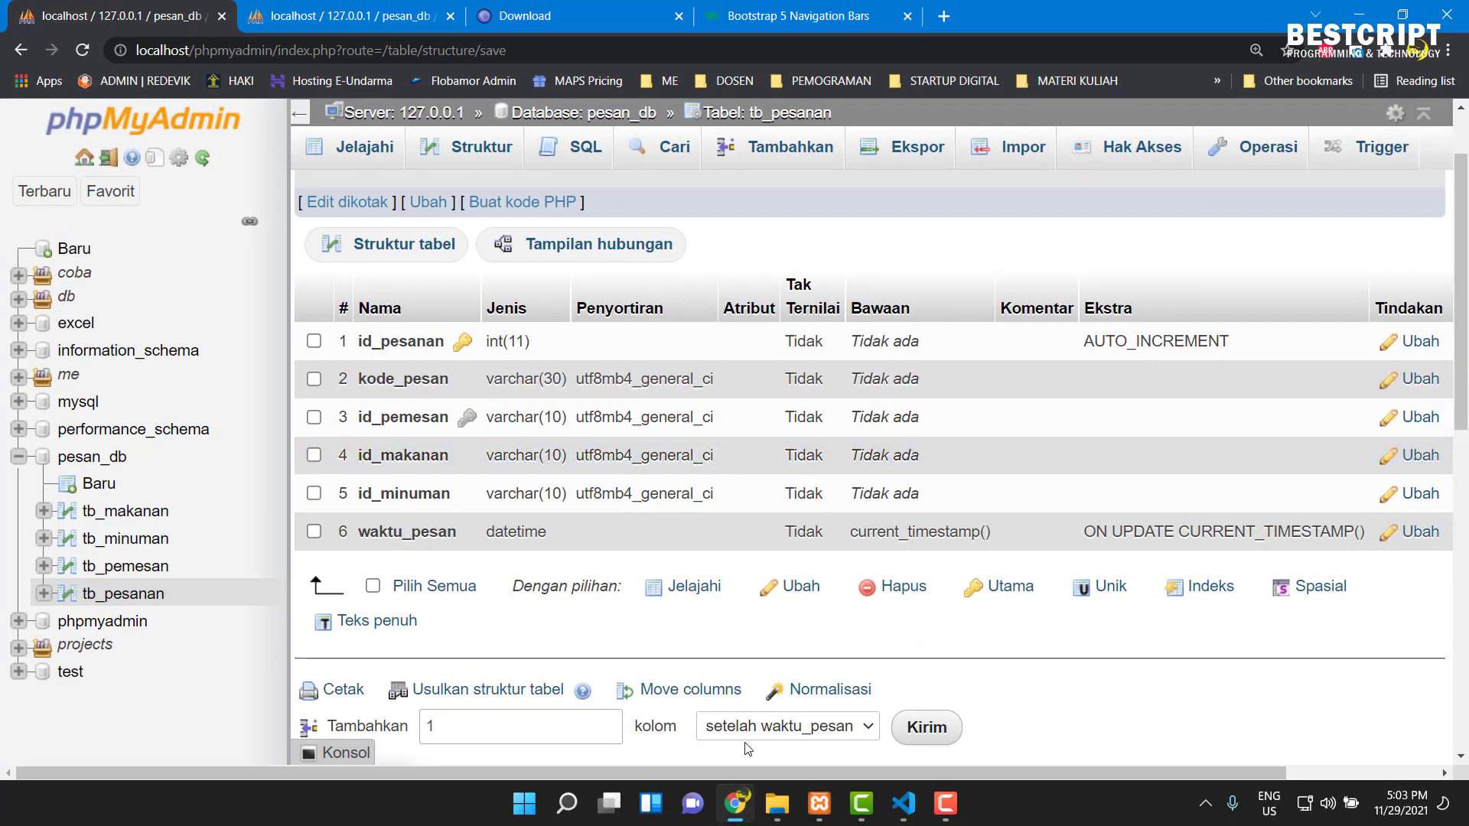
left_click_drag(751, 773, 887, 772)
left_click(1388, 457)
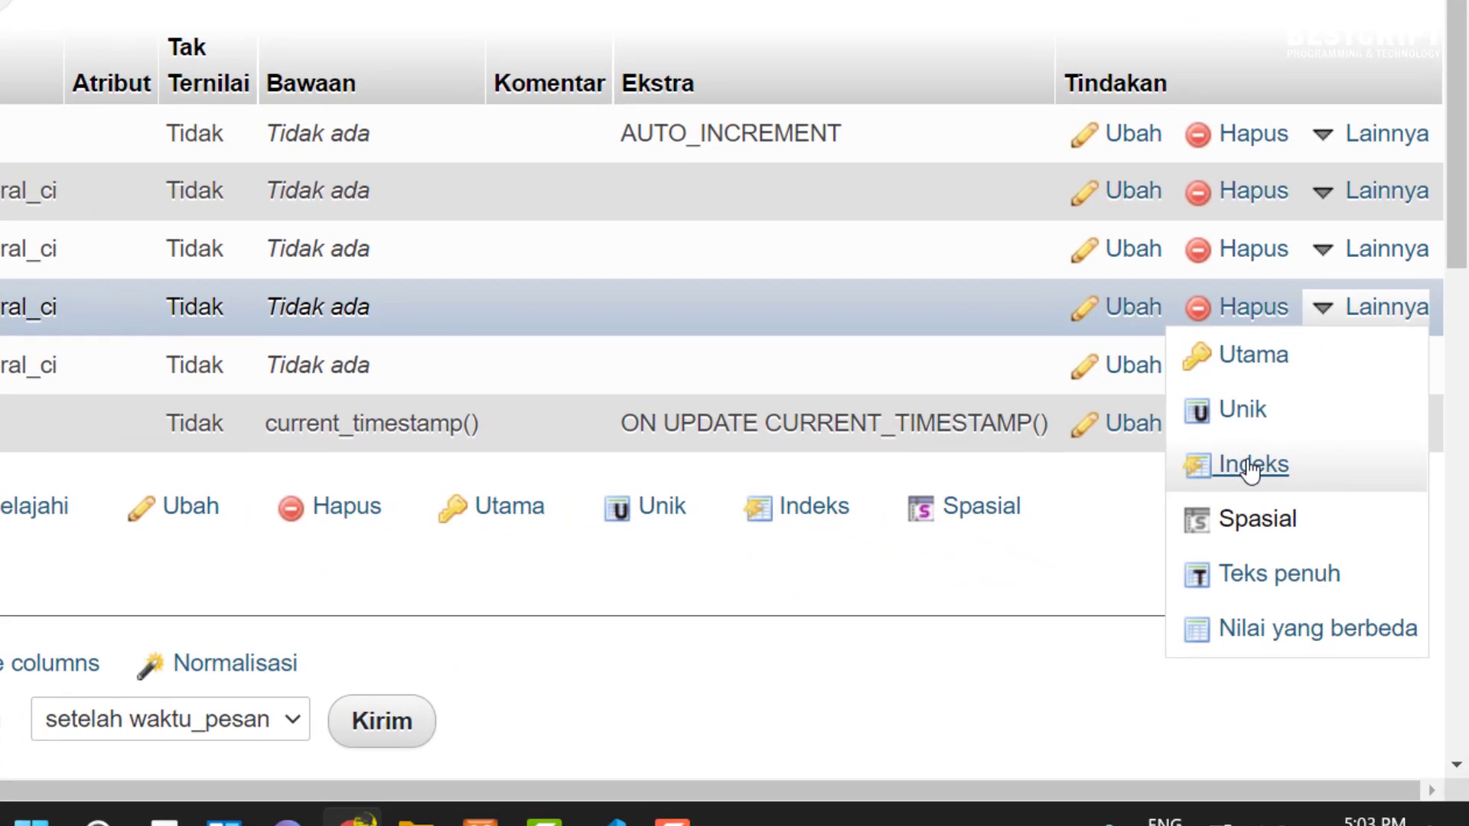
left_click(1324, 555)
left_click(450, 381)
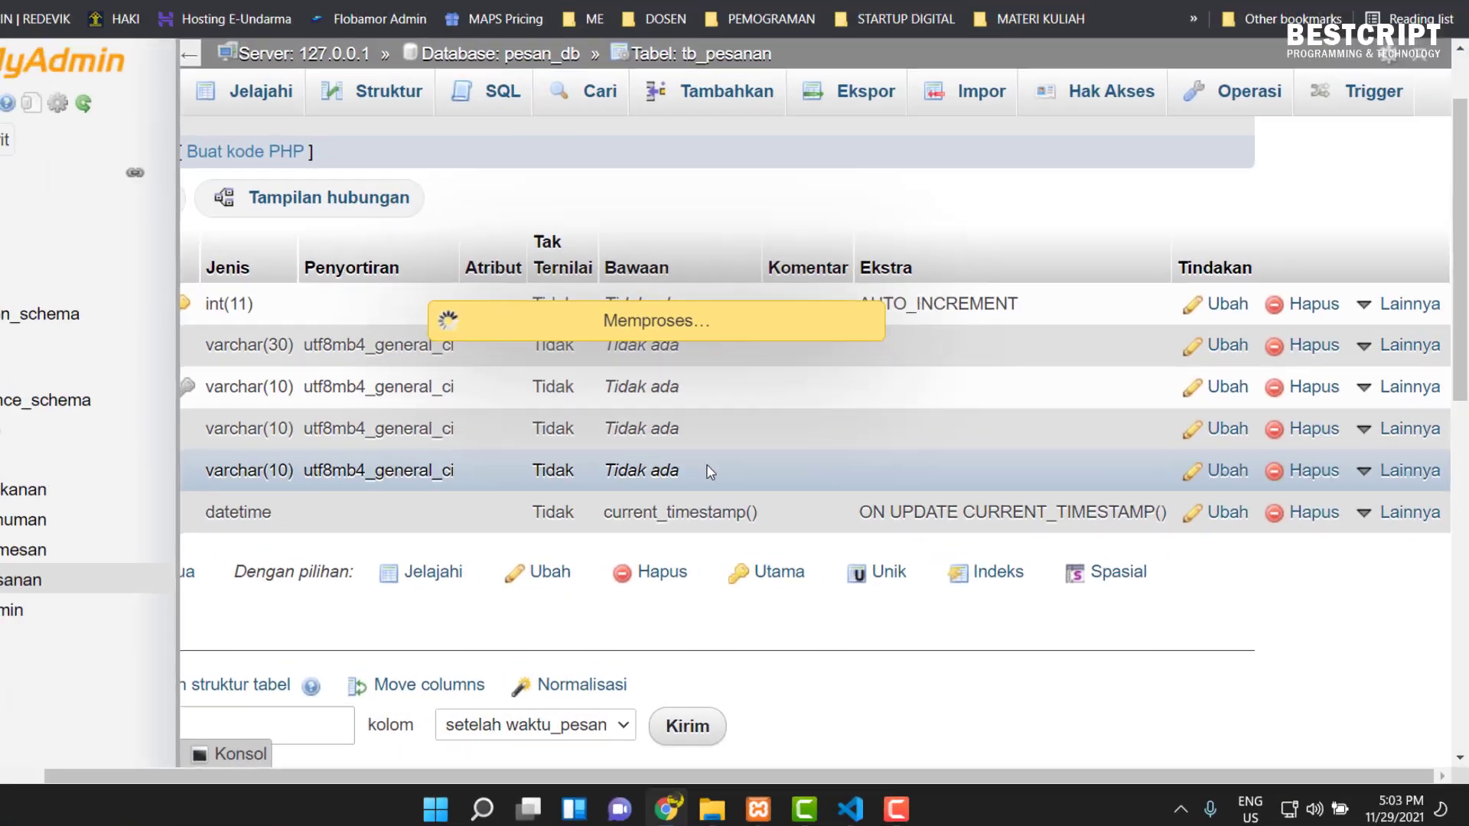
left_click_drag(524, 772, 211, 754)
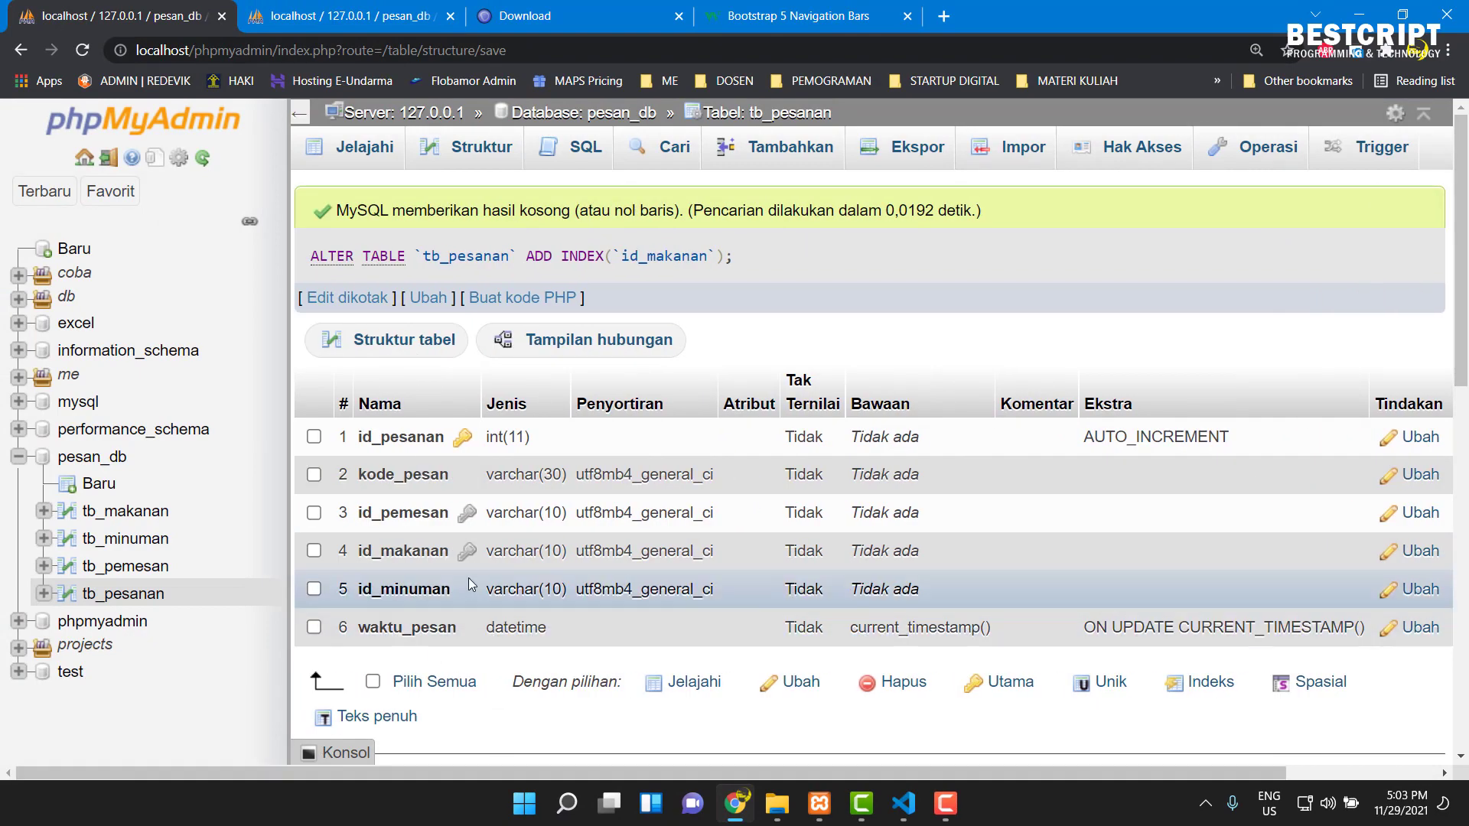
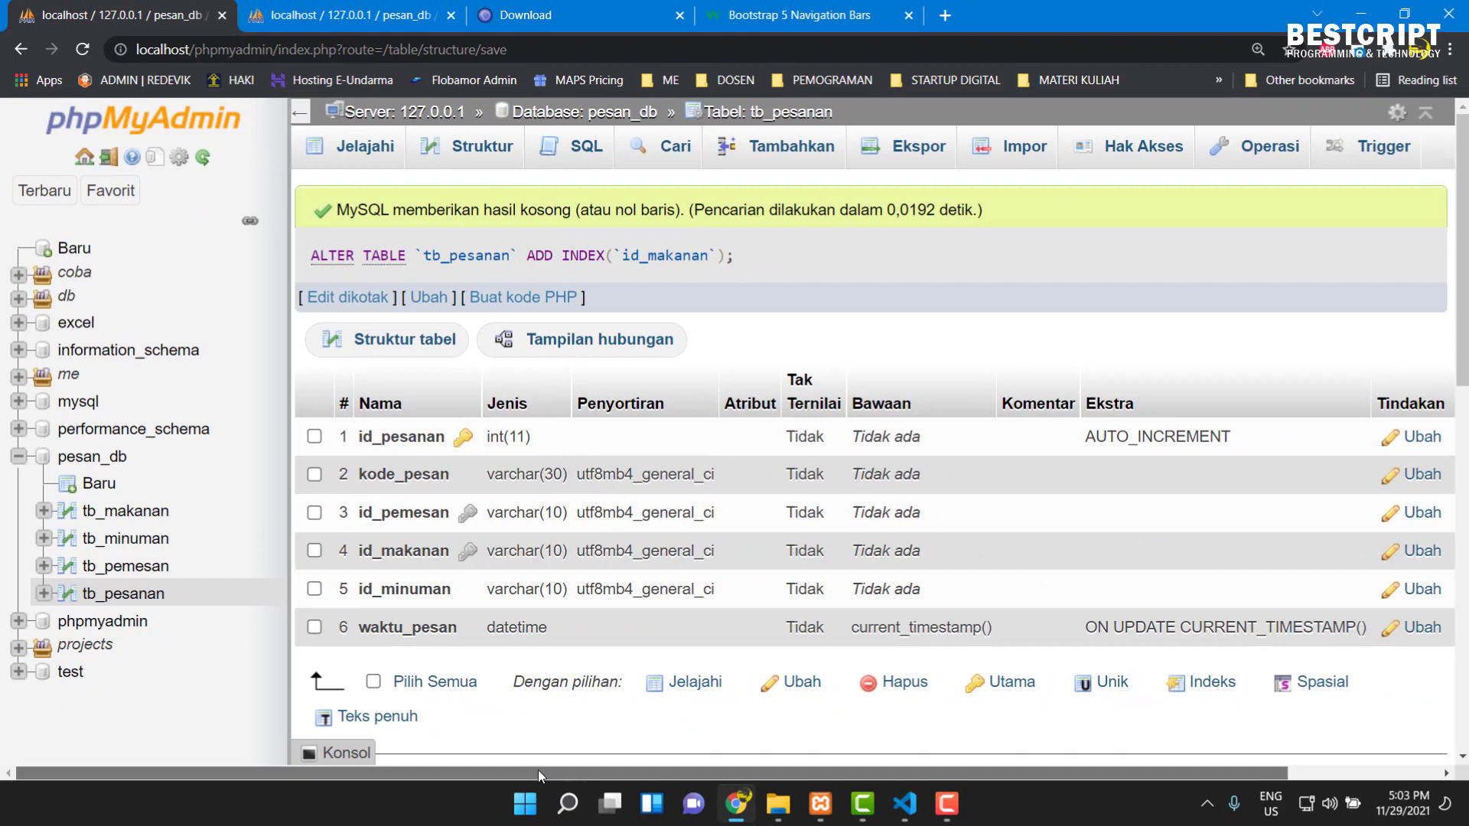
- Add an index to the id_minuman column of tb_pesanan and confirm the change
left_click_drag(538, 769, 841, 758)
left_click(1389, 589)
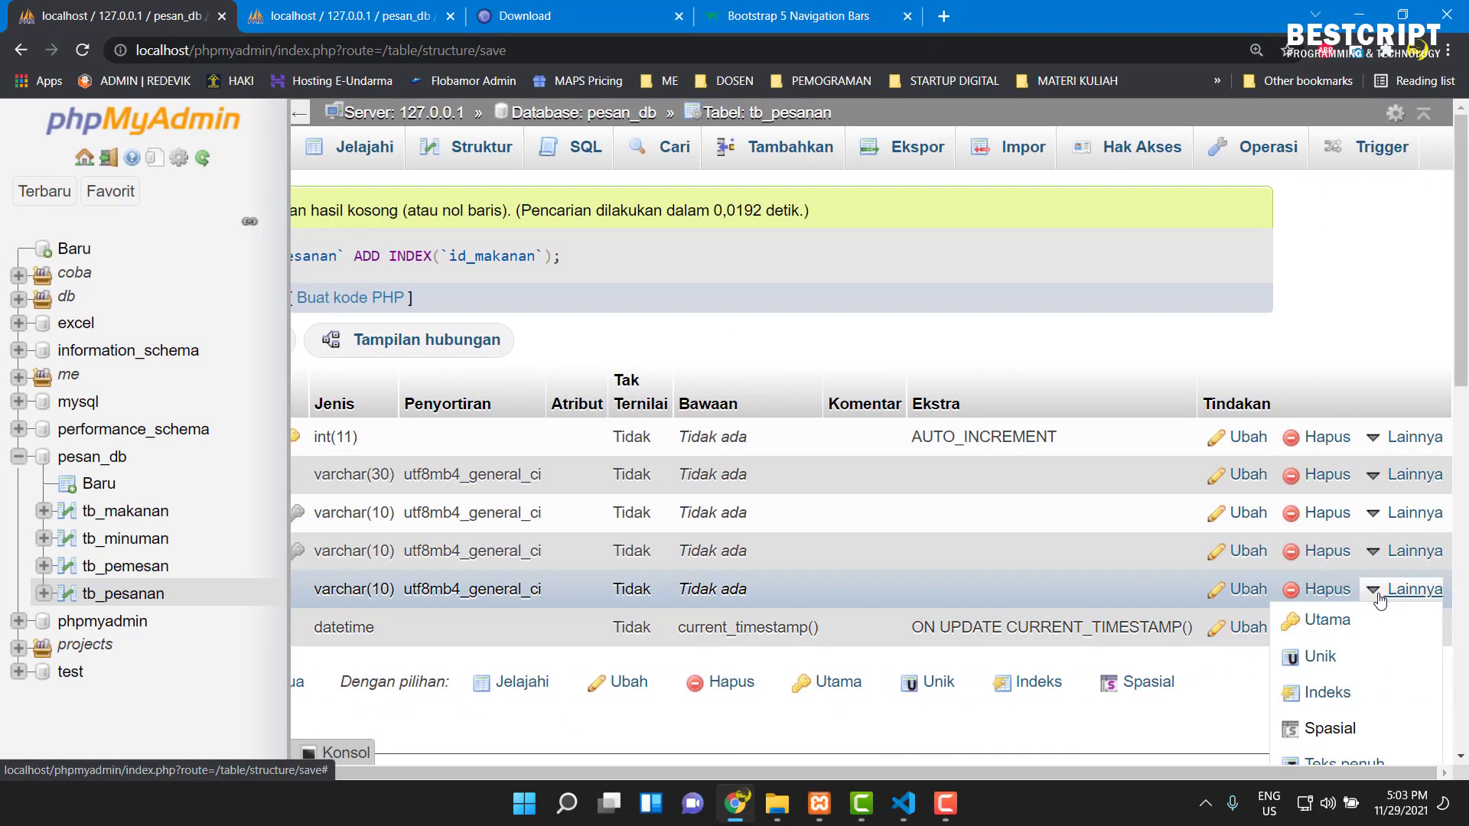
scroll(1346, 637, "down", 2)
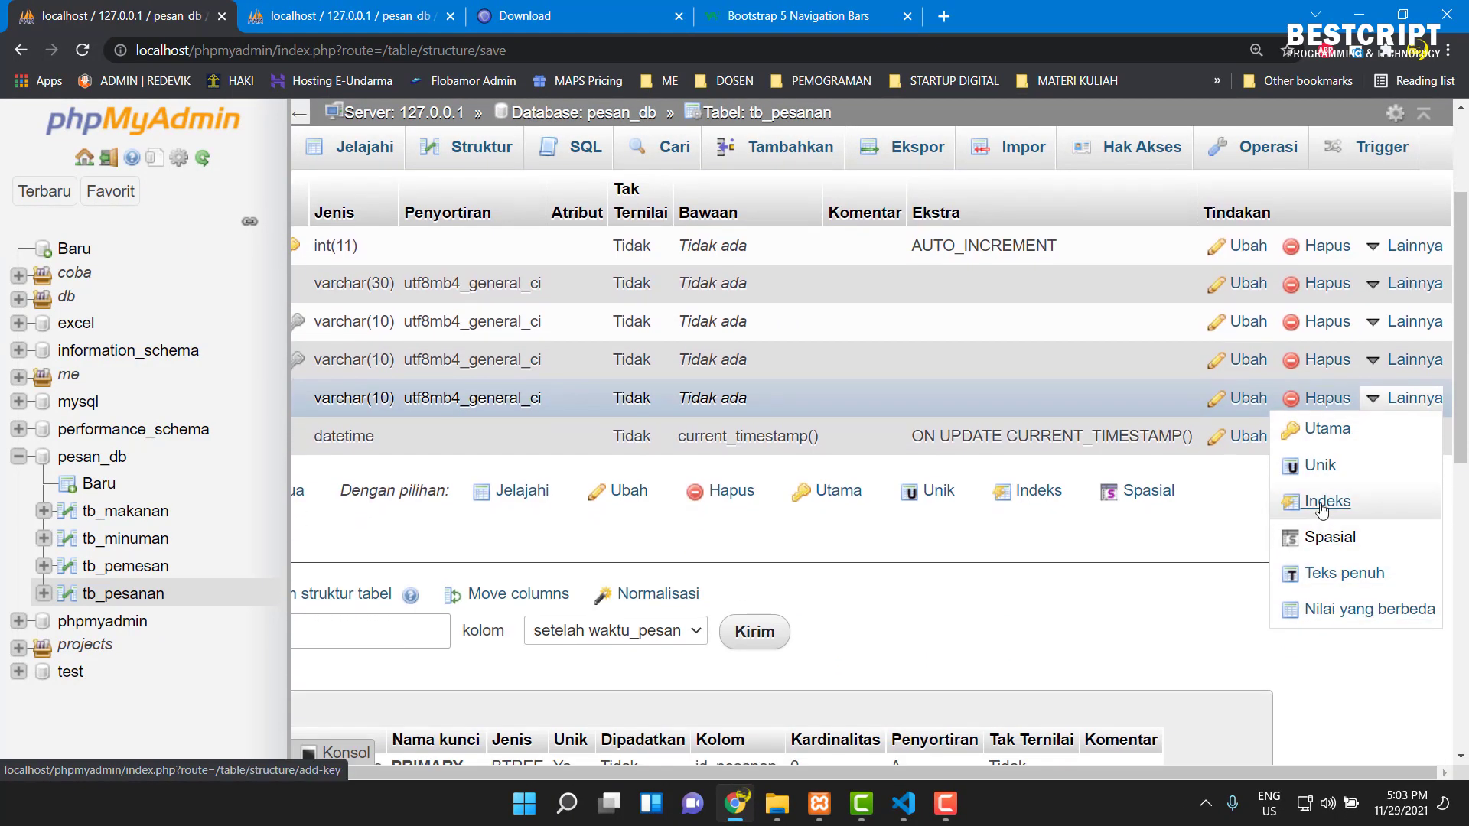
left_click(1324, 503)
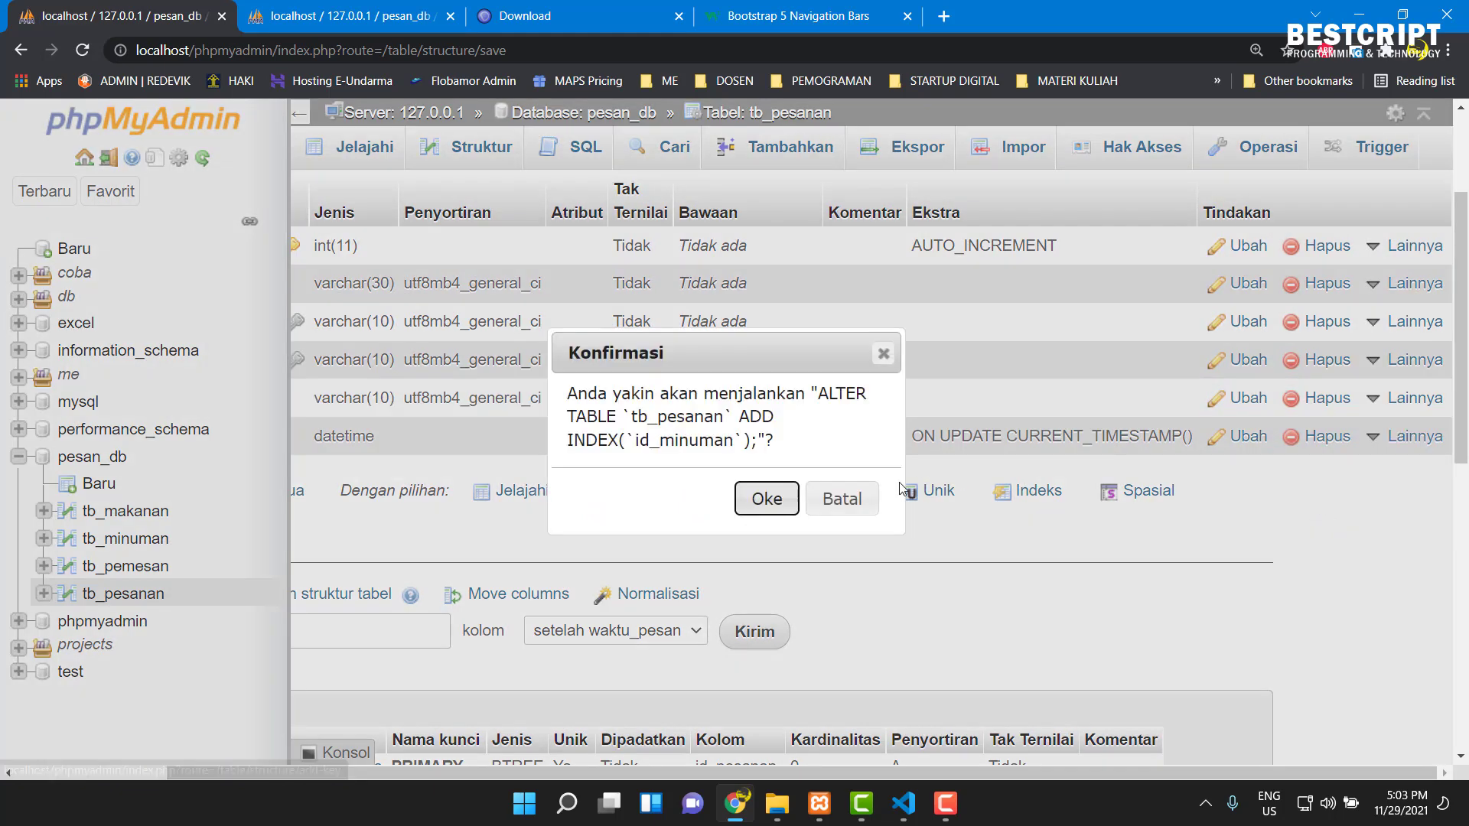
left_click(754, 500)
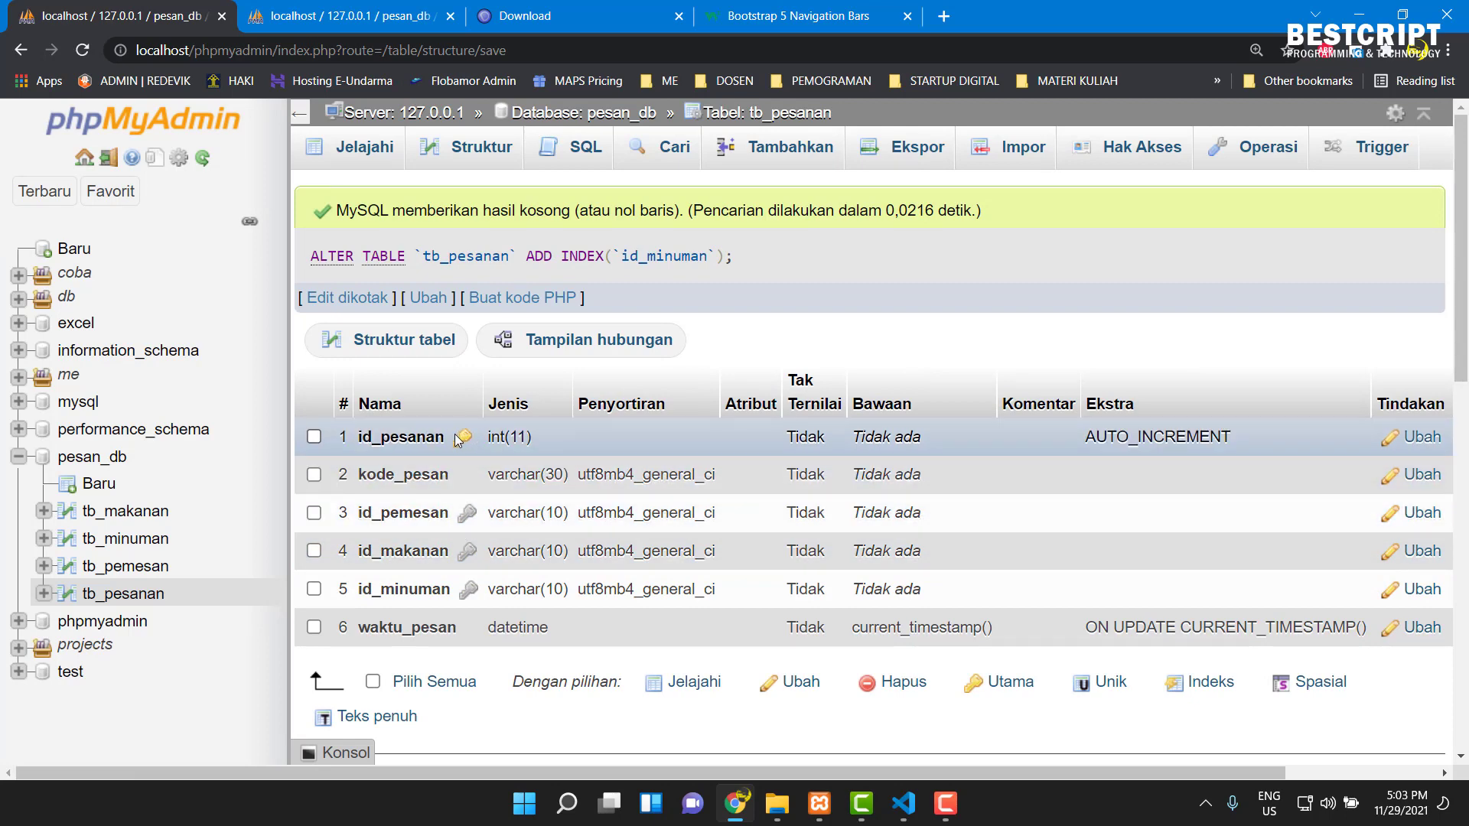
- Review the table structures of tb_pemesan, tb_minuman and tb_makanan, checking their primary key columns
left_click(126, 566)
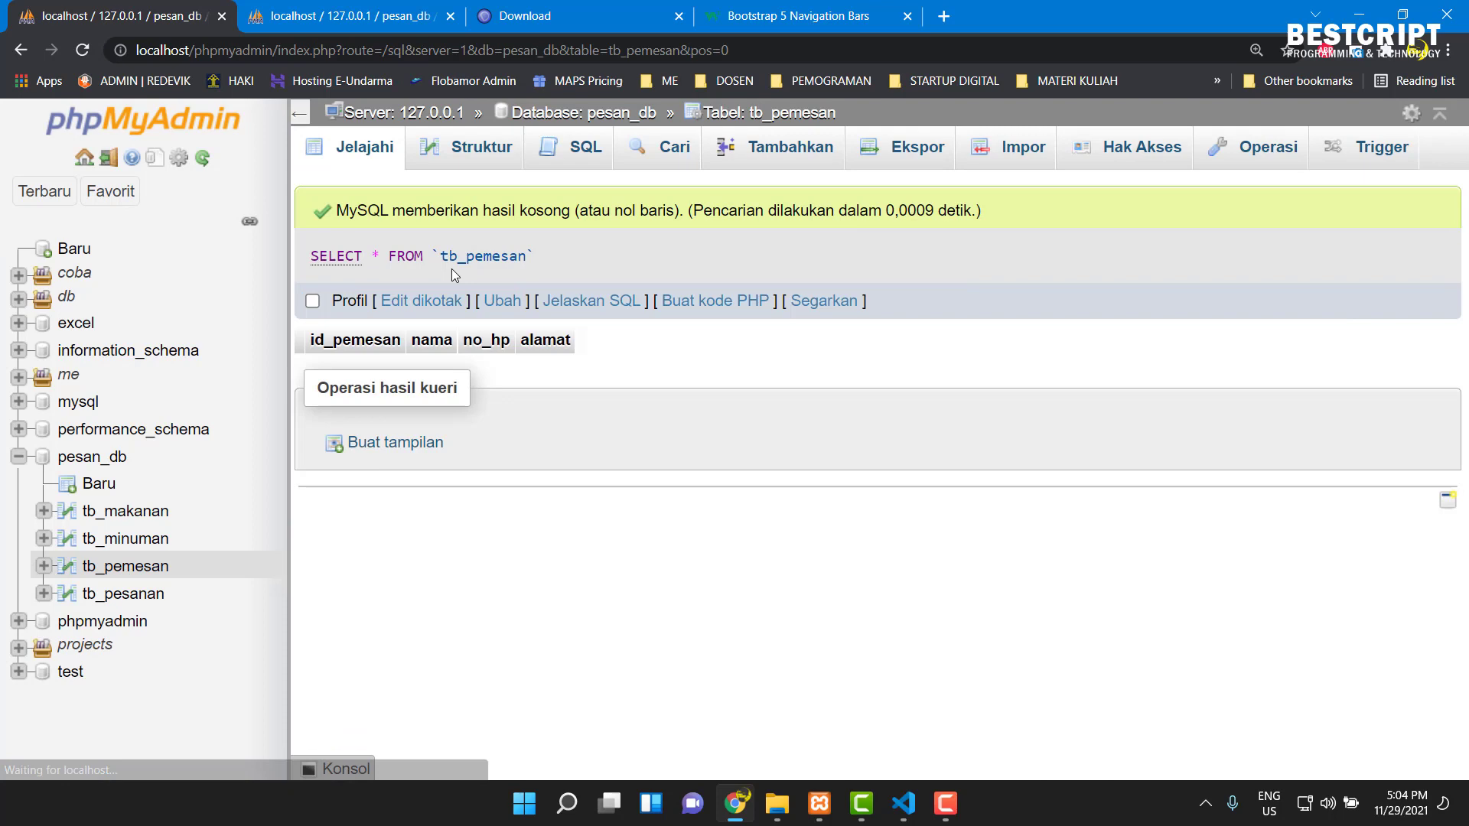
left_click(455, 149)
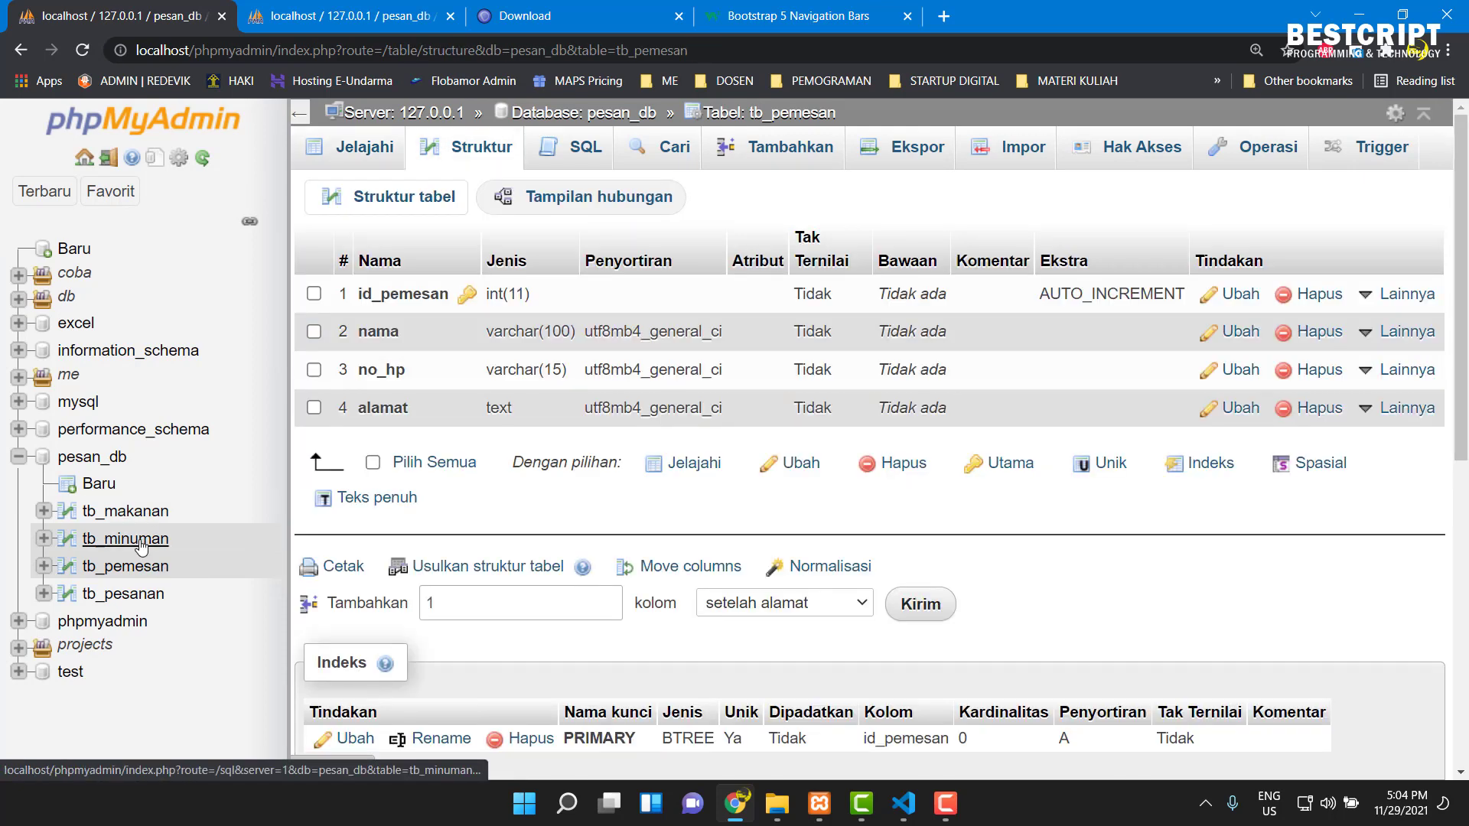
left_click(140, 541)
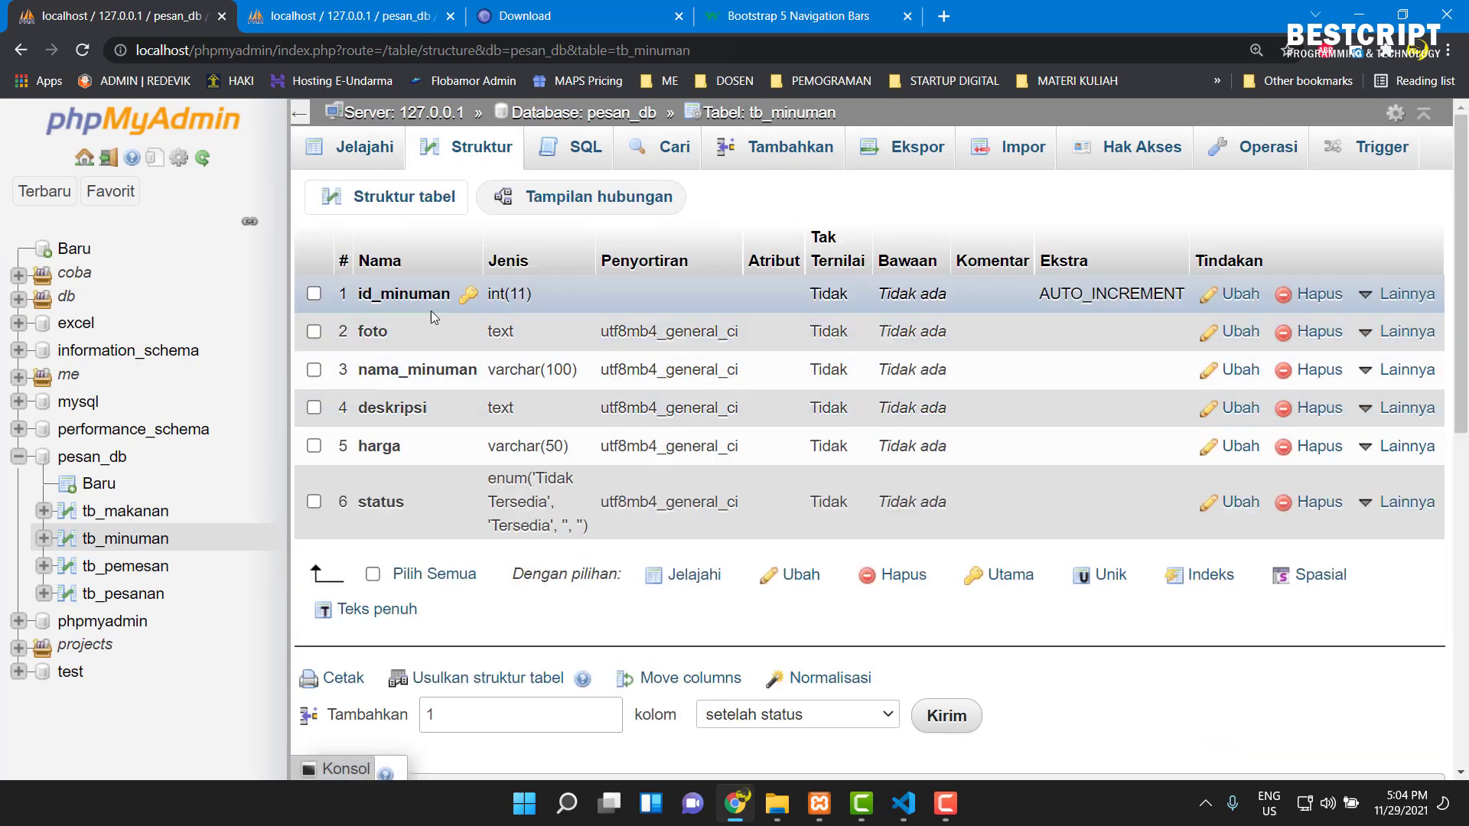
left_click(126, 511)
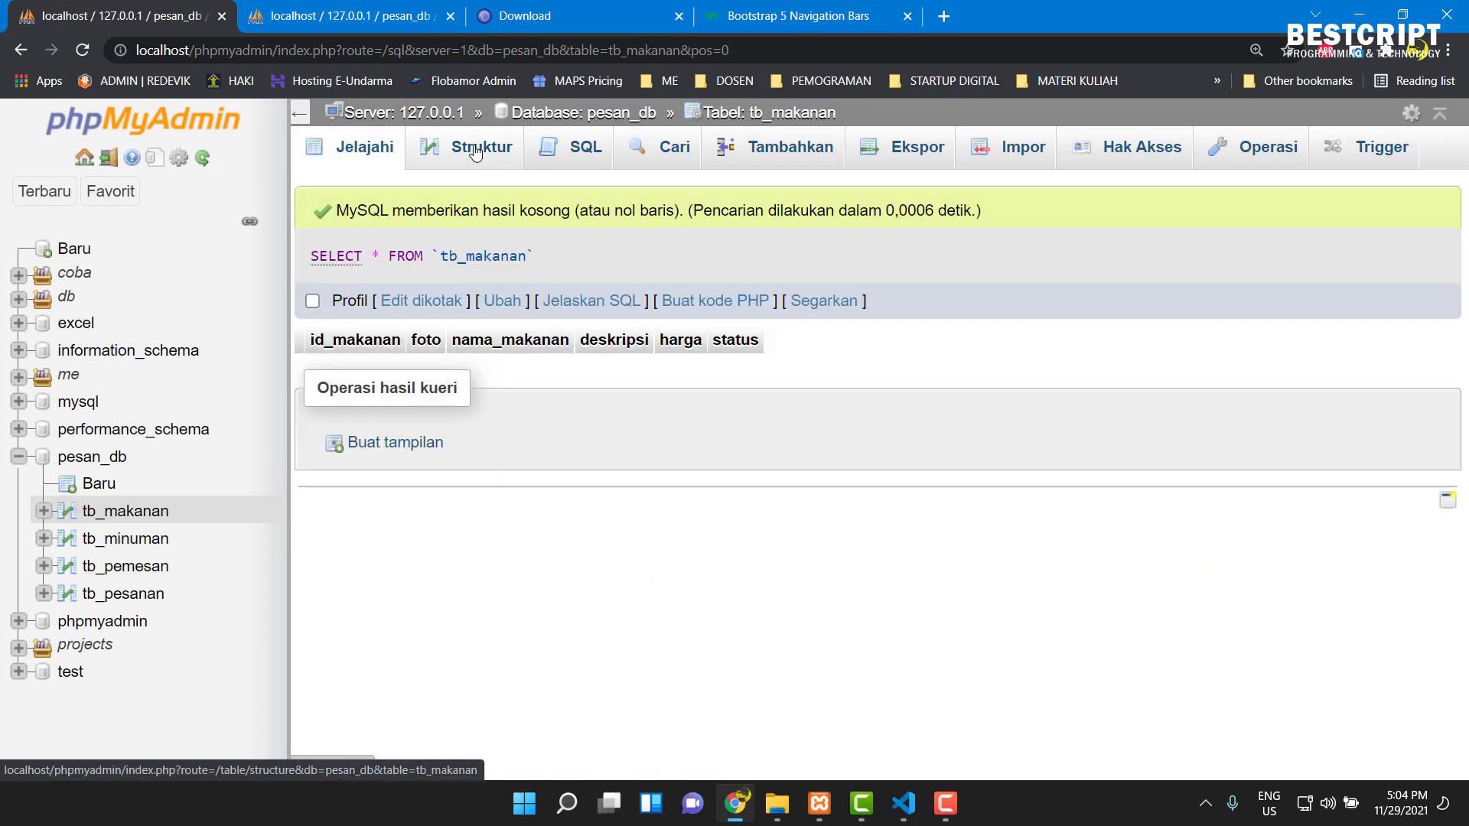
left_click(475, 151)
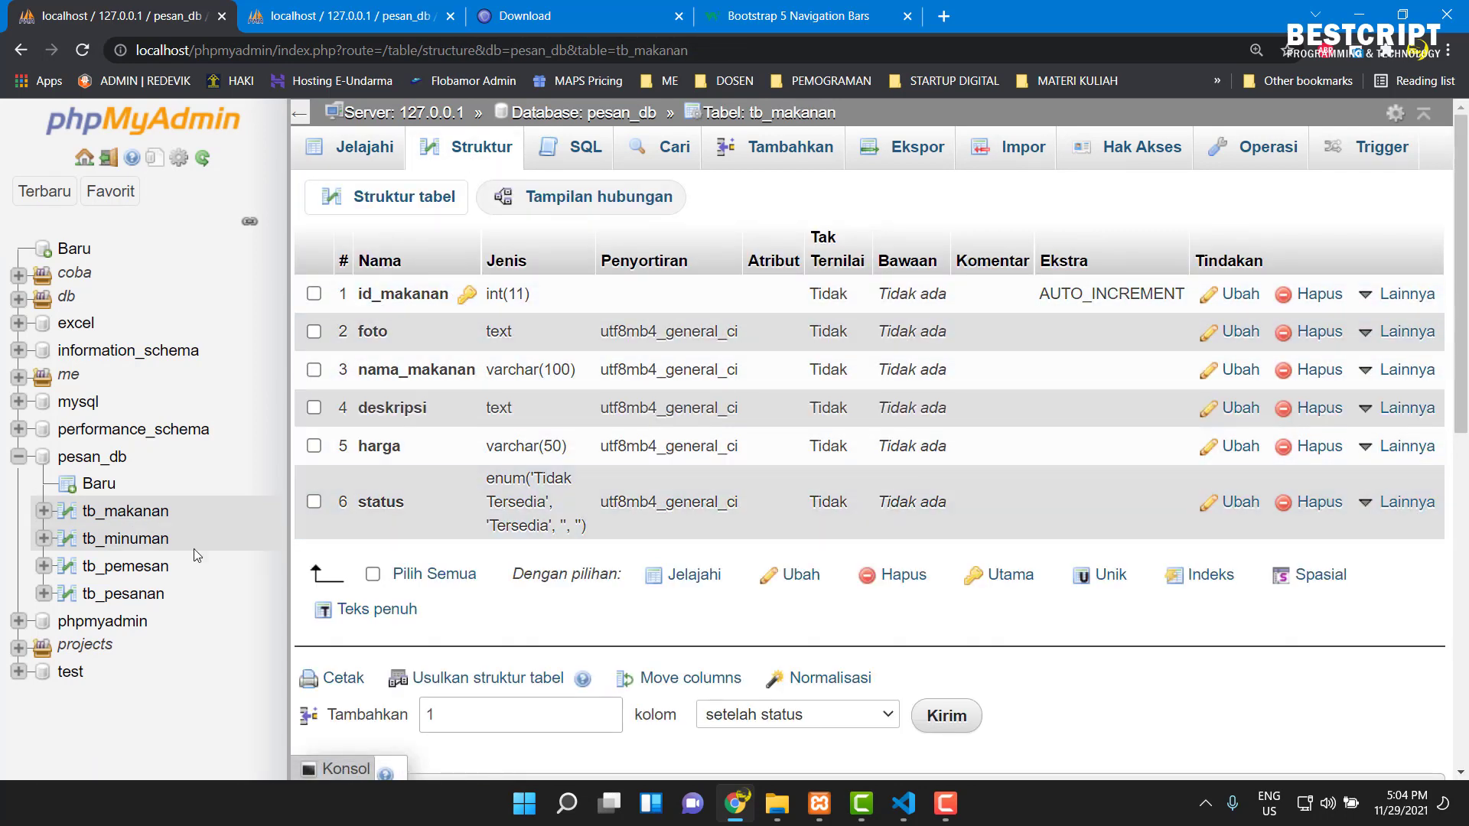
- Start a new record in tb_makanan and go to the value of its foto column
left_click(126, 511)
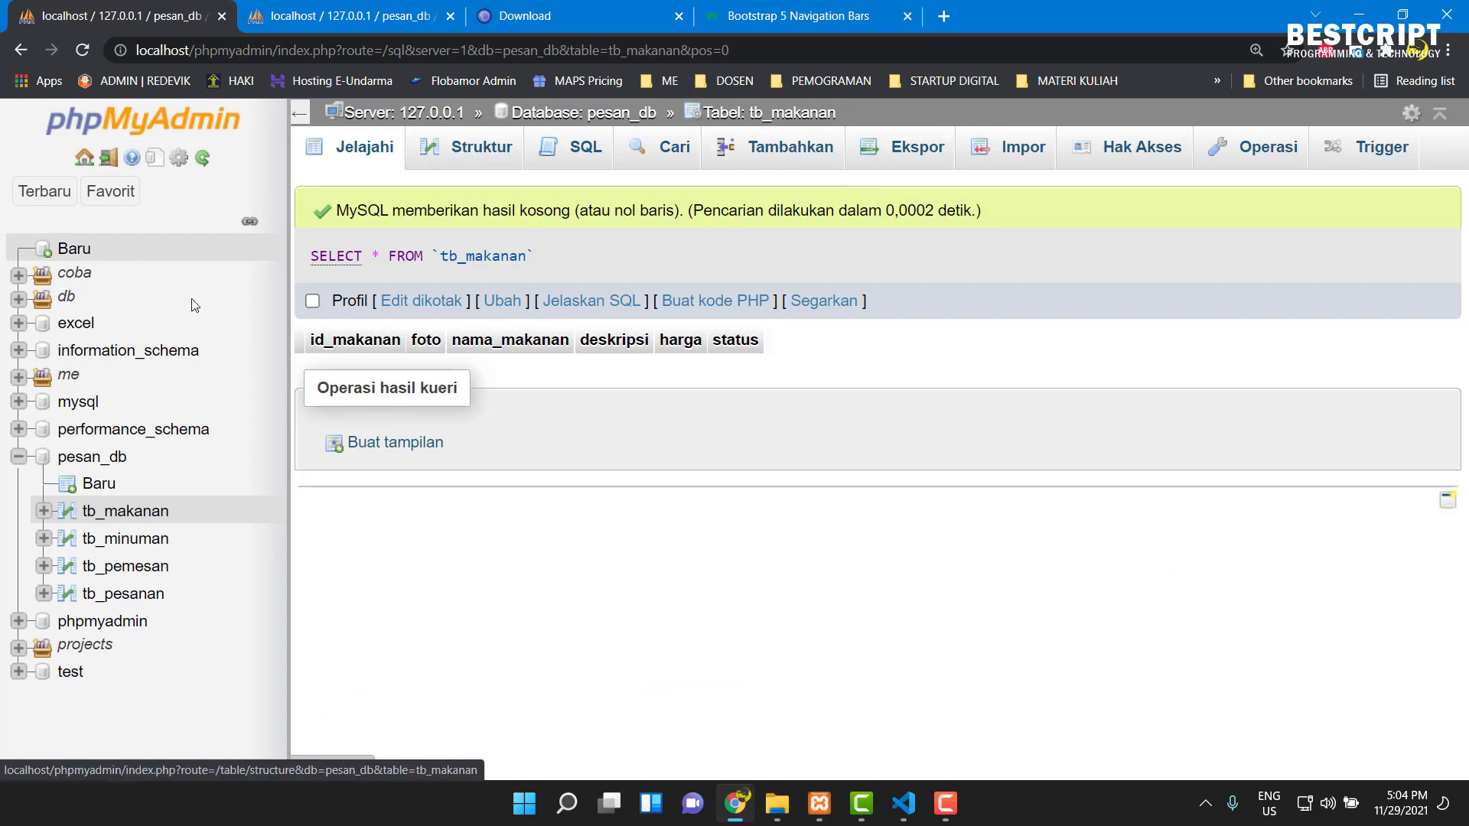
left_click(796, 157)
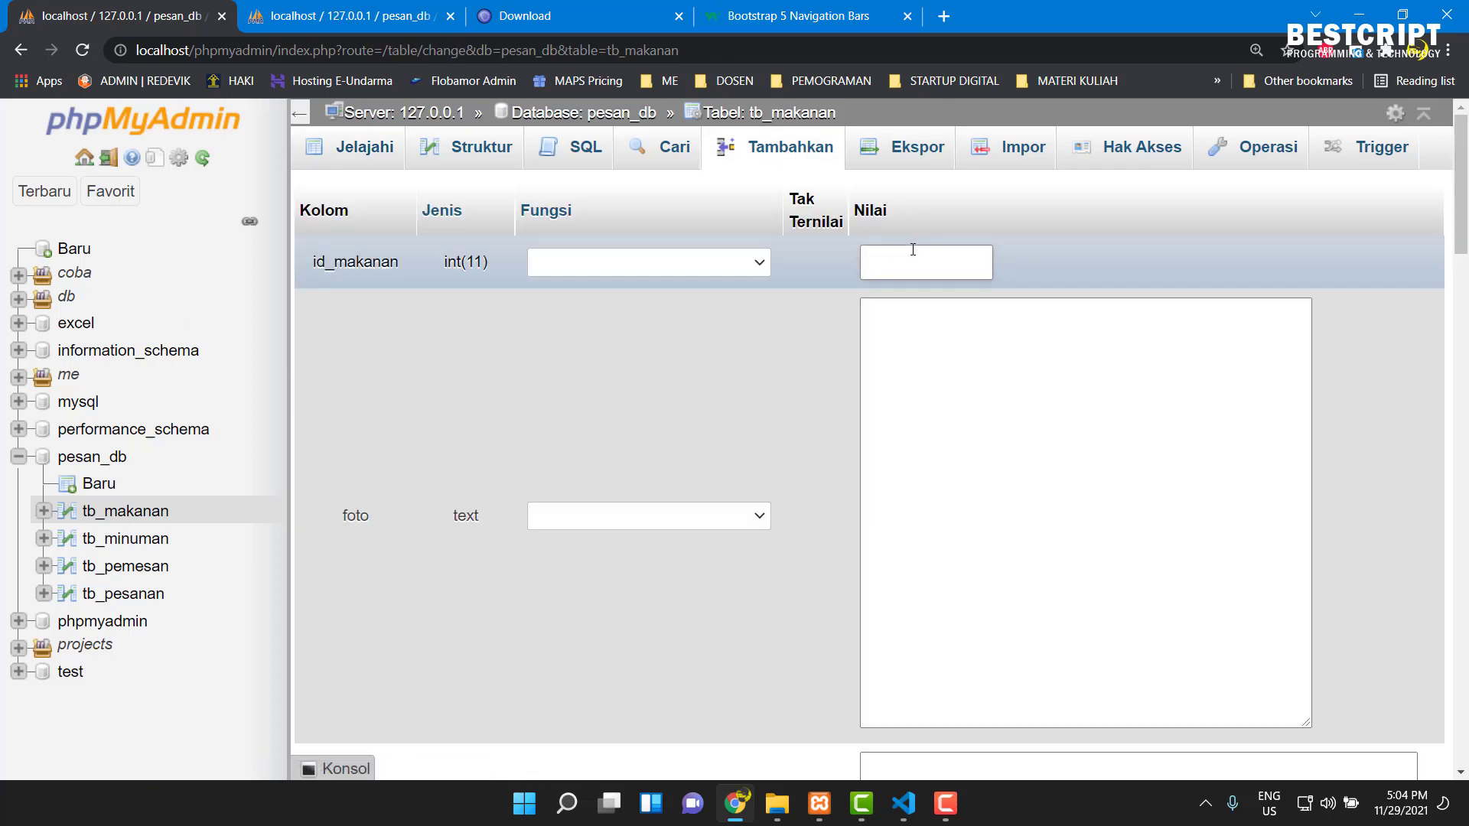
left_click(902, 368)
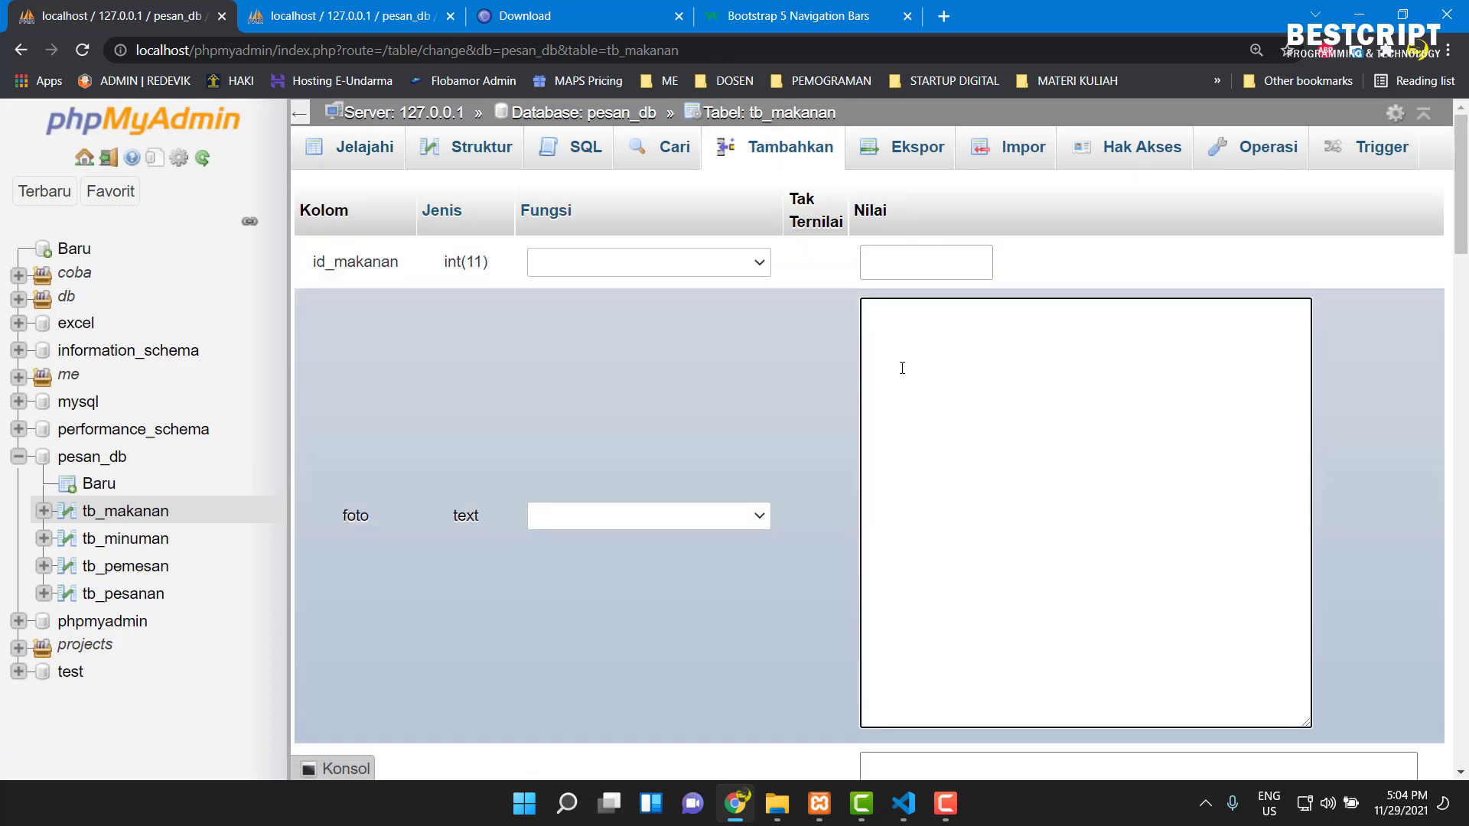
scroll(902, 368, "down", 1)
scroll(902, 368, "up", 1)
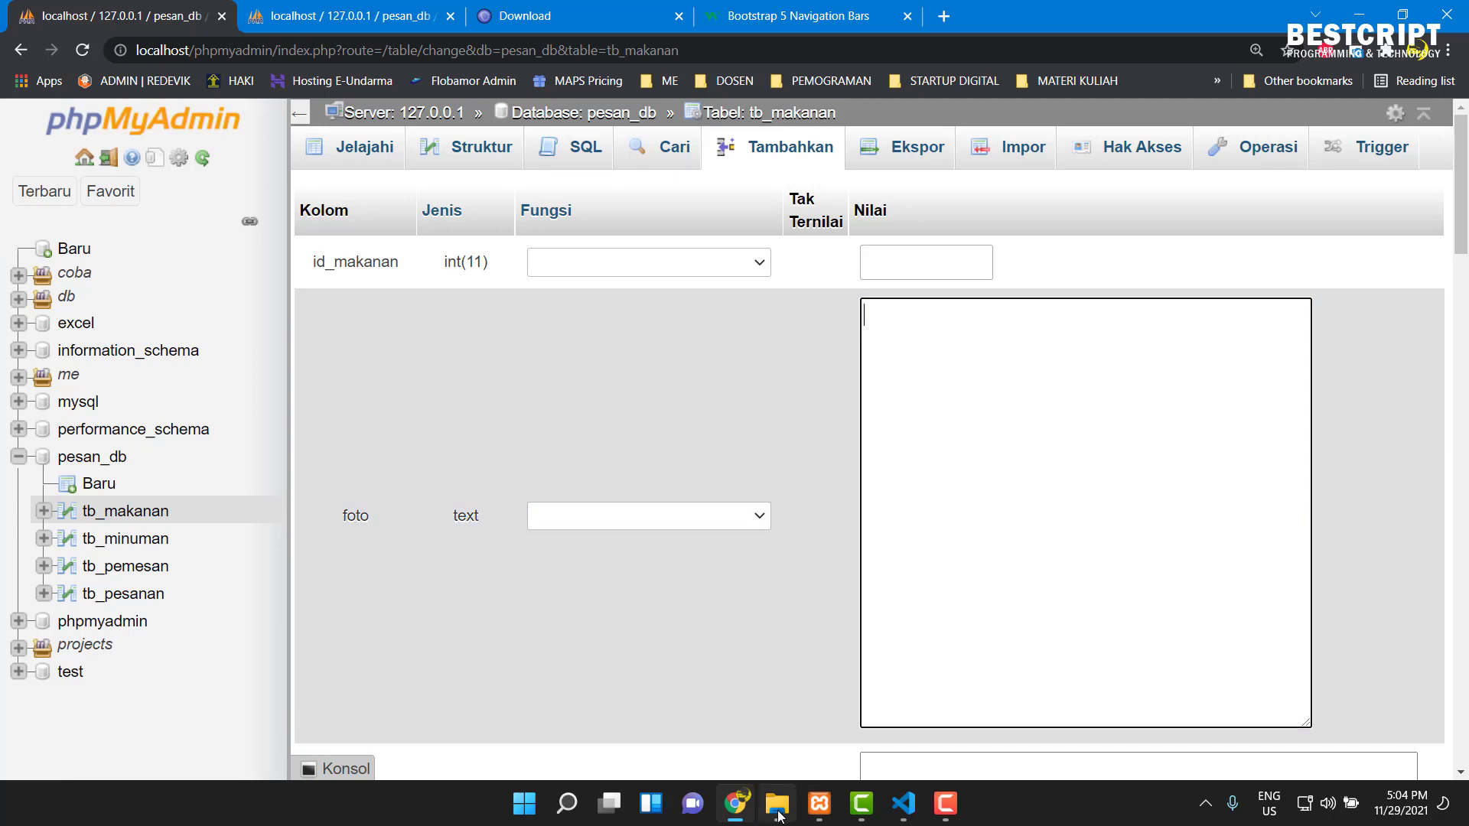
- Switch to File Explorer and open the htdocs folder inside xampp on drive C
left_click(777, 803)
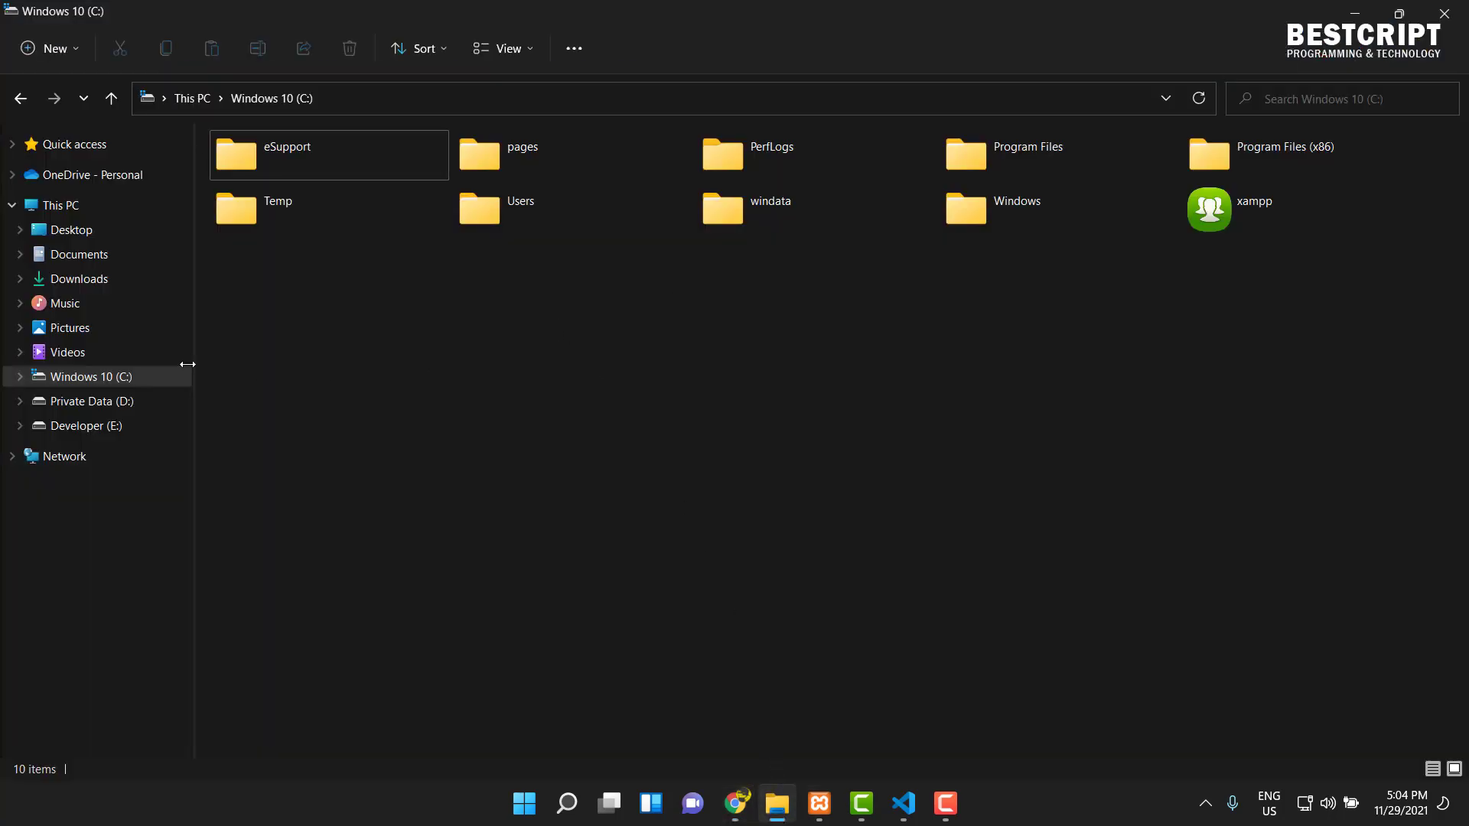
left_click(118, 378)
left_click(1237, 219)
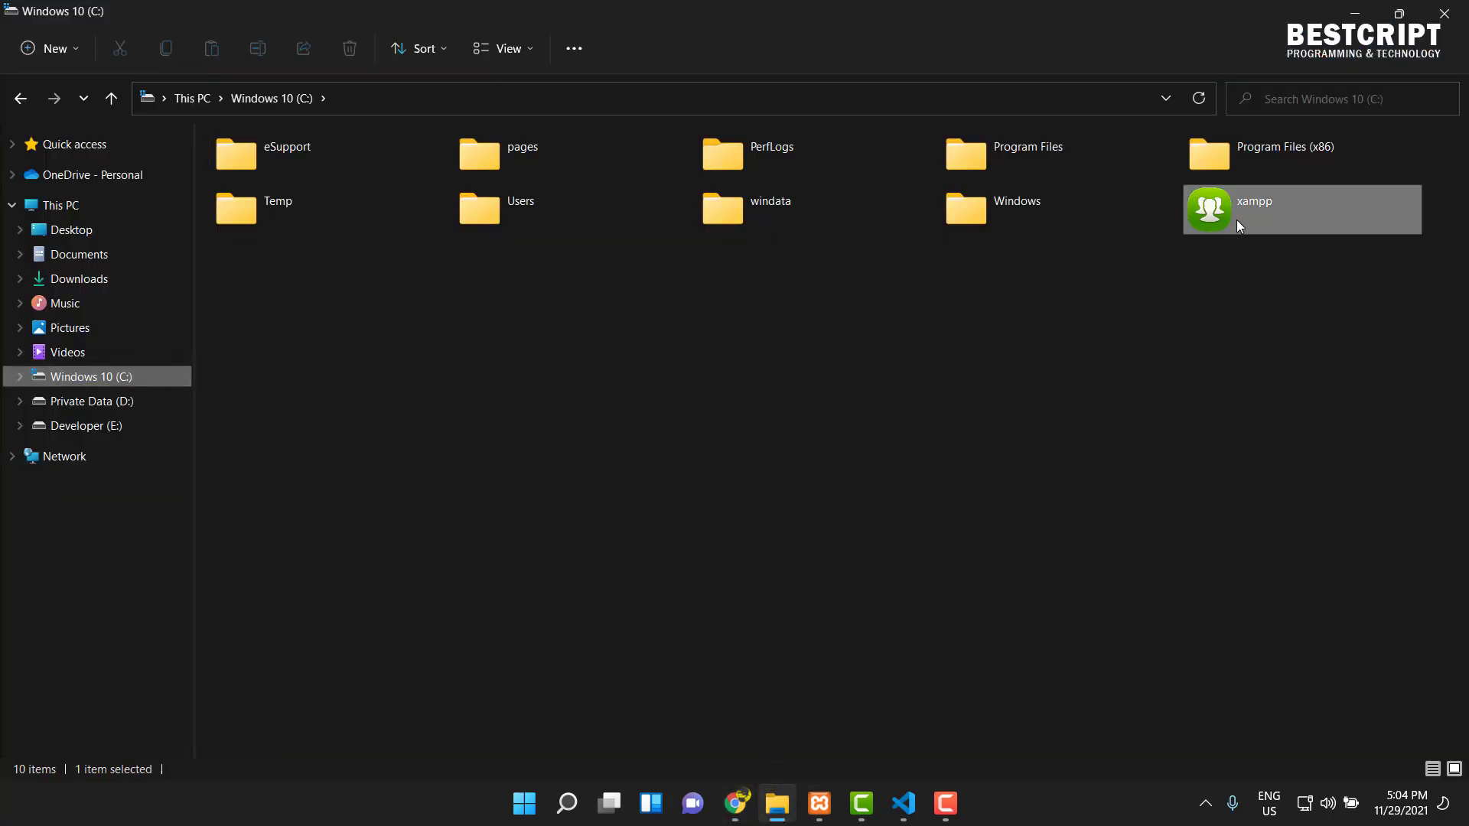
double_click(1236, 219)
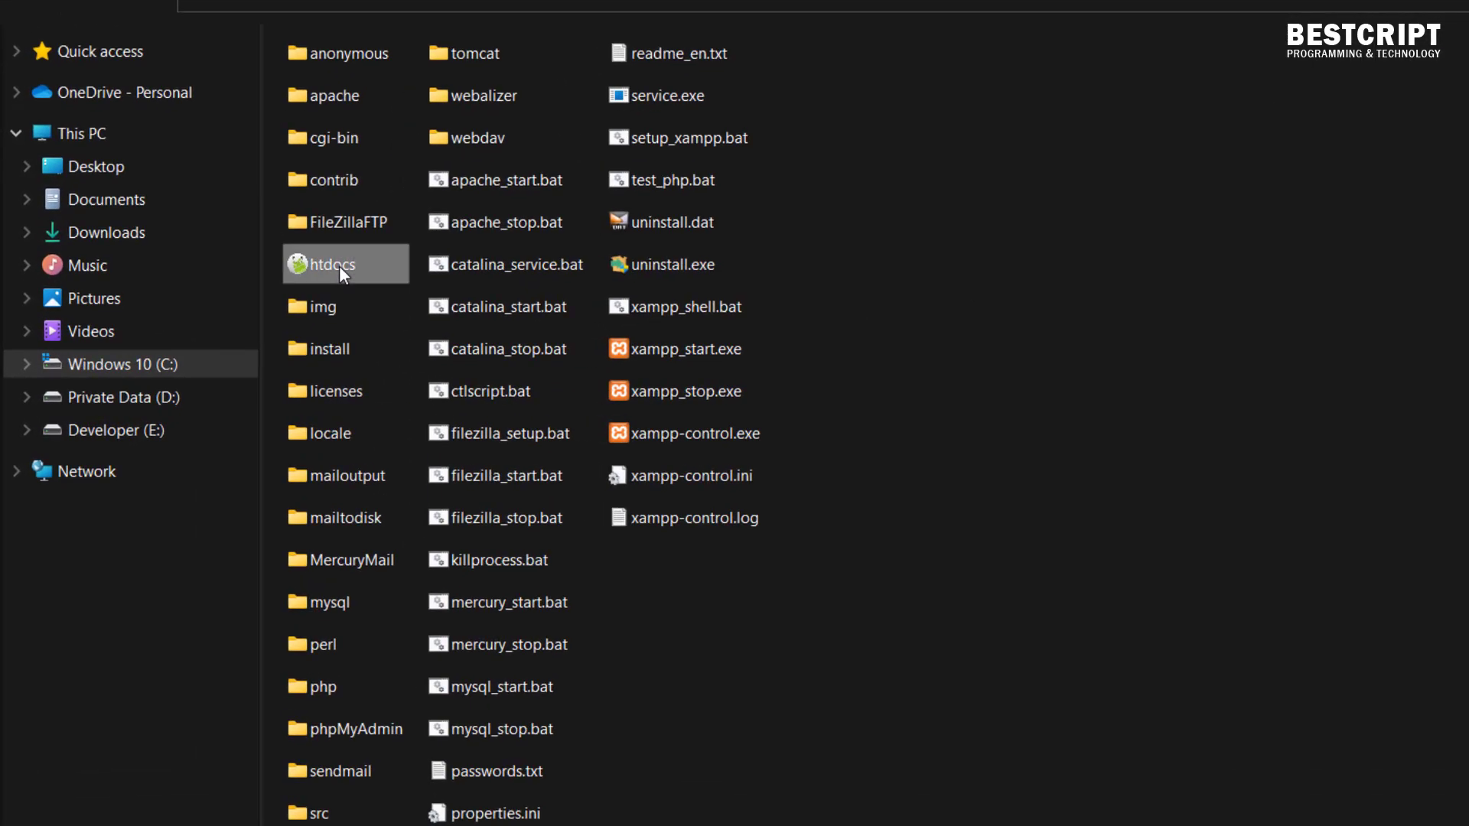
double_click(338, 265)
- Create a new folder named makanan in htdocs
right_click(624, 401)
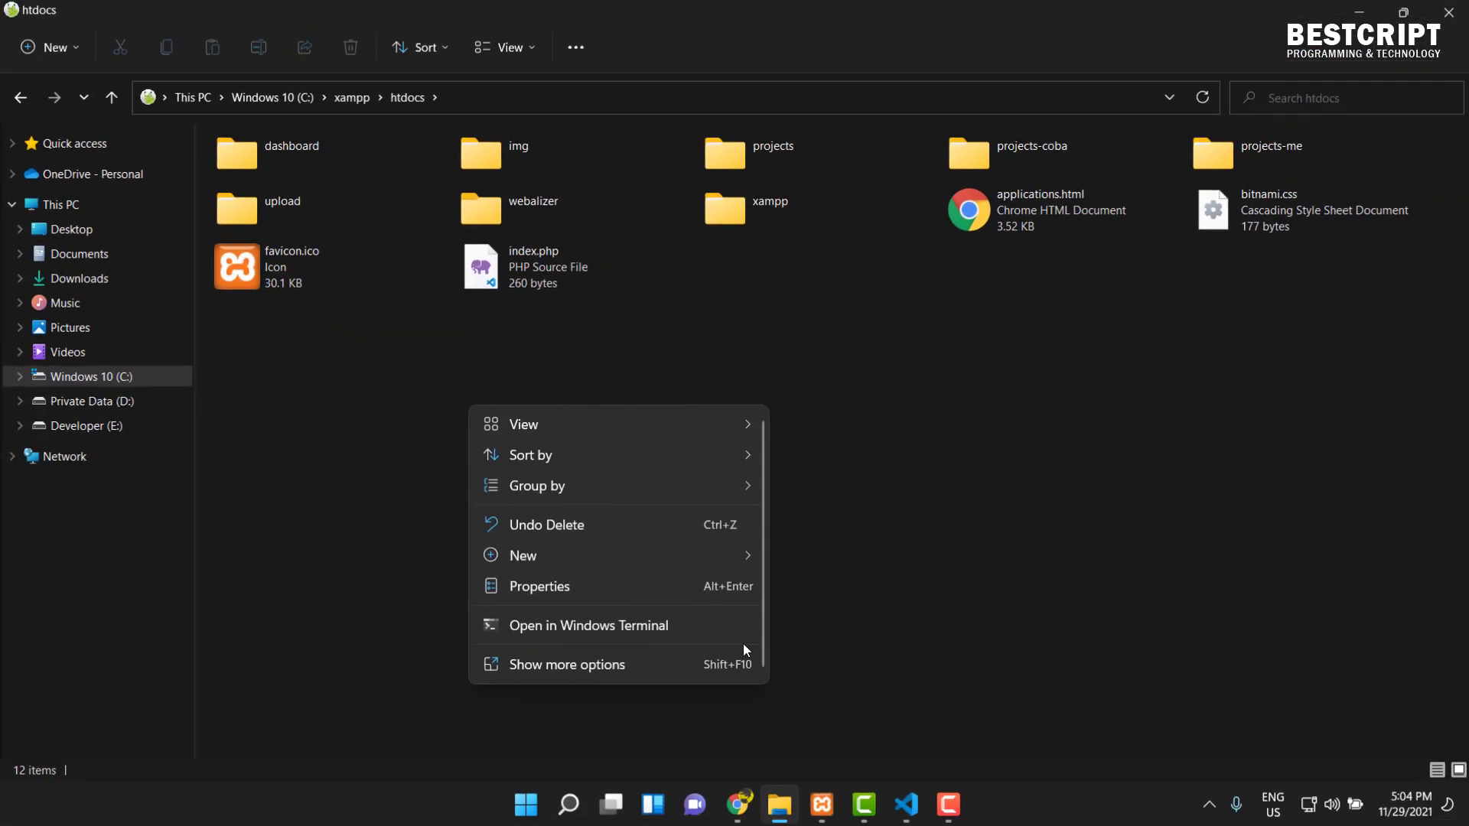
left_click(673, 665)
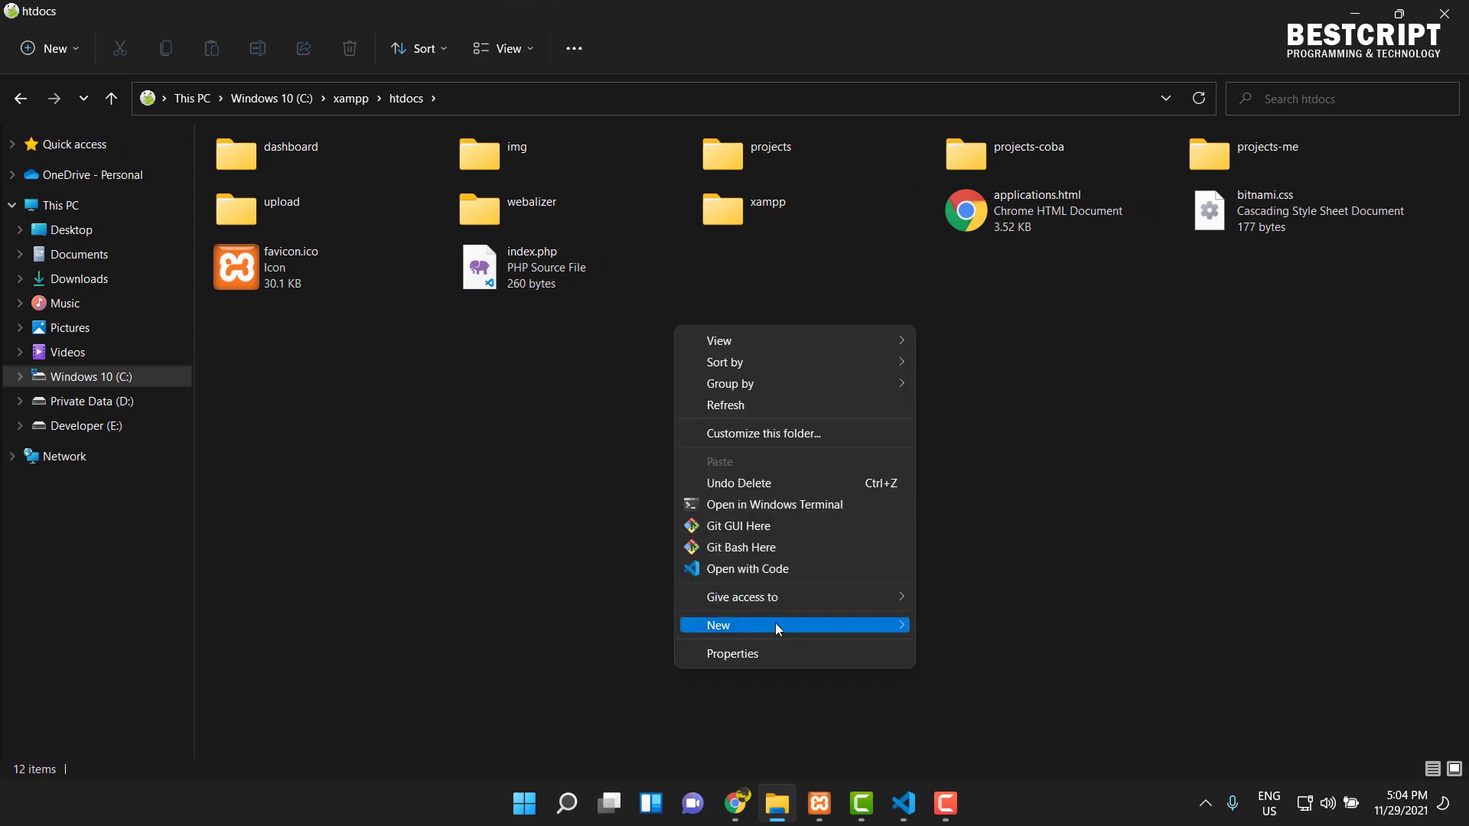
mouse_move(776, 626)
left_click(1010, 314)
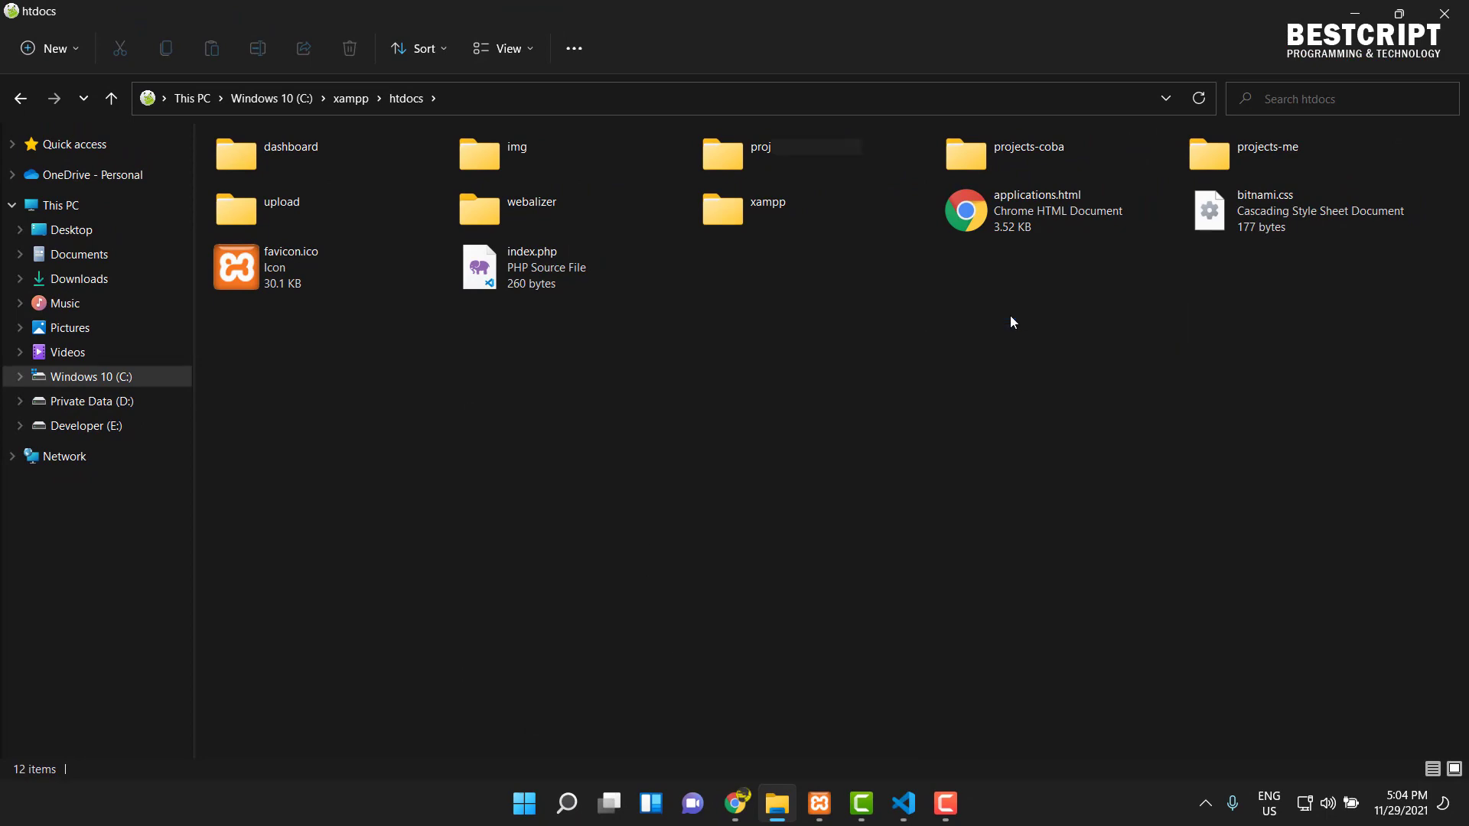
type("makana")
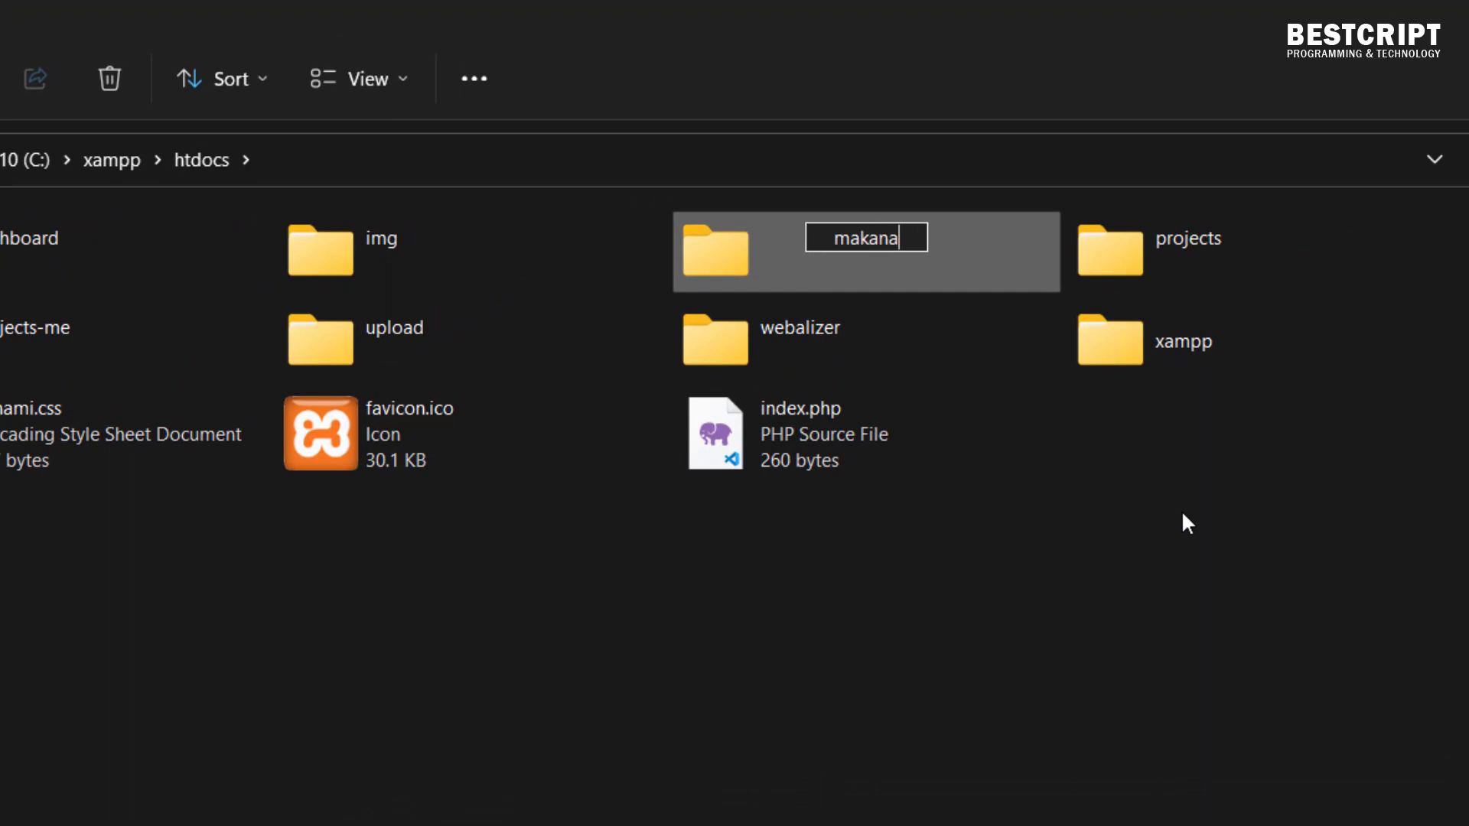
type("n")
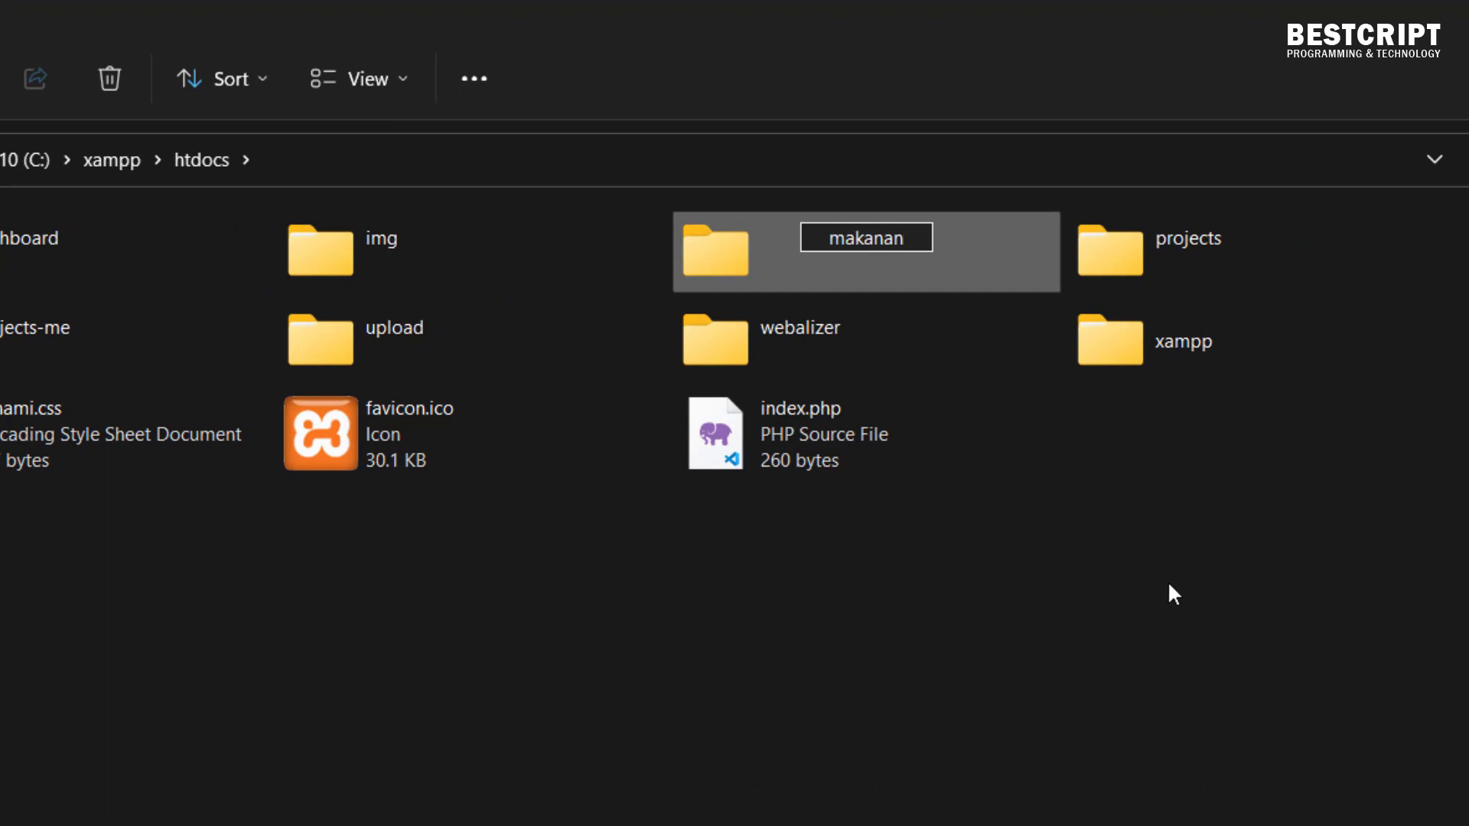
key("Return")
- Open the makanan folder and create a subfolder named foto in it
double_click(739, 246)
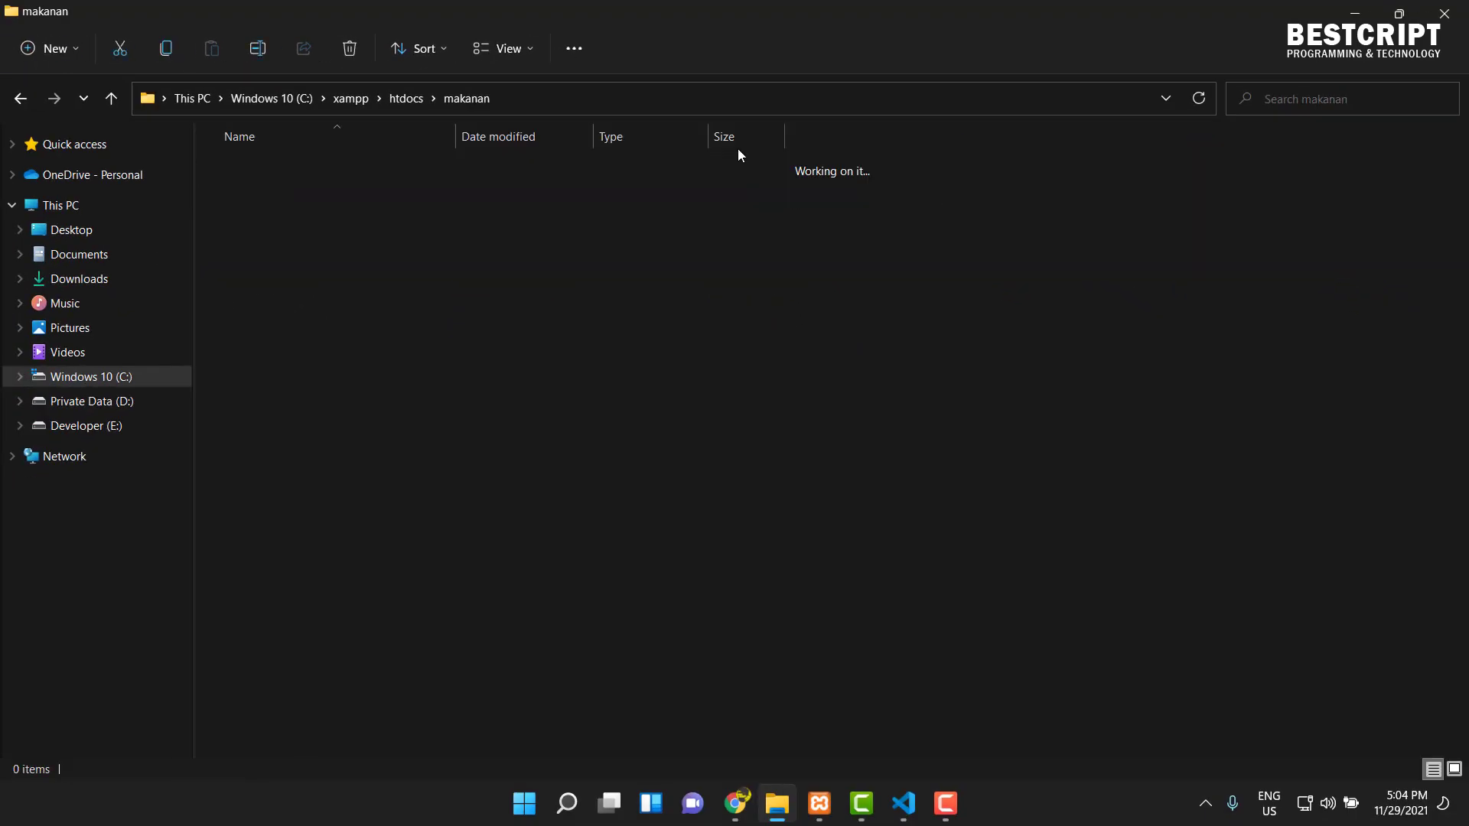
right_click(354, 261)
left_click(518, 526)
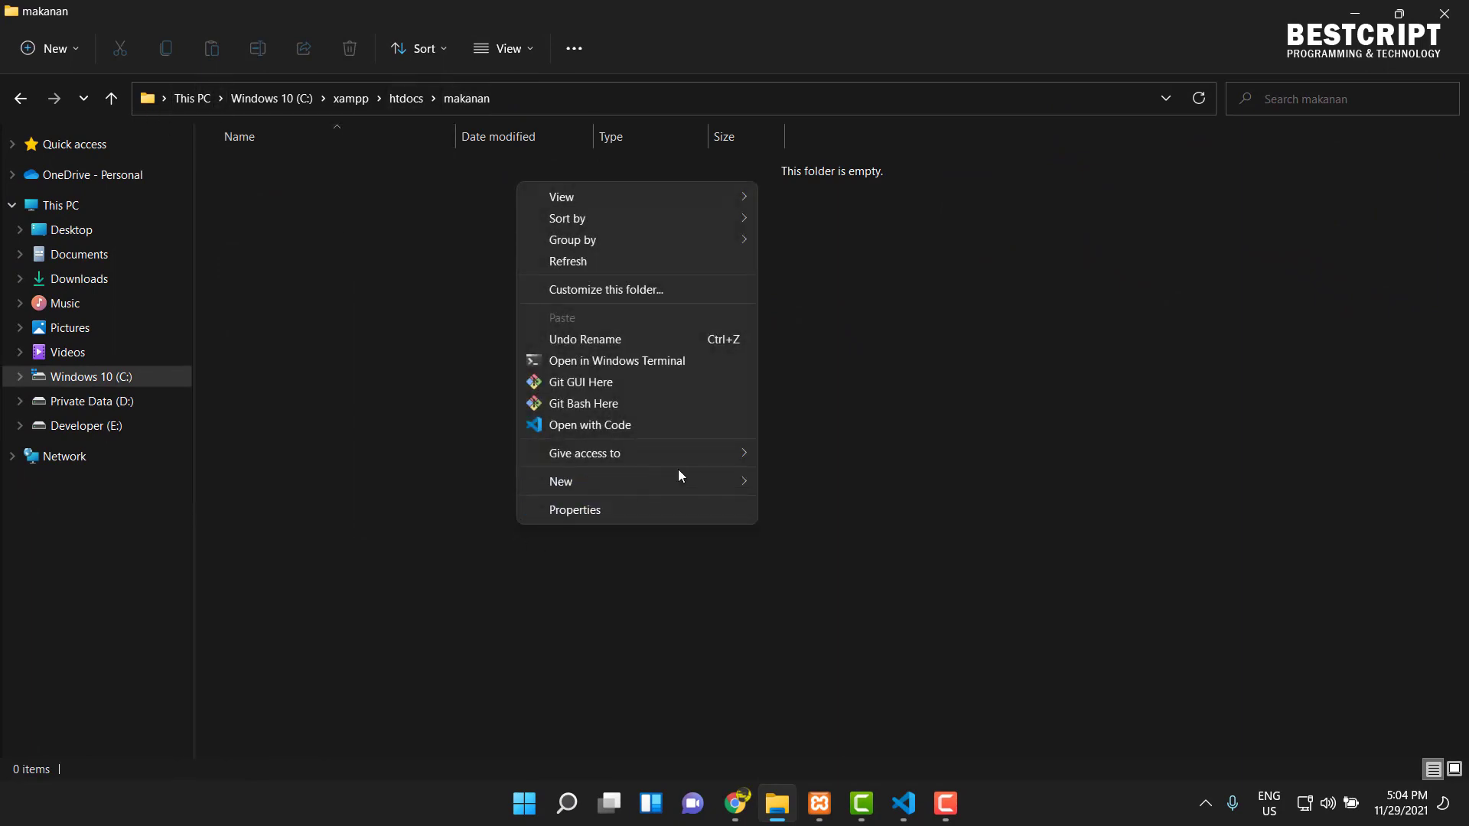
mouse_move(727, 482)
left_click(819, 484)
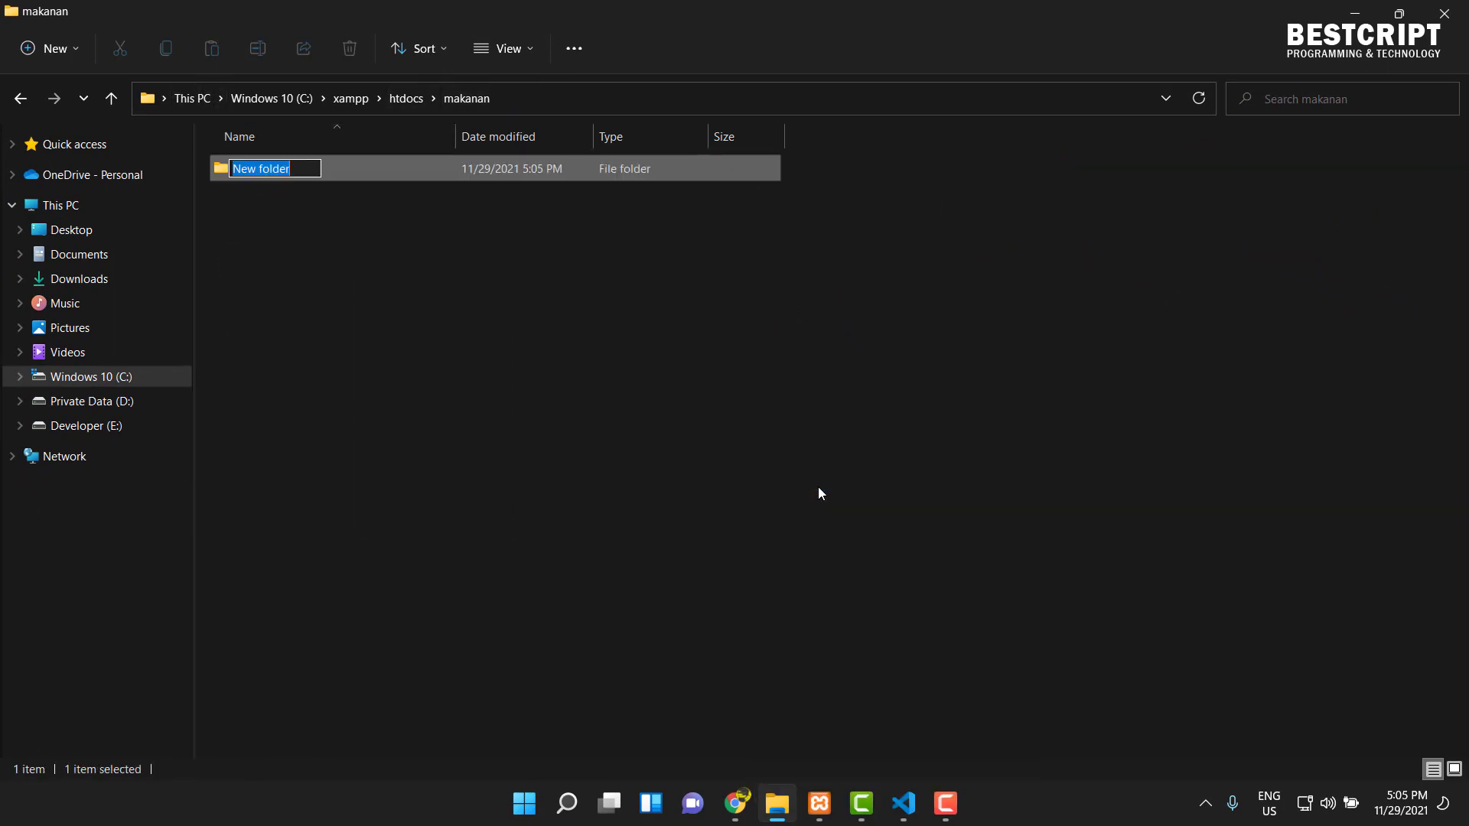
type("foto")
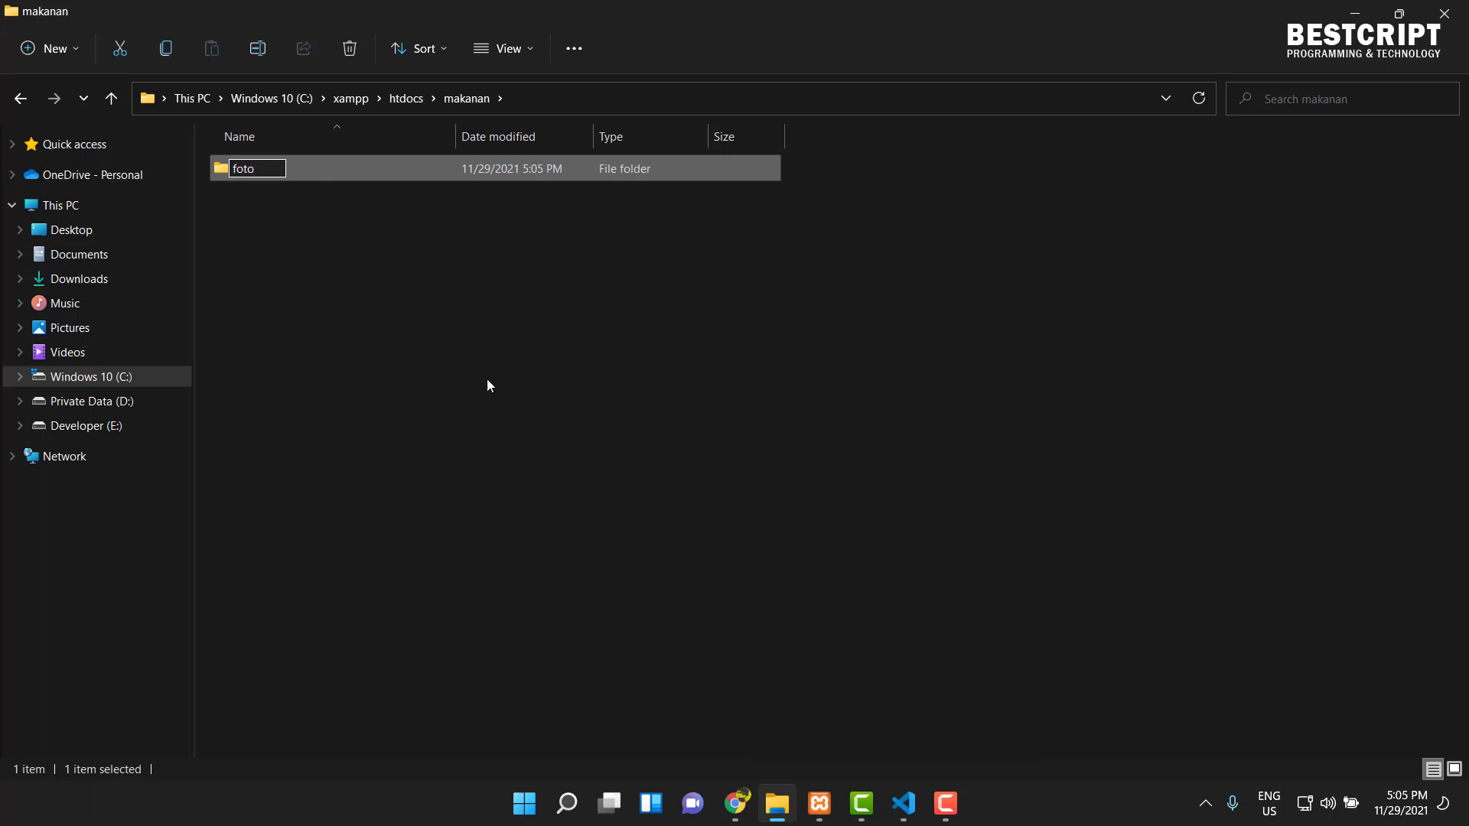
key("Return")
- Open the foto folder and look over the food and drink images stored in it
double_click(234, 166)
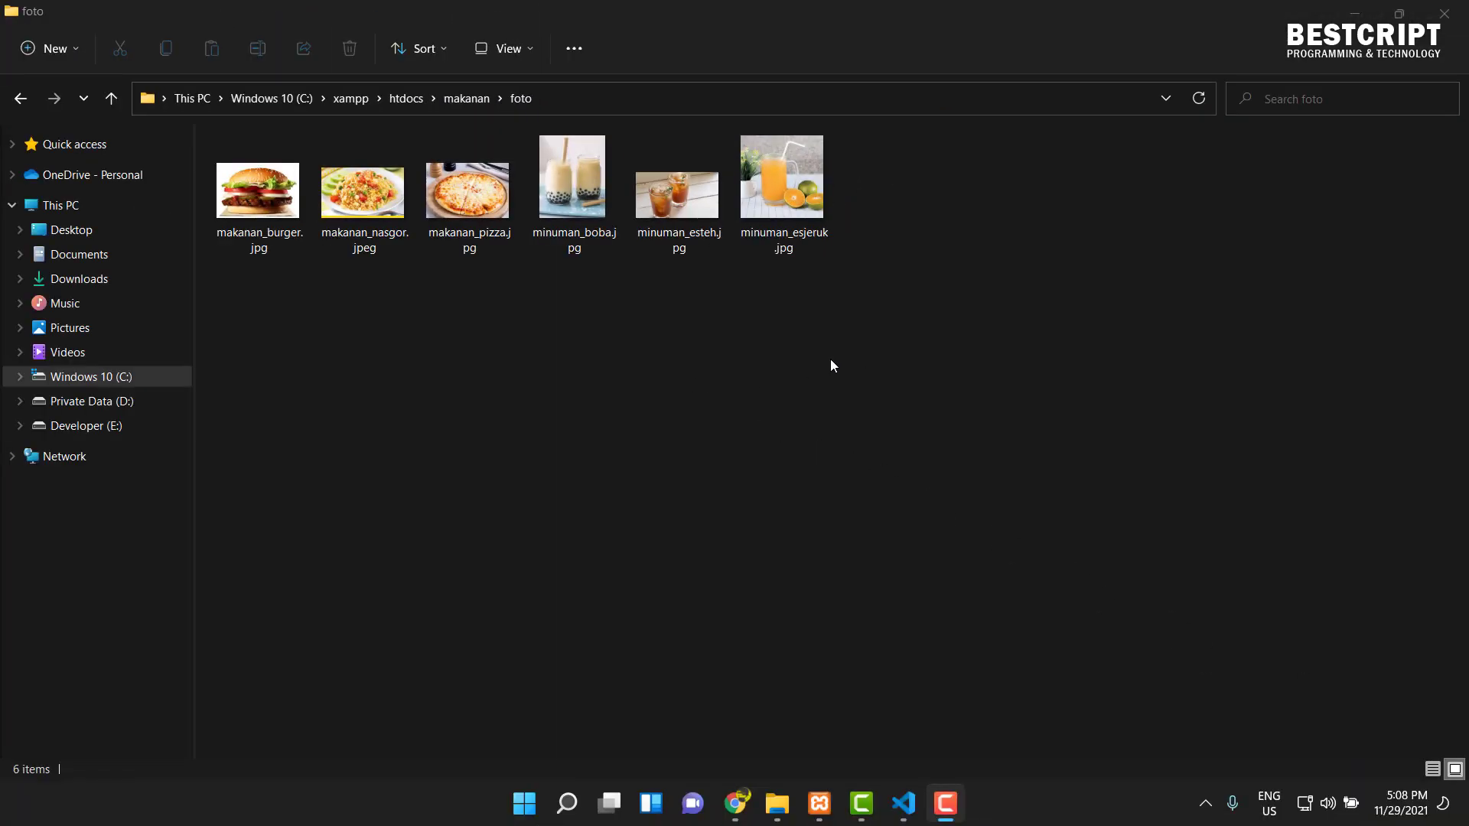
left_click_drag(833, 366, 306, 262)
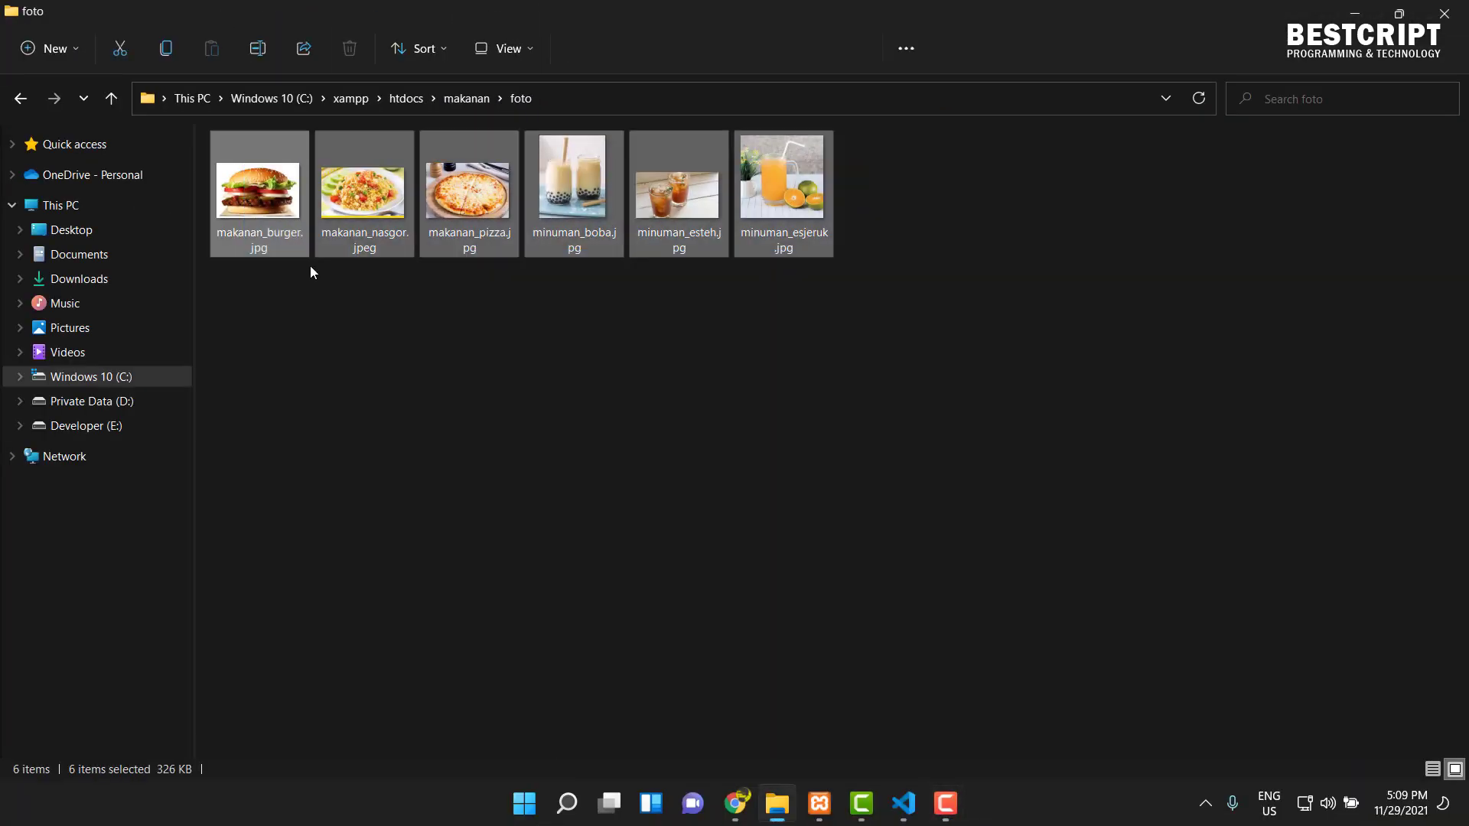
left_click(354, 343)
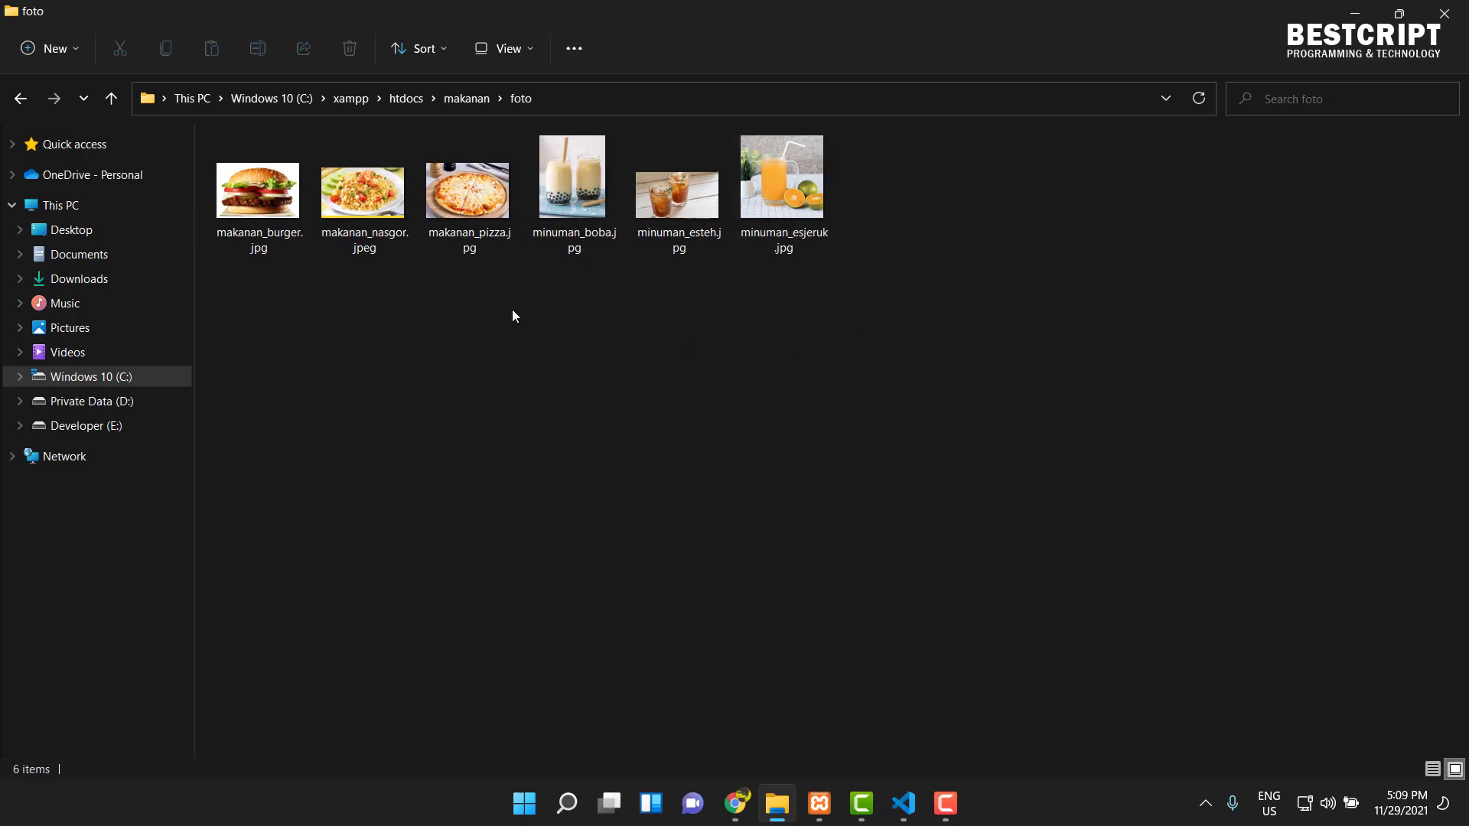
left_click(739, 800)
left_click(739, 800)
- Copy the burger image's file name and enlarge the thumbnails in the foto folder
left_click(275, 238)
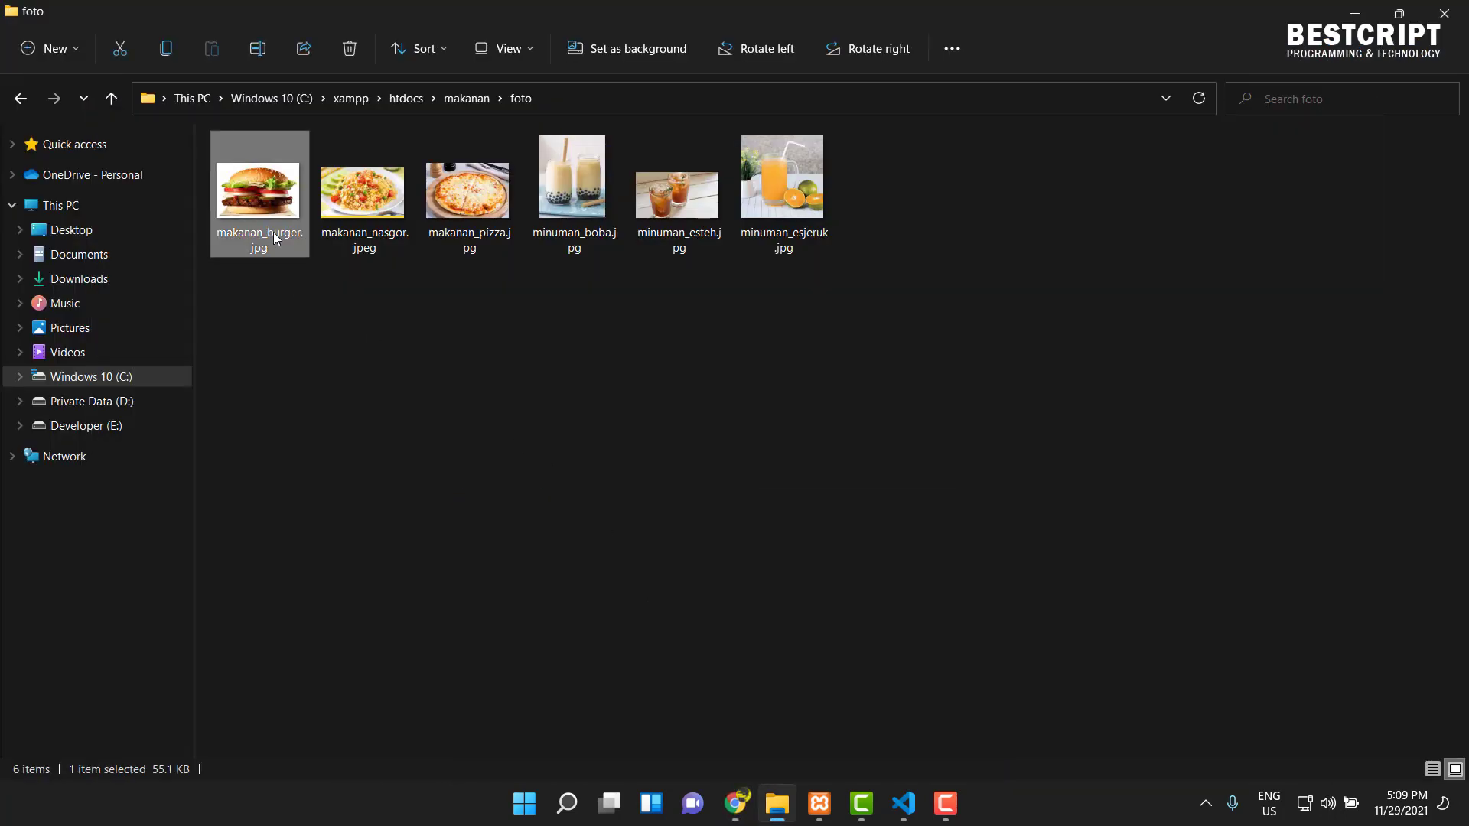
left_click(275, 239)
key("ctrl+c")
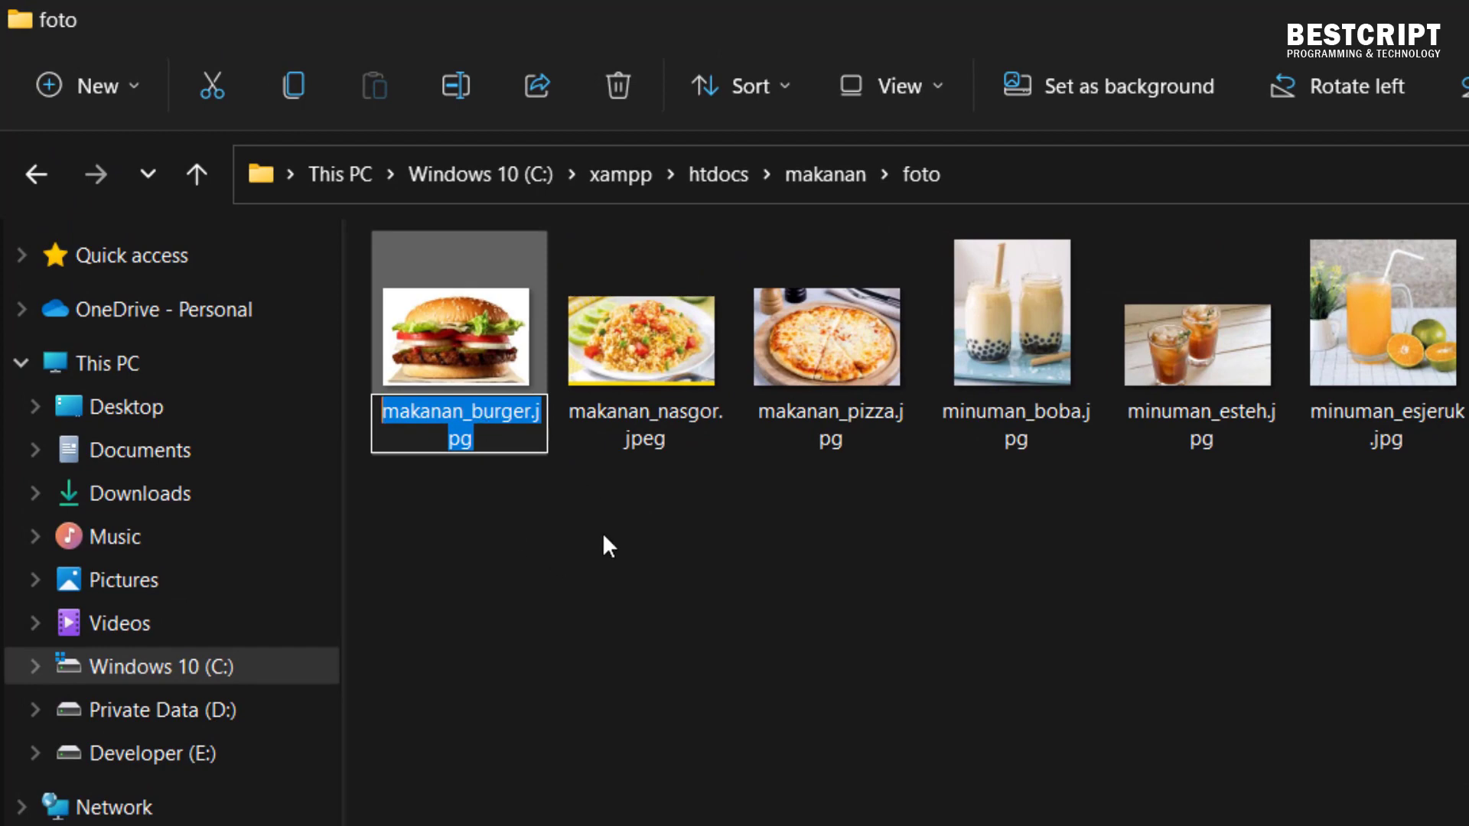
left_click(1301, 639)
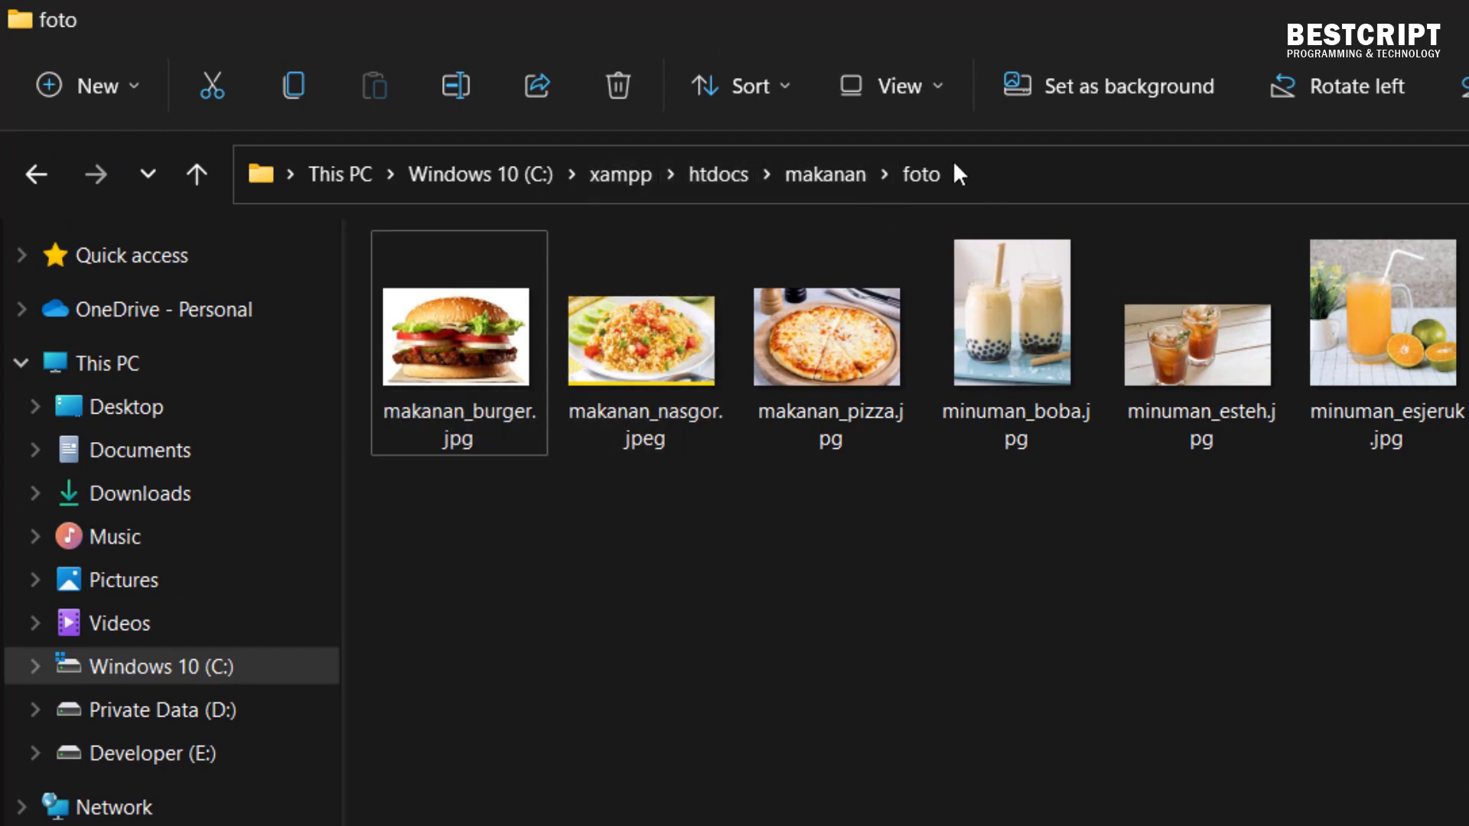
left_click(947, 86)
left_click(918, 167)
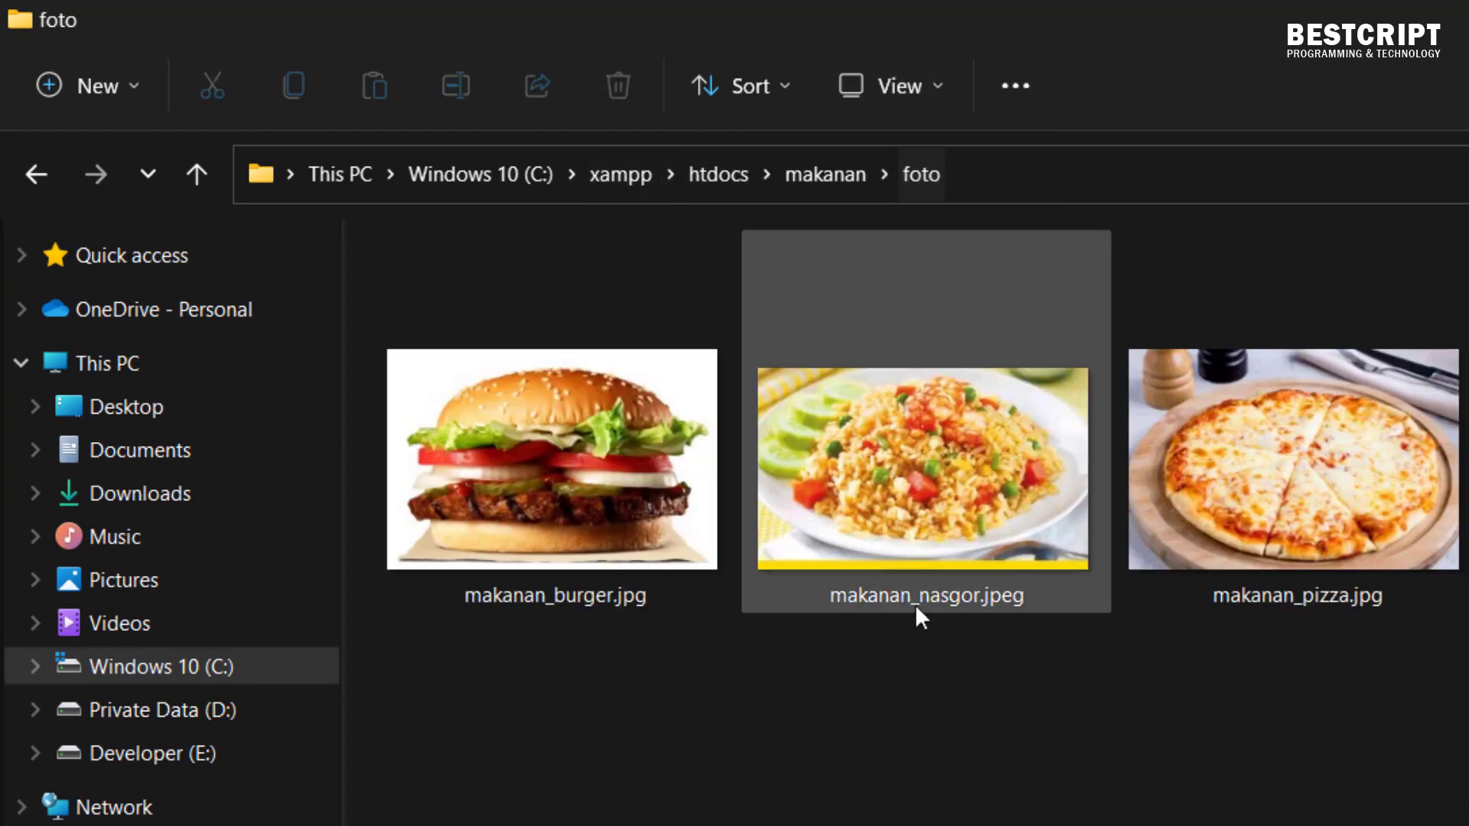
- Copy the full file name makanan_burger.jpg and paste it as the foto value of the new tb_makanan record in Chrome
left_click(613, 590)
key("F2")
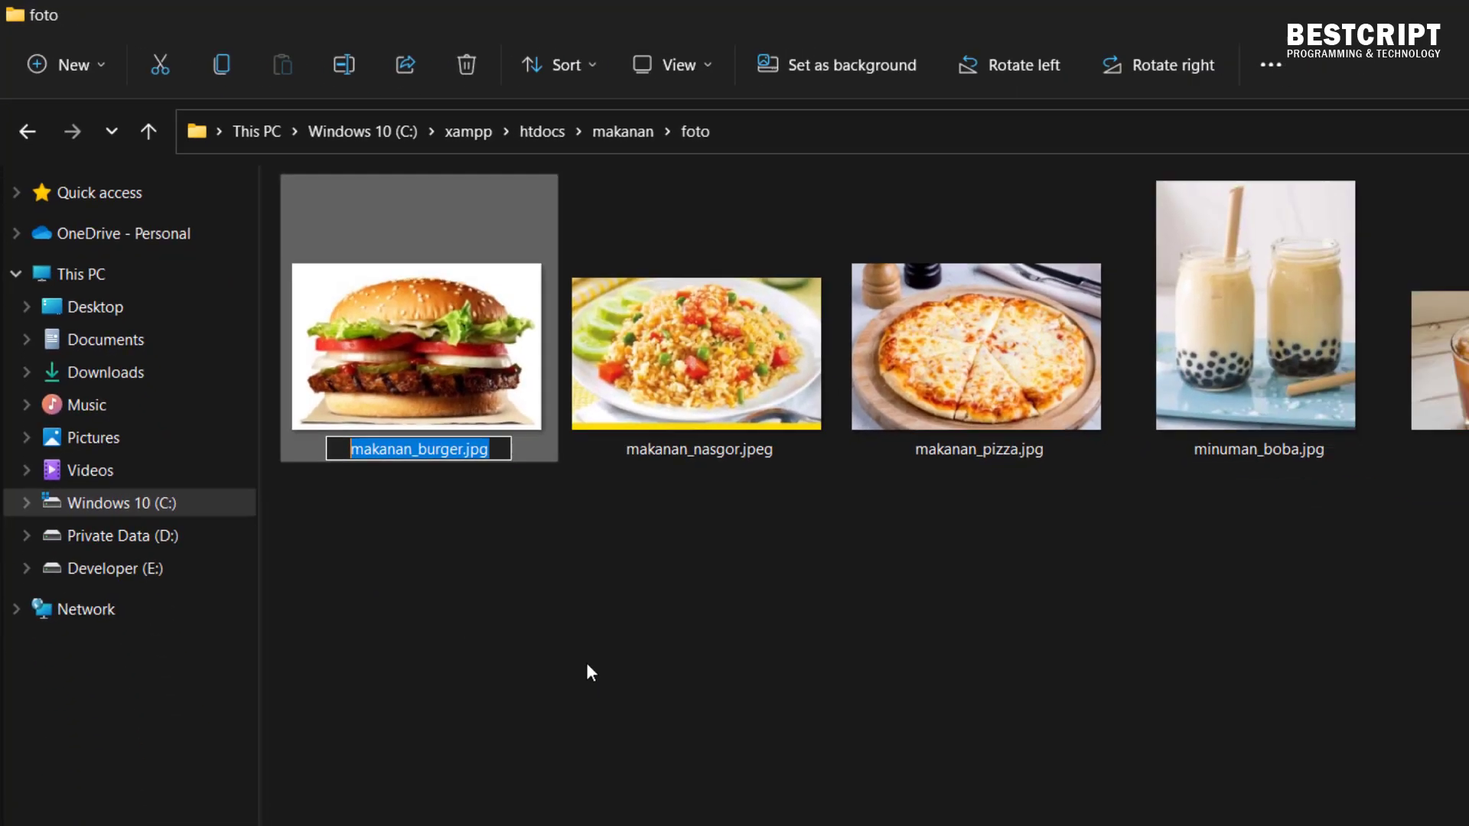
key("Return")
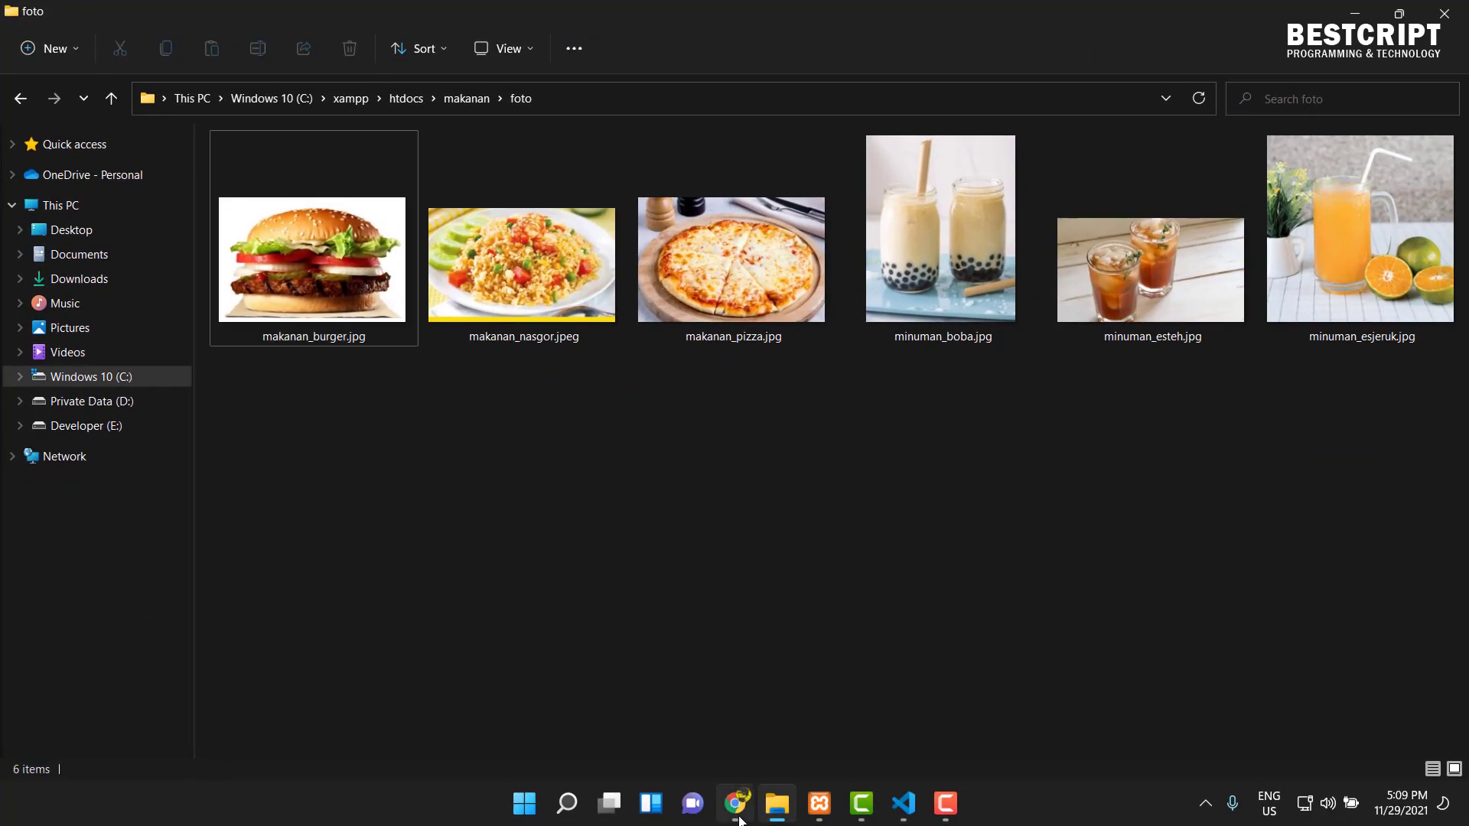
left_click(739, 820)
left_click(887, 341)
key("ctrl+v")
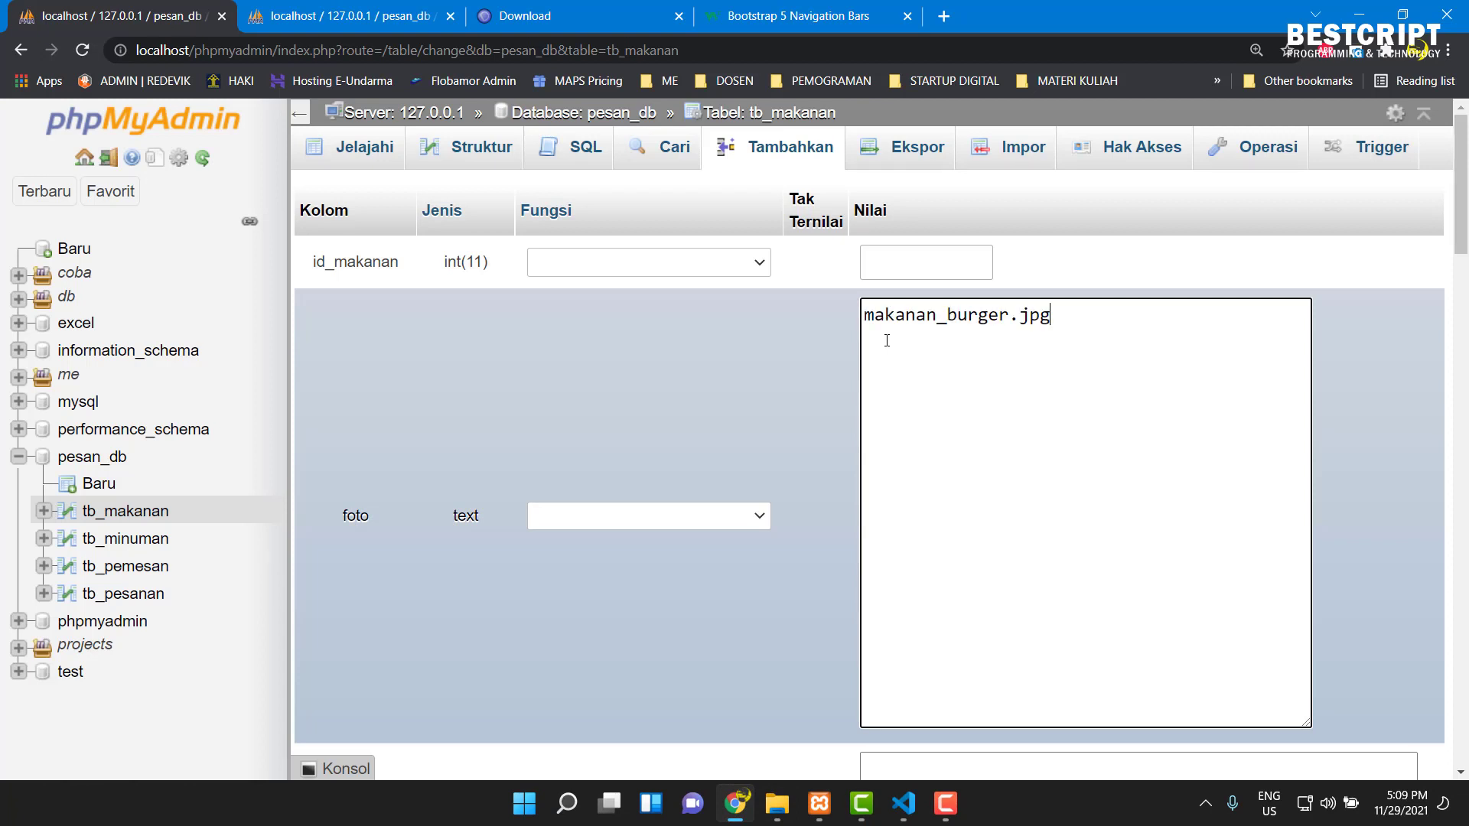
- Enter Burger as the nama_makanan value and - as the deskripsi value of the new tb_makanan record
scroll(1033, 340, "down", 6)
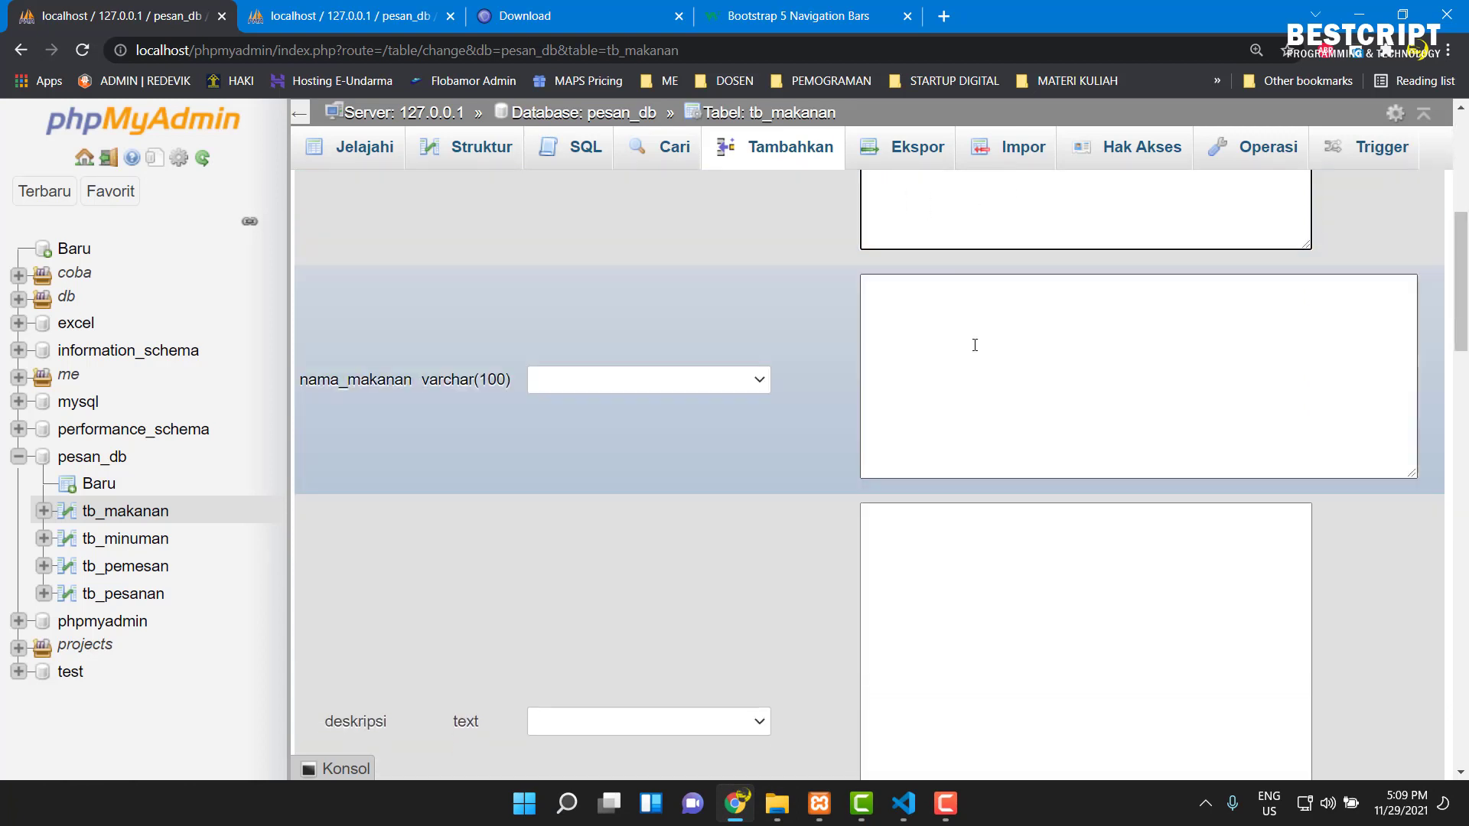
left_click(975, 345)
scroll(975, 345, "up", 4)
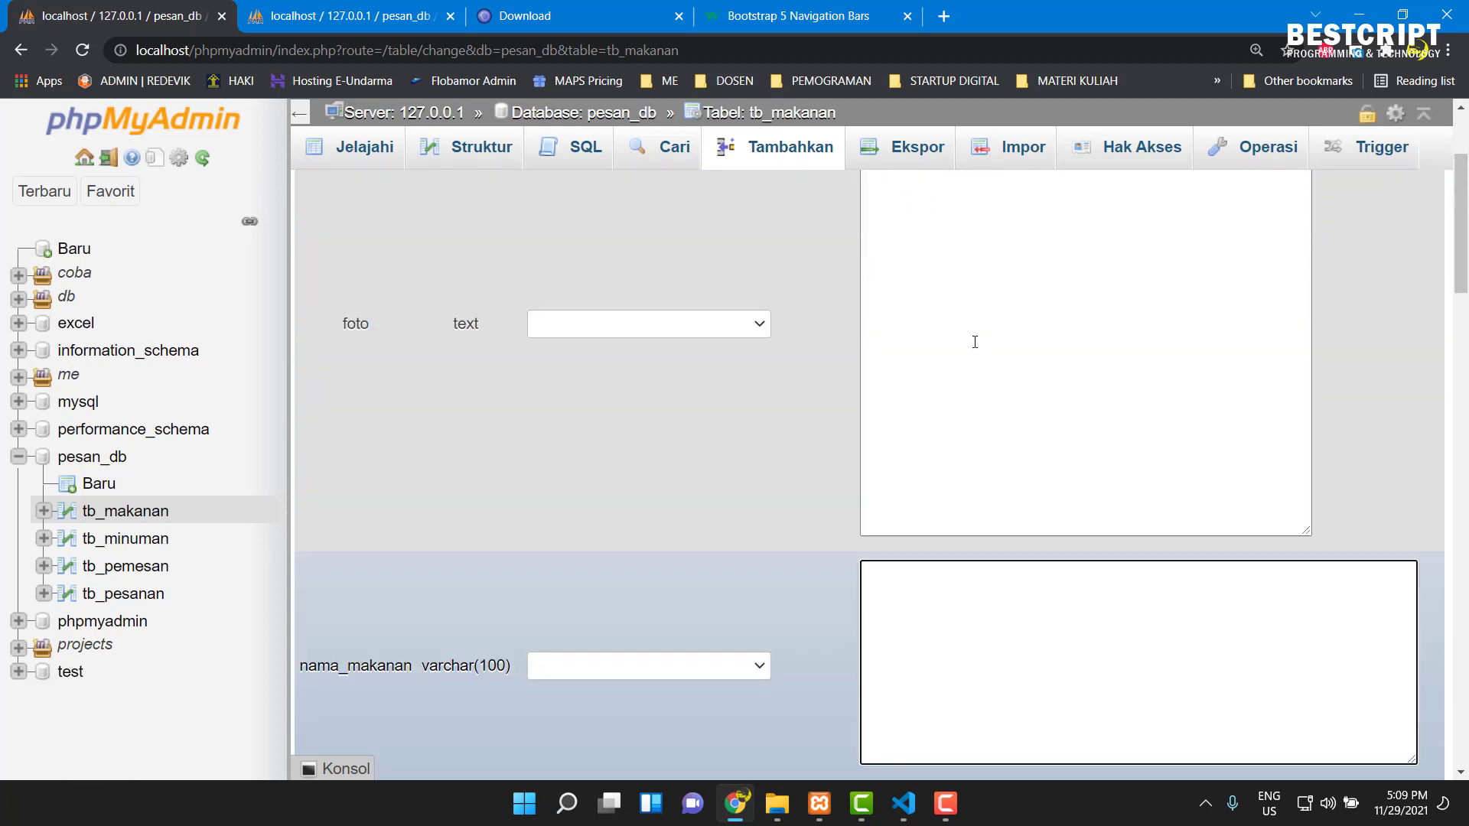
scroll(975, 341, "down", 3)
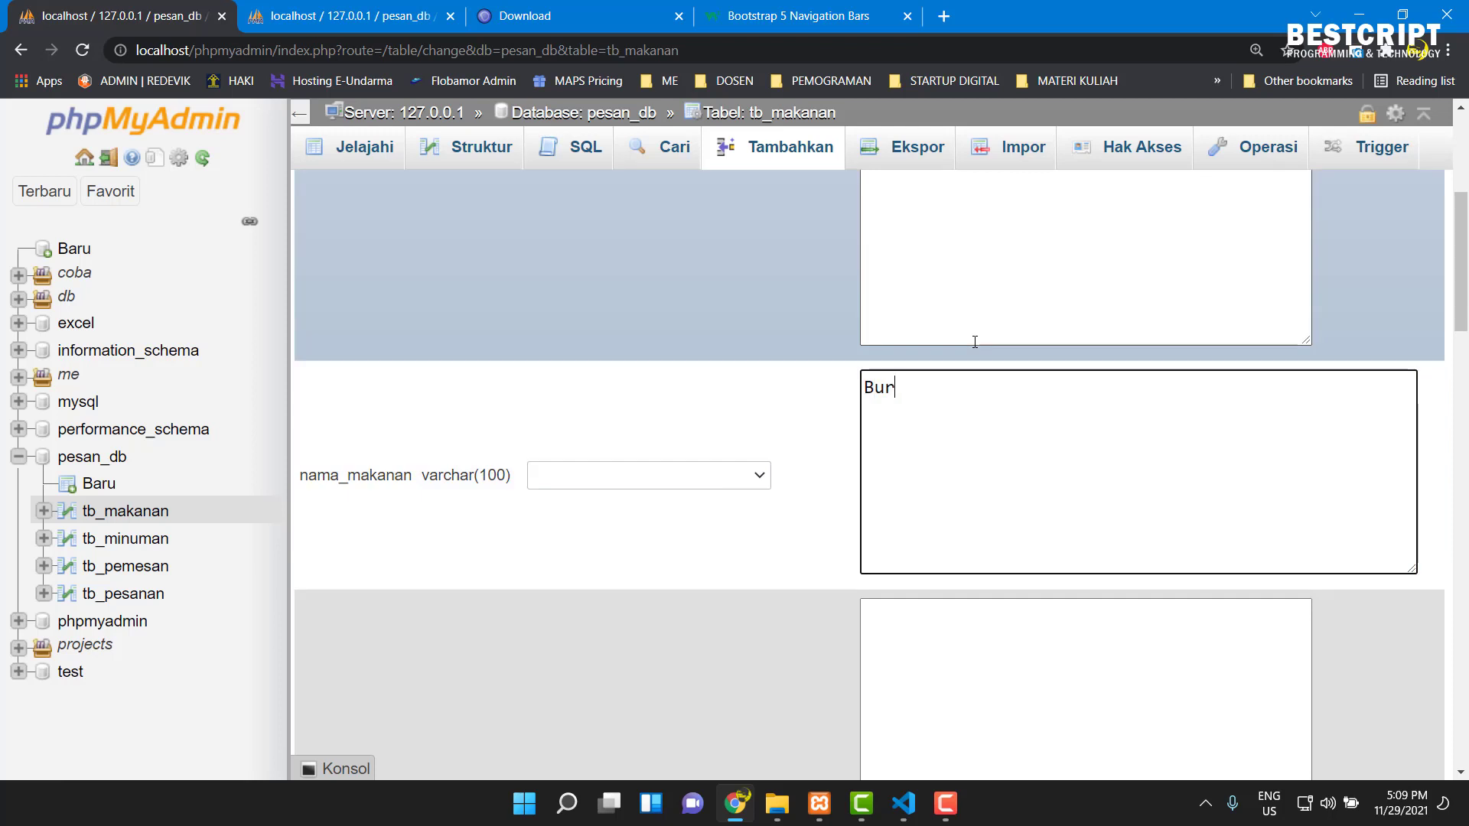
scroll(915, 485, "down", 4)
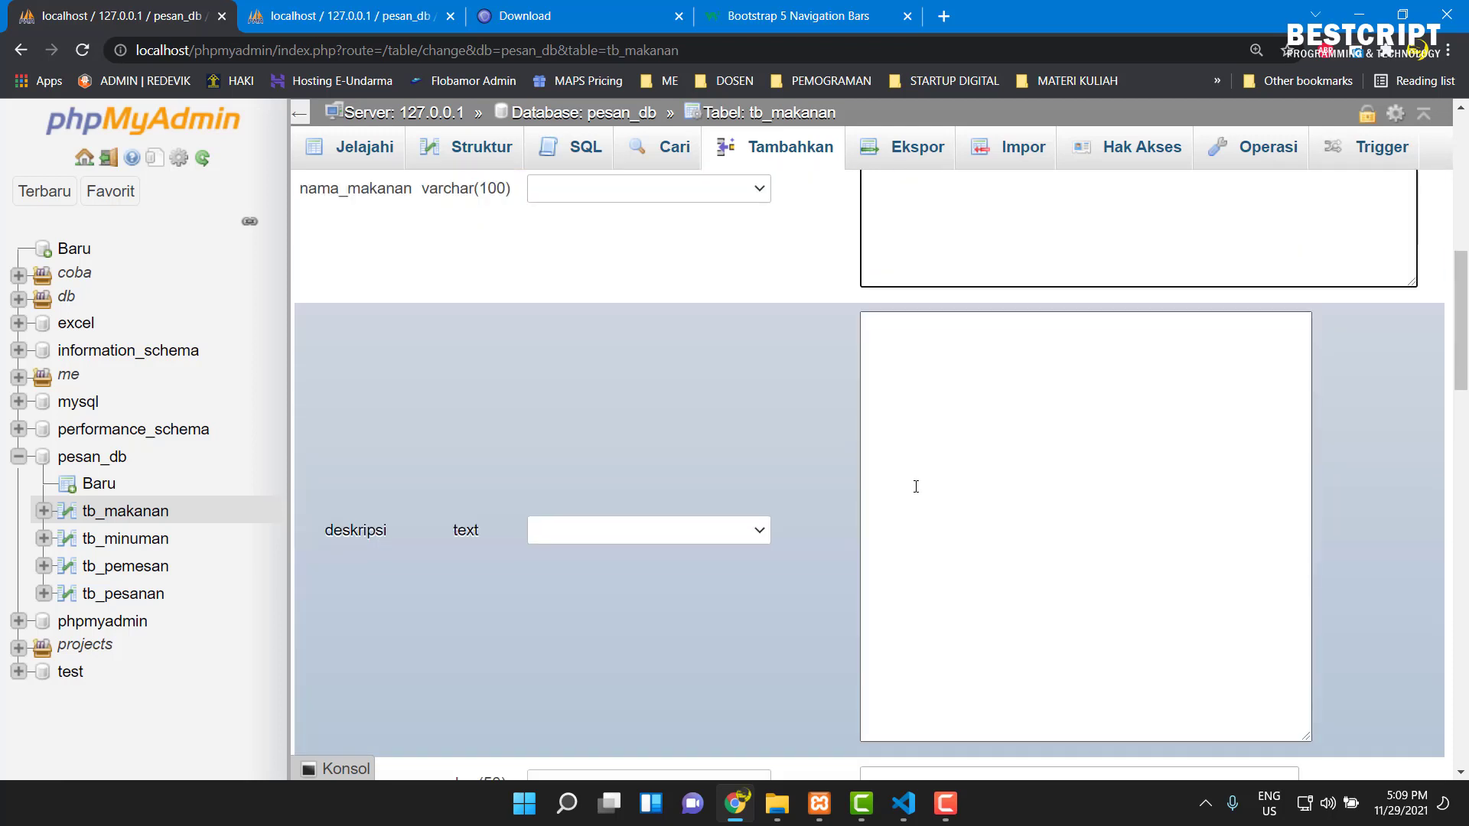
left_click(909, 487)
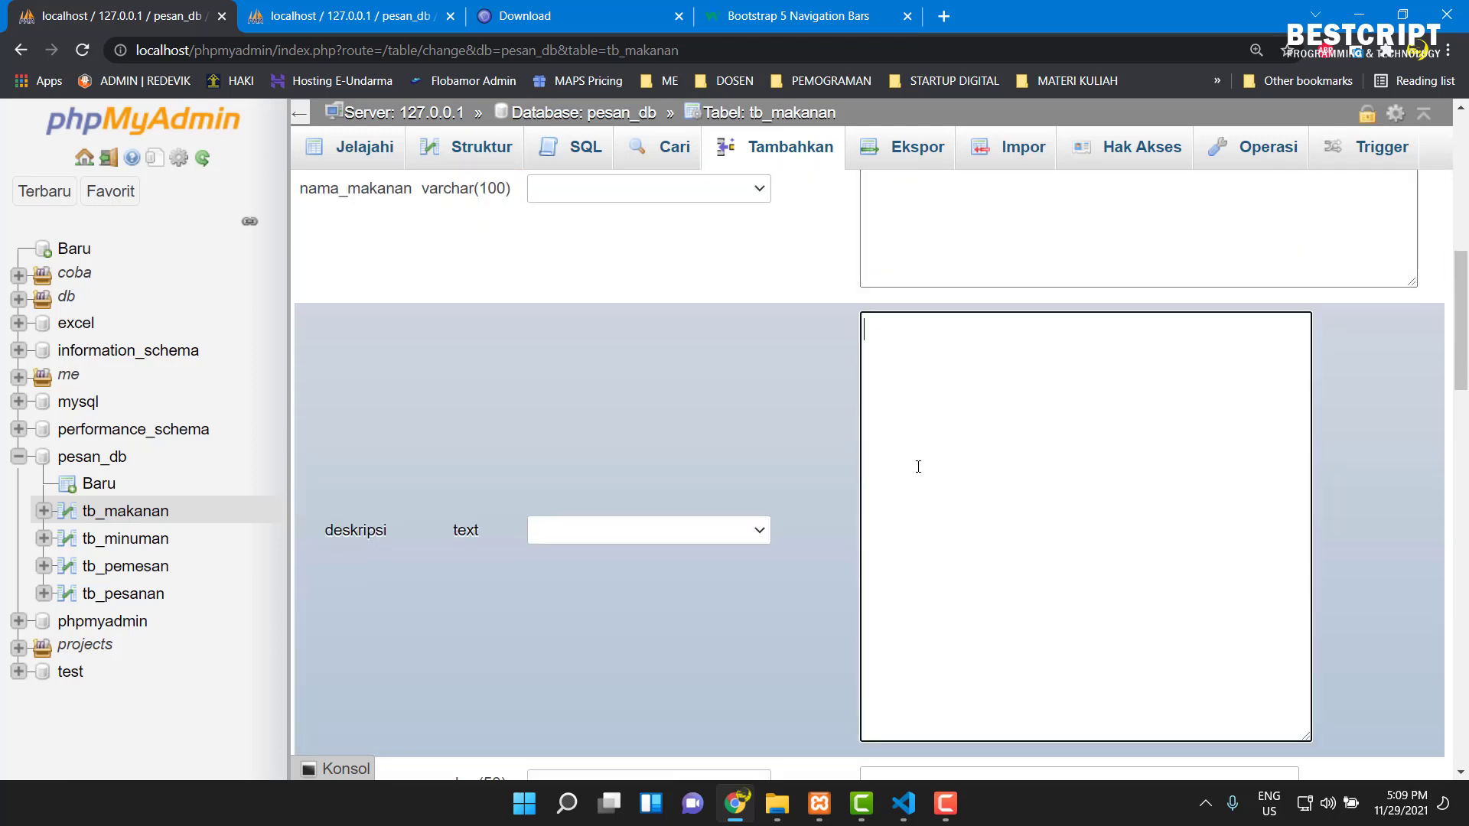
left_click_drag(893, 338, 857, 337)
- Save the Burger record with harga 50000 and status Tersedia, and browse the tb_makanan rows
scroll(914, 350, "down", 3)
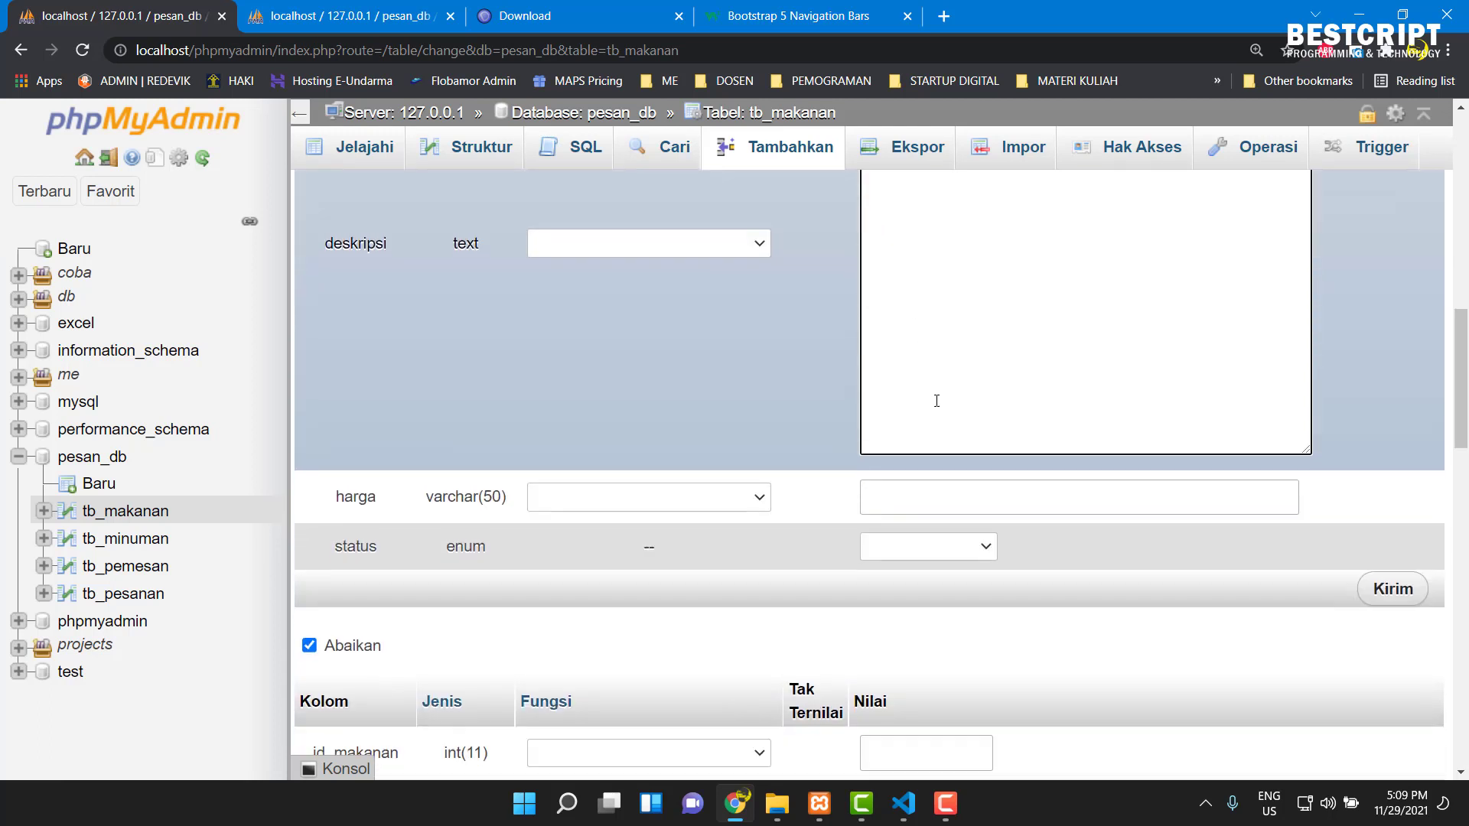
left_click(956, 498)
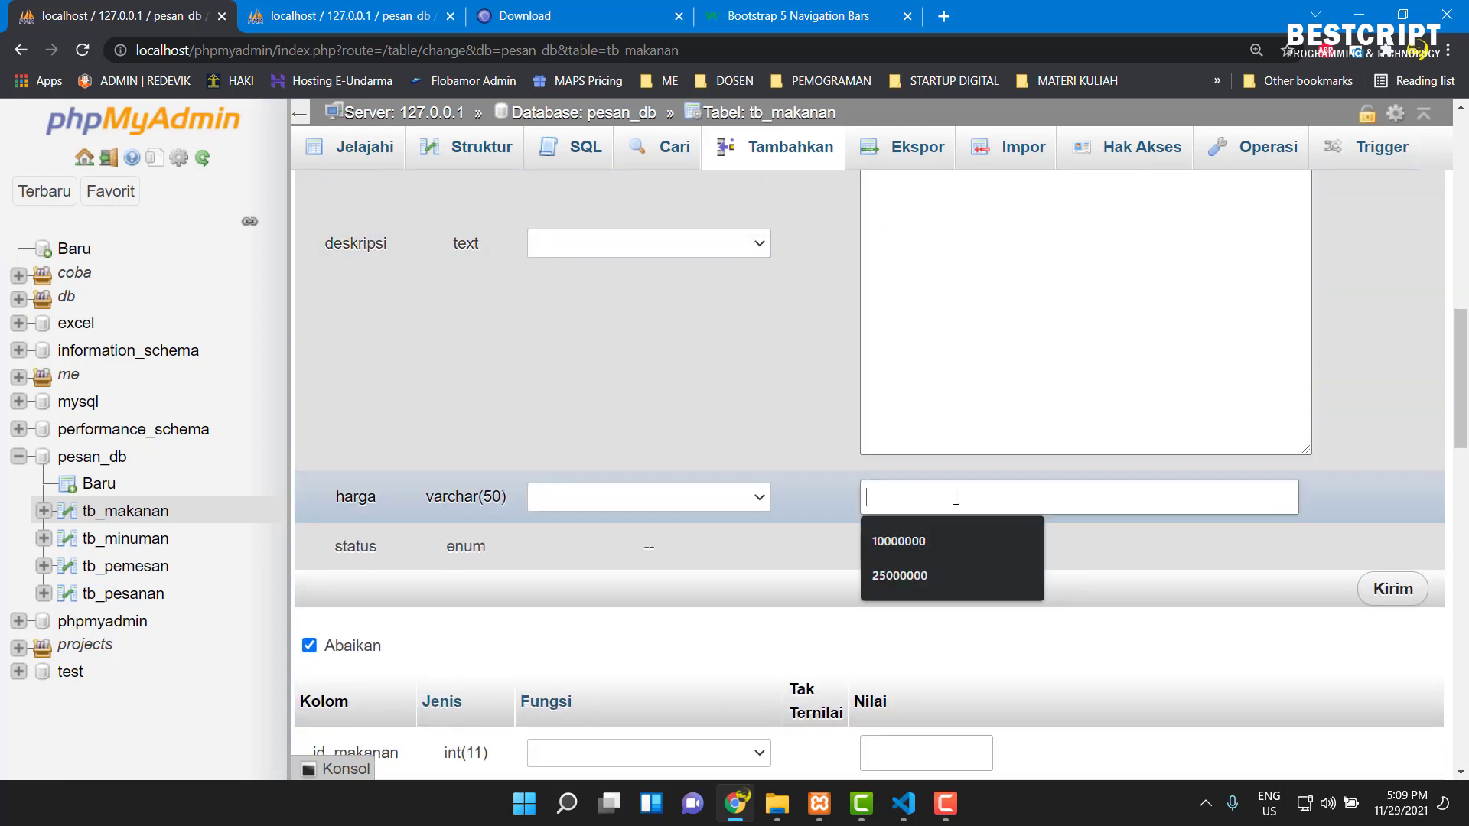
type("50000")
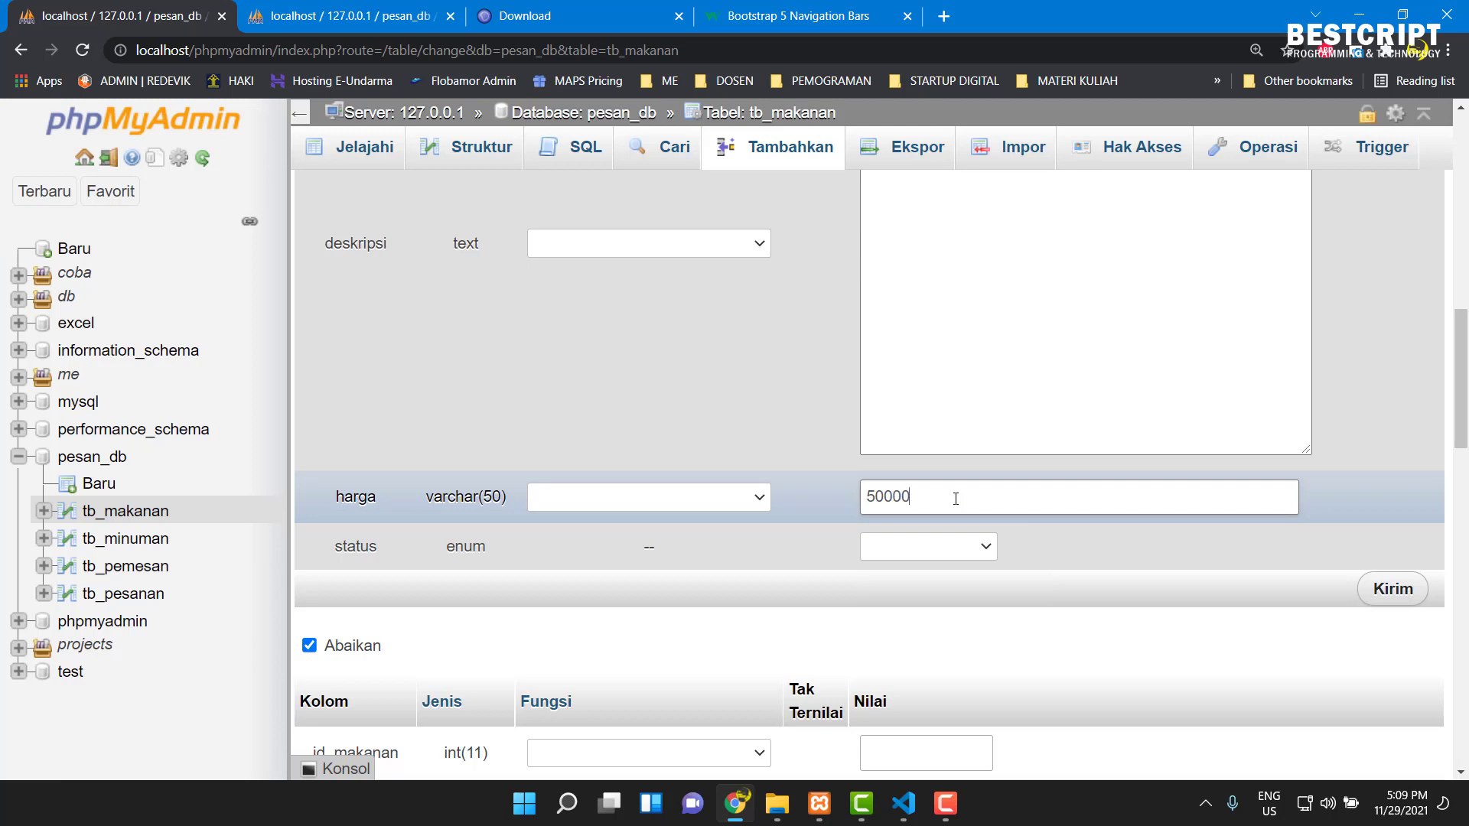
left_click(931, 548)
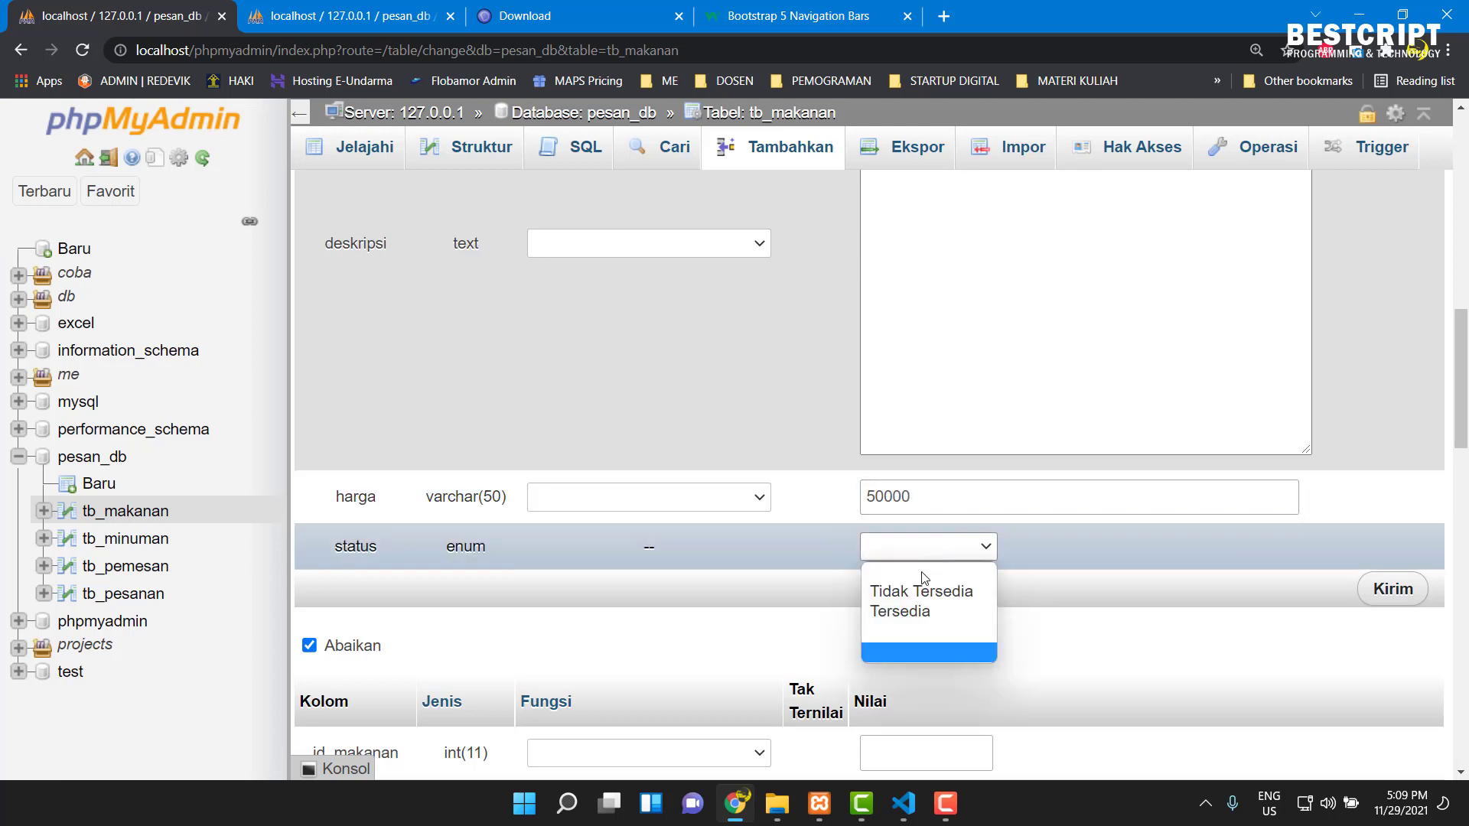
left_click(918, 612)
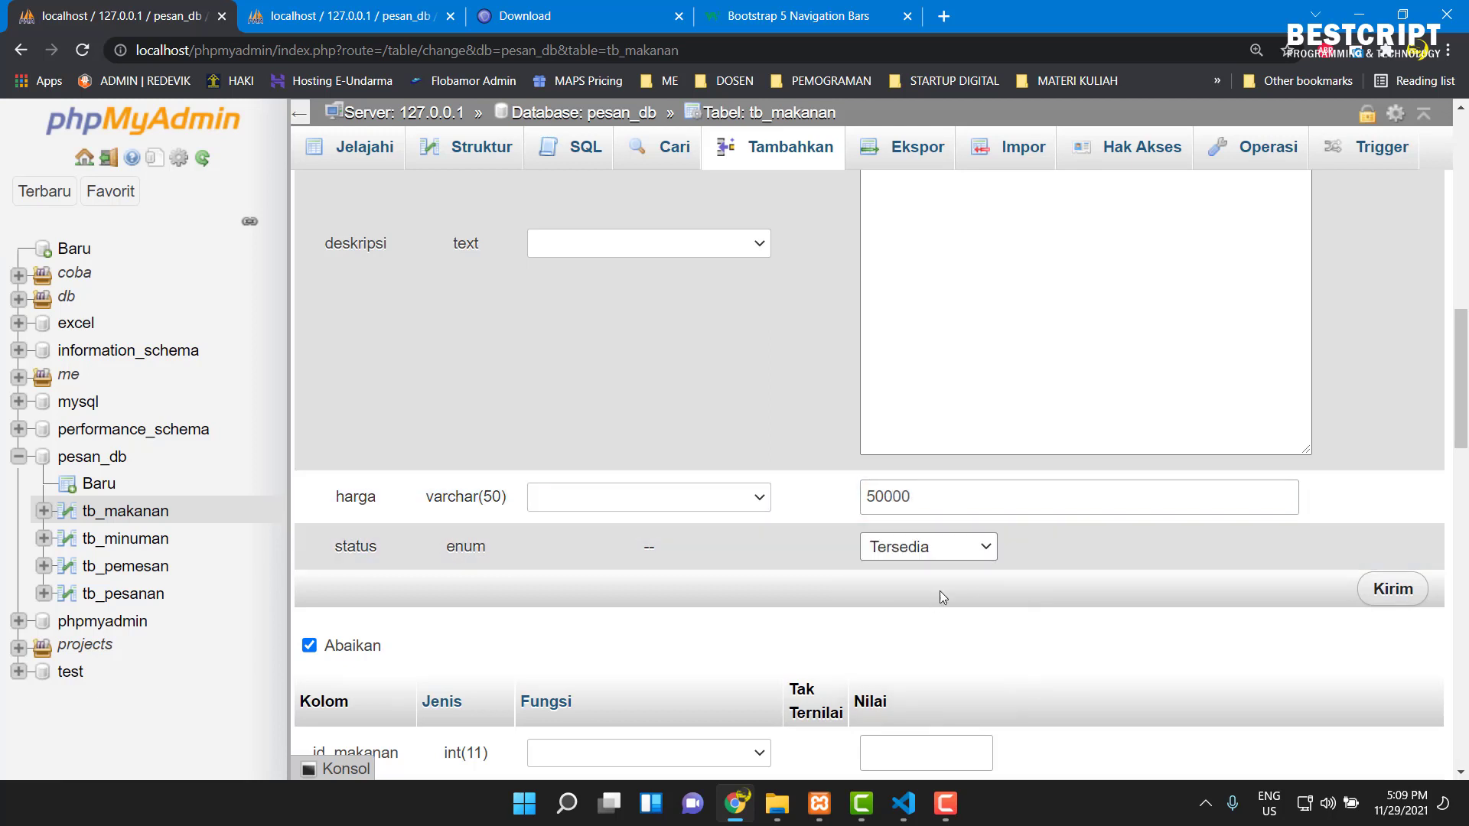
left_click(1391, 594)
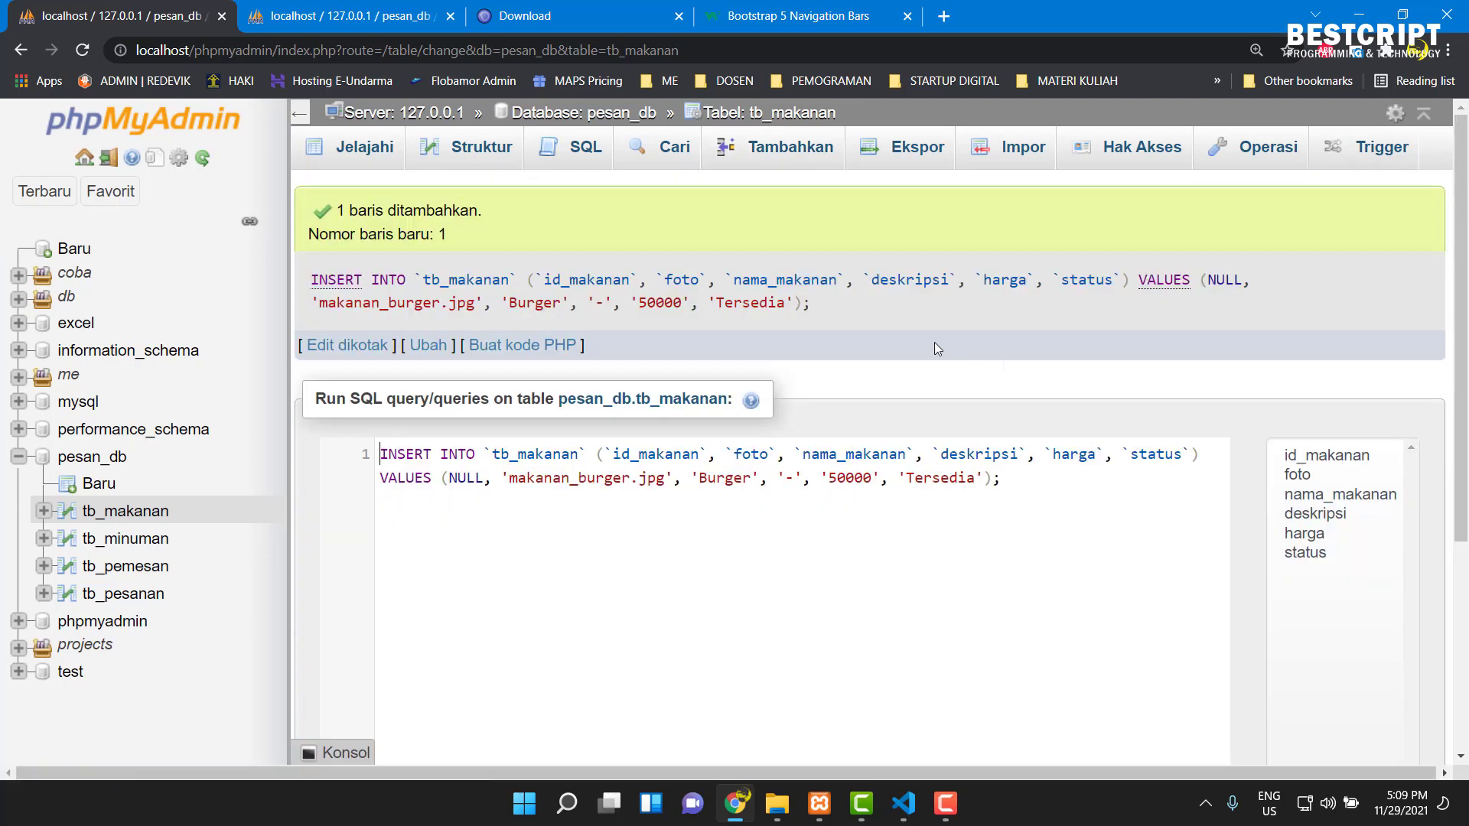
left_click(366, 147)
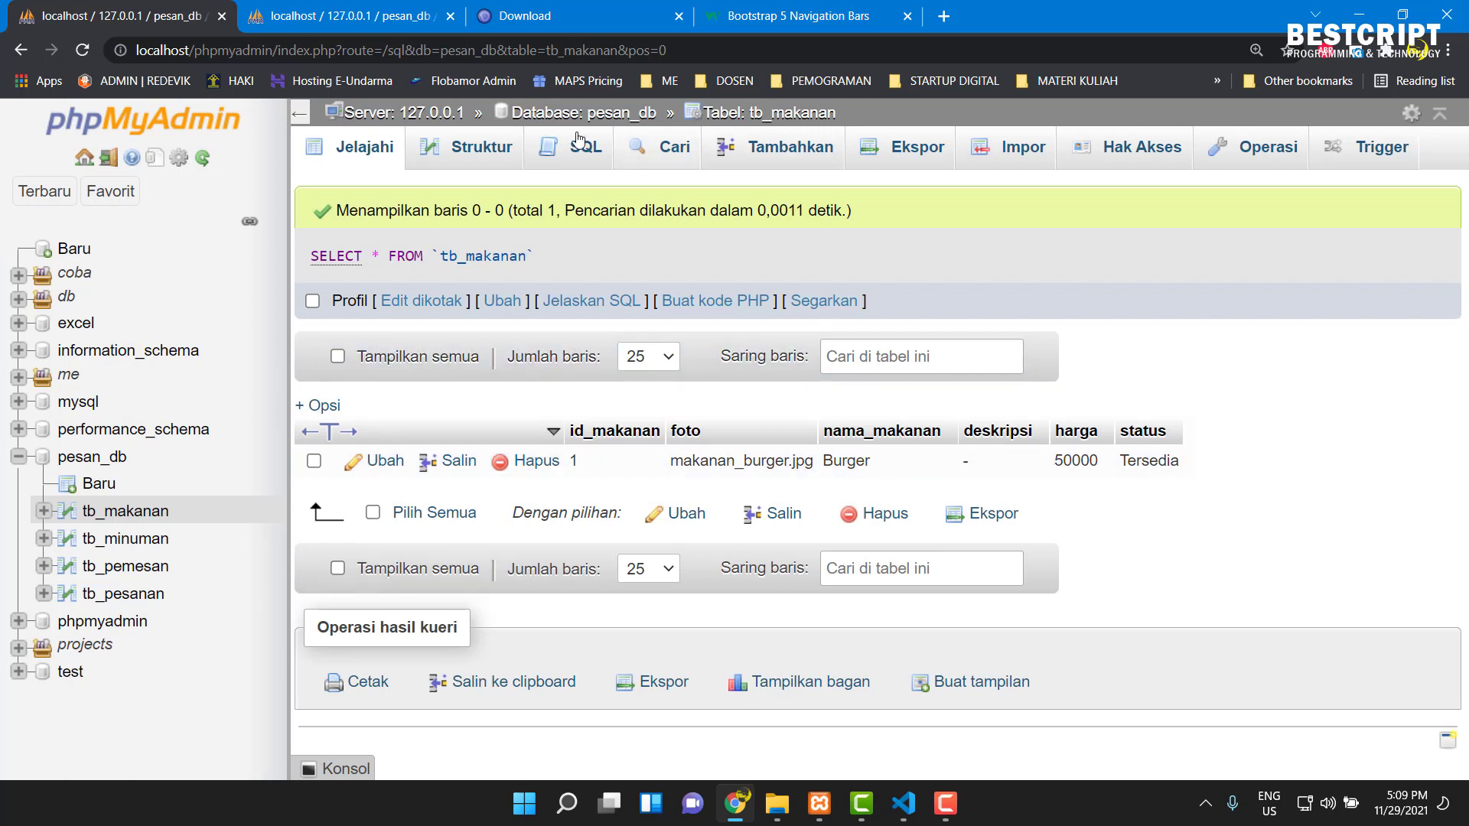
- Start another tb_makanan record, and copy the full file name makanan_nasgor.jpeg from the foto folder in File Explorer
left_click(818, 151)
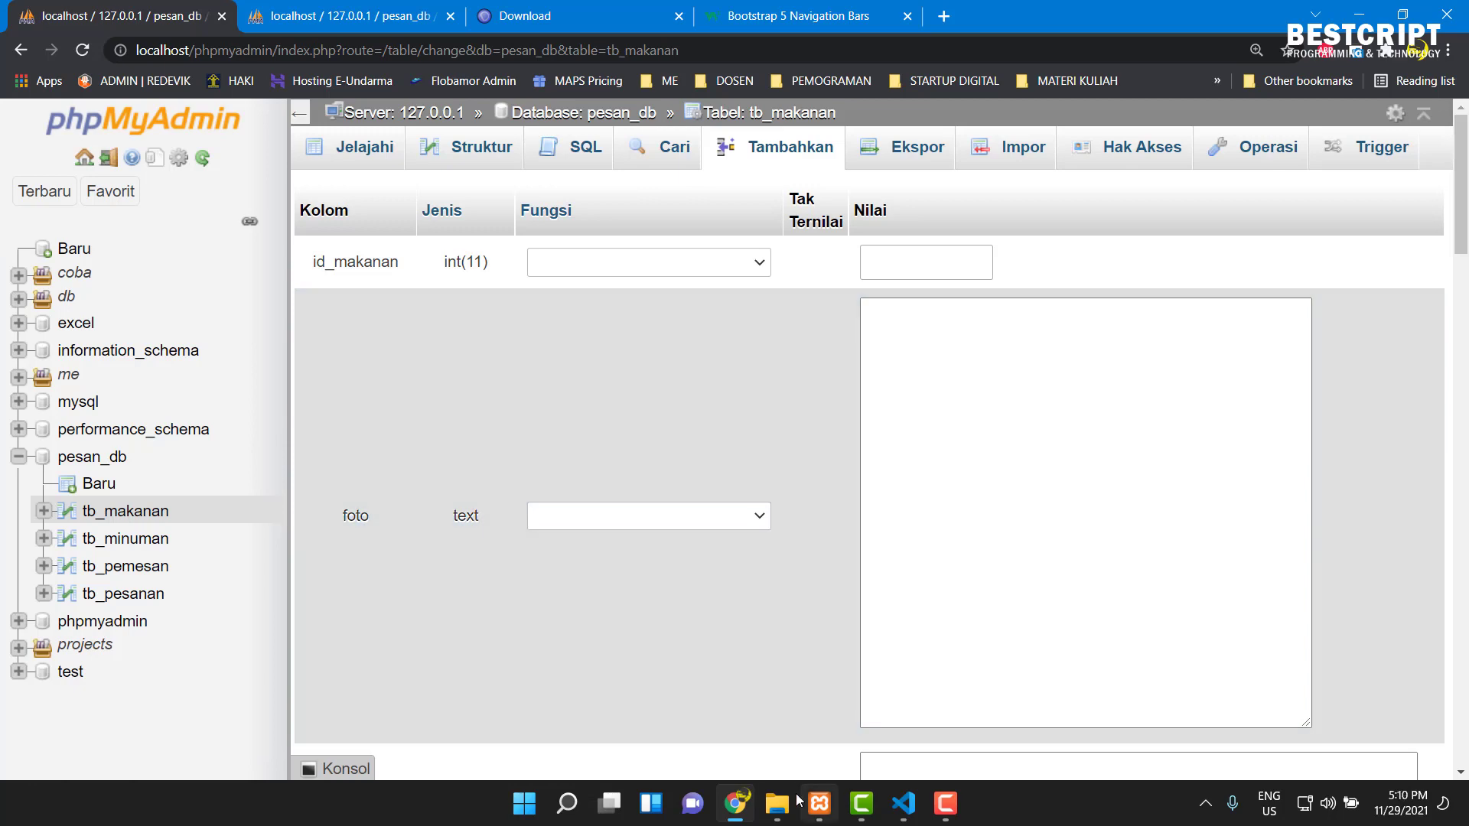
left_click(777, 803)
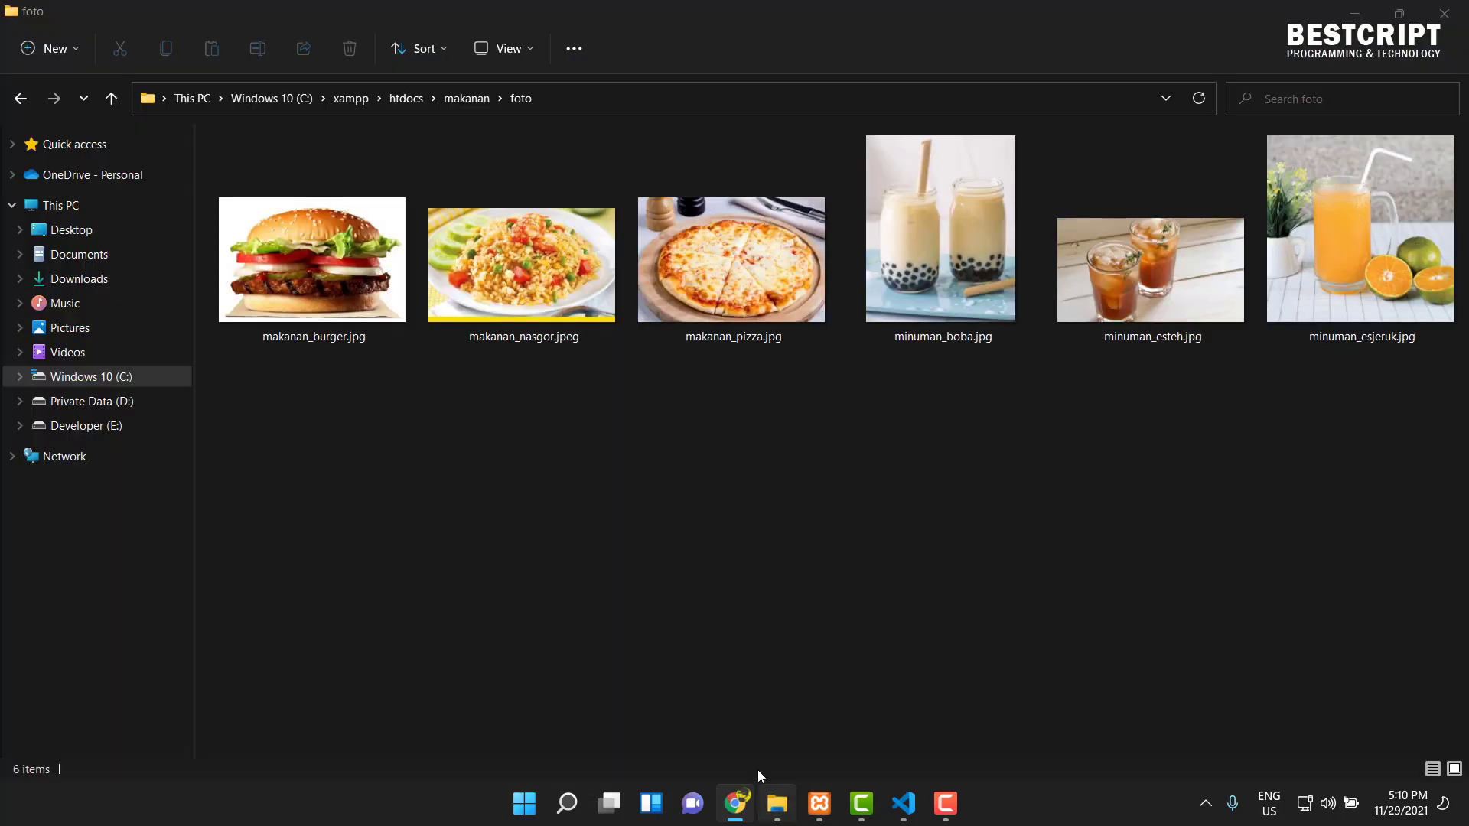
left_click(528, 338)
left_click(543, 335)
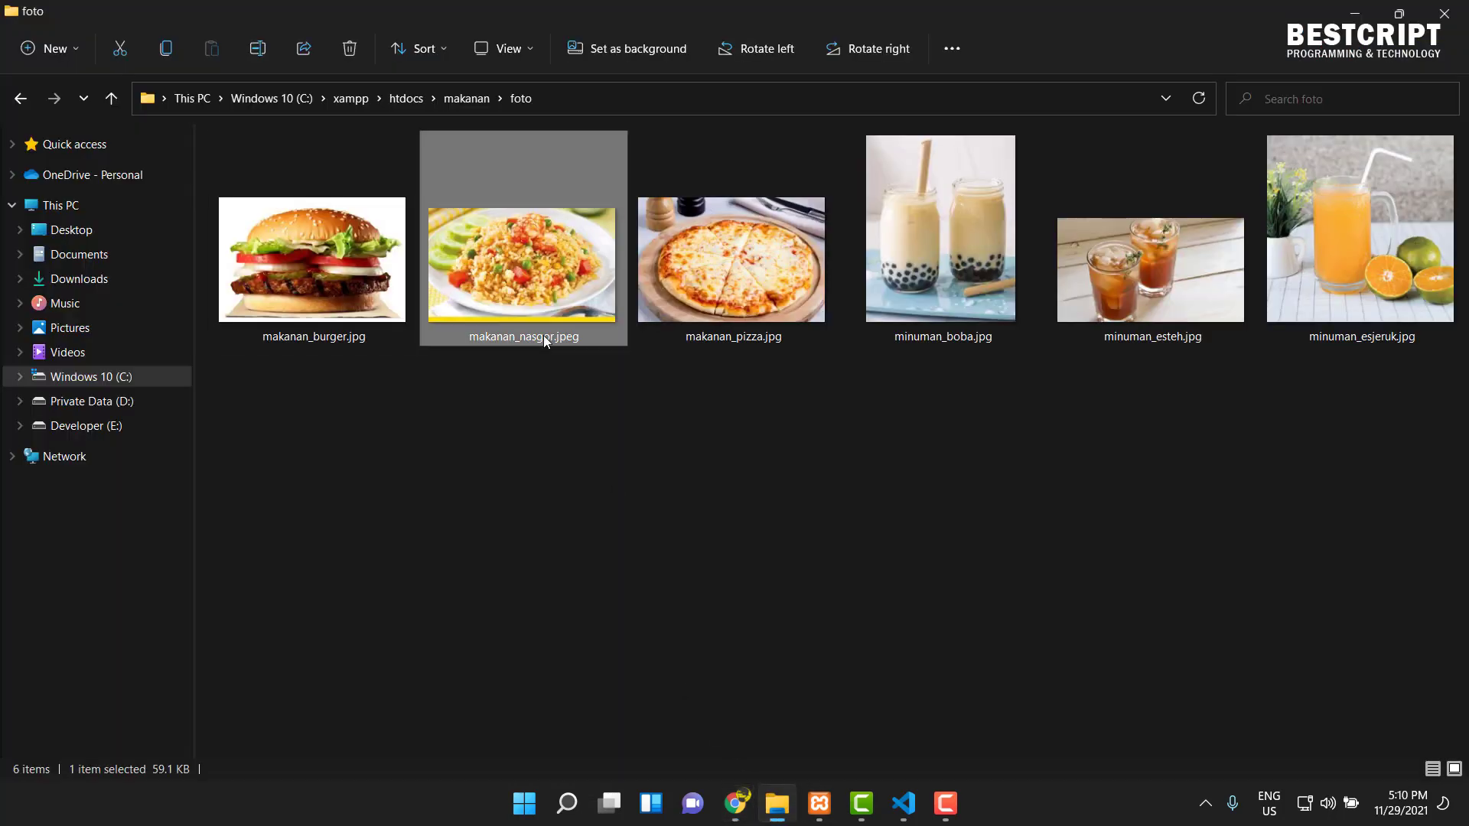
left_click_drag(533, 337, 582, 336)
key("ctrl+a")
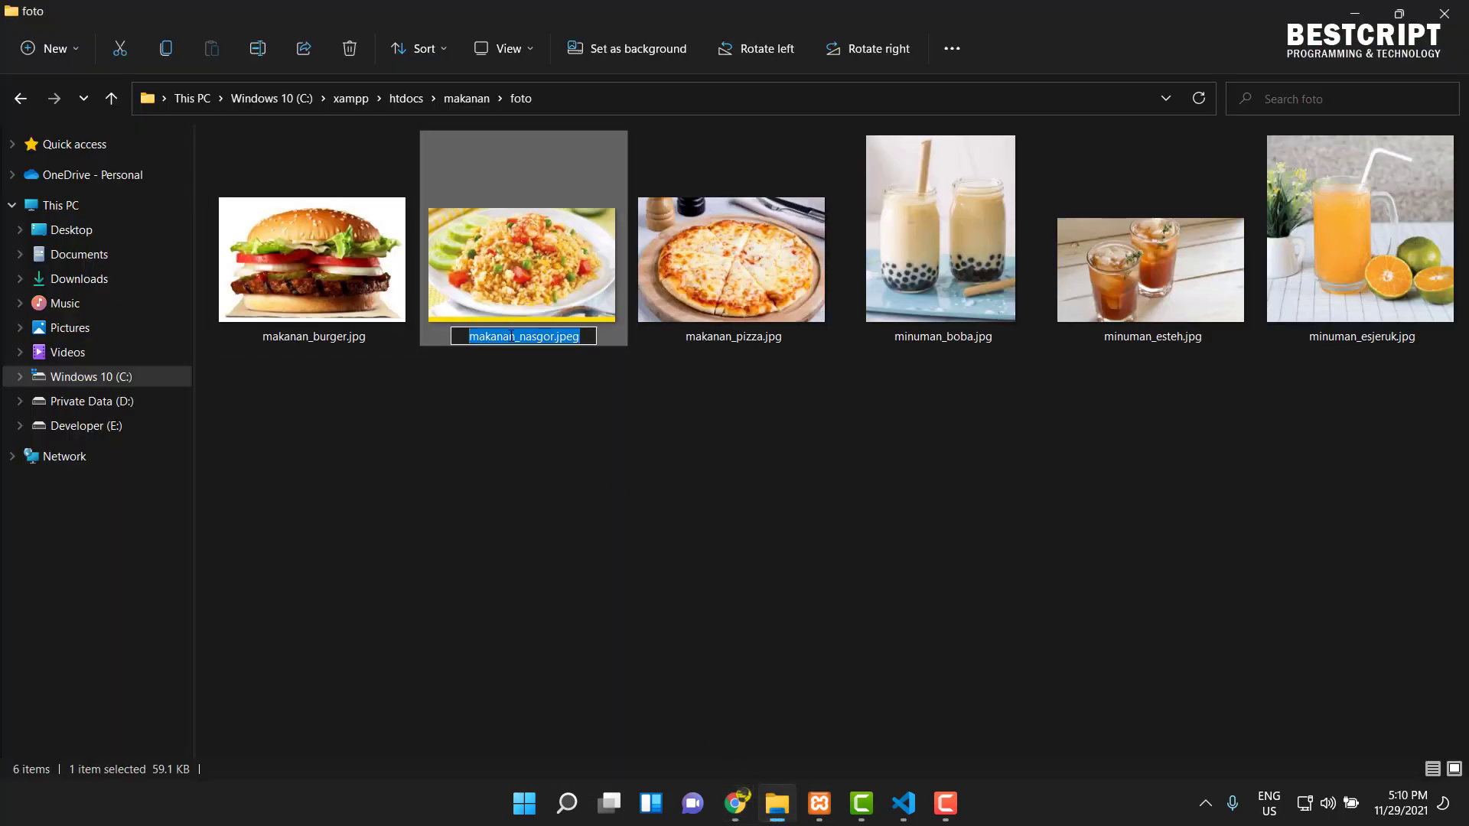
right_click(511, 336)
left_click(556, 397)
- Paste makanan_nasgor.jpeg as the foto value of the new tb_makanan record in Chrome and highlight its .jpeg extension
left_click(736, 803)
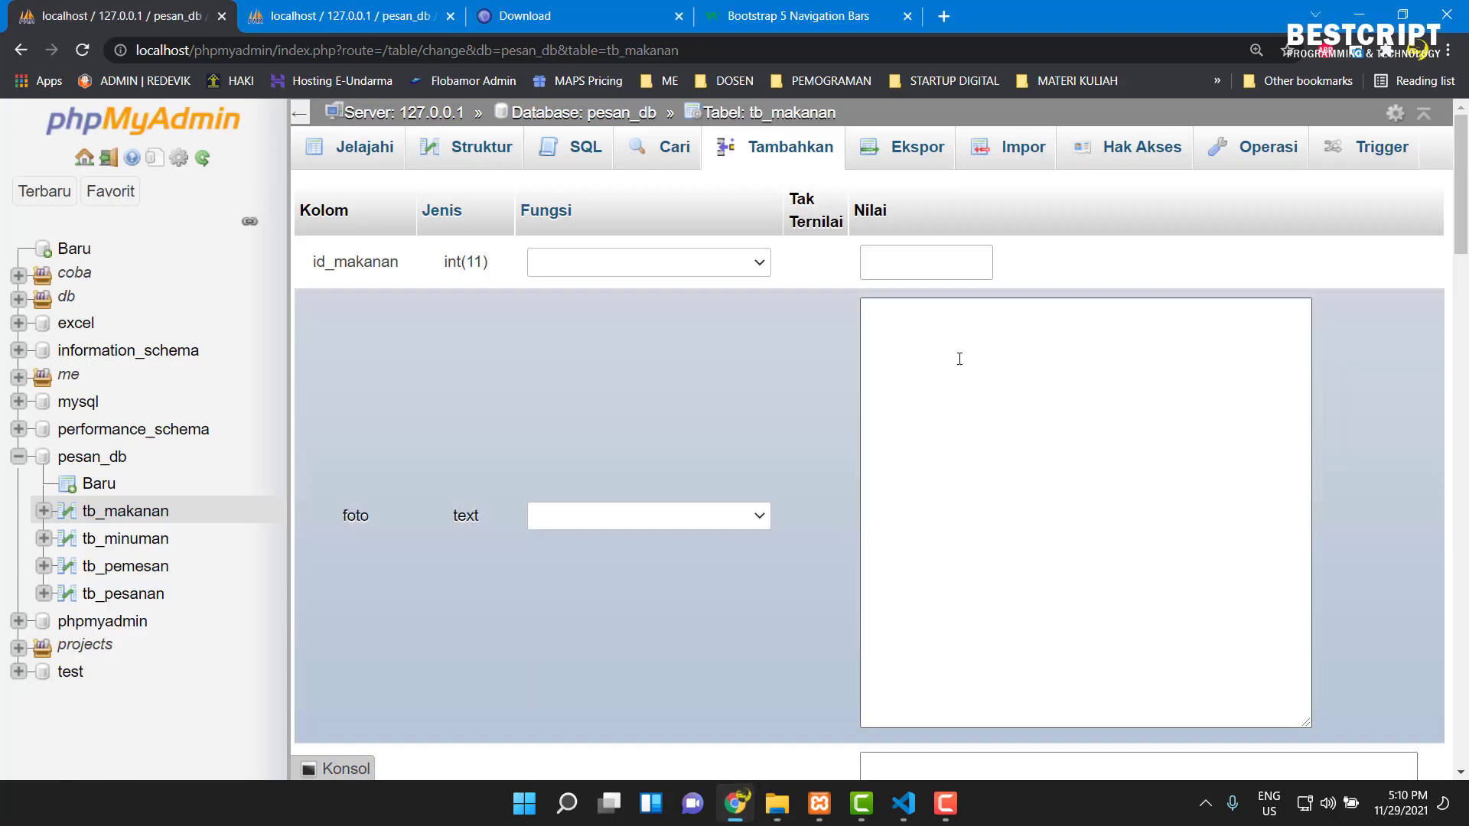
left_click(959, 356)
key("ctrl+v")
key("shift+Left")
key("shift+Left")
key("shift+Left")
key("shift+Left")
key("shift+Left")
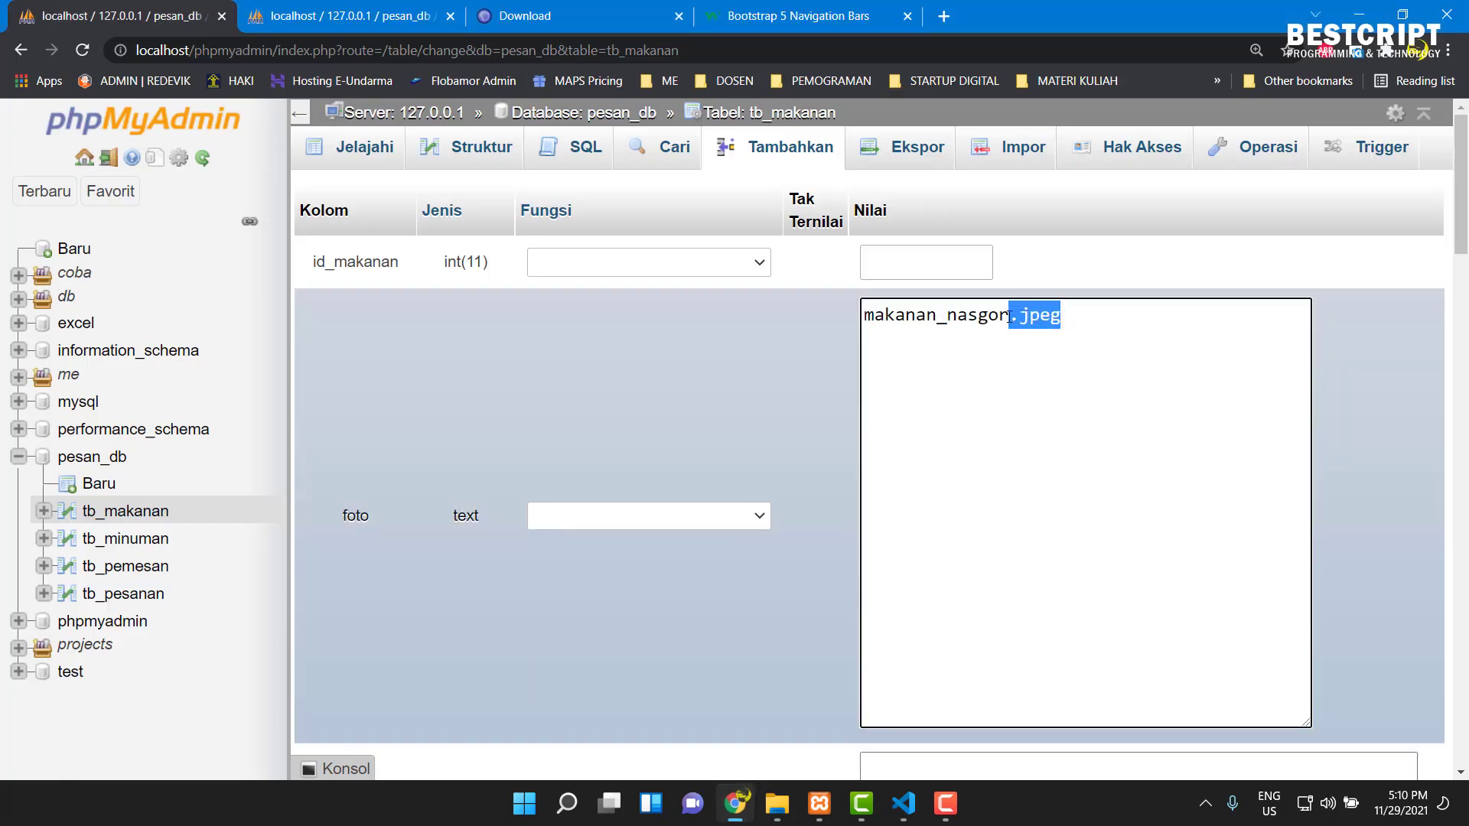
- Enter Nasi Goreng as the nama_makanan value and - as the deskripsi value of the second record
scroll(949, 452, "down", 5)
left_click(942, 442)
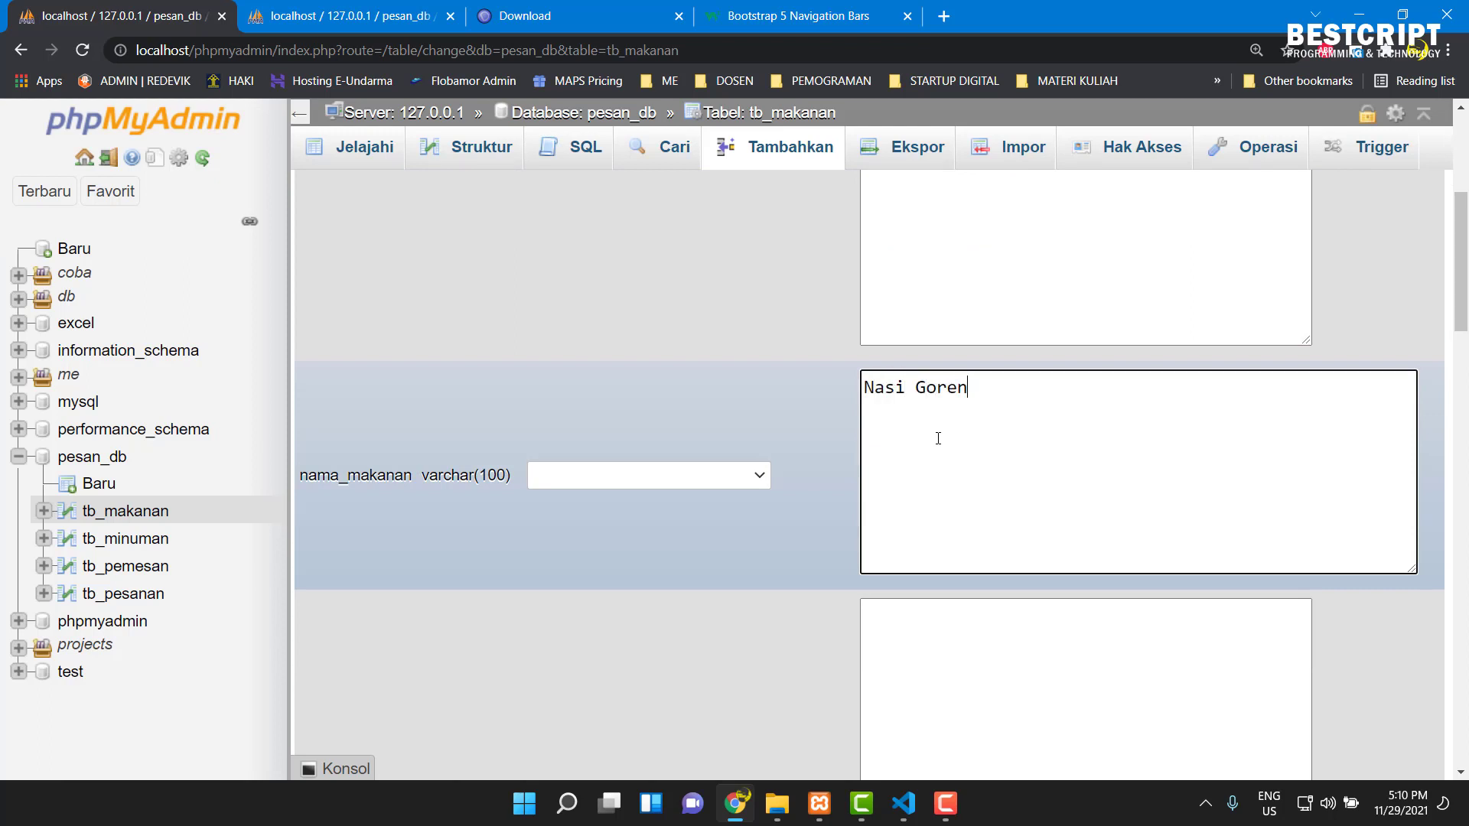
key("Tab")
key("Tab")
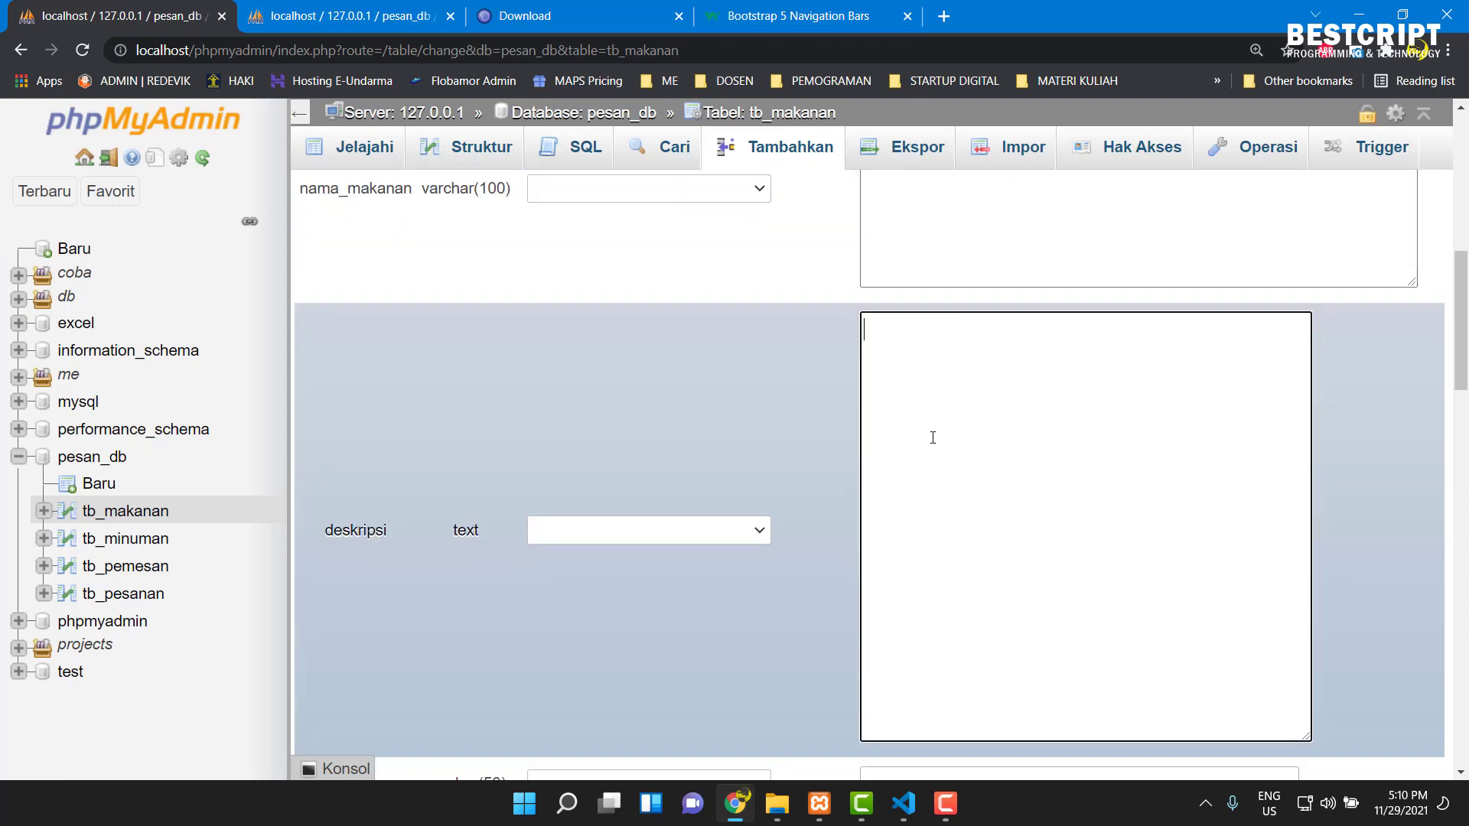
- Save the Nasi Goreng record with harga 20000 and status Tersedia, and browse the tb_makanan rows
scroll(933, 437, "down", 5)
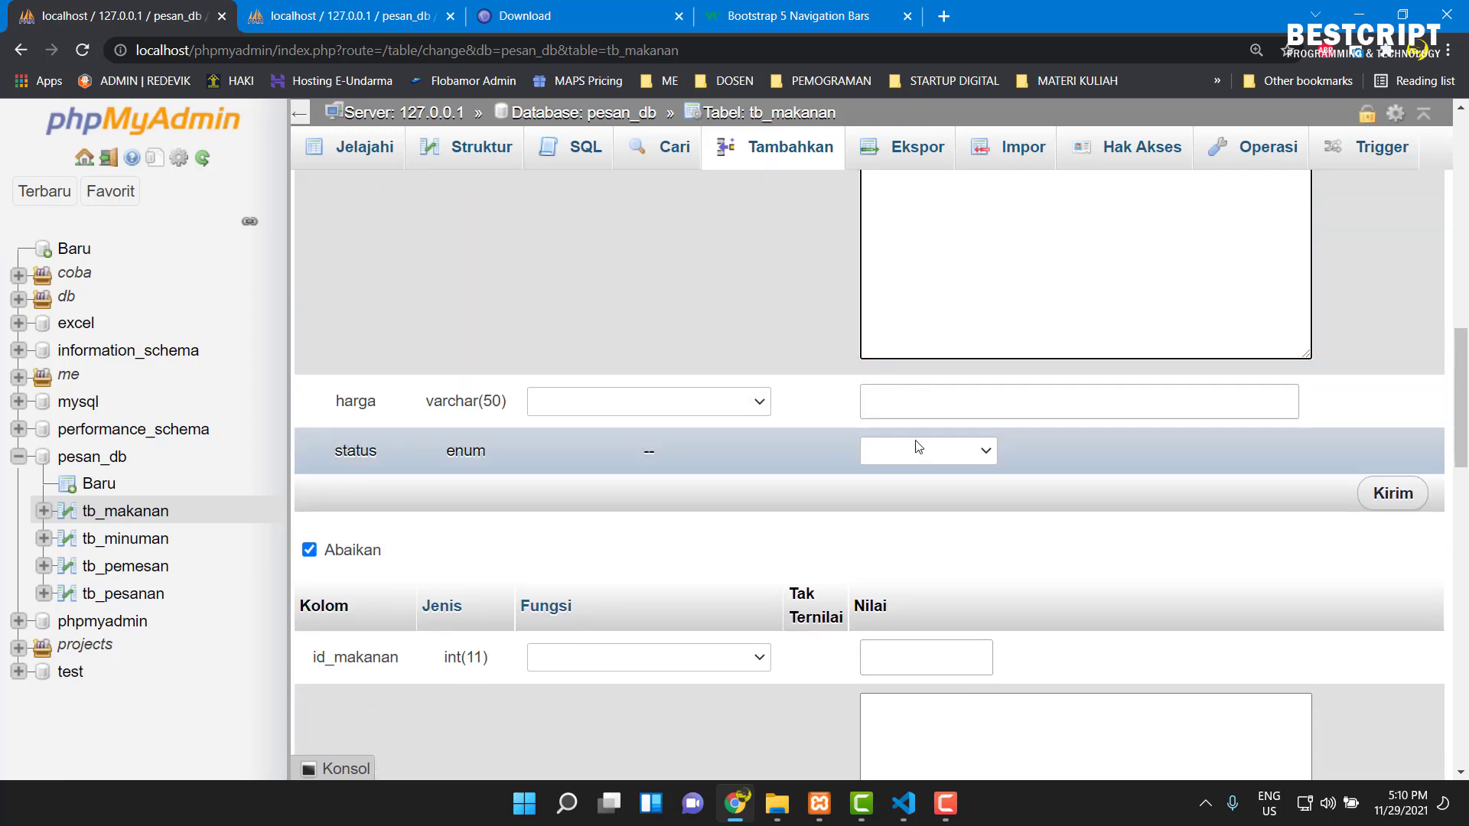
left_click(906, 399)
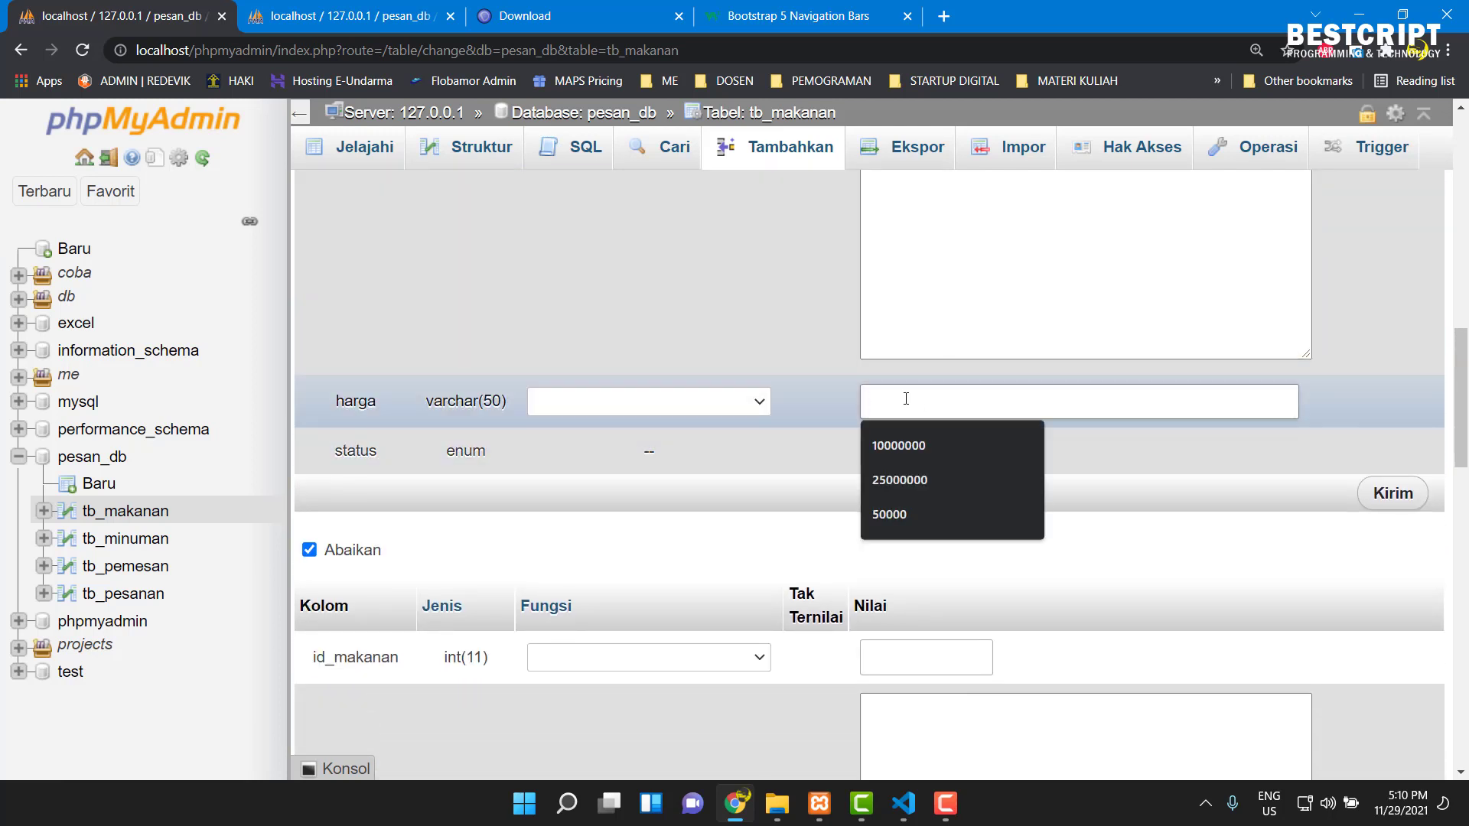
type("20000")
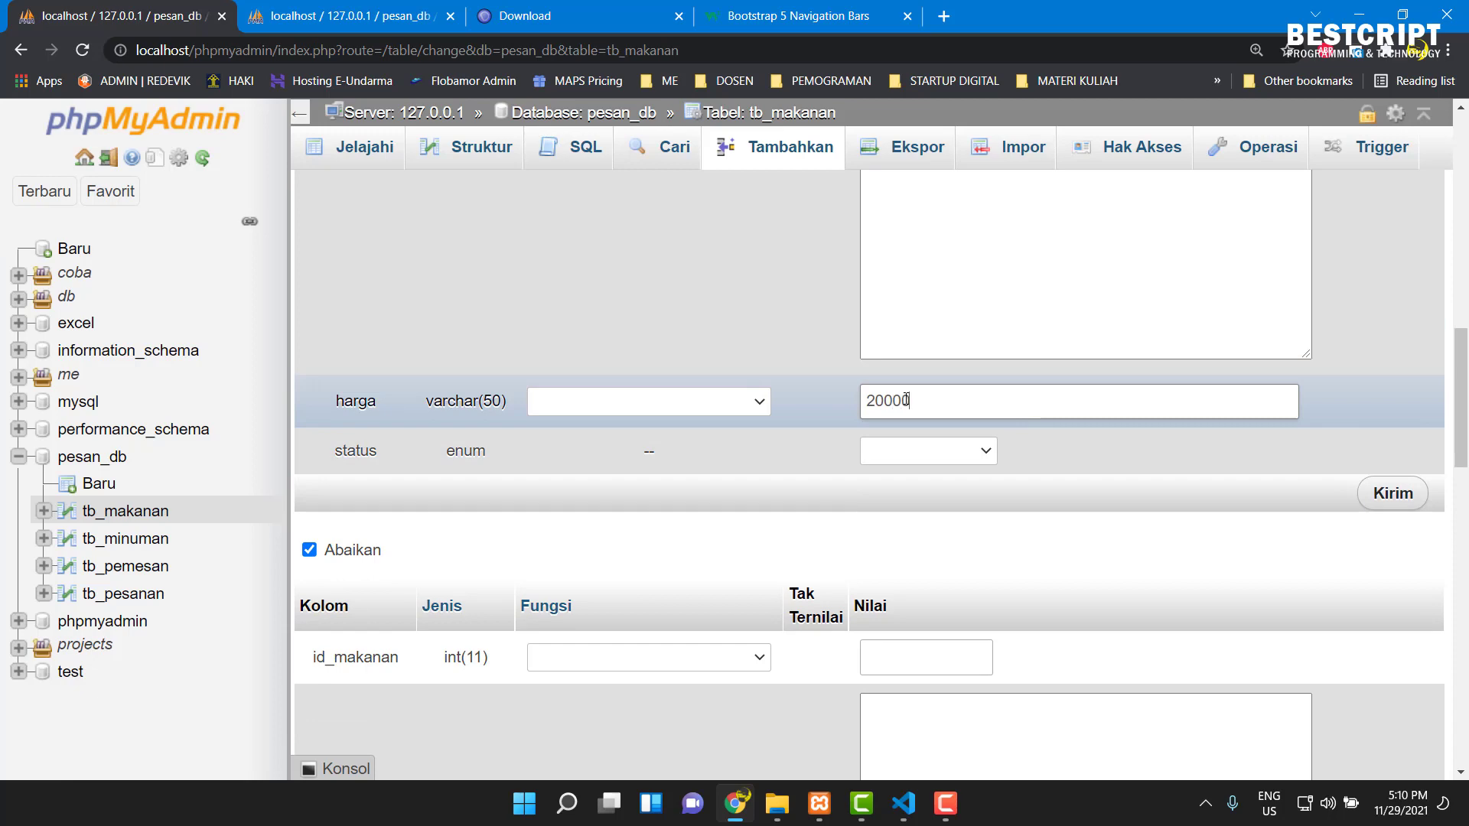
left_click(917, 448)
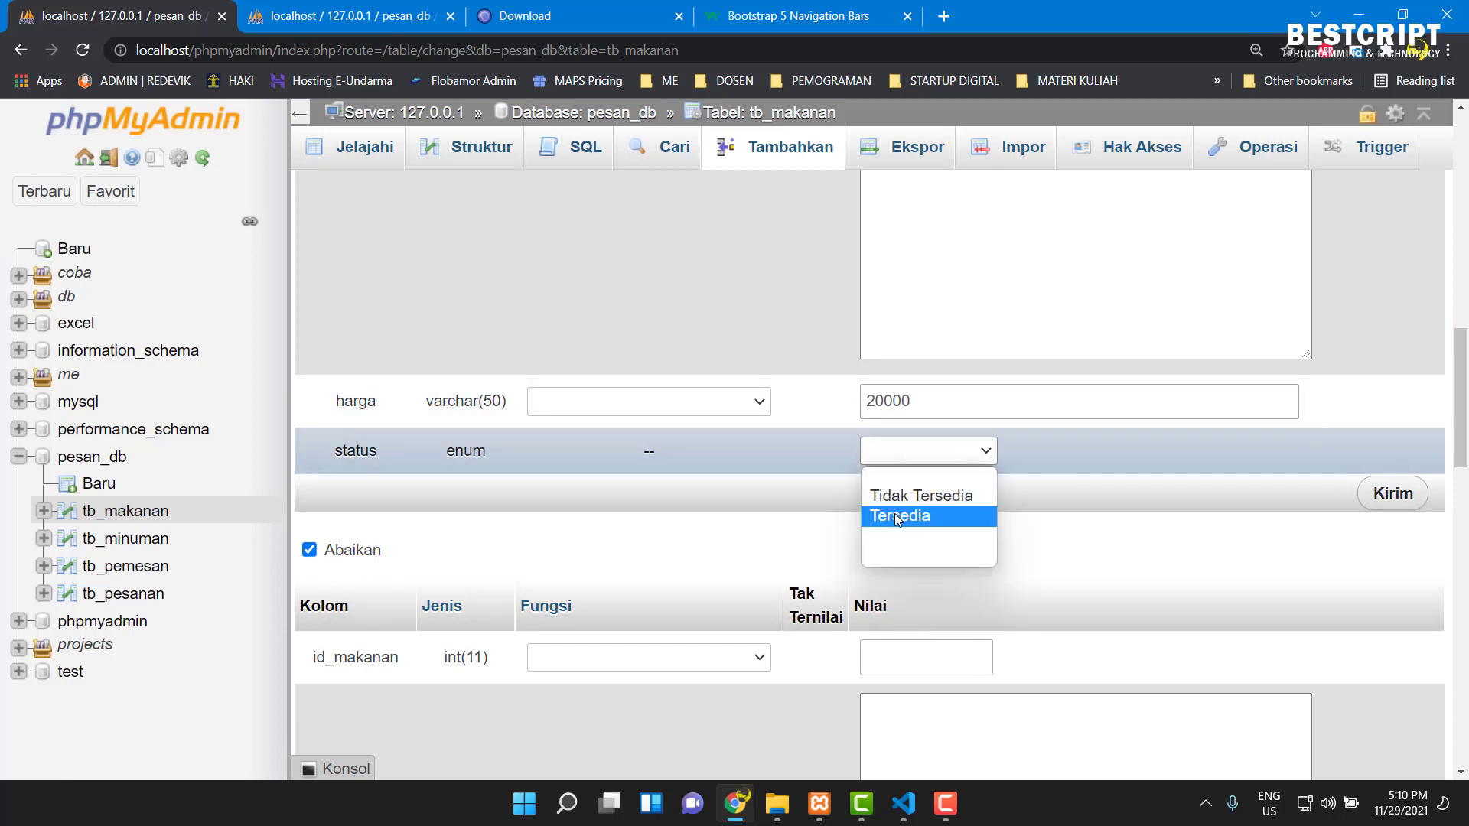
left_click(899, 517)
left_click(1410, 500)
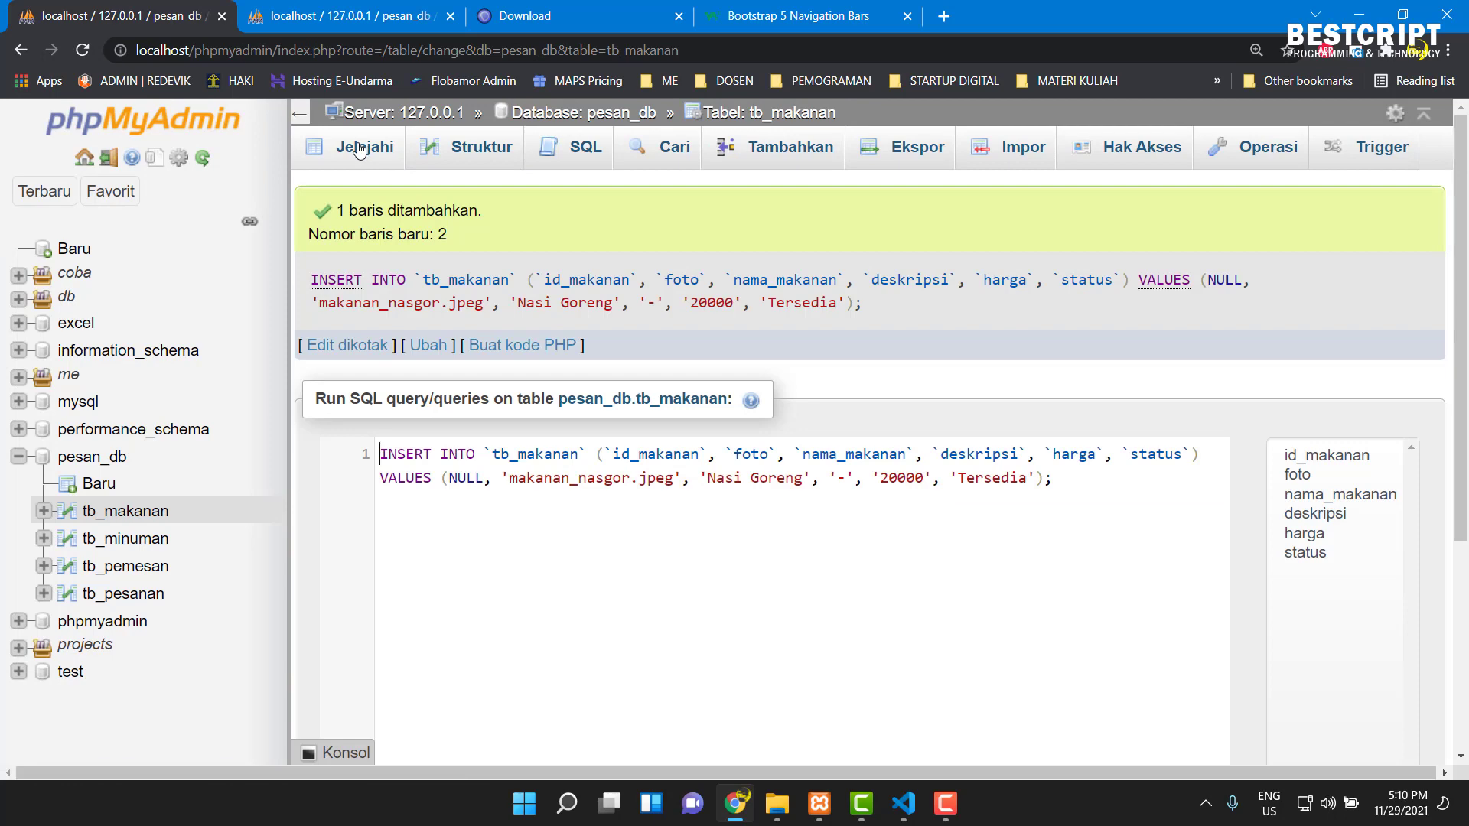
left_click(359, 147)
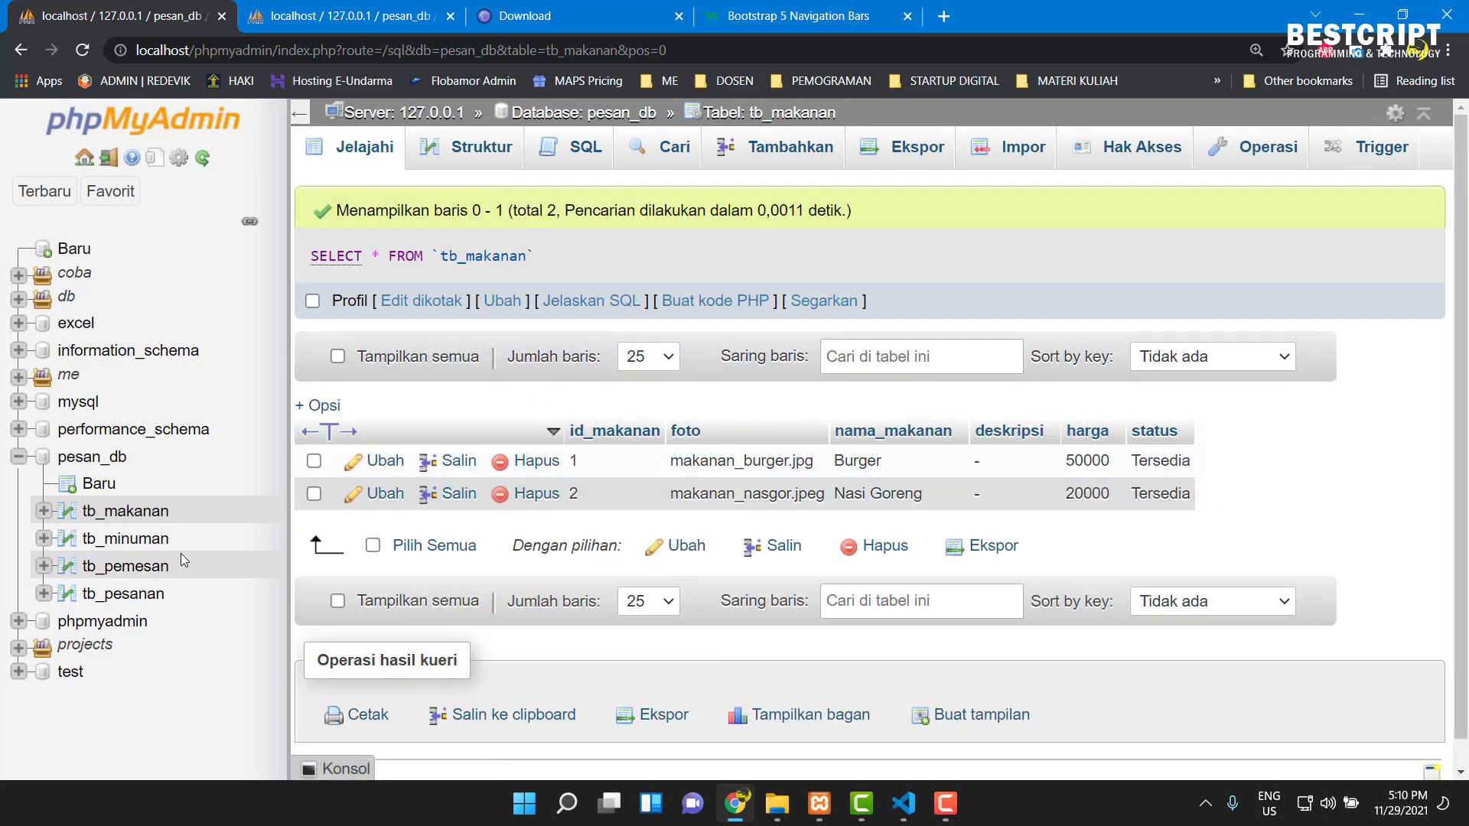
- View the tb_minuman and tb_pemesan tables, and open the form for inserting a new tb_minuman record
left_click(145, 541)
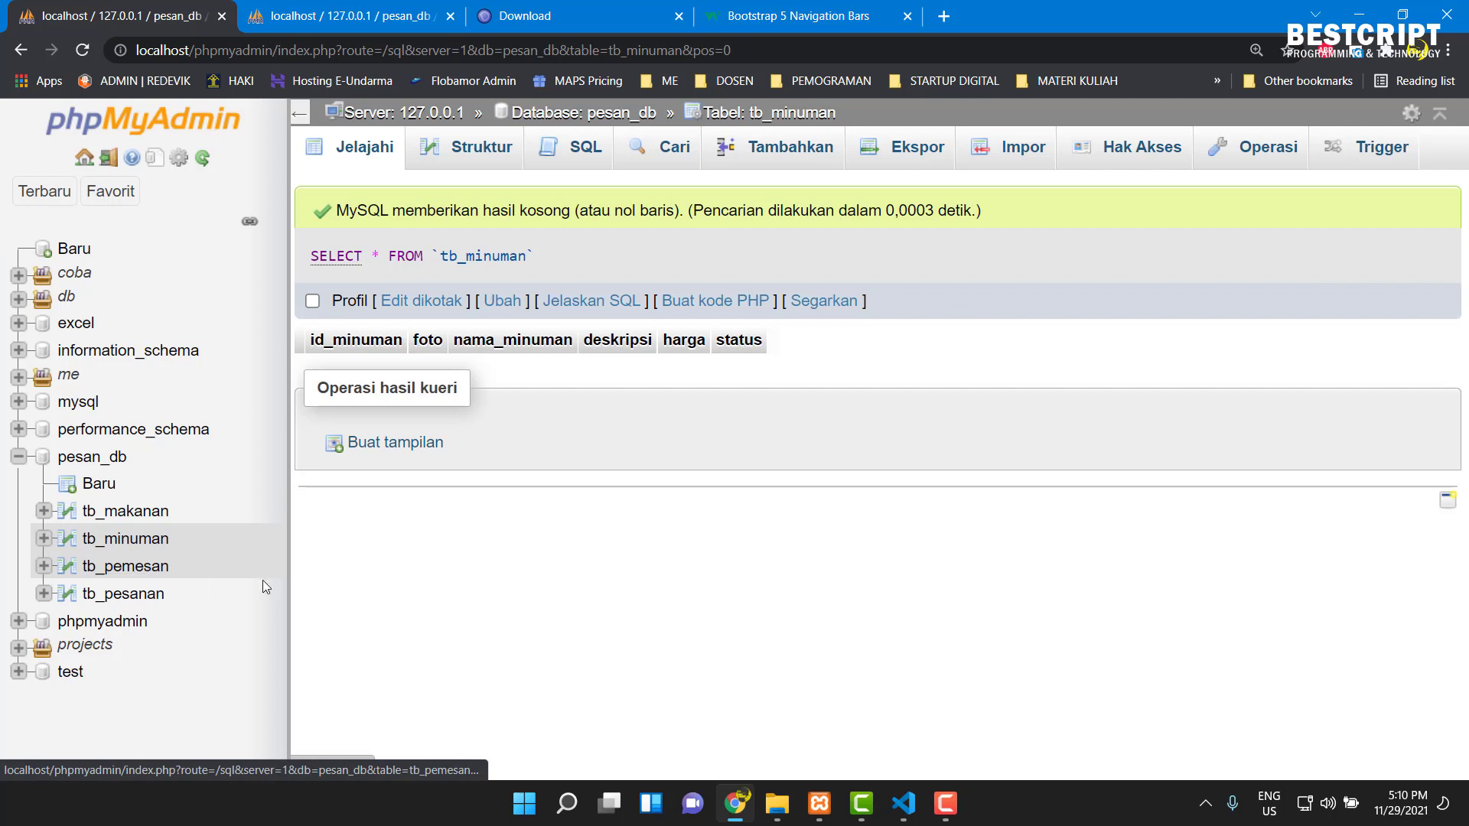
left_click(136, 568)
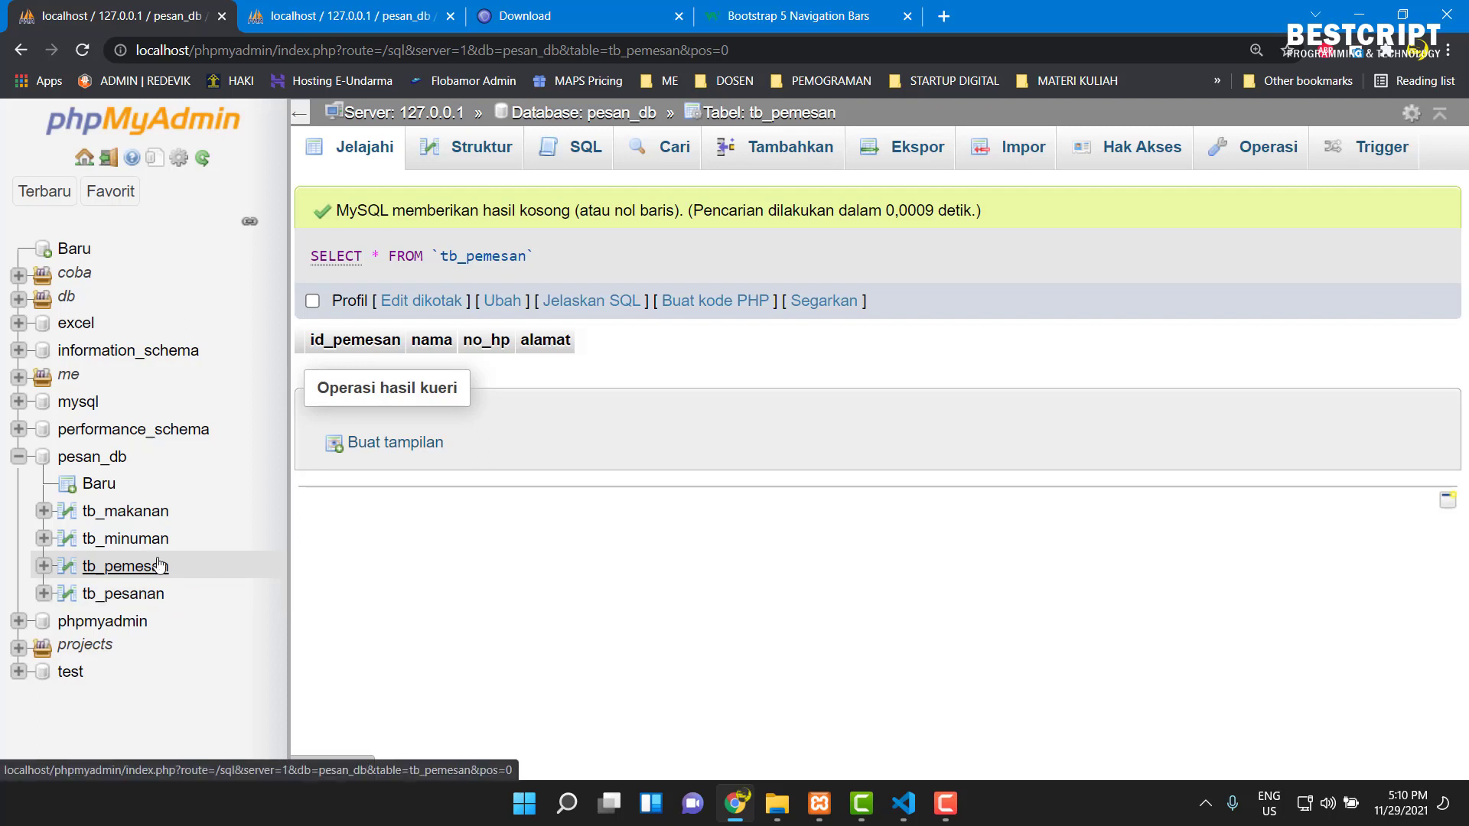
left_click(120, 540)
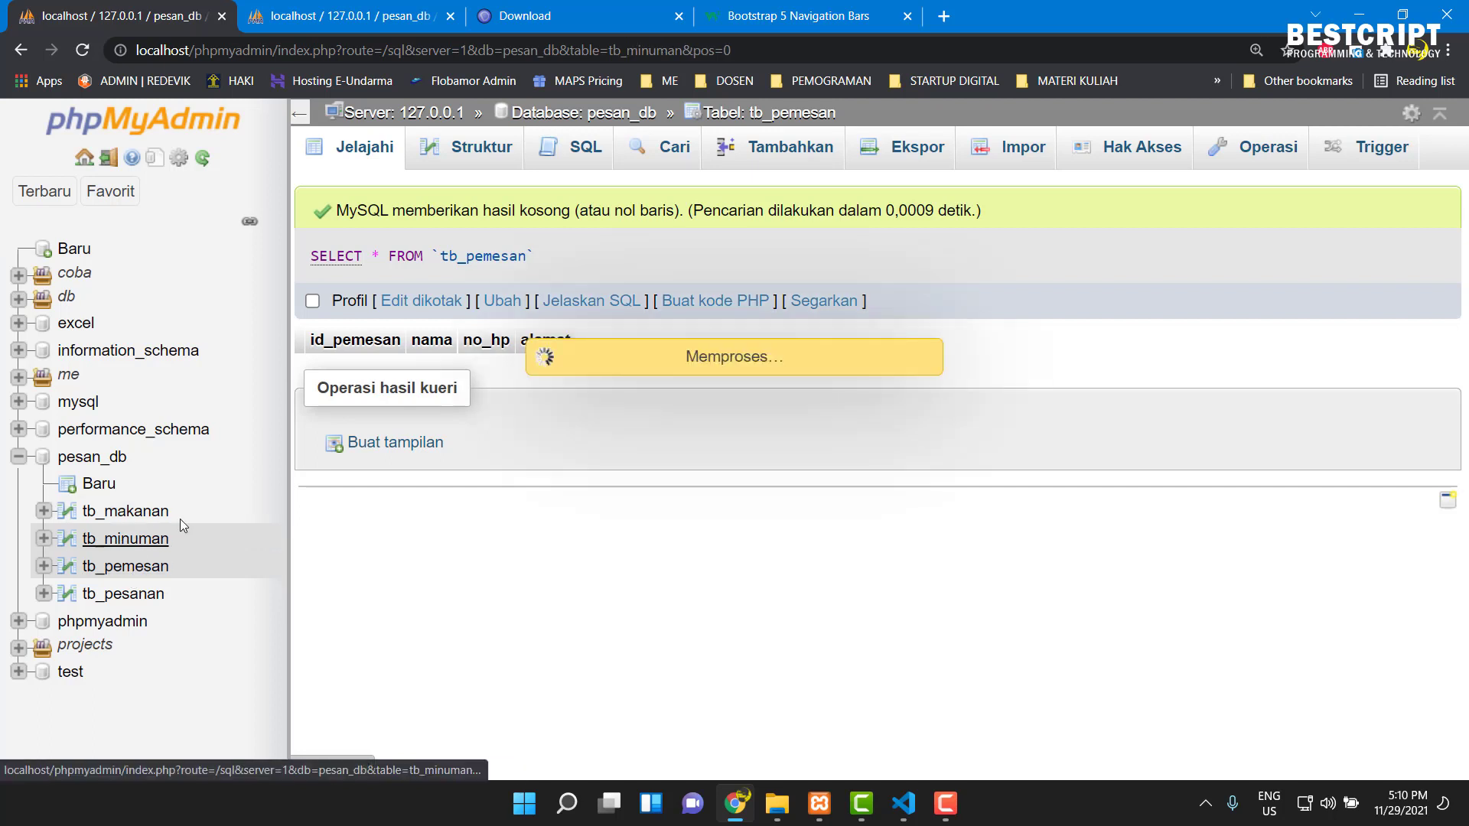
left_click(792, 155)
scroll(998, 380, "down", 5)
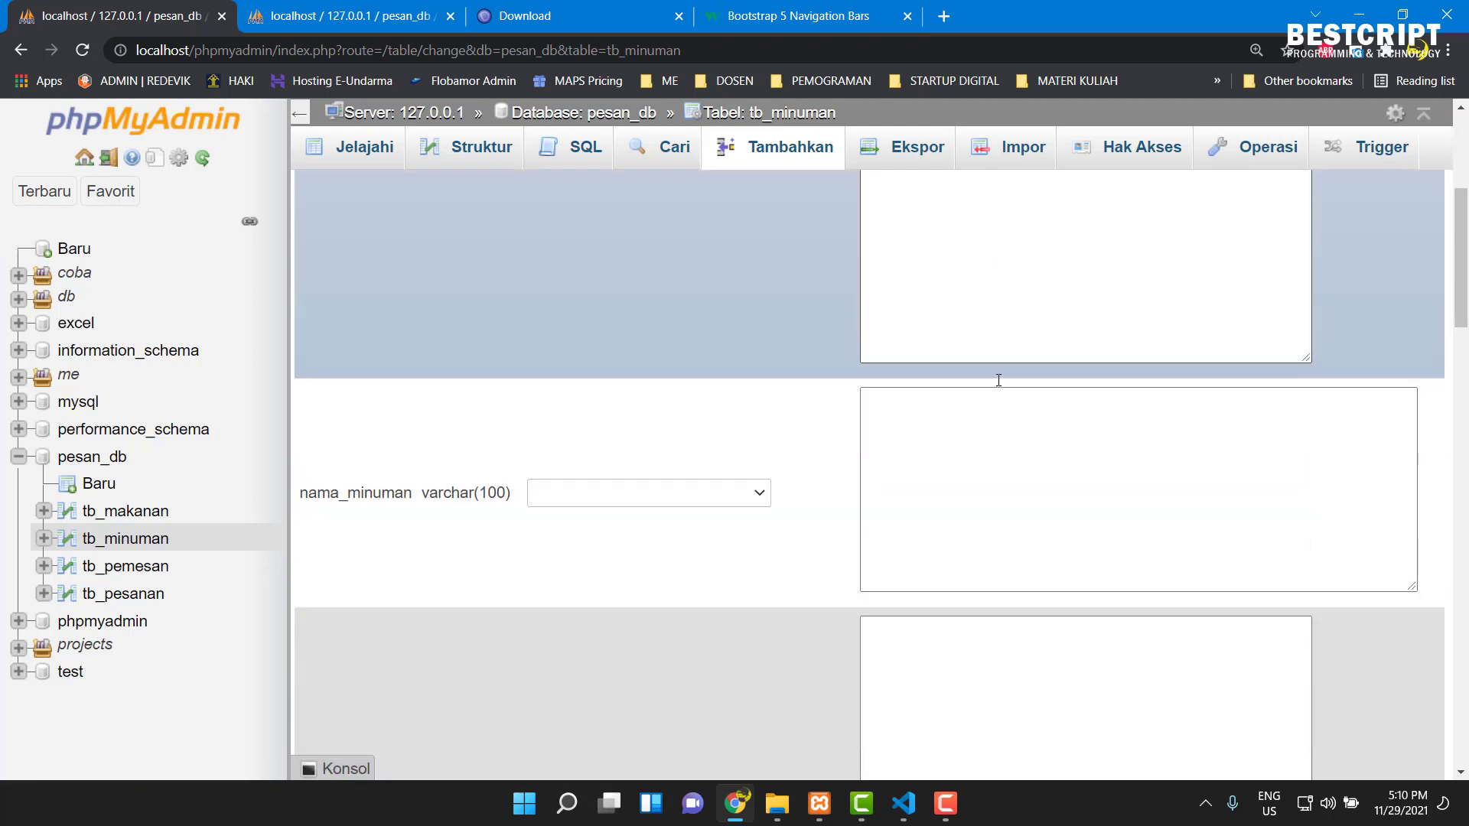
scroll(998, 380, "down", 3)
scroll(994, 378, "up", 6)
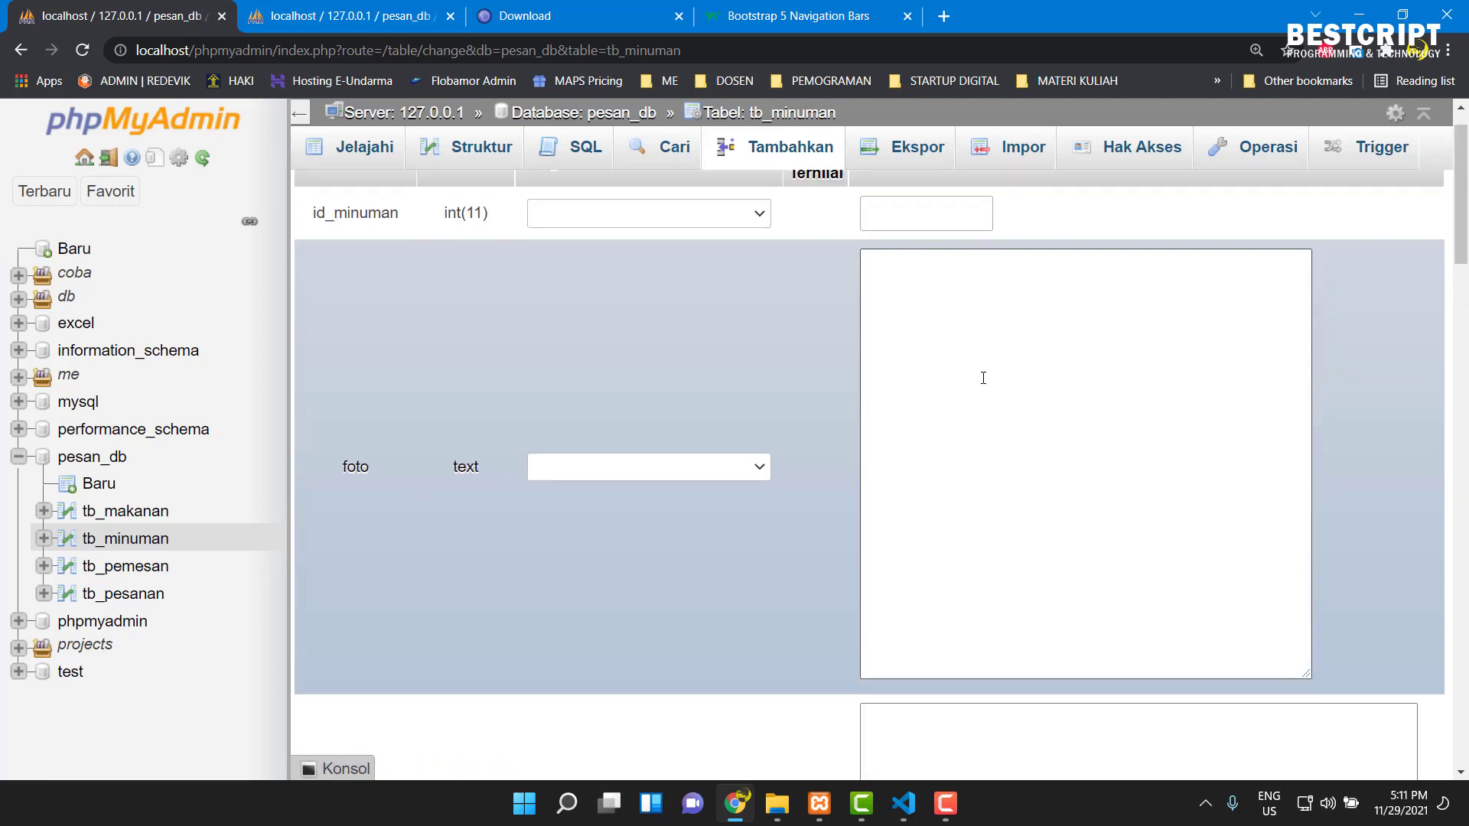
- Examine the foto, nama_minuman and deskripsi fields in the form for adding a tb_minuman record
scroll(983, 378, "up", 1)
left_click(920, 445)
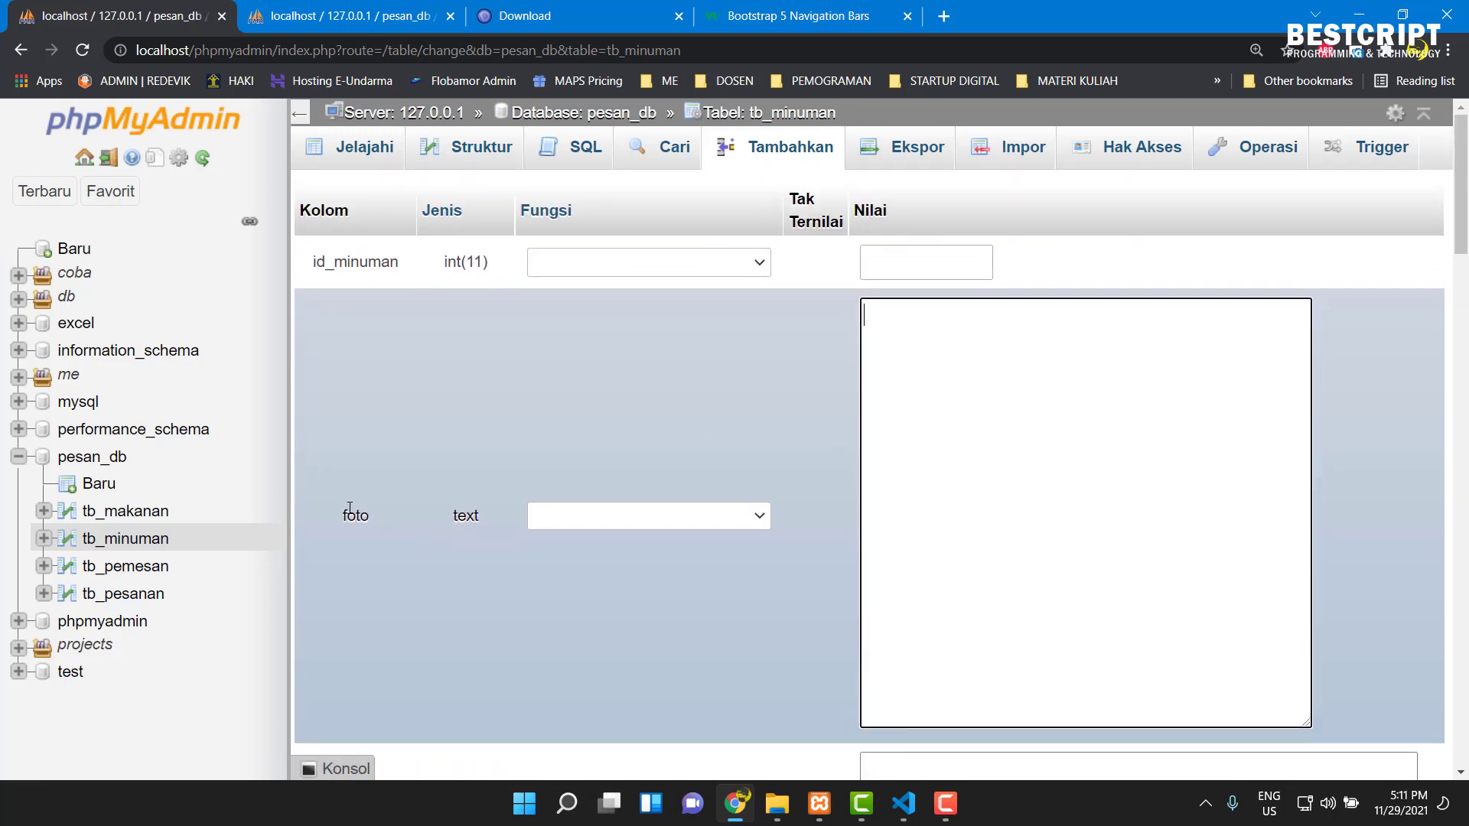
scroll(514, 501, "down", 5)
left_click(985, 465)
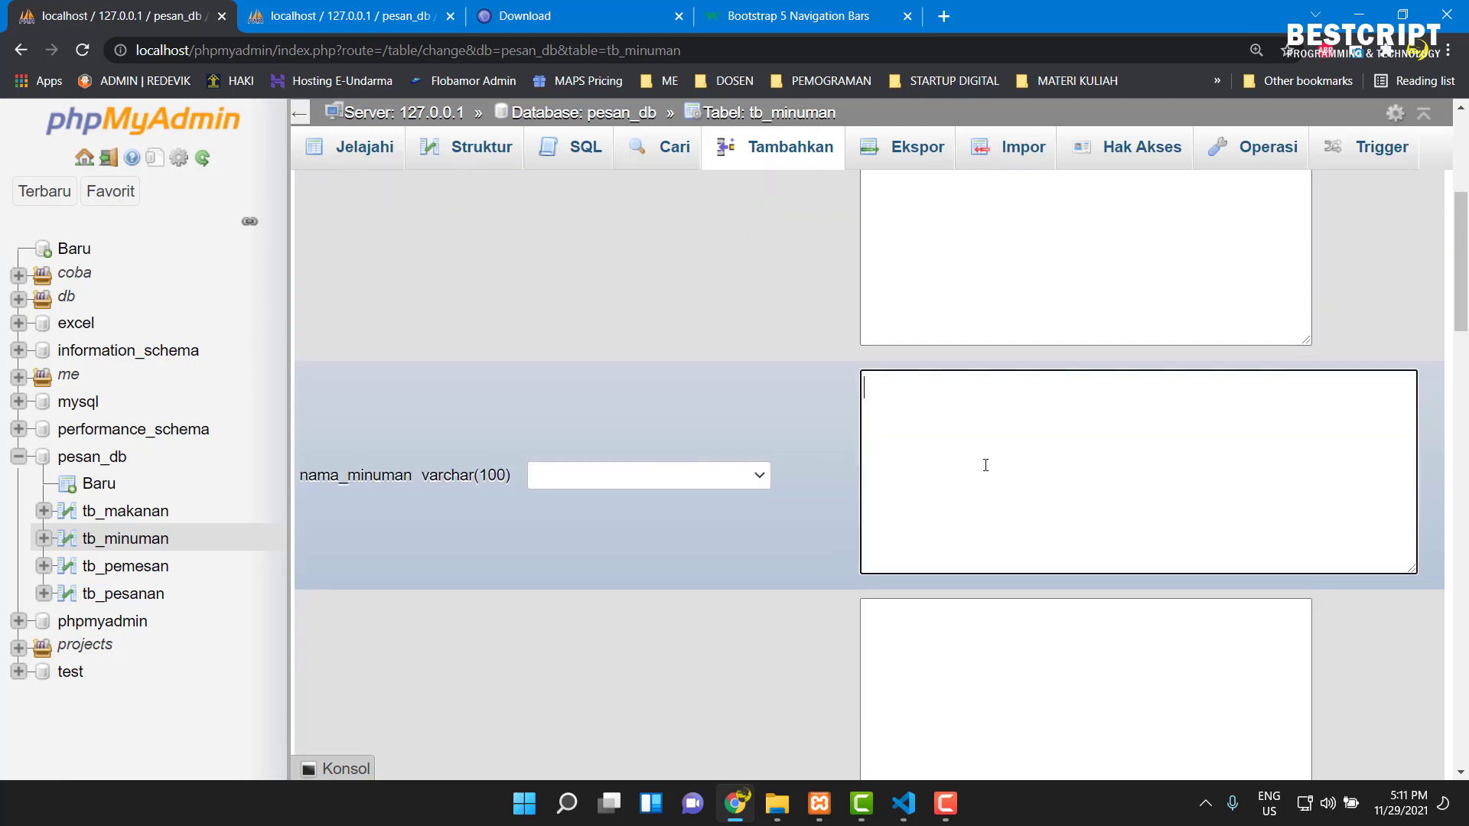
scroll(930, 499, "down", 3)
left_click(933, 449)
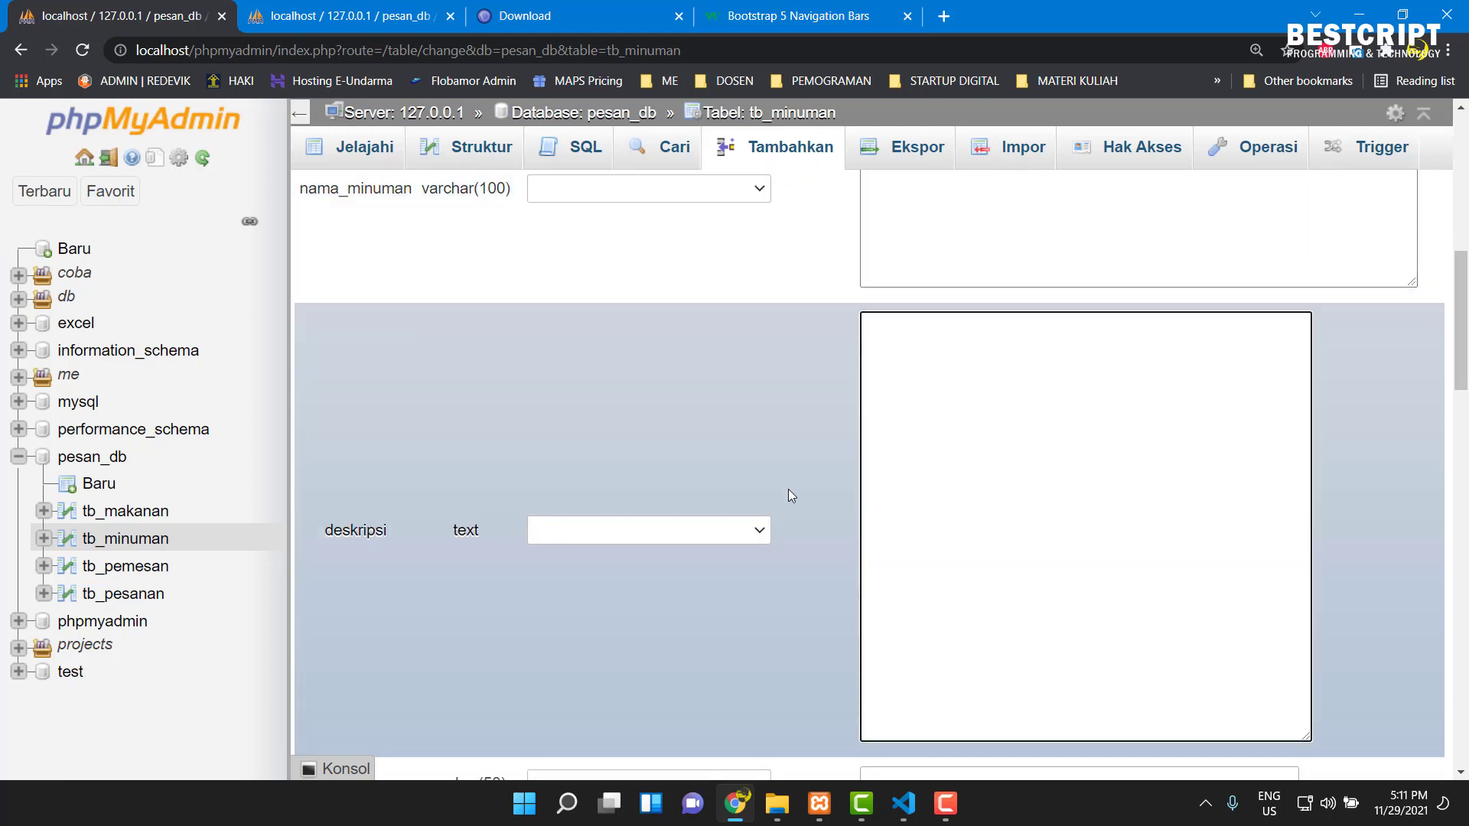
double_click(370, 531)
scroll(394, 483, "up", 5)
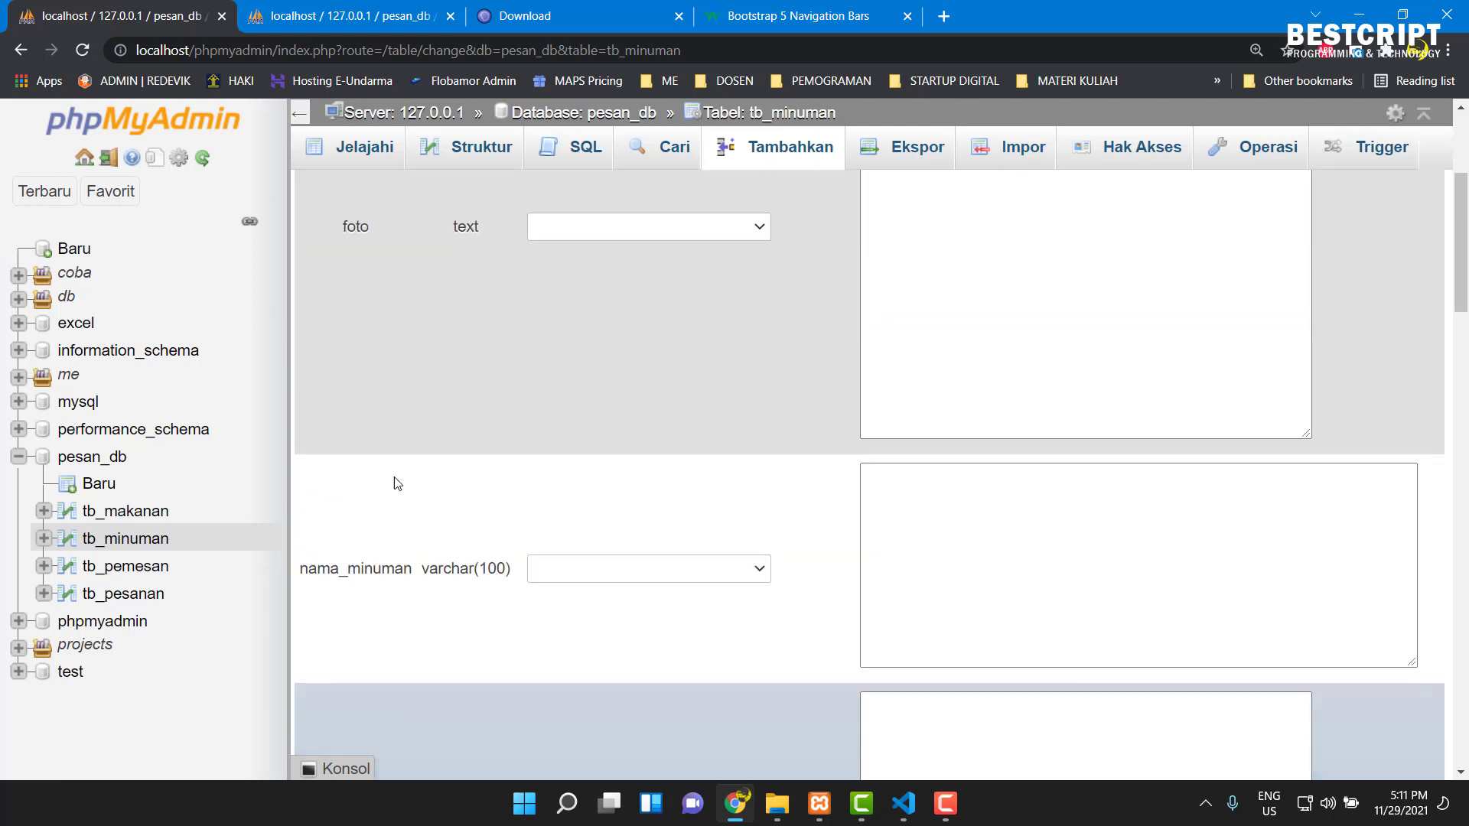
double_click(349, 570)
left_click(987, 560)
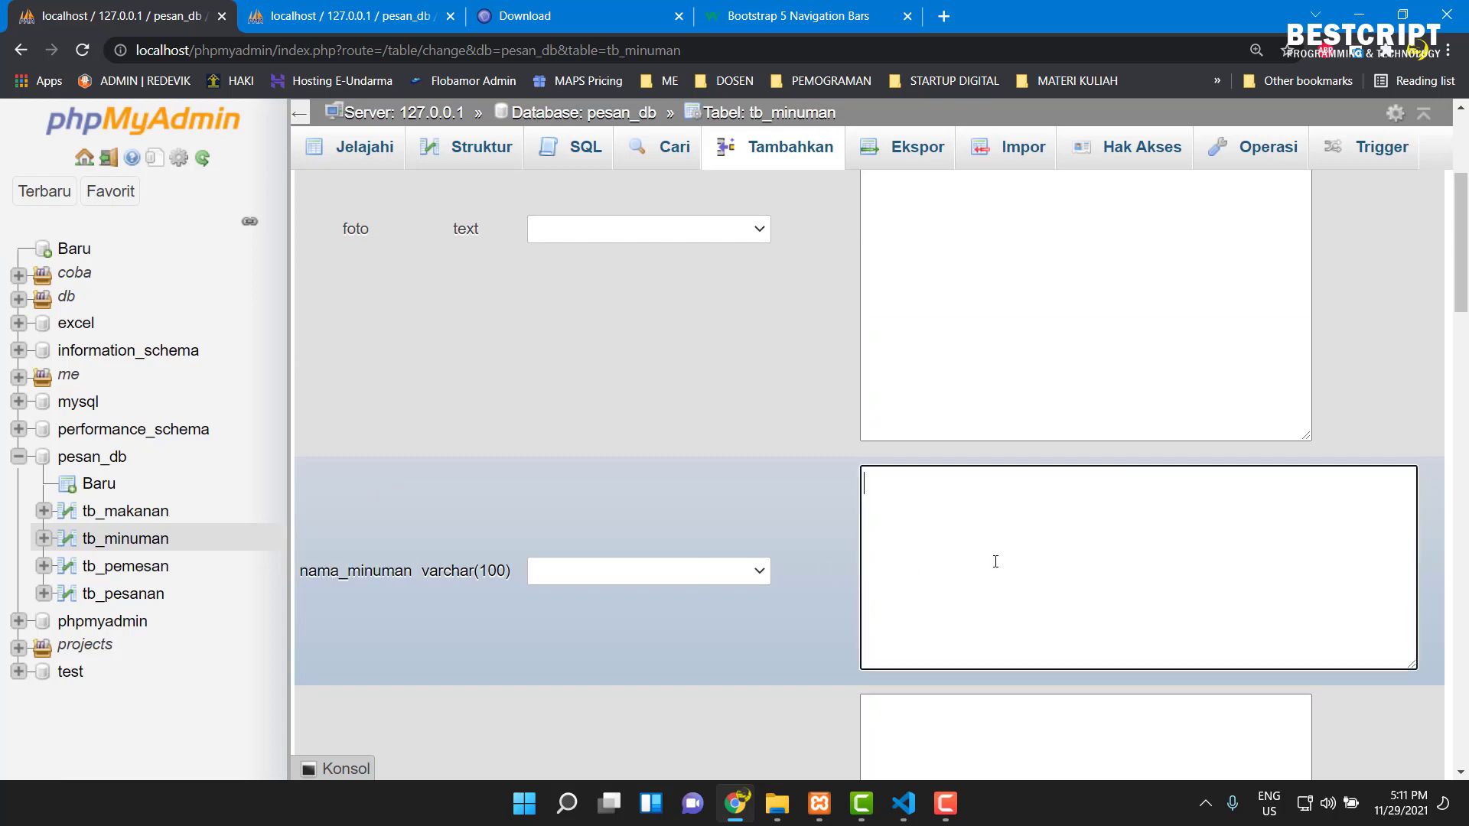
scroll(1082, 544, "down", 3)
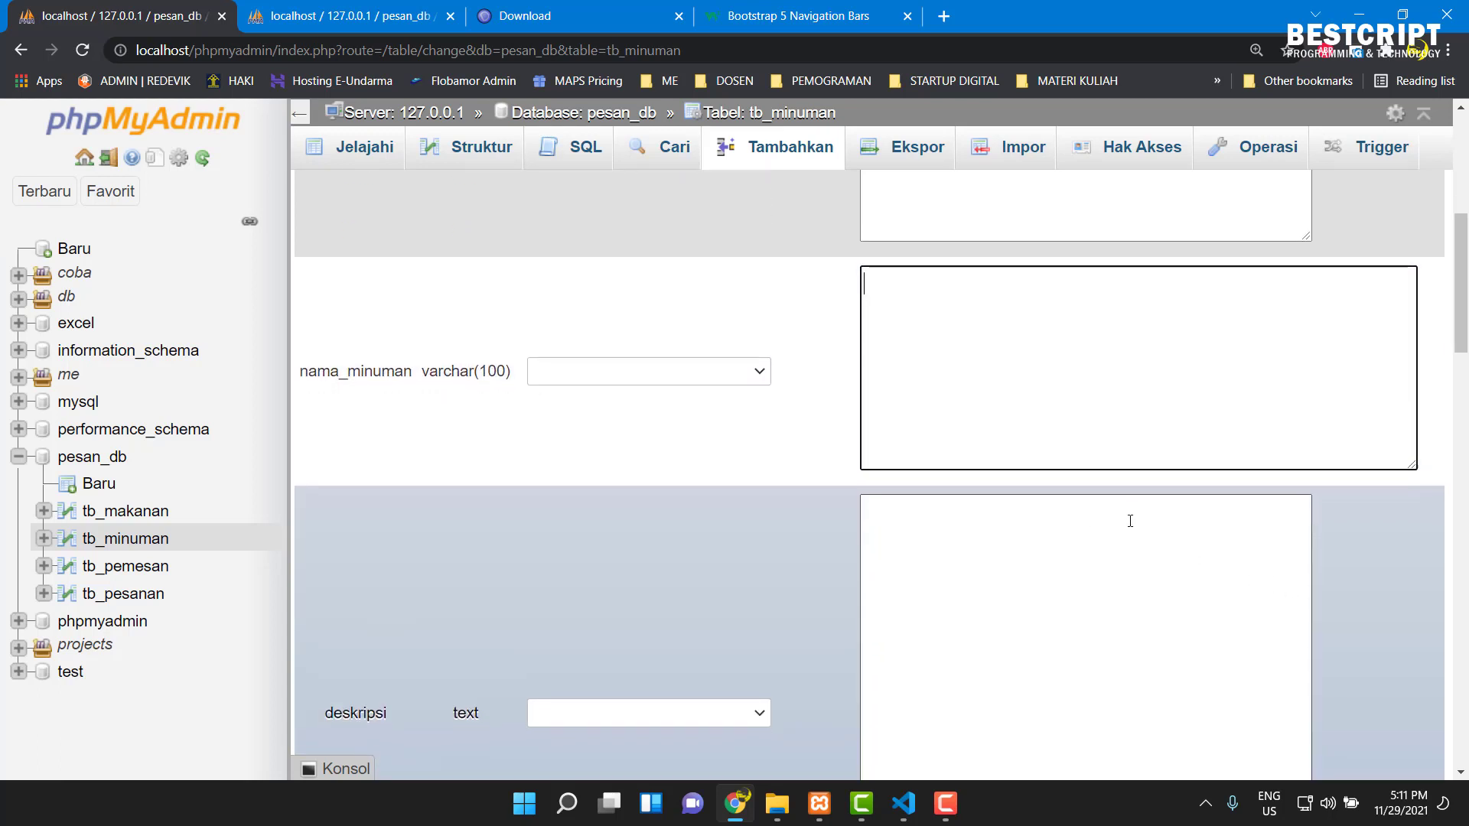
scroll(1127, 518, "down", 5)
scroll(1072, 485, "up", 10)
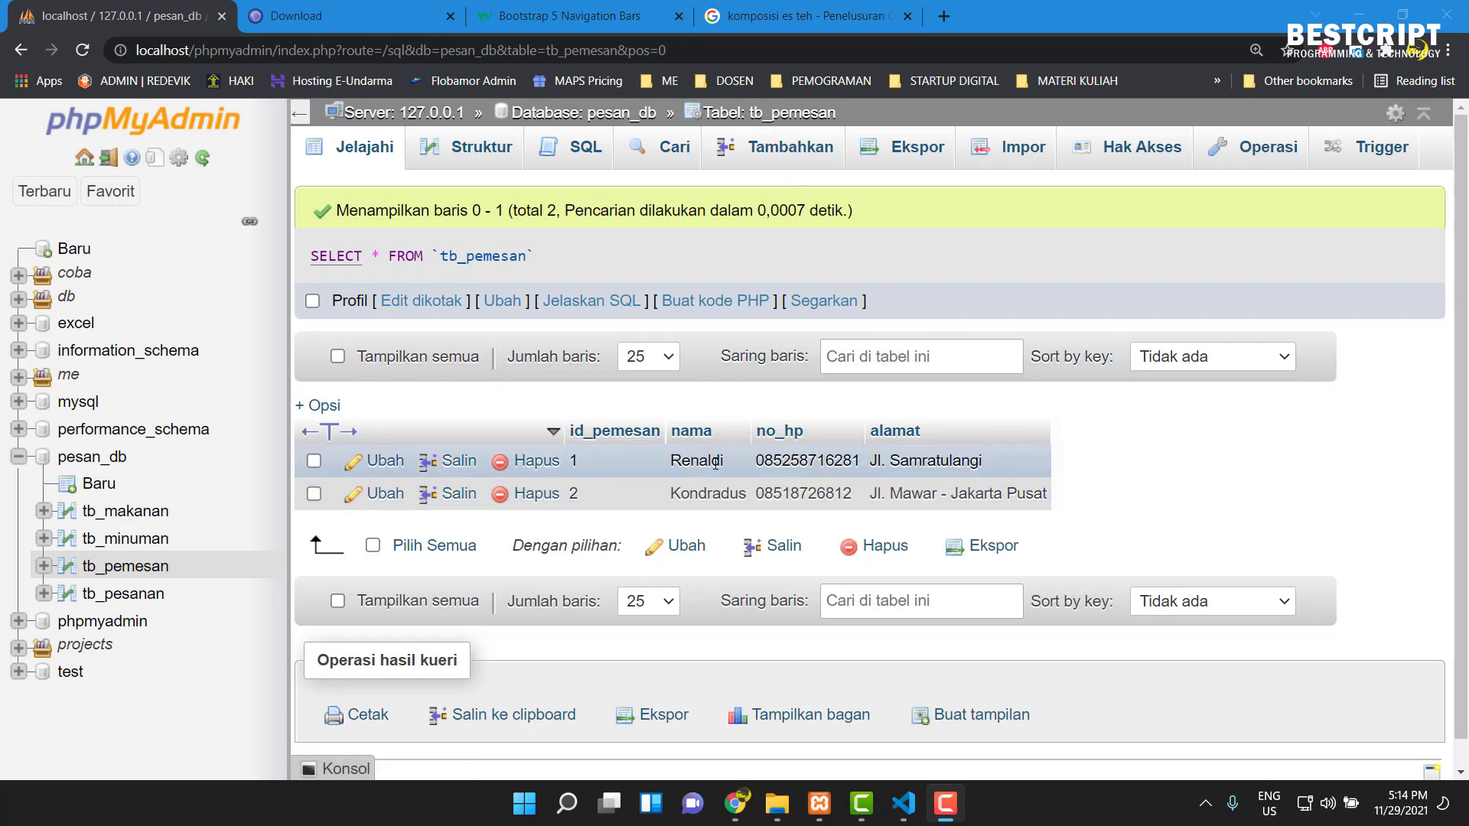
- Browse the records of tb_minuman, tb_makanan and tb_pesanan, and check the fields of the tb_pesanan insert form
left_click(125, 539)
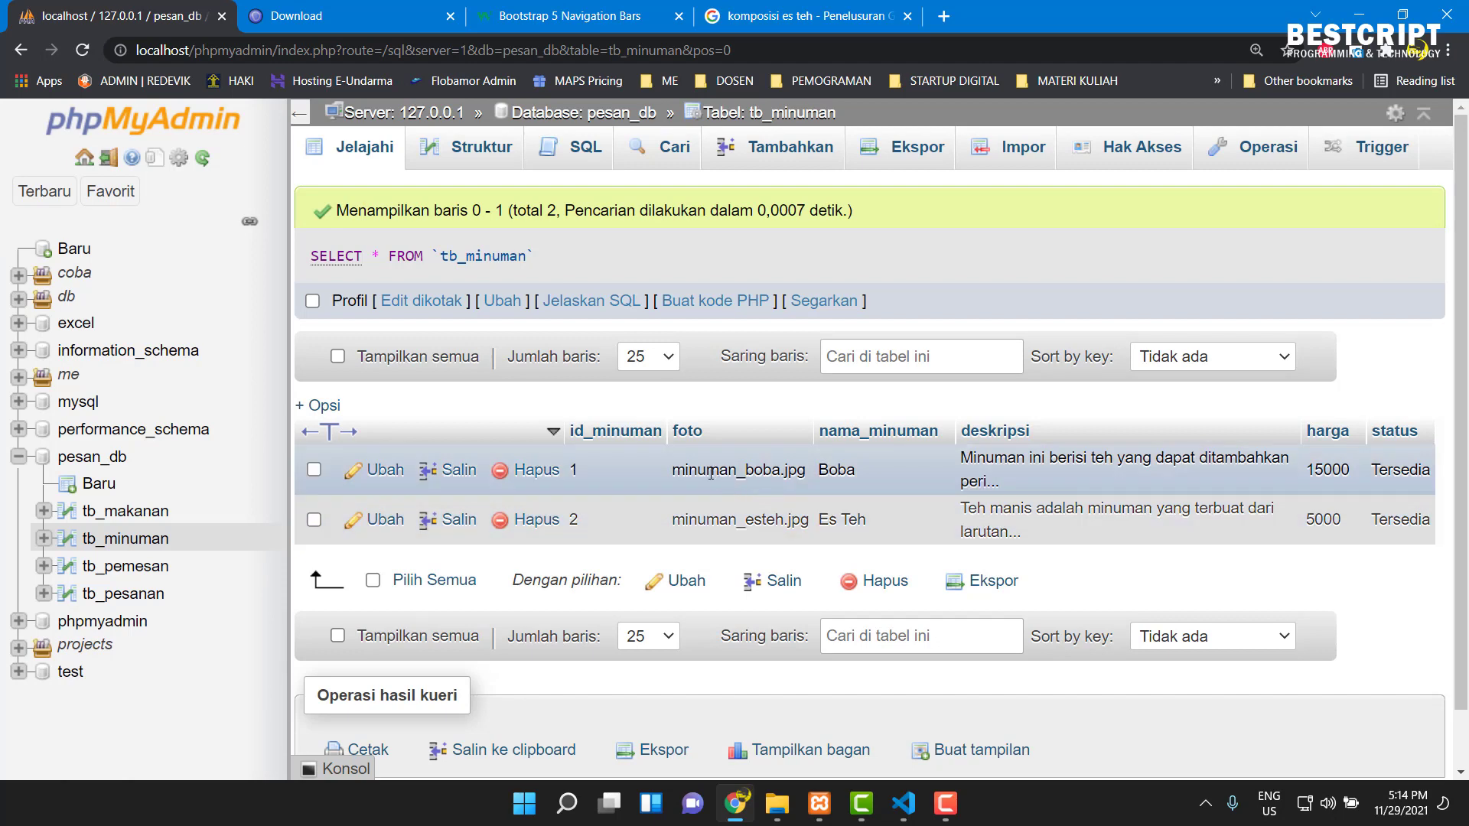
left_click(119, 517)
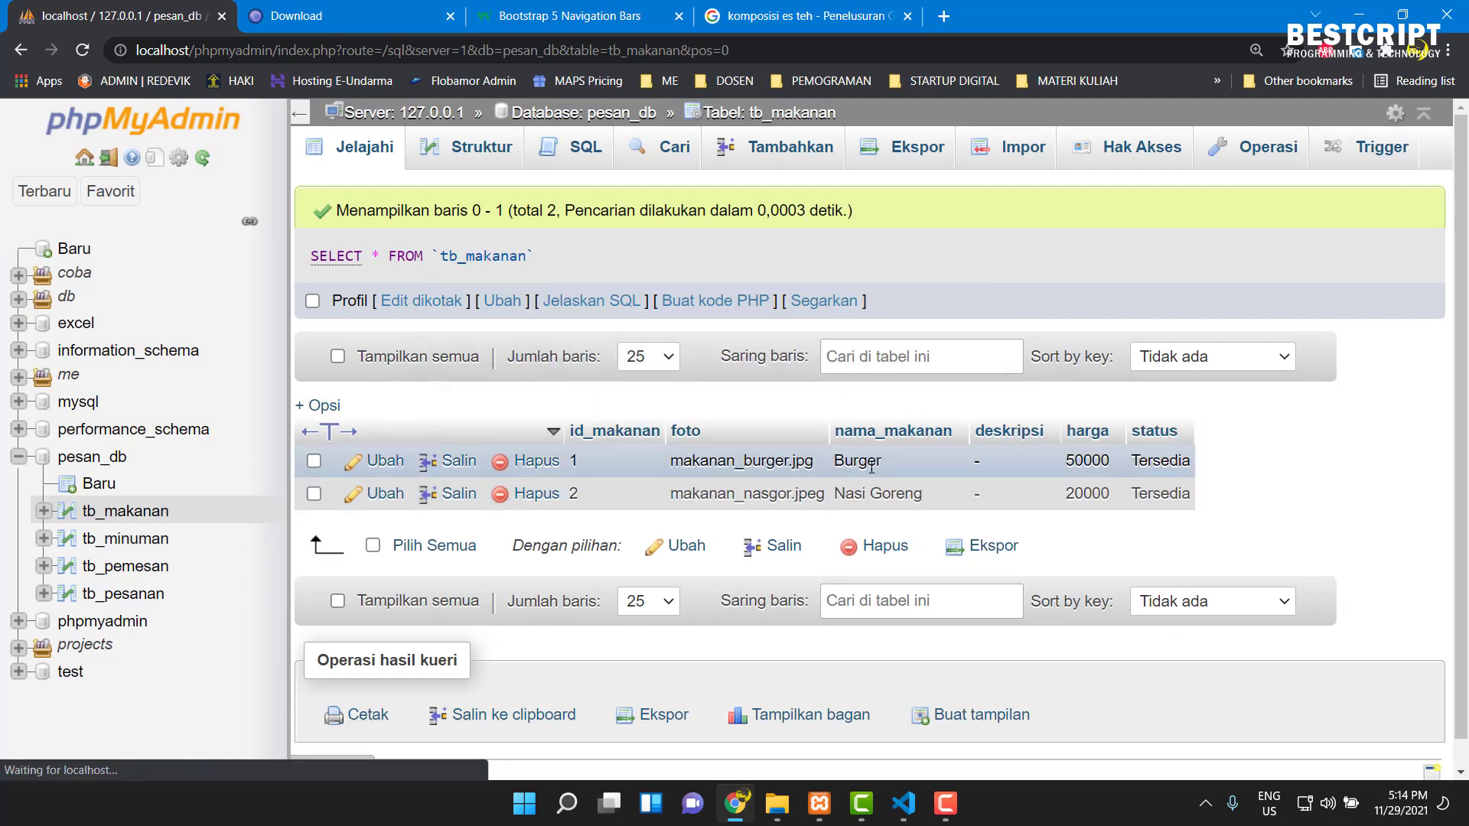
left_click(132, 597)
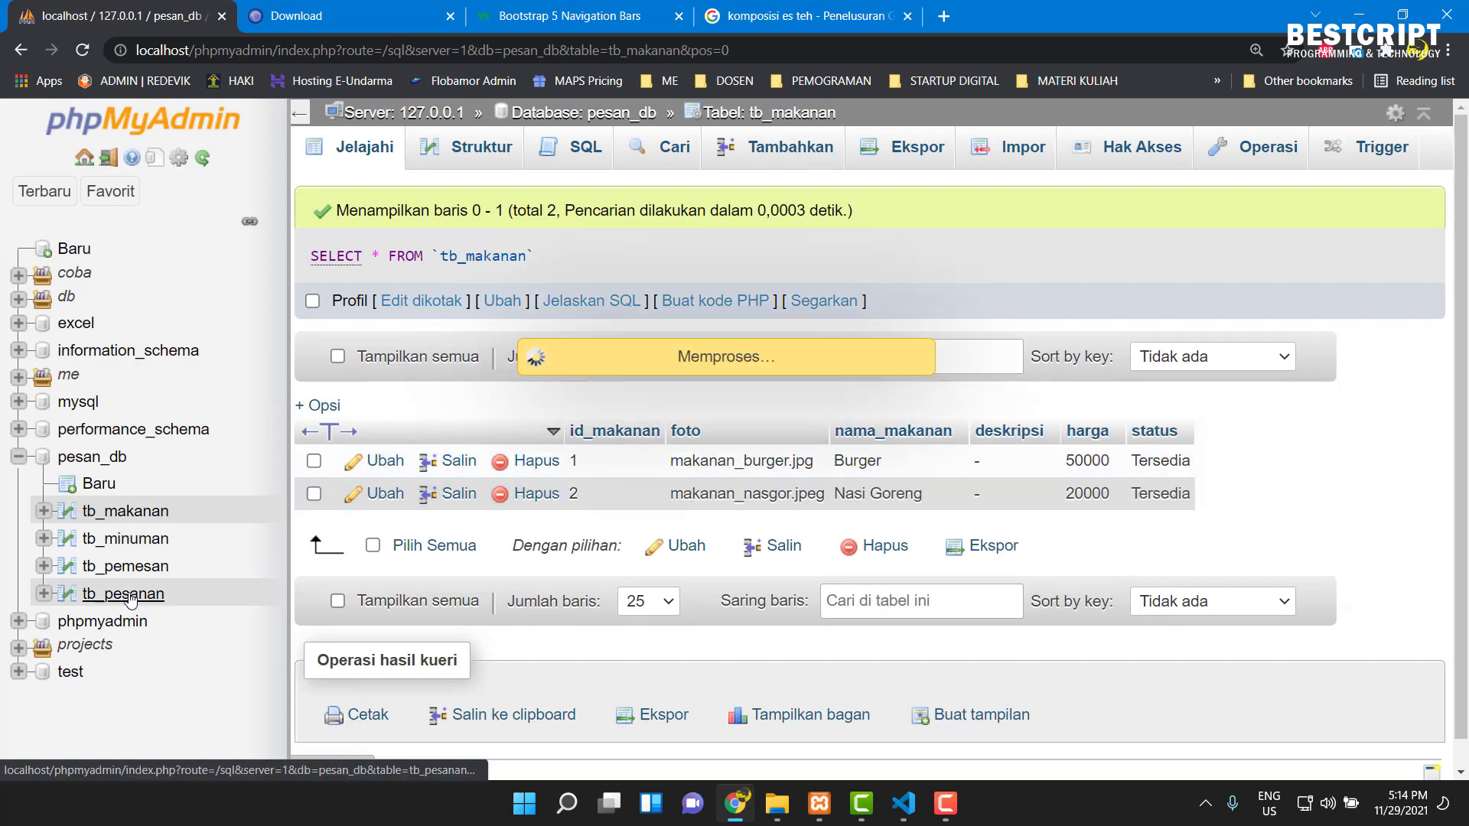
left_click(752, 149)
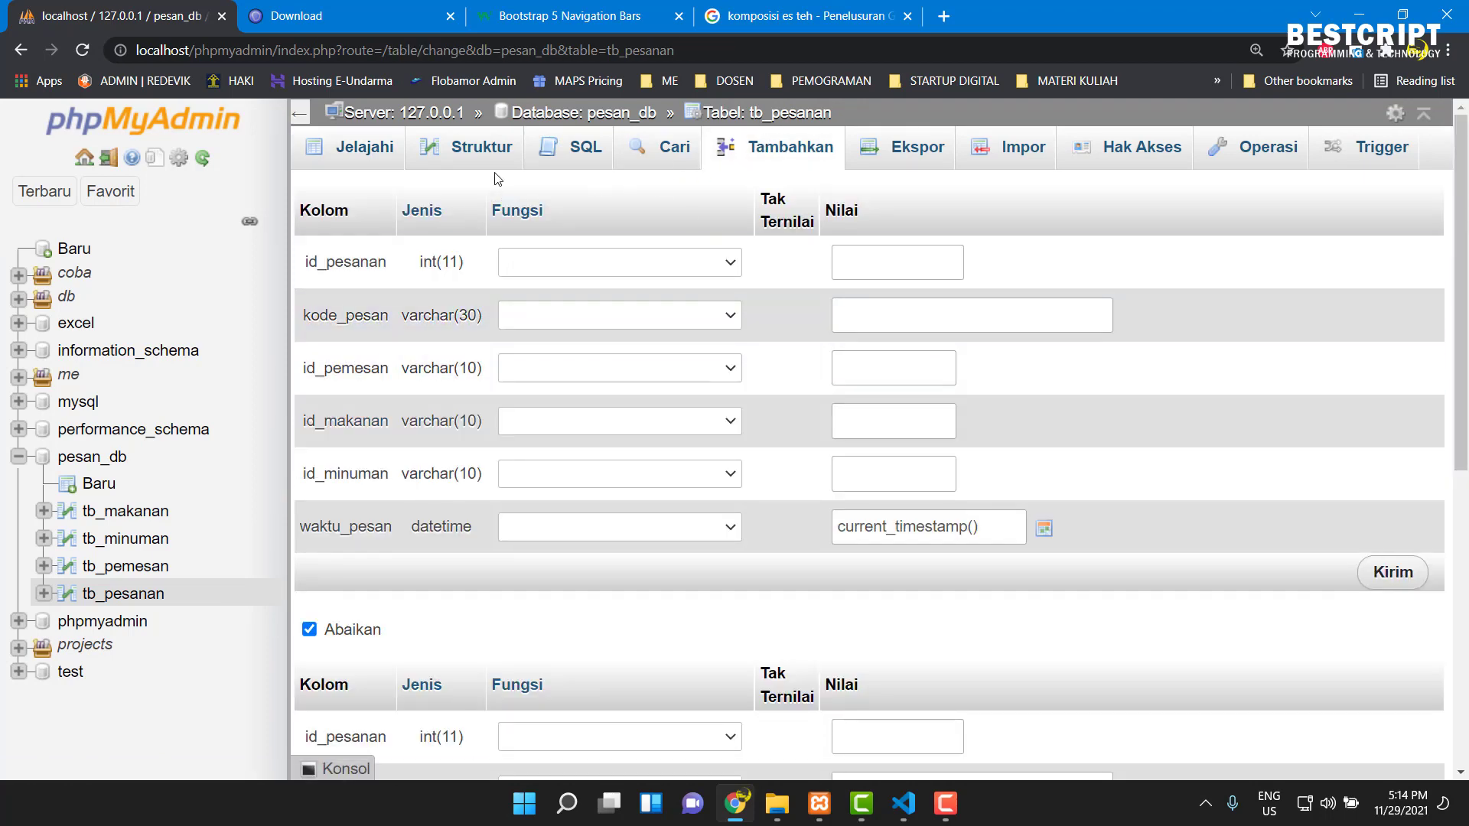
left_click(337, 147)
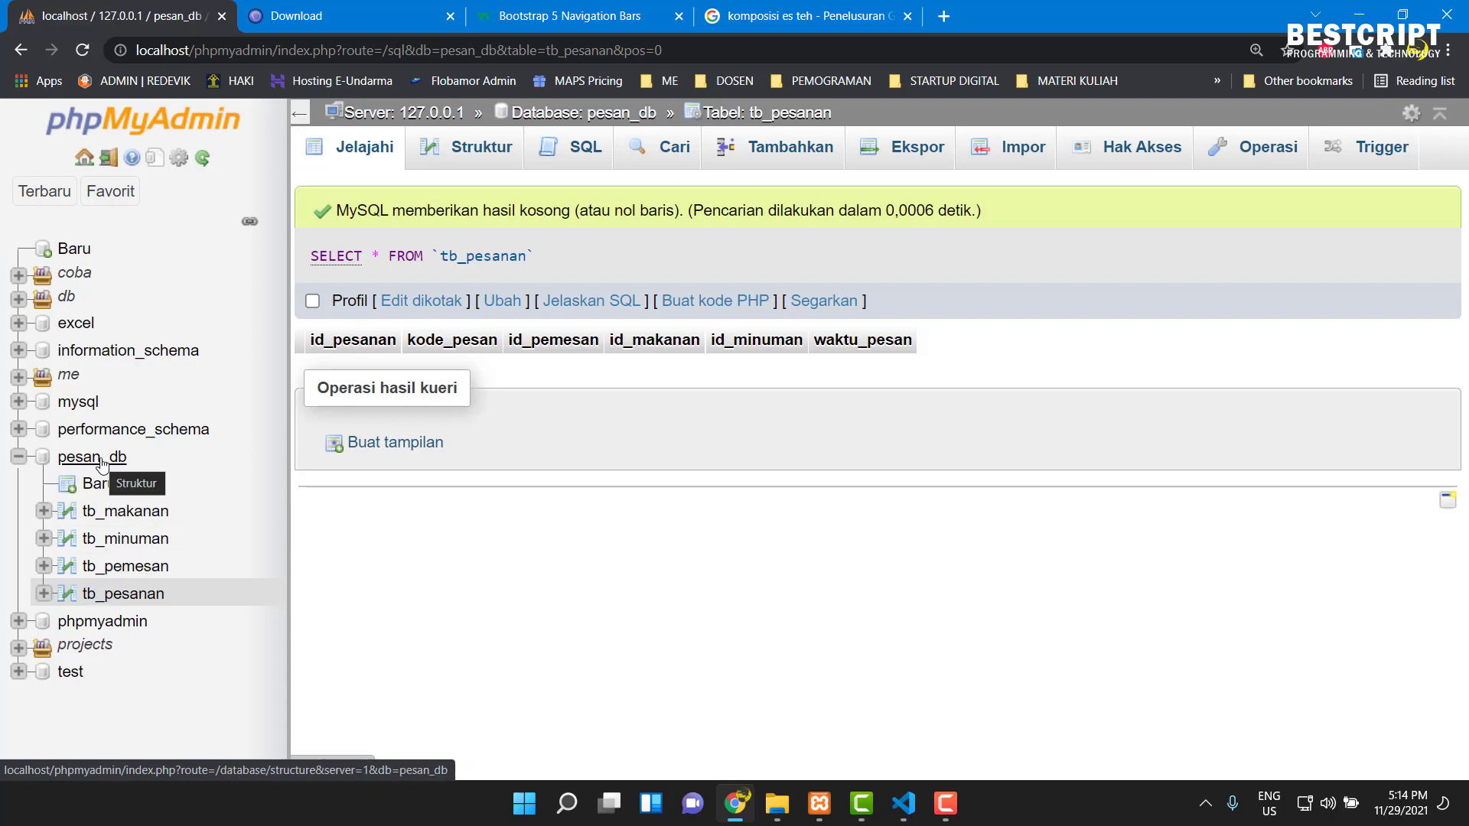
- Open the pesan_db database in the Designer view
left_click(102, 458)
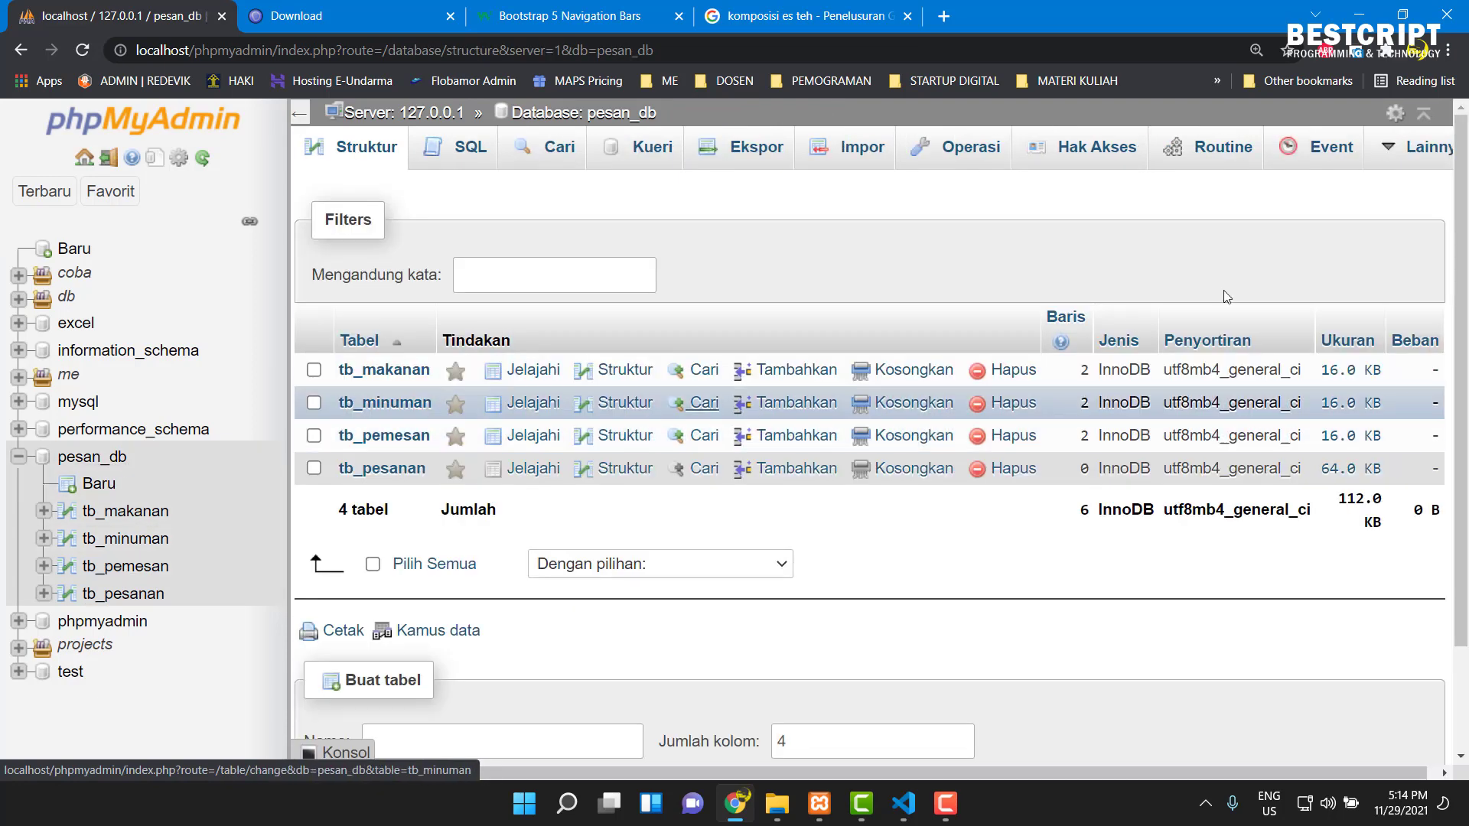
mouse_move(1392, 153)
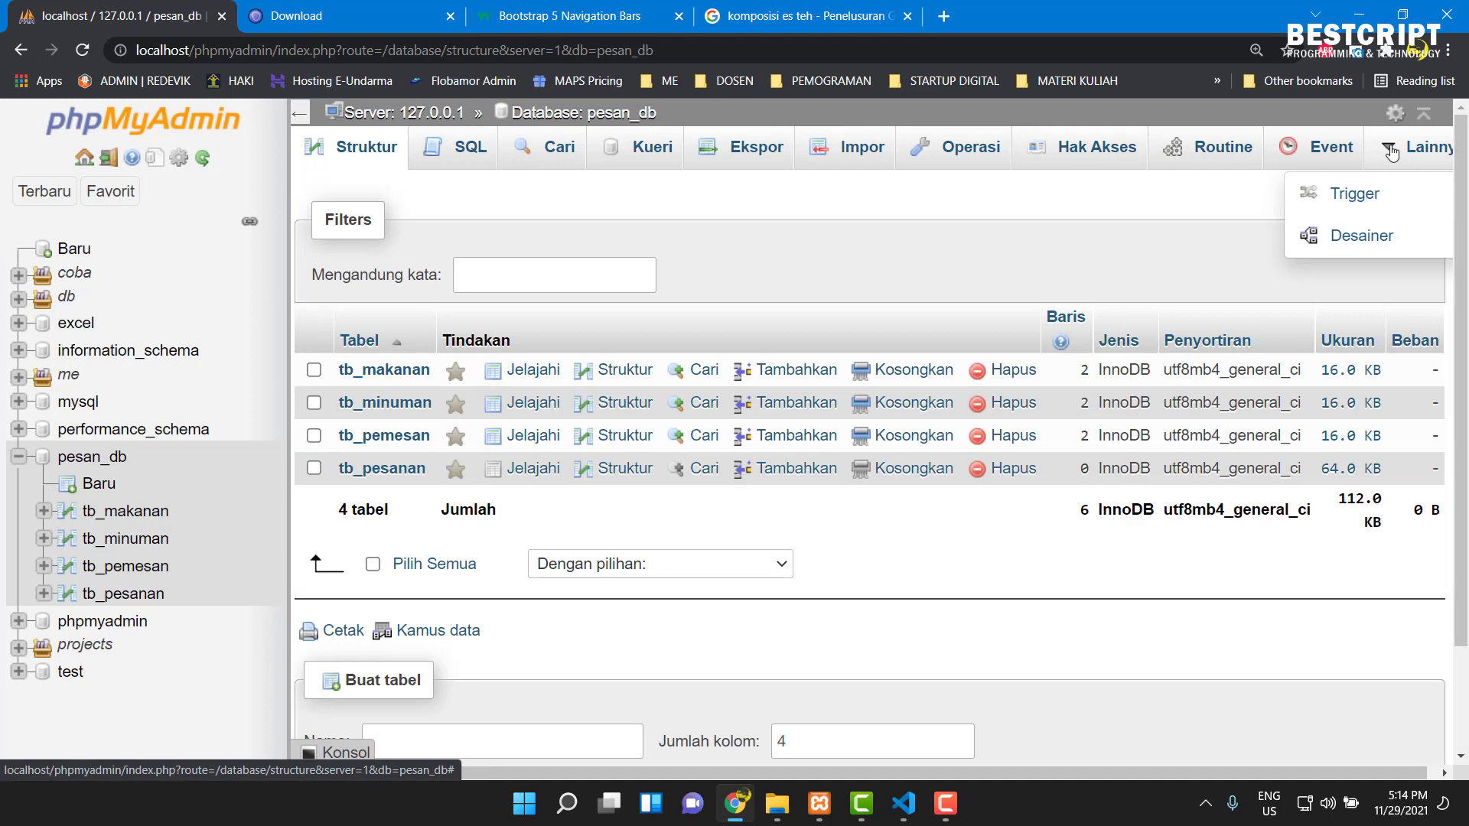
left_click(1344, 238)
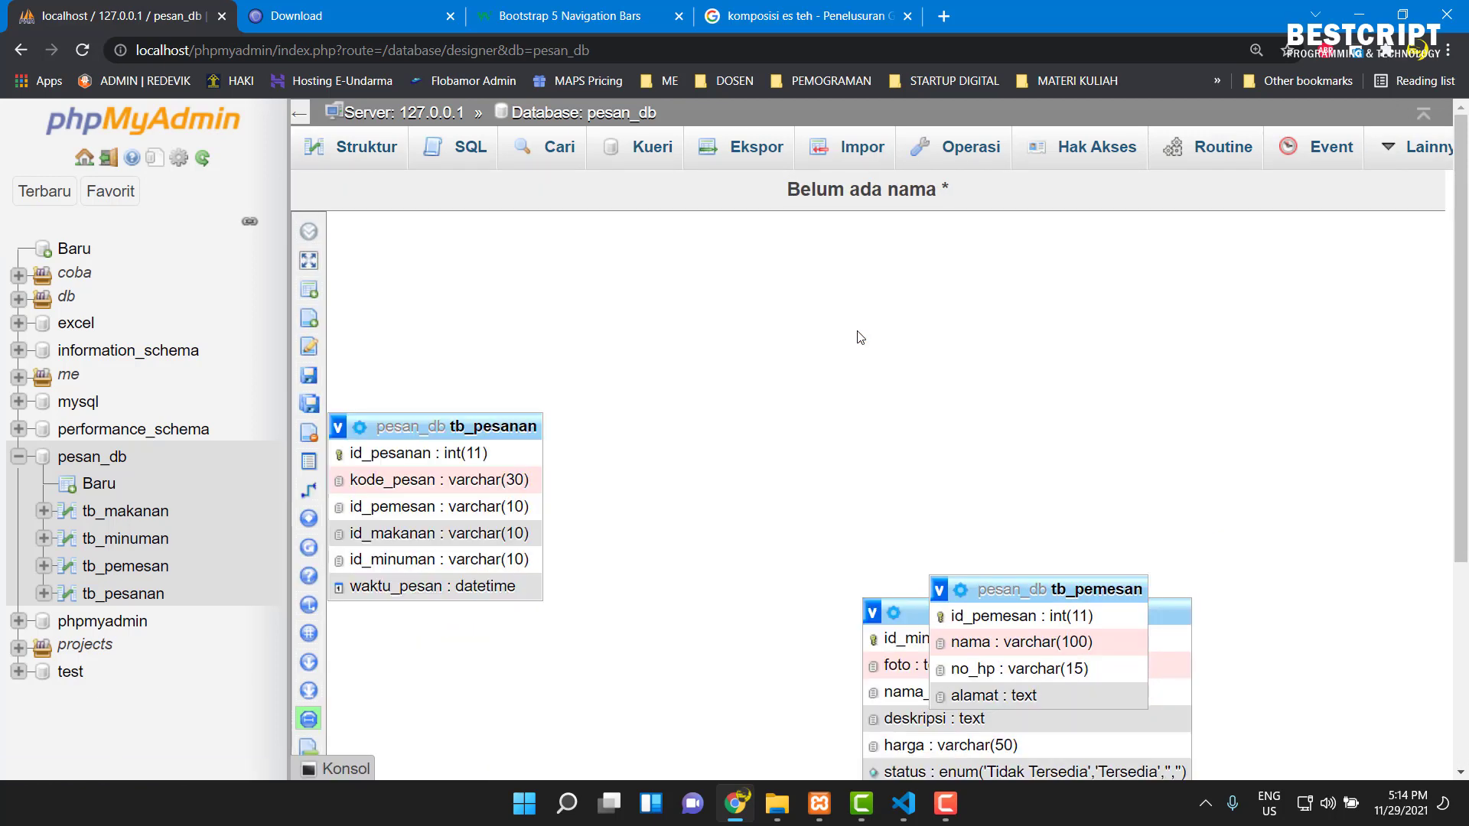
- Arrange the tb_pesanan, tb_pemesan and tb_minuman tables side by side on the designer canvas
left_click_drag(493, 427, 604, 367)
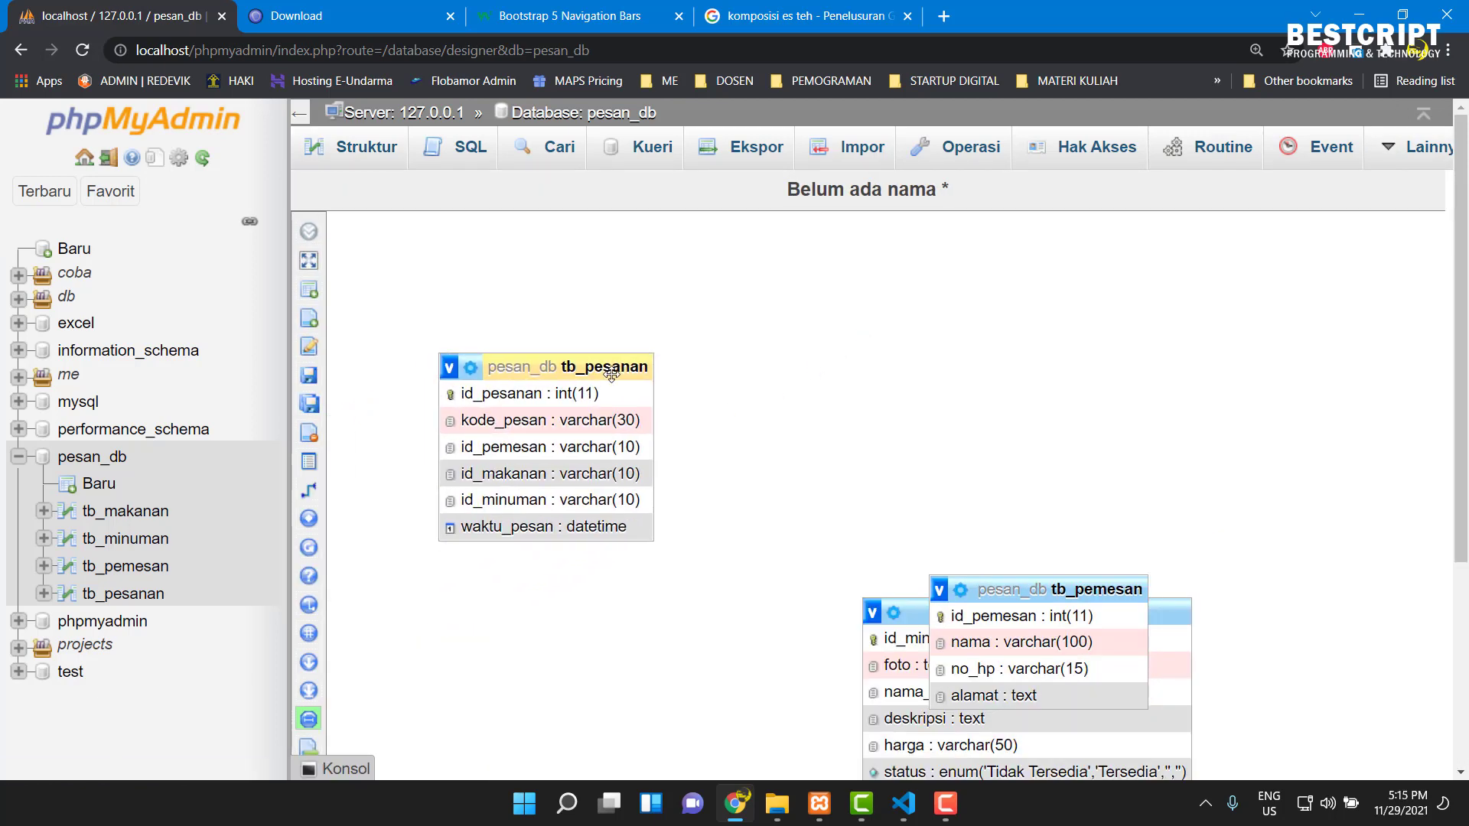
left_click_drag(1011, 586, 1006, 566)
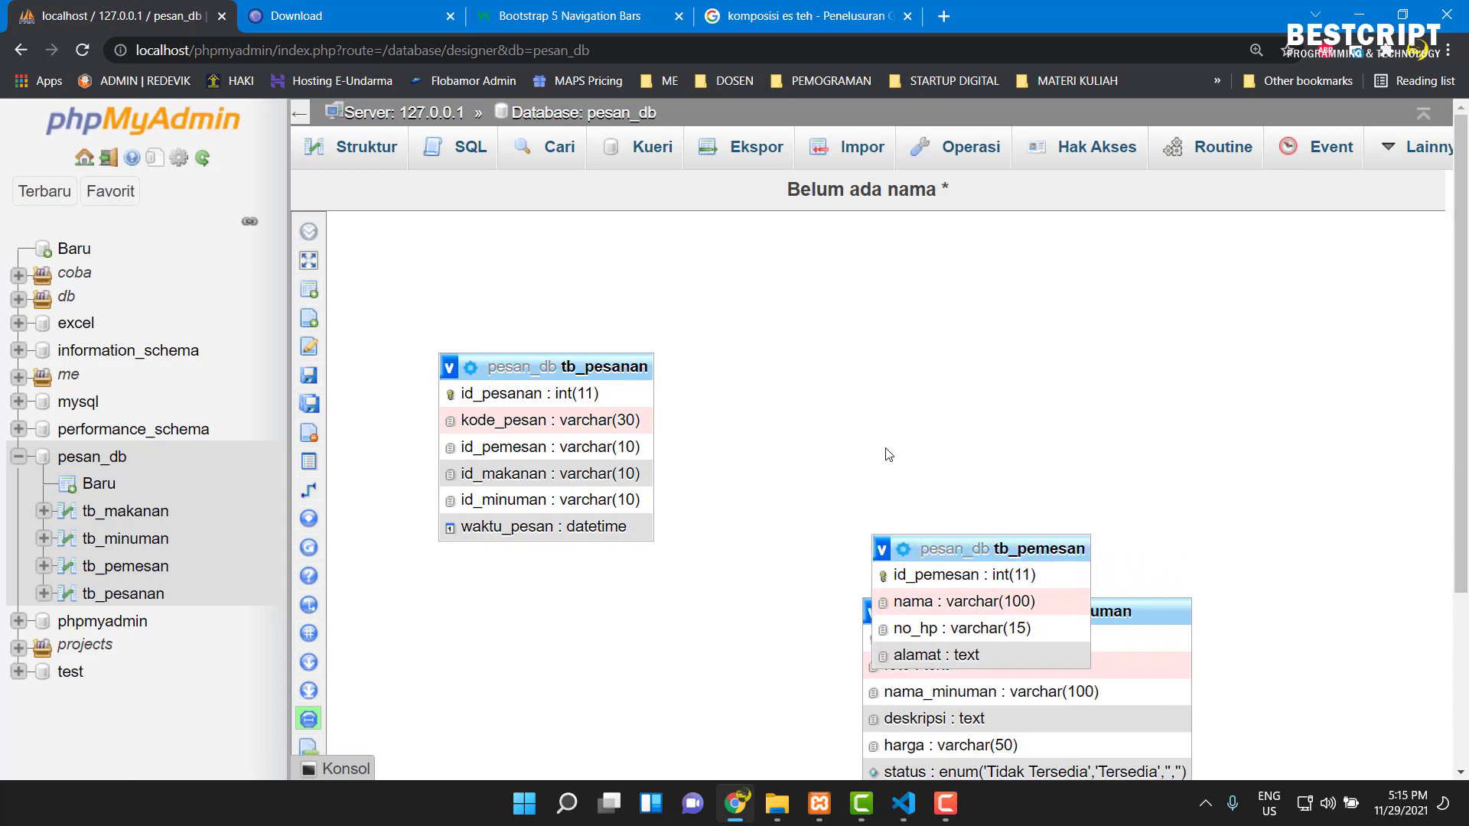
scroll(816, 413, "down", 3)
left_click_drag(956, 354, 812, 224)
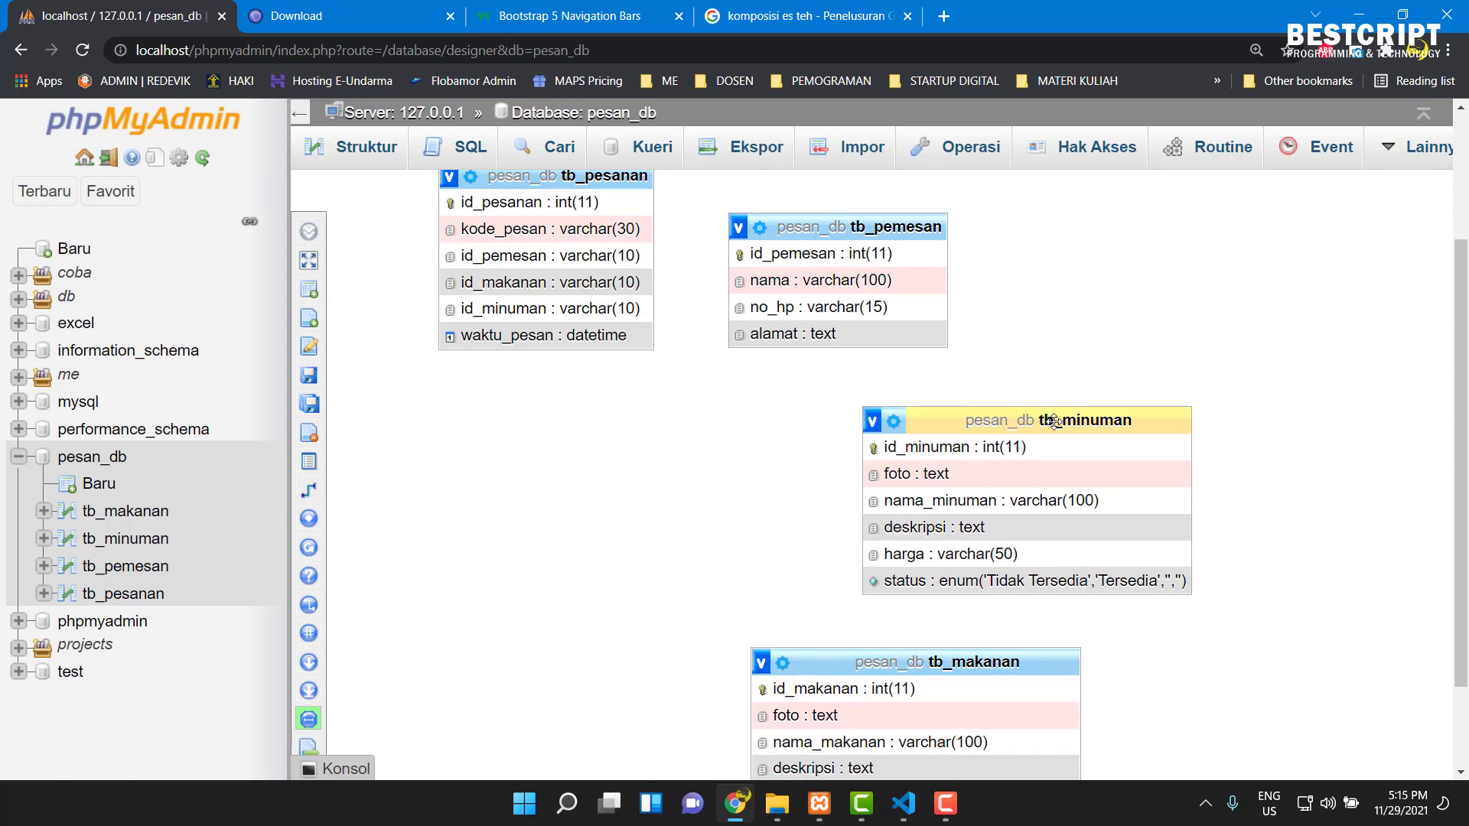
left_click_drag(1056, 420, 1219, 199)
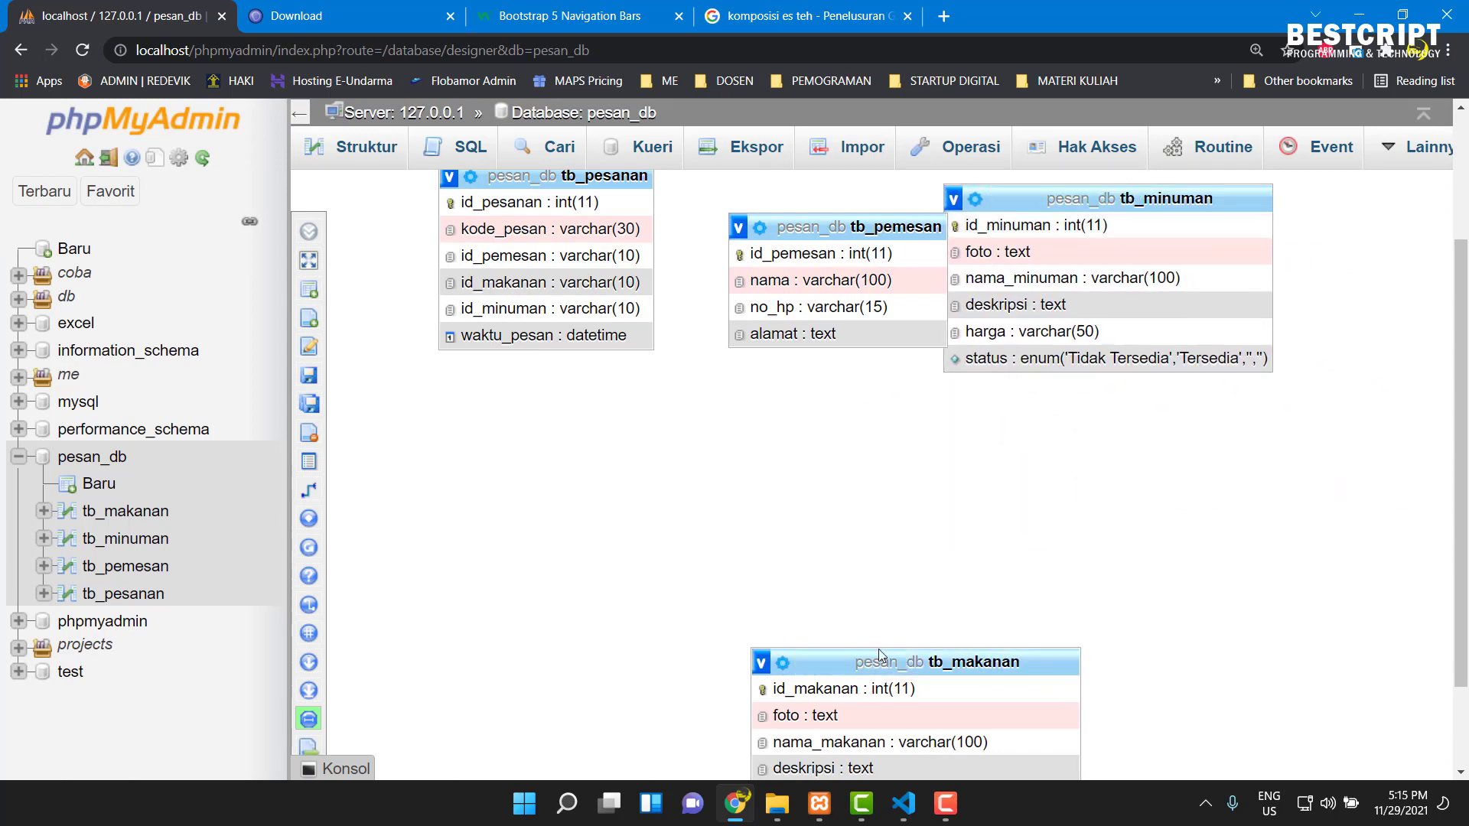
- Place the tb_makanan table just below tb_pesanan and move tb_pemesan up, clear of tb_minuman
left_click_drag(866, 656, 647, 585)
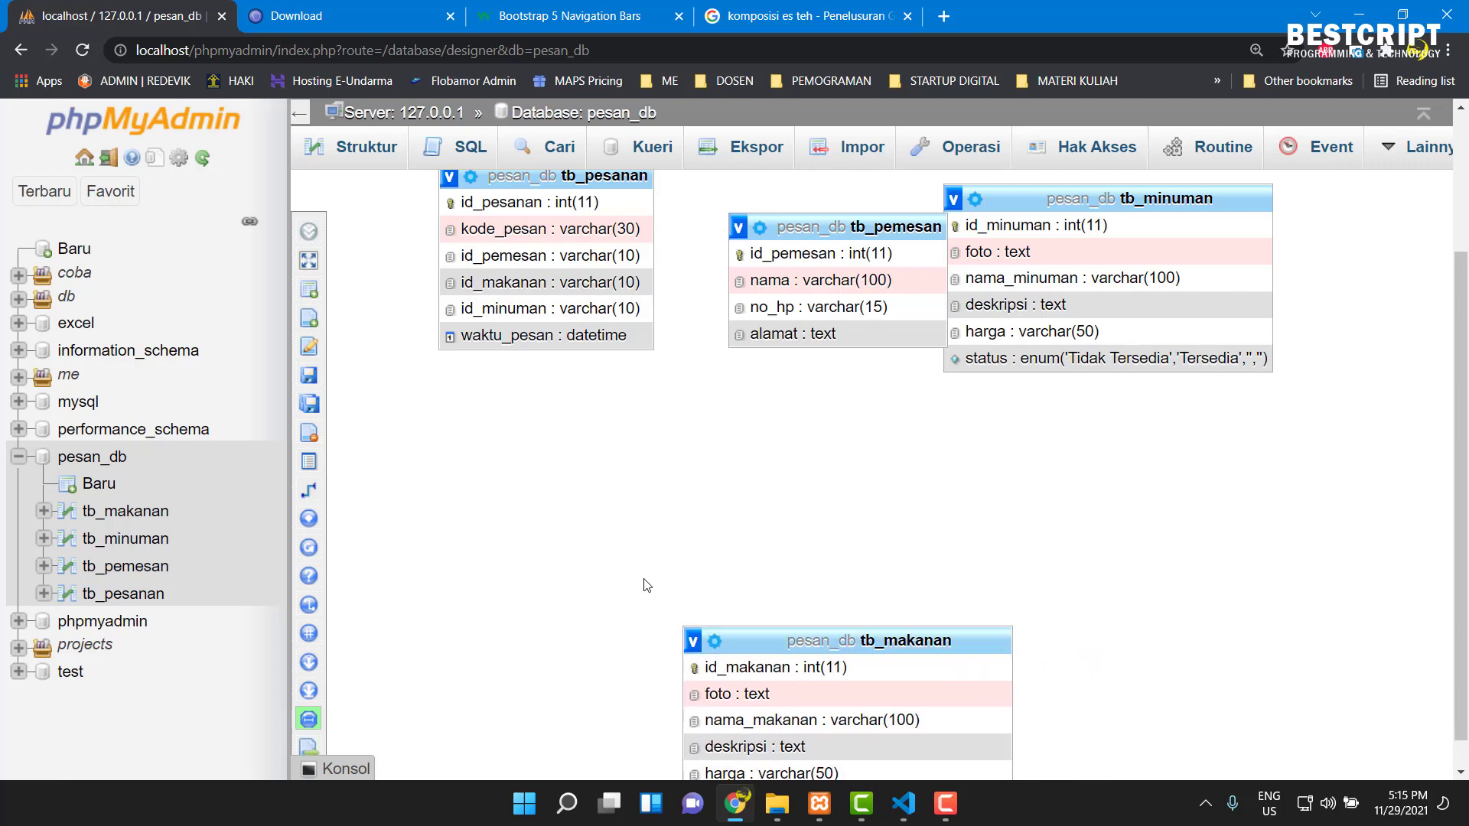
scroll(718, 528, "down", 1)
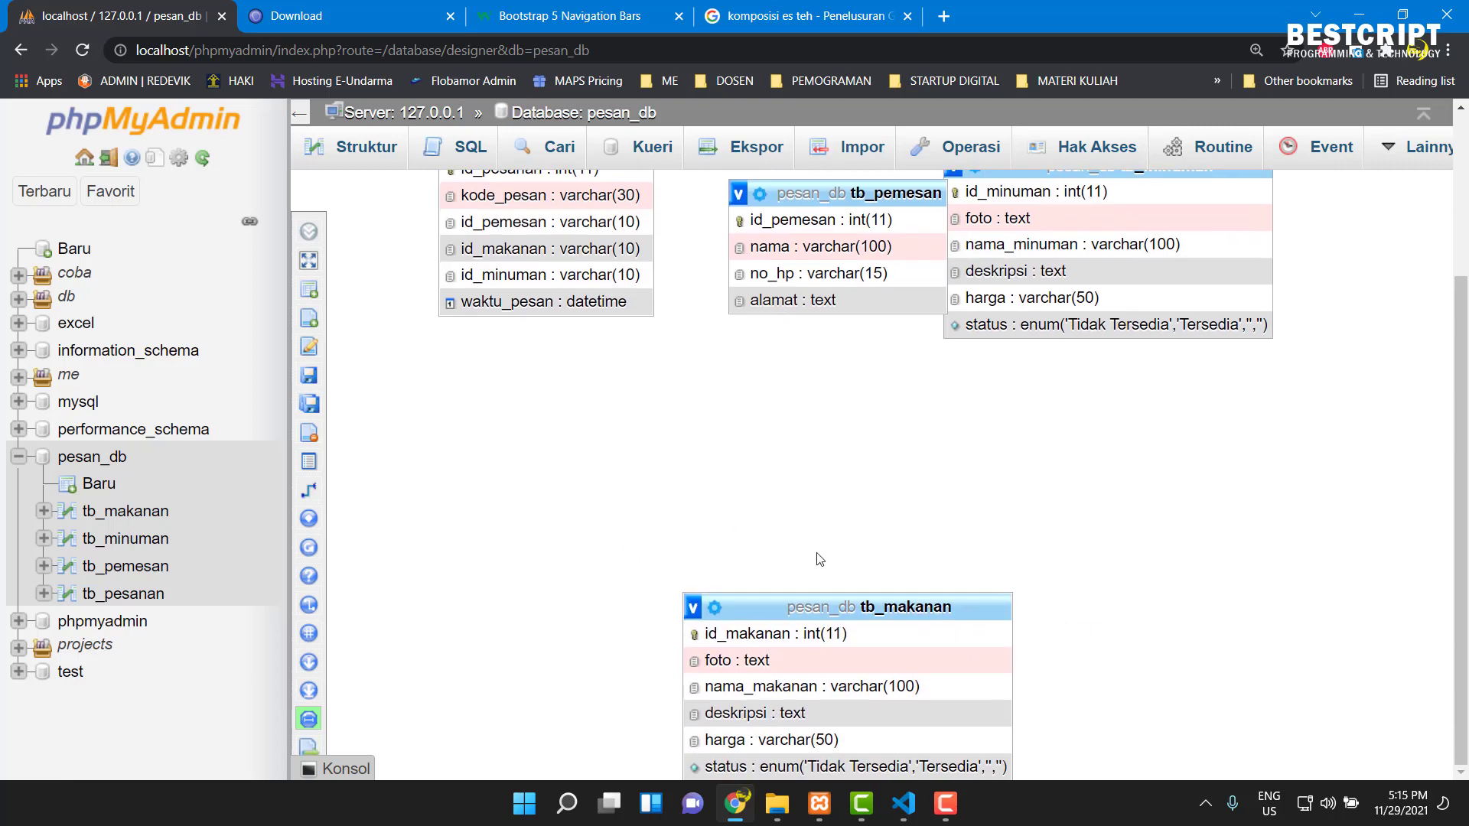
scroll(820, 559, "up", 1)
left_click_drag(878, 613, 794, 530)
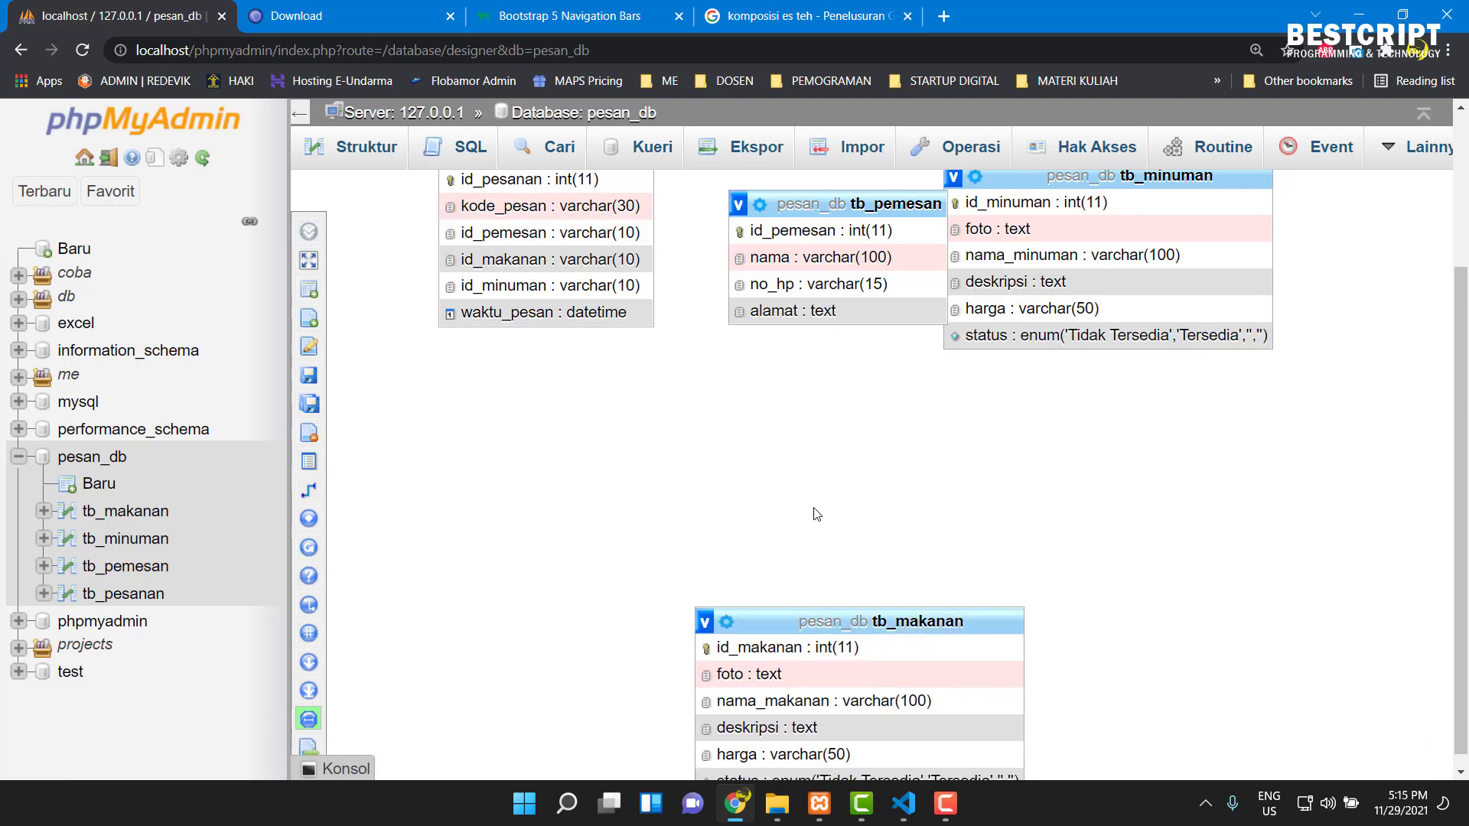
key("ctrl+minus")
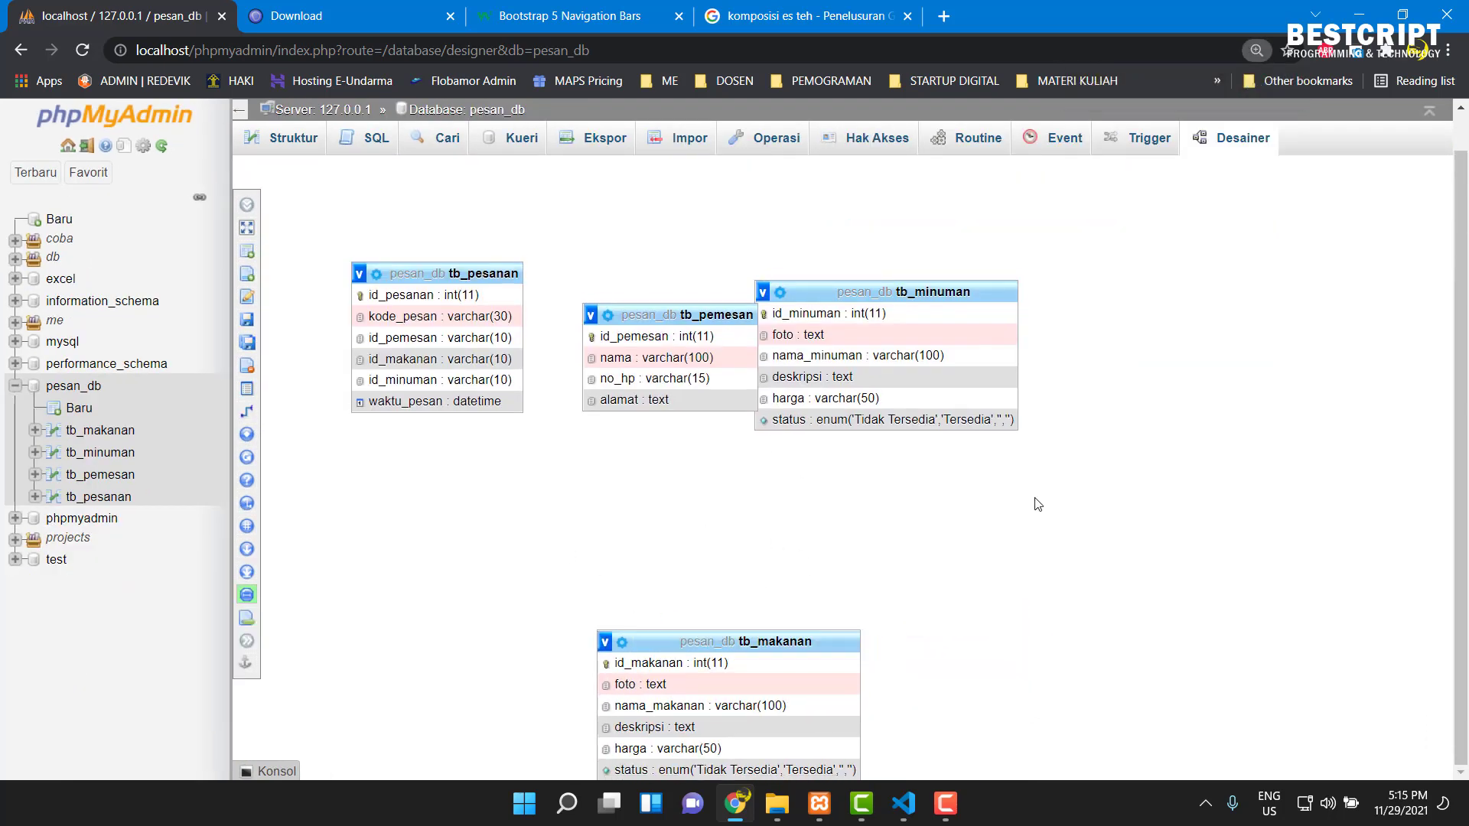
left_click_drag(1038, 504, 515, 506)
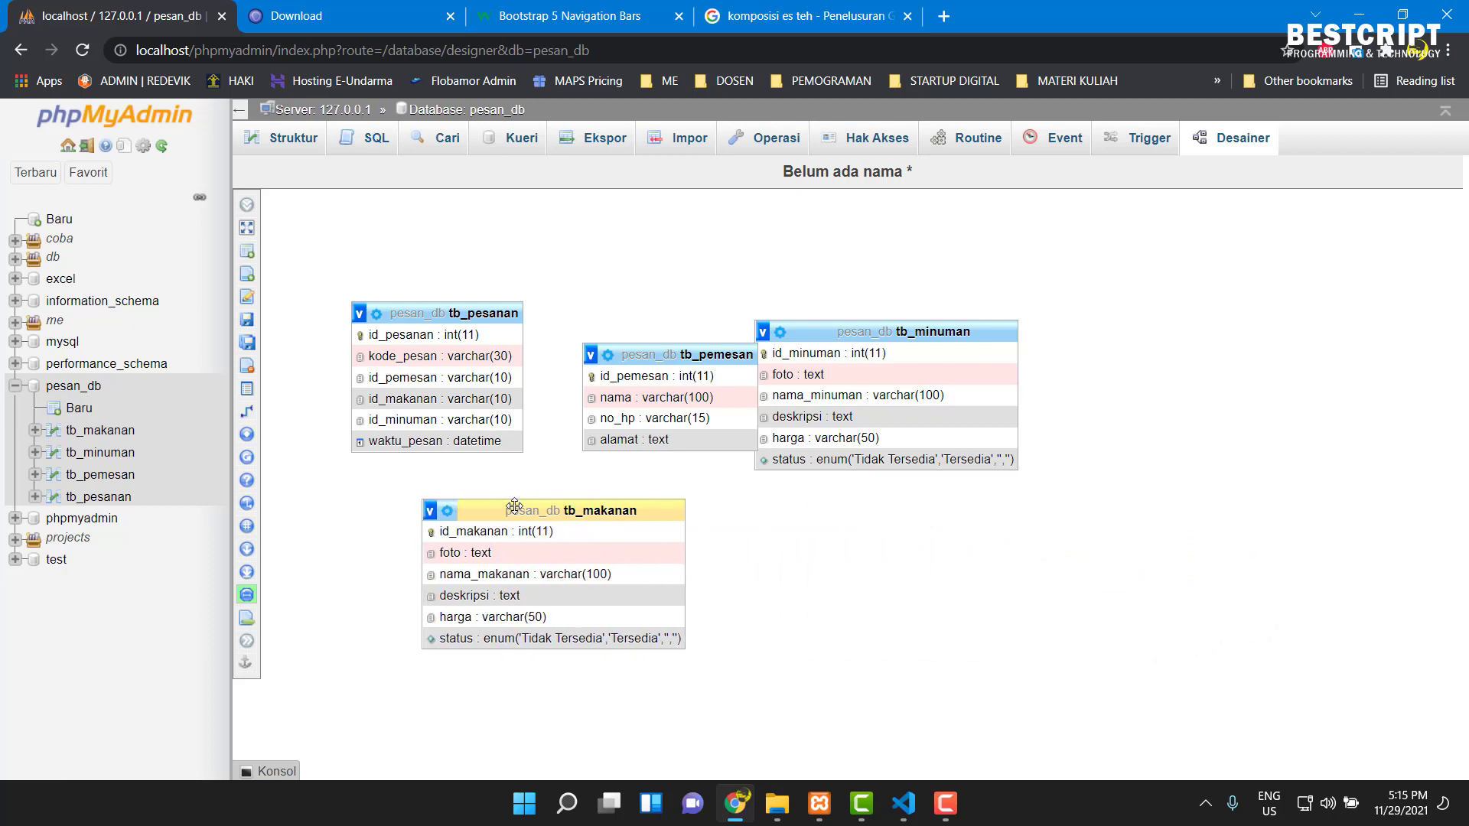
left_click_drag(696, 354, 670, 267)
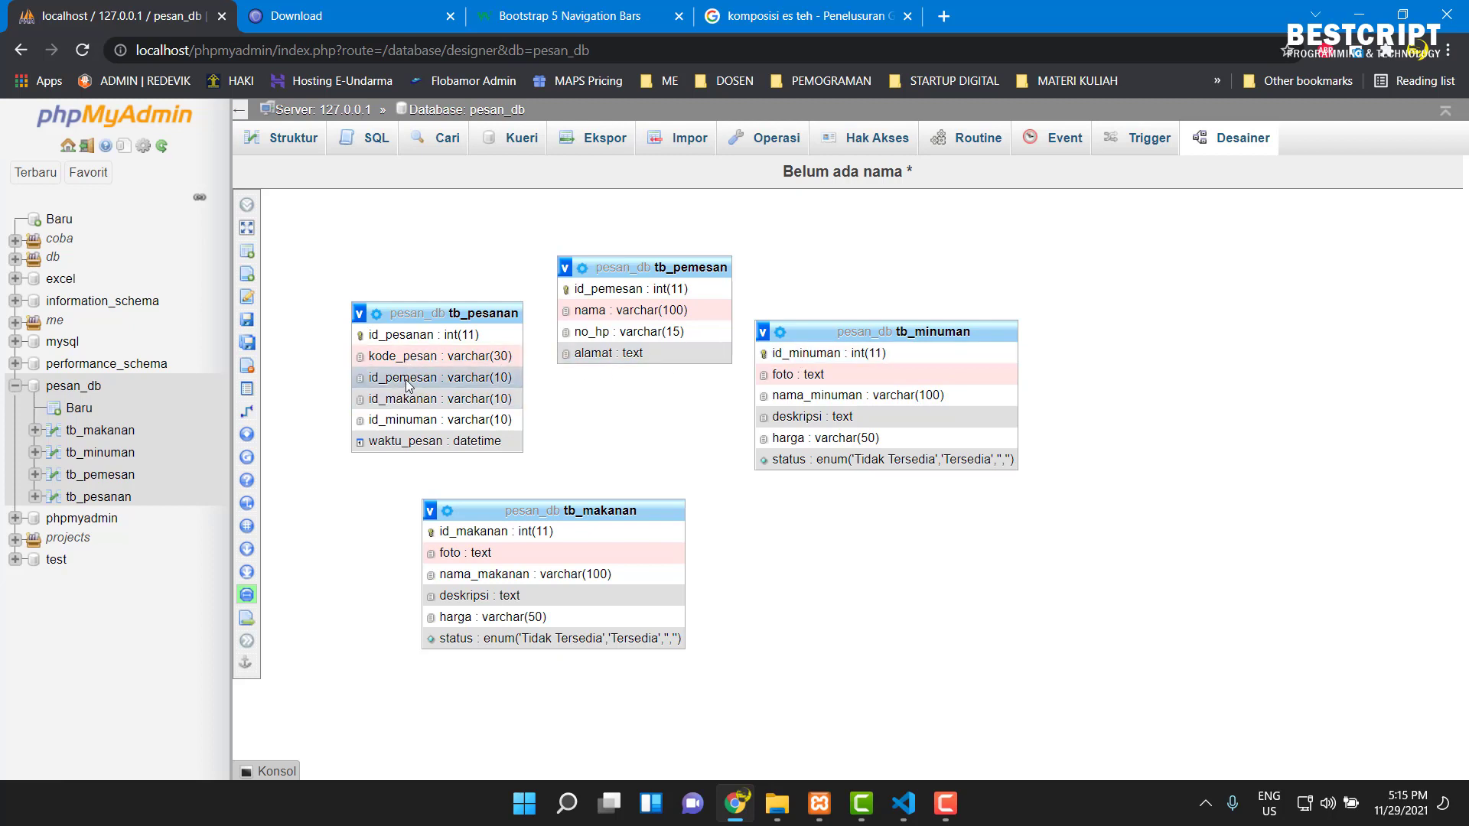
mouse_move(249, 420)
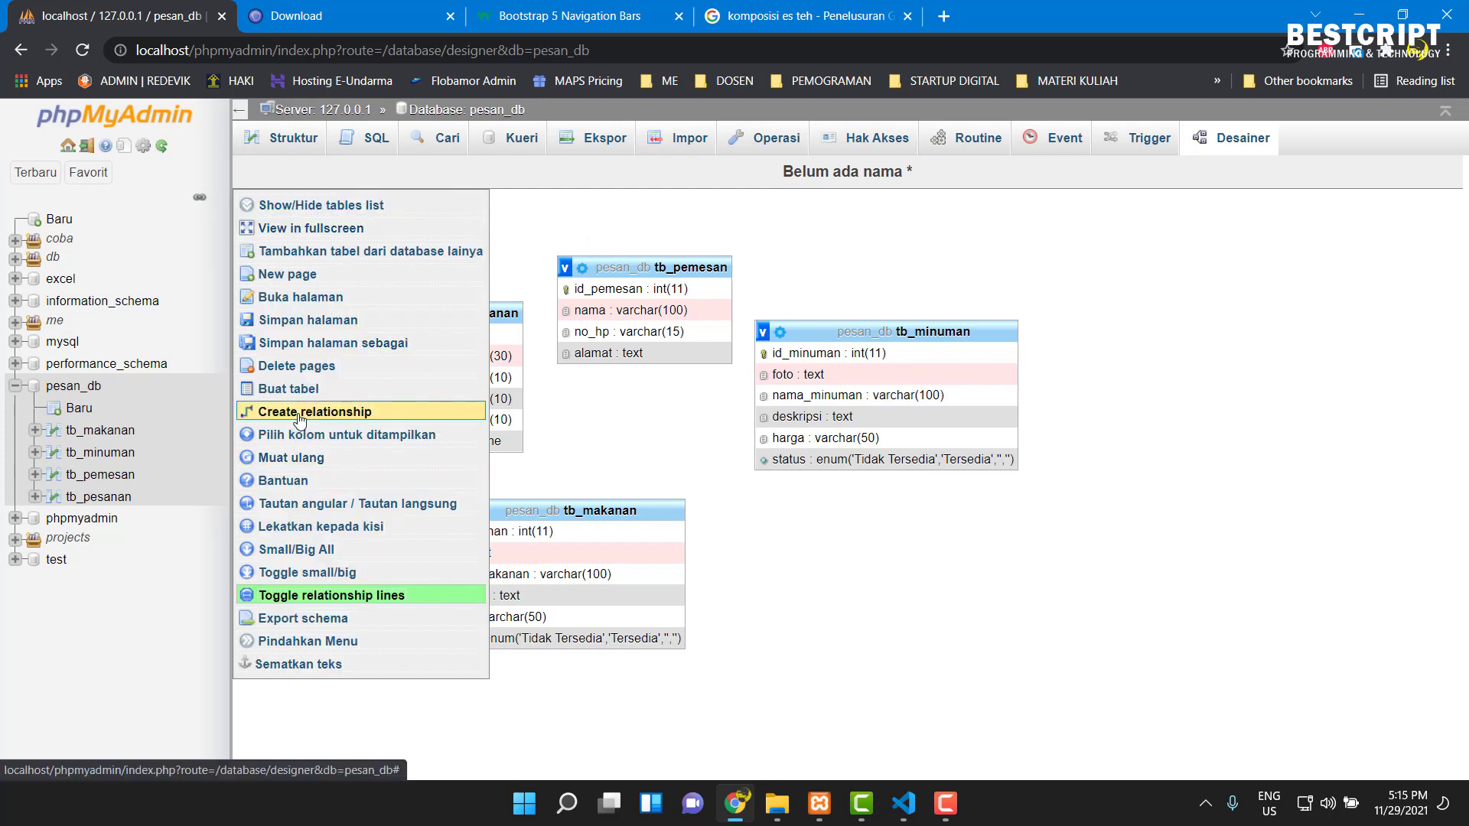
left_click(395, 412)
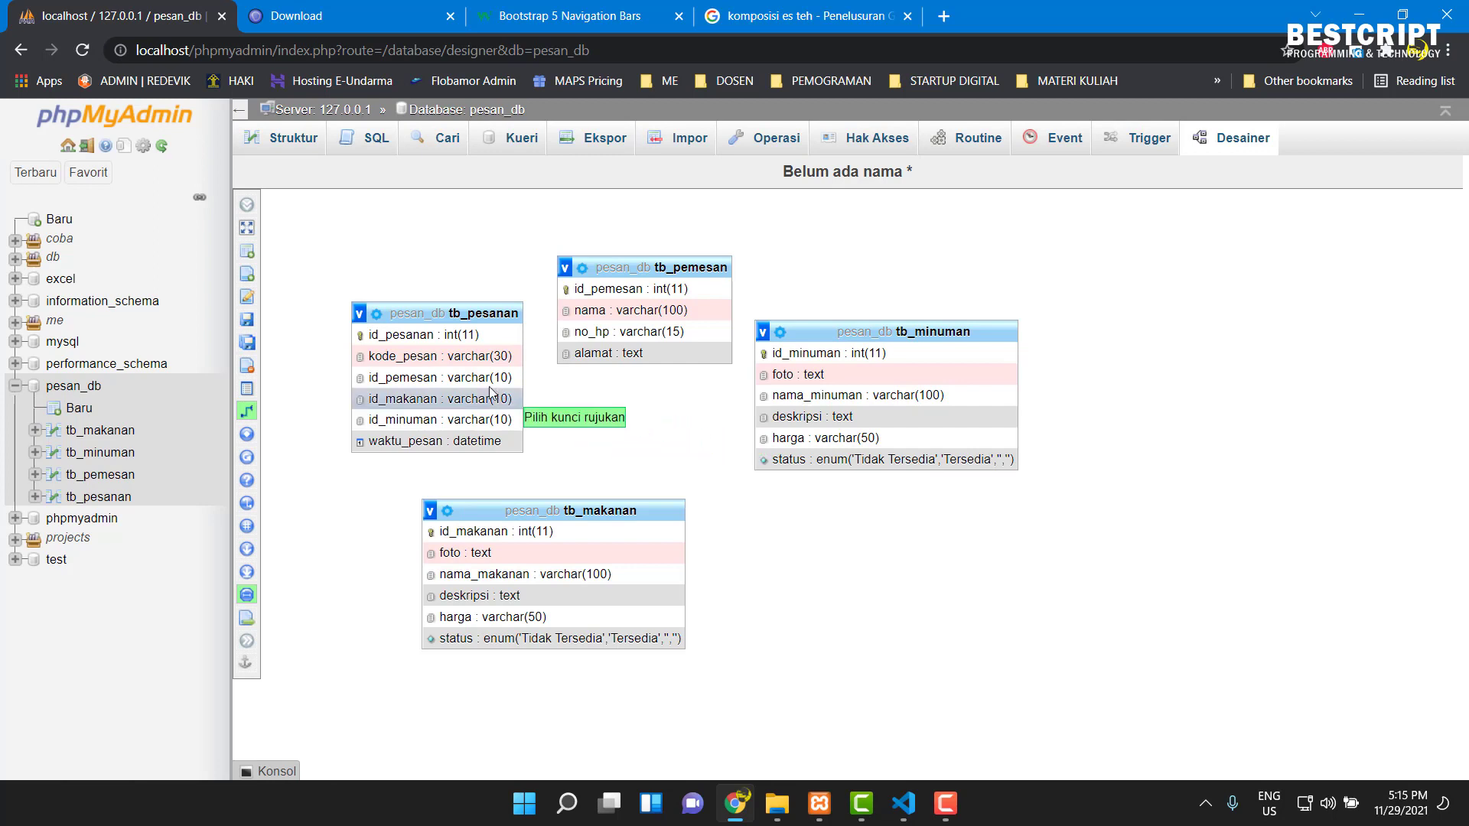
left_click(420, 378)
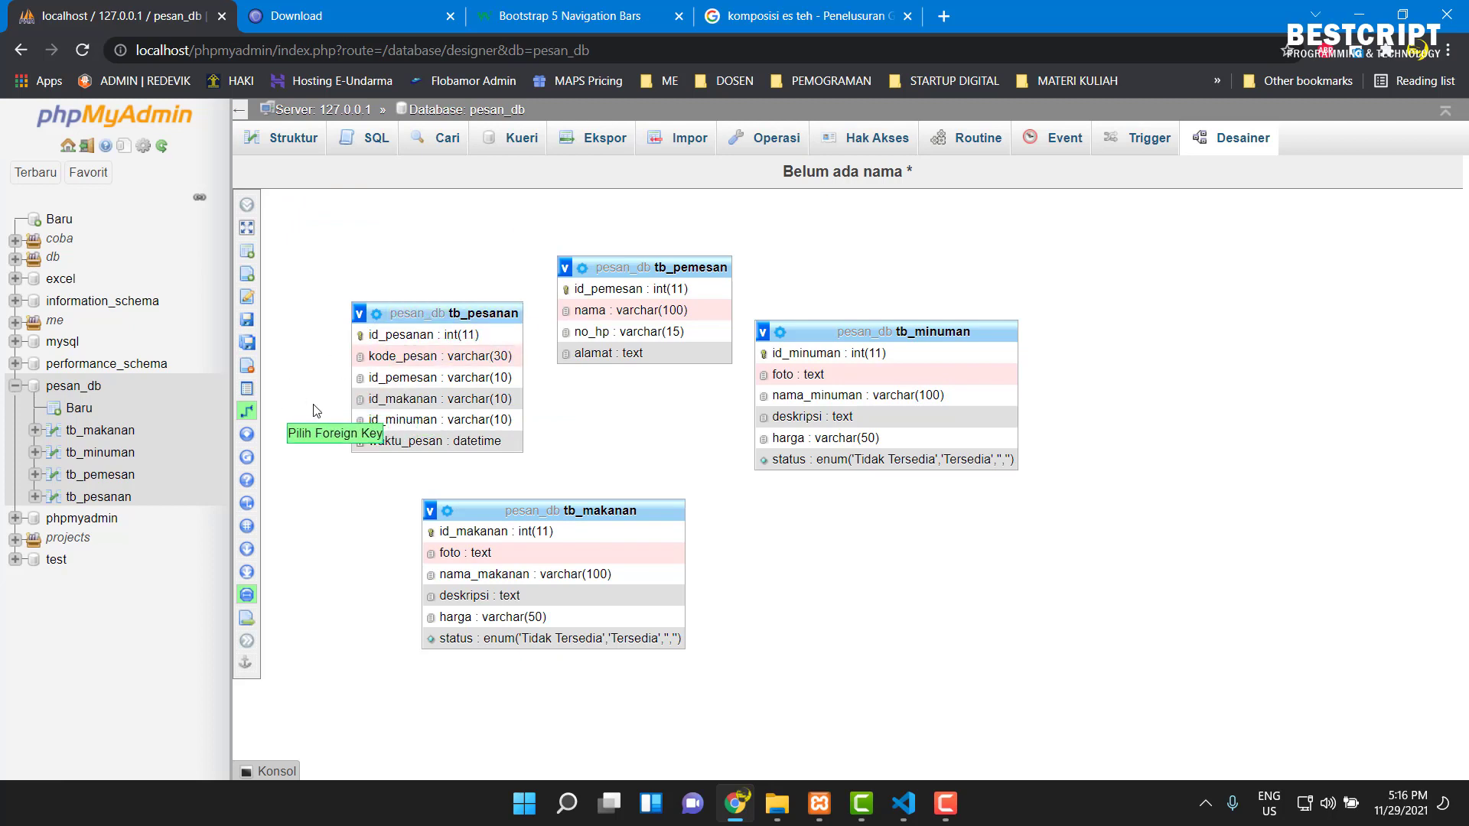
left_click(589, 291)
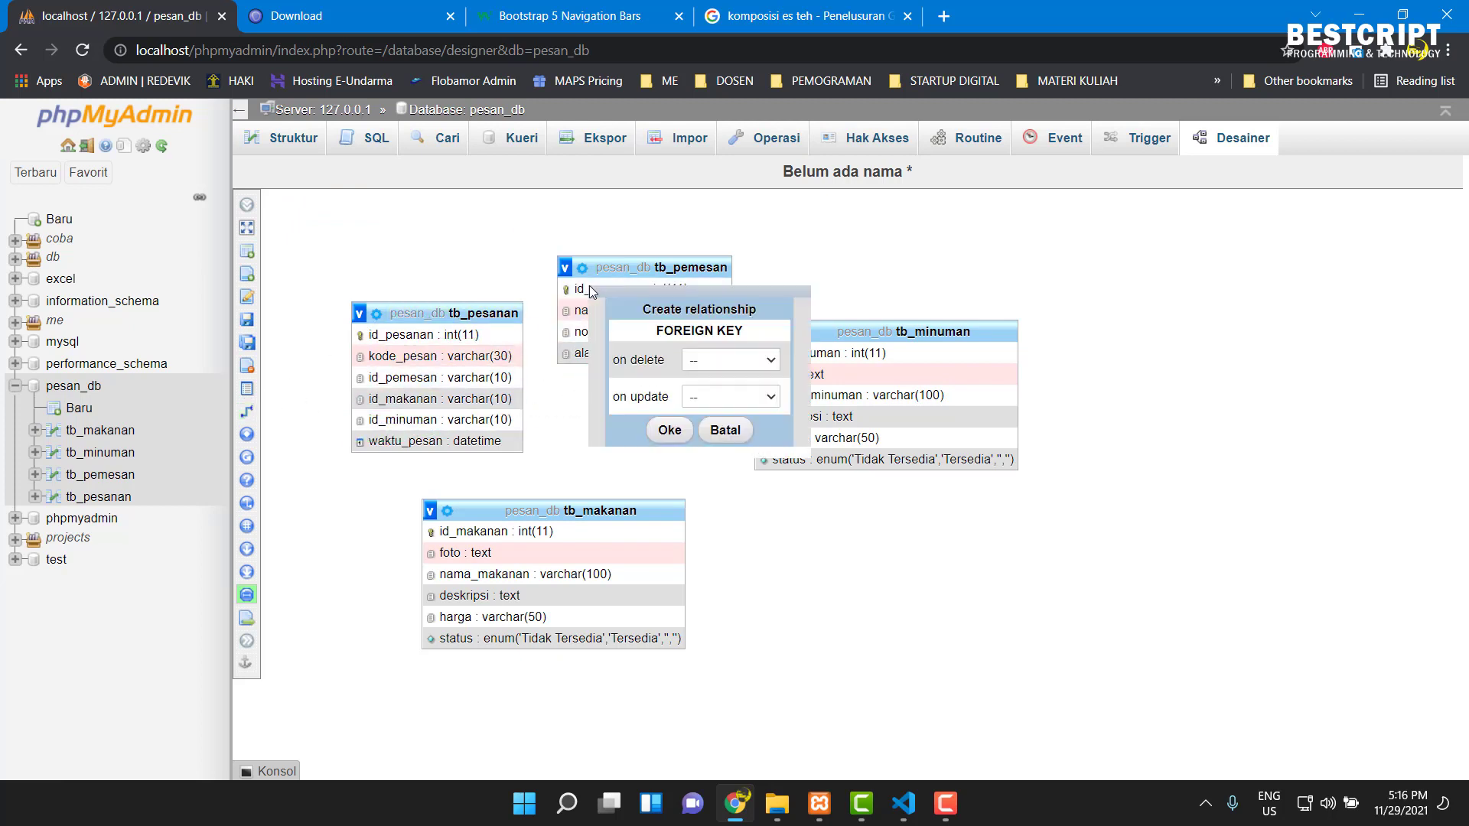
left_click(719, 426)
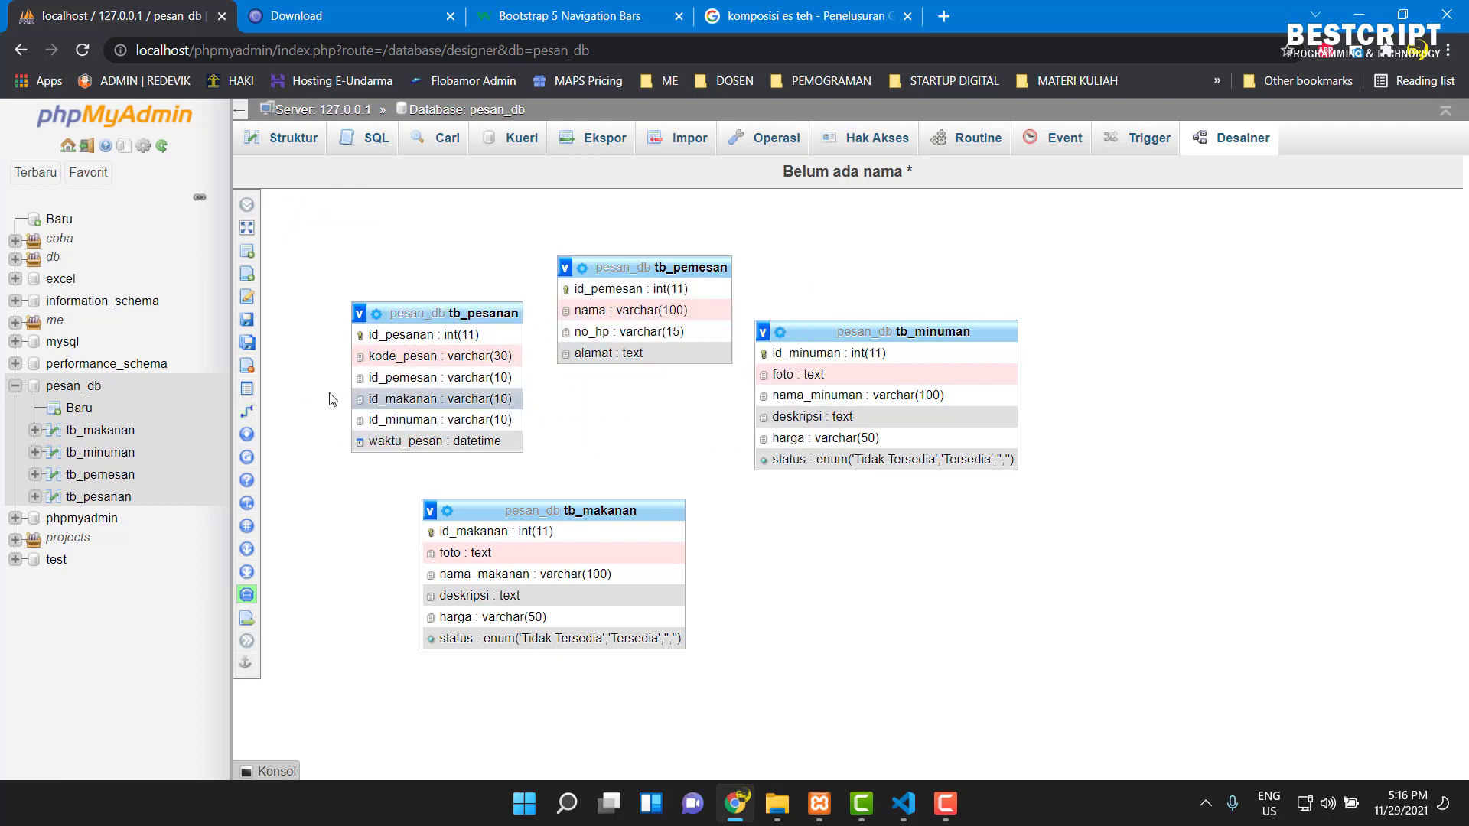
- Try to create a foreign key from id_pemesan in tb_pesanan to id_pemesan in tb_pemesan, with CASCADE on delete and update
left_click(293, 413)
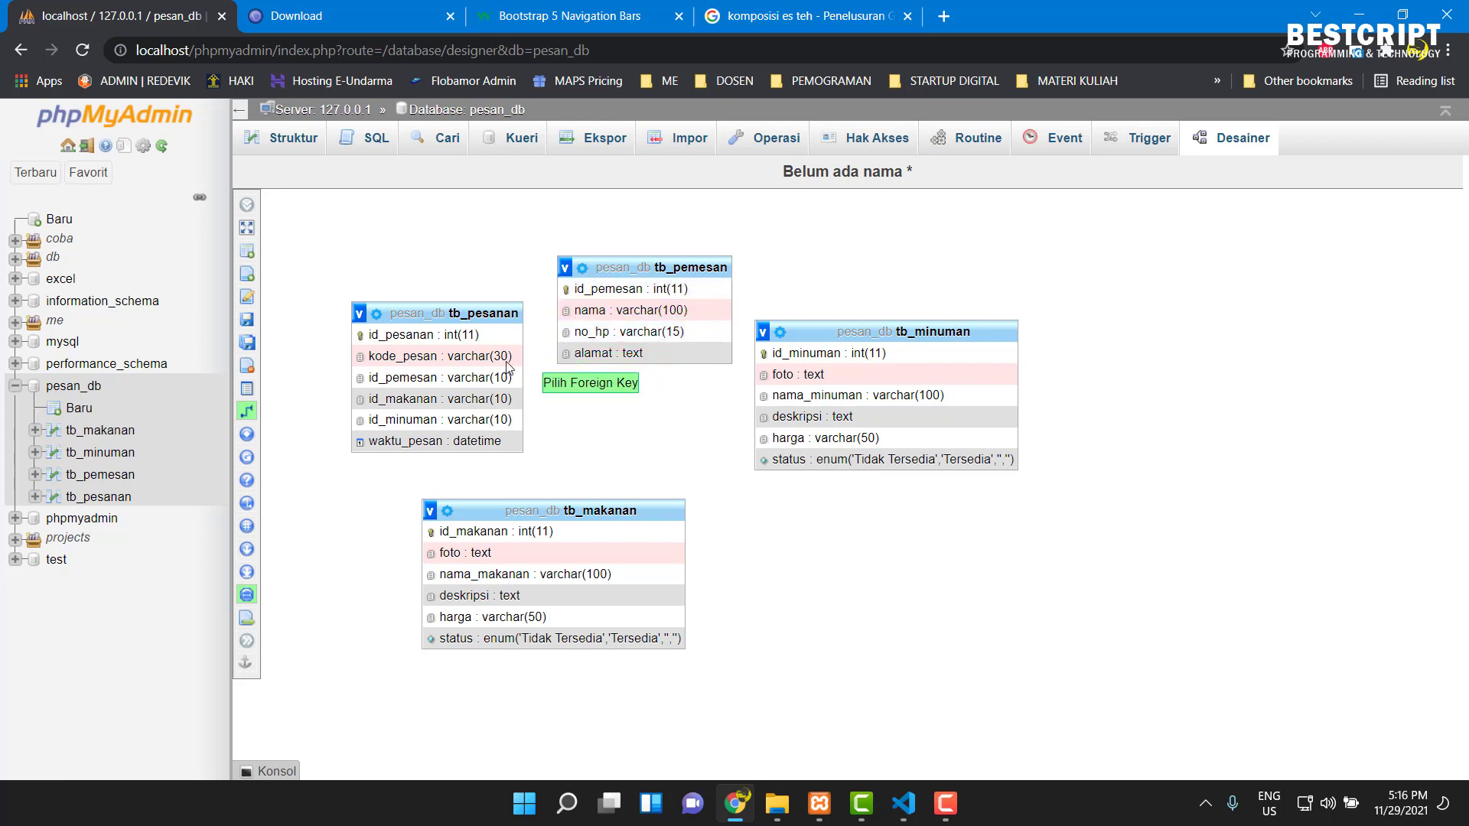
left_click(413, 380)
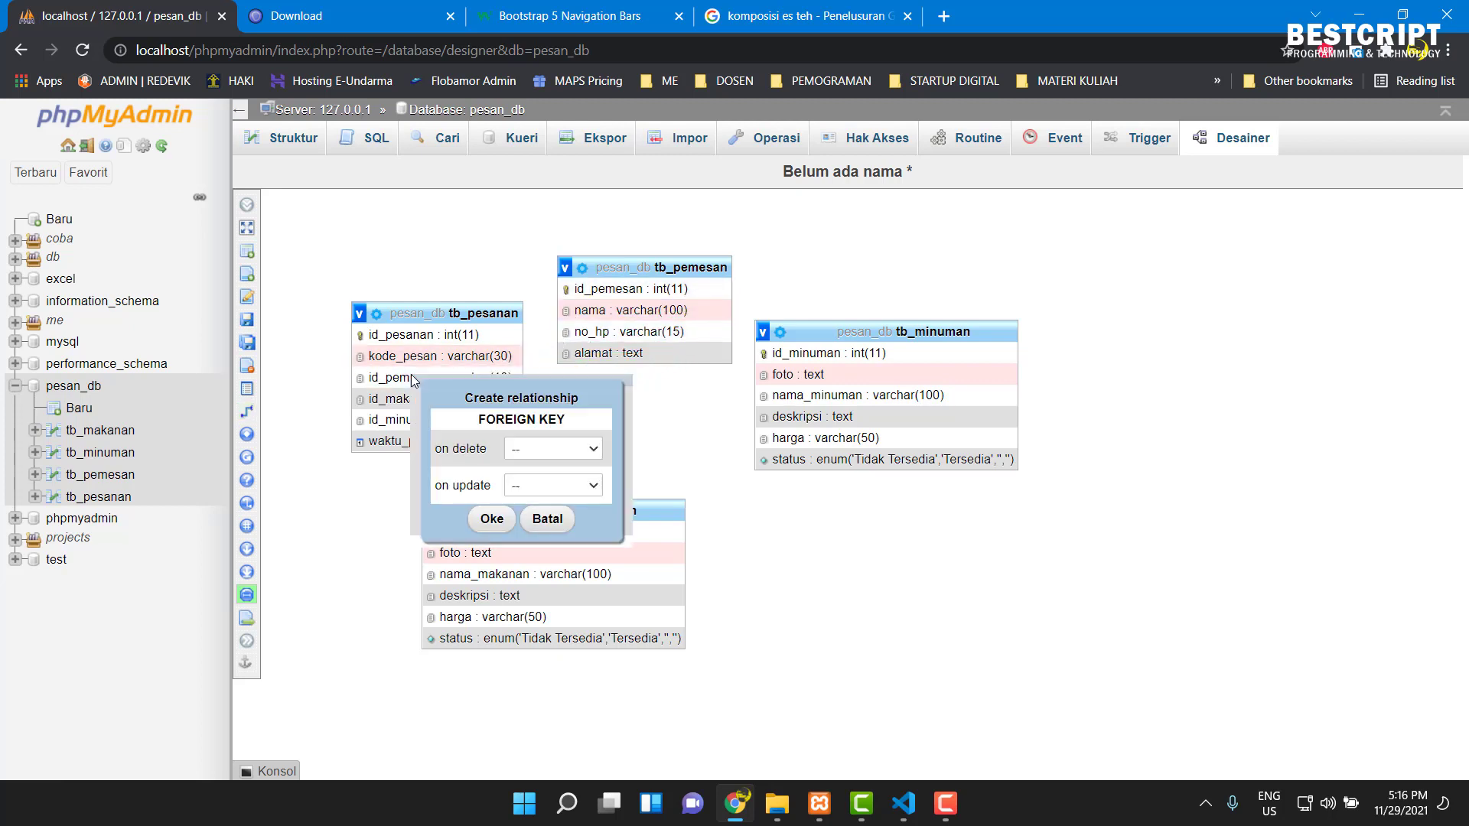
left_click(537, 450)
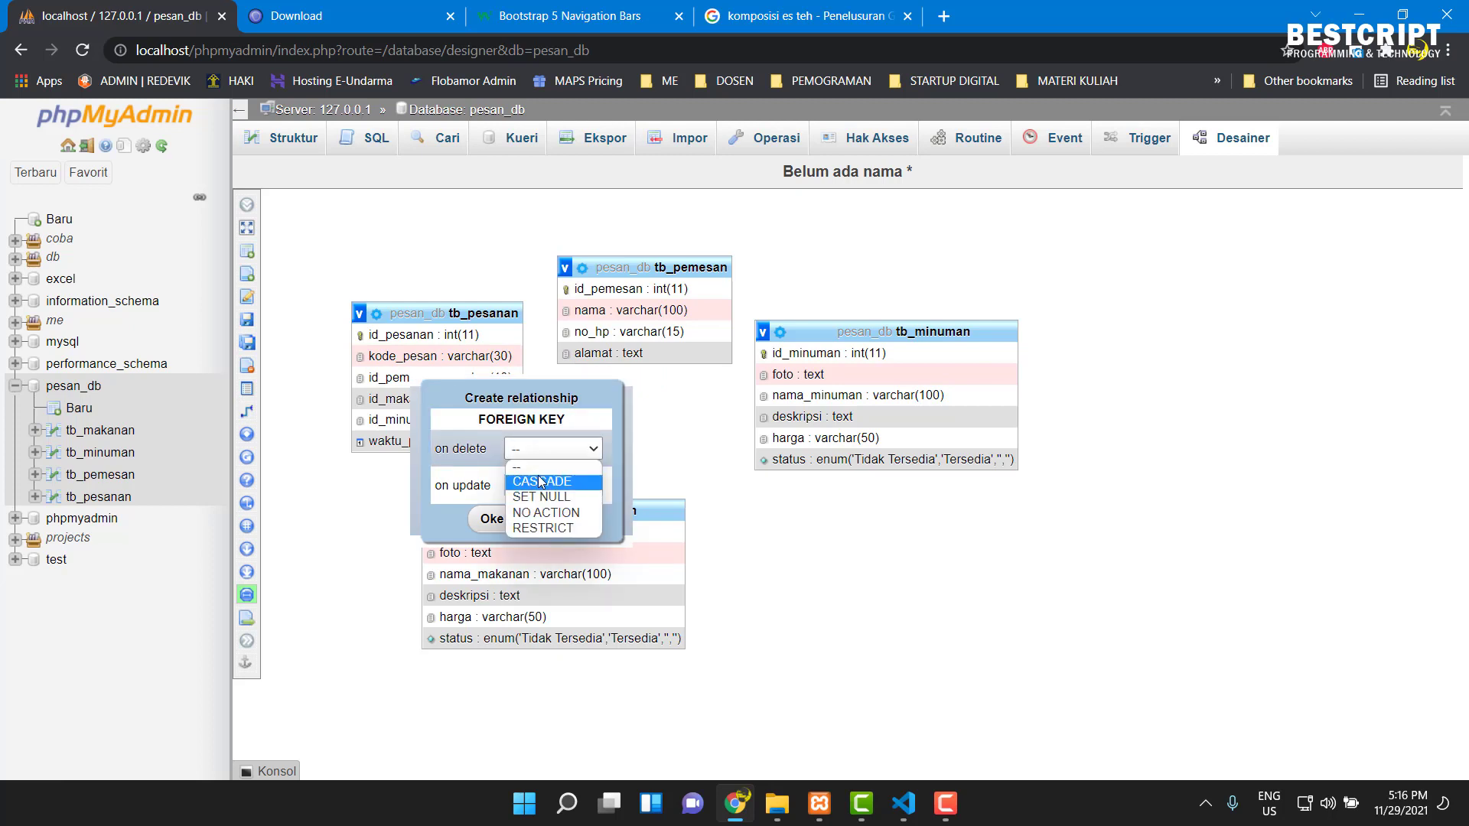
left_click(541, 482)
left_click(542, 482)
left_click(538, 518)
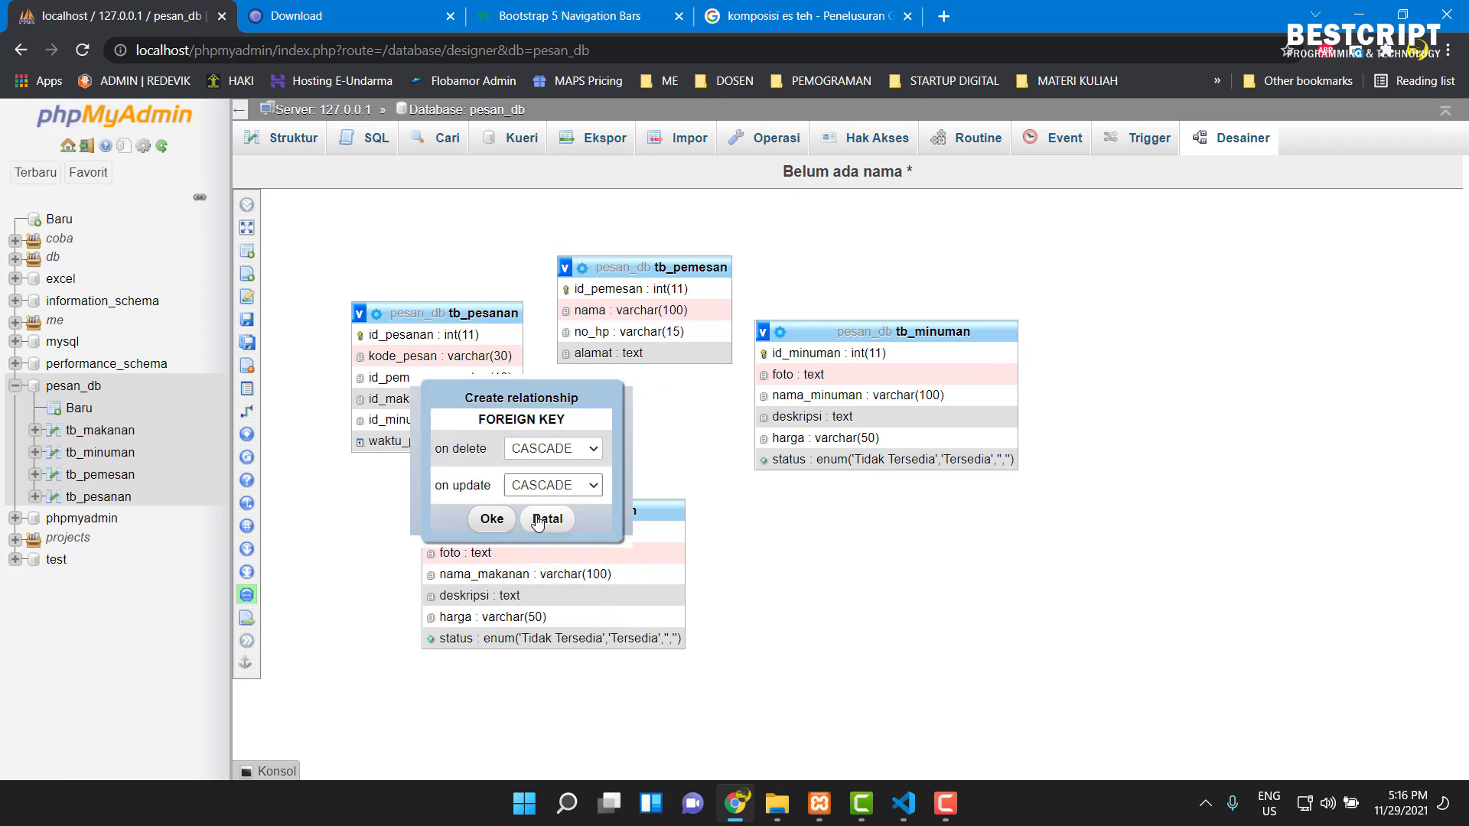
left_click(492, 520)
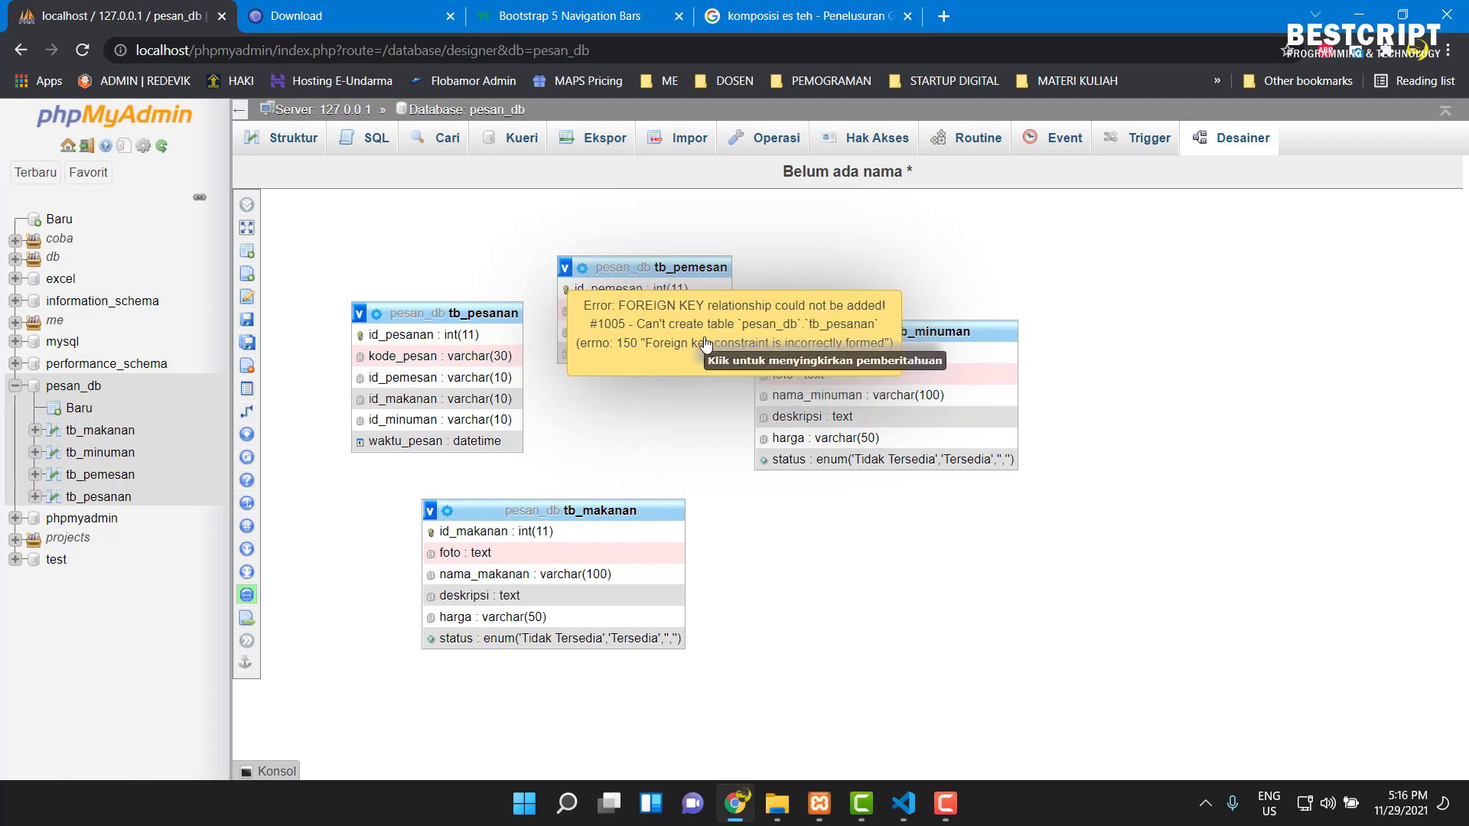
- Dismiss the foreign key error notice and shift the tb_pesanan table slightly further from tb_pemesan on the designer canvas
left_click_drag(470, 306, 425, 298)
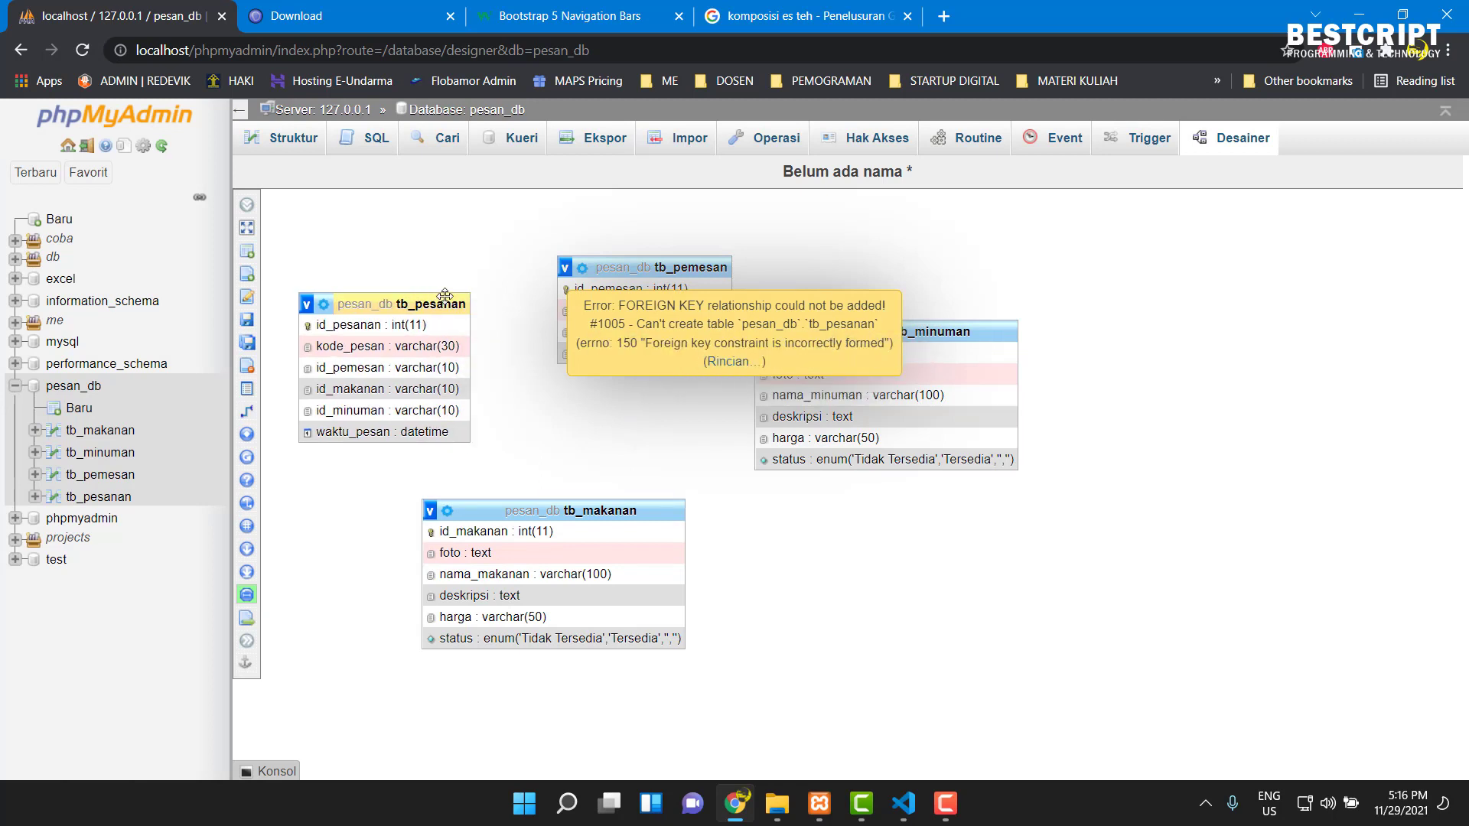
left_click(674, 366)
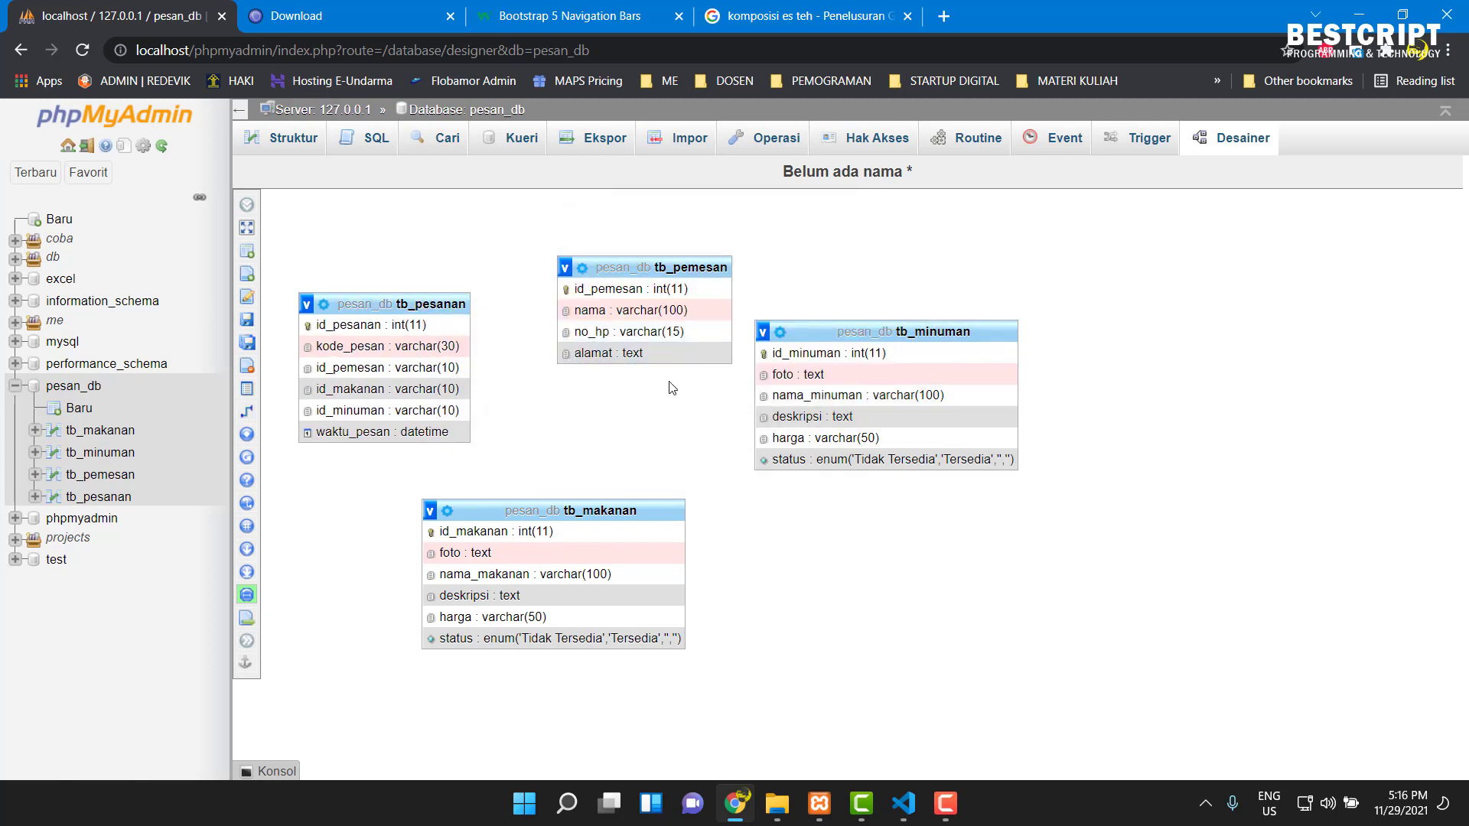
left_click_drag(406, 304, 444, 294)
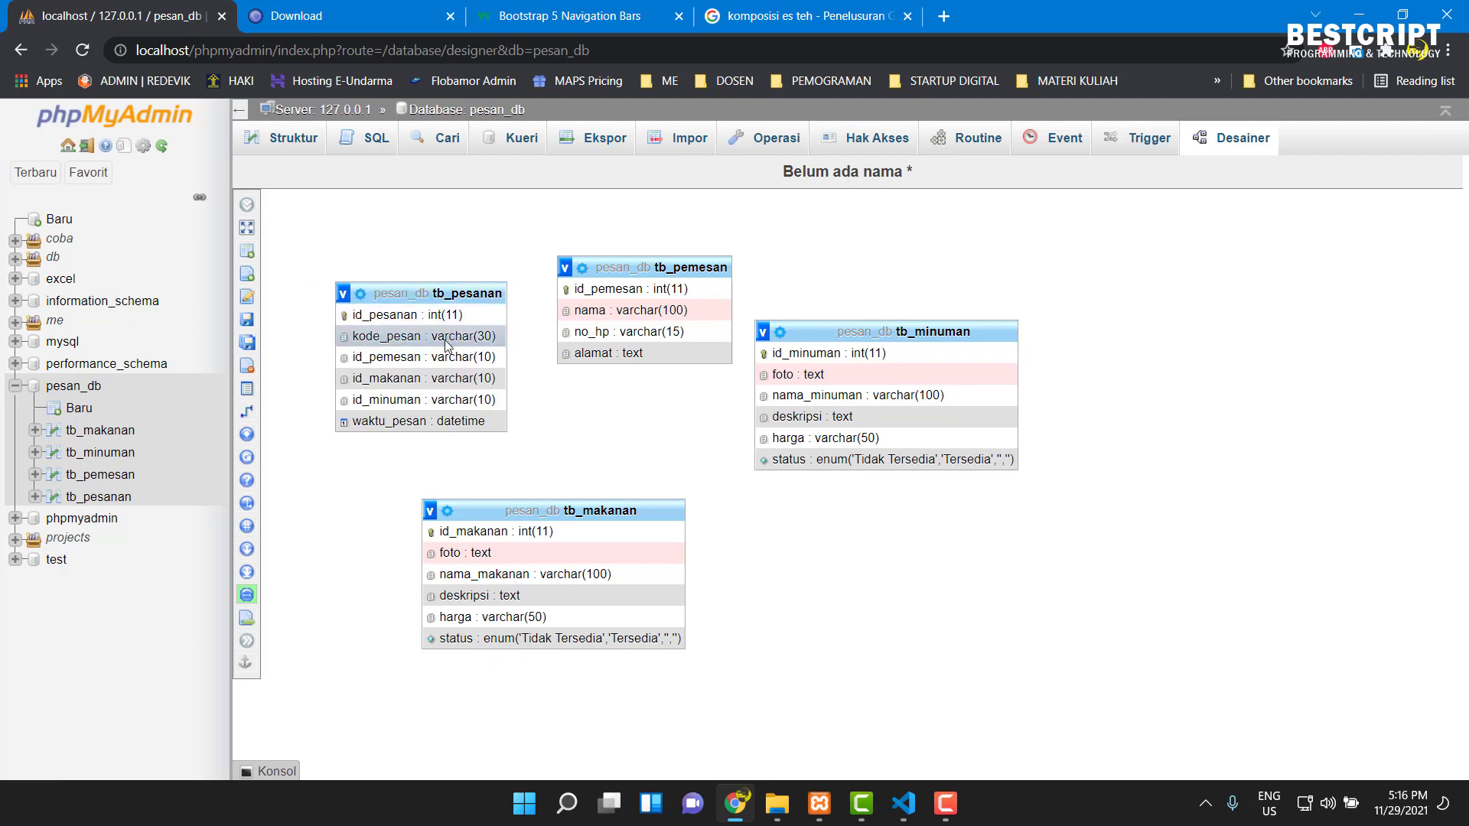
- Save the designer page under the name Relasi
mouse_move(304, 260)
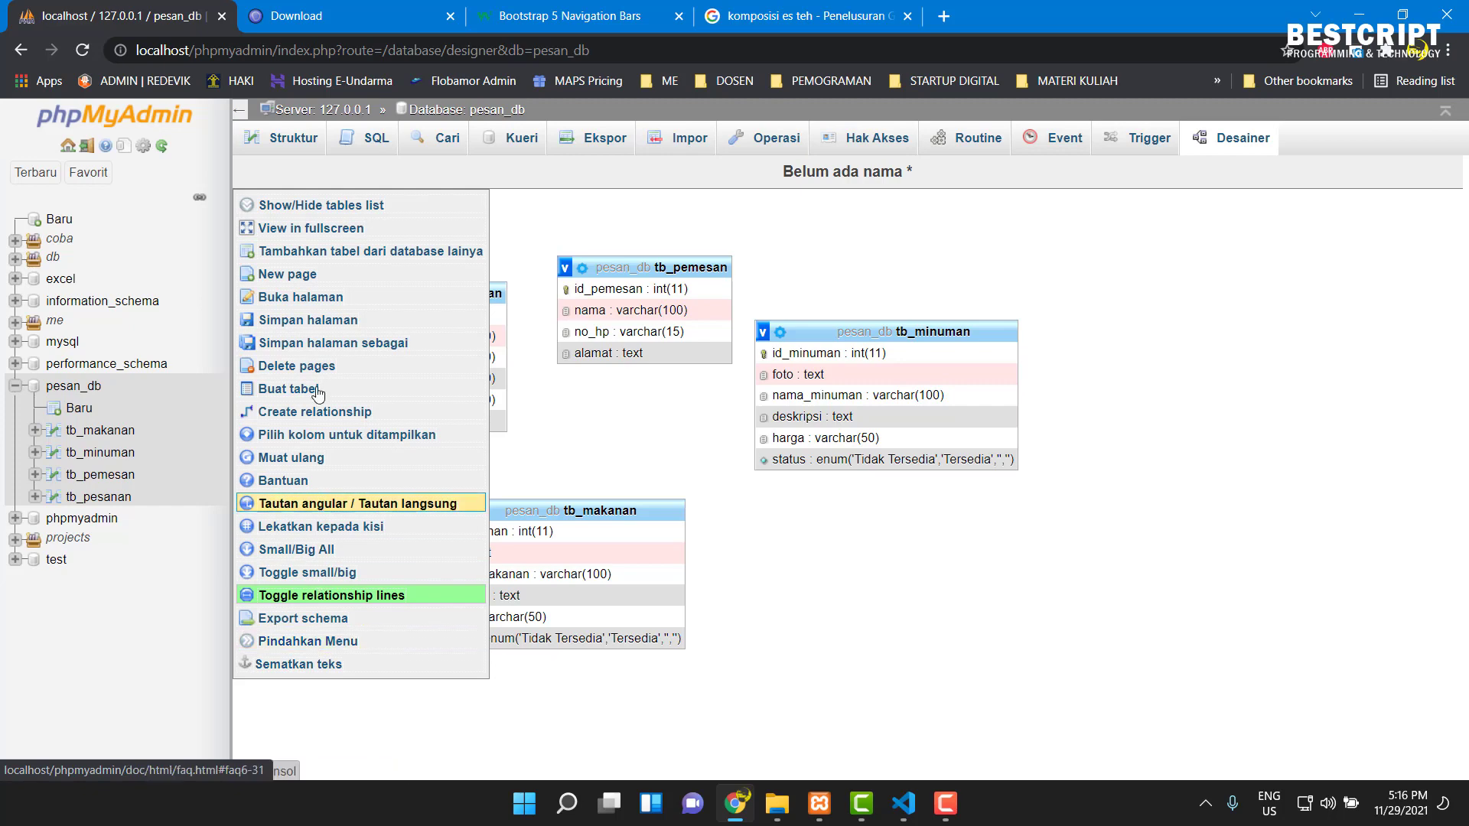
left_click(307, 321)
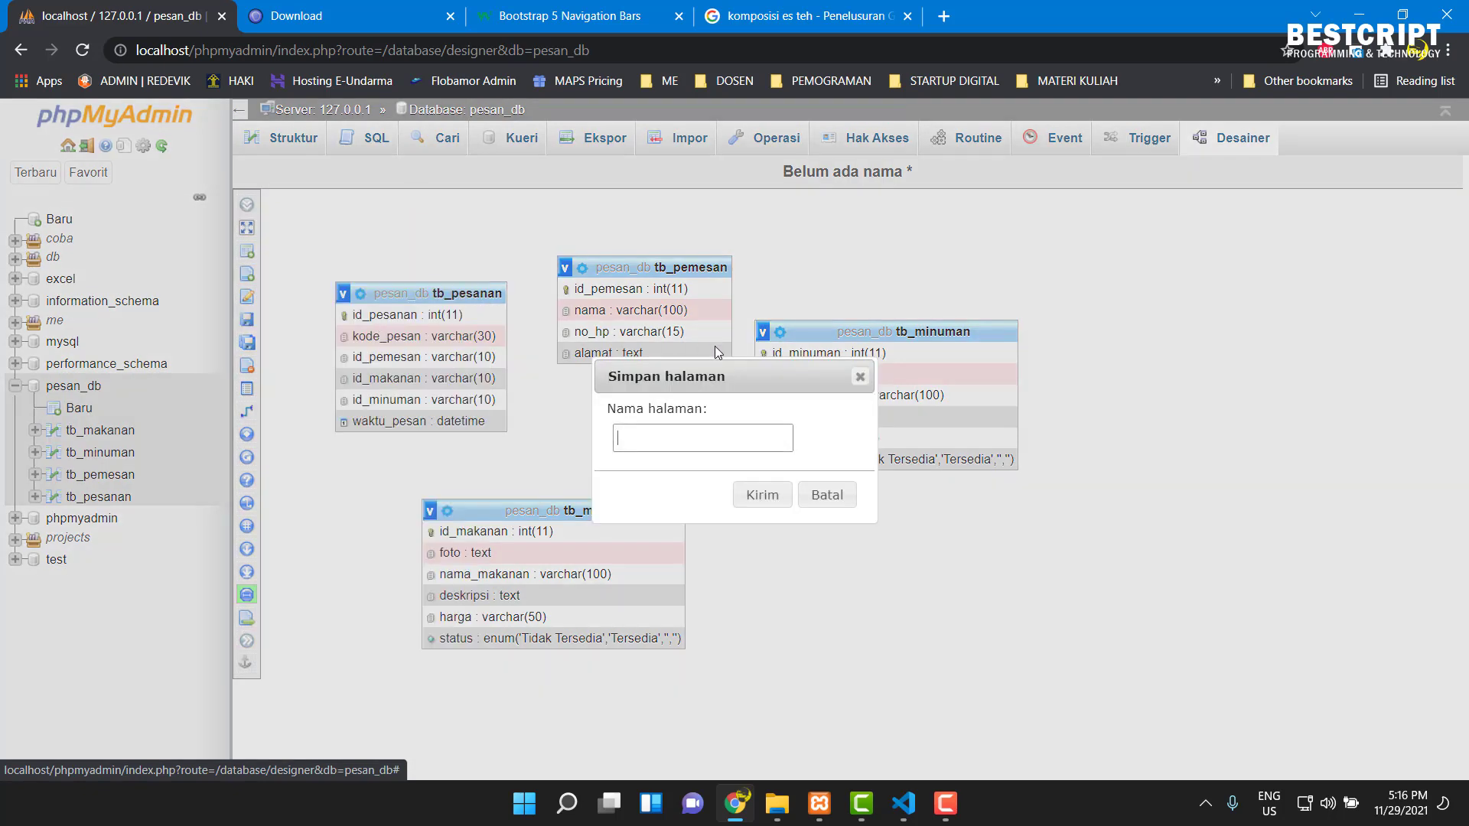
type("Relasi")
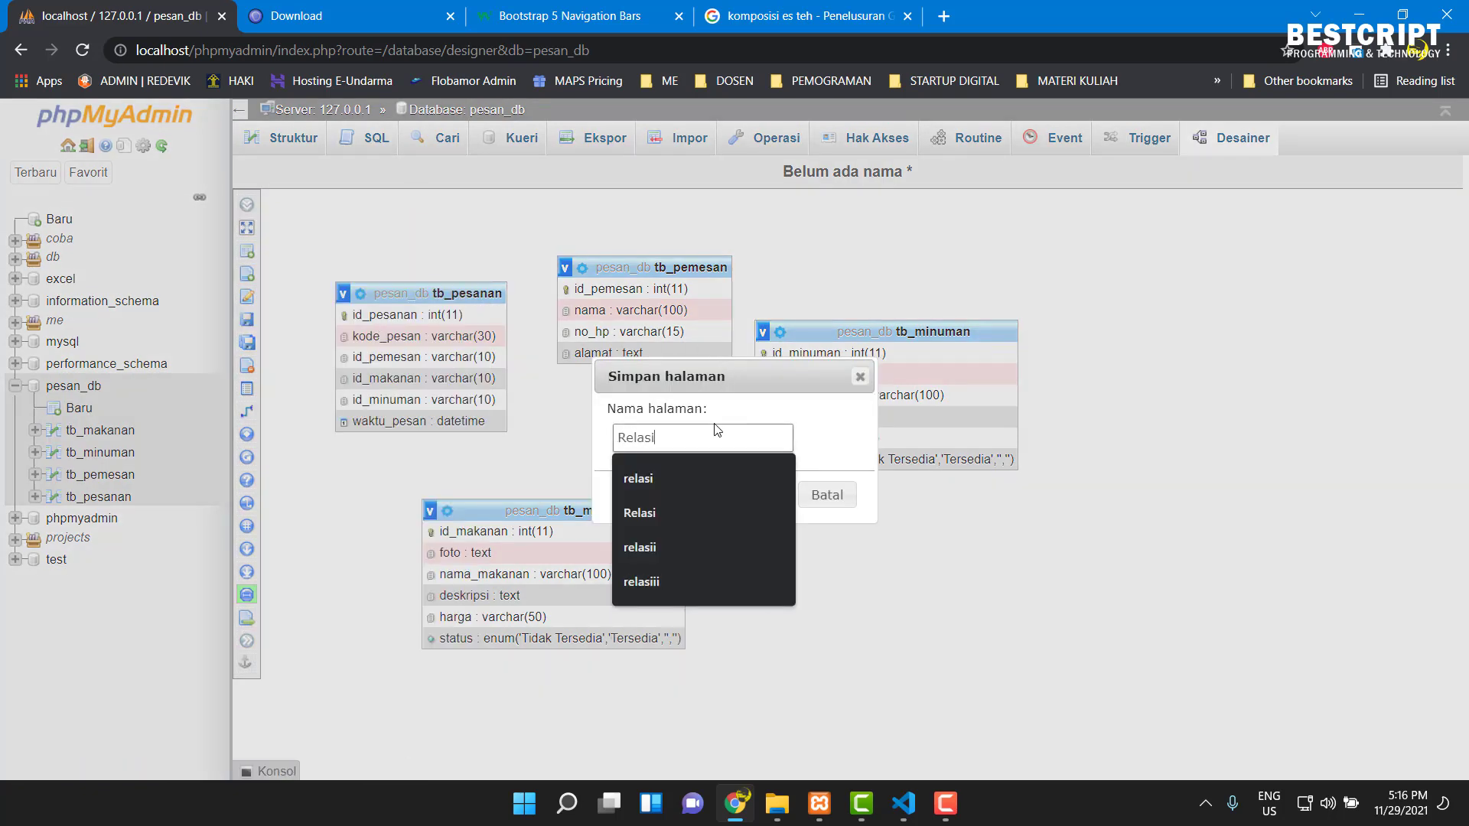
left_click(840, 445)
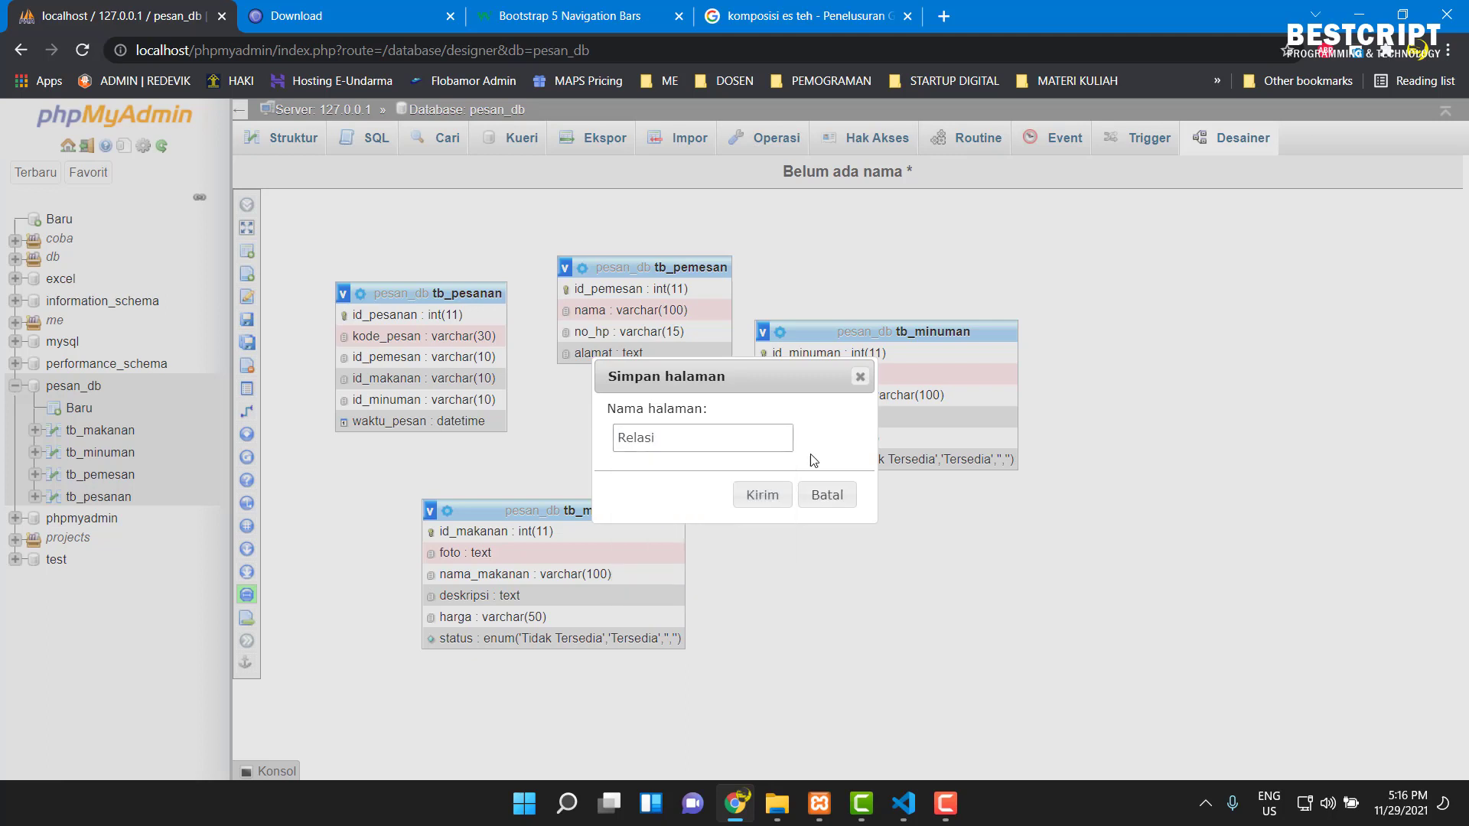
left_click(762, 495)
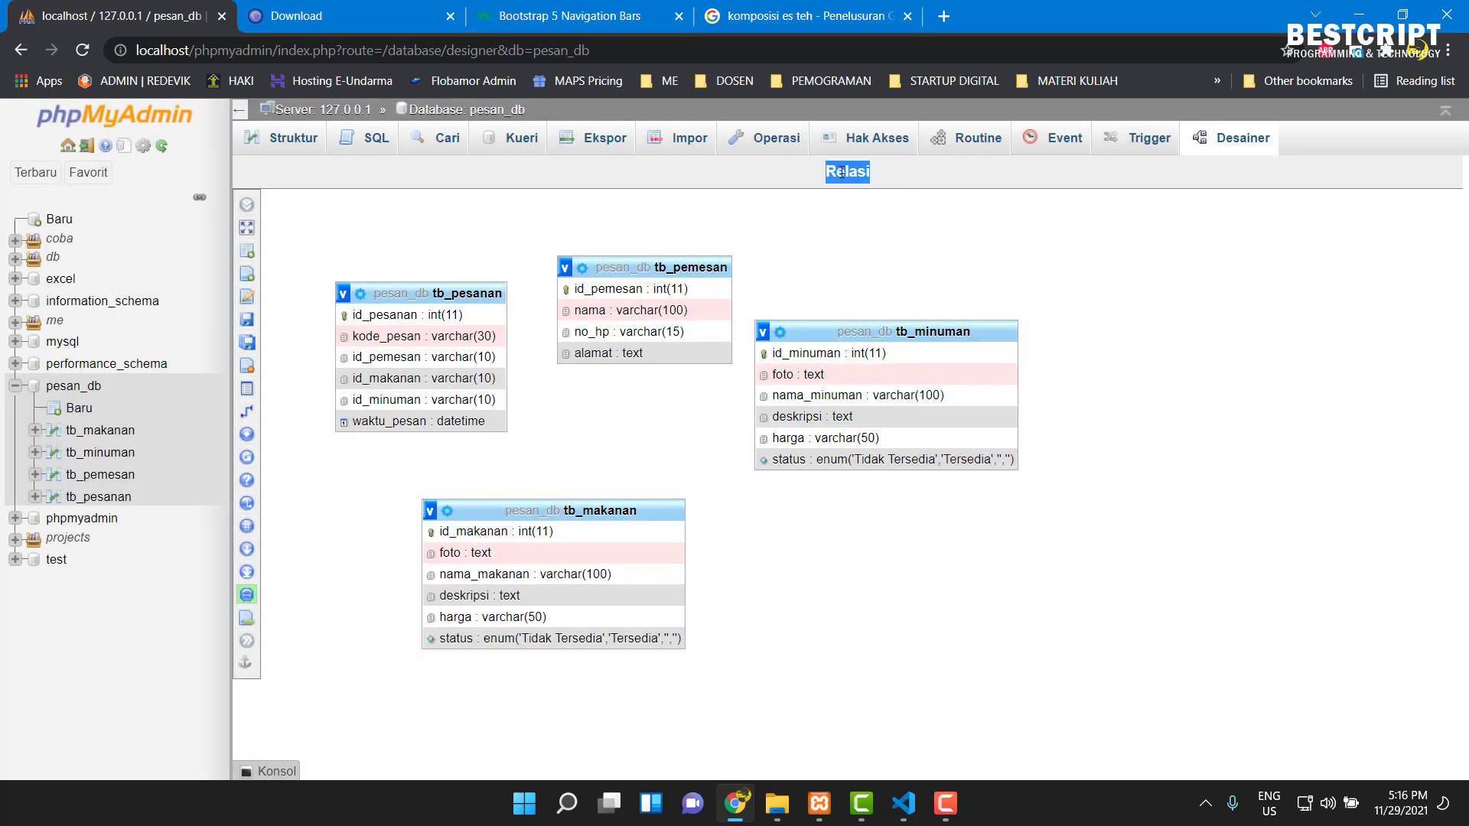
- Check the column types in the structure of the tb_pesanan table
left_click(99, 499)
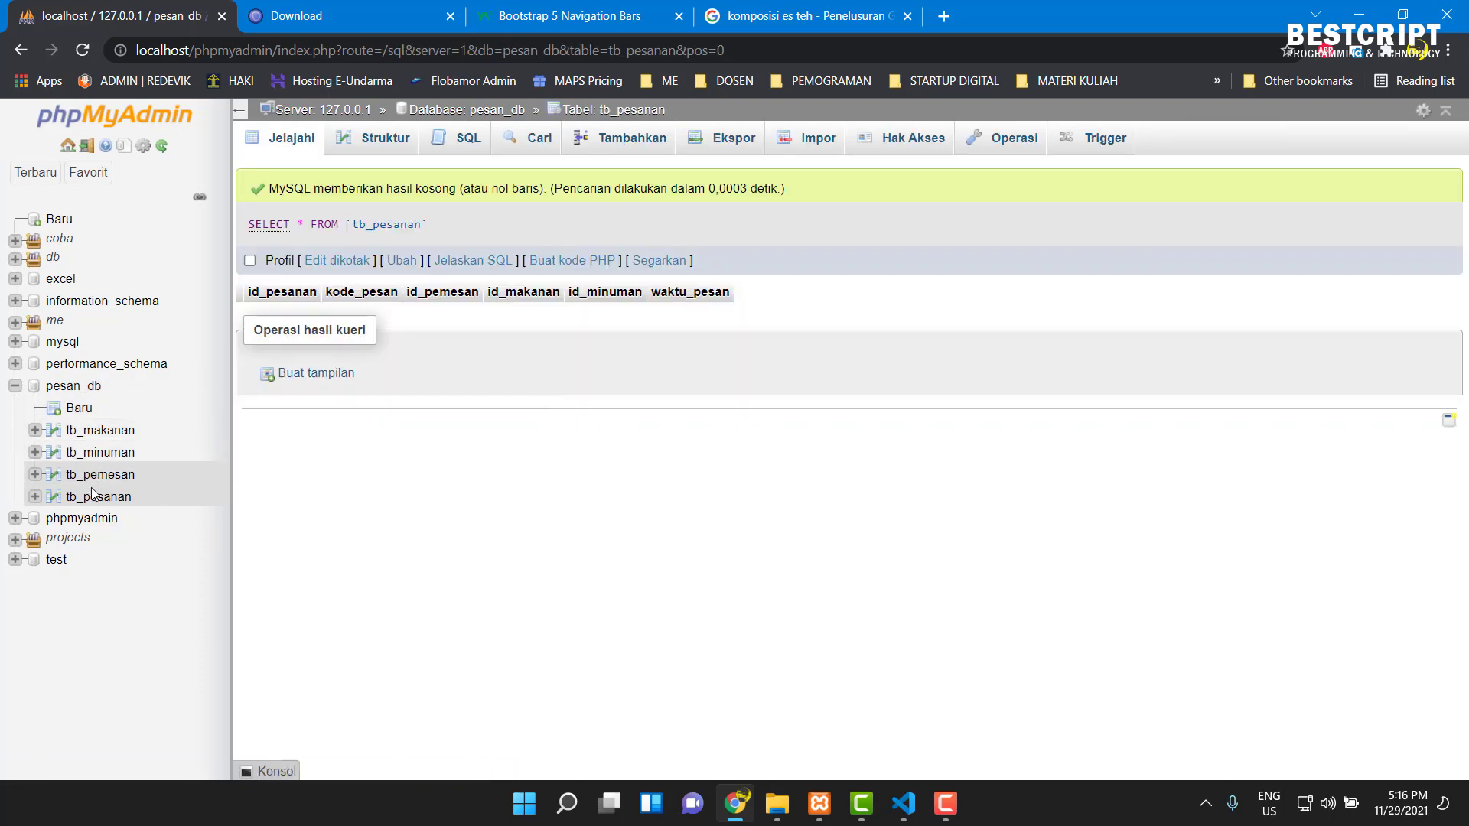
key("ctrl+plus")
key("ctrl+plus")
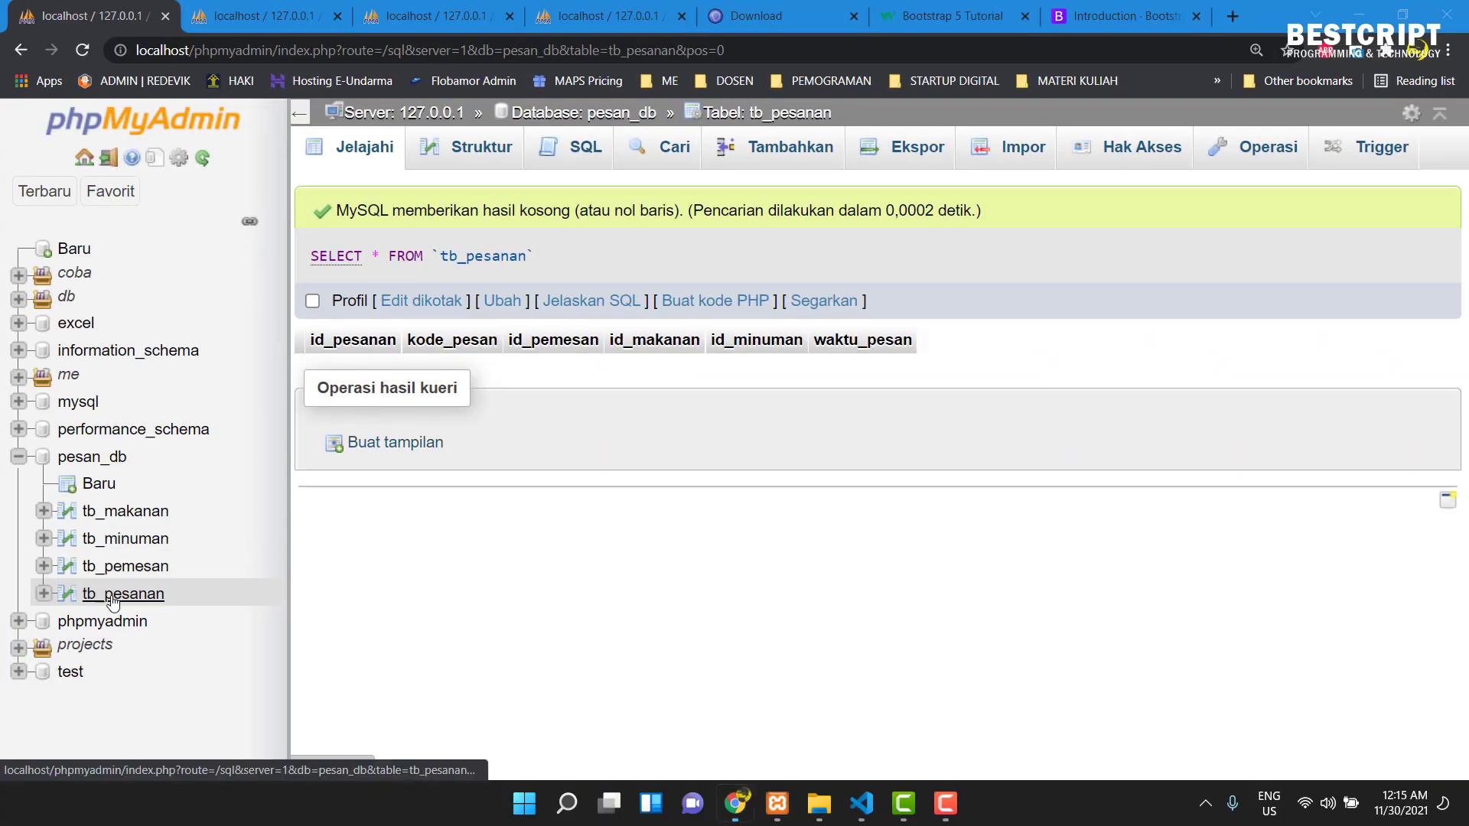
left_click(113, 600)
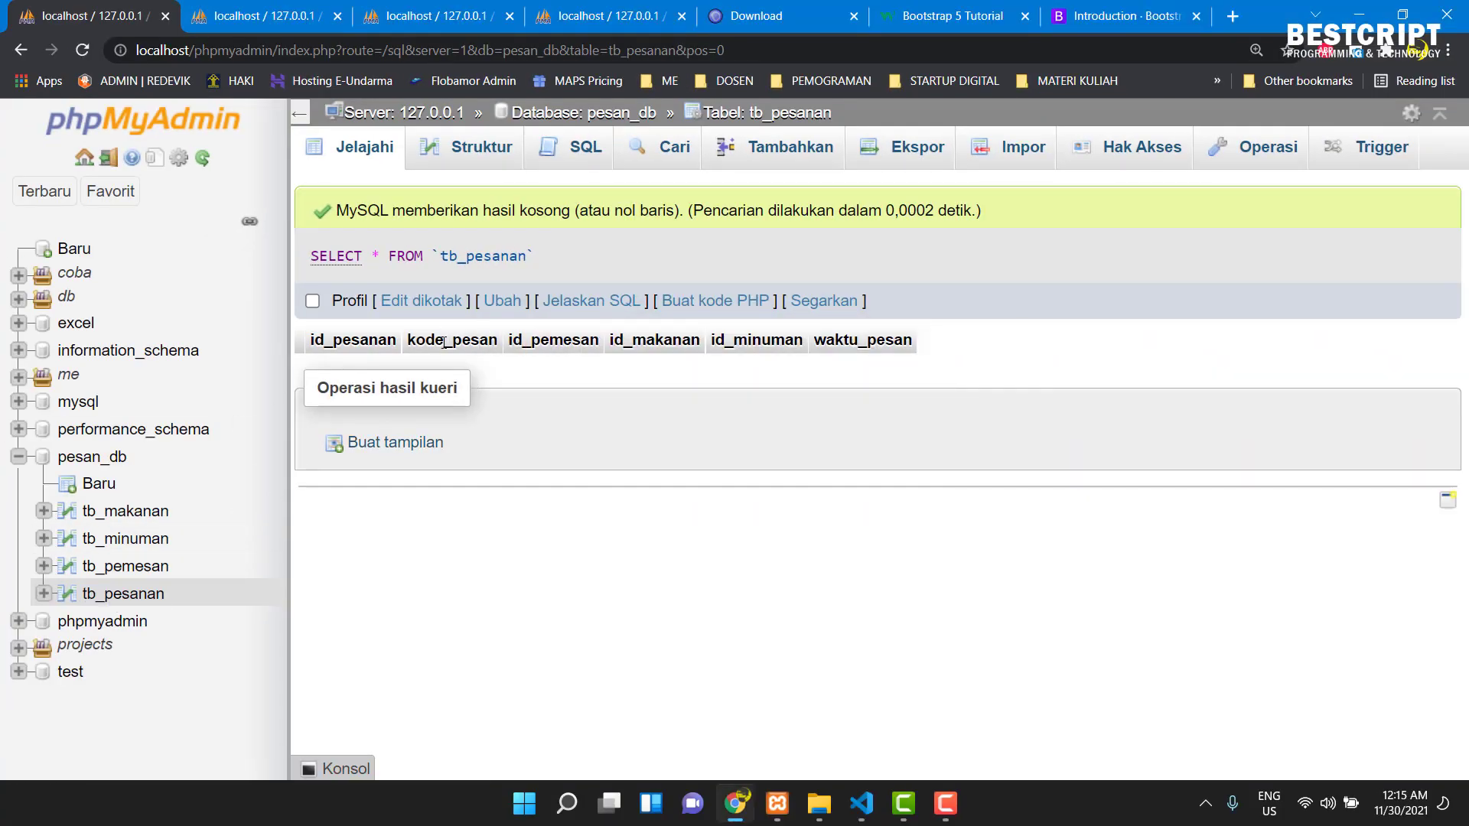
left_click(434, 155)
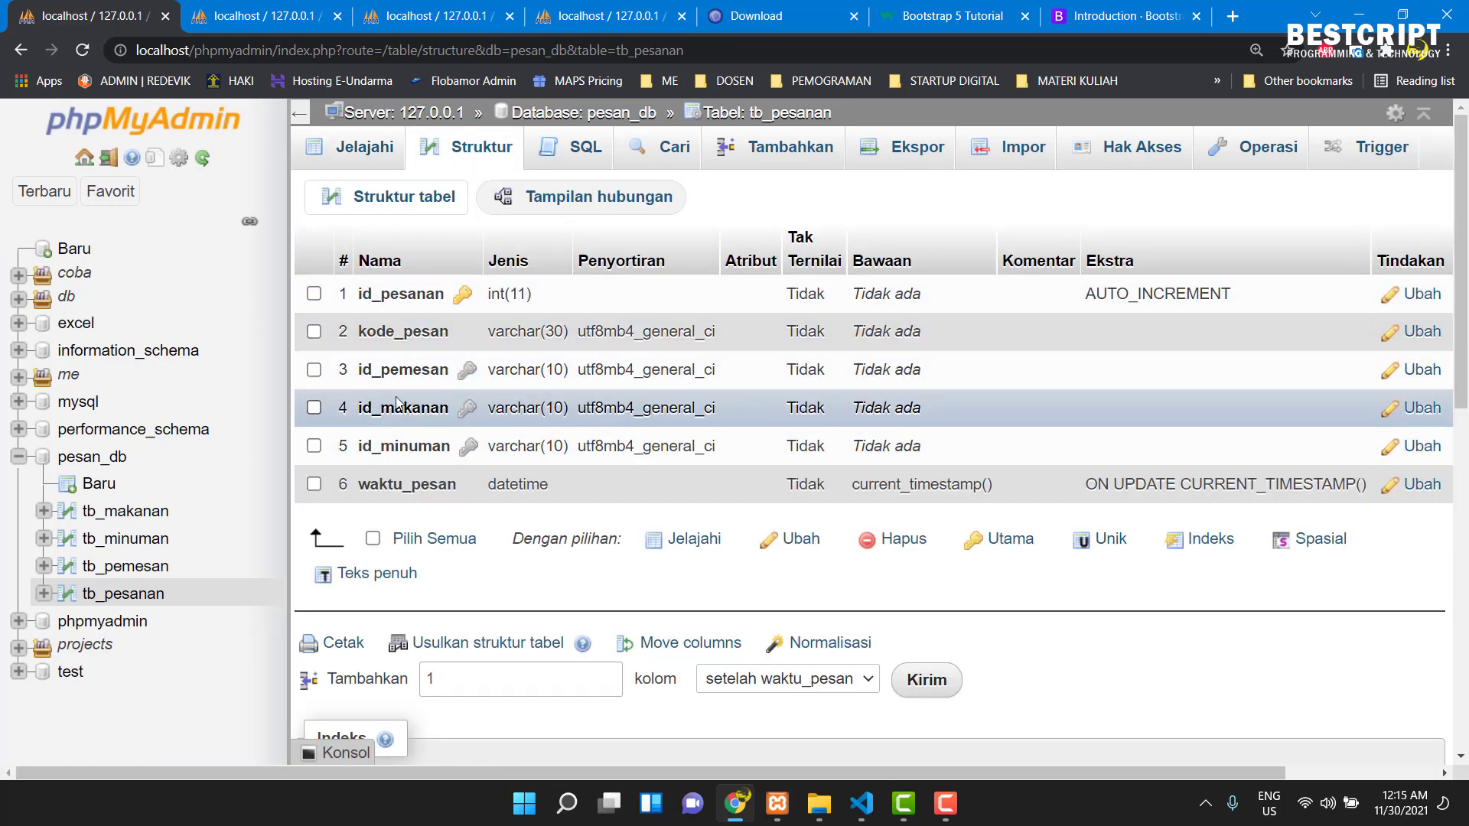
- Compare the id column types in the structures of tb_pemesan, tb_minuman and tb_makanan
left_click(136, 568)
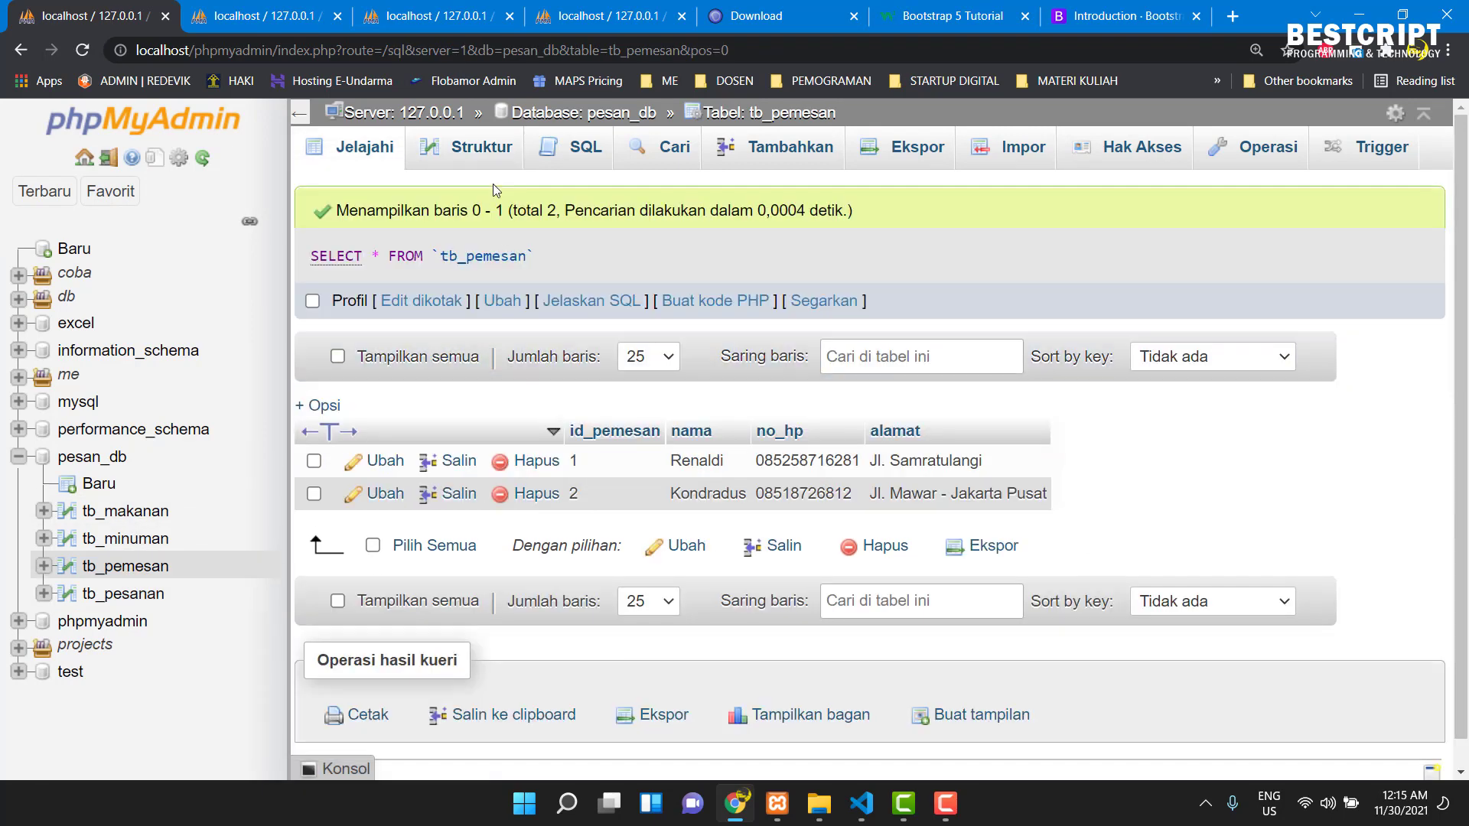
left_click(498, 153)
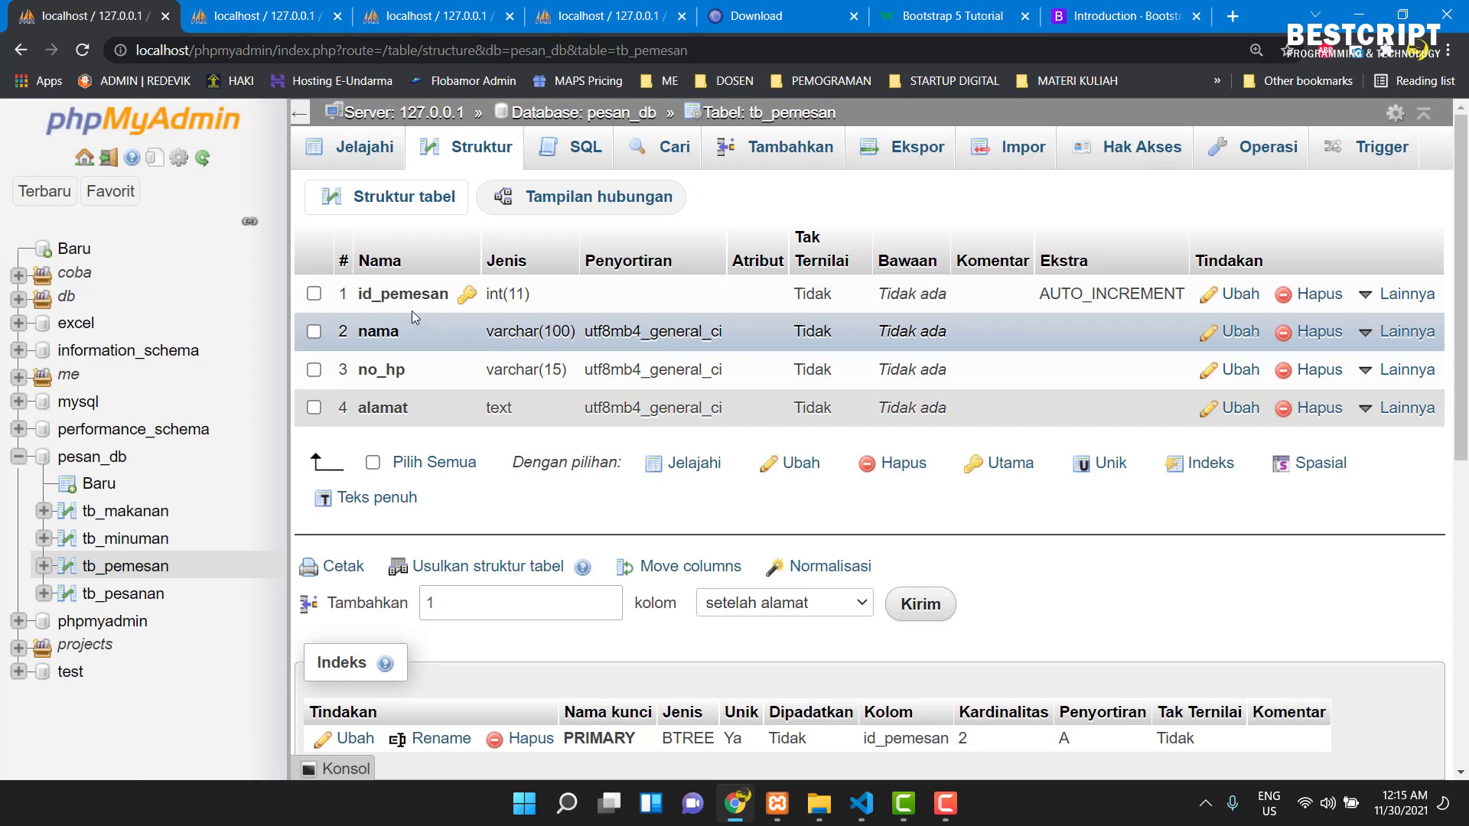
left_click(127, 541)
left_click(494, 158)
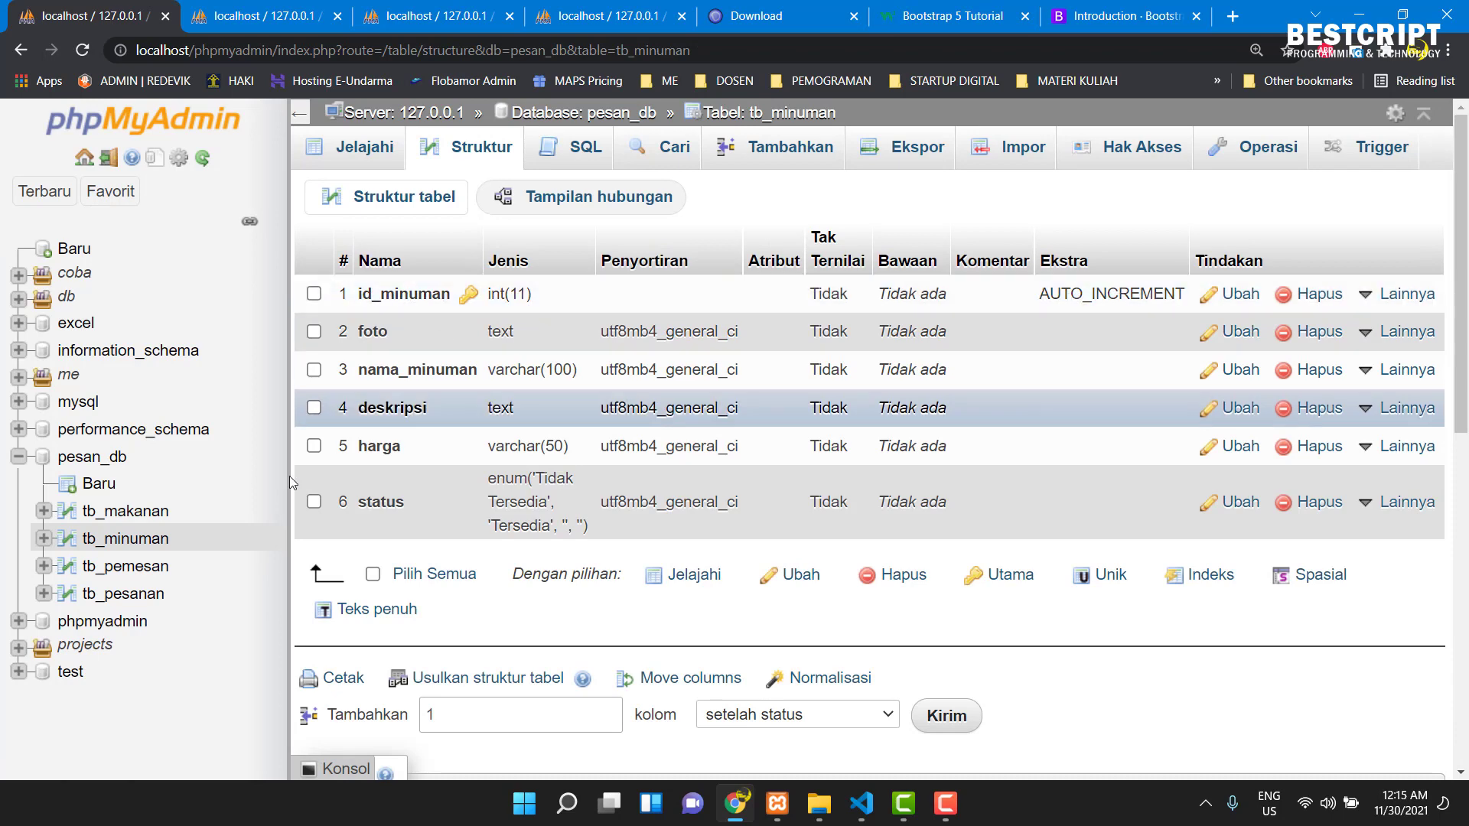
left_click(124, 511)
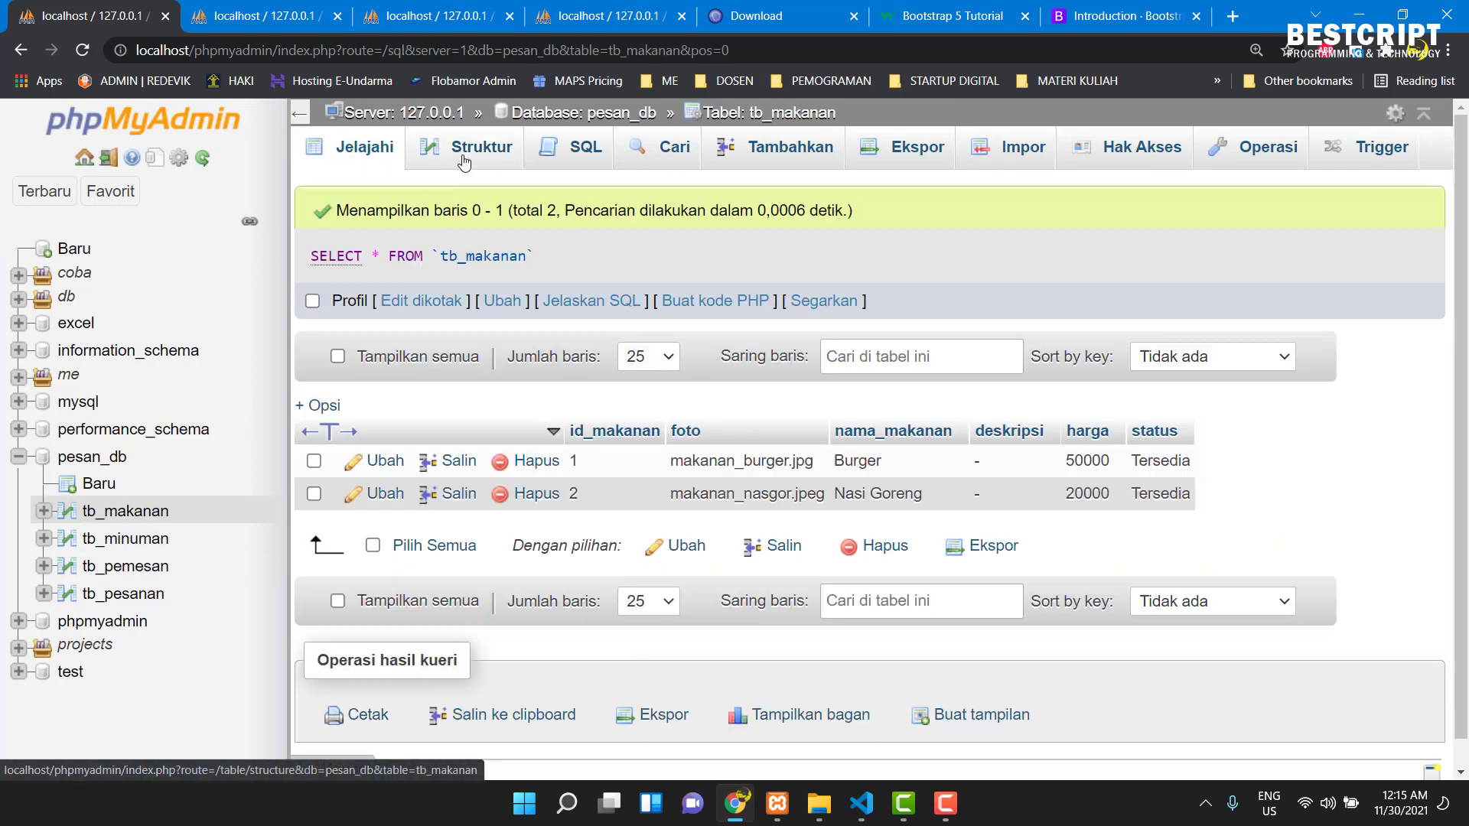
left_click(468, 156)
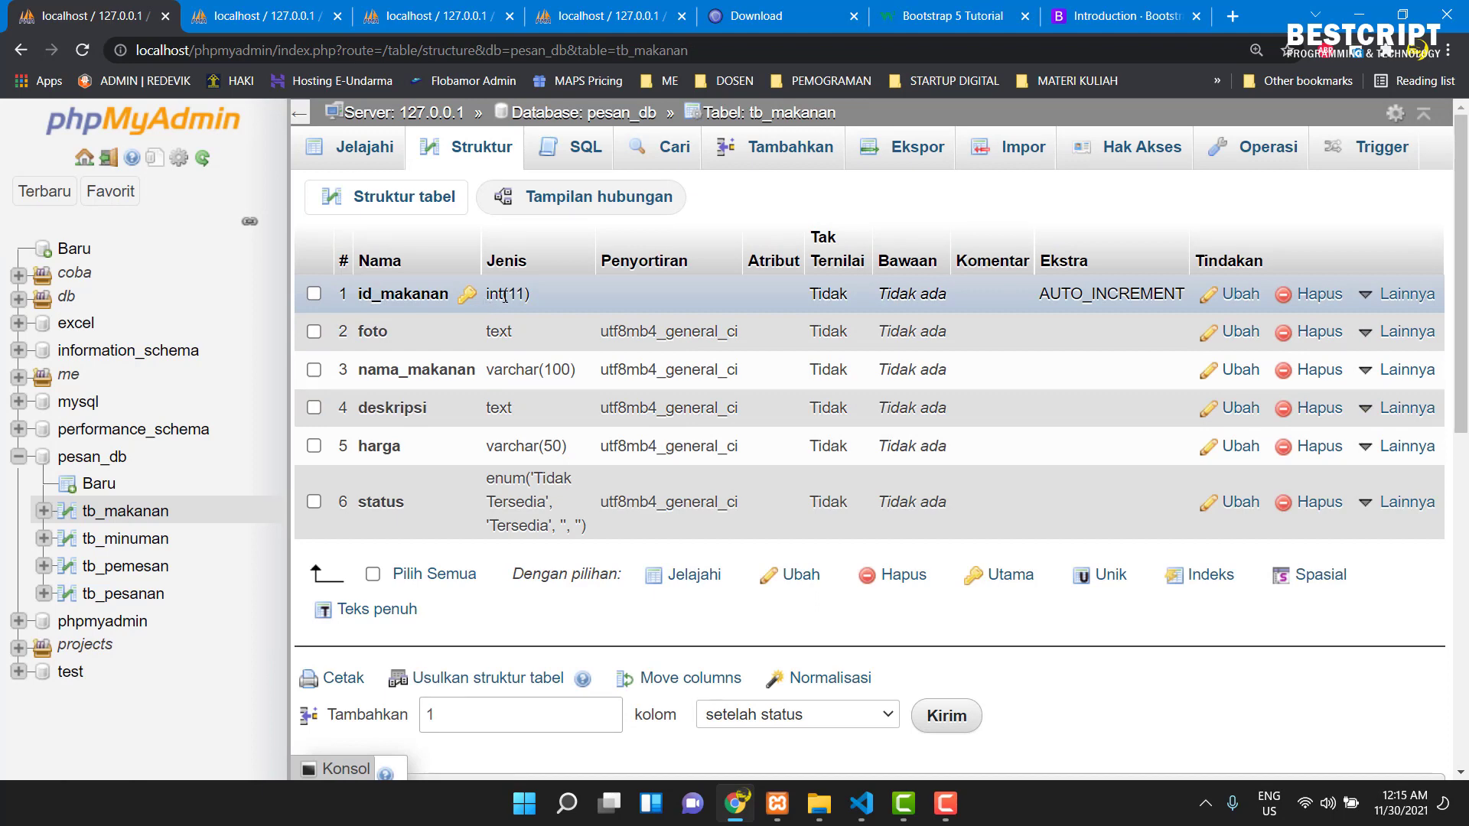
- Return to the structure of the tb_pesanan table
left_click(130, 596)
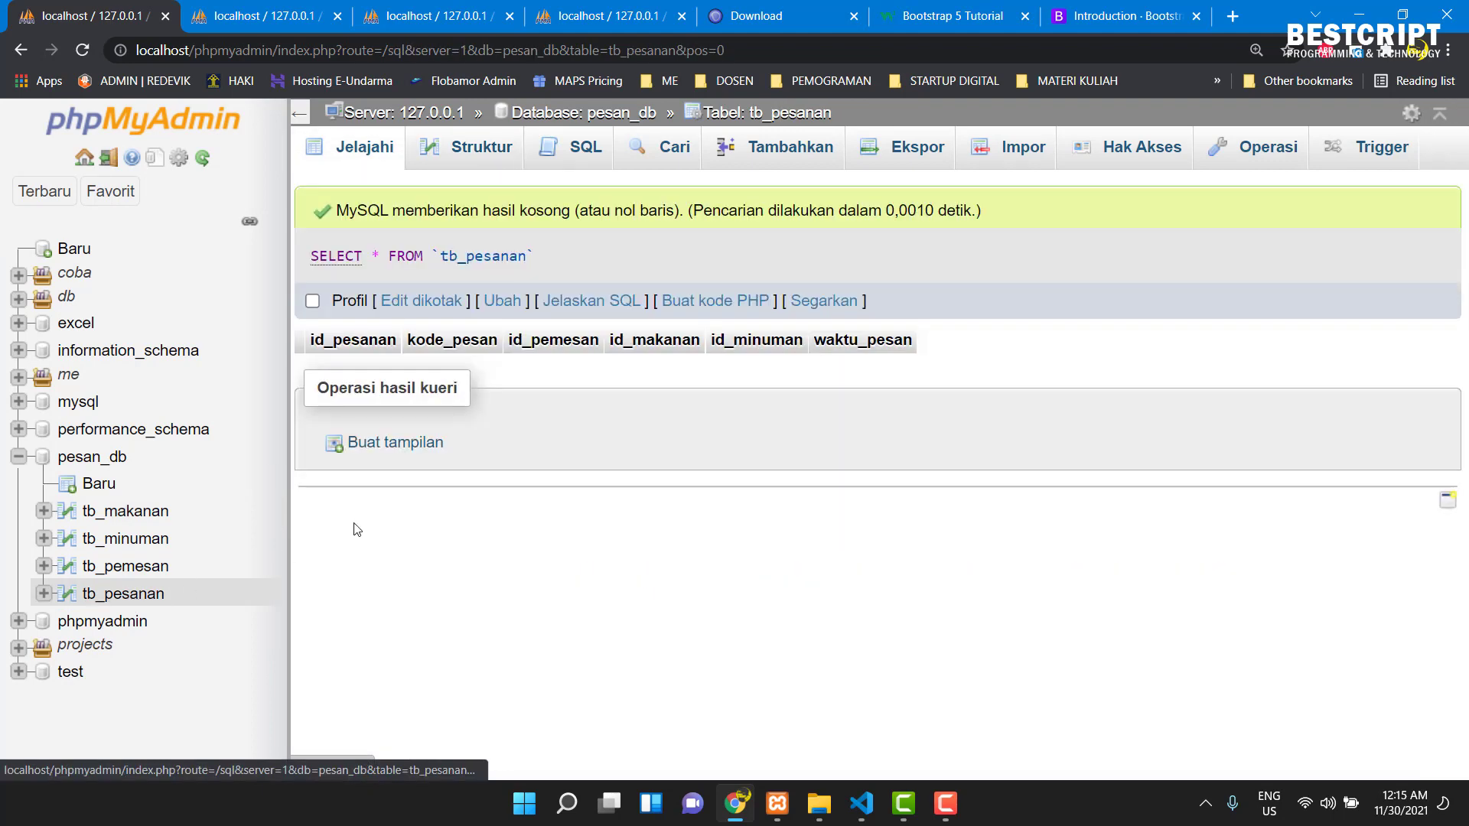
left_click(144, 602)
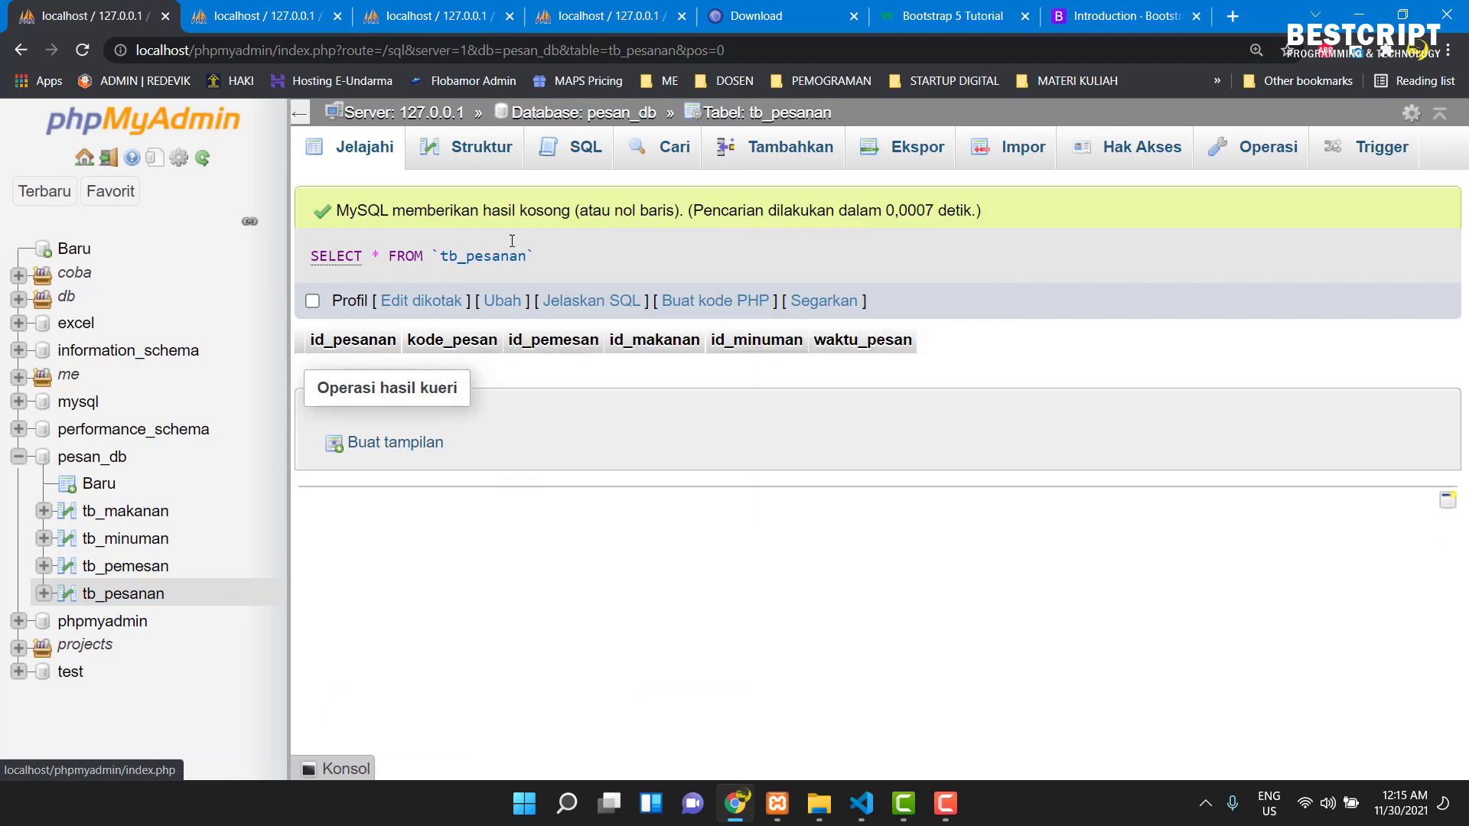
left_click(475, 148)
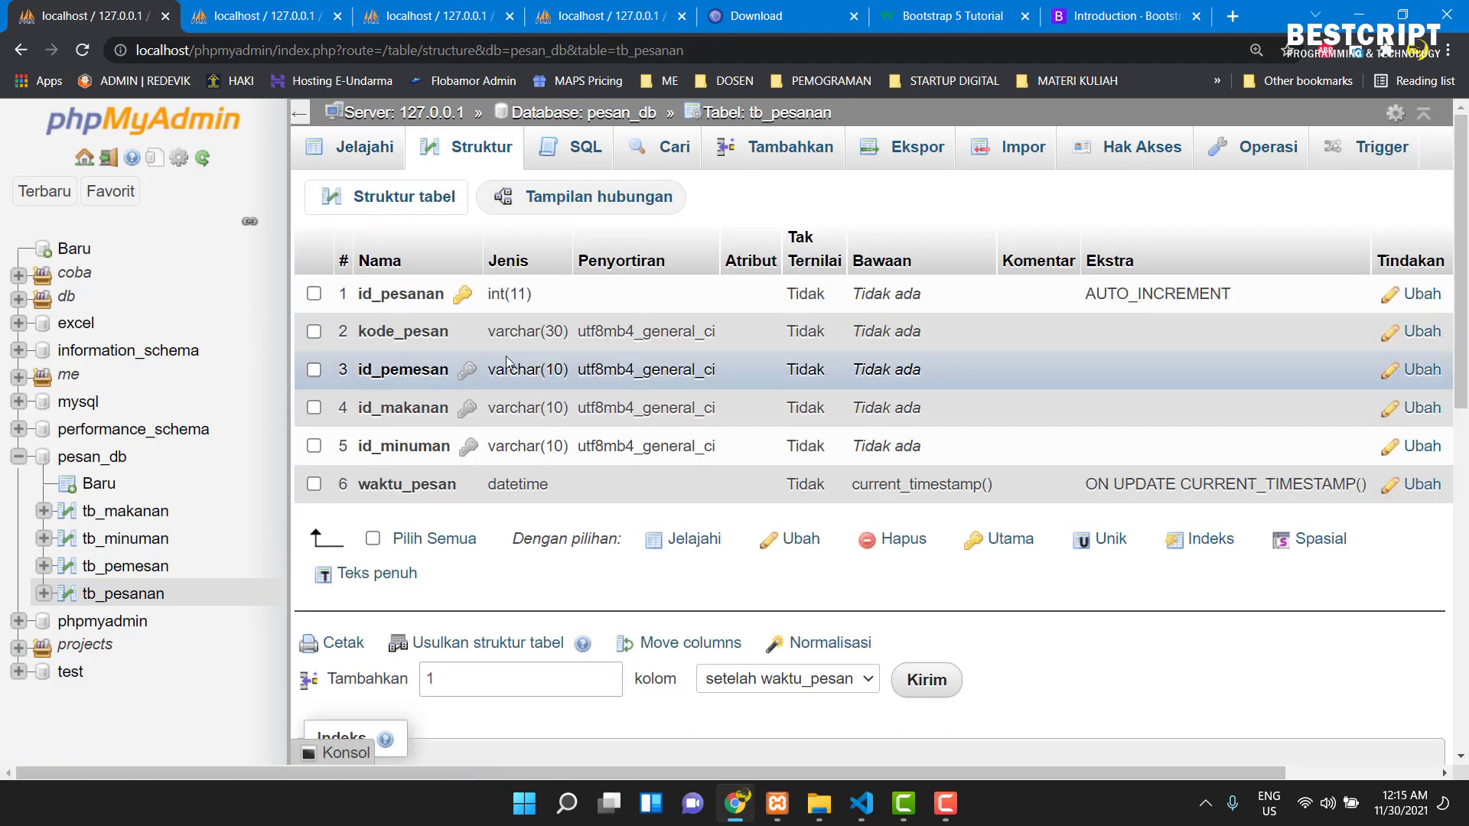
- Change the type of id_pemesan, id_makanan and id_minuman in tb_pesanan to INT and save the table
left_click(314, 370)
left_click(312, 409)
left_click(314, 446)
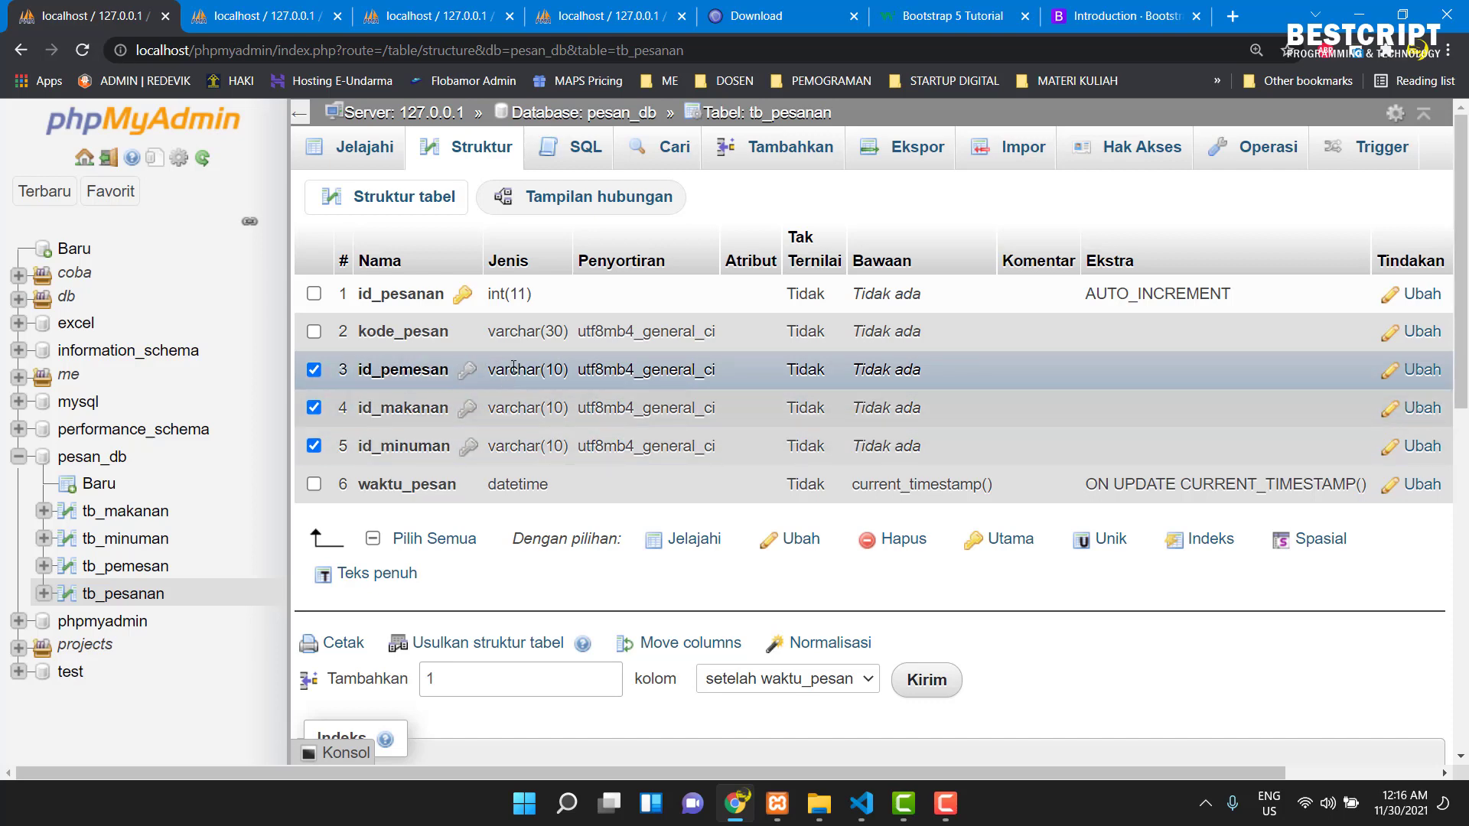
left_click(800, 544)
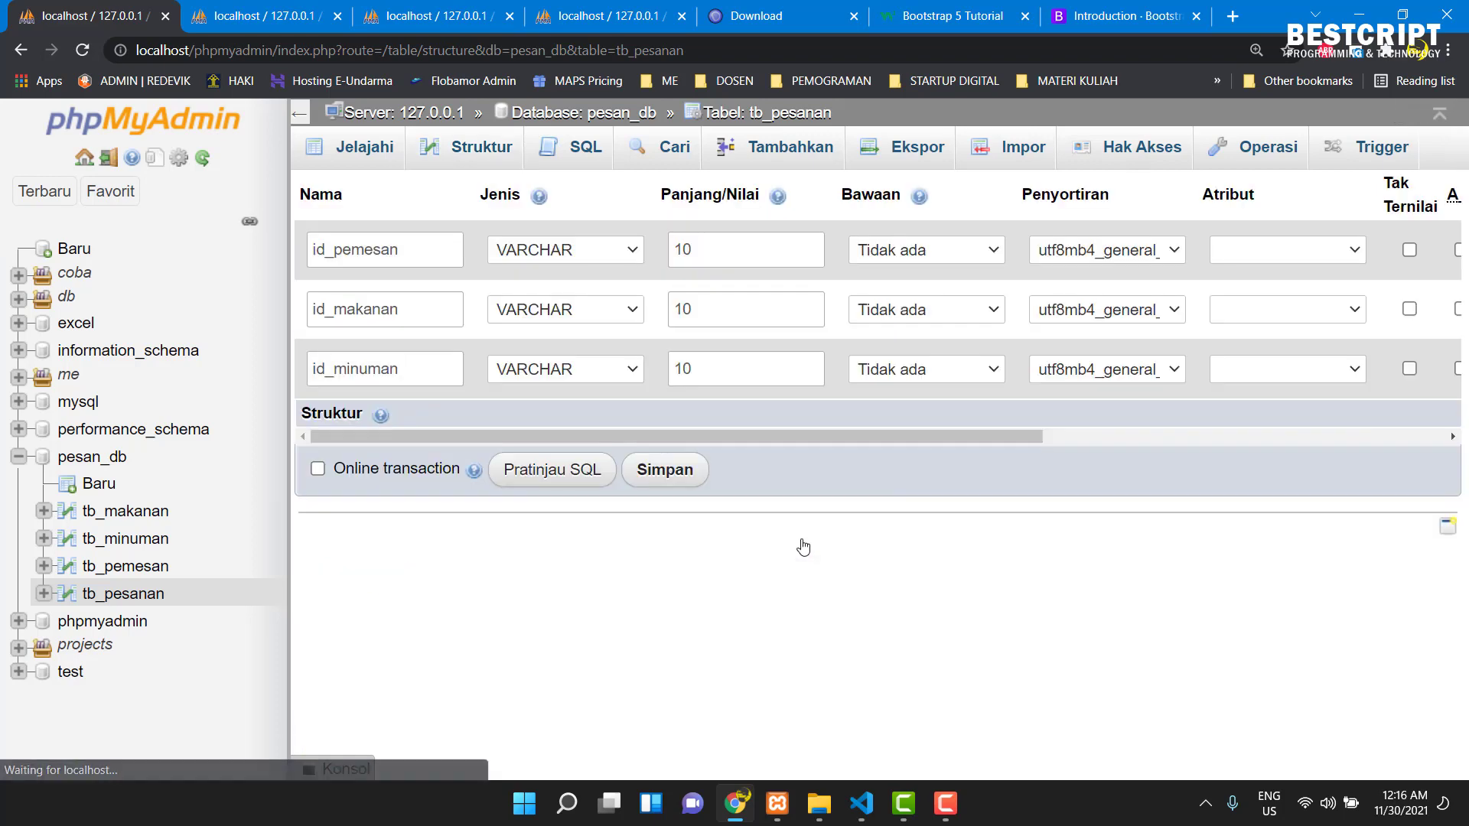
left_click(591, 370)
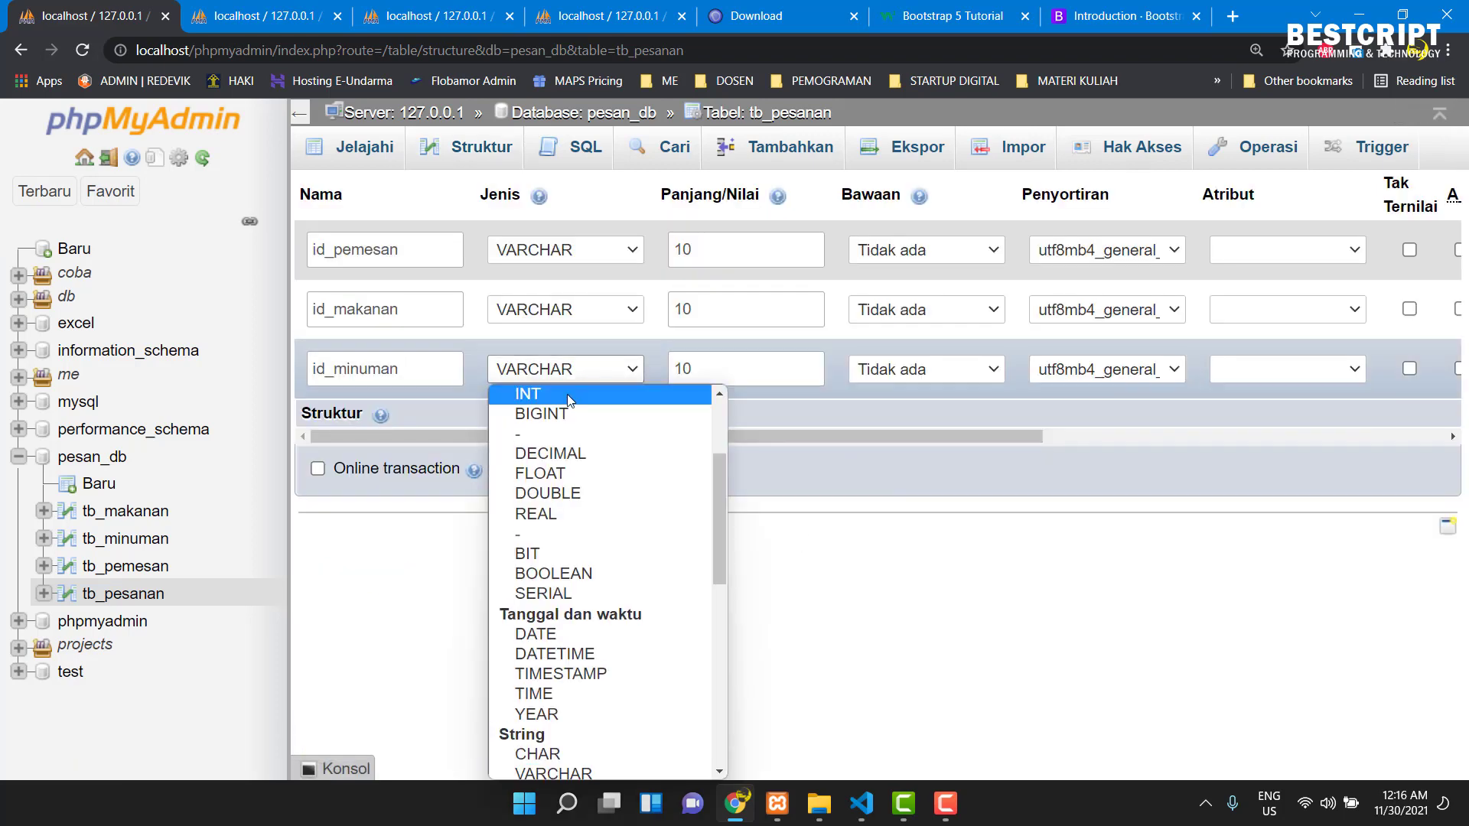
left_click(535, 391)
left_click(561, 317)
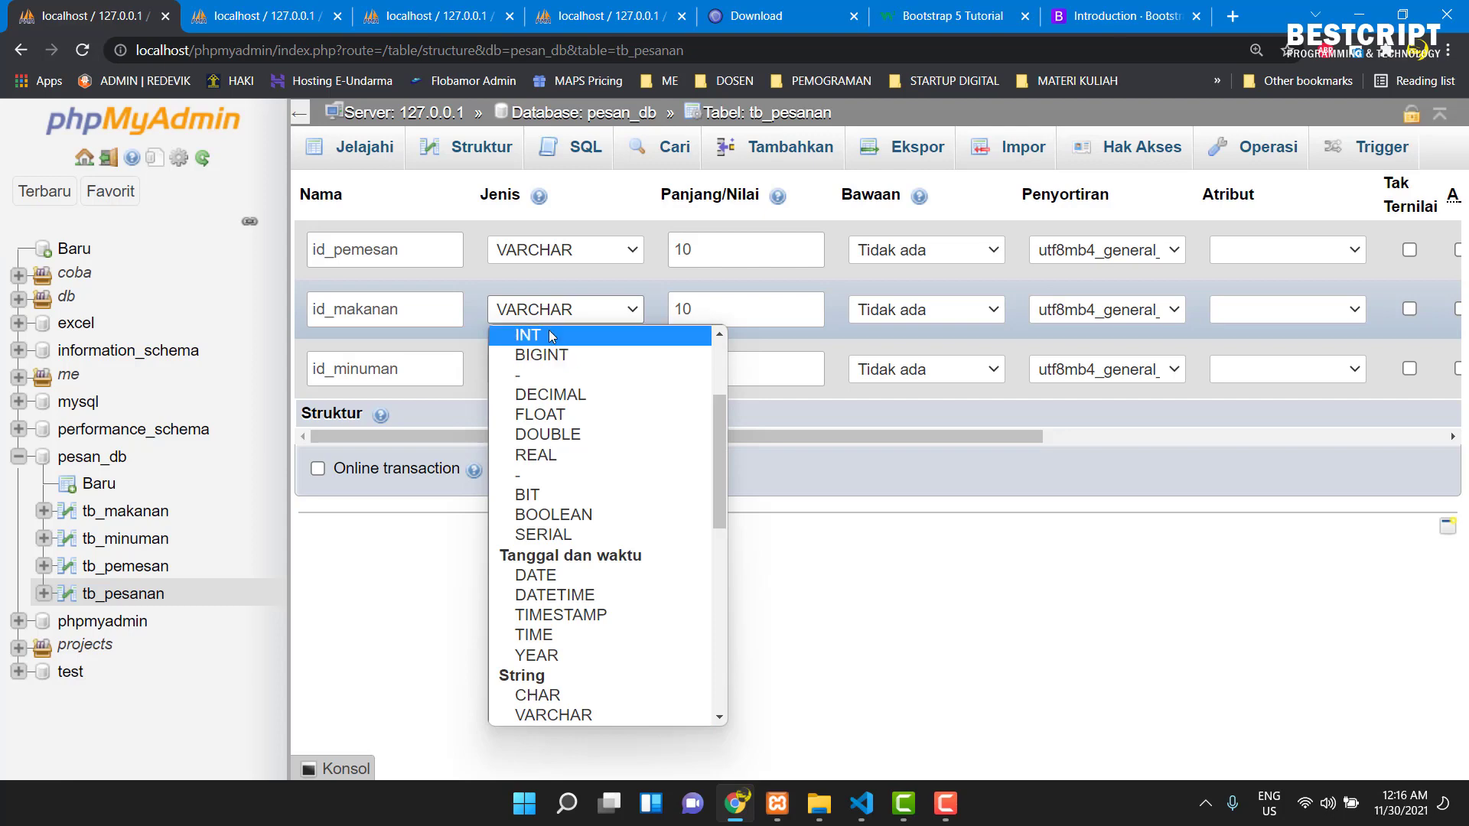
left_click(548, 330)
left_click(561, 250)
scroll(553, 280, "up", 5)
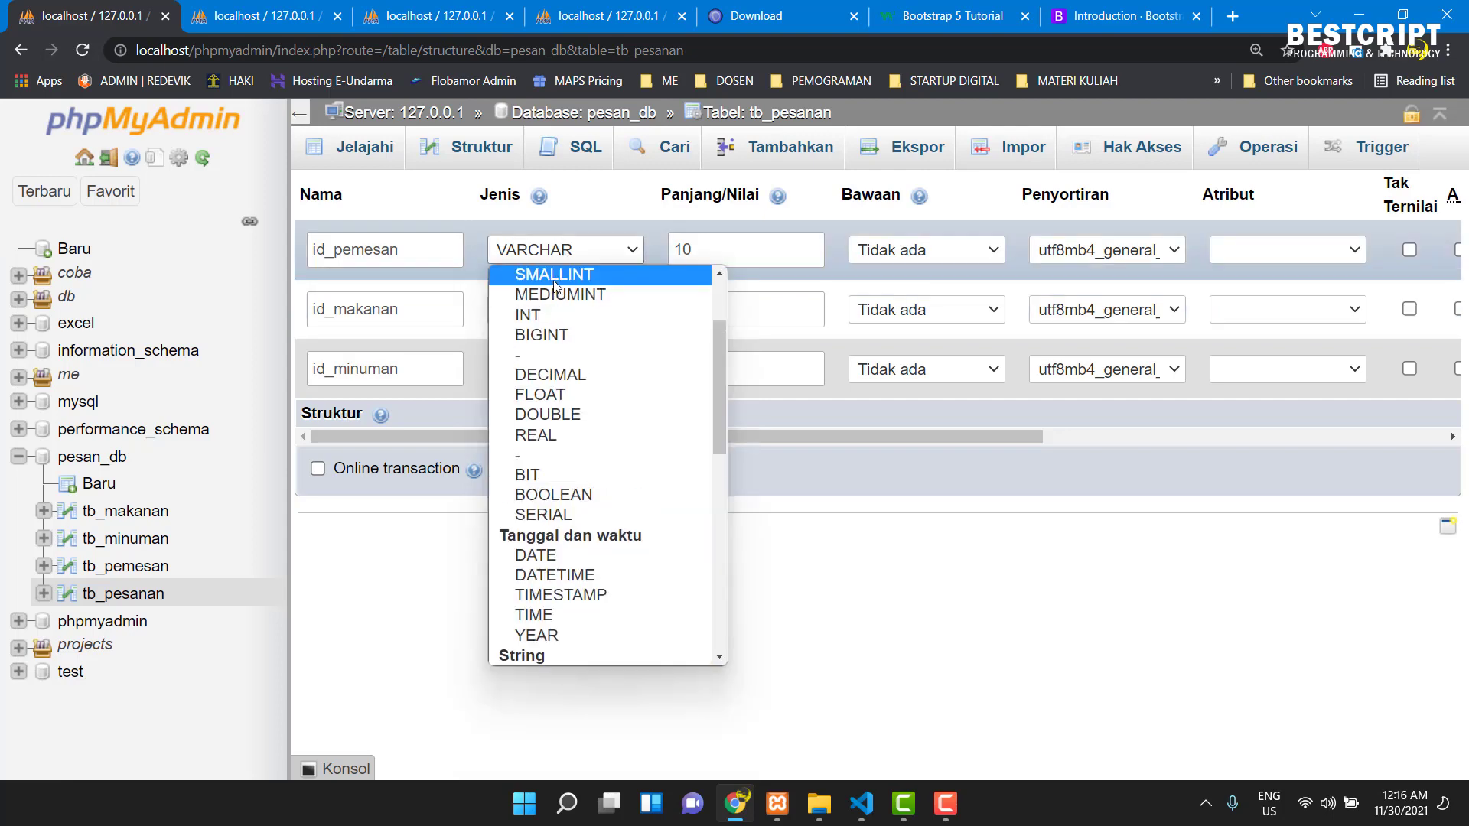
left_click(511, 274)
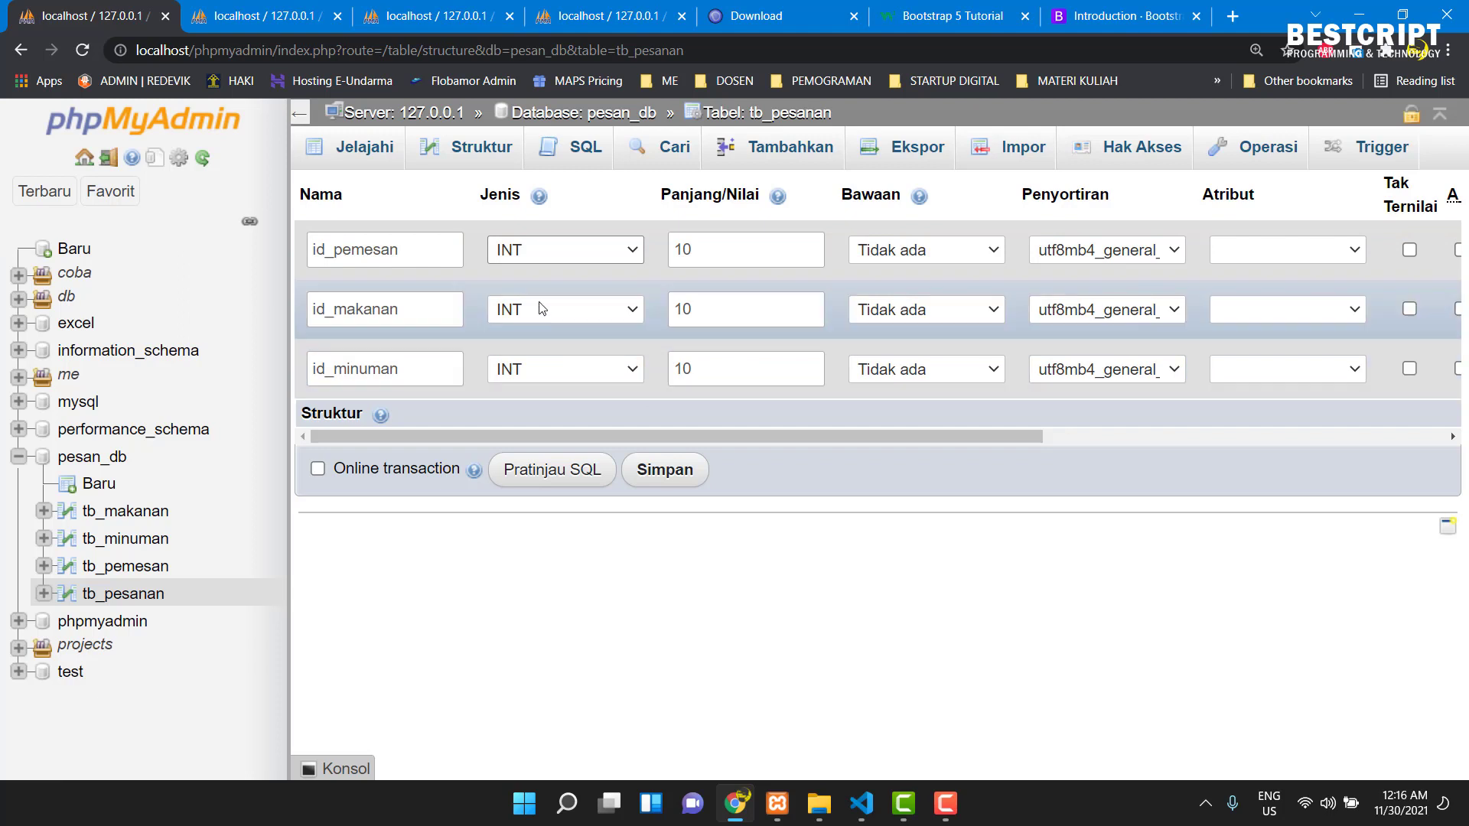
left_click(669, 468)
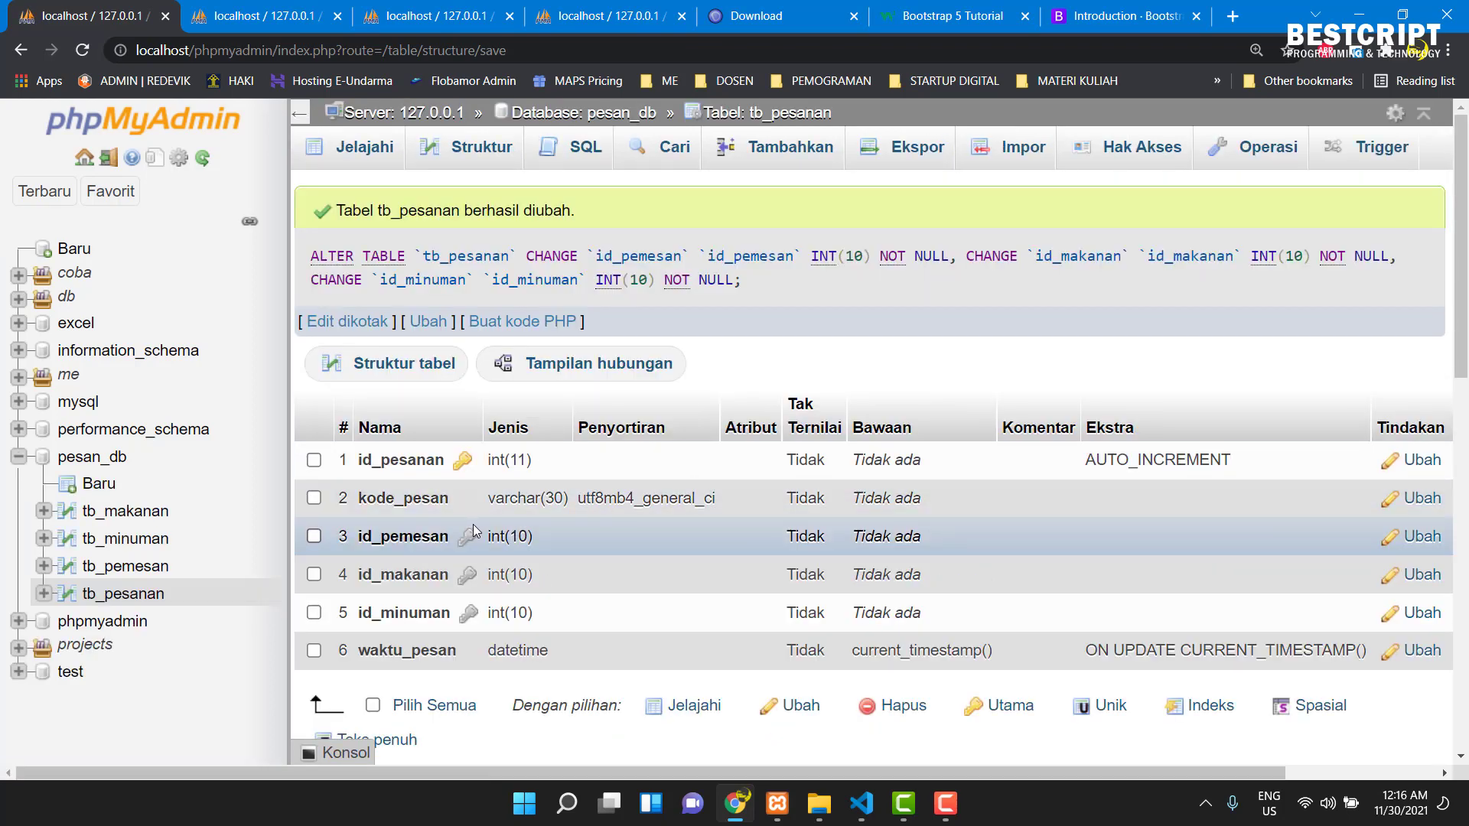
scroll(490, 466, "down", 3)
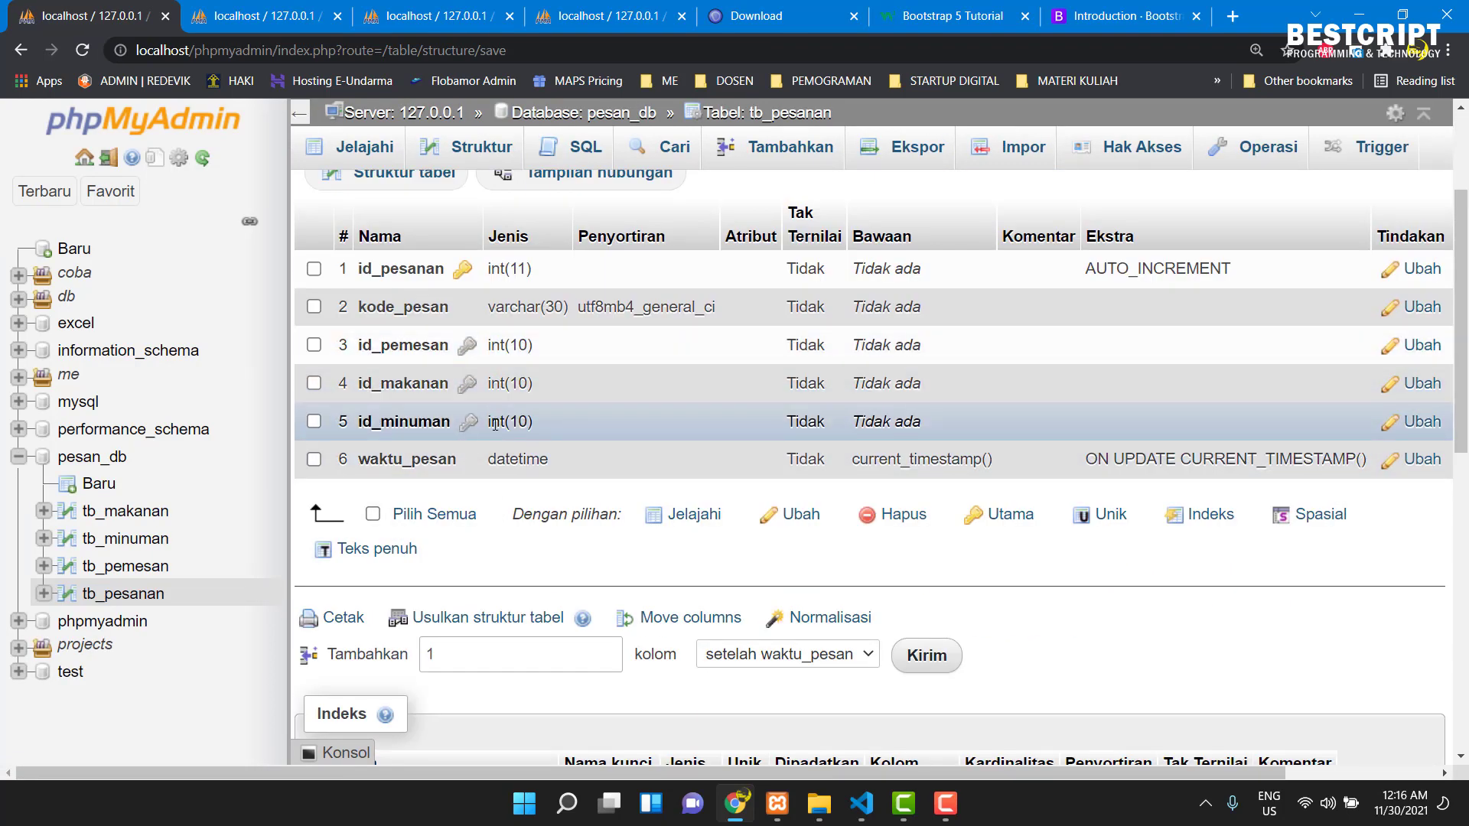
left_click(156, 518)
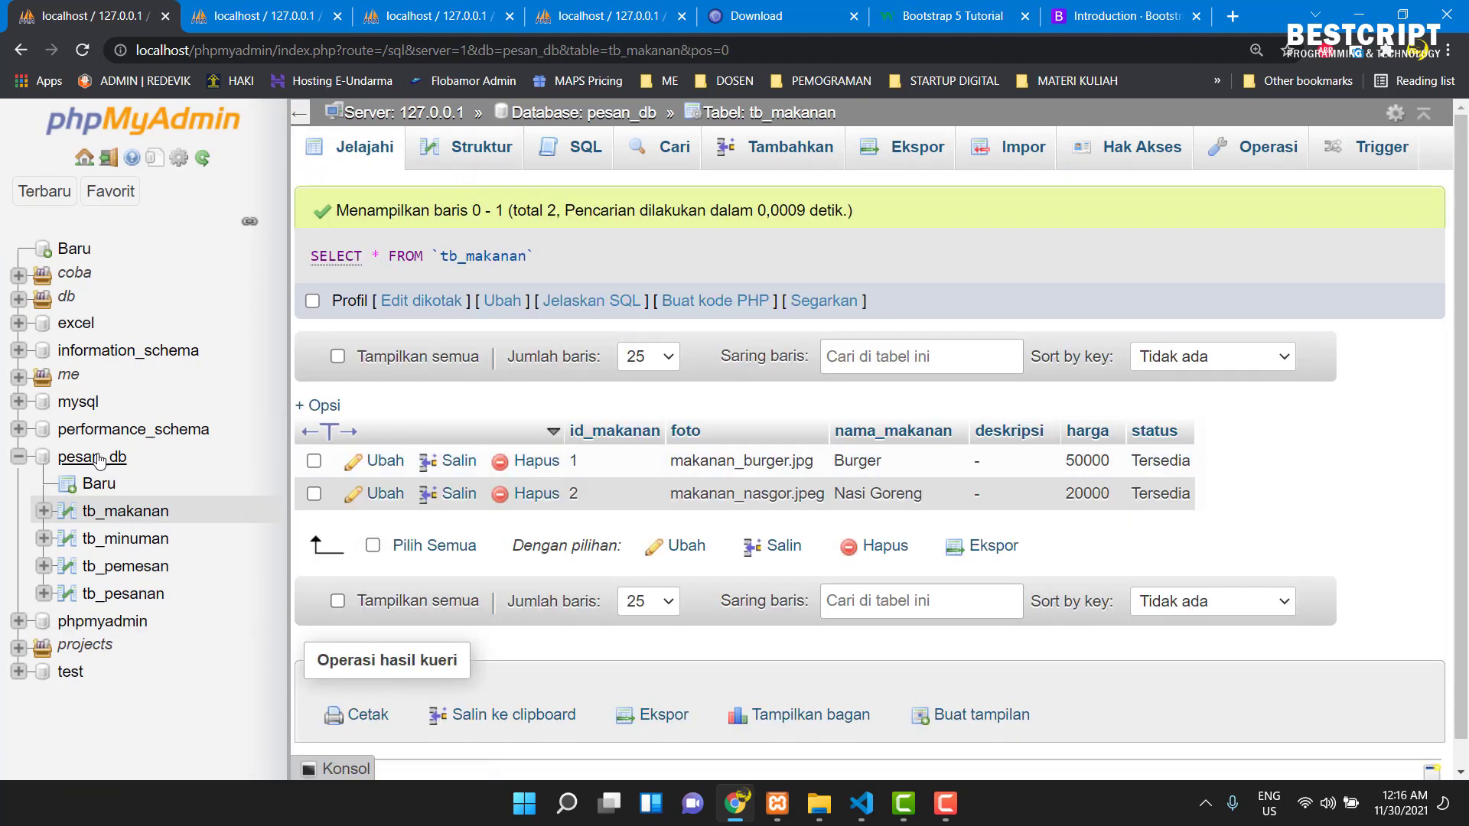
left_click(67, 457)
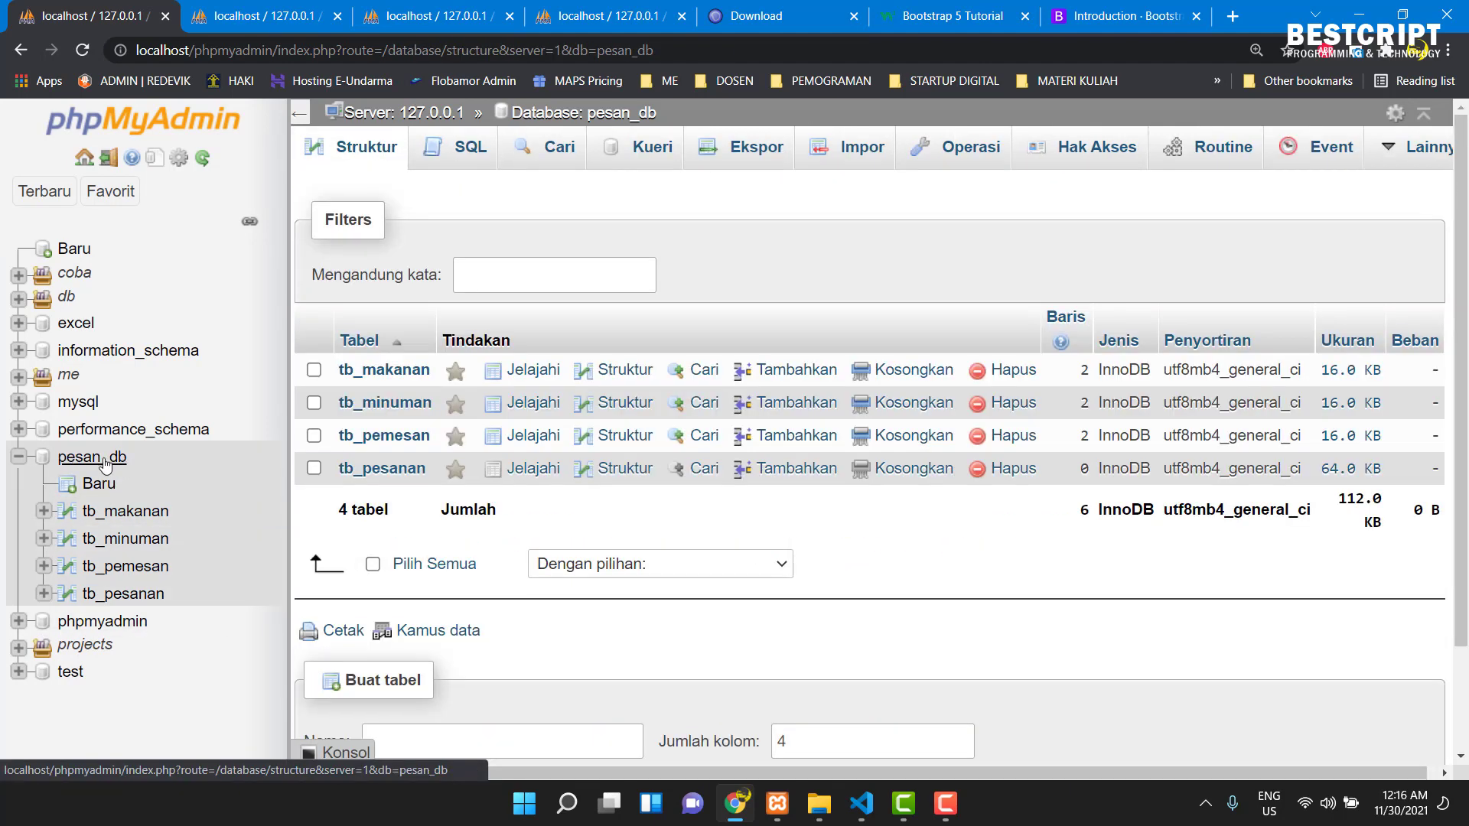
left_click(1392, 156)
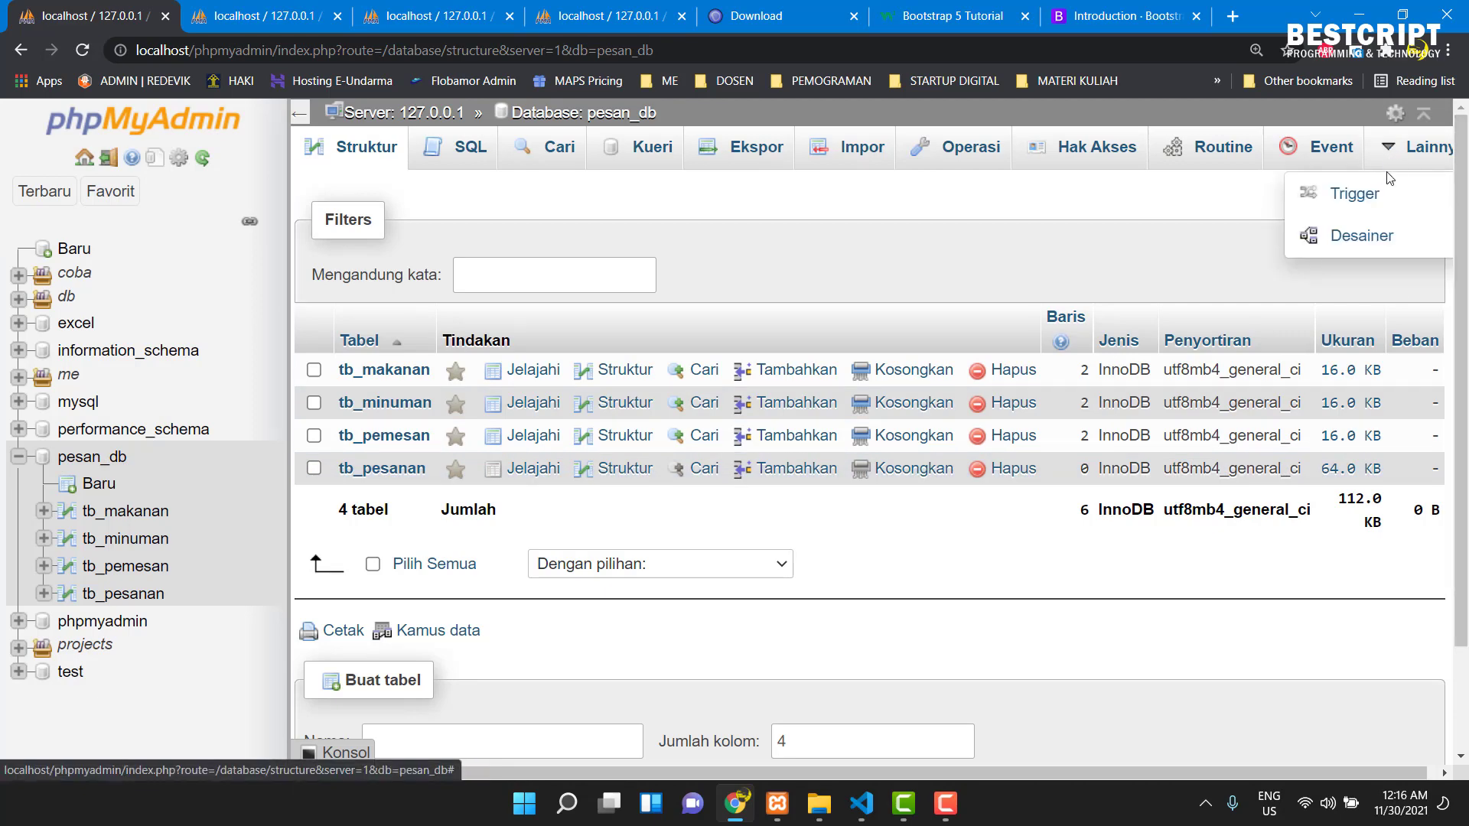
- Start a new record in tb_pesanan and set its kode_pesan to PS-001
left_click(130, 595)
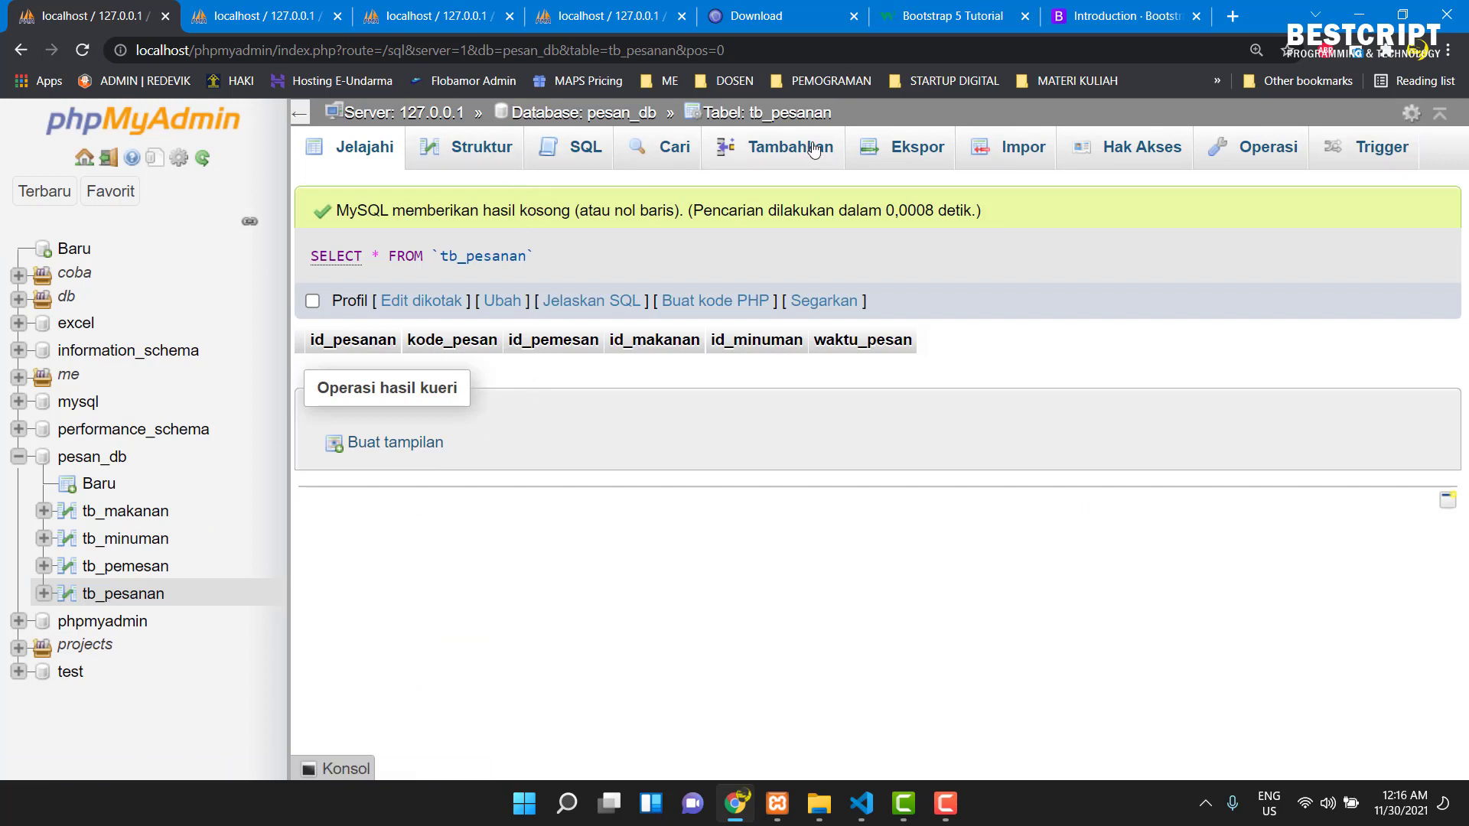
left_click(814, 149)
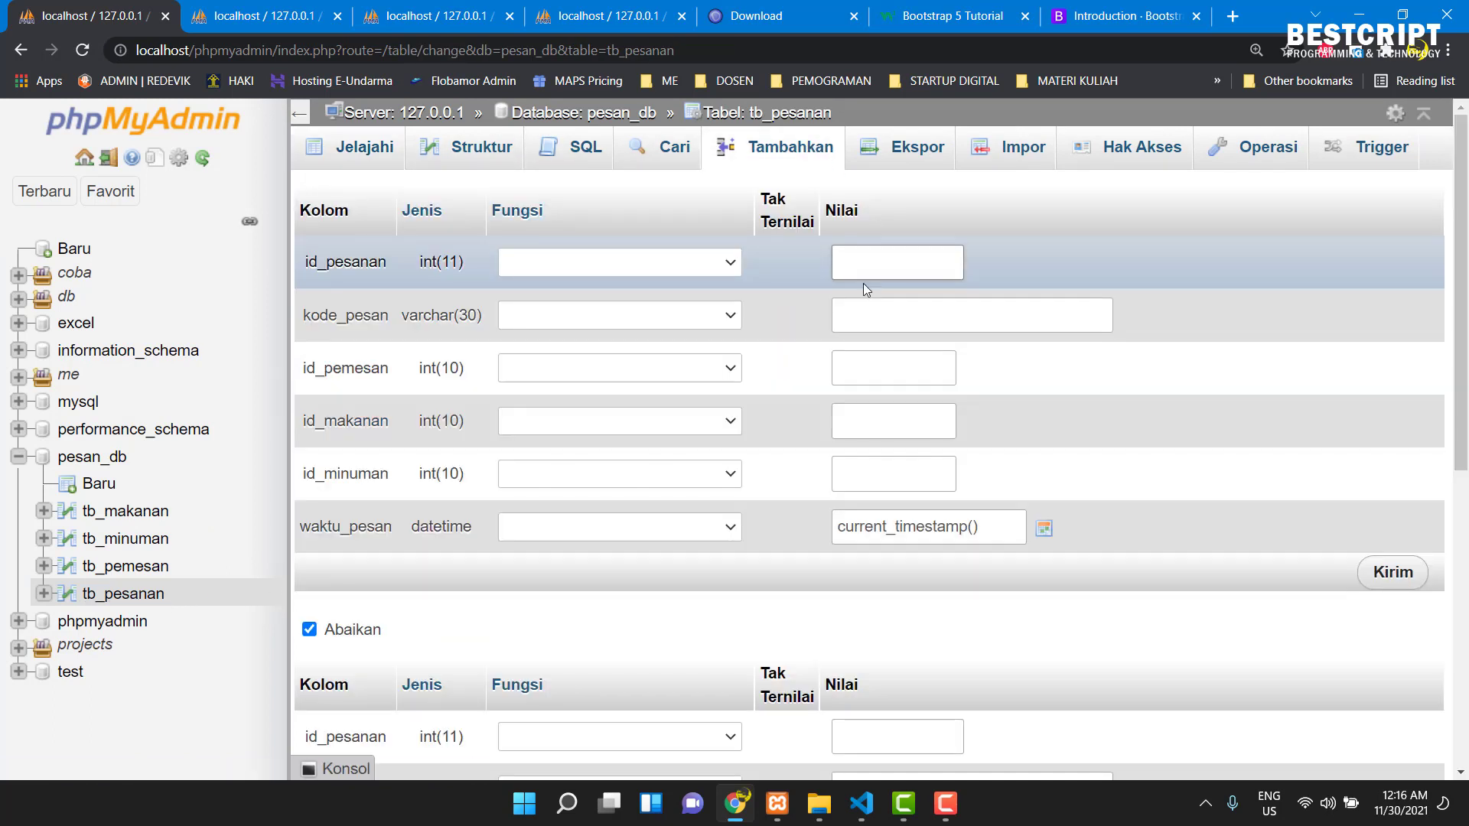
left_click(860, 313)
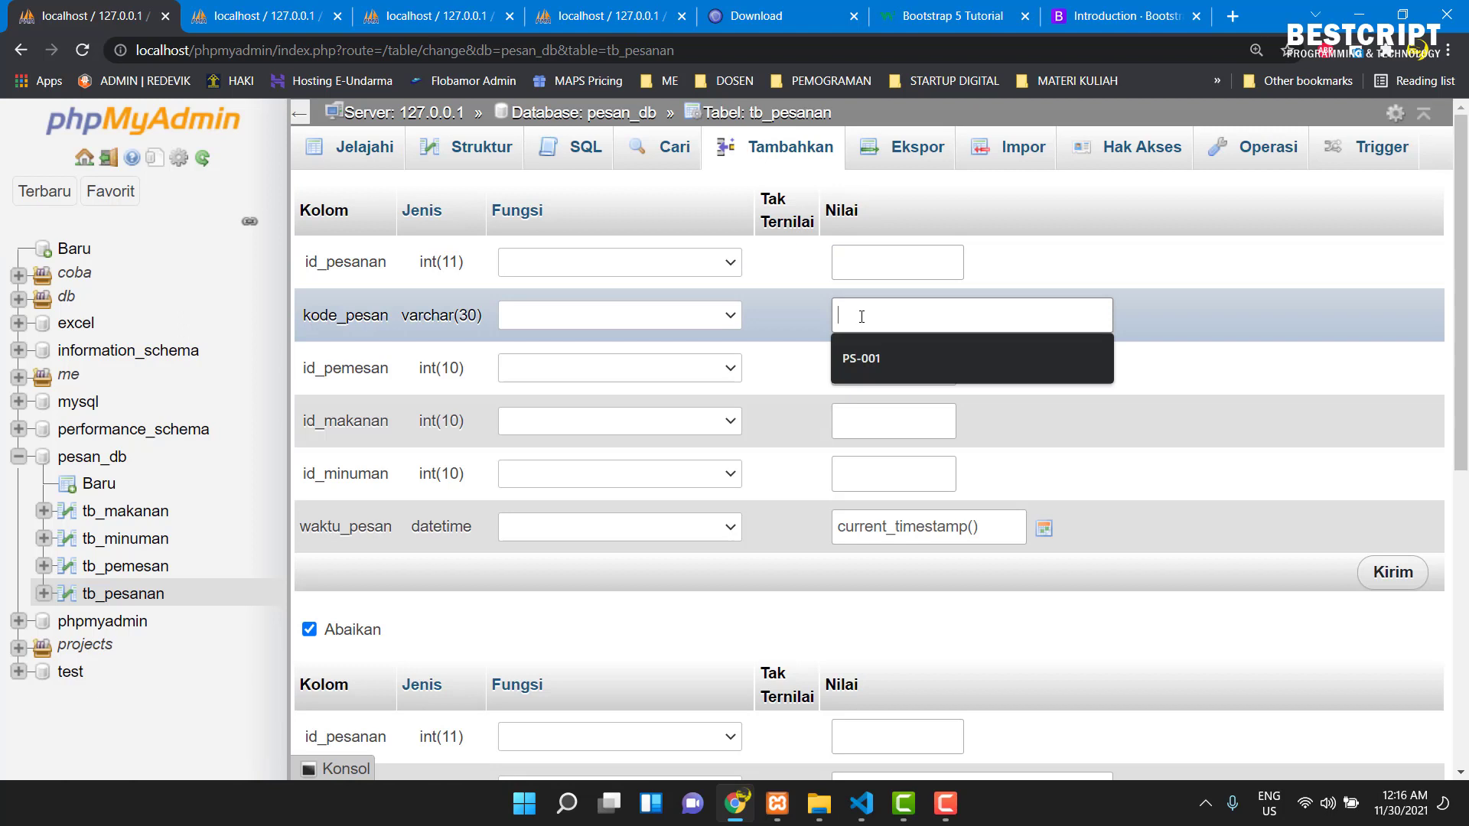
left_click(879, 352)
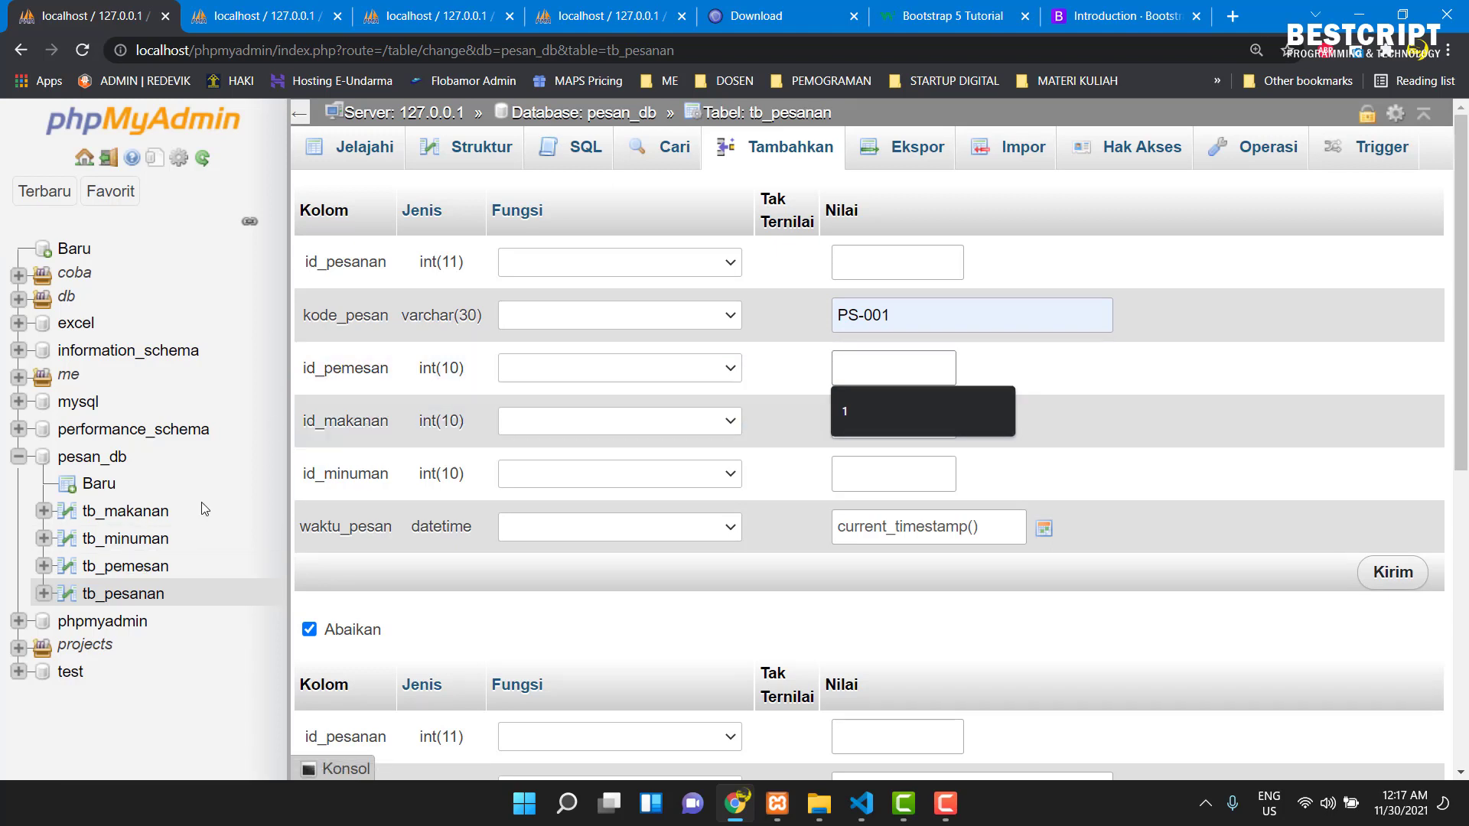
- Close the three leftover browser tabs showing the other pesan_db tables
right_click(124, 571)
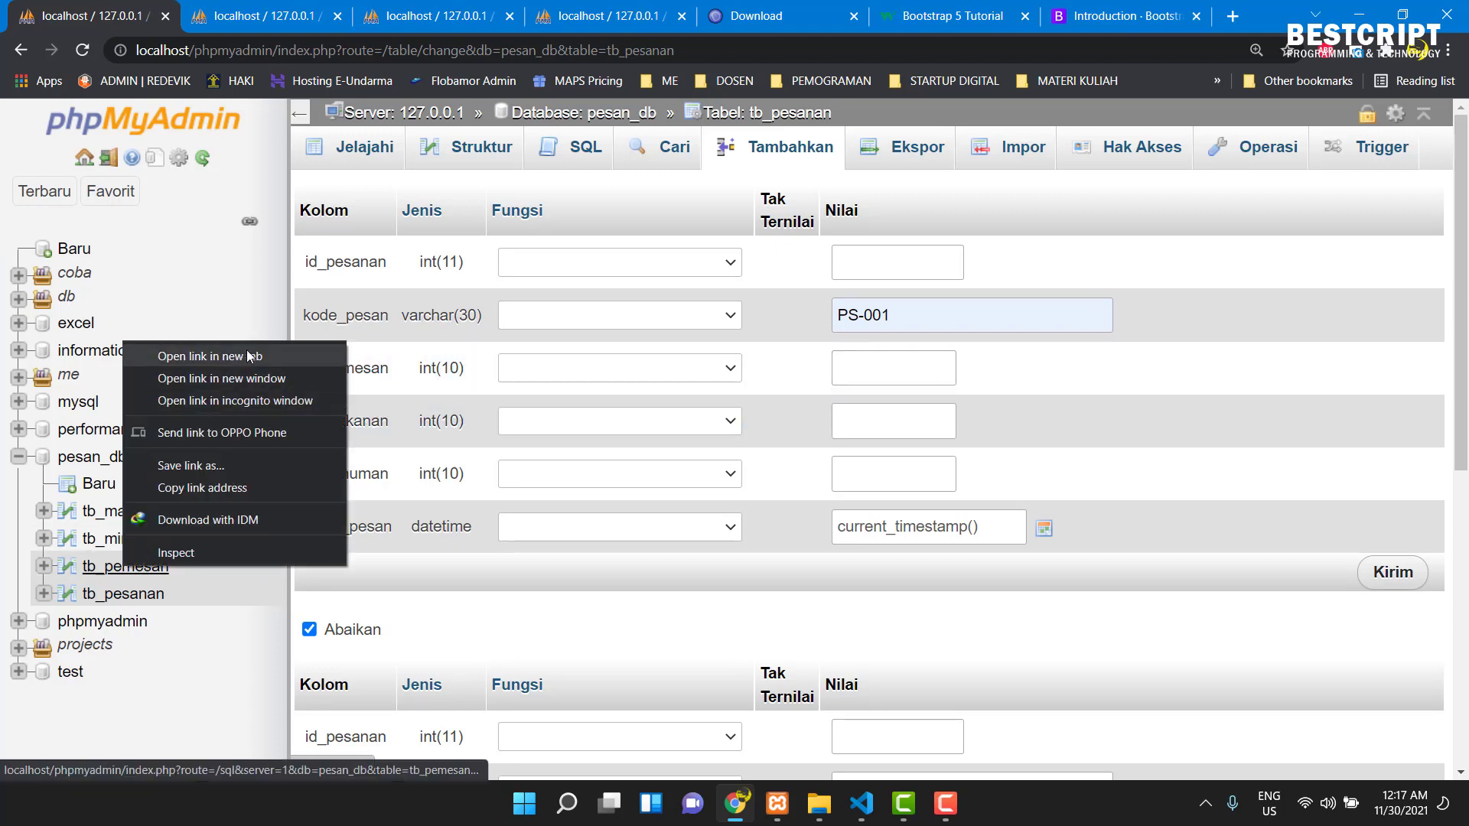
left_click(313, 23)
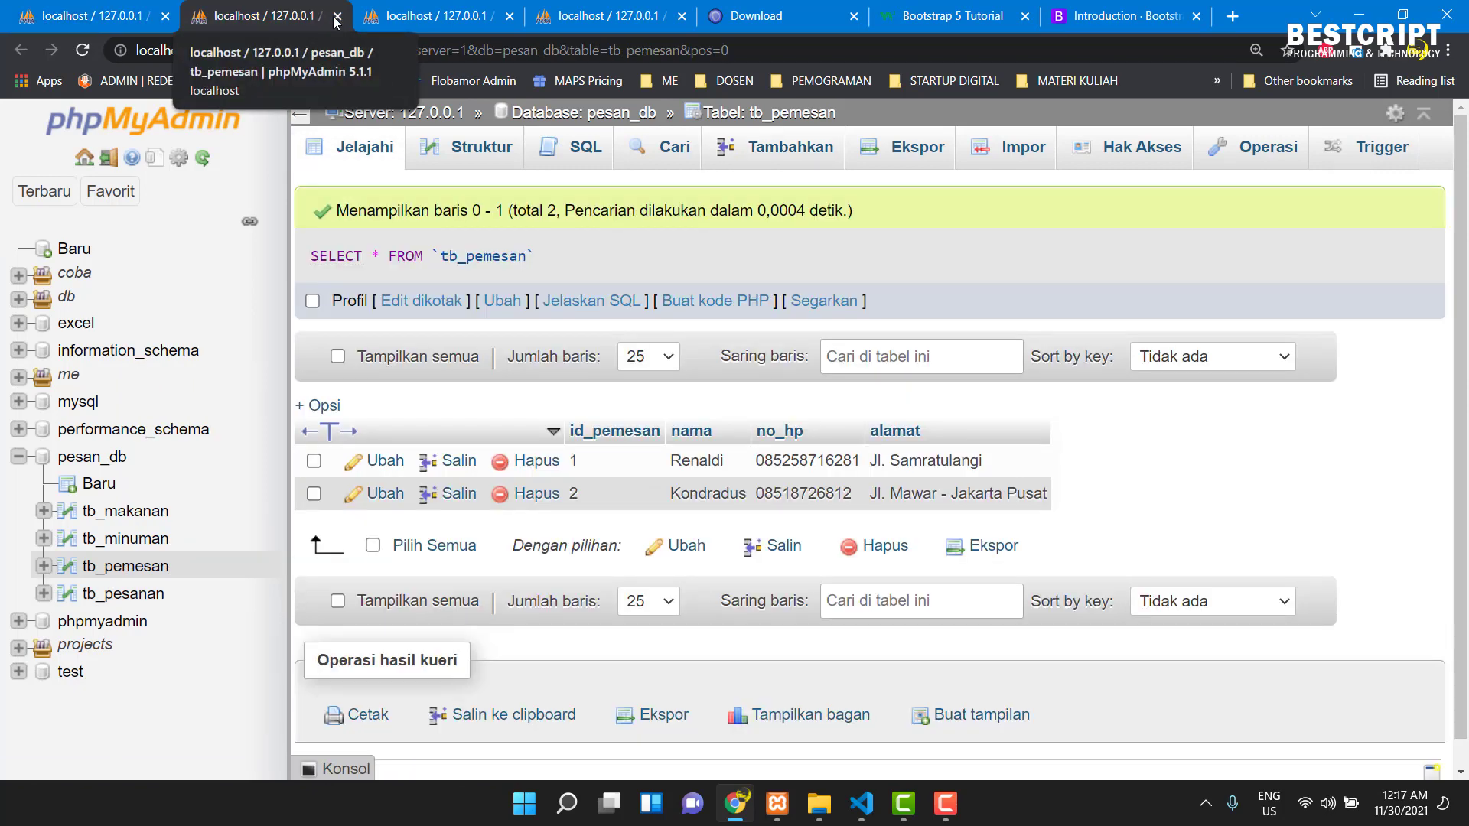
left_click(337, 18)
left_click(336, 19)
left_click(337, 19)
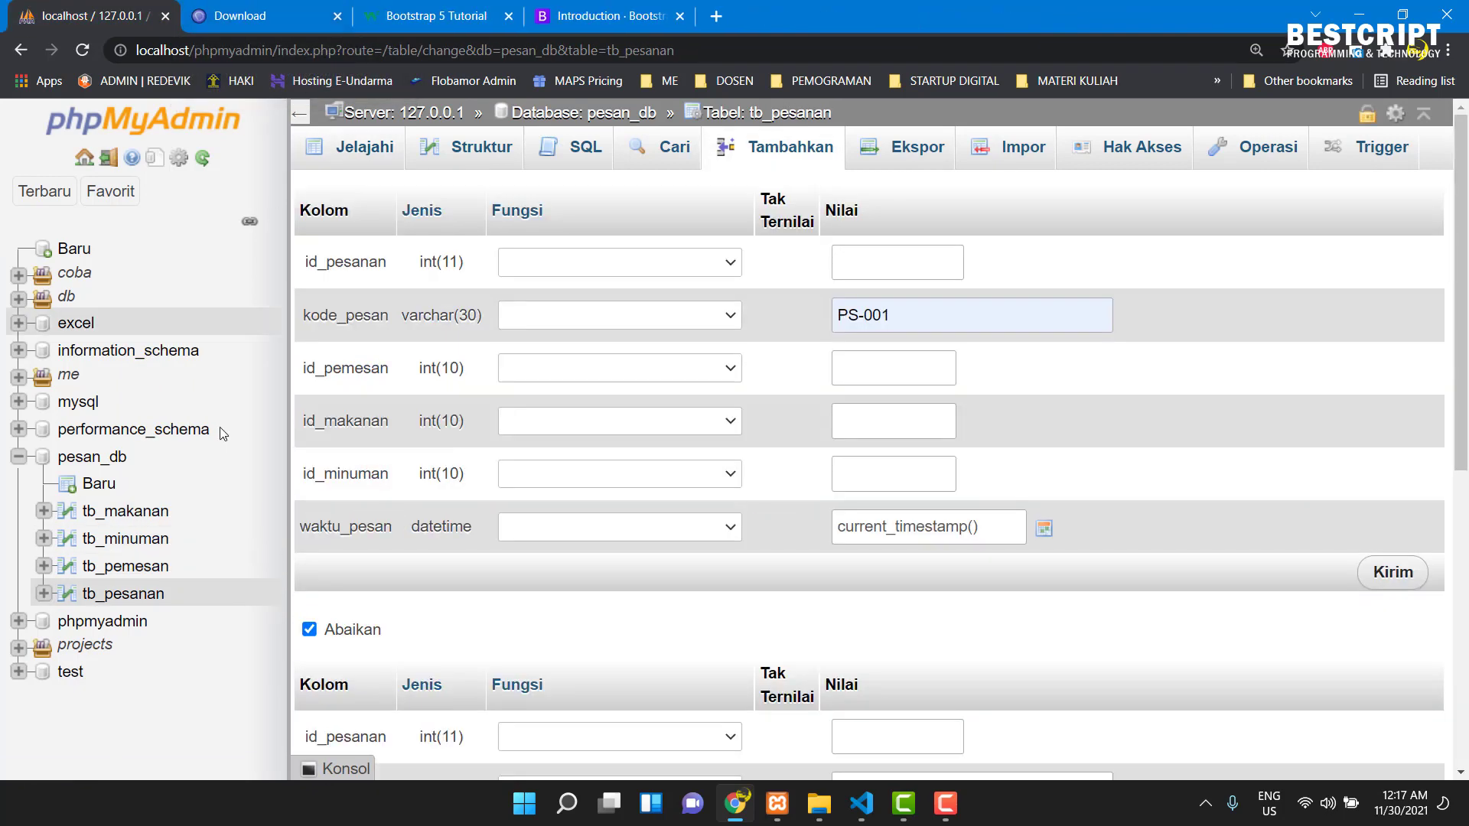
- Look up the customer ids in tb_pemesan in a separate browser tab and set the new order's id_pemesan to 1
right_click(136, 566)
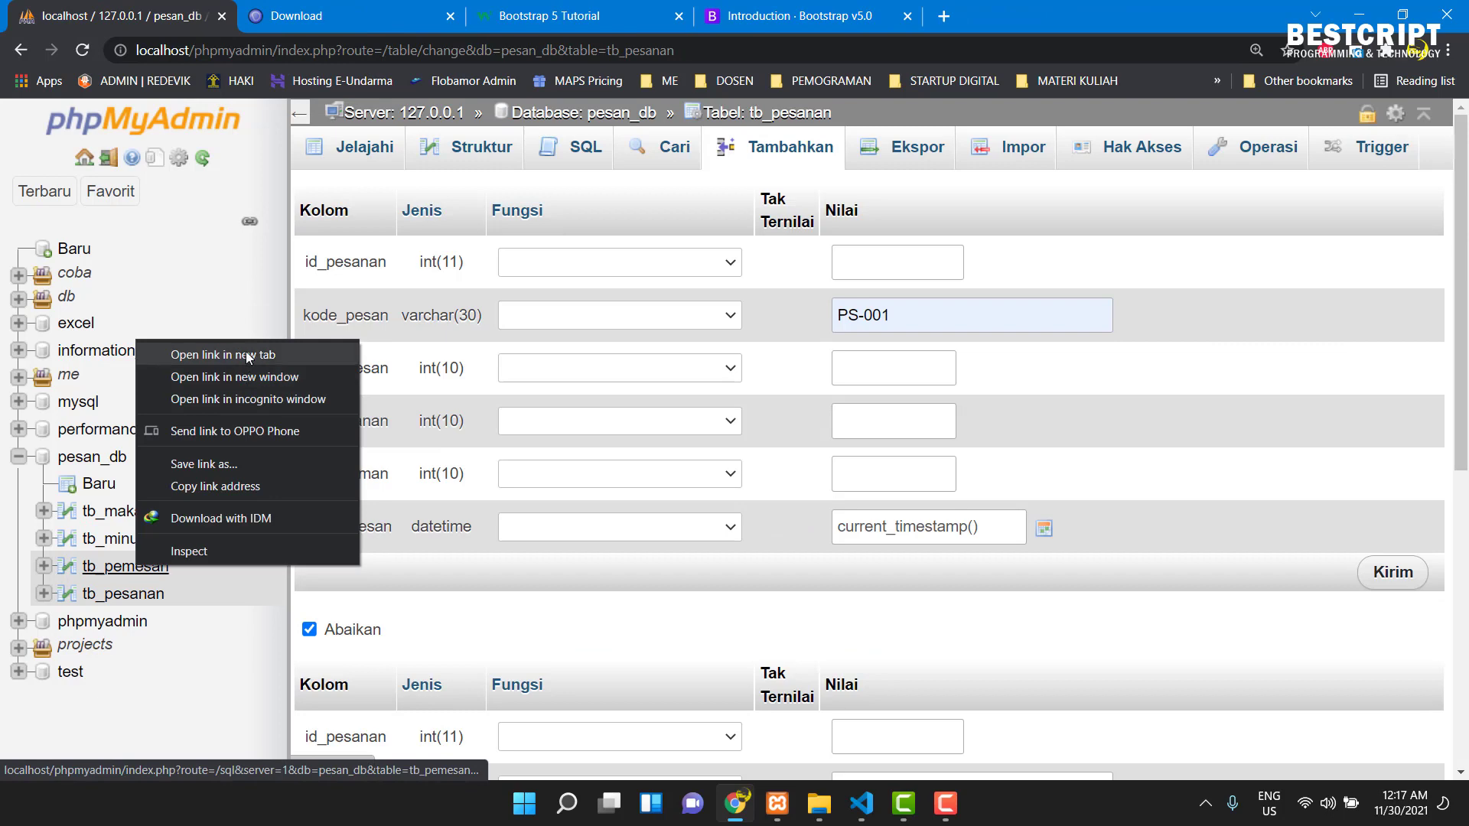
left_click(245, 353)
left_click(331, 15)
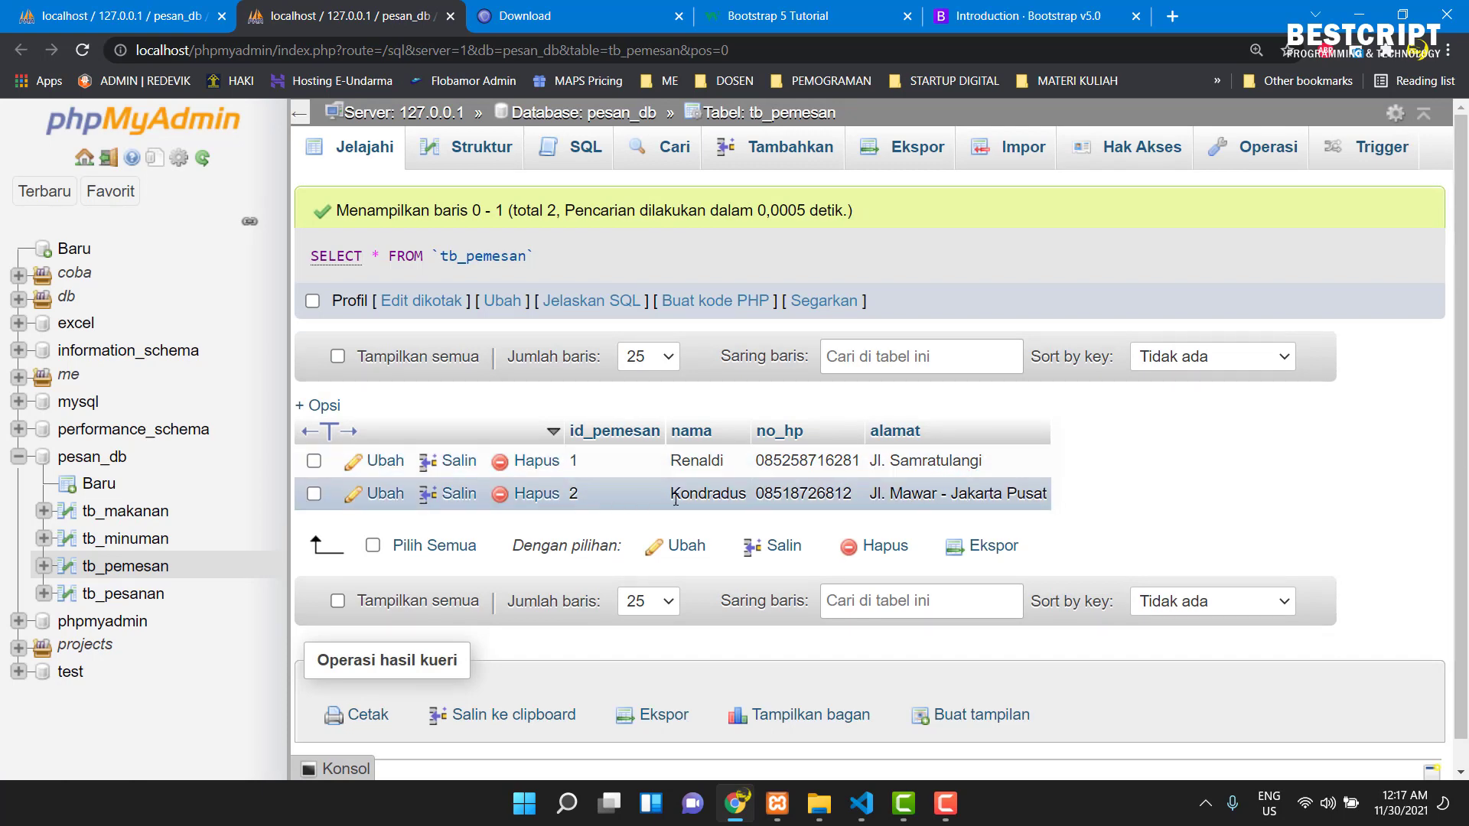
left_click(123, 19)
left_click(877, 361)
type("1")
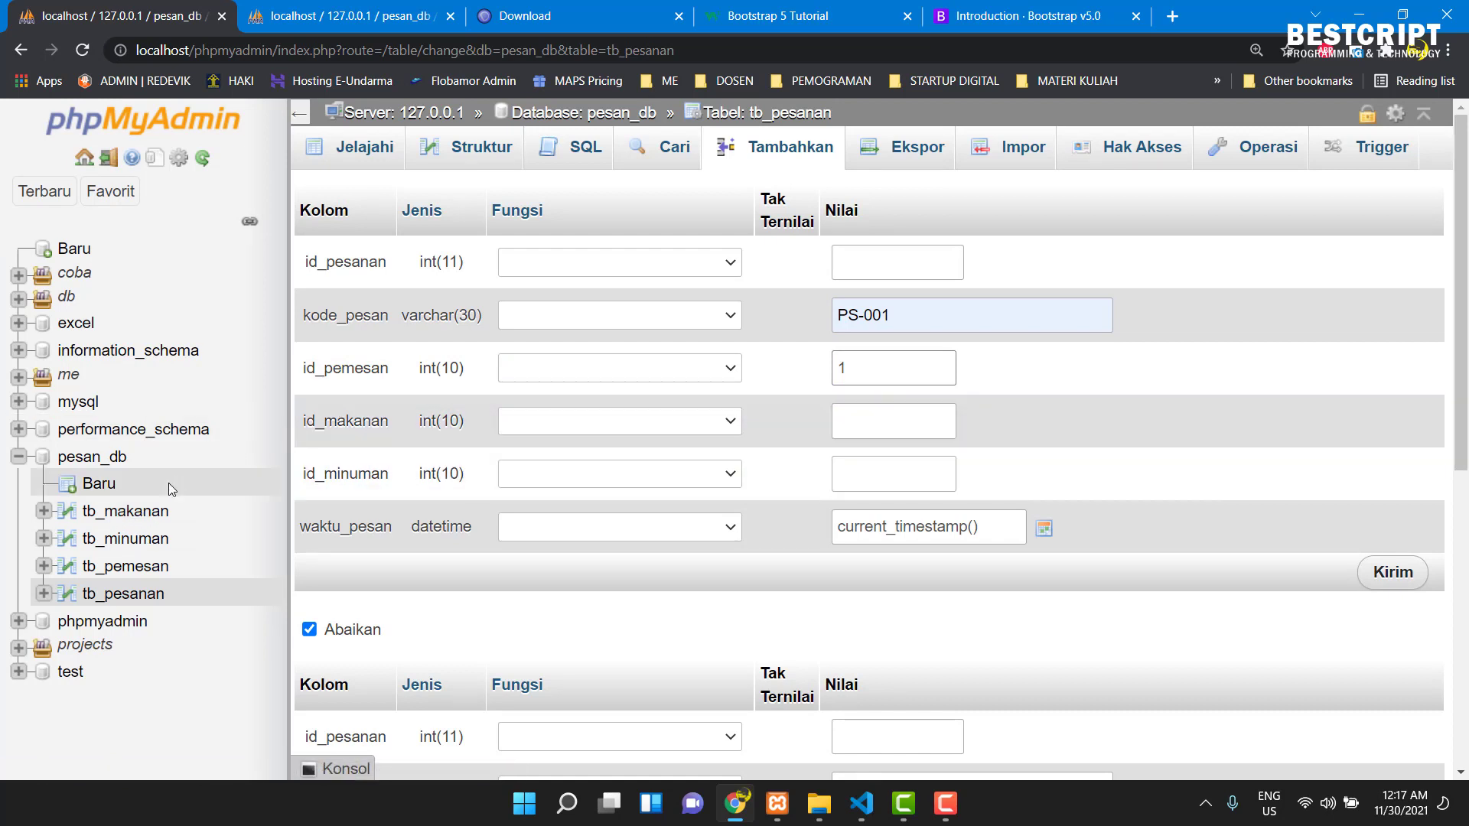
- Look up the food ids in tb_makanan in a separate browser tab and set the new order's id_makanan to 2
right_click(126, 518)
left_click(146, 526)
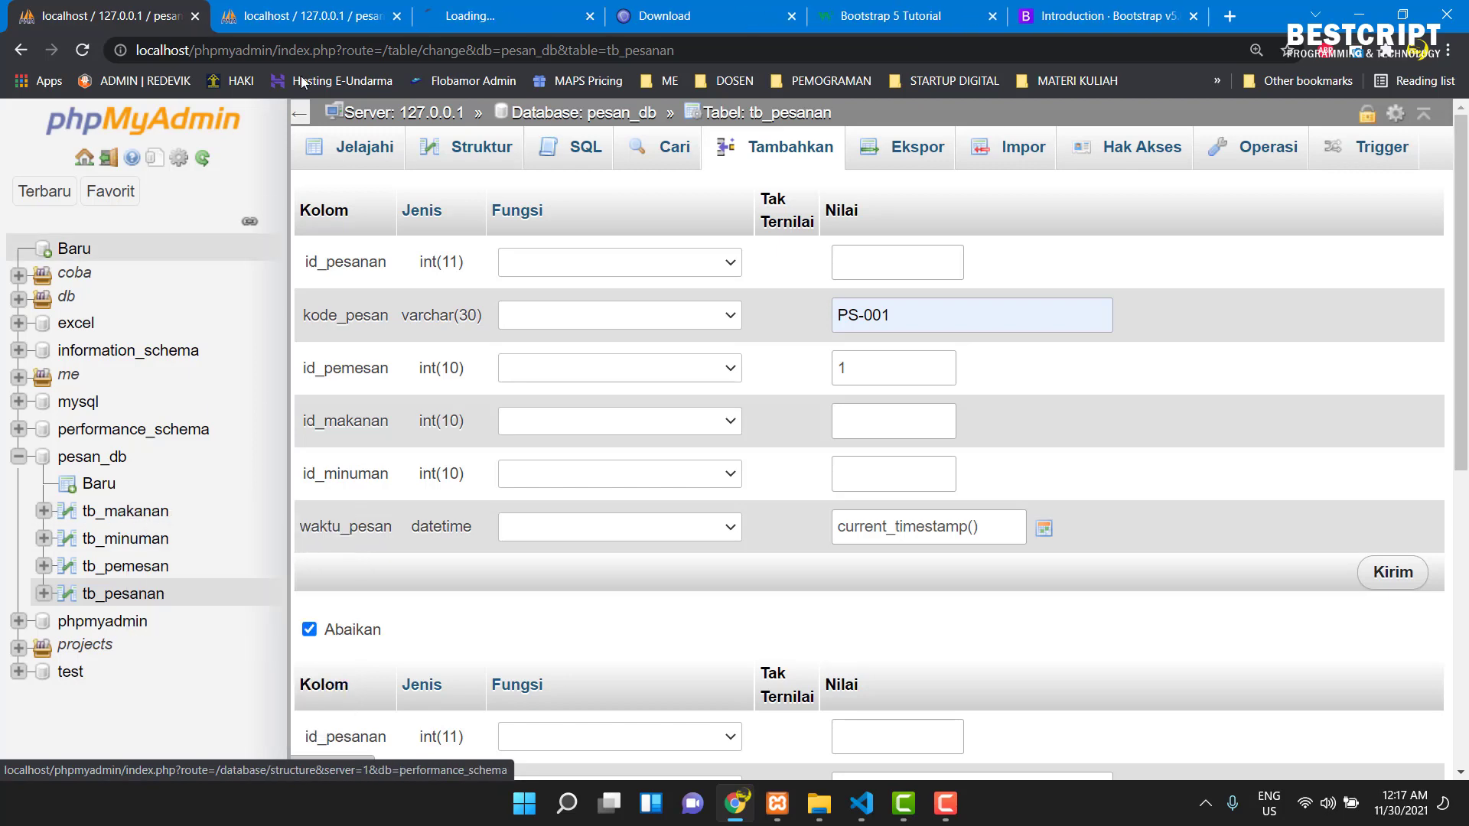
left_click(476, 18)
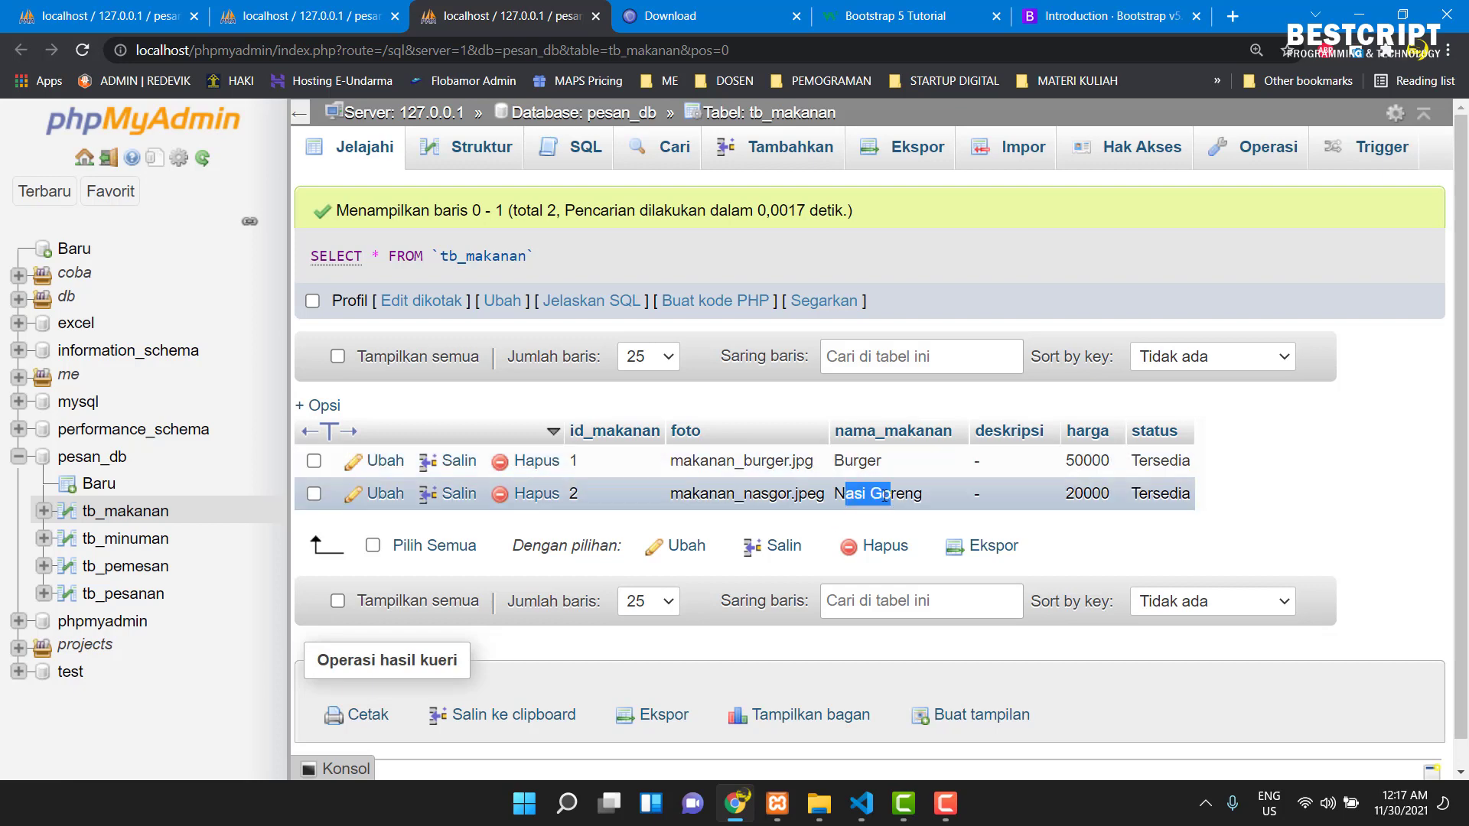
left_click_drag(885, 495, 892, 494)
left_click(113, 10)
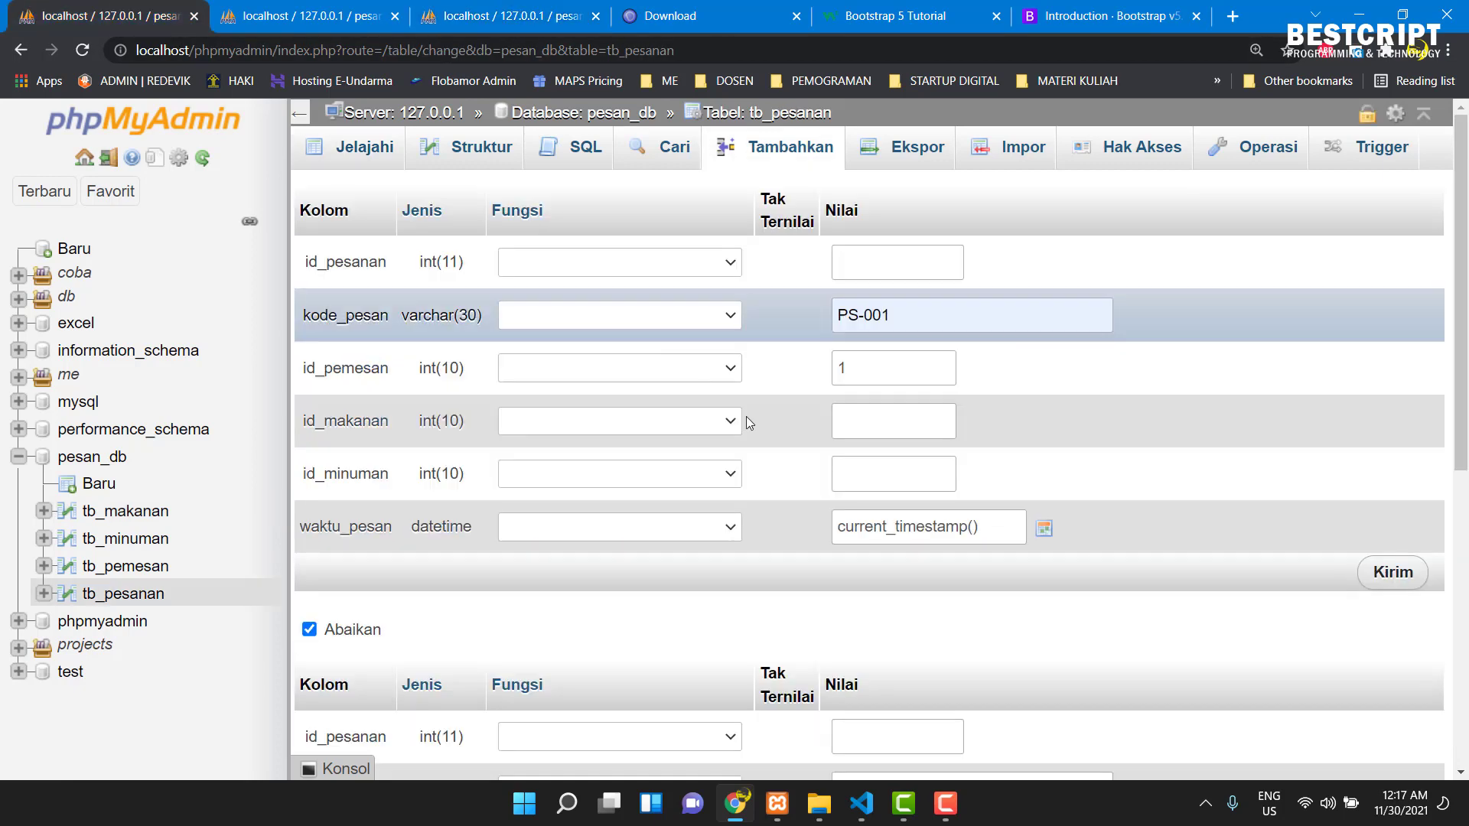
left_click(886, 420)
type("2")
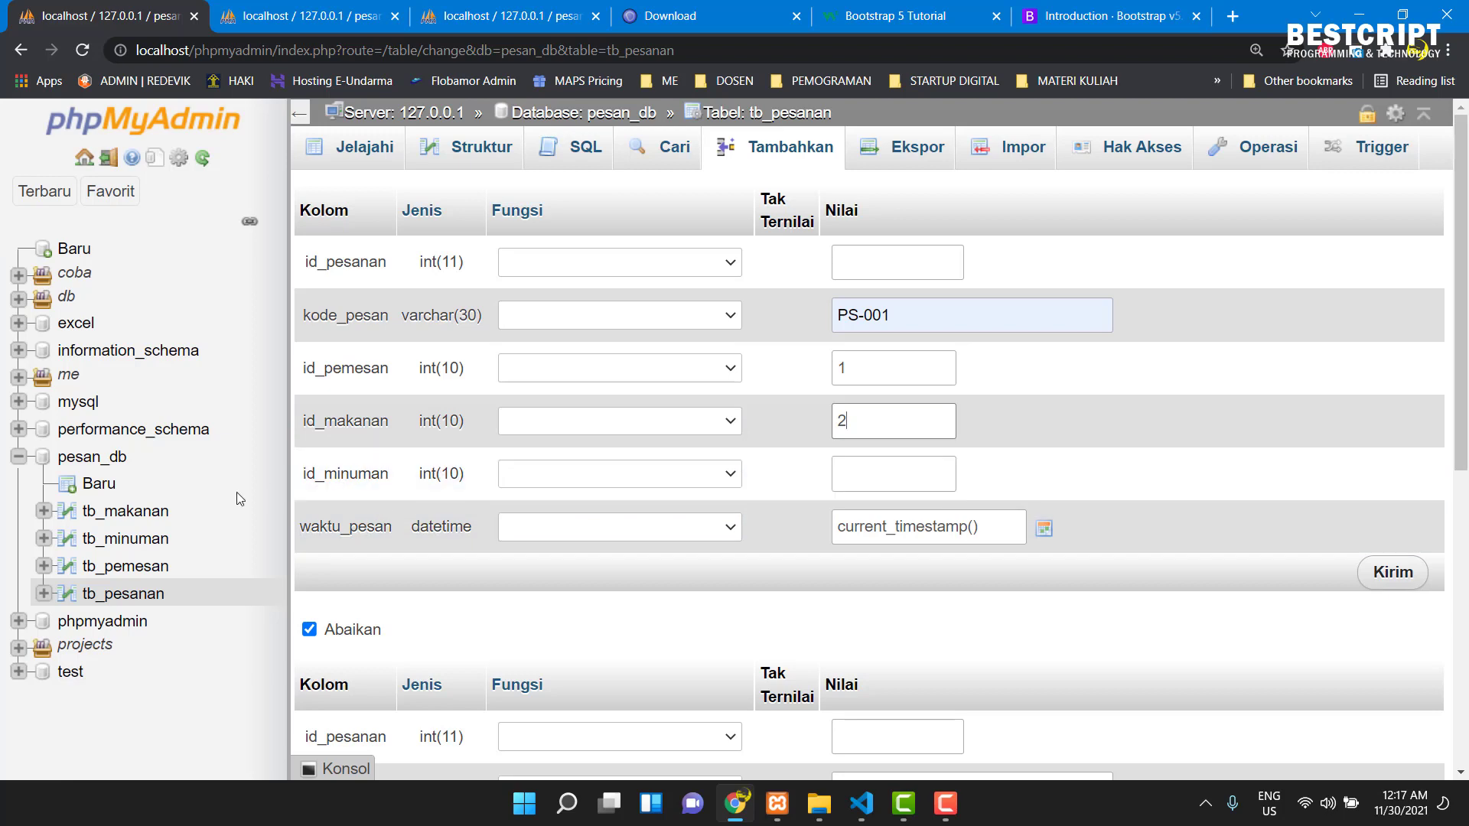
- Look up the drink ids in tb_minuman in a separate browser tab and set the new order's id_minuman to 2
right_click(123, 542)
left_click(153, 551)
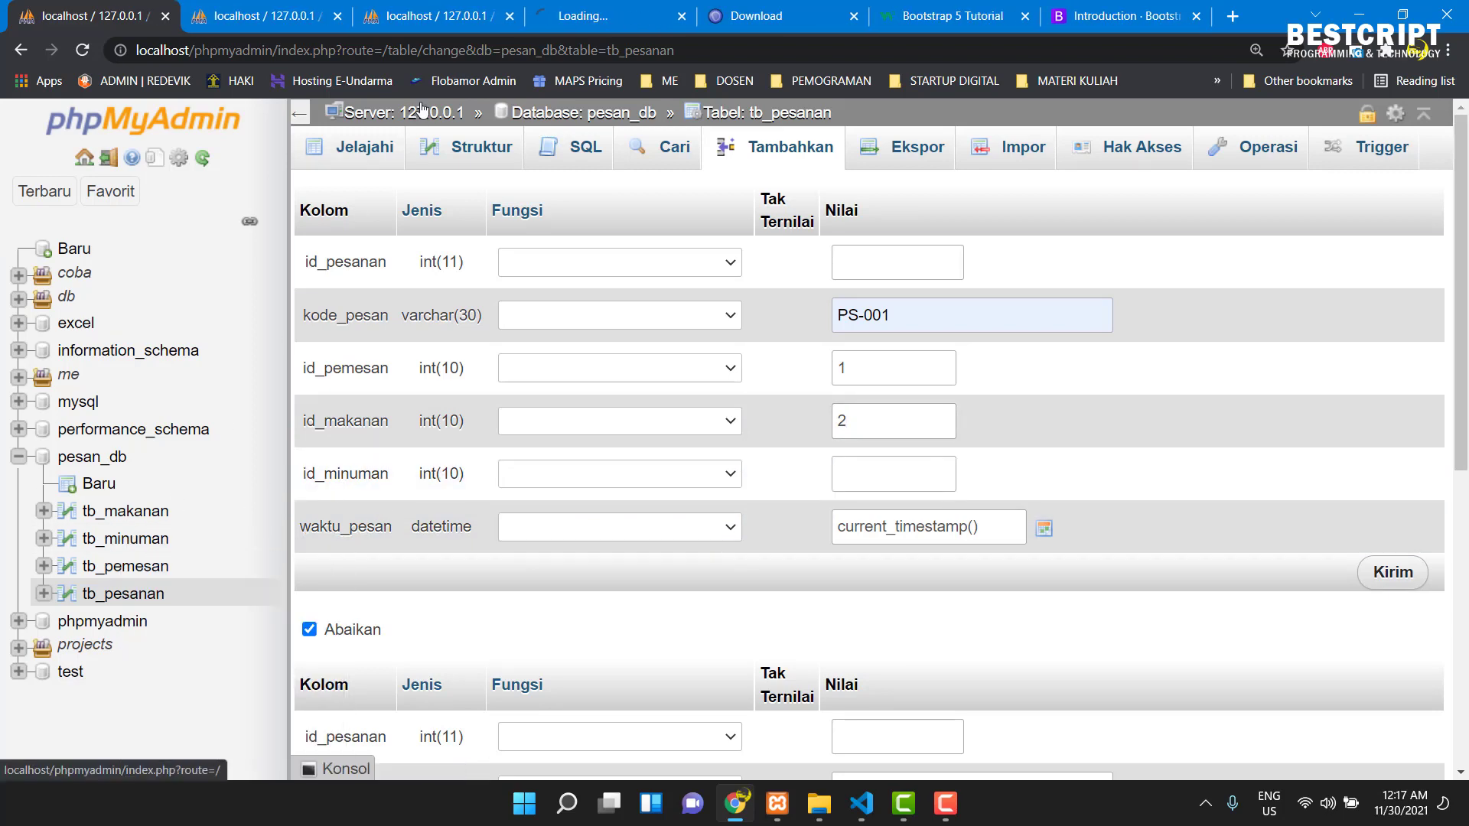
left_click(595, 24)
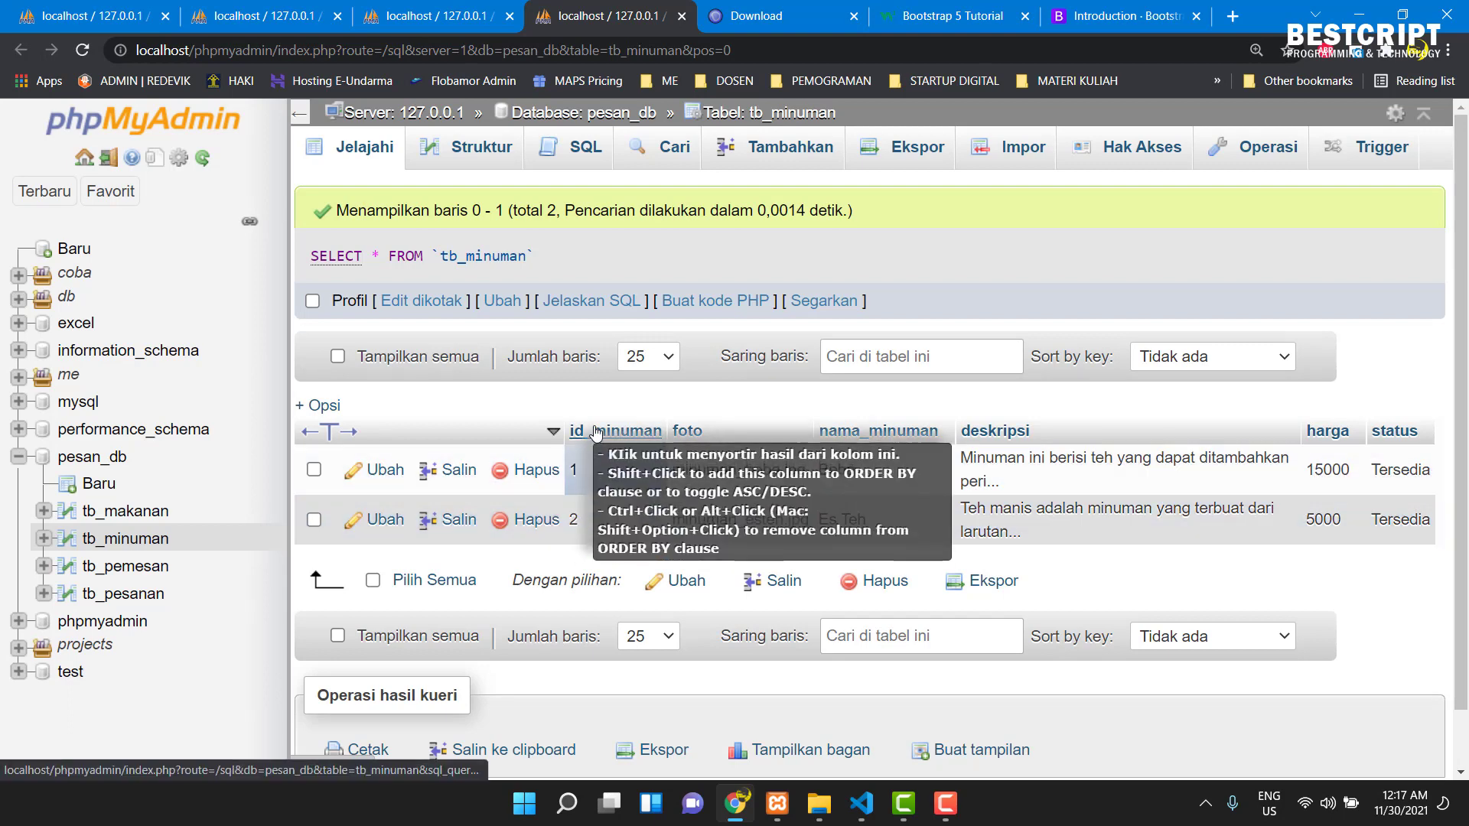
left_click(91, 15)
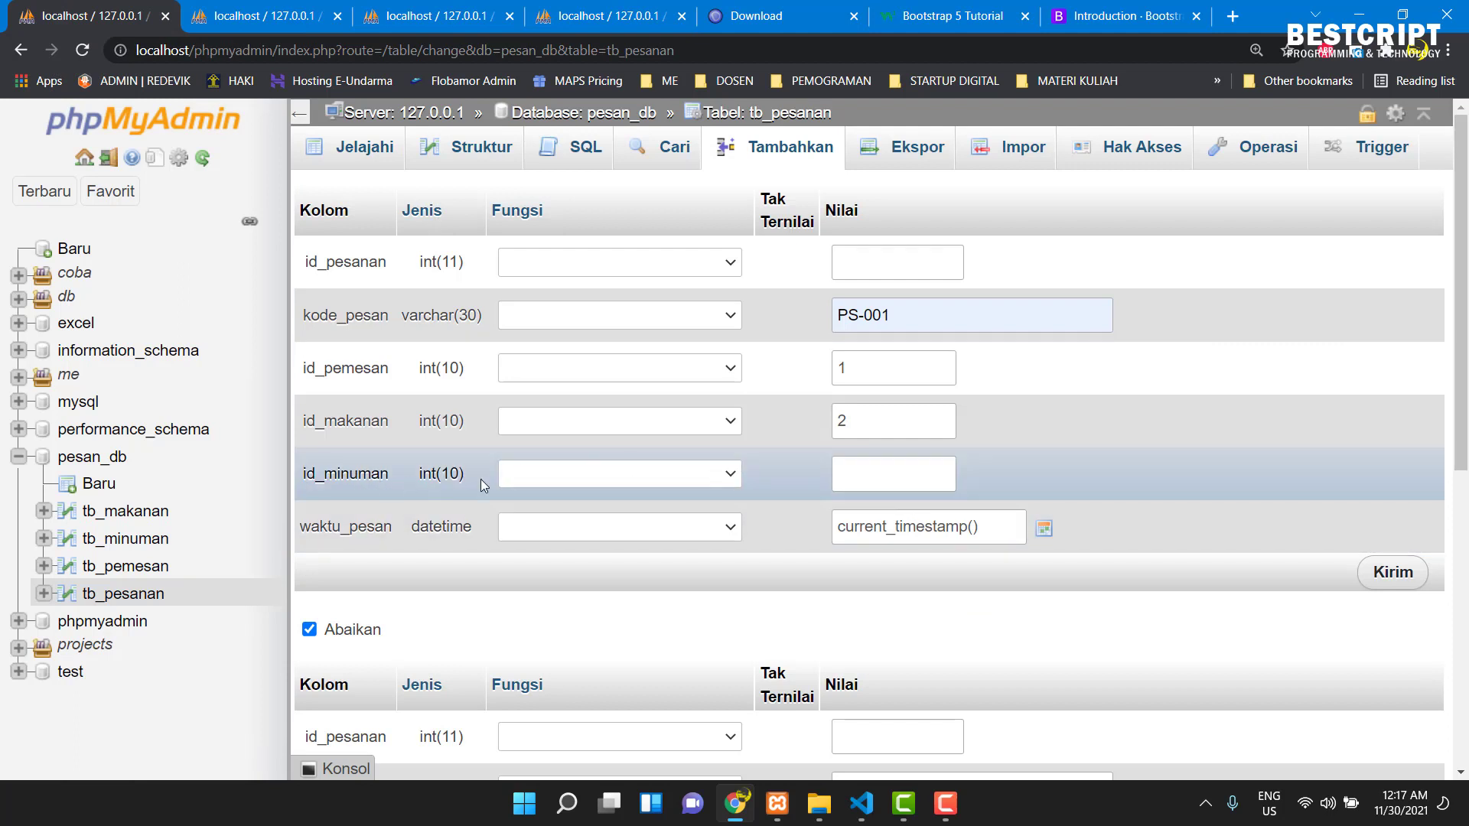
left_click(871, 486)
type("2")
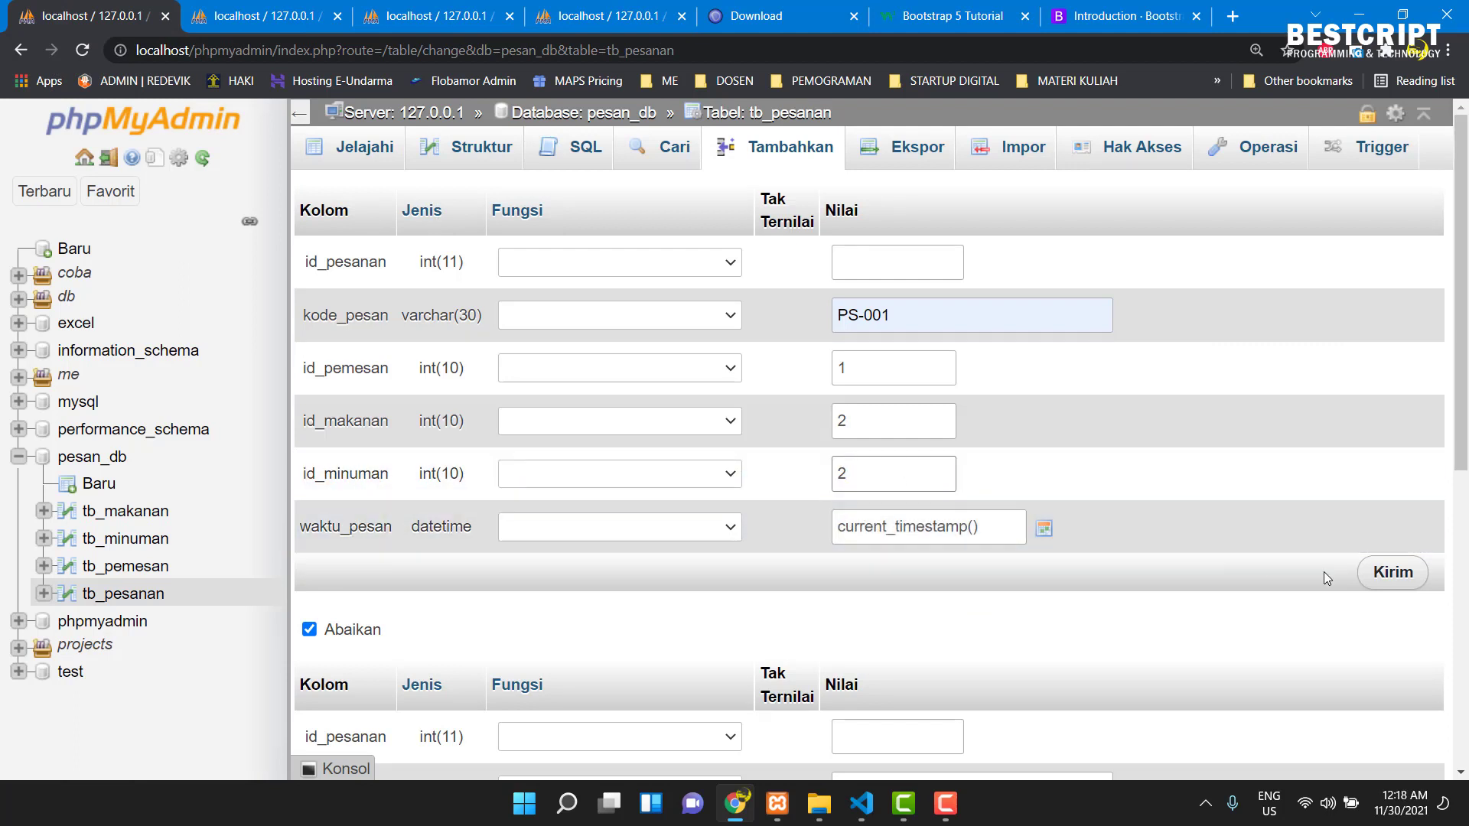
- Submit the new order record and browse the rows of tb_pesanan
left_click(1399, 580)
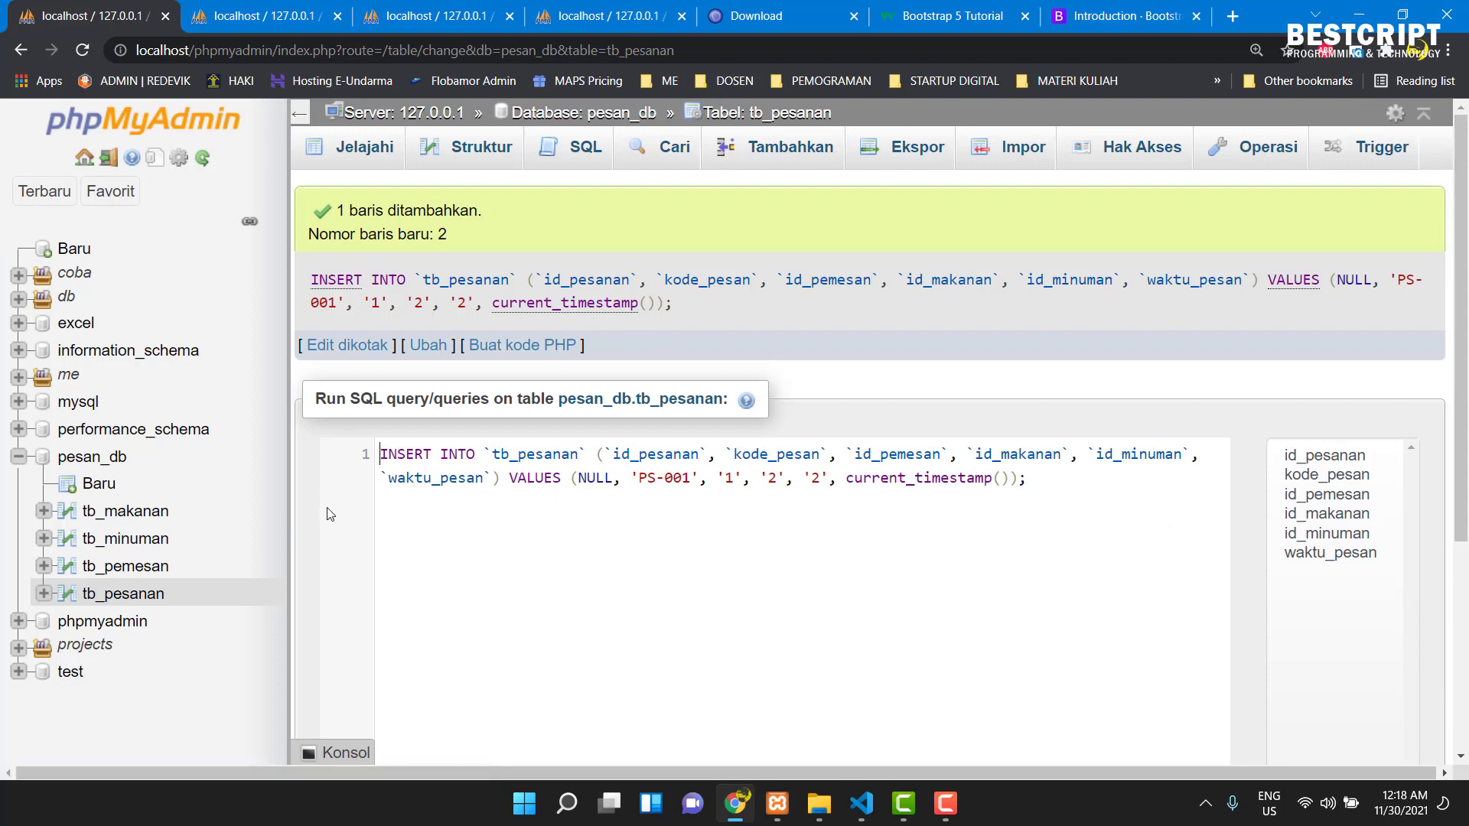
left_click(361, 153)
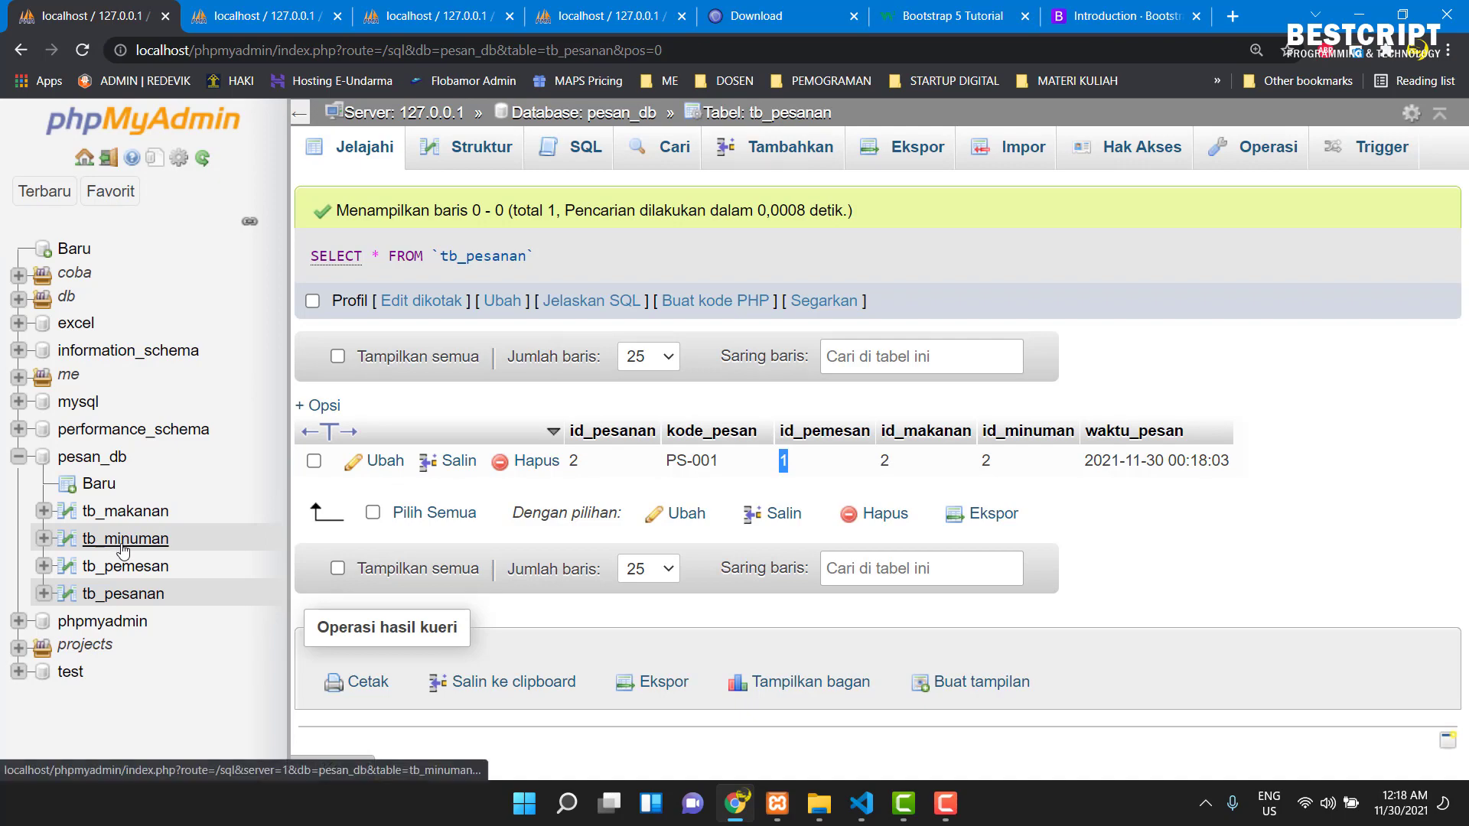
- Open the relationship designer for the pesan_db database
left_click(97, 459)
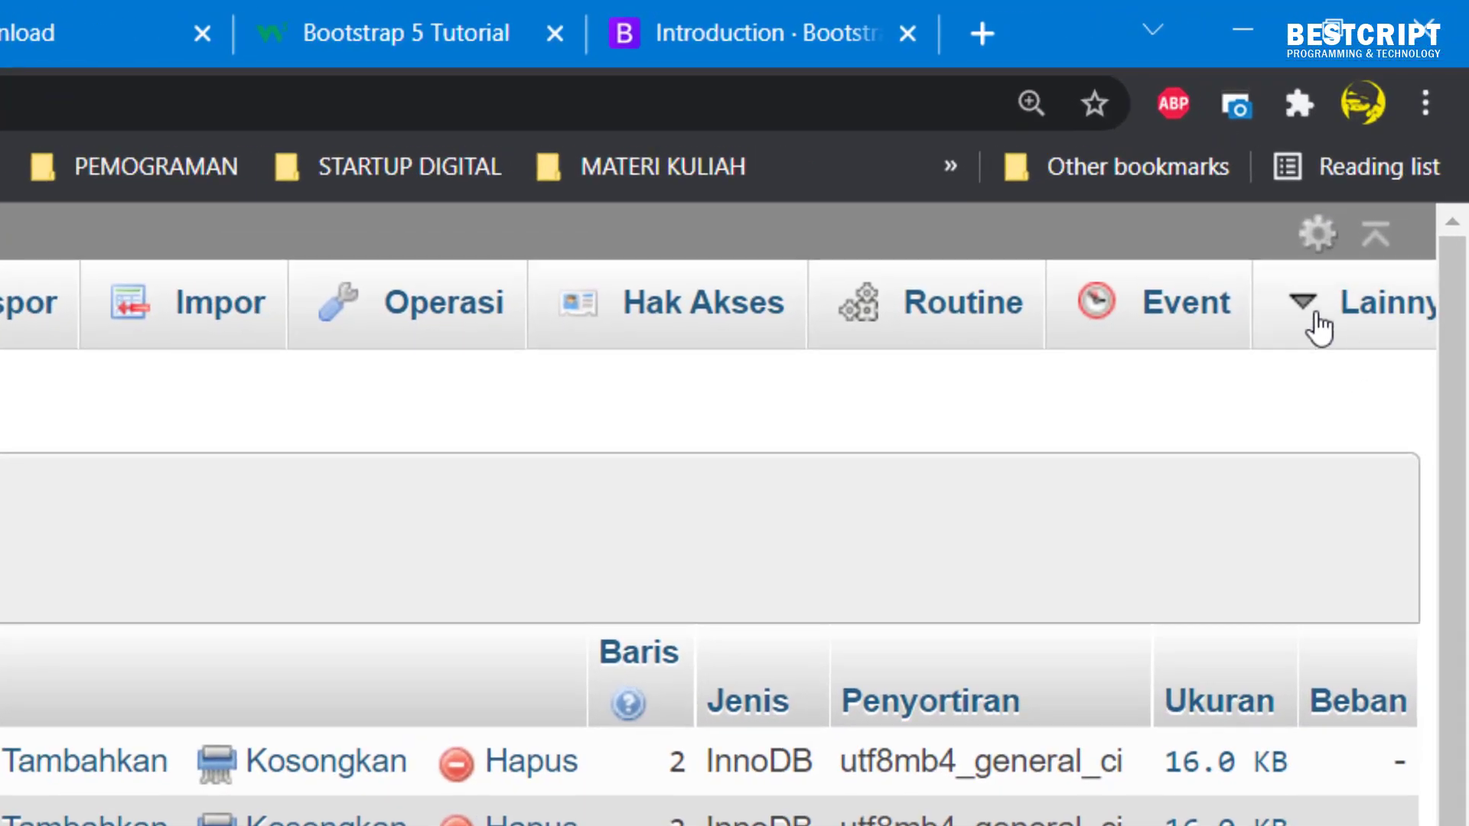
mouse_move(1395, 158)
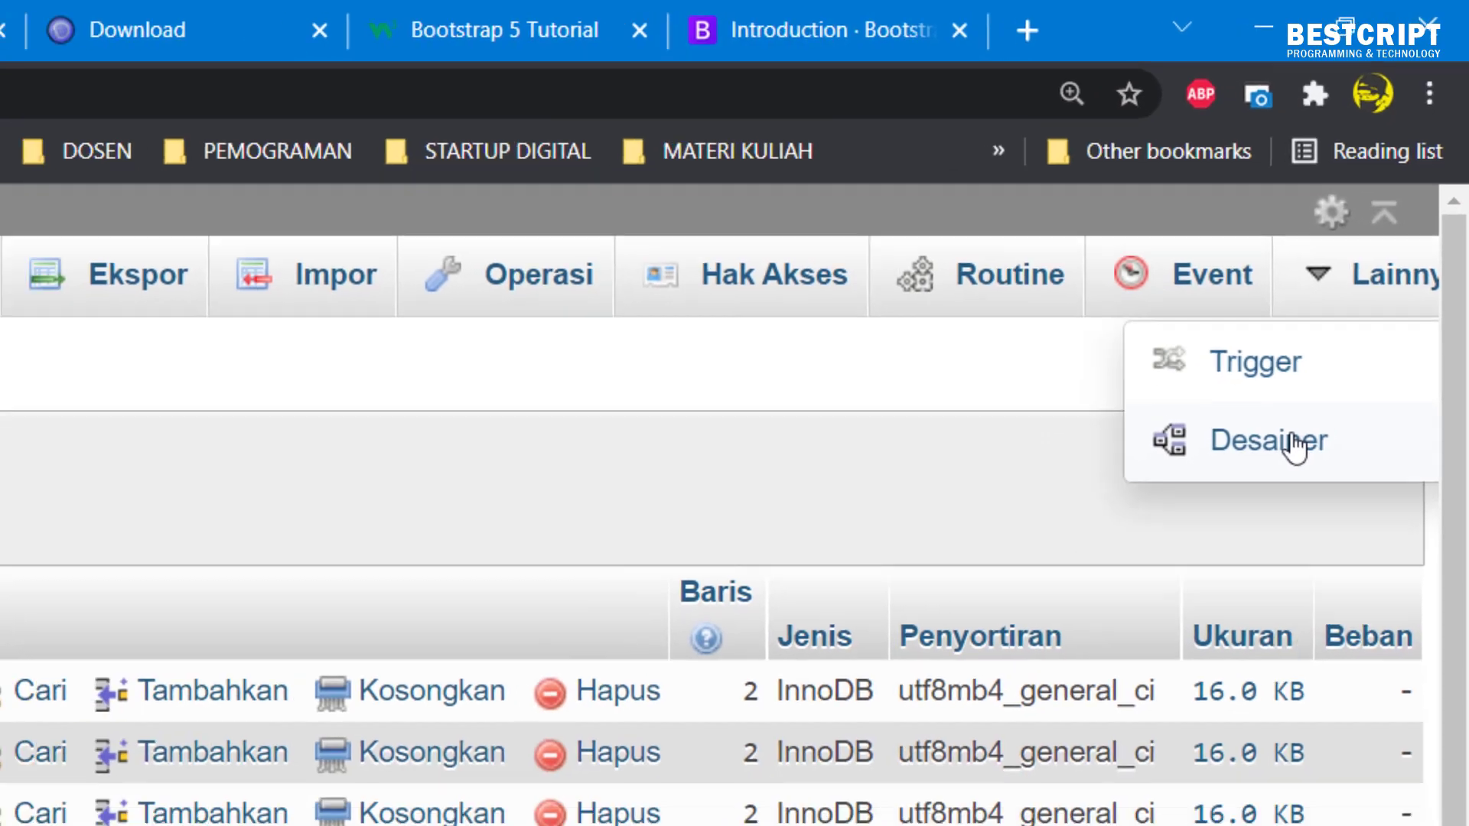
left_click(1293, 484)
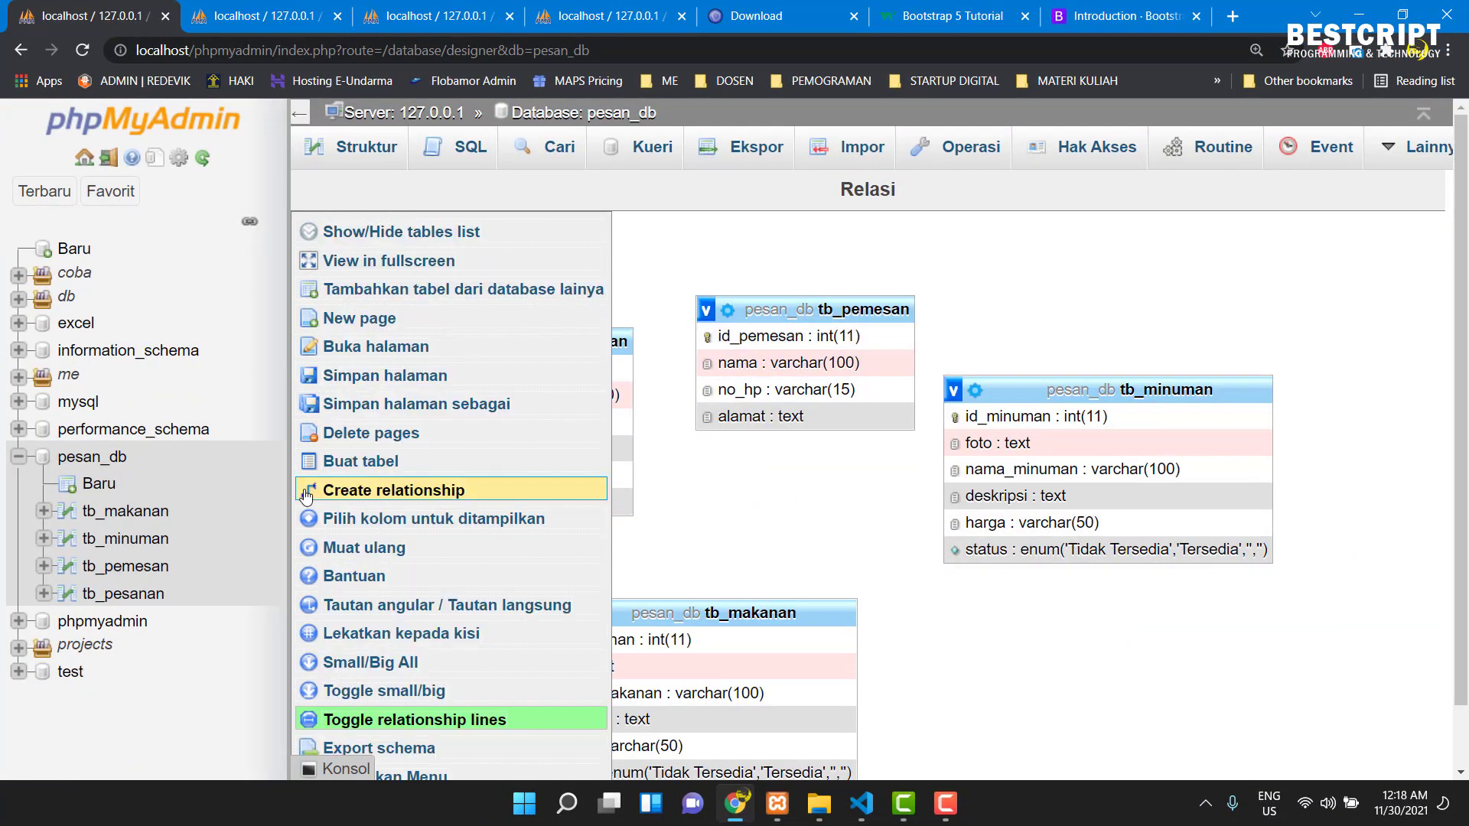
- Create a foreign key relationship from tb_pesanan's id_pemesan to tb_pemesan's id_pemesan, with CASCADE on delete and on update
left_click(417, 492)
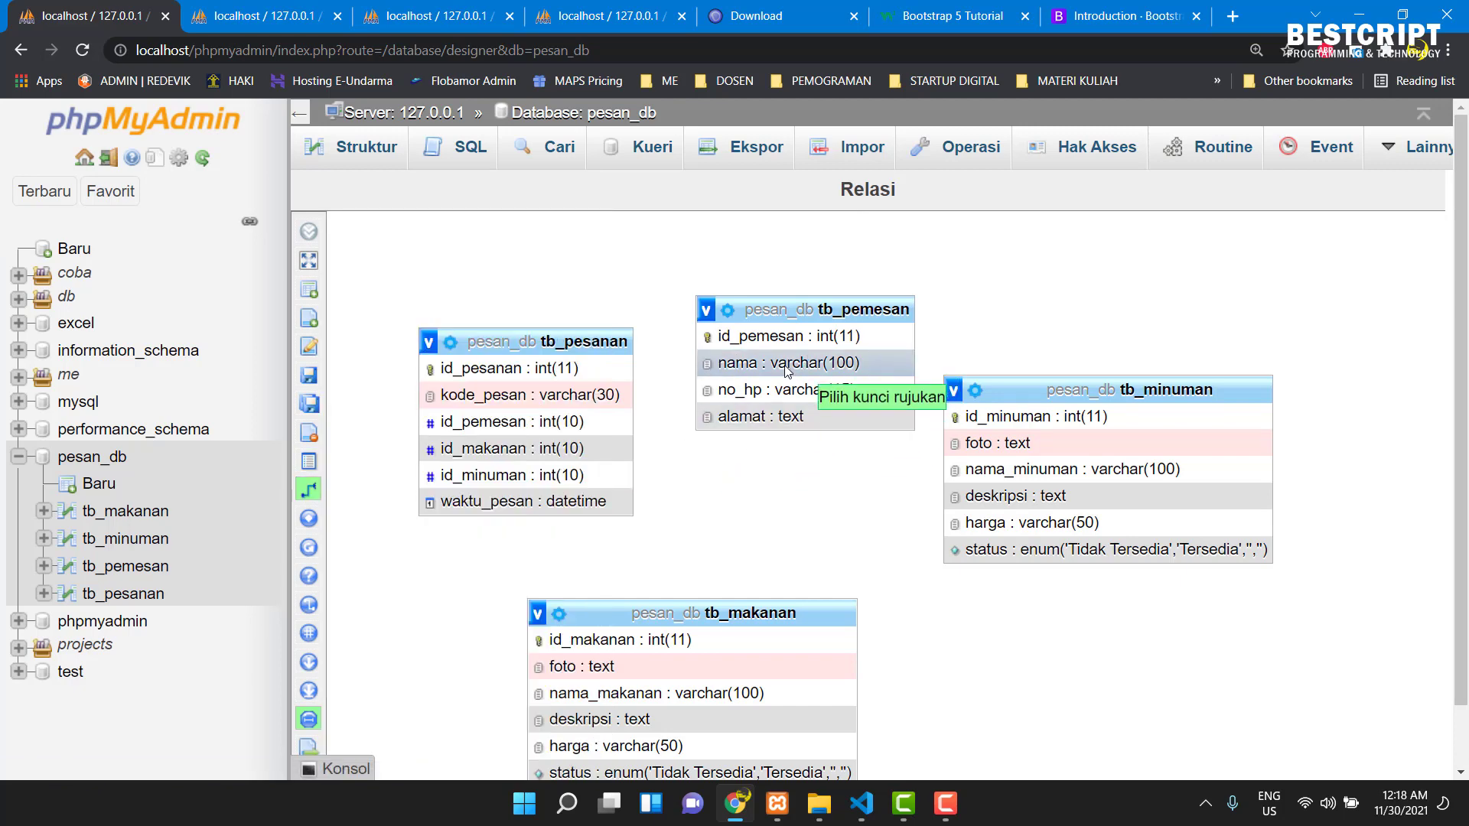
left_click(749, 339)
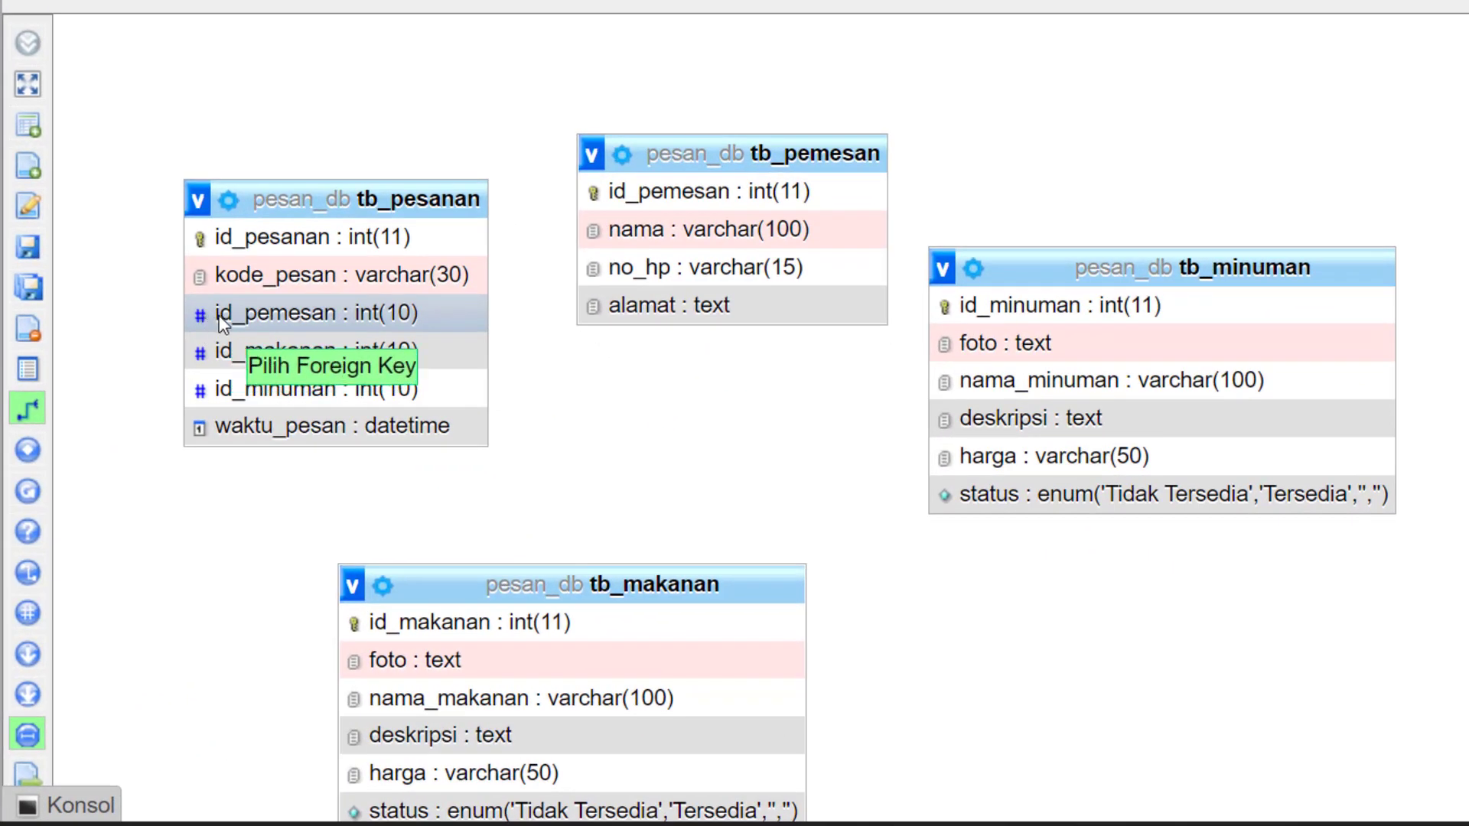
left_click(255, 321)
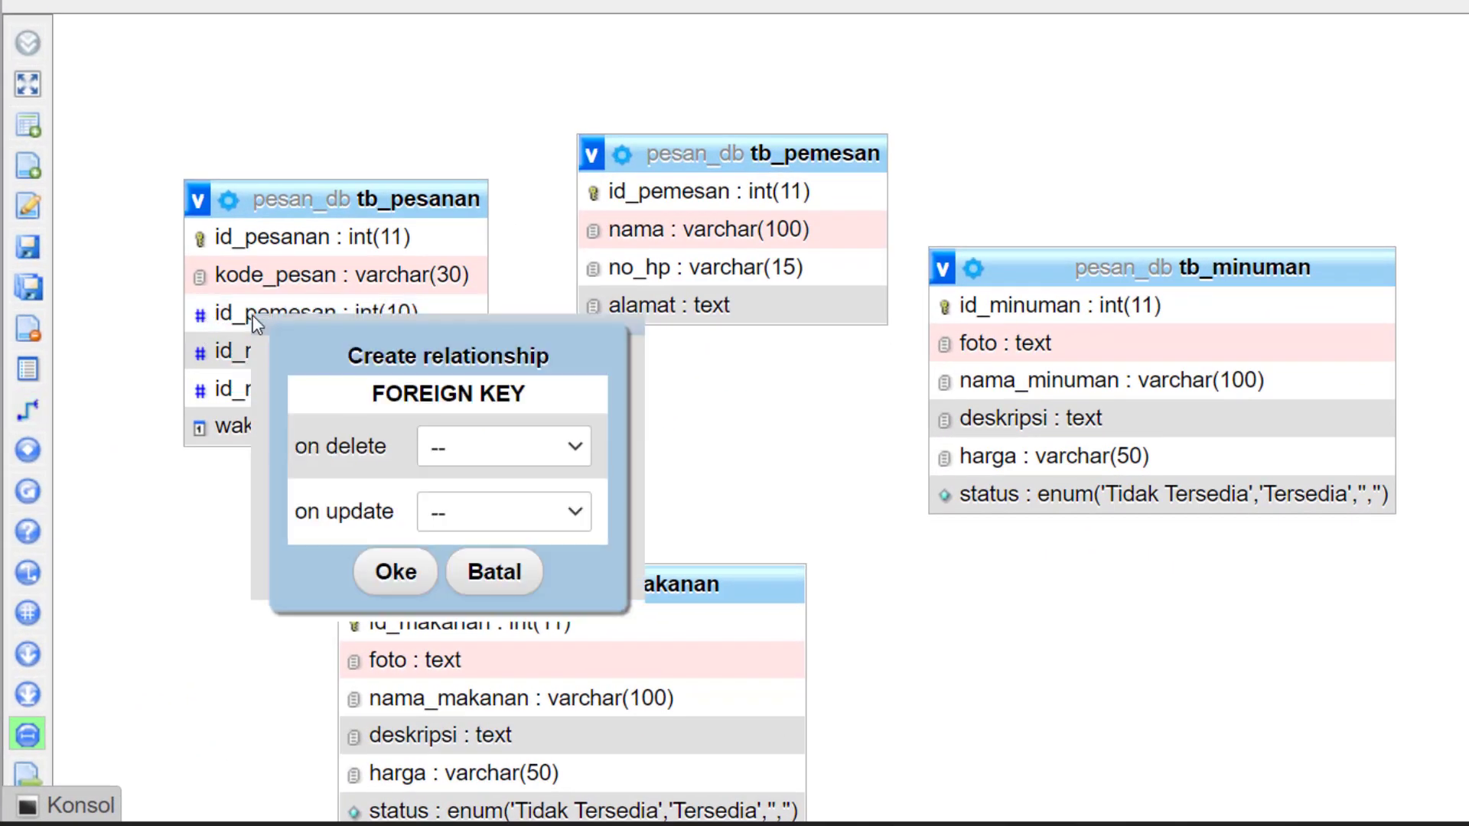
left_click(489, 443)
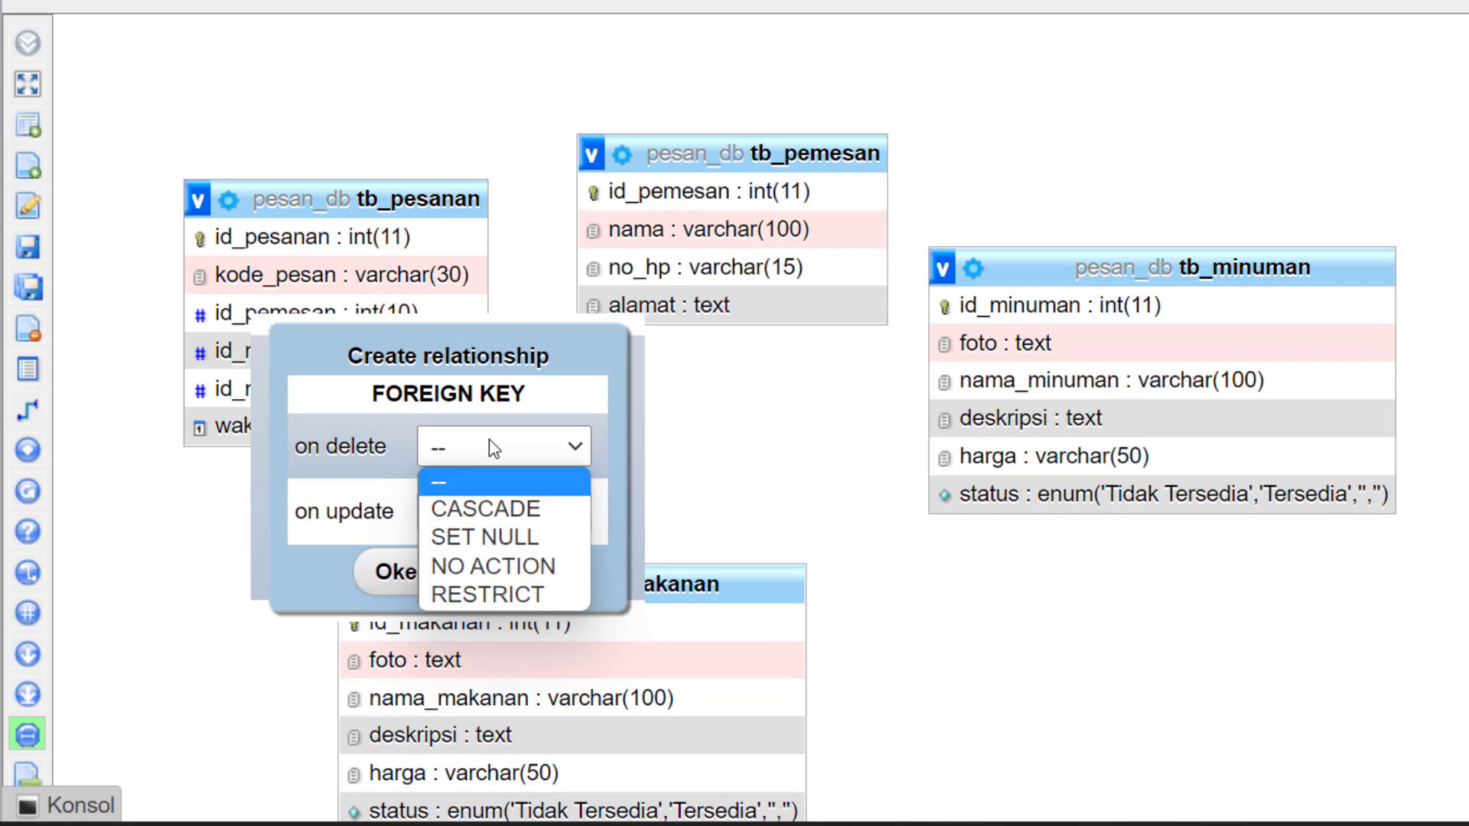
left_click(484, 510)
left_click(484, 513)
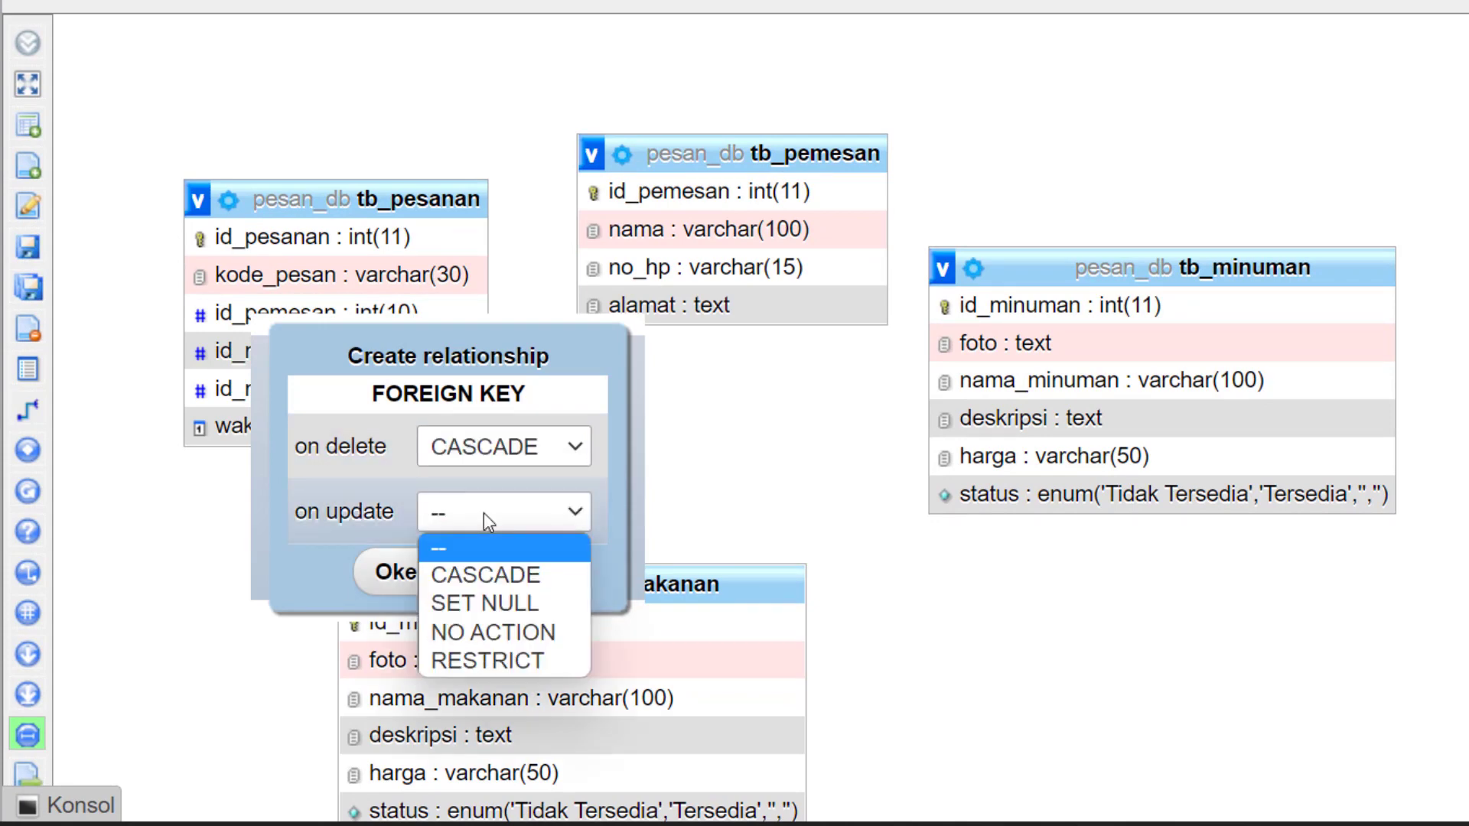
left_click(478, 574)
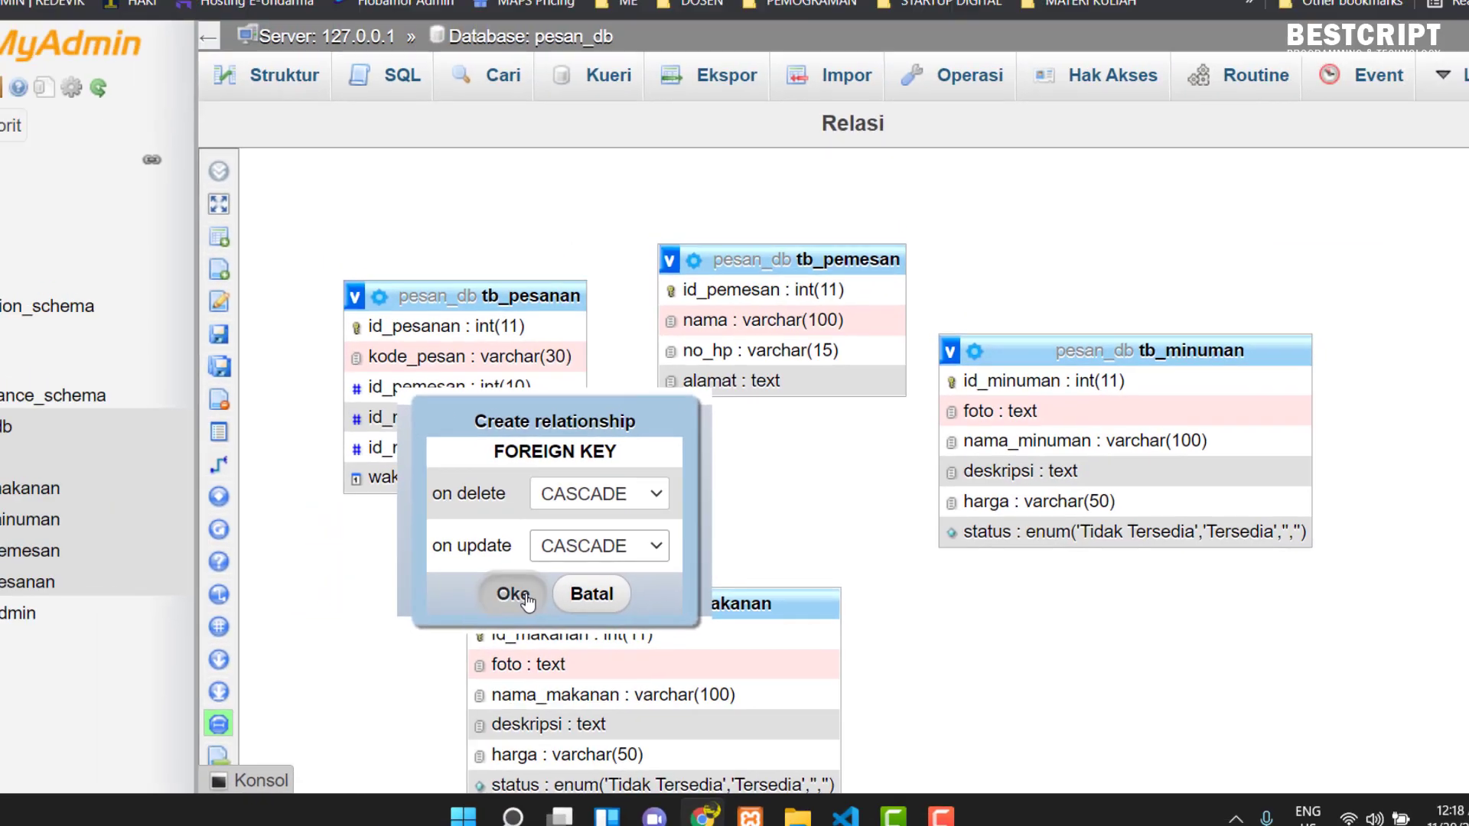
left_click(399, 572)
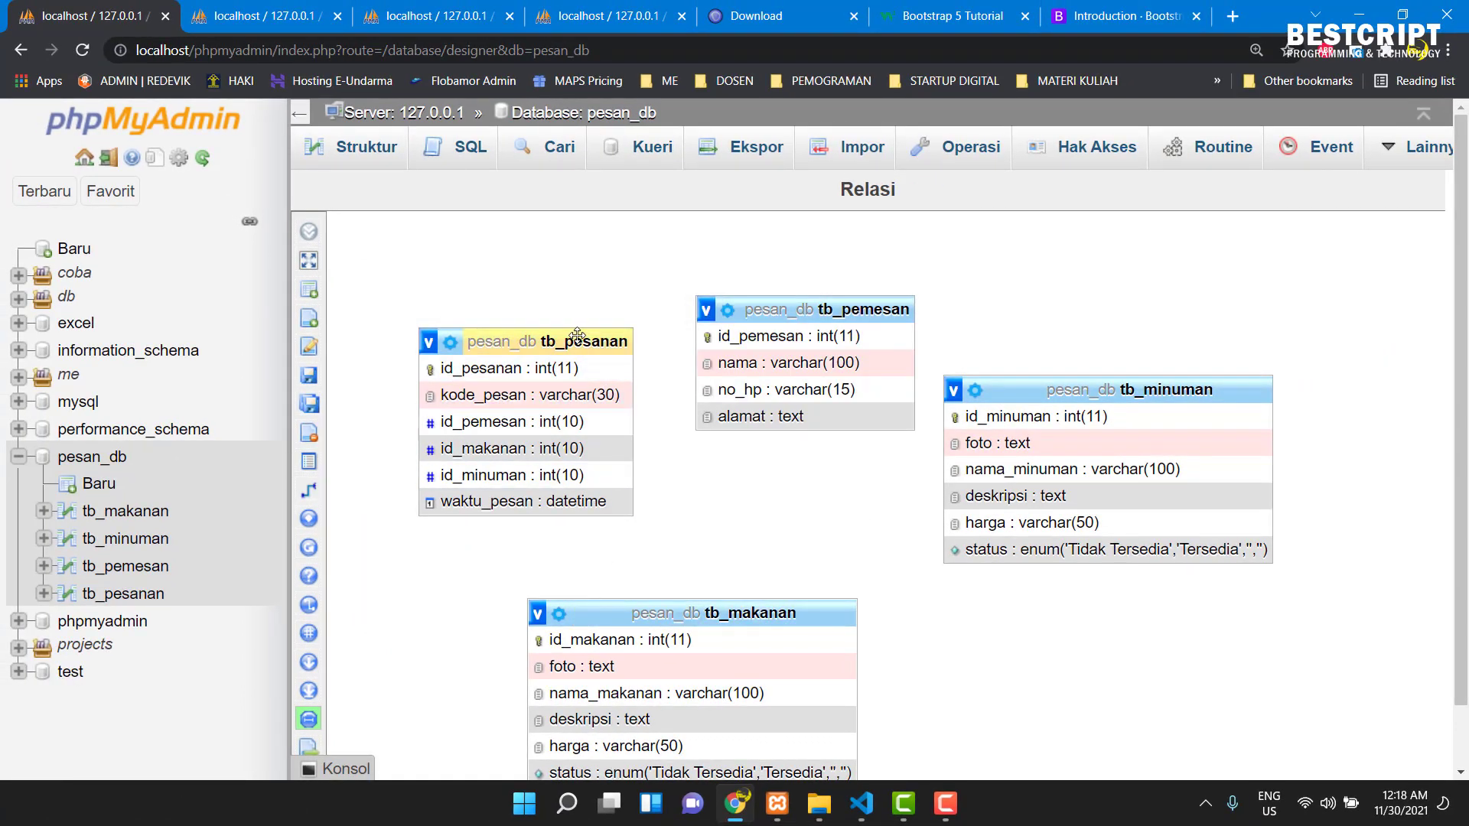
- Reload the designer and move the tb_pesanan table slightly farther away from tb_pemesan in the diagram
left_click_drag(589, 341, 515, 303)
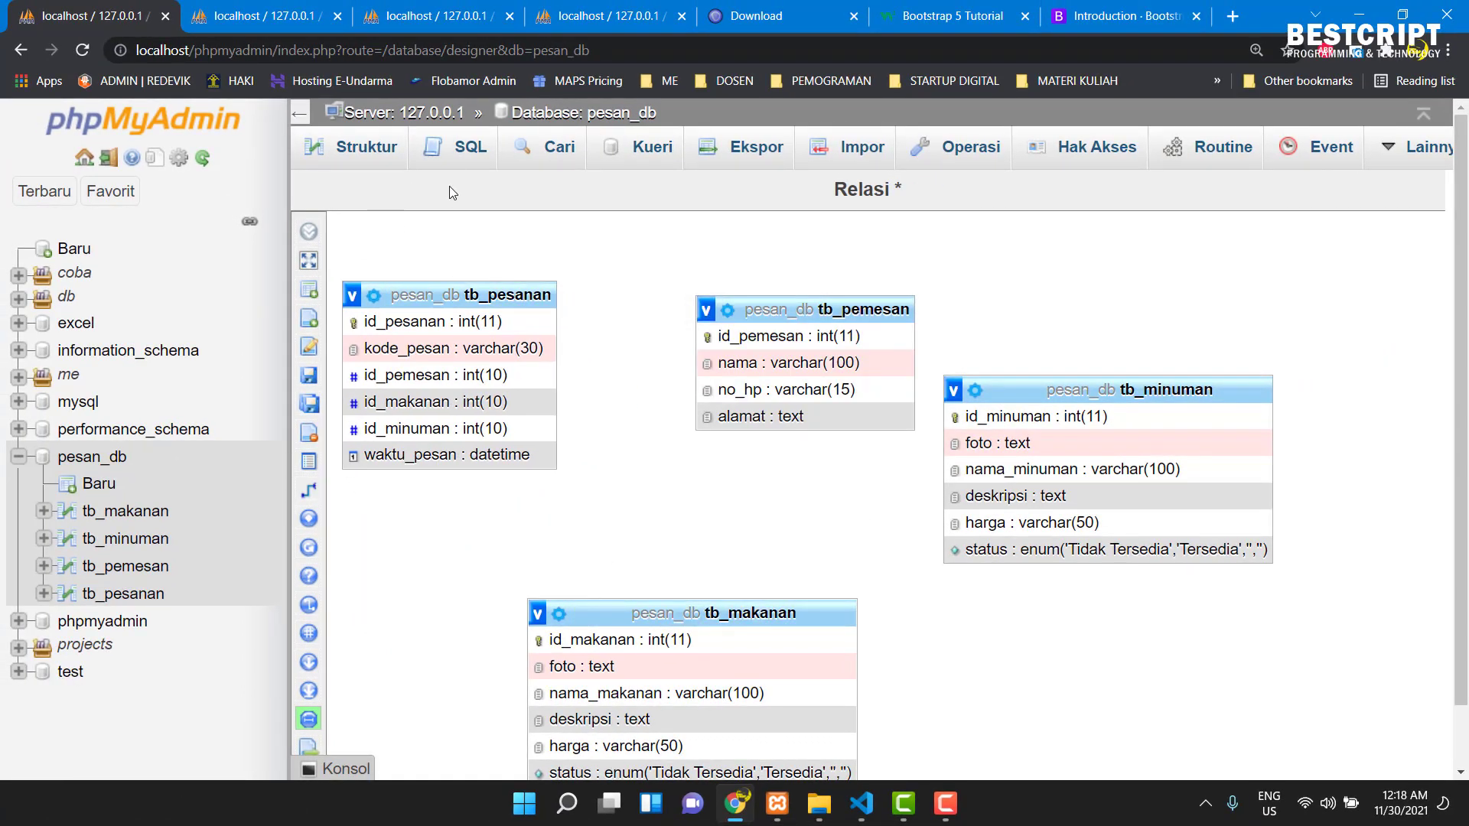
left_click(82, 50)
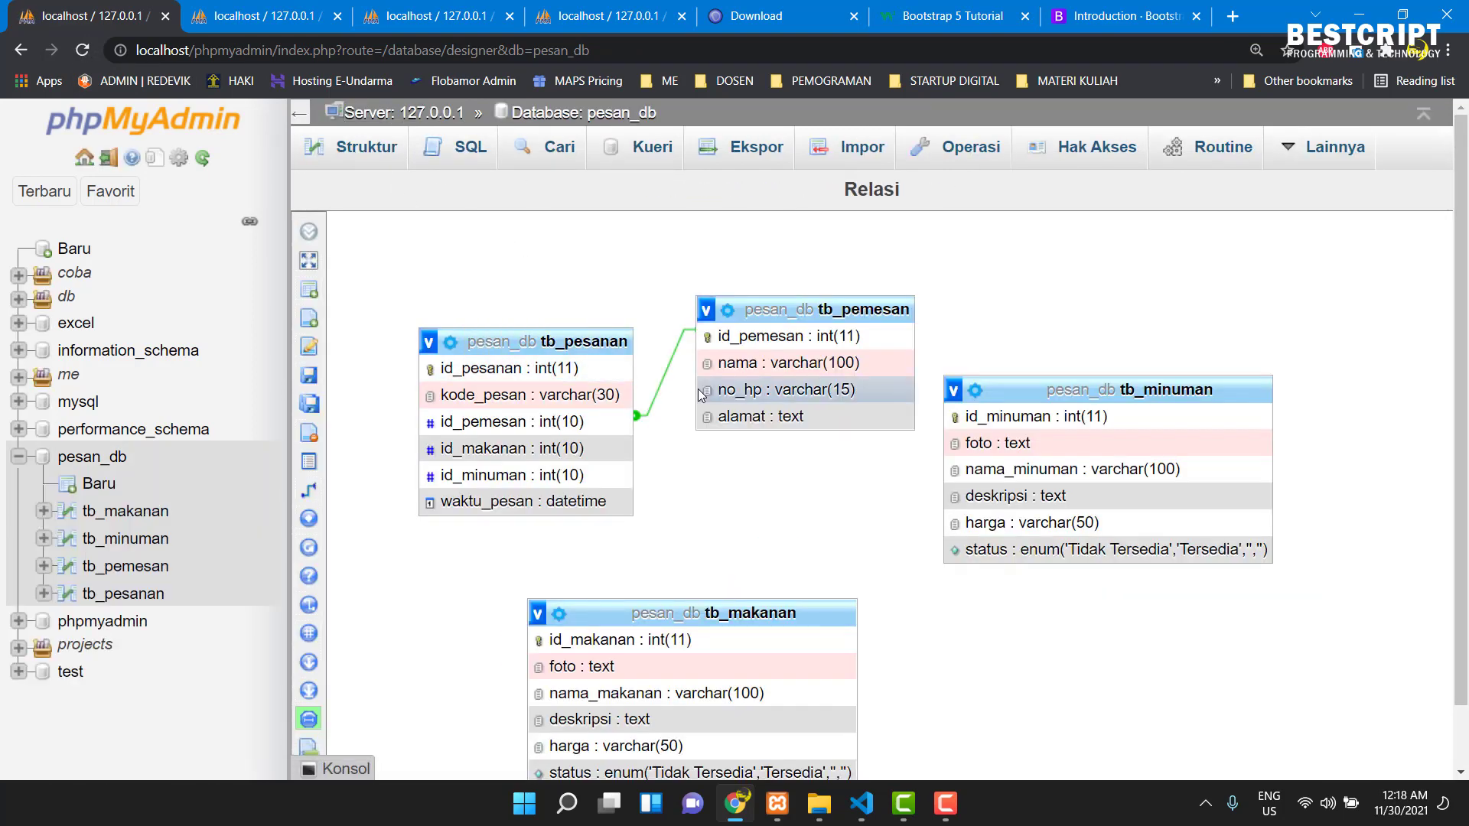
left_click_drag(568, 342, 526, 344)
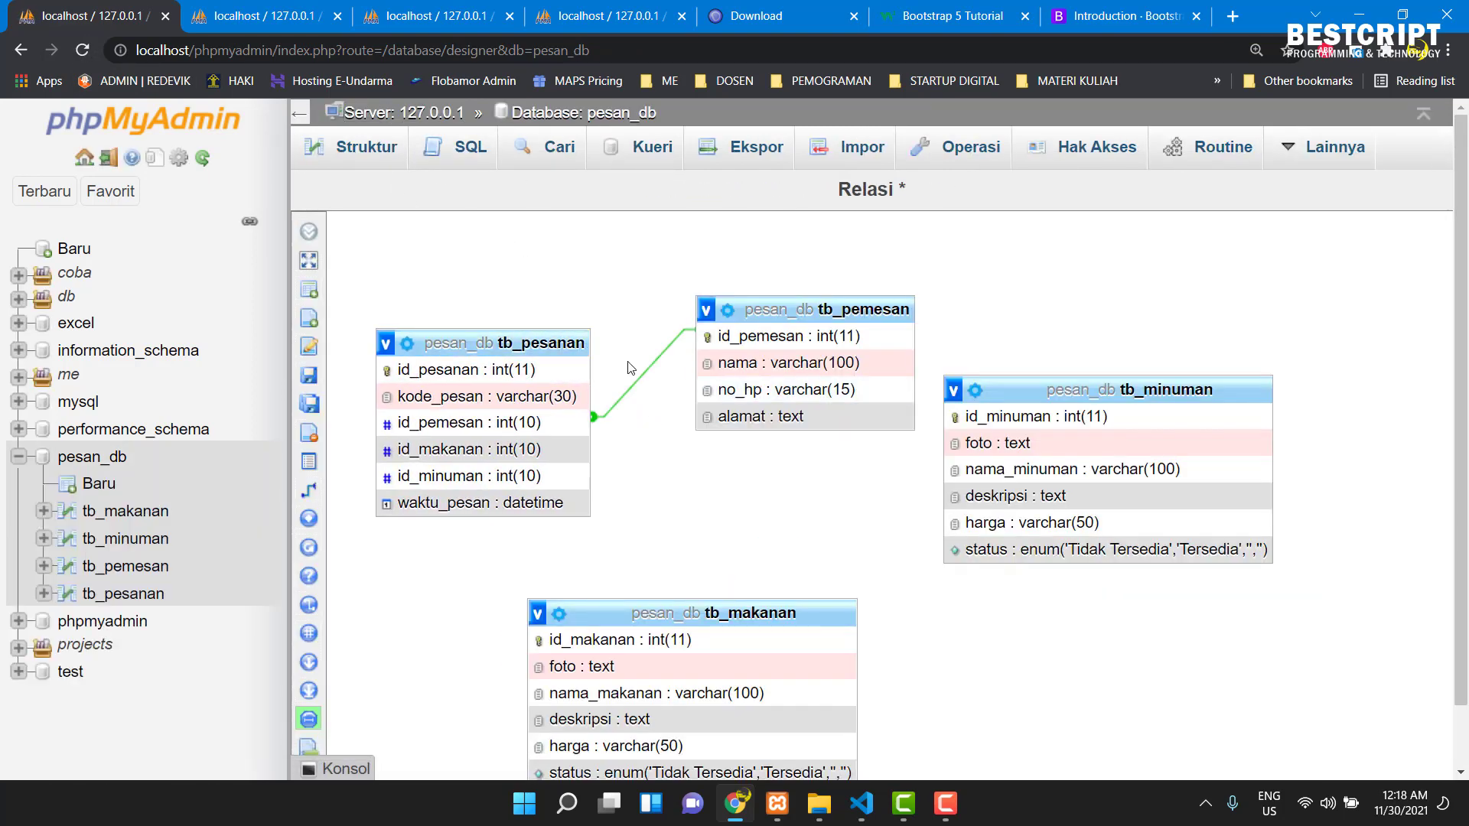
scroll(667, 447, "down", 2)
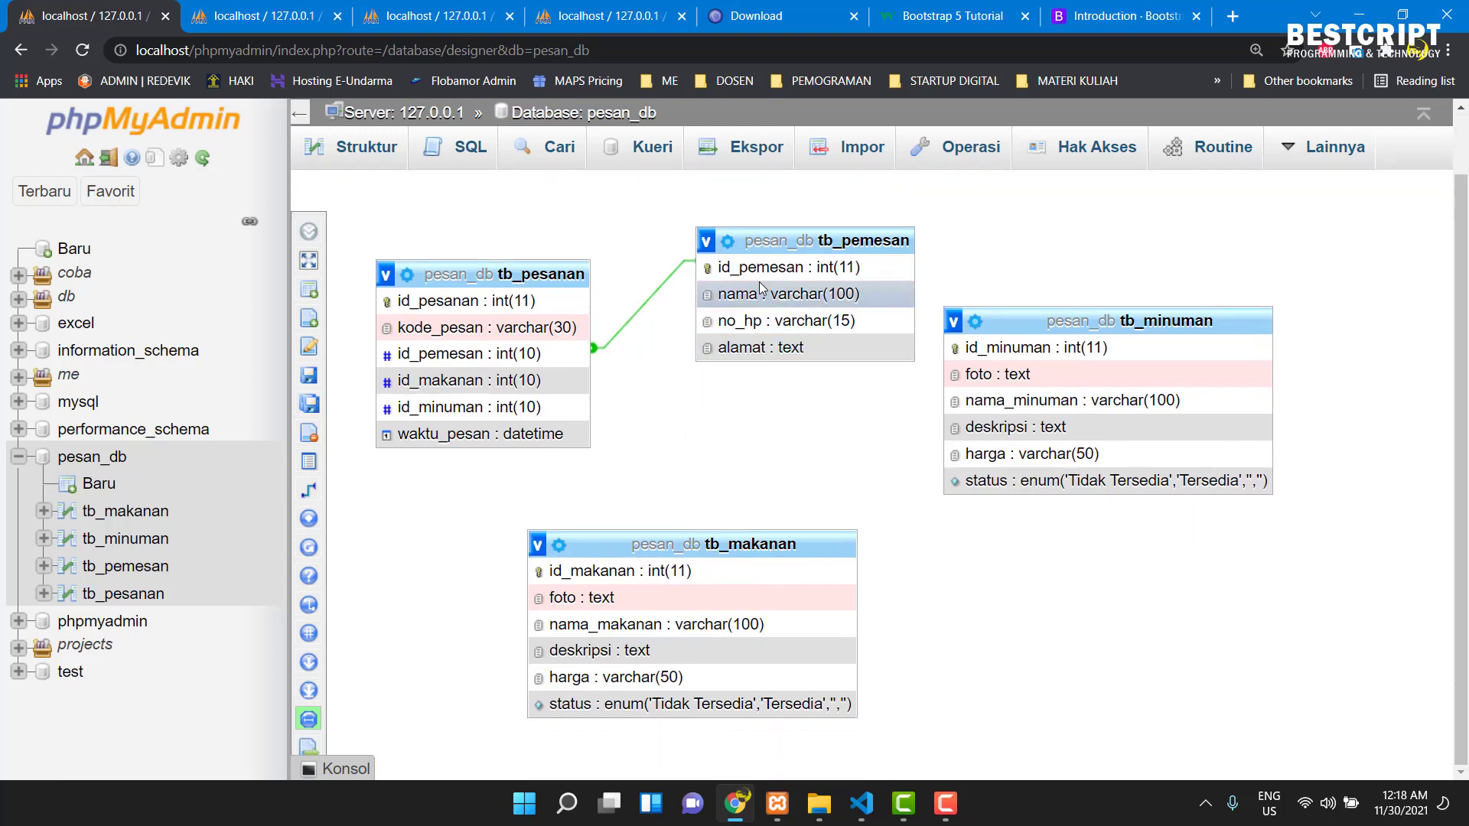
mouse_move(328, 433)
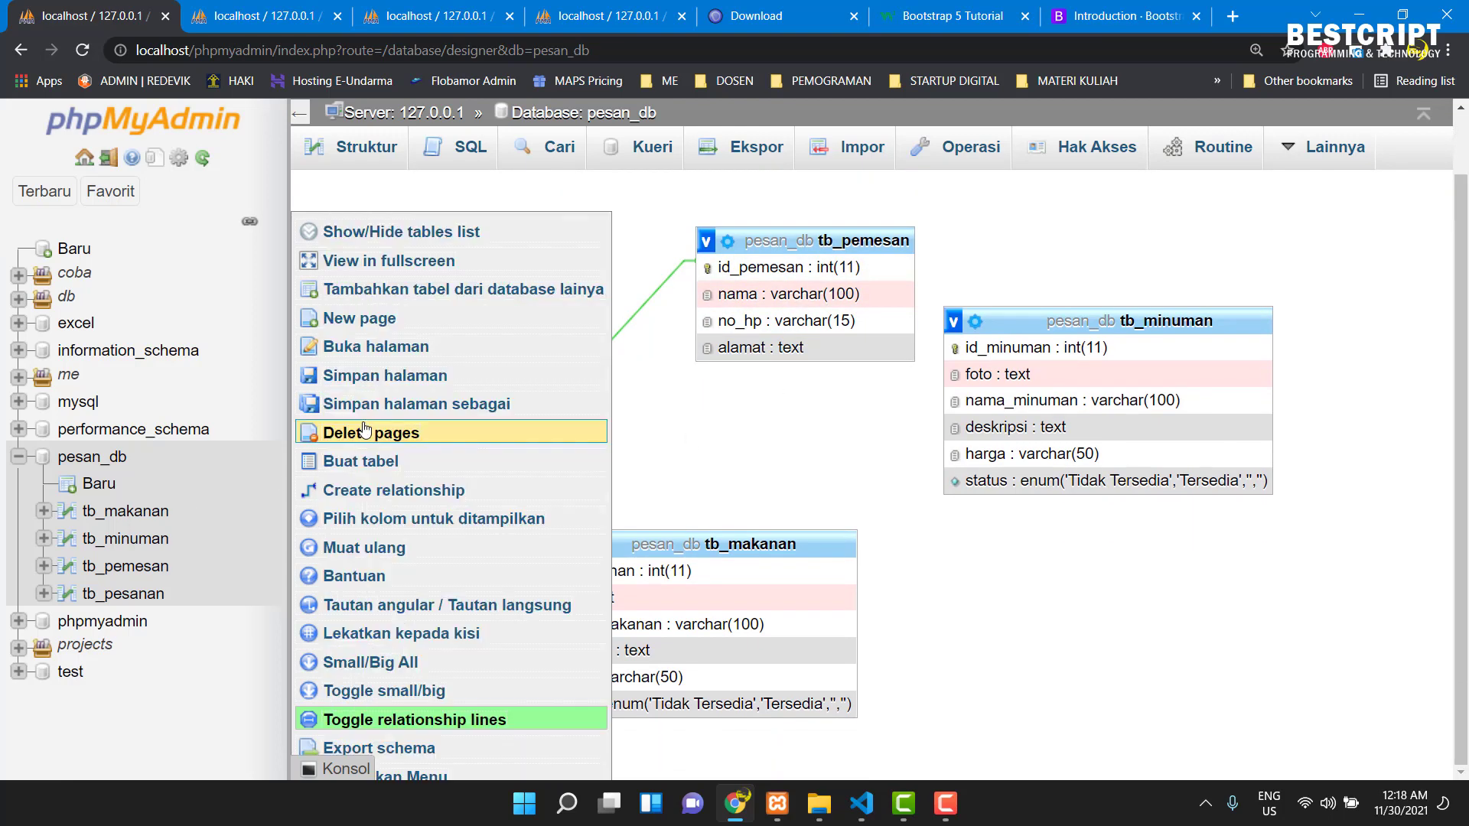
- Create a foreign key relationship from tb_pesanan's id_minuman to tb_minuman's id_minuman, with CASCADE on delete and on update, and reload the designer
left_click(328, 494)
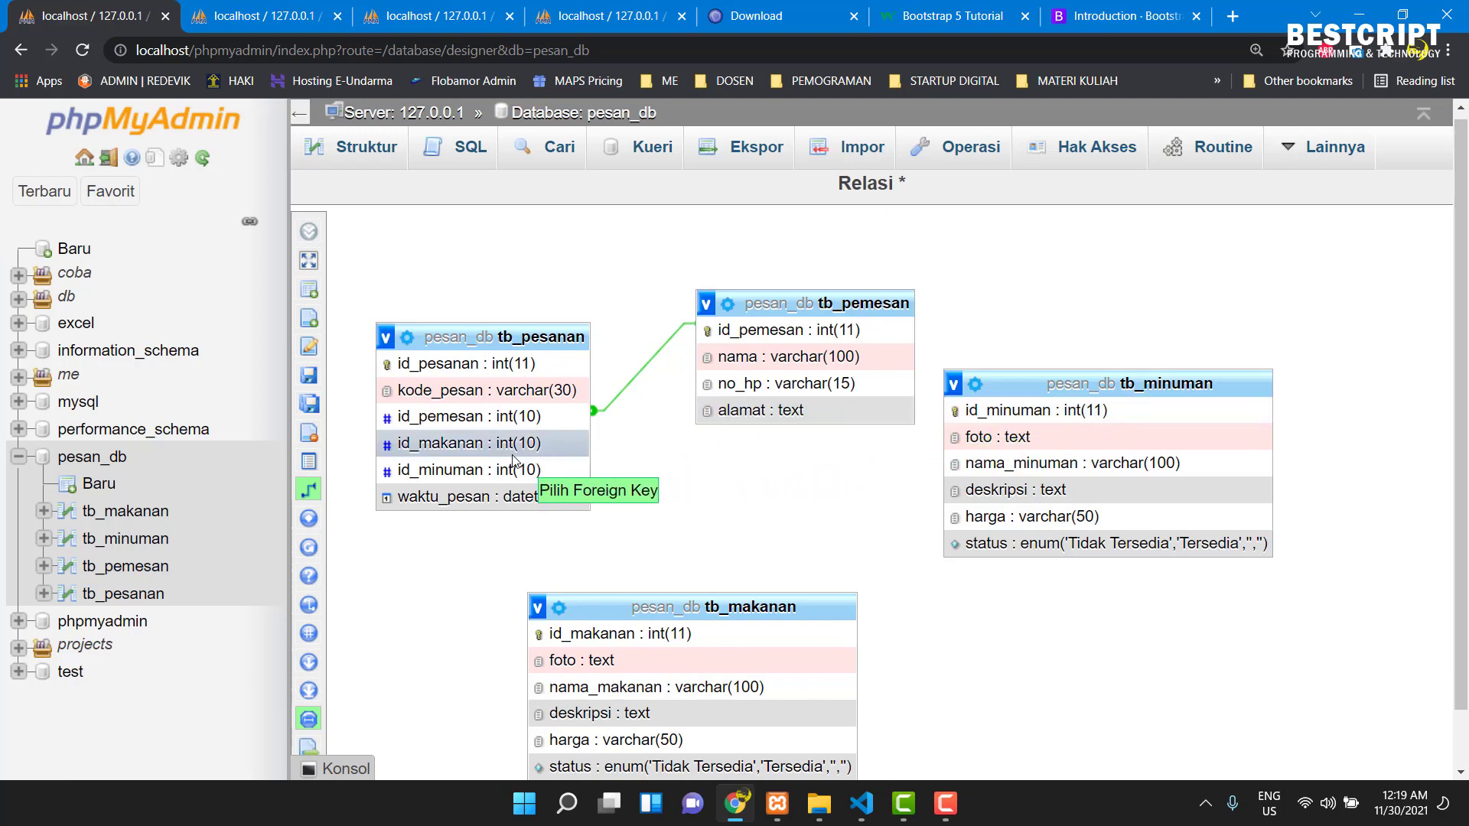
left_click(480, 471)
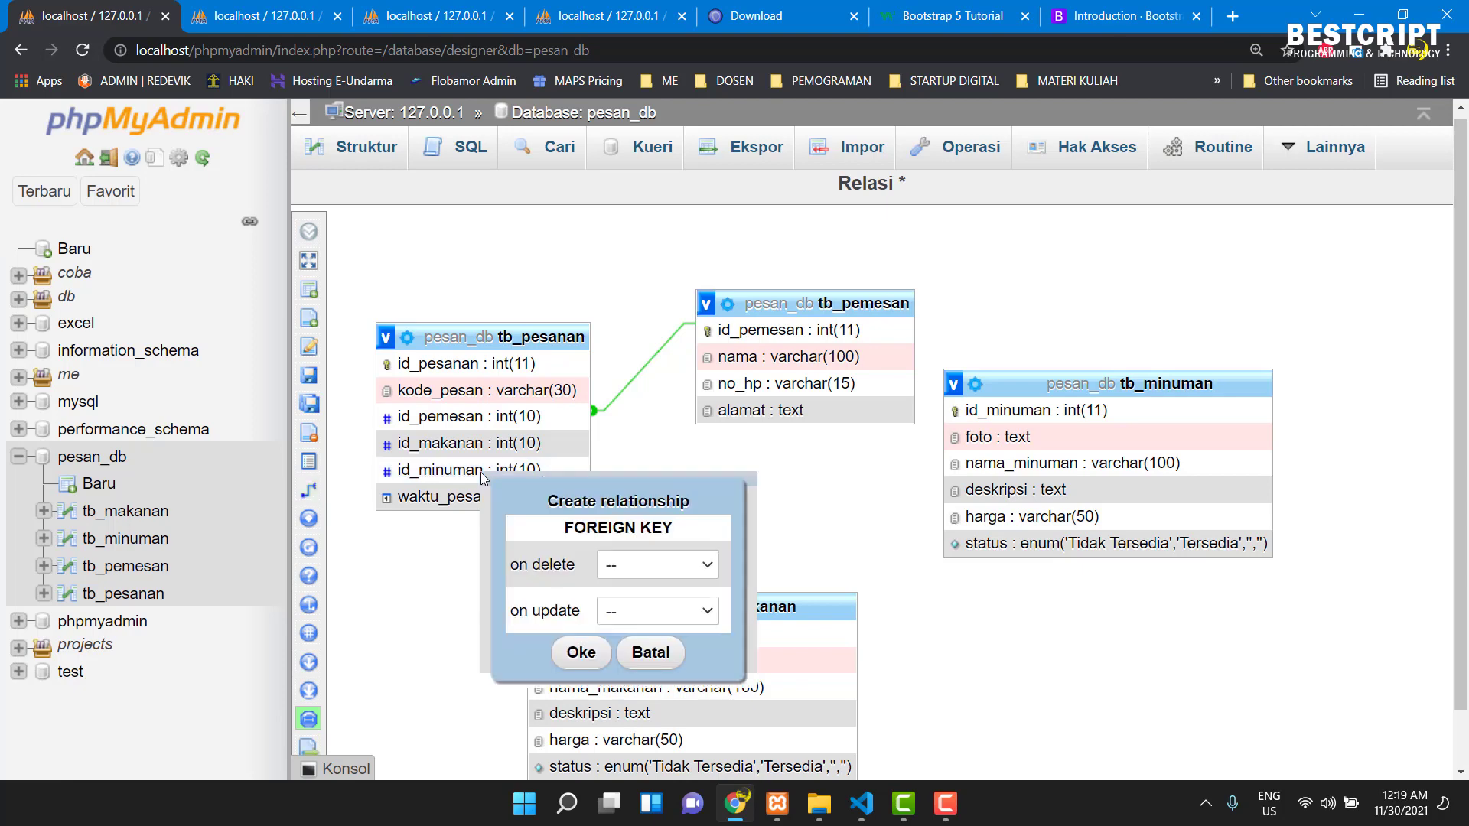
left_click(623, 571)
left_click(629, 608)
left_click(631, 617)
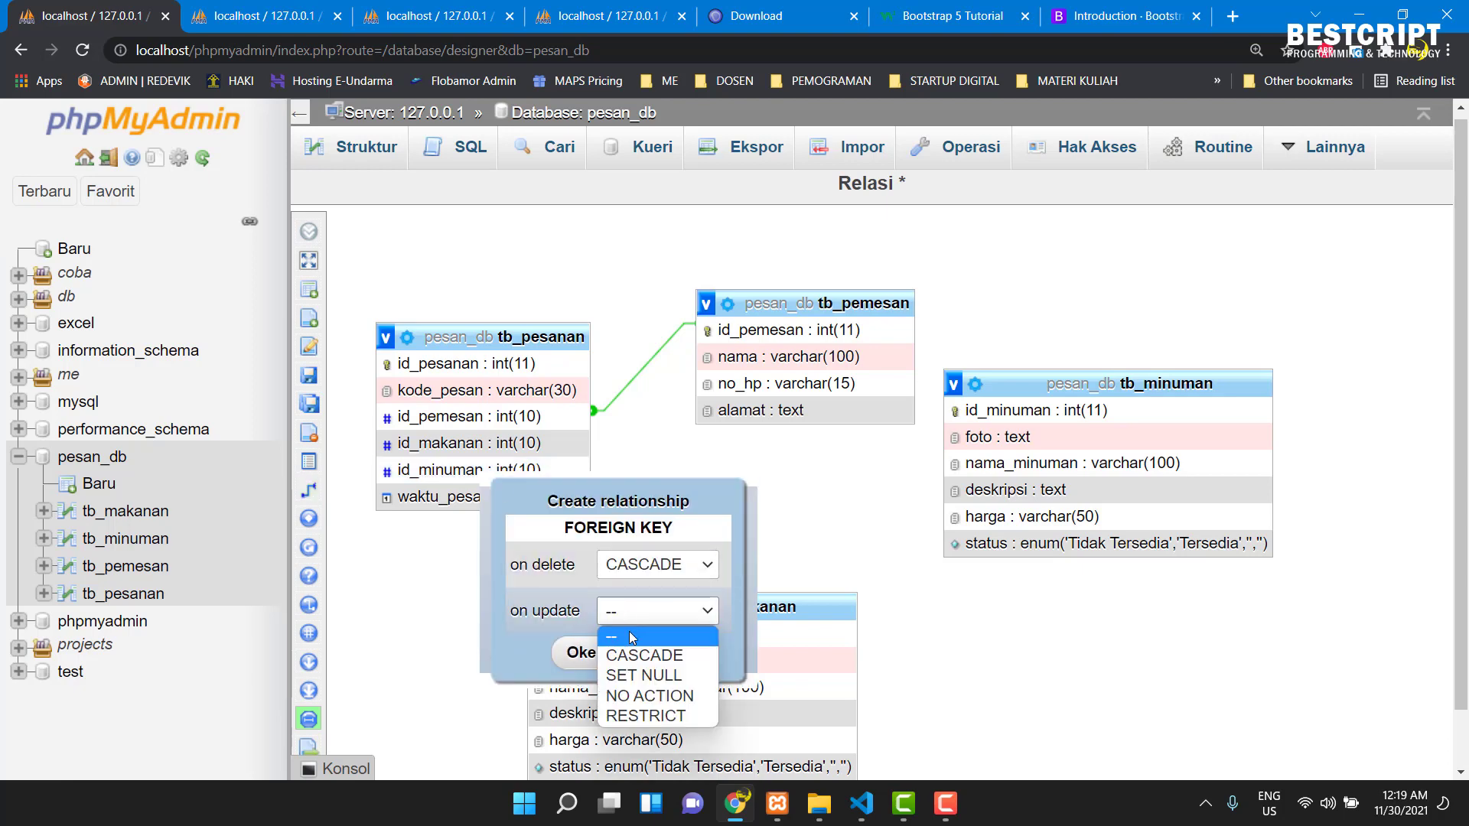
left_click(620, 651)
left_click(583, 657)
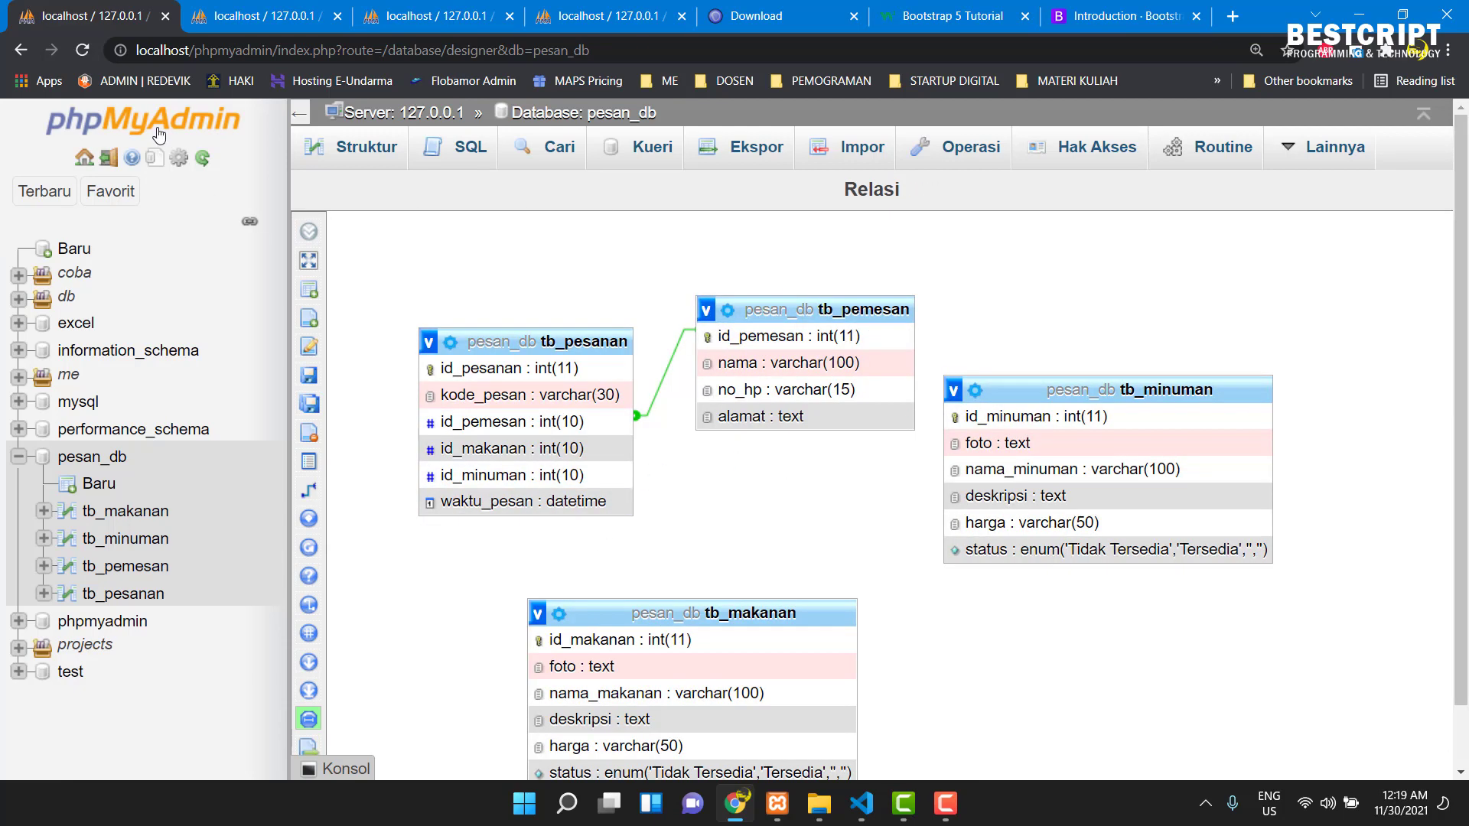
left_click(76, 57)
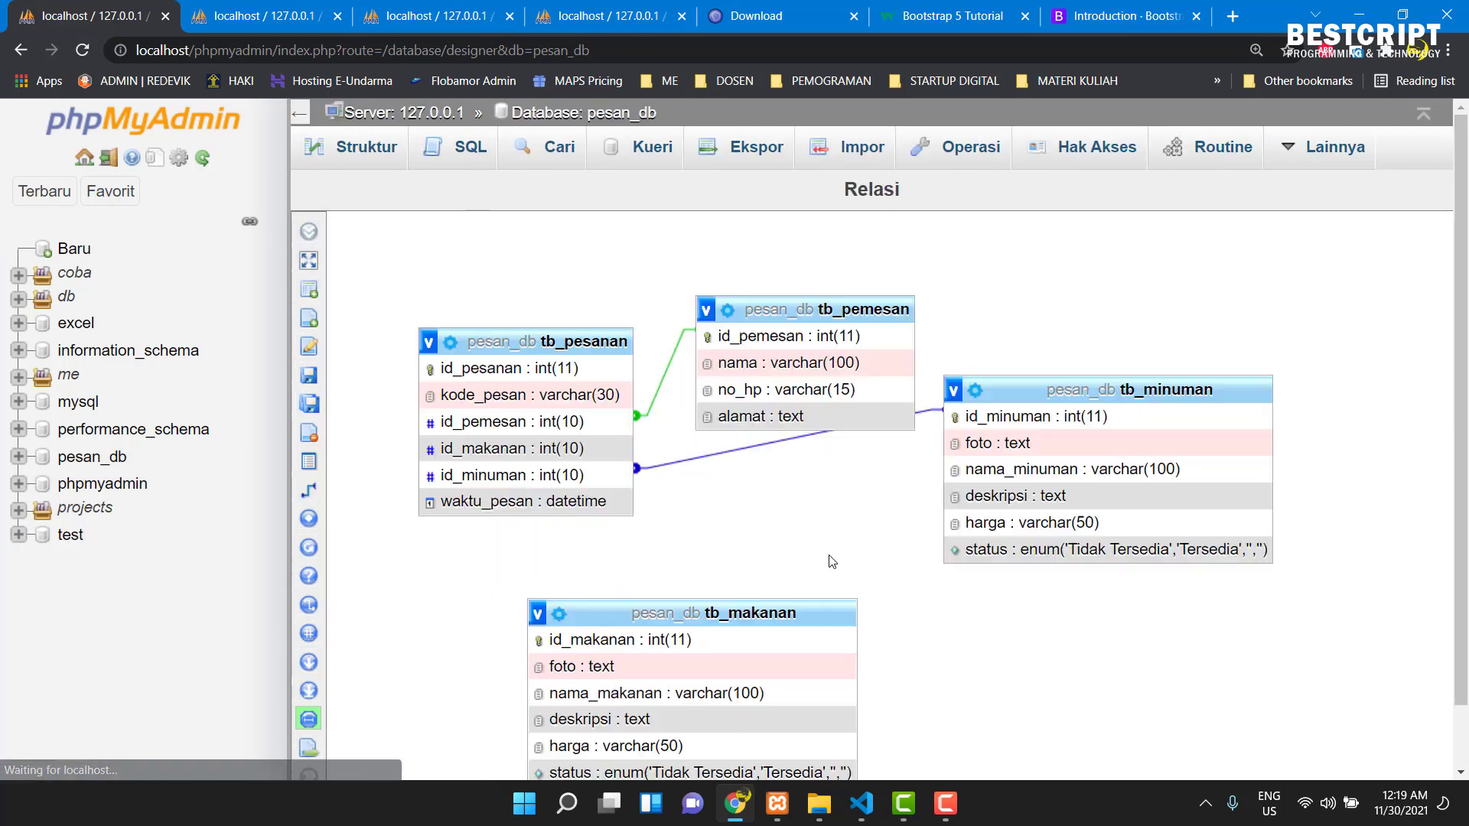
scroll(834, 563, "down", 1)
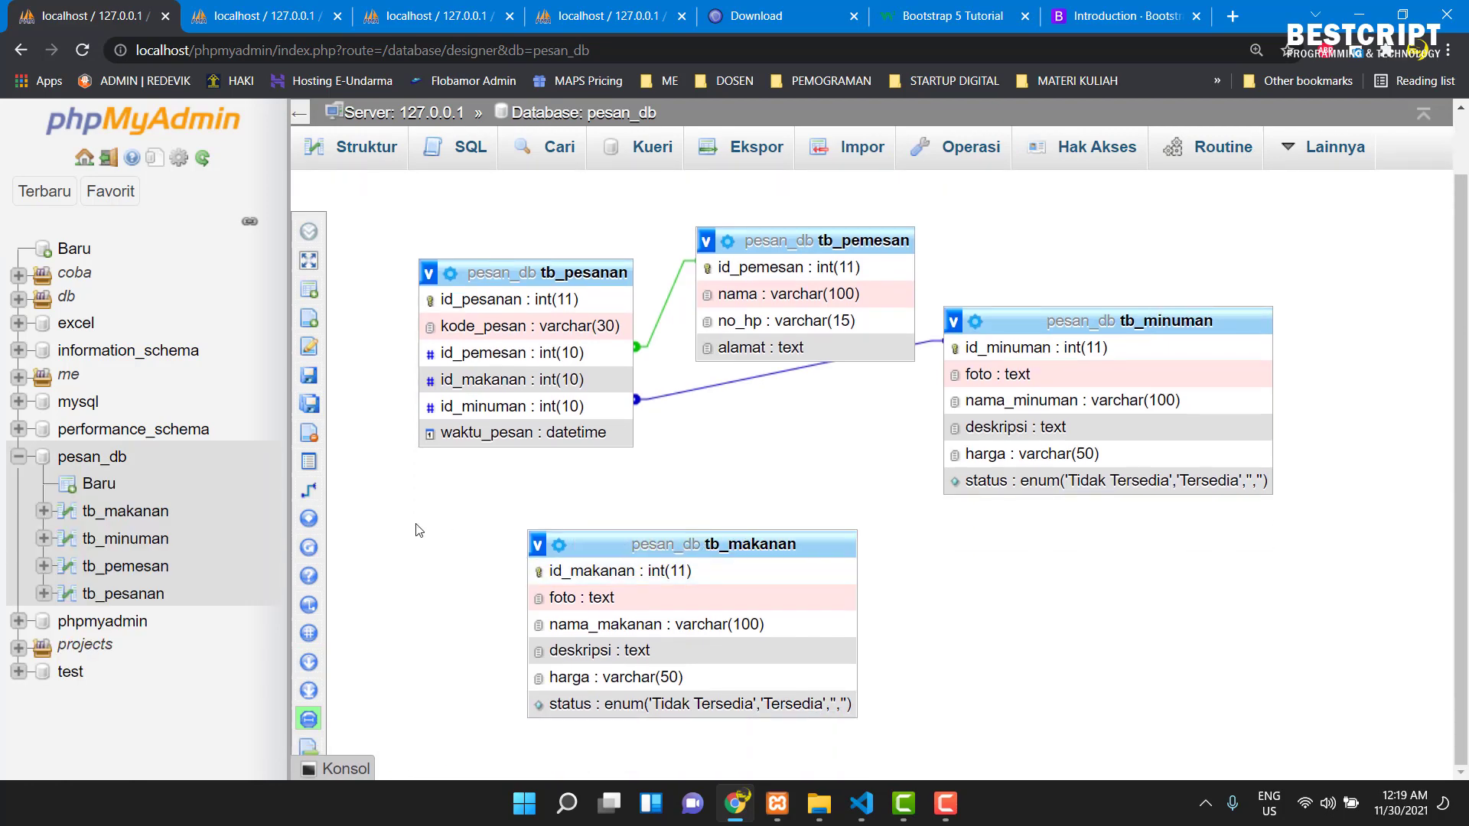
- Create a foreign key relationship from tb_pesanan's id_makanan to tb_makanan's id_makanan, with CASCADE on delete and on update
mouse_move(355, 519)
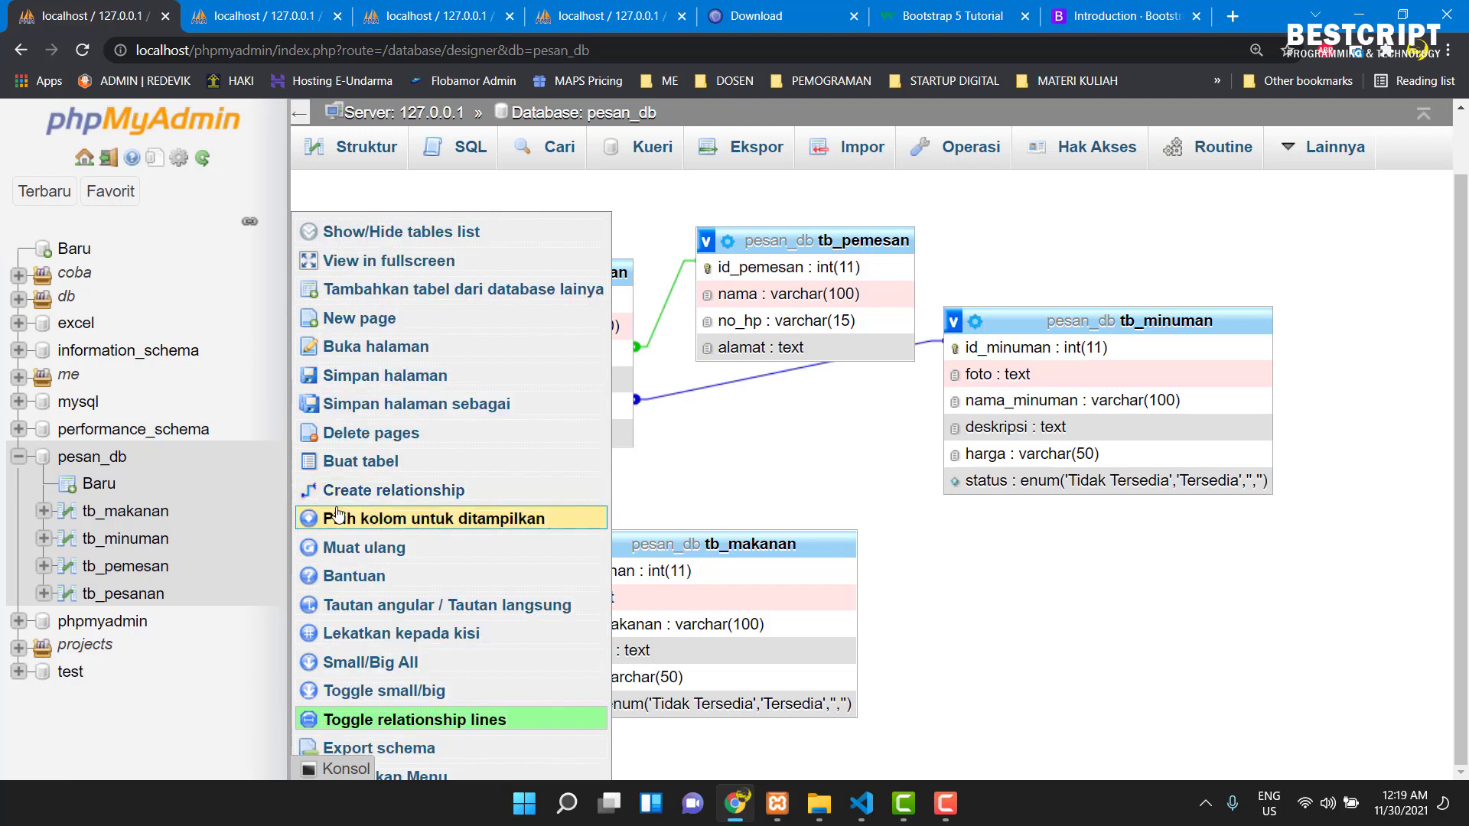
left_click(356, 491)
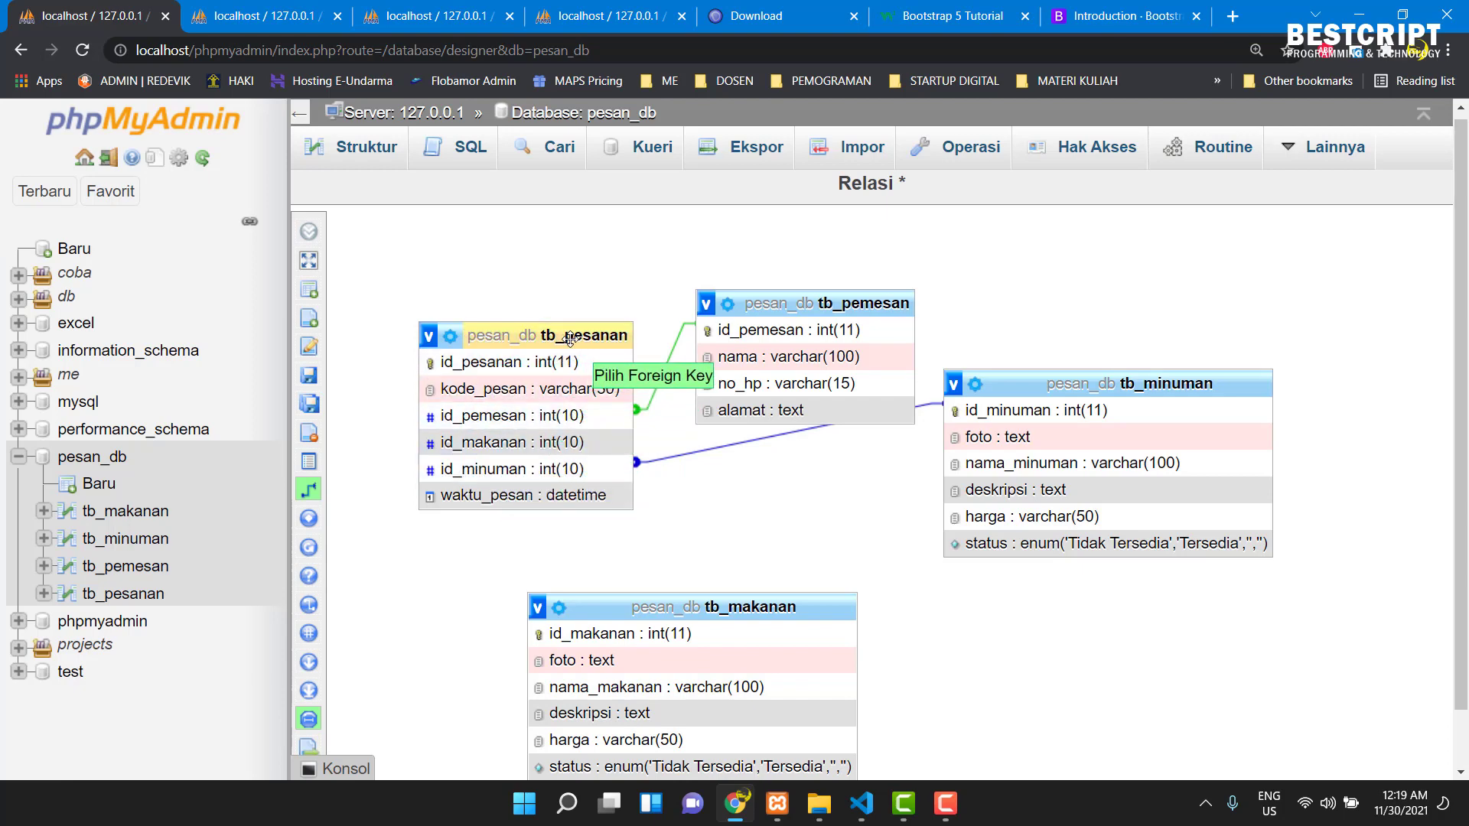
left_click(472, 448)
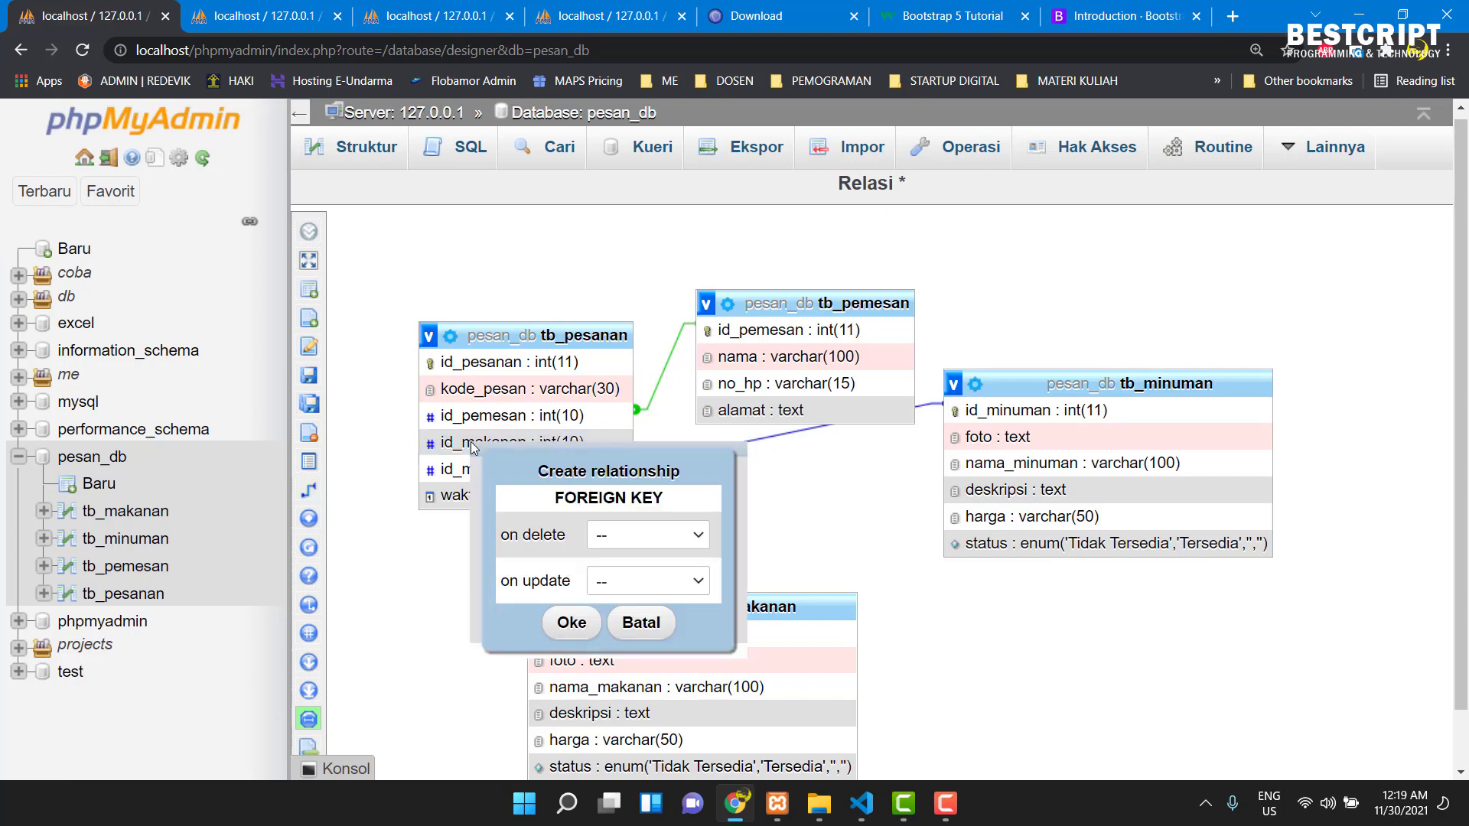
left_click(614, 540)
left_click(621, 579)
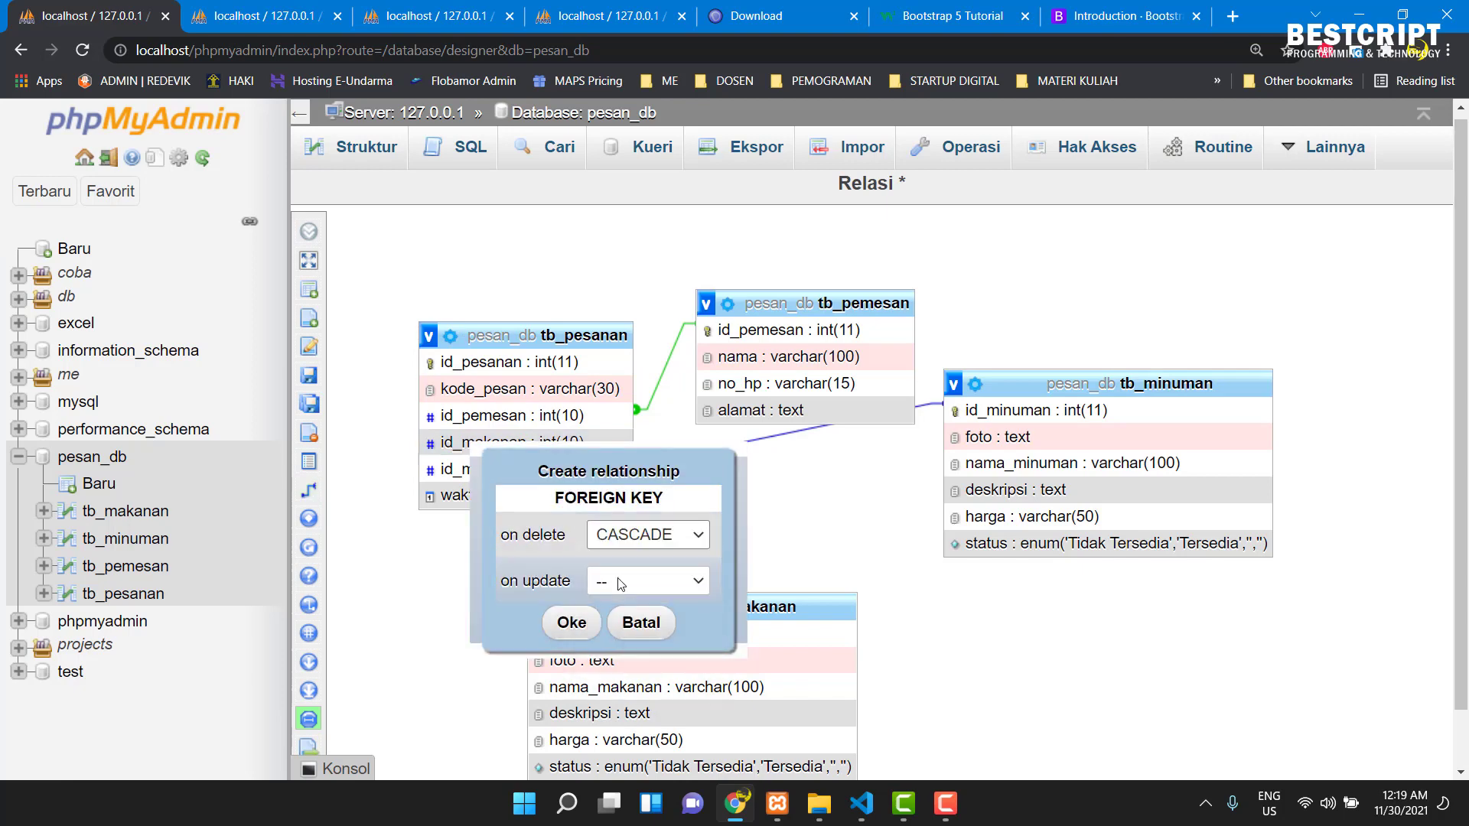
left_click(620, 584)
left_click(627, 625)
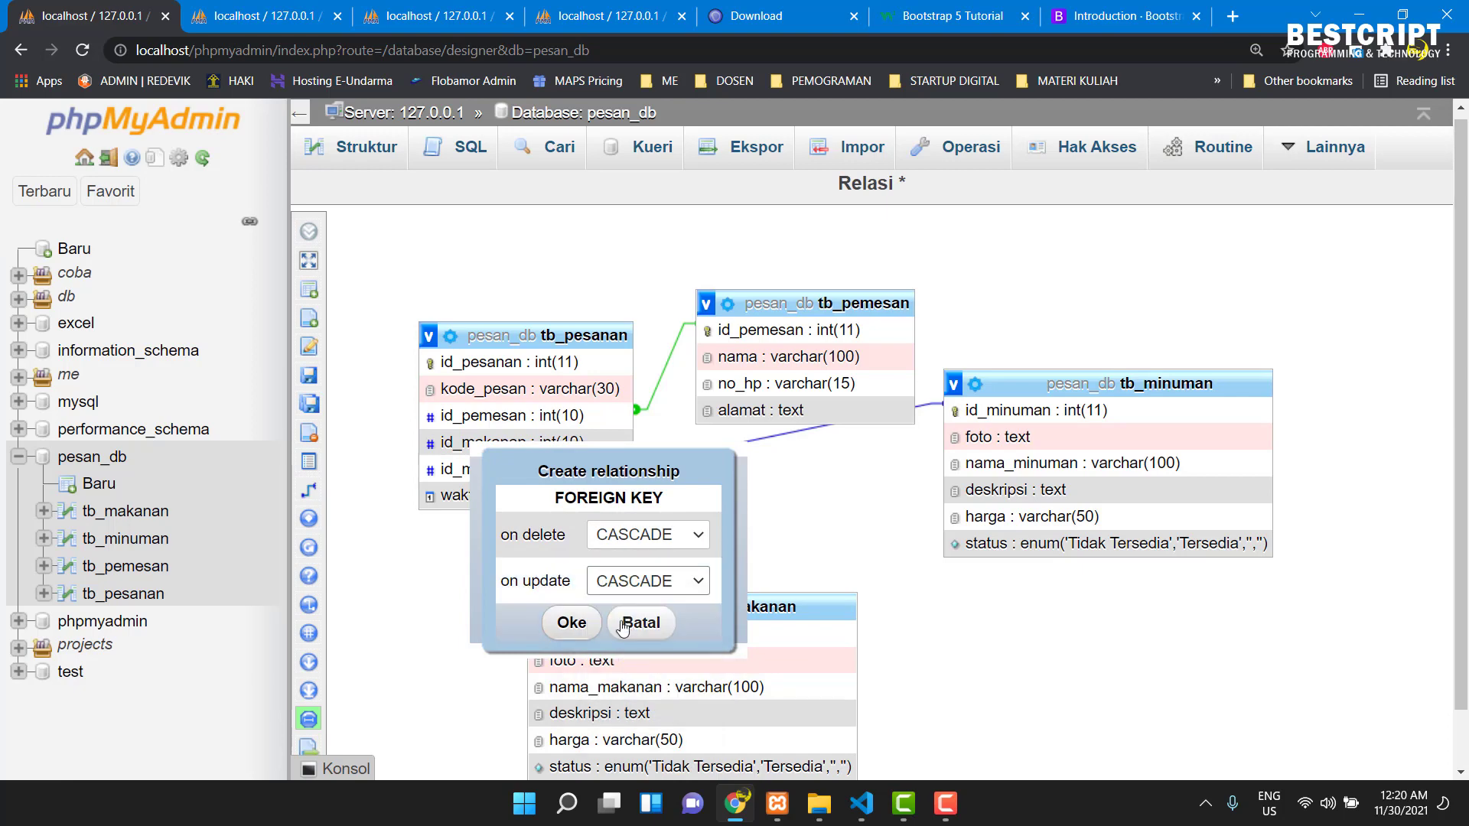
left_click(576, 624)
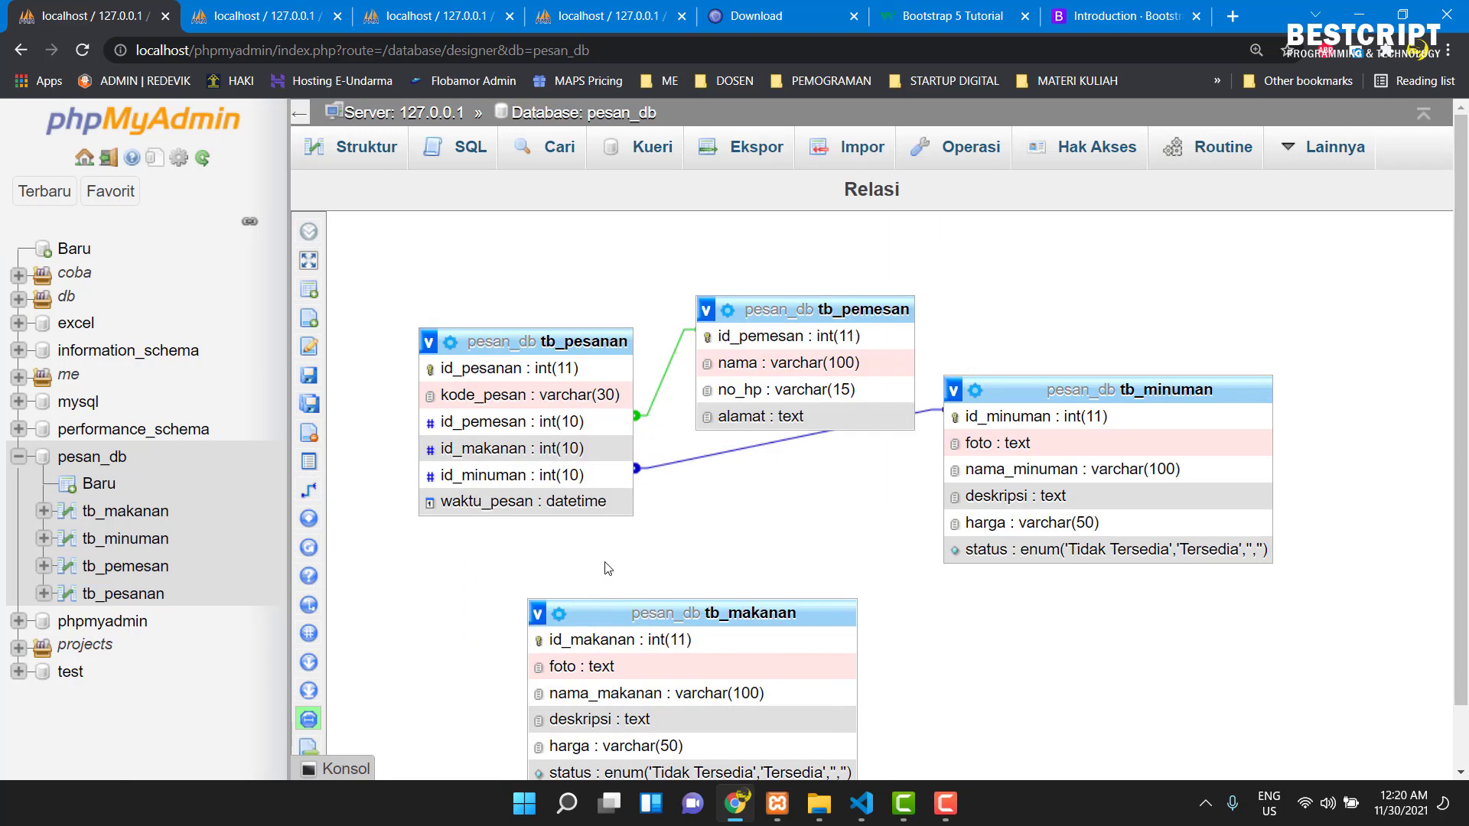
- Reload the designer and save the Relasi diagram page
scroll(607, 568, "down", 1)
left_click(85, 58)
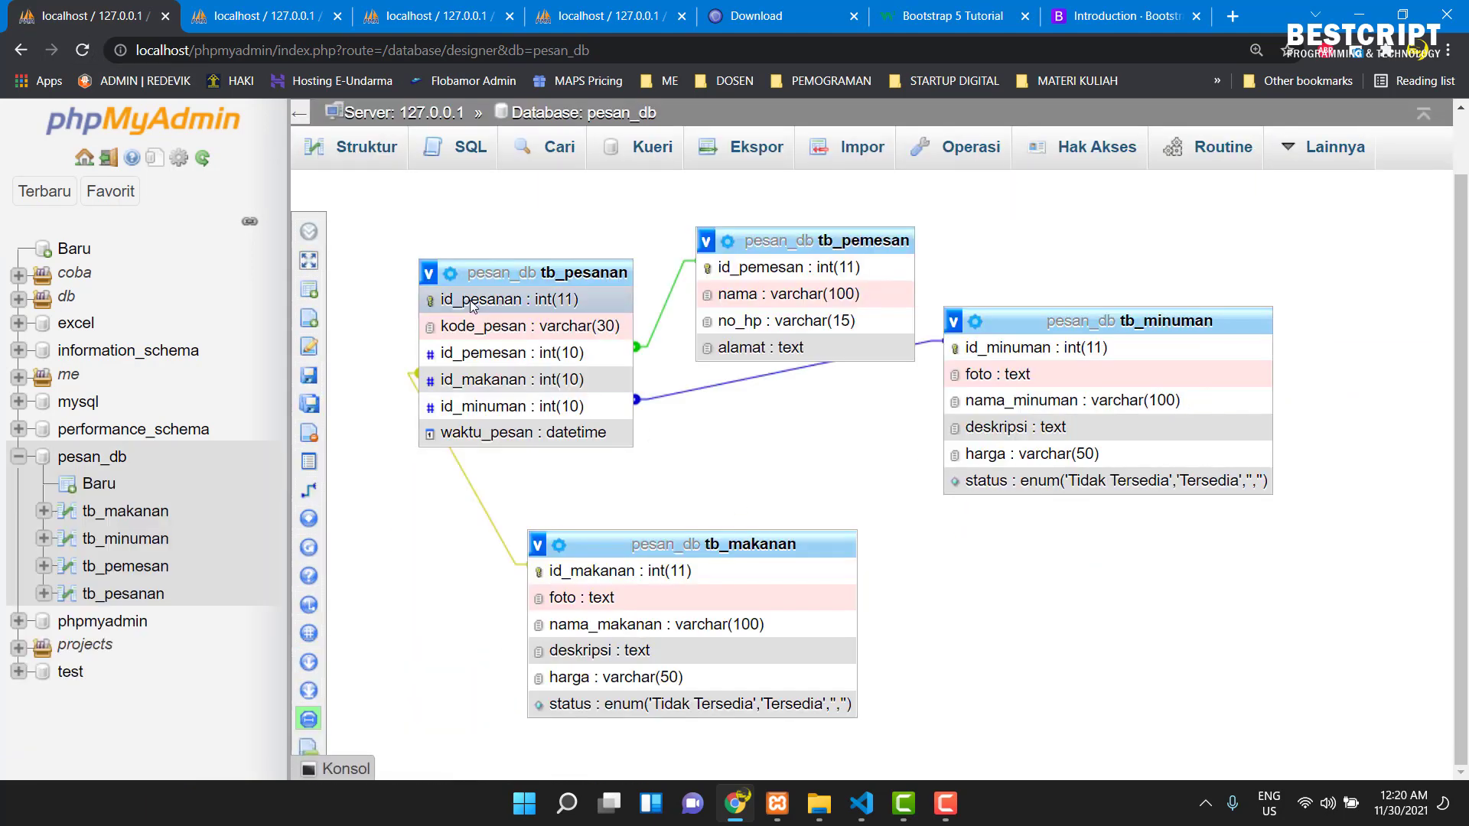
mouse_move(309, 318)
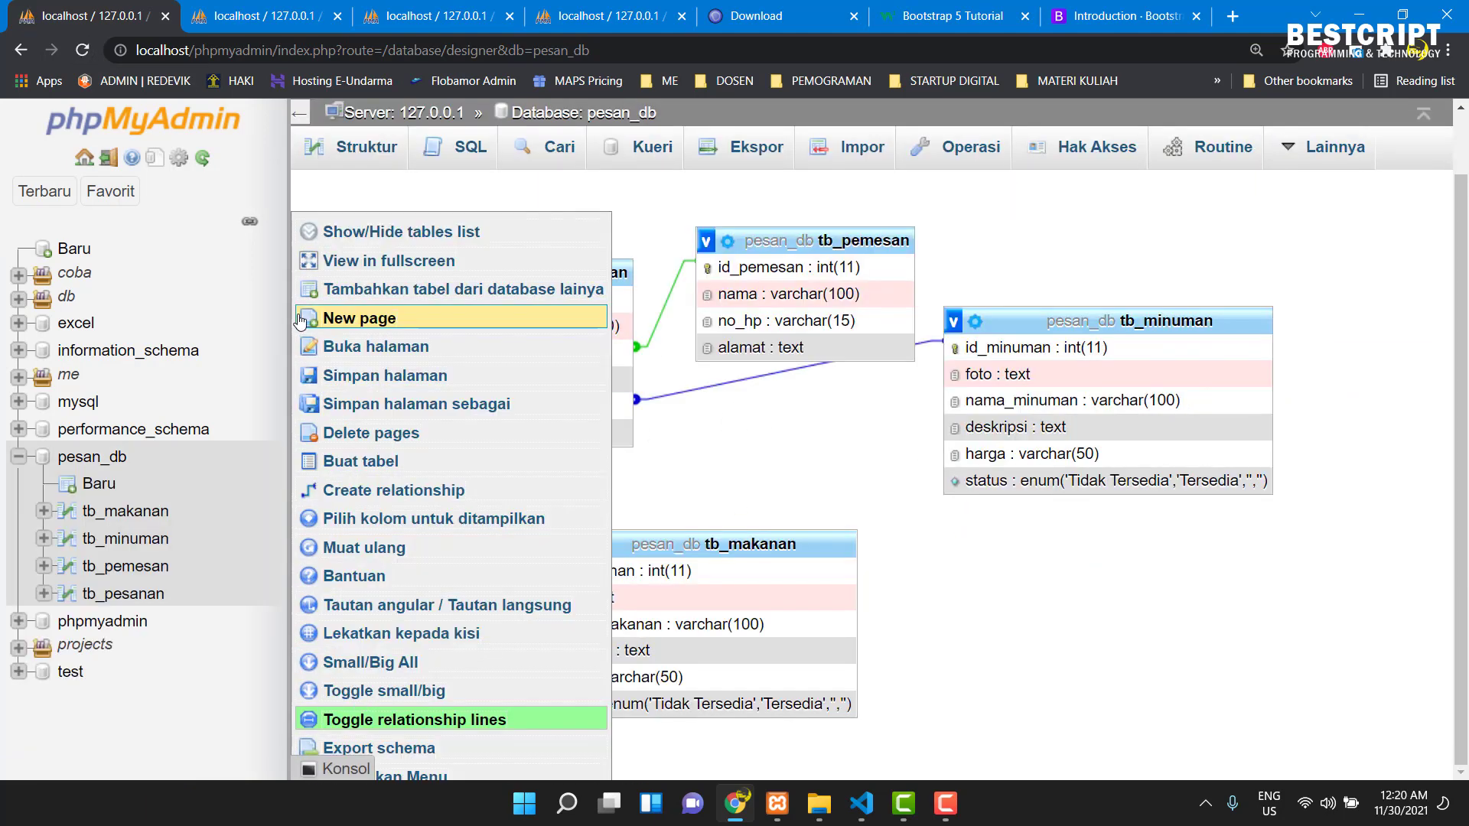
left_click(380, 375)
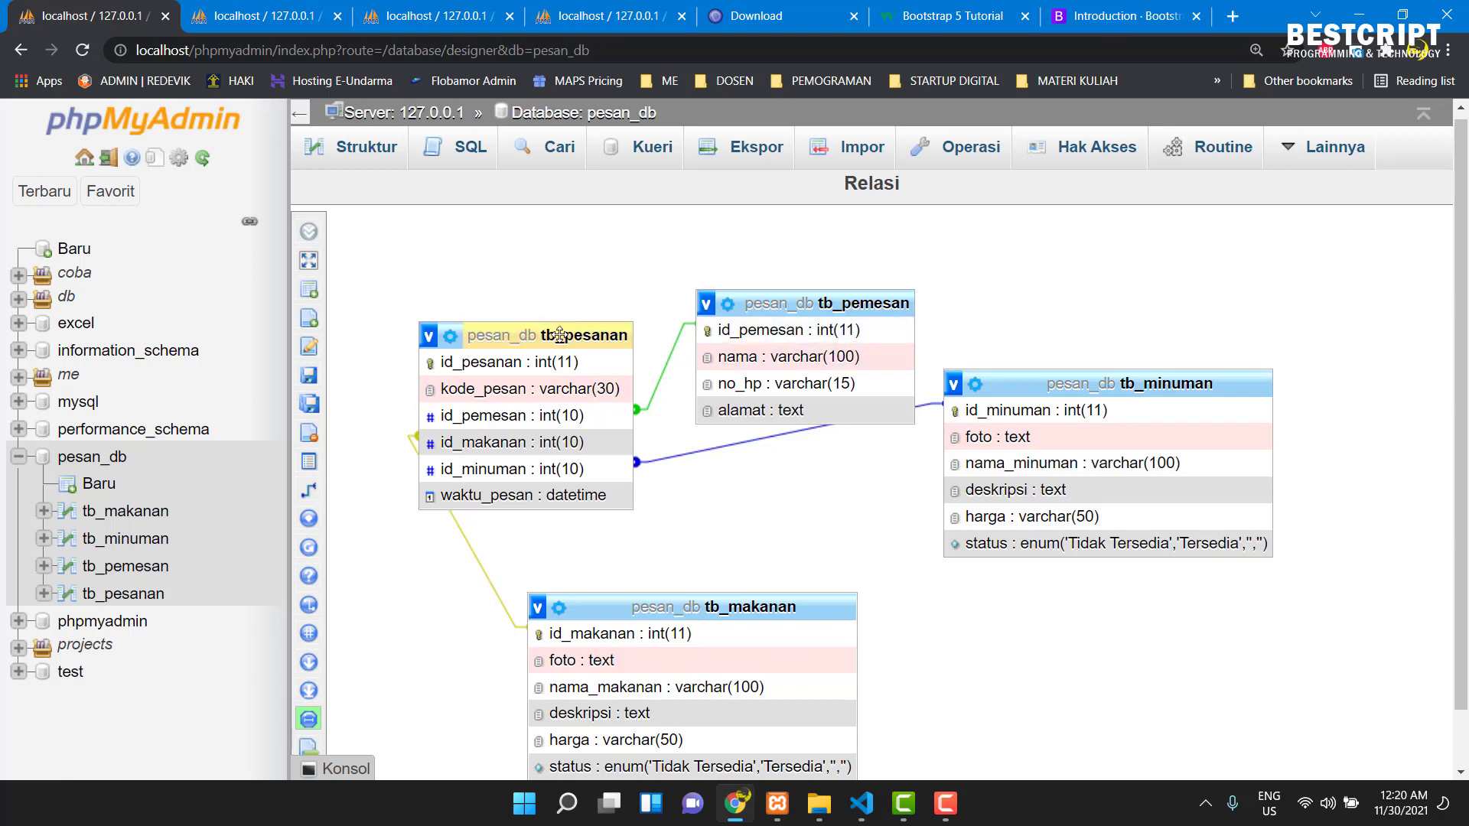
- Rearrange the diagram with tb_pesanan in the middle, tb_pemesan to its left, and tb_minuman above tb_makanan to its right
left_click_drag(552, 335, 830, 360)
left_click_drag(929, 380, 1083, 415)
left_click_drag(866, 313, 550, 283)
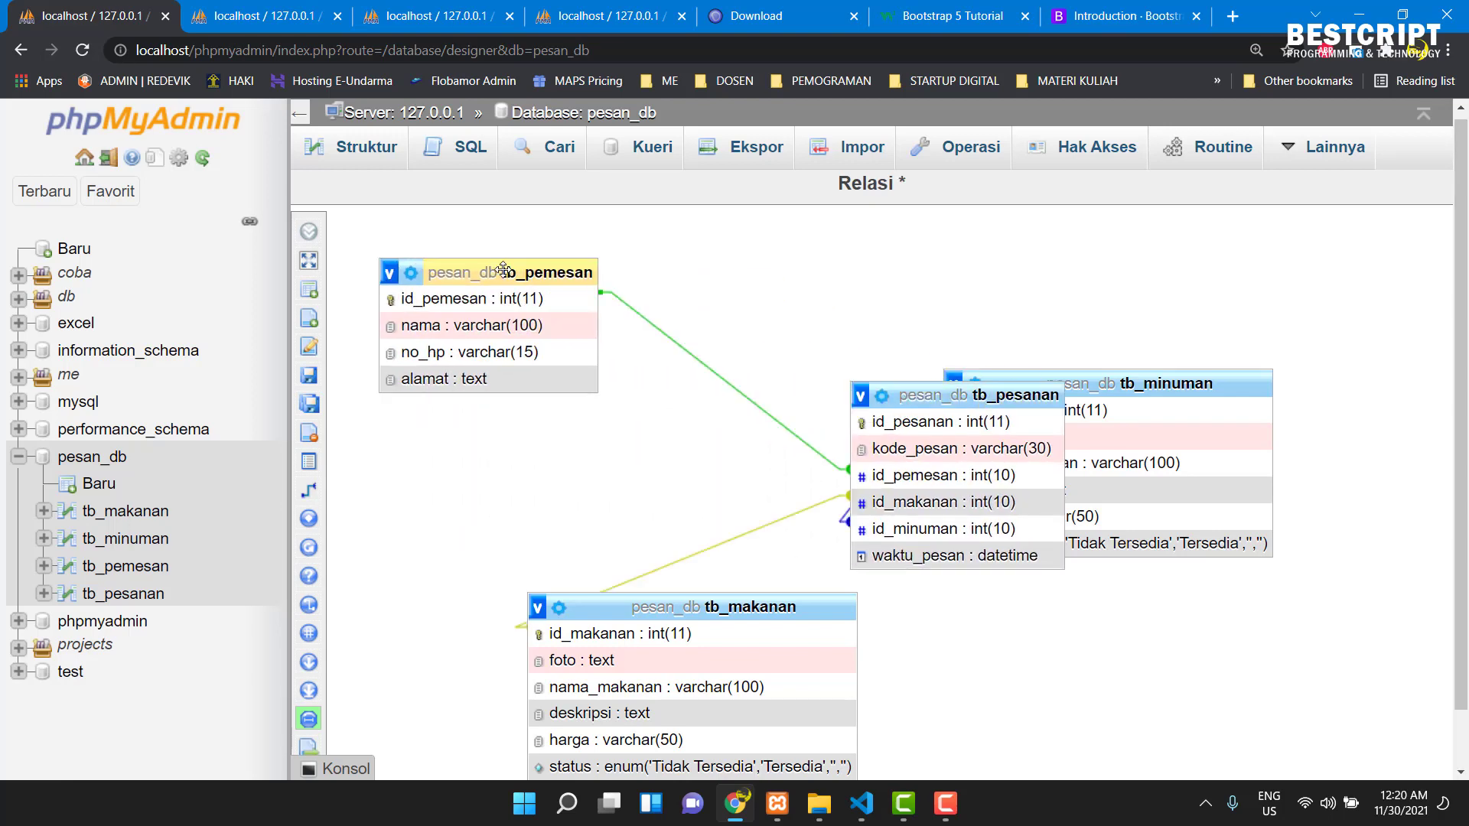
left_click_drag(1178, 384, 1313, 220)
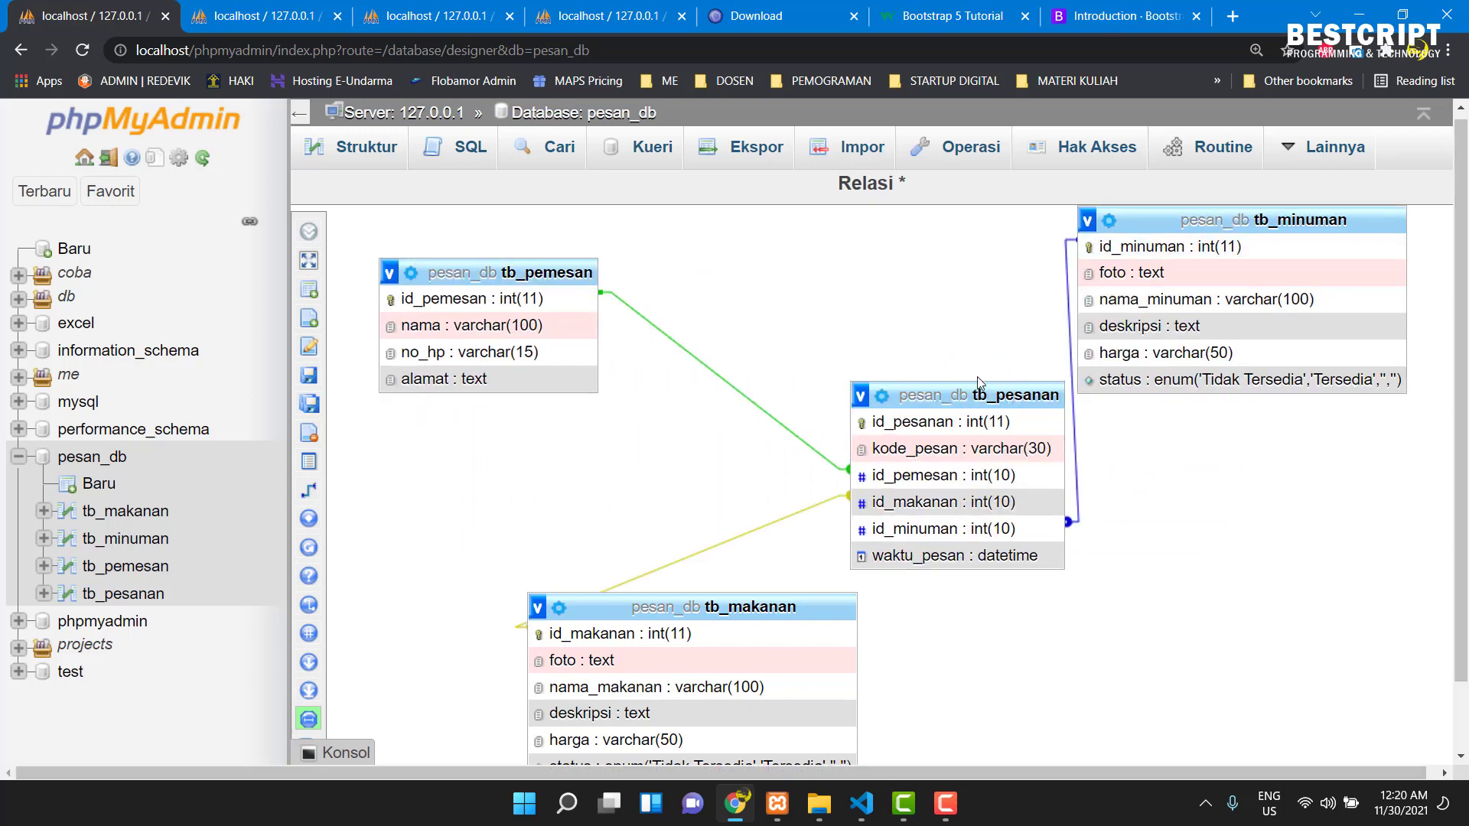
left_click_drag(911, 395, 767, 268)
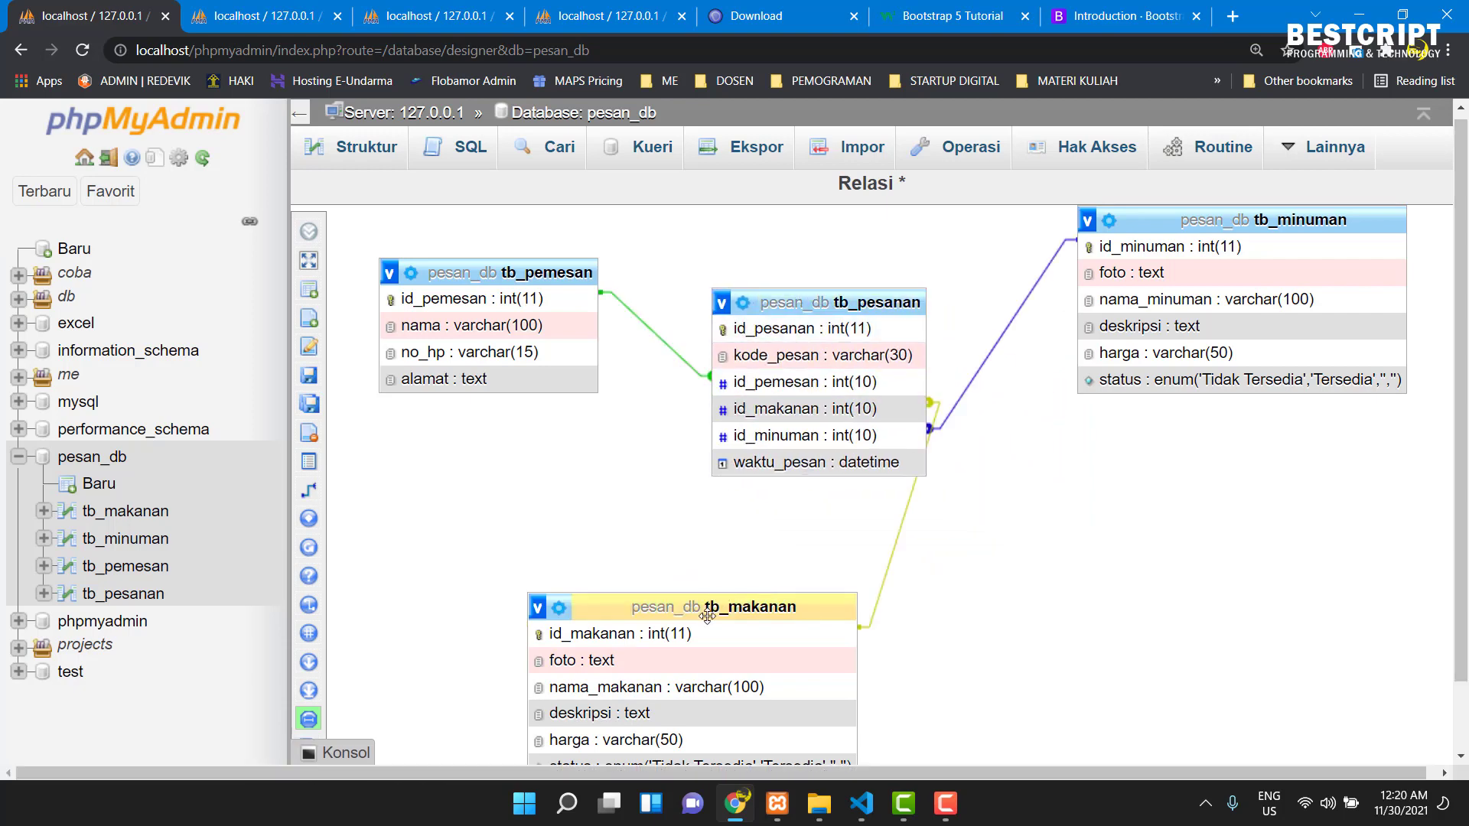
left_click_drag(699, 610, 1191, 571)
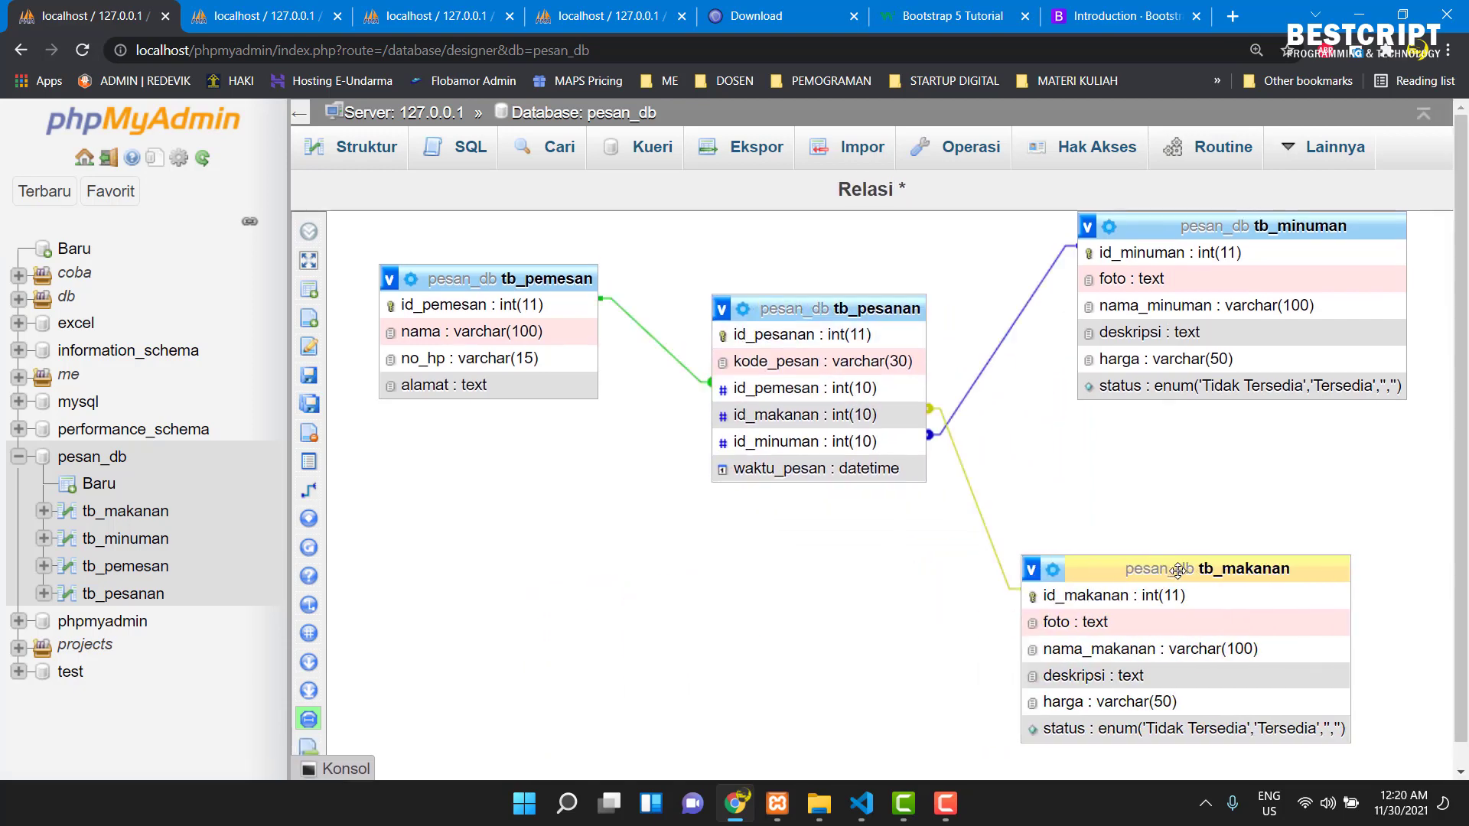
scroll(1089, 511, "down", 1)
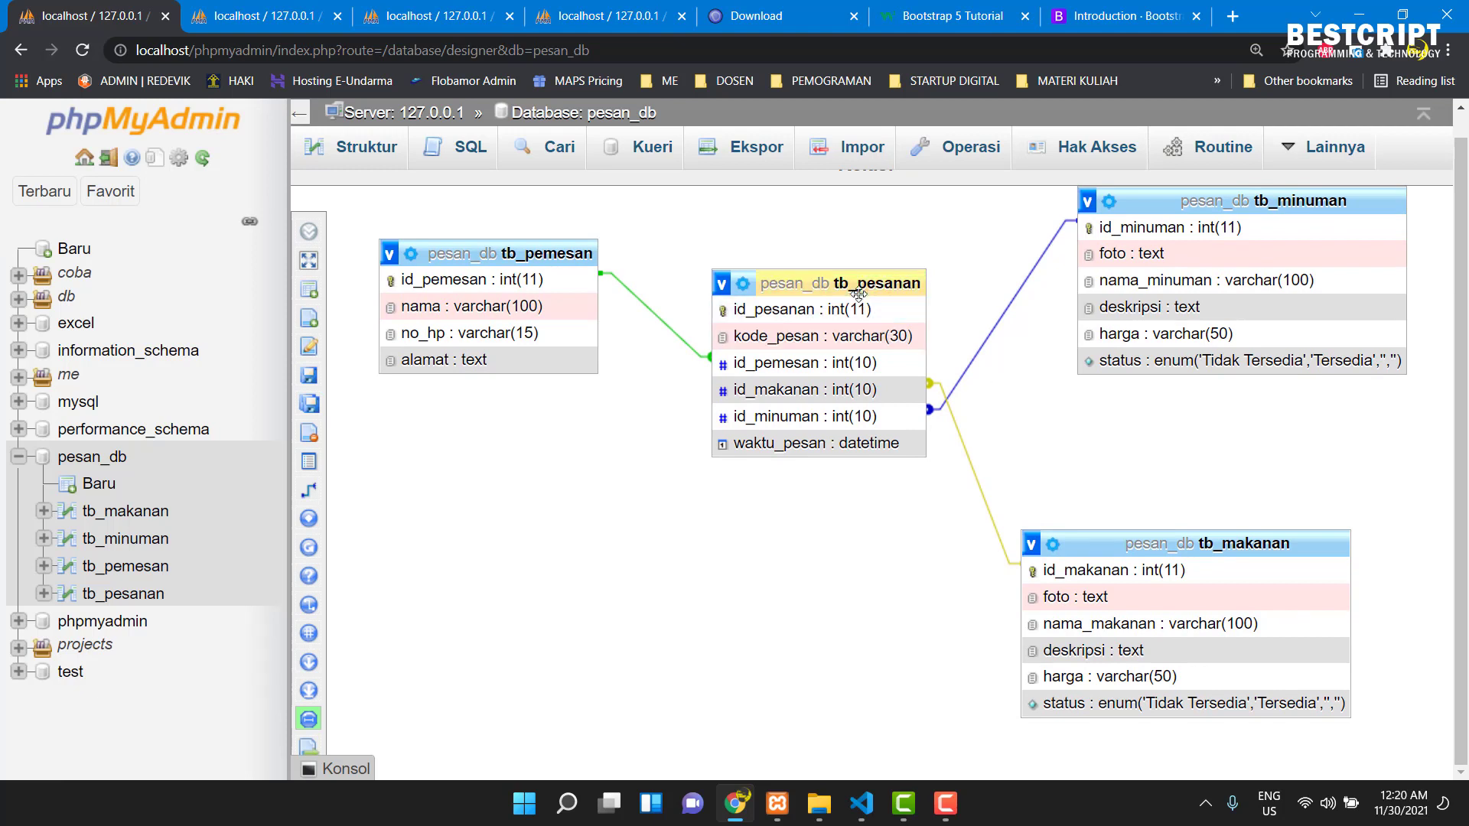
scroll(849, 294, "up", 1)
left_click_drag(850, 311, 836, 394)
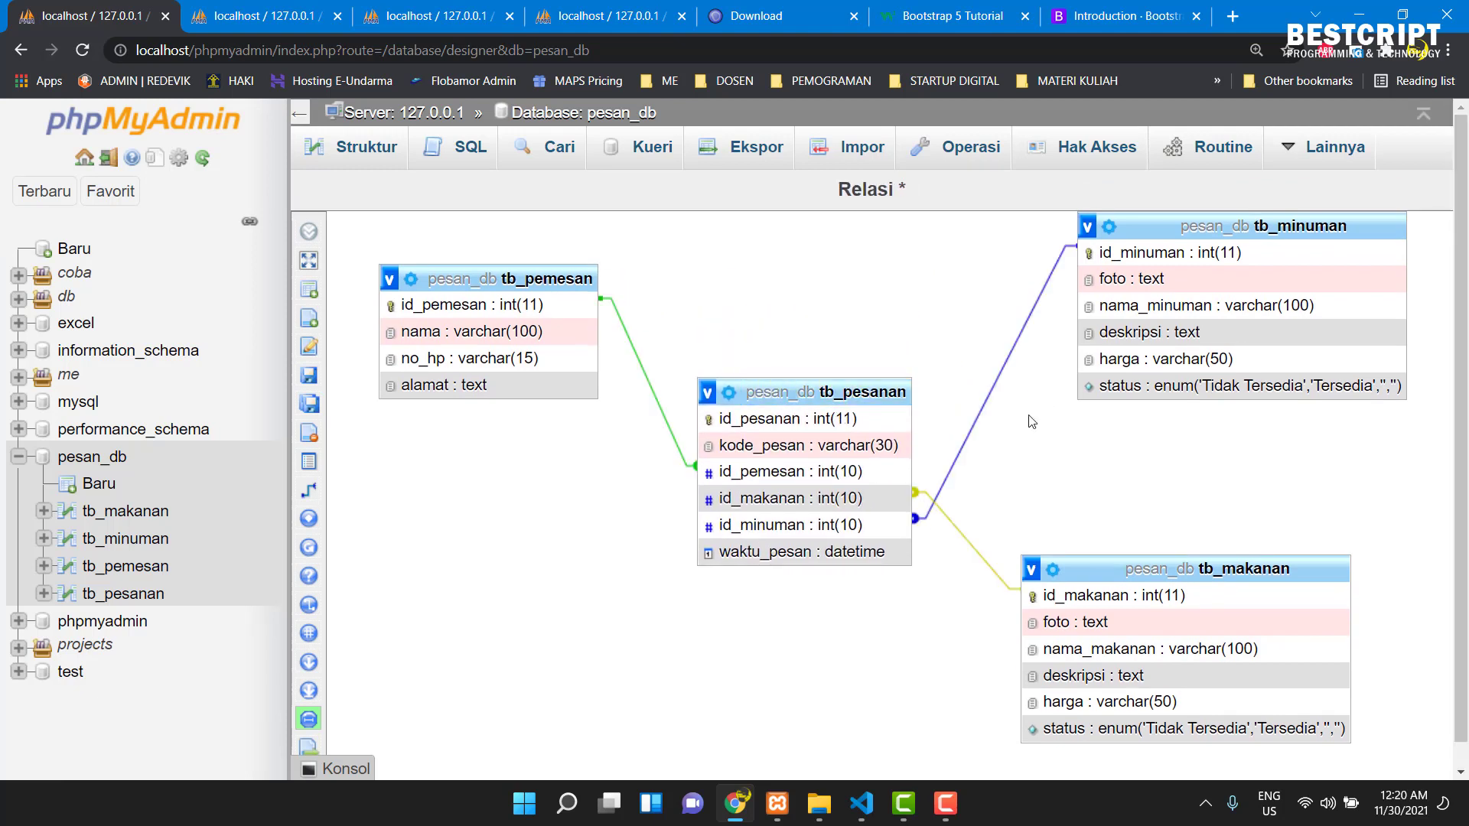
scroll(1106, 516, "down", 1)
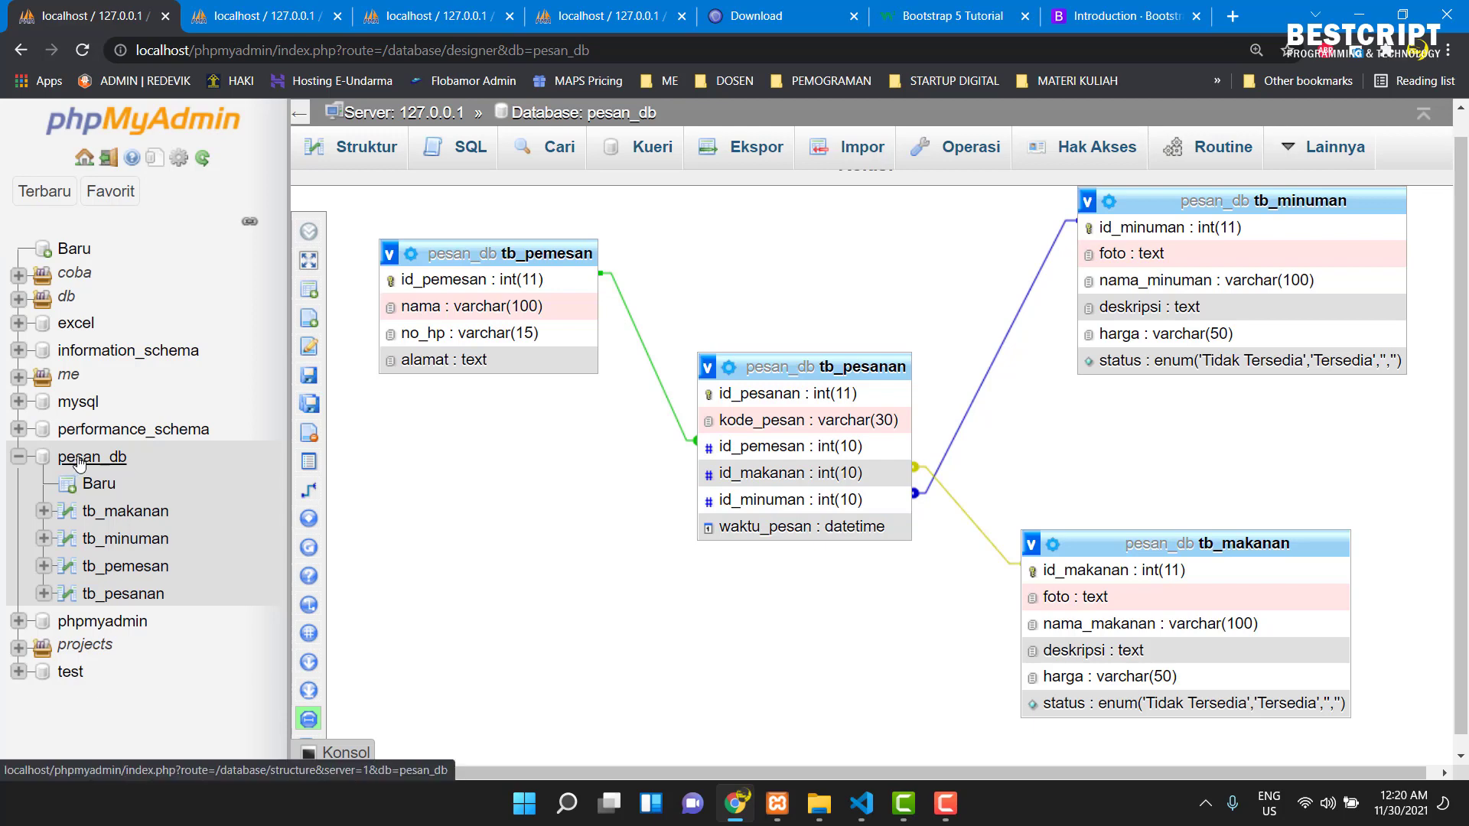
- Browse tb_pesanan and follow the order's id_minuman, id_makanan and id_pemesan links to the related records
left_click(120, 595)
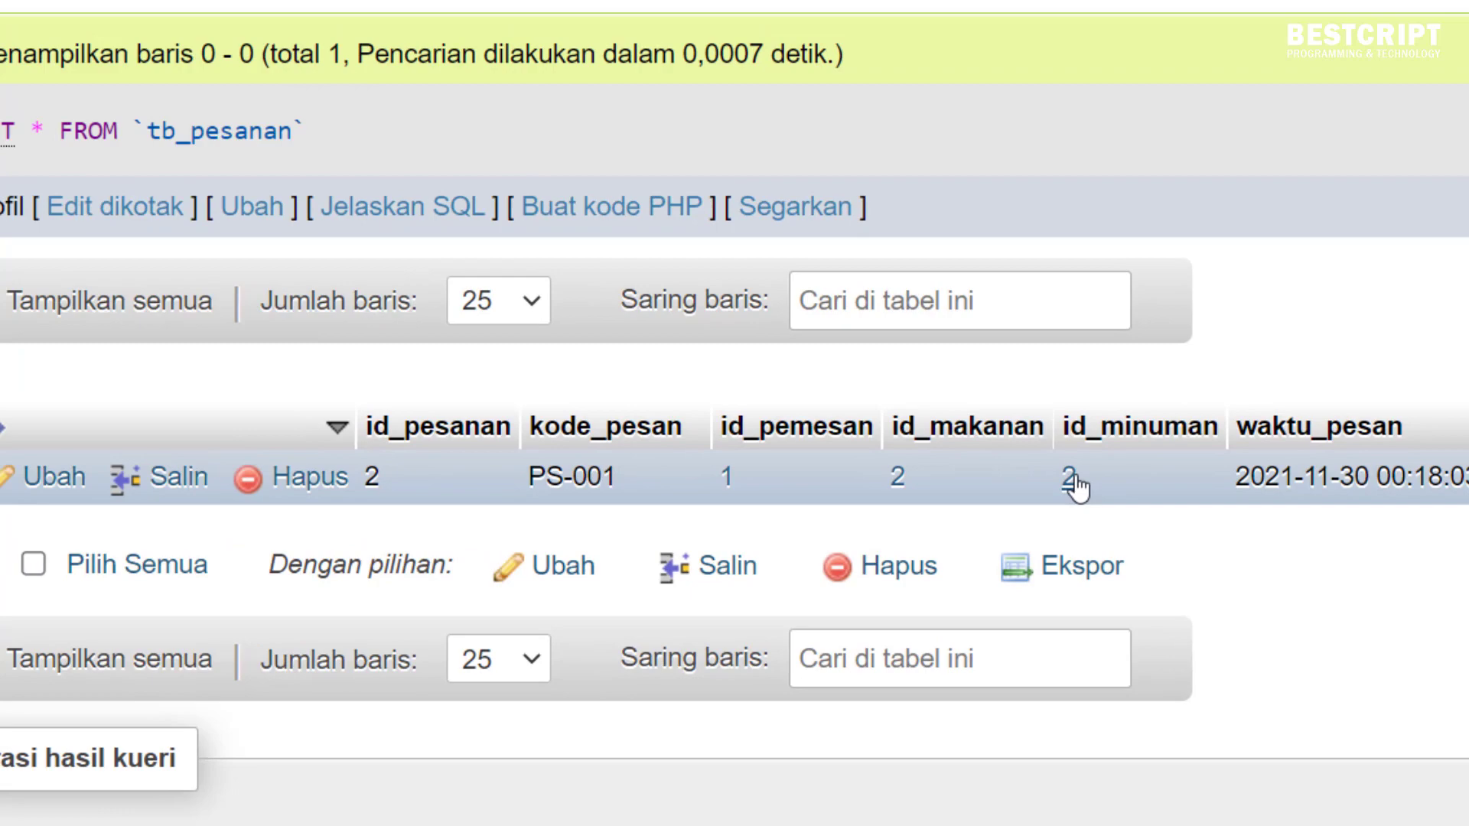
mouse_move(1048, 460)
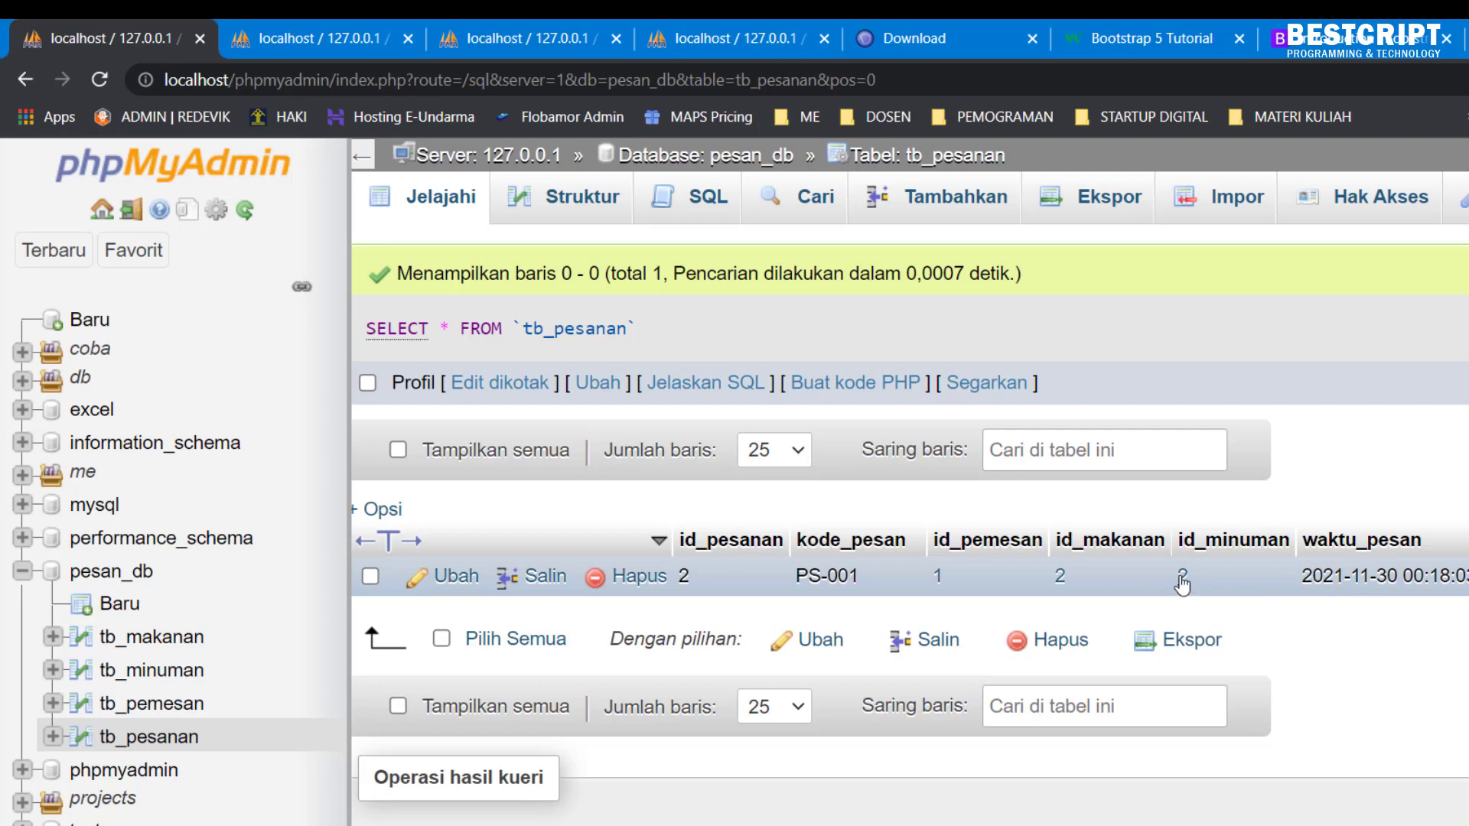
left_click(1182, 580)
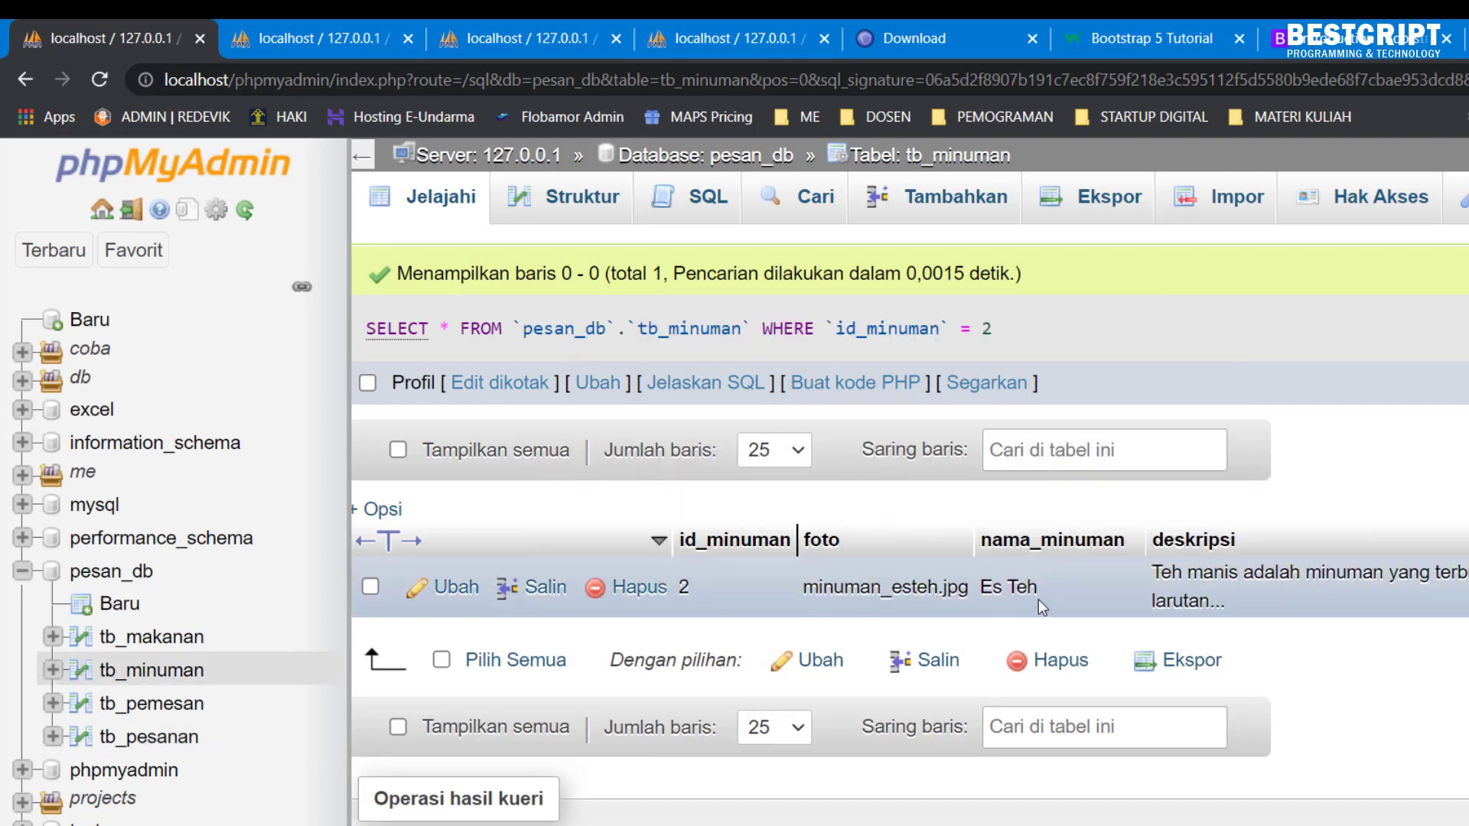
left_click(153, 738)
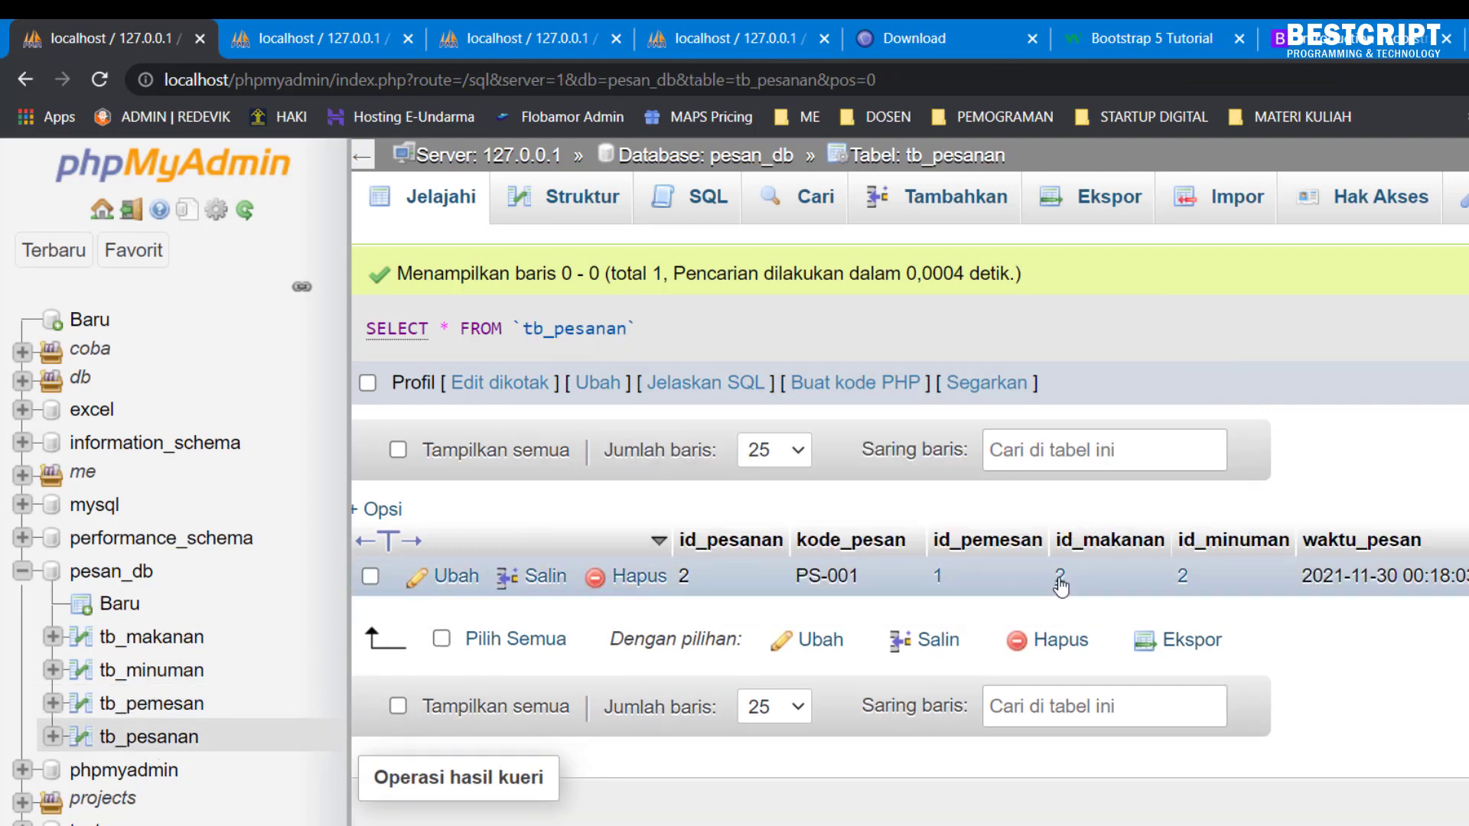
mouse_move(1060, 585)
left_click(1060, 576)
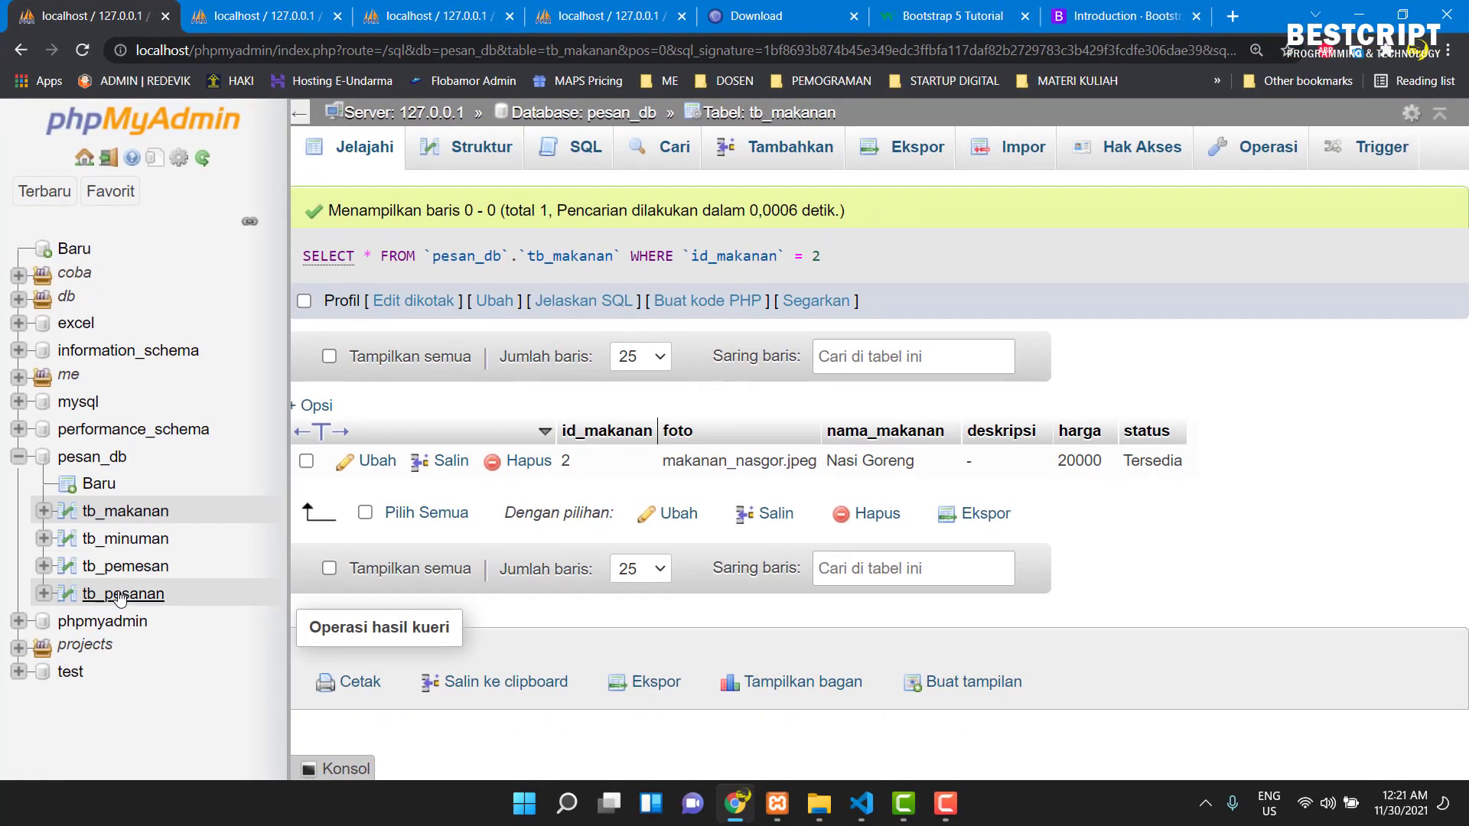
left_click(187, 731)
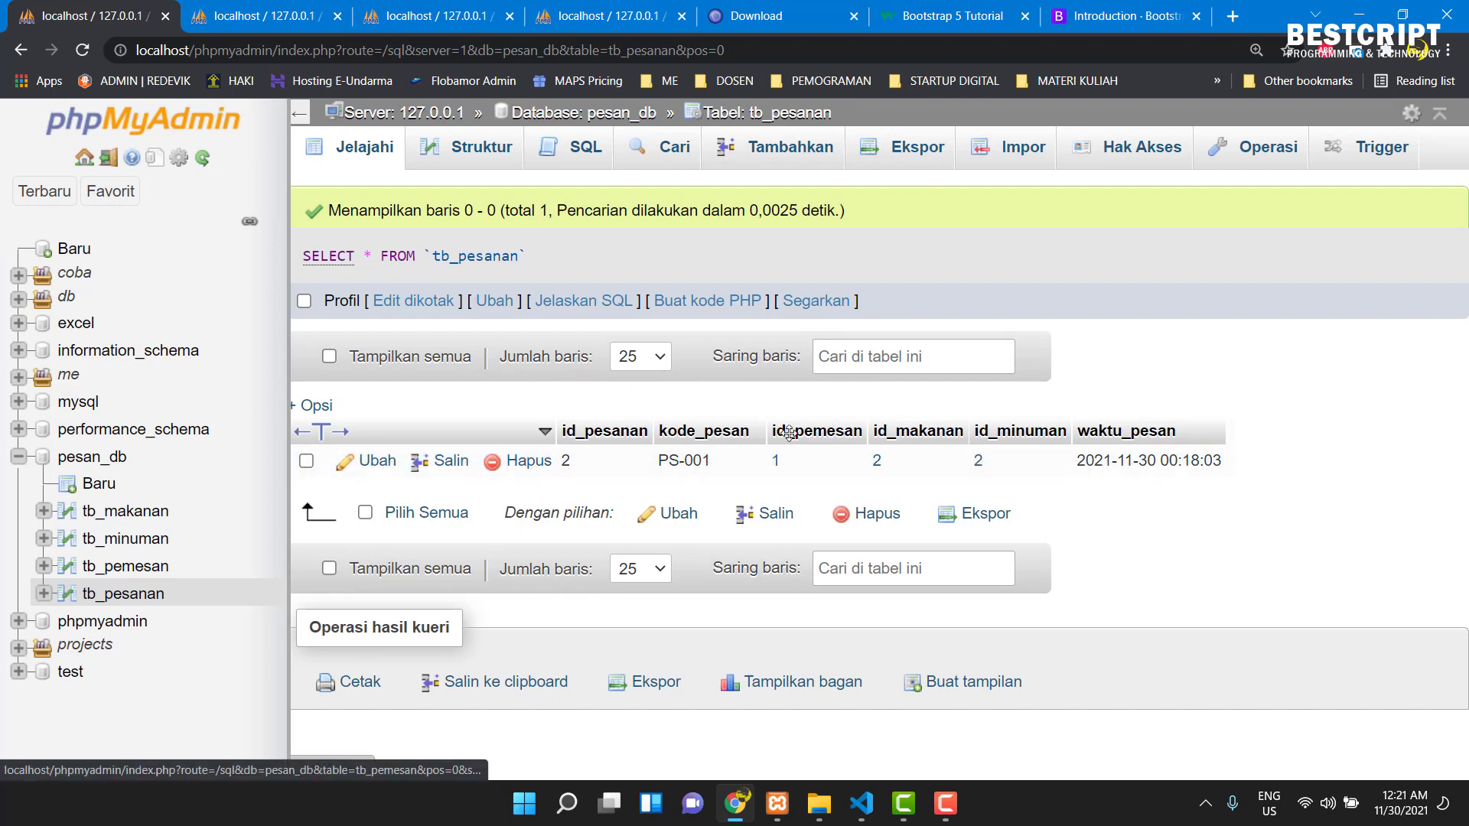
mouse_move(777, 464)
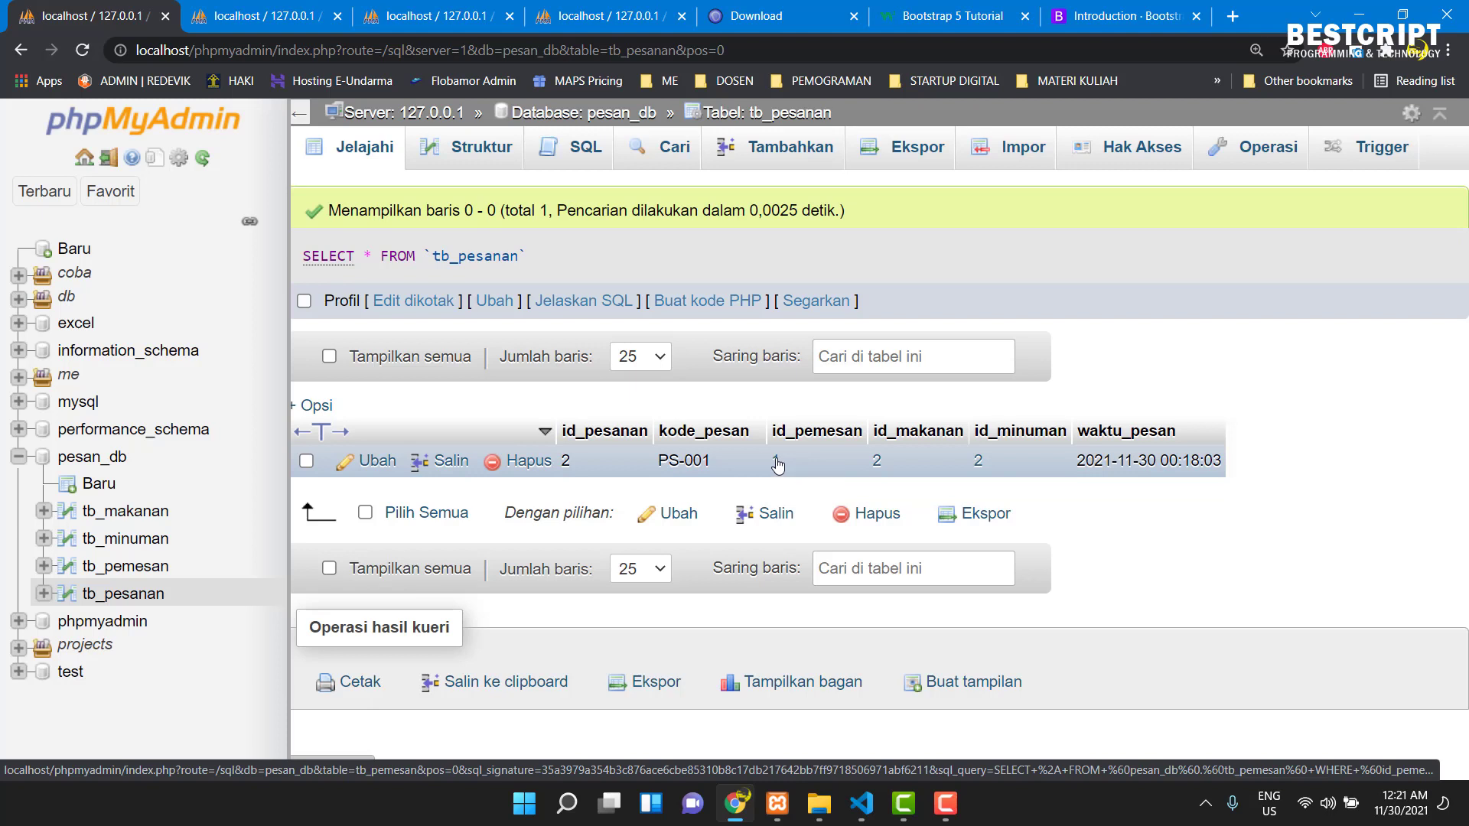
left_click(777, 463)
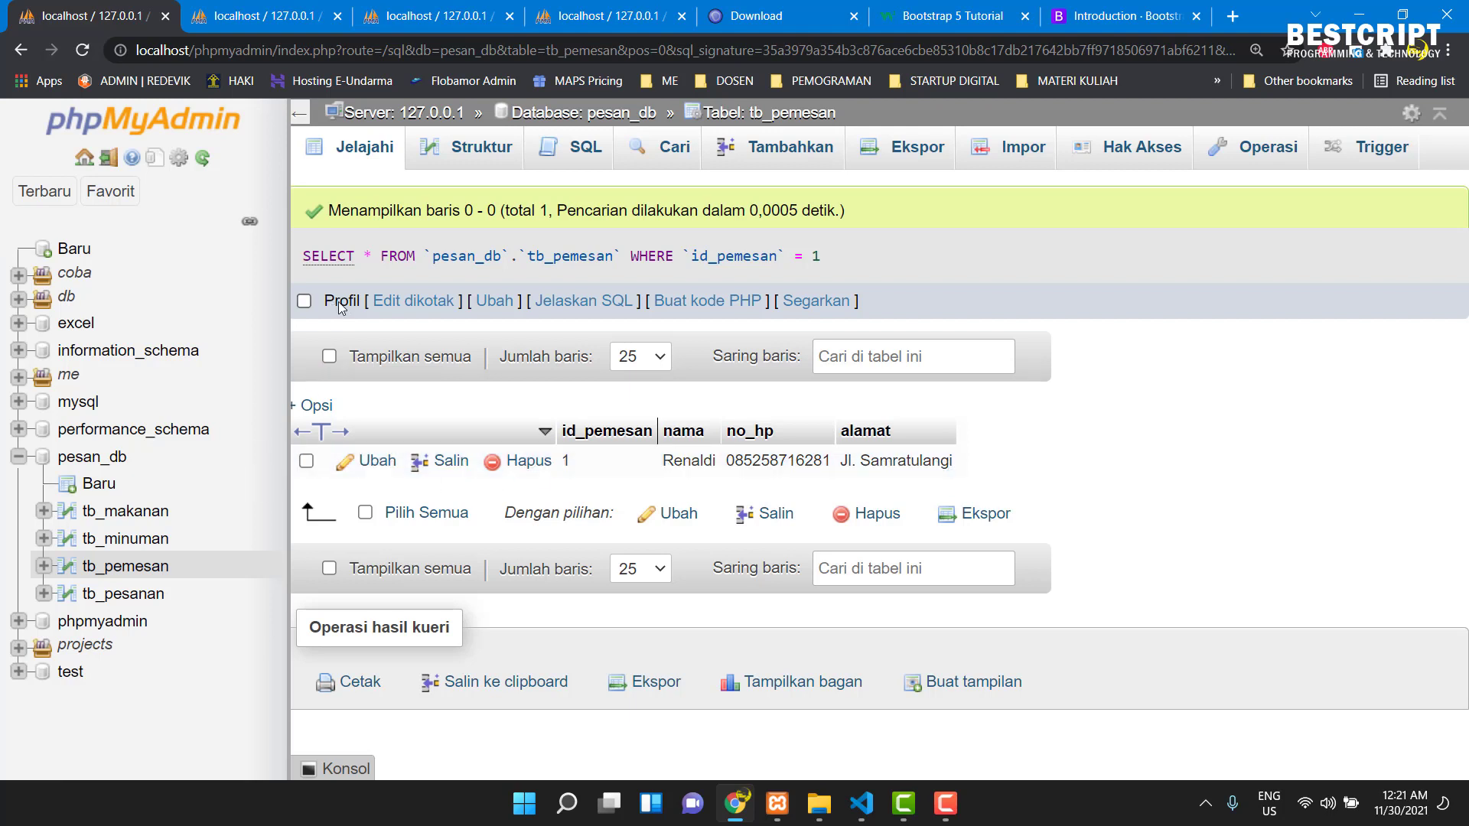
- Close the three extra phpMyAdmin browser tabs and open the table list of the pesan_db database
left_click(337, 16)
left_click(338, 16)
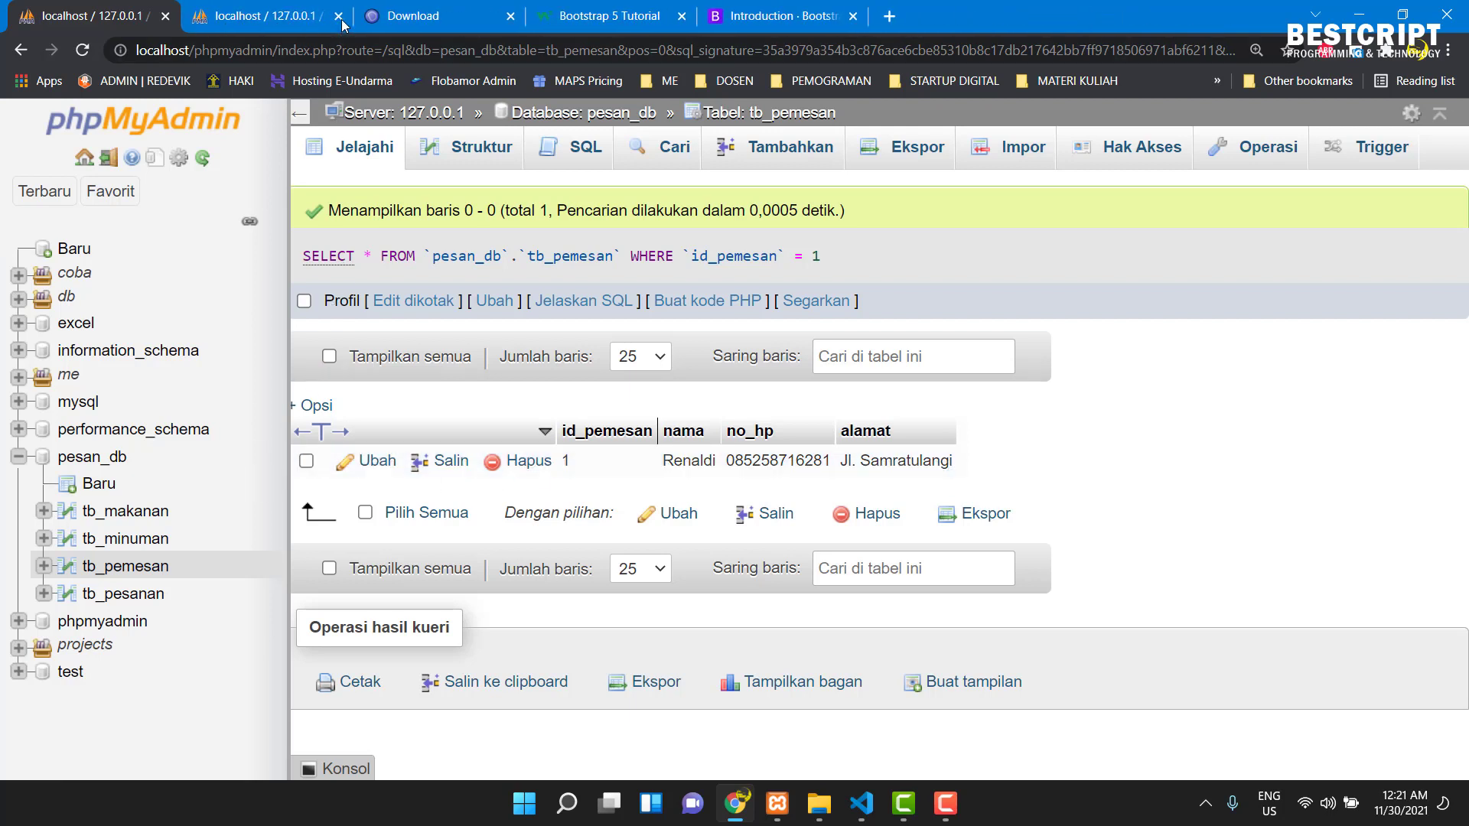
left_click(337, 16)
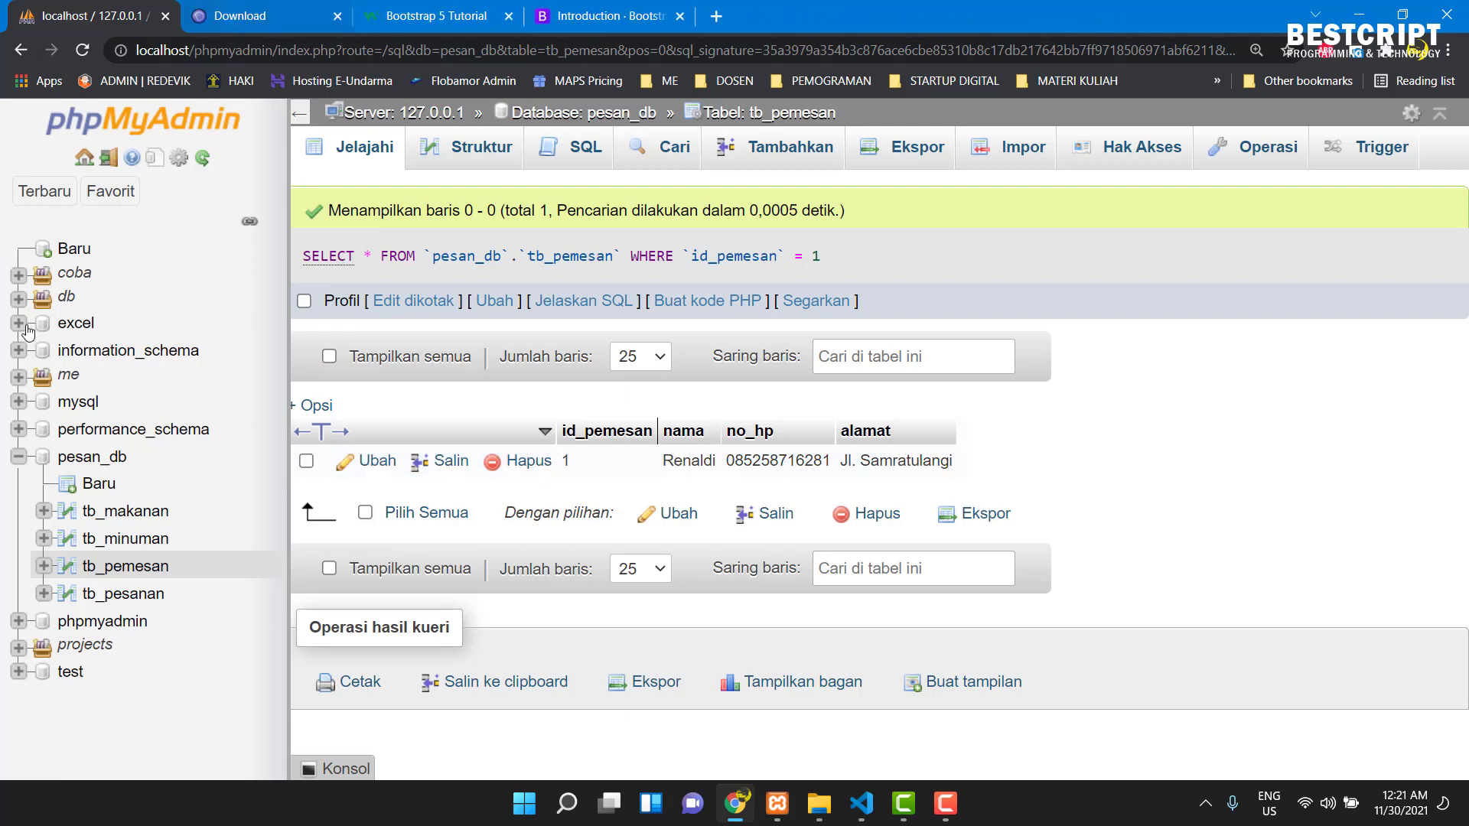
left_click(92, 454)
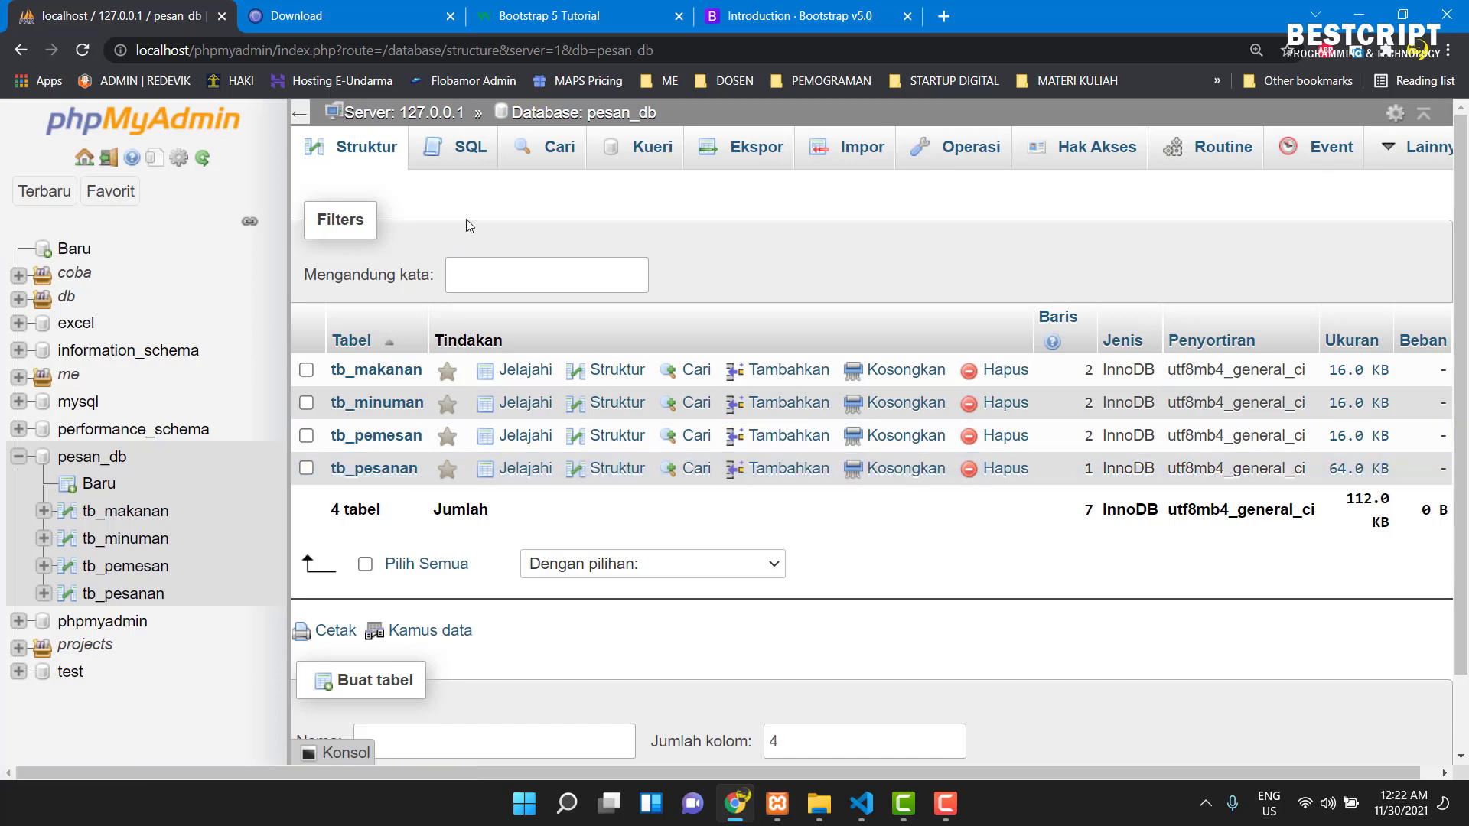
- Switch to the DataTables download page and examine its address, datatables.net/download
left_click(293, 16)
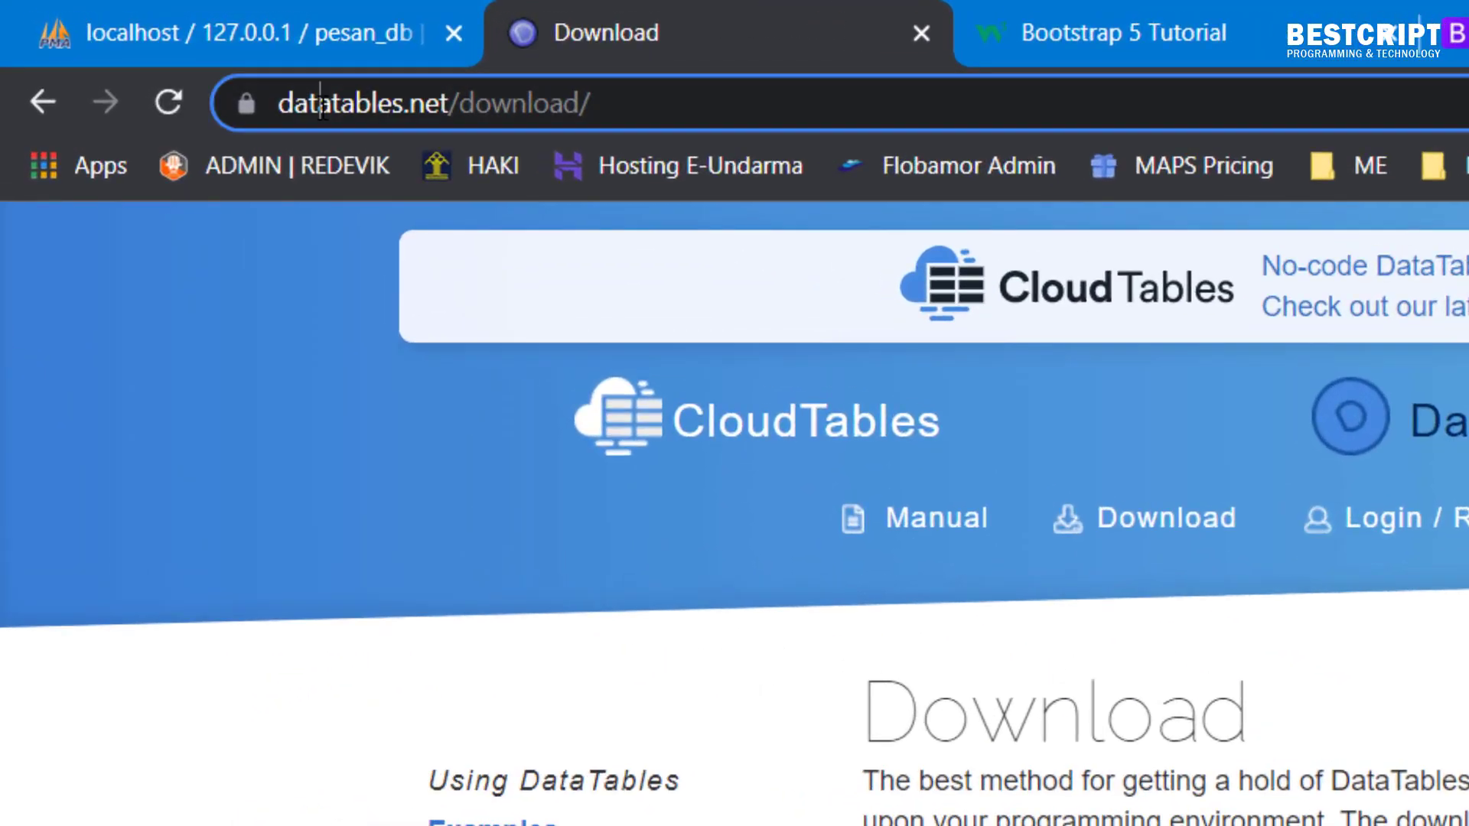
double_click(277, 98)
left_click(595, 105)
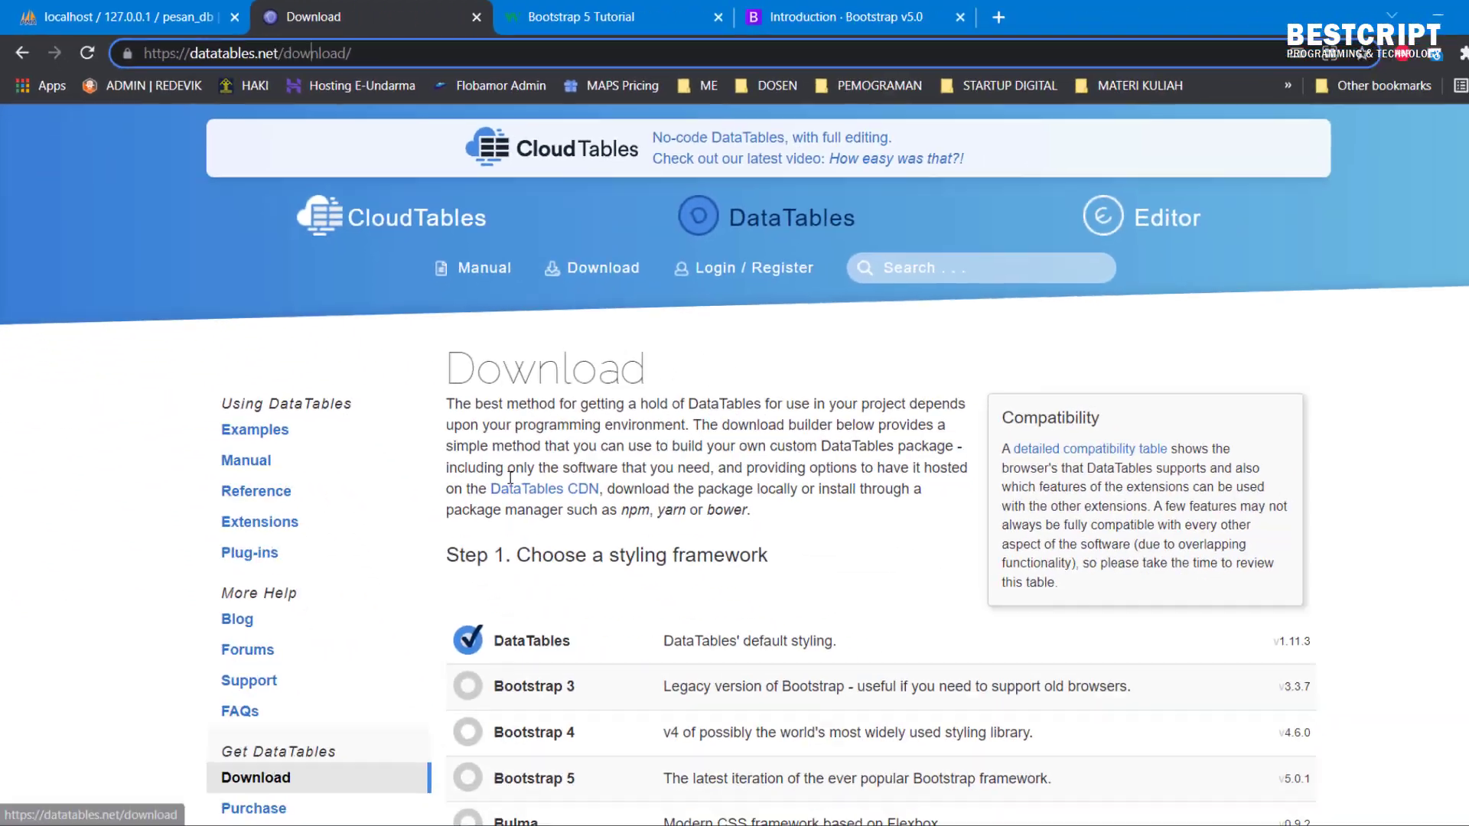
- Choose Bootstrap 5 as the styling framework in the DataTables download builder
scroll(482, 456, "down", 4)
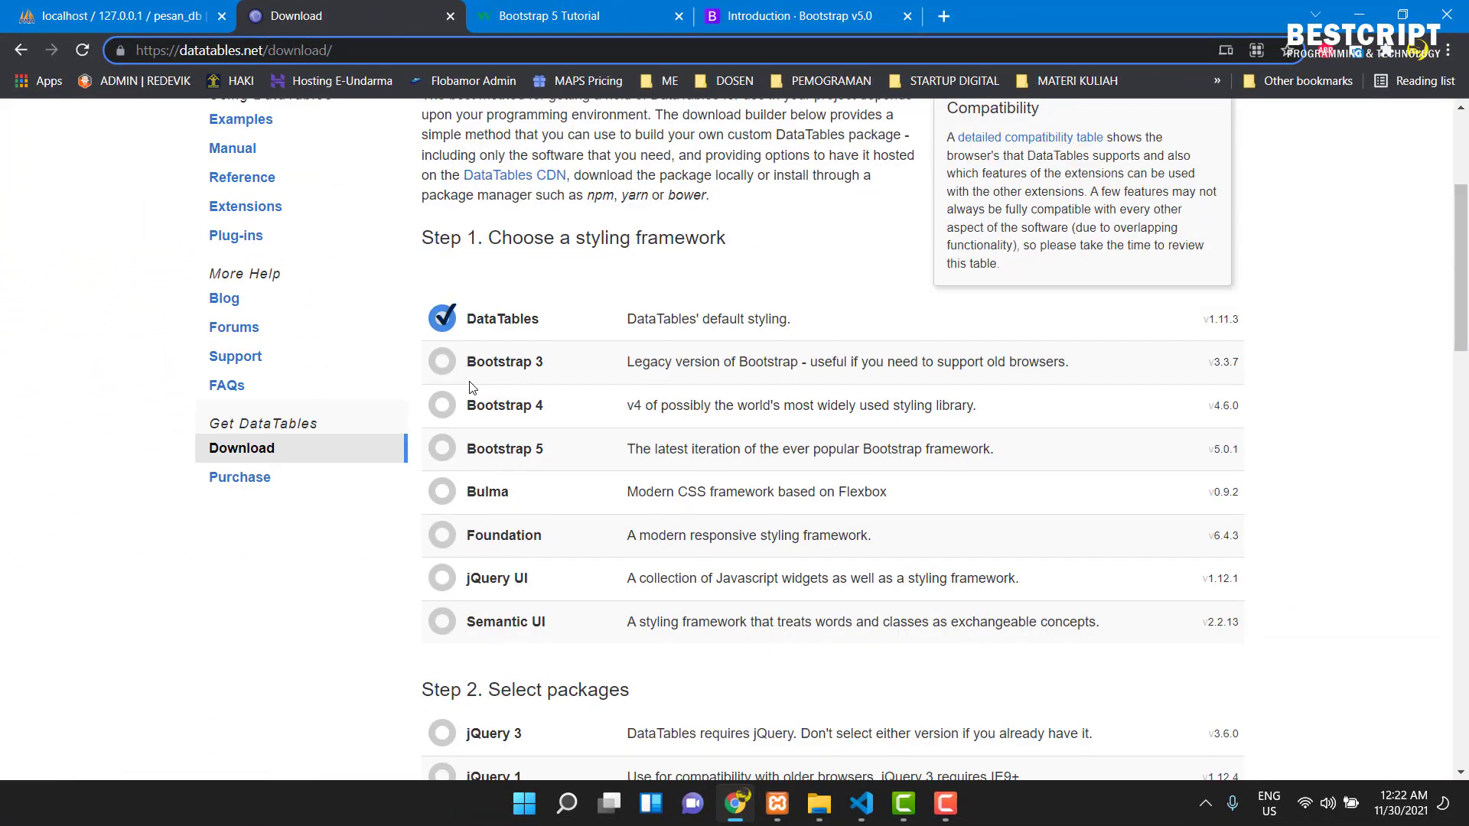
left_click(449, 452)
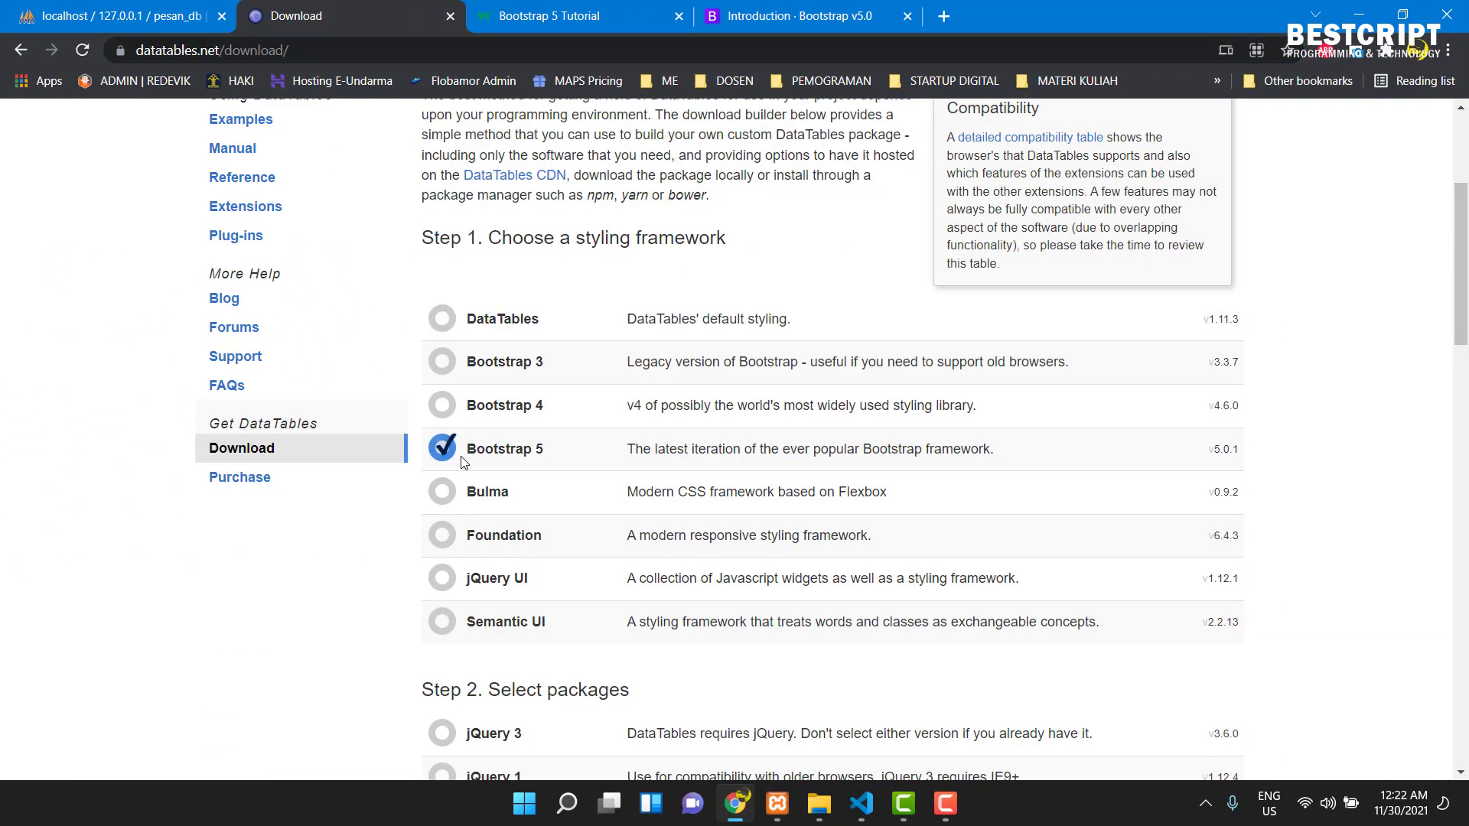
scroll(462, 462, "down", 2)
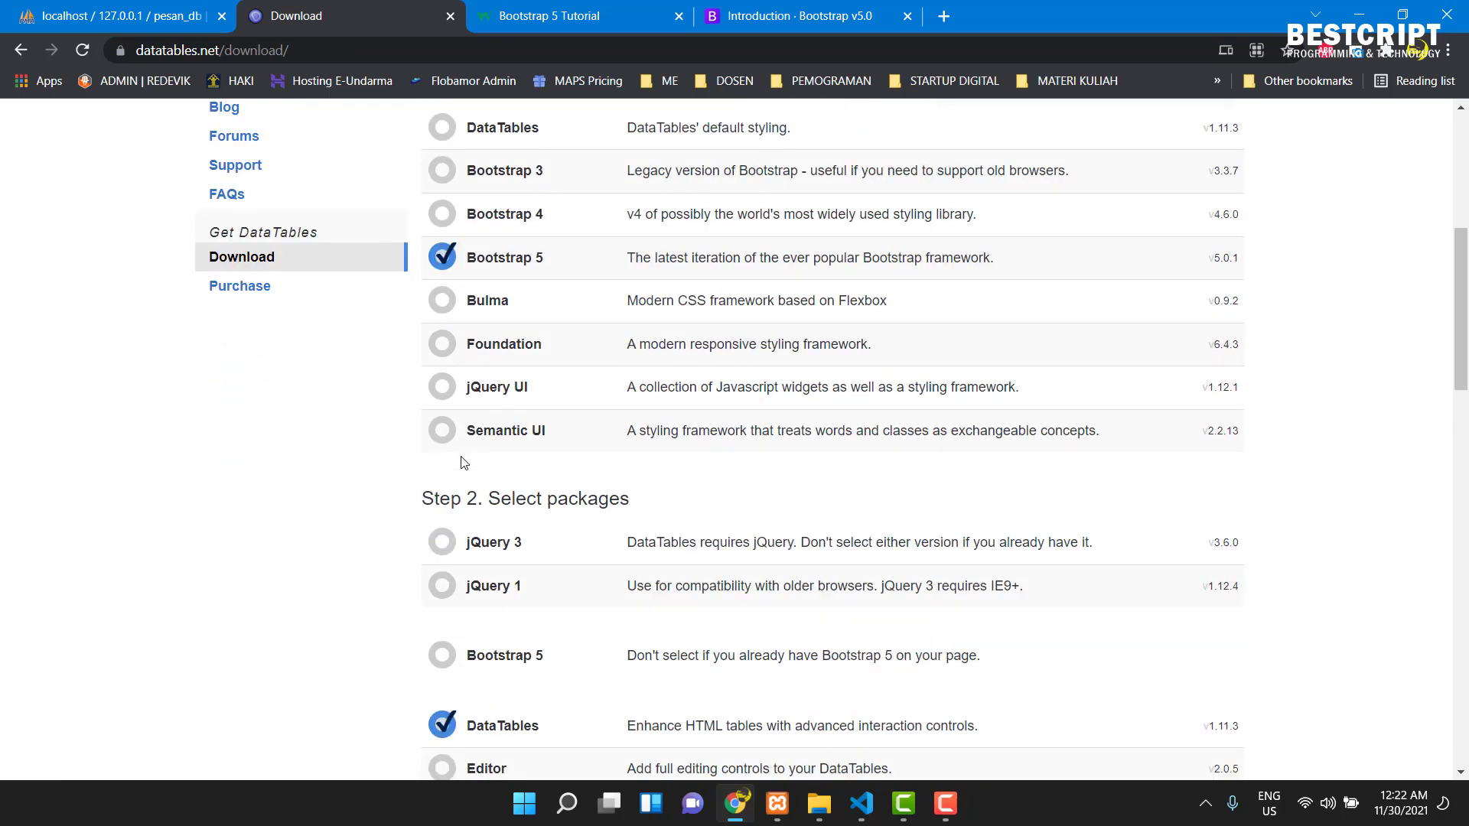
scroll(441, 311, "down", 1)
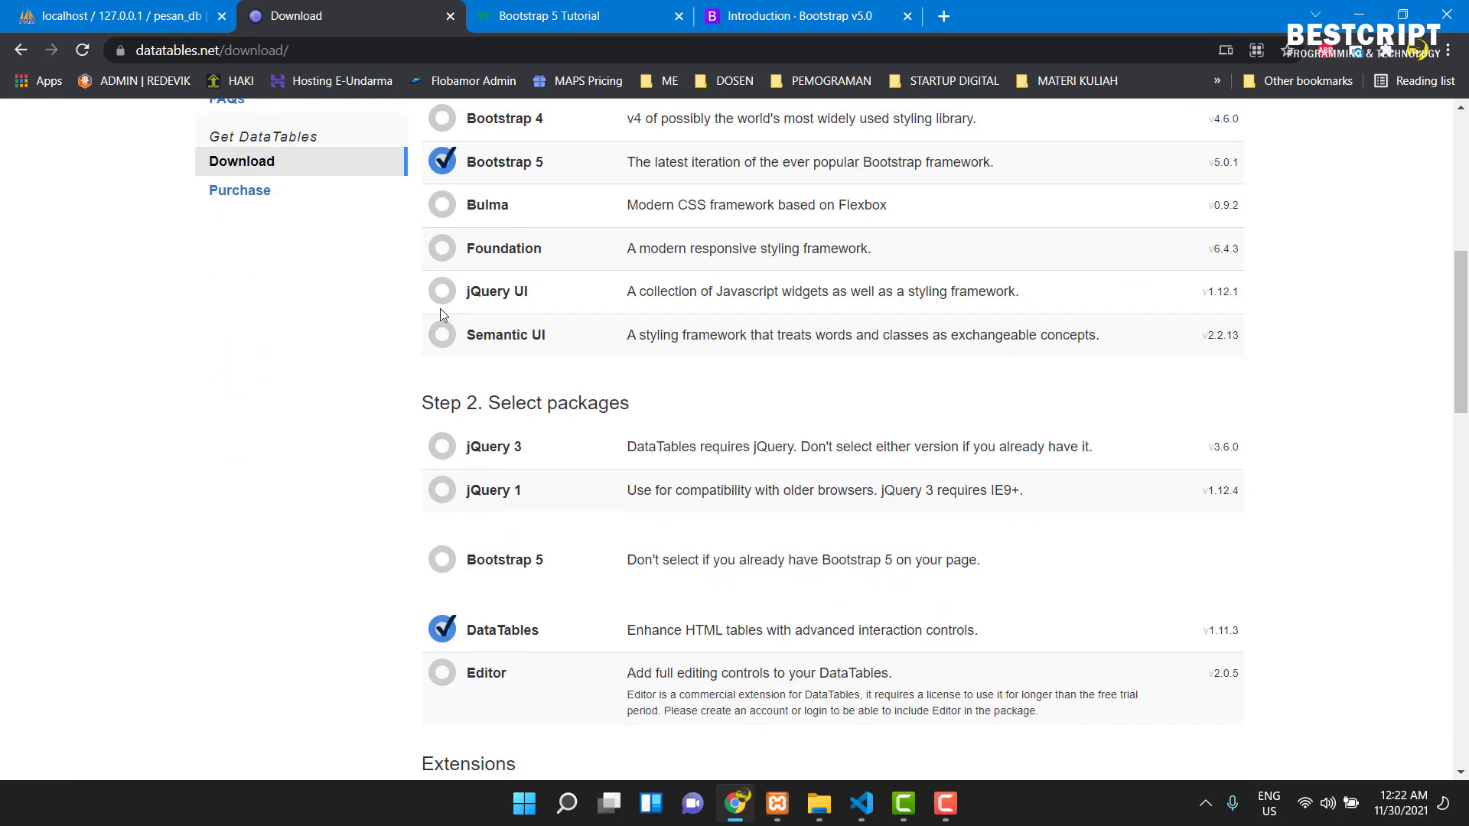
left_click(442, 295)
scroll(441, 302, "up", 1)
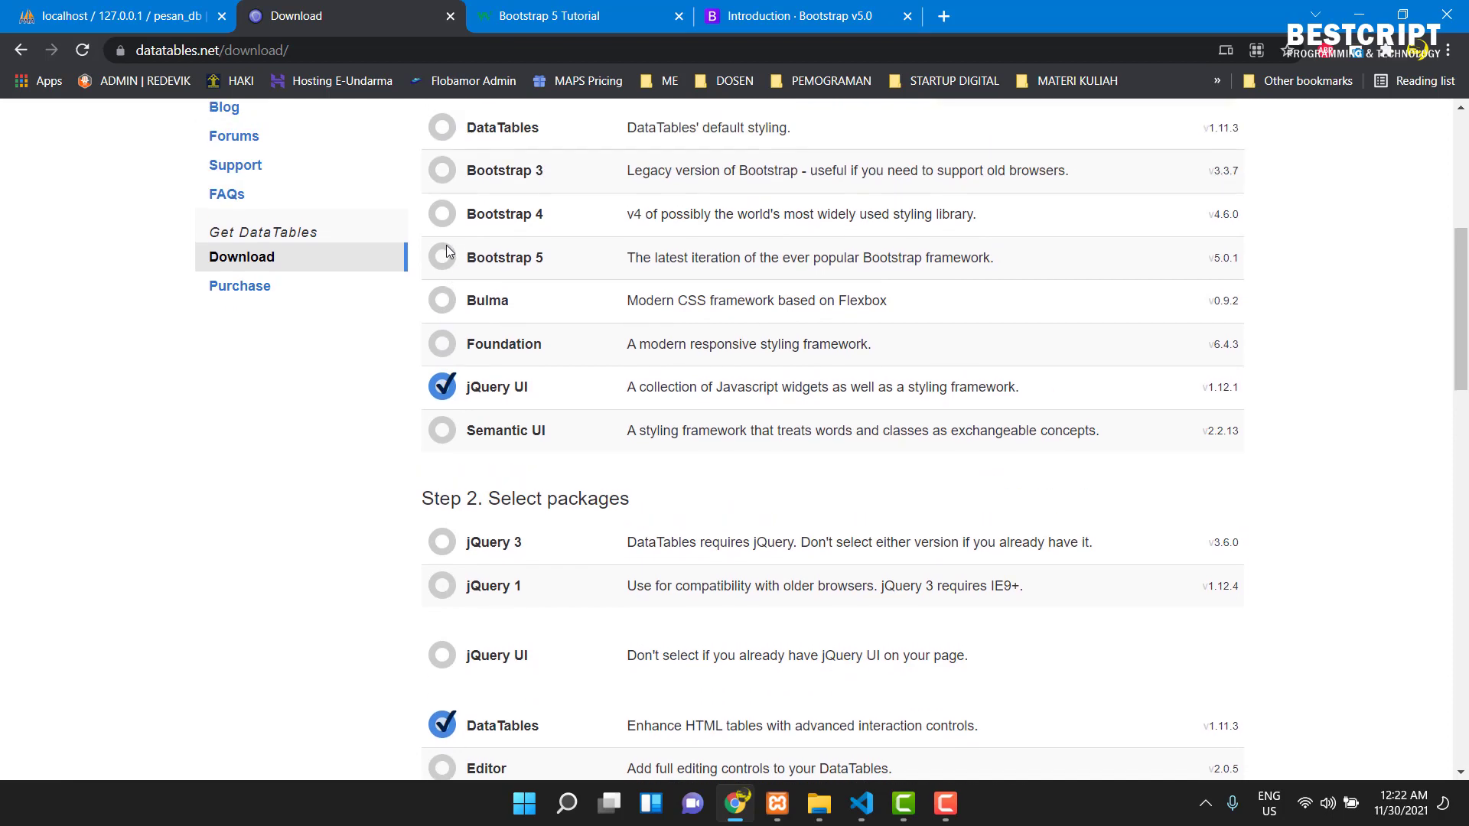
left_click(442, 257)
scroll(501, 433, "down", 2)
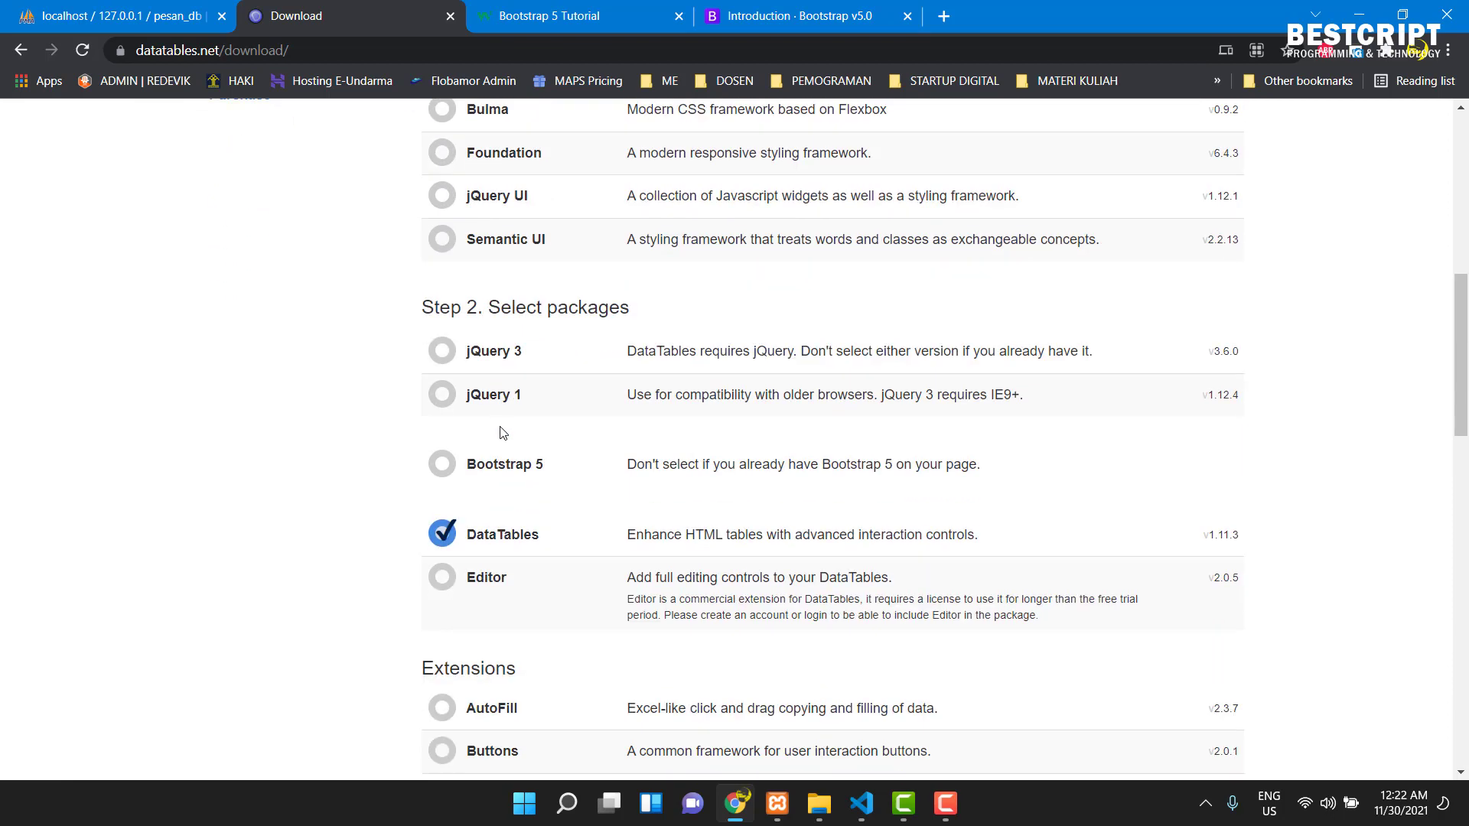
- Include the jQuery 3, Bootstrap 5 and Editor packages in the download
left_click(440, 350)
left_click(444, 468)
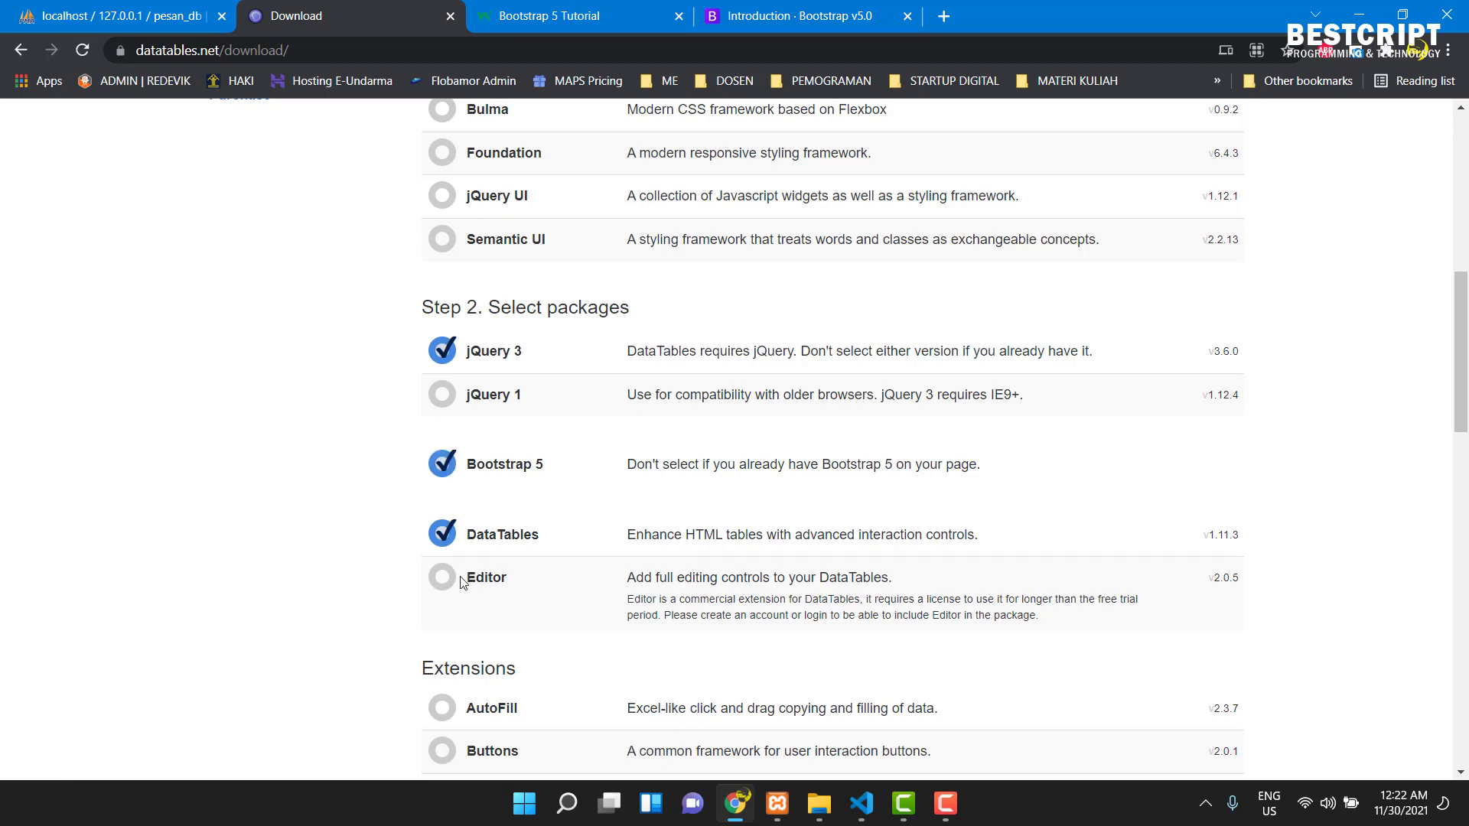
scroll(461, 543, "down", 2)
left_click(452, 411)
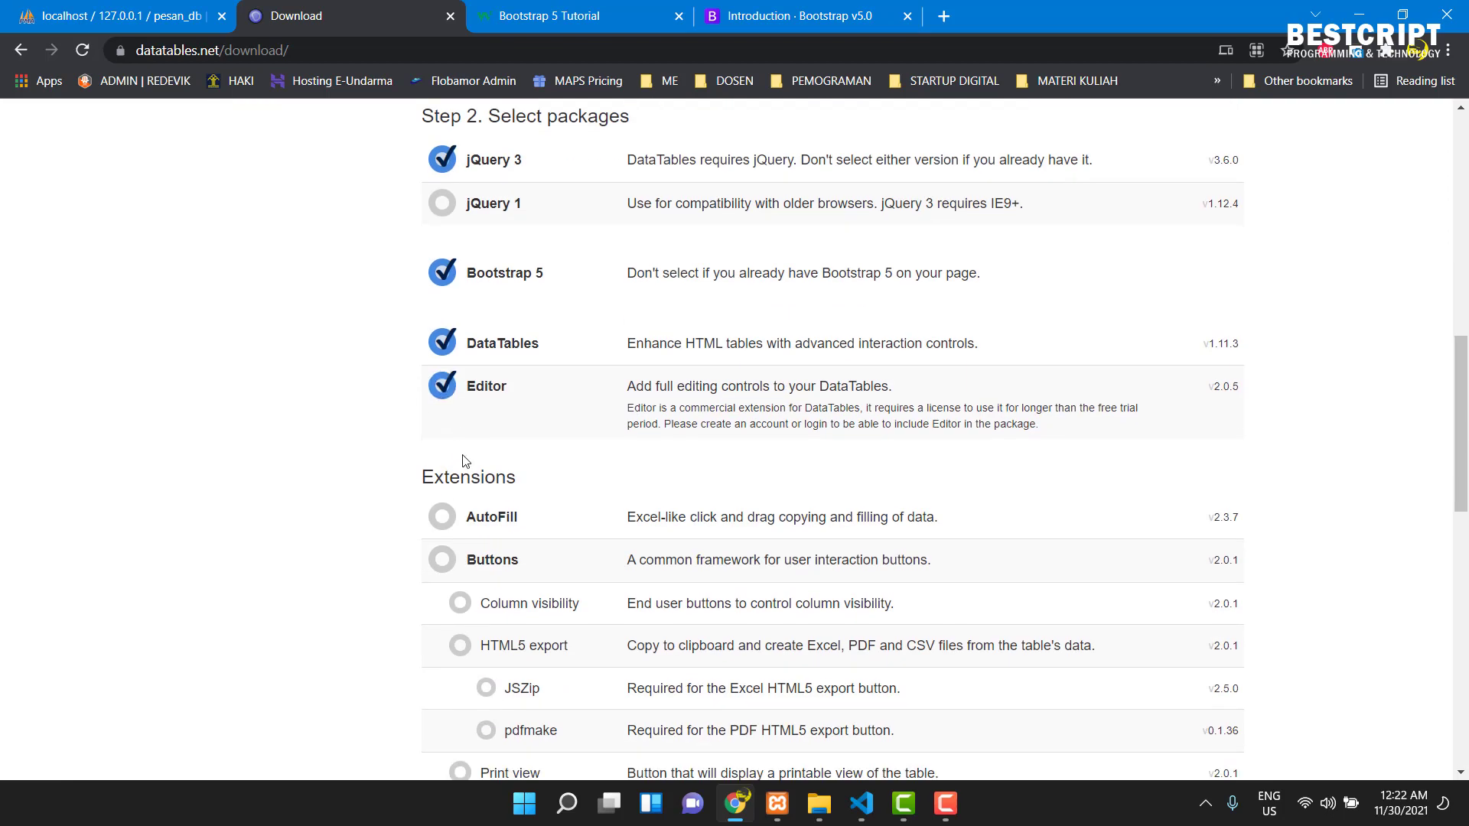
- Include the AutoFill and Buttons extensions with Column visibility, HTML5 export, JSZip and pdfmake
scroll(465, 459, "down", 2)
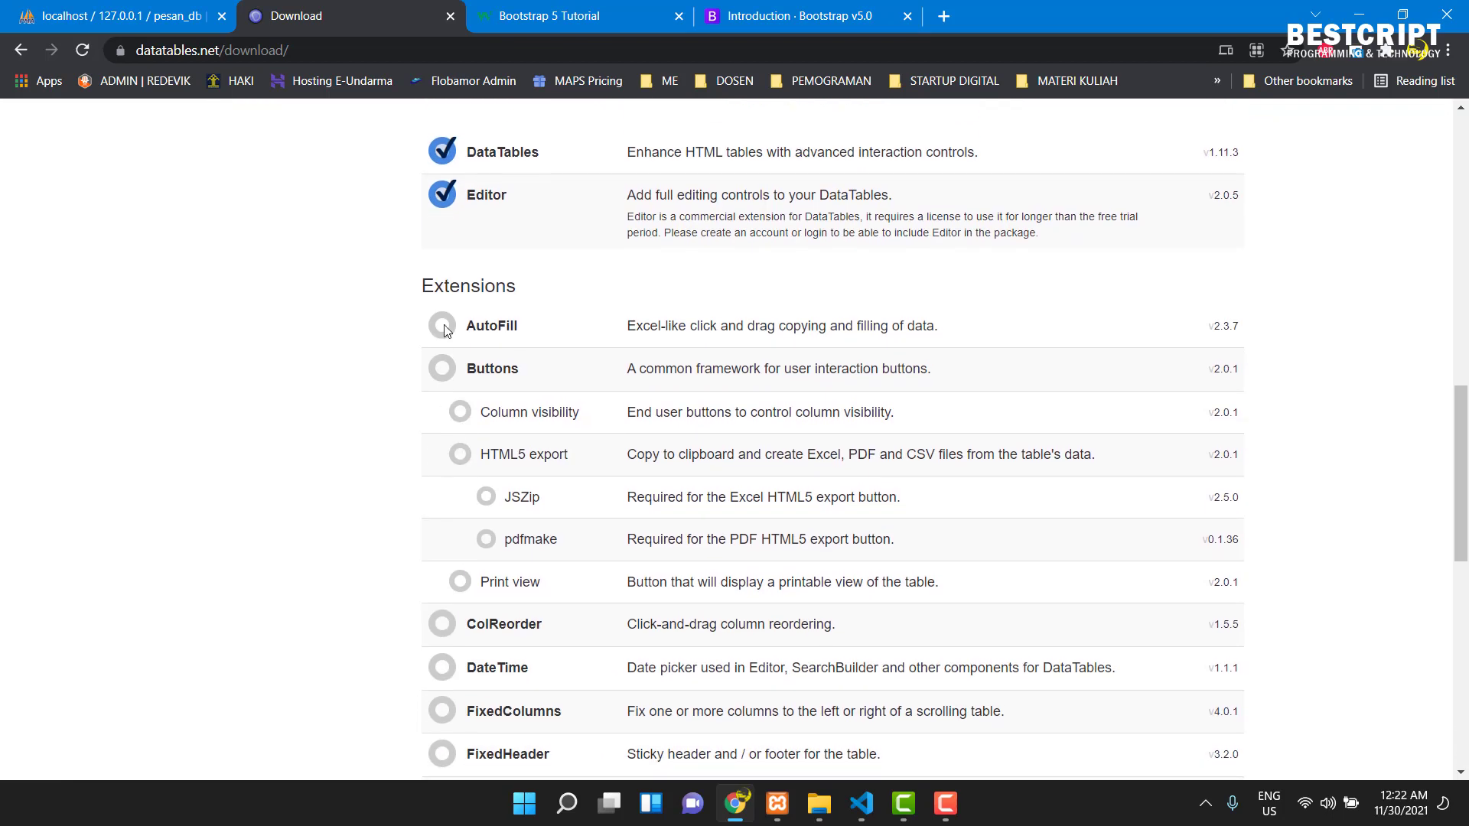
left_click(446, 329)
left_click(446, 370)
left_click(460, 417)
left_click(462, 457)
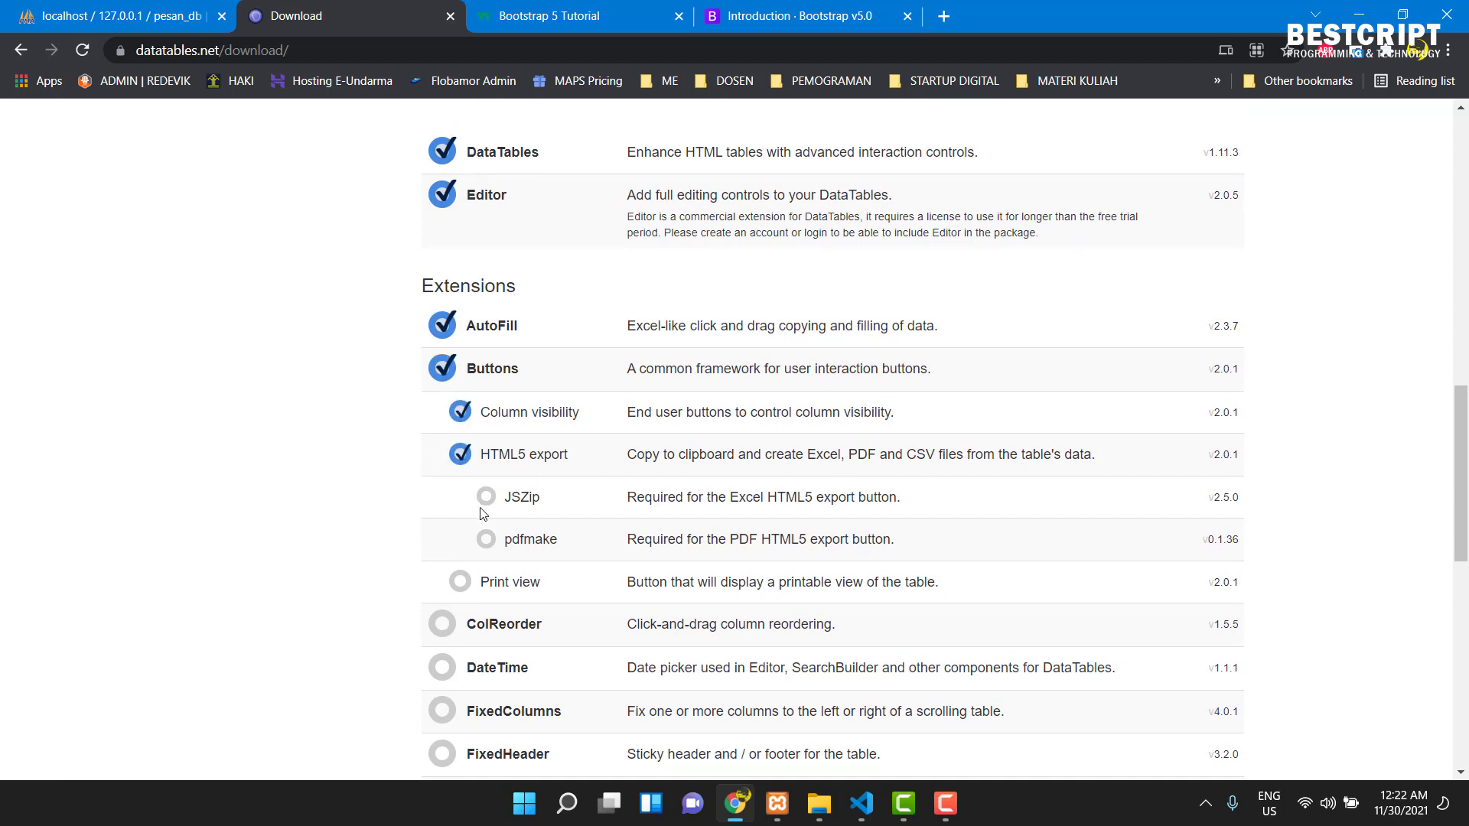
left_click(485, 499)
left_click(487, 541)
- Include Print view and the ColReorder, DateTime and FixedColumns extensions
scroll(505, 545, "down", 1)
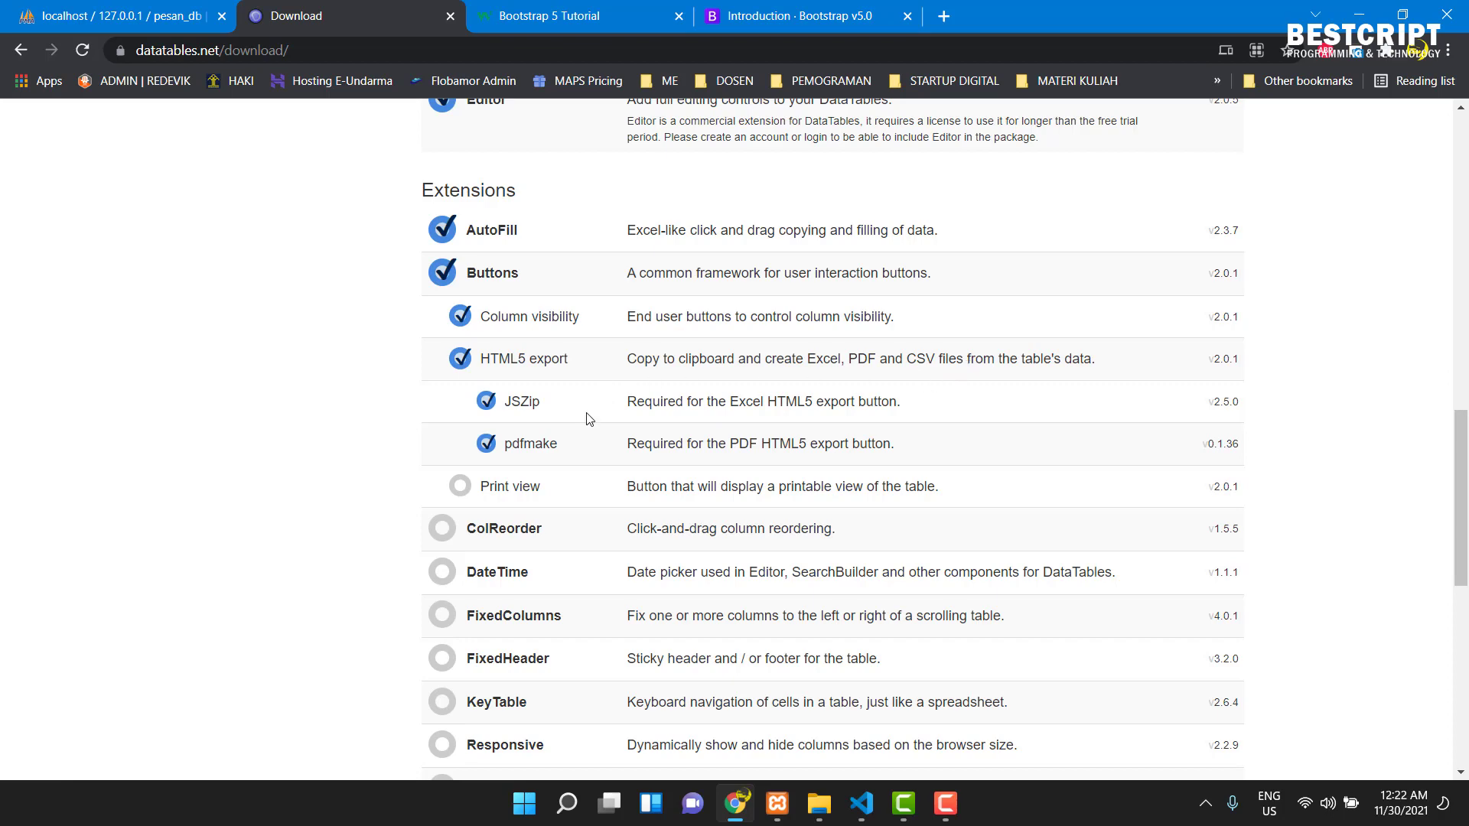
scroll(574, 417, "down", 2)
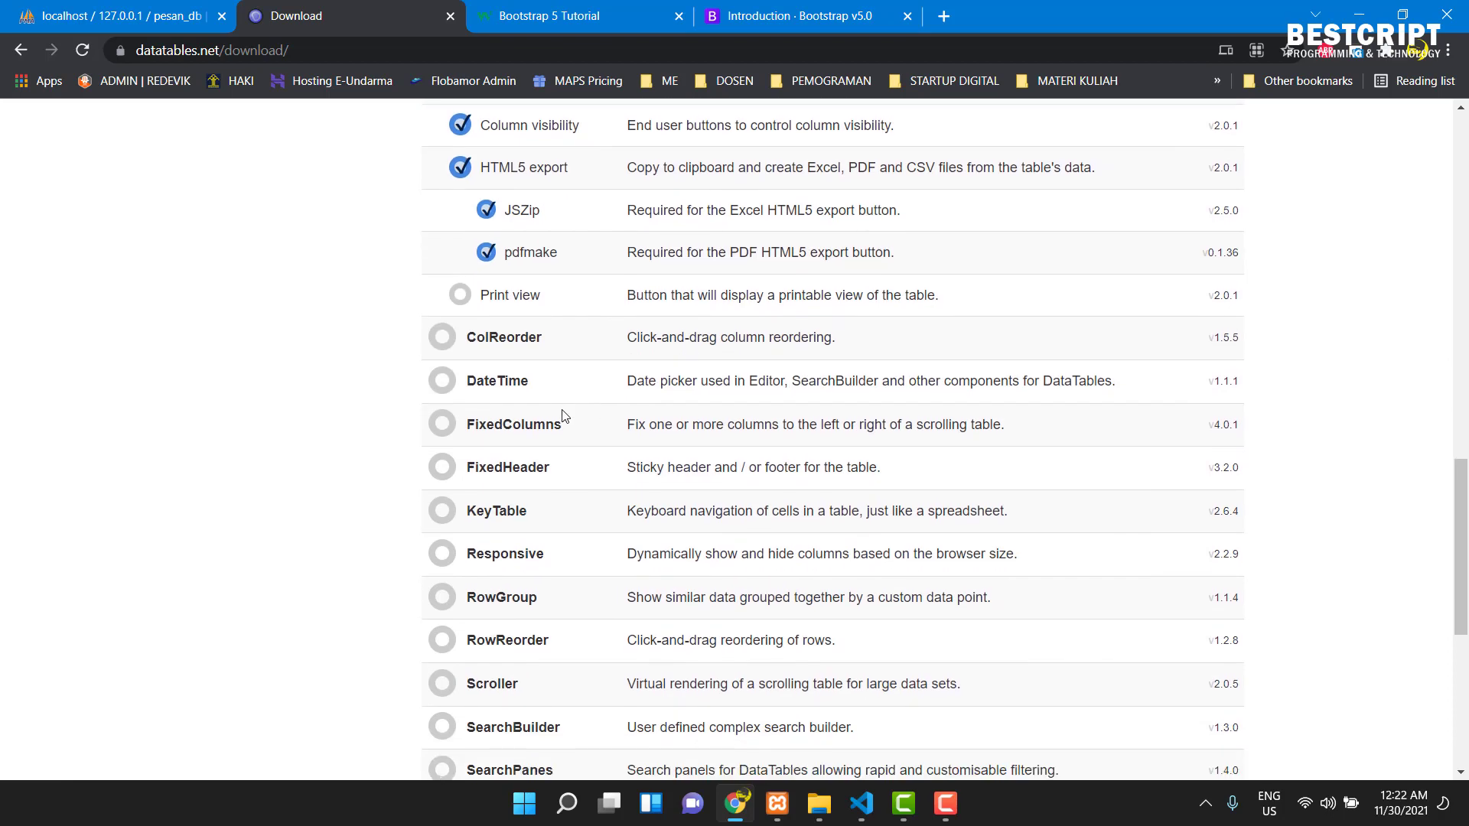
left_click(459, 296)
left_click(446, 336)
left_click(447, 381)
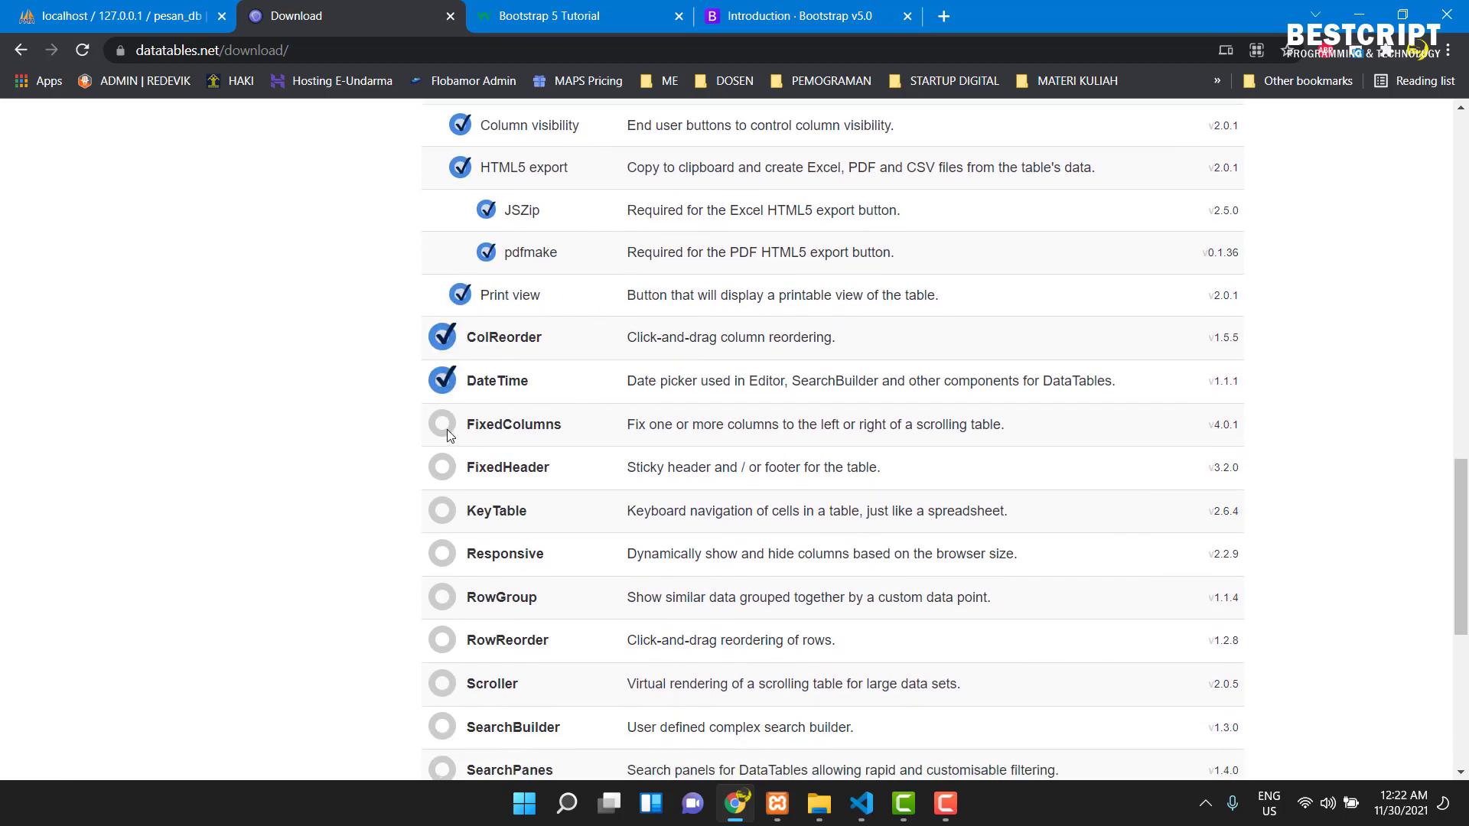
left_click(448, 442)
- Include the FixedHeader, KeyTable, Responsive, RowGroup, RowReorder, Scroller, SearchBuilder, SearchPanes, Select and StateRestore extensions
scroll(450, 308, "down", 2)
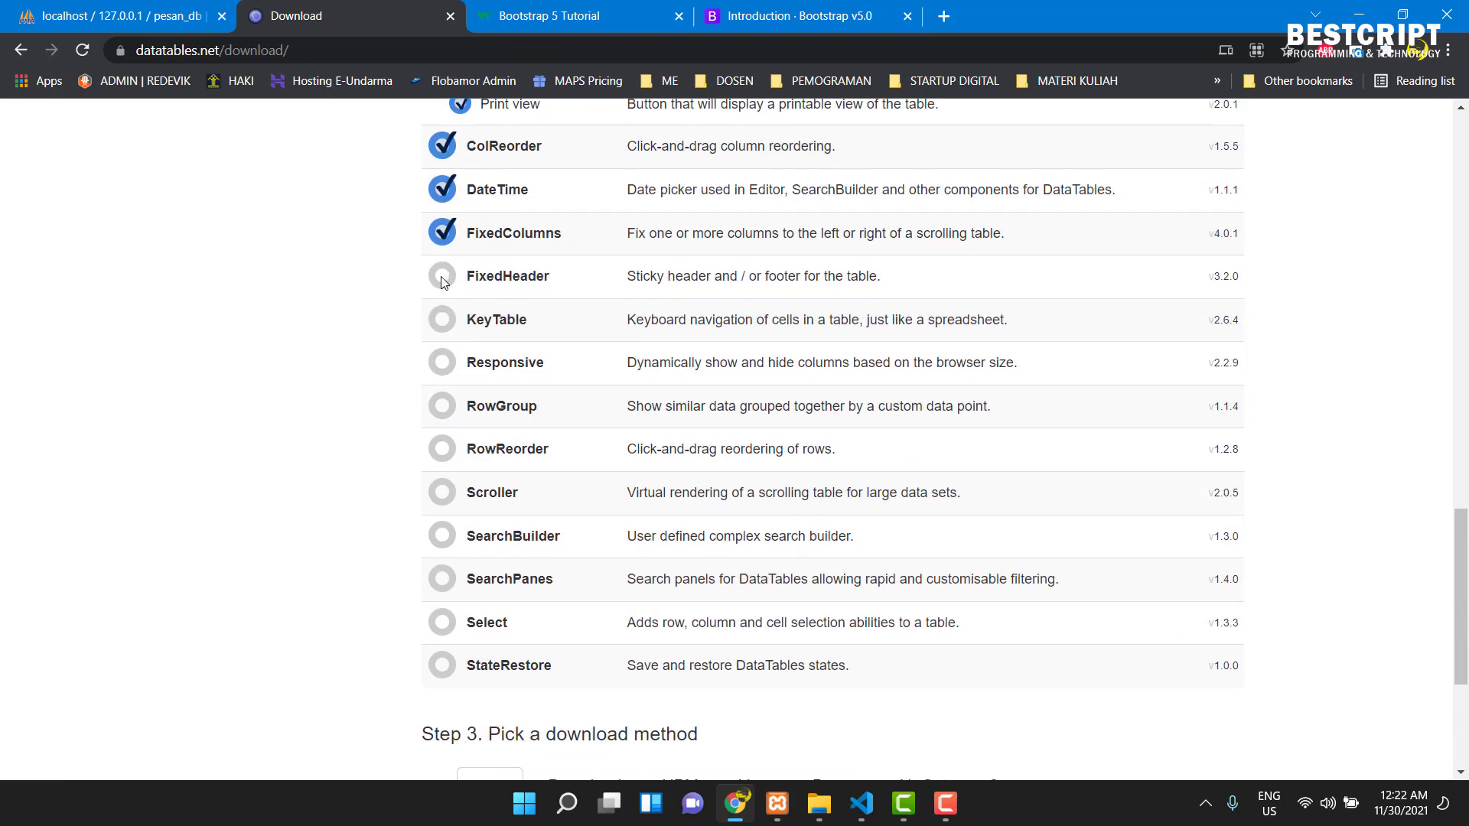
left_click(441, 282)
left_click(445, 326)
left_click(450, 371)
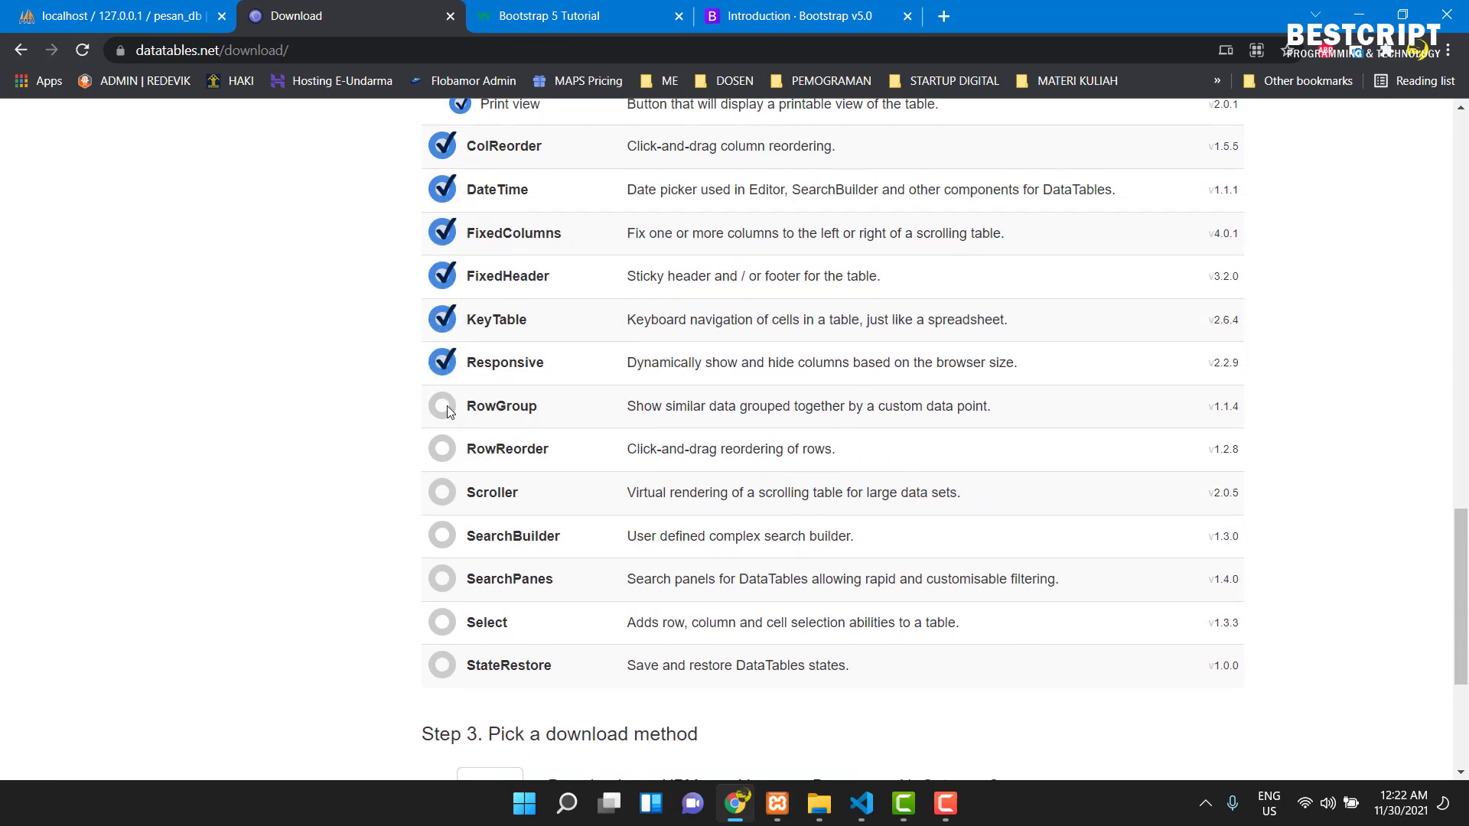
left_click(449, 411)
left_click(447, 449)
left_click(448, 497)
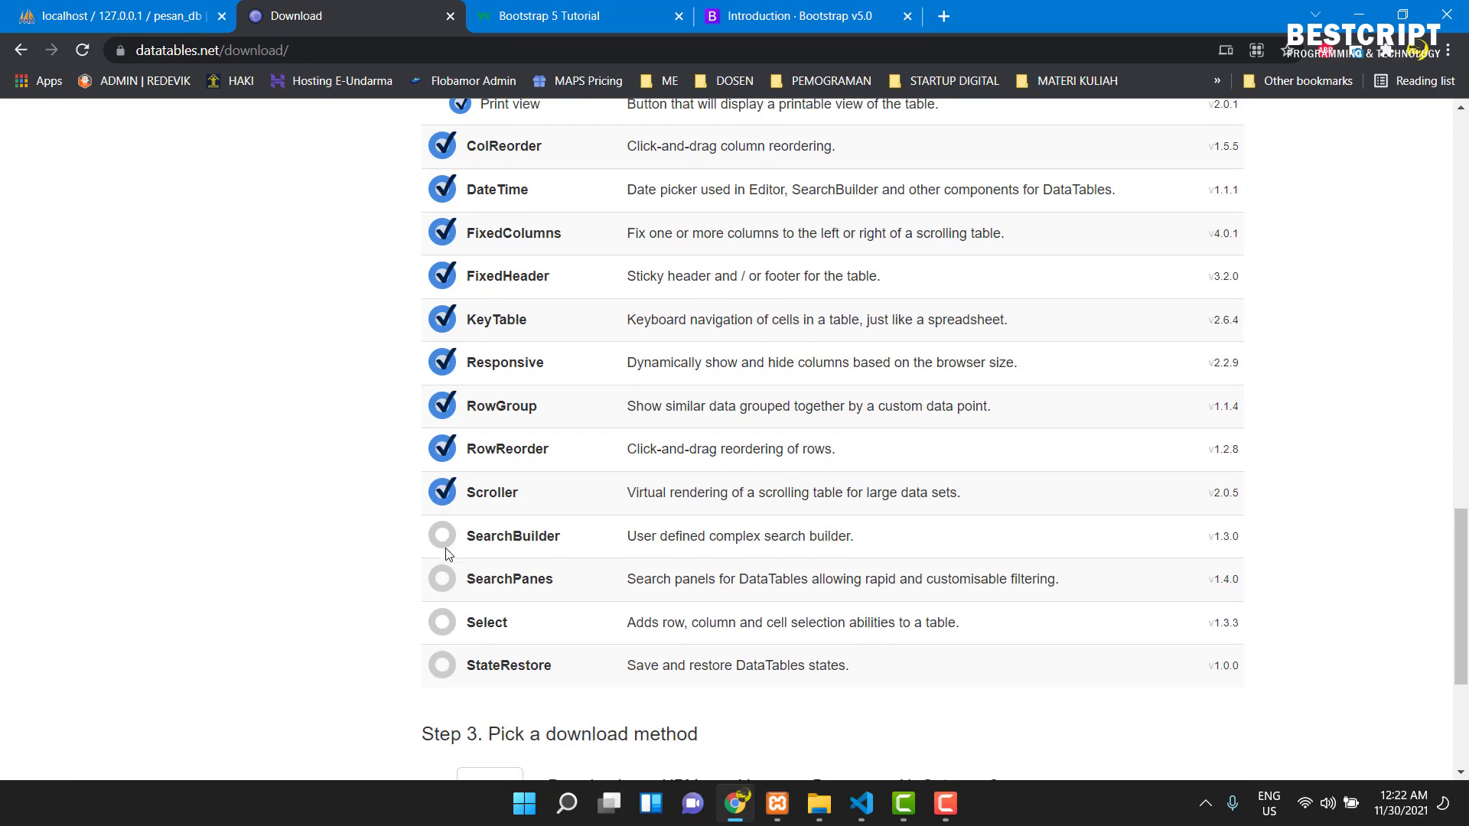
left_click(447, 551)
left_click(442, 624)
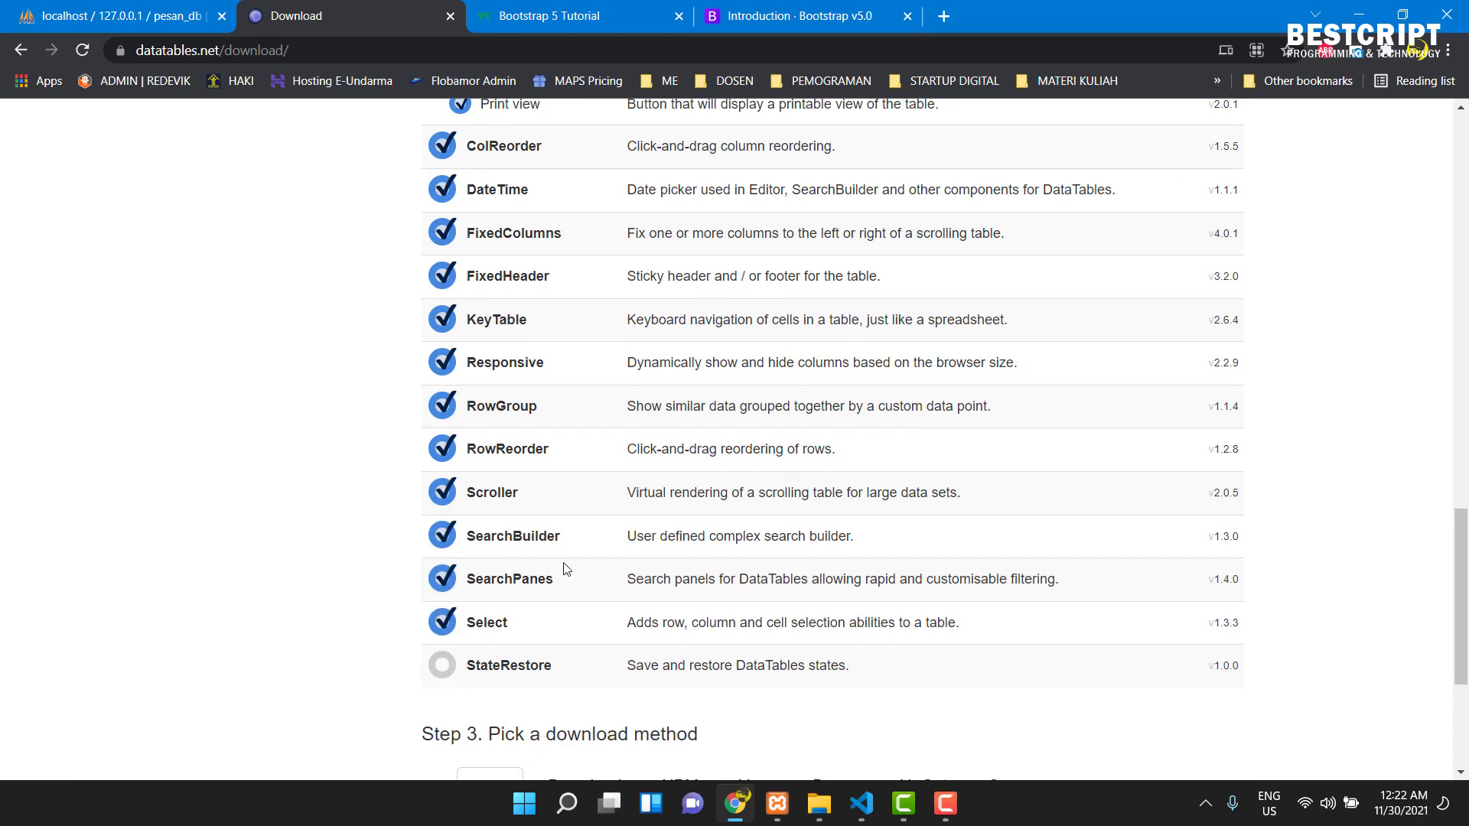
left_click(442, 665)
- Compare the Download, NPM, Yarn, Bower and Composer options for obtaining the selected packages
scroll(739, 533, "down", 4)
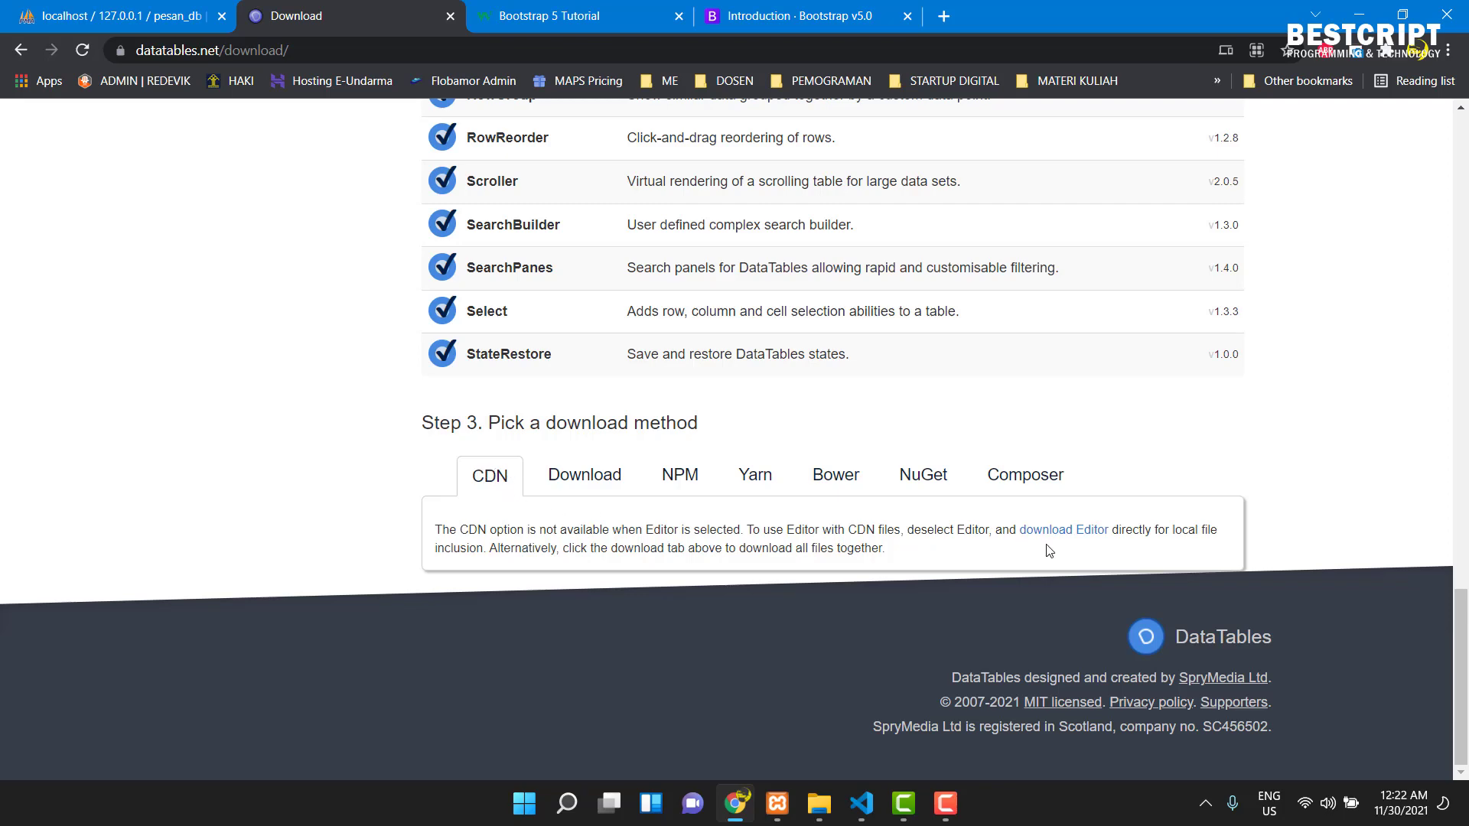
left_click(590, 478)
scroll(593, 480, "down", 1)
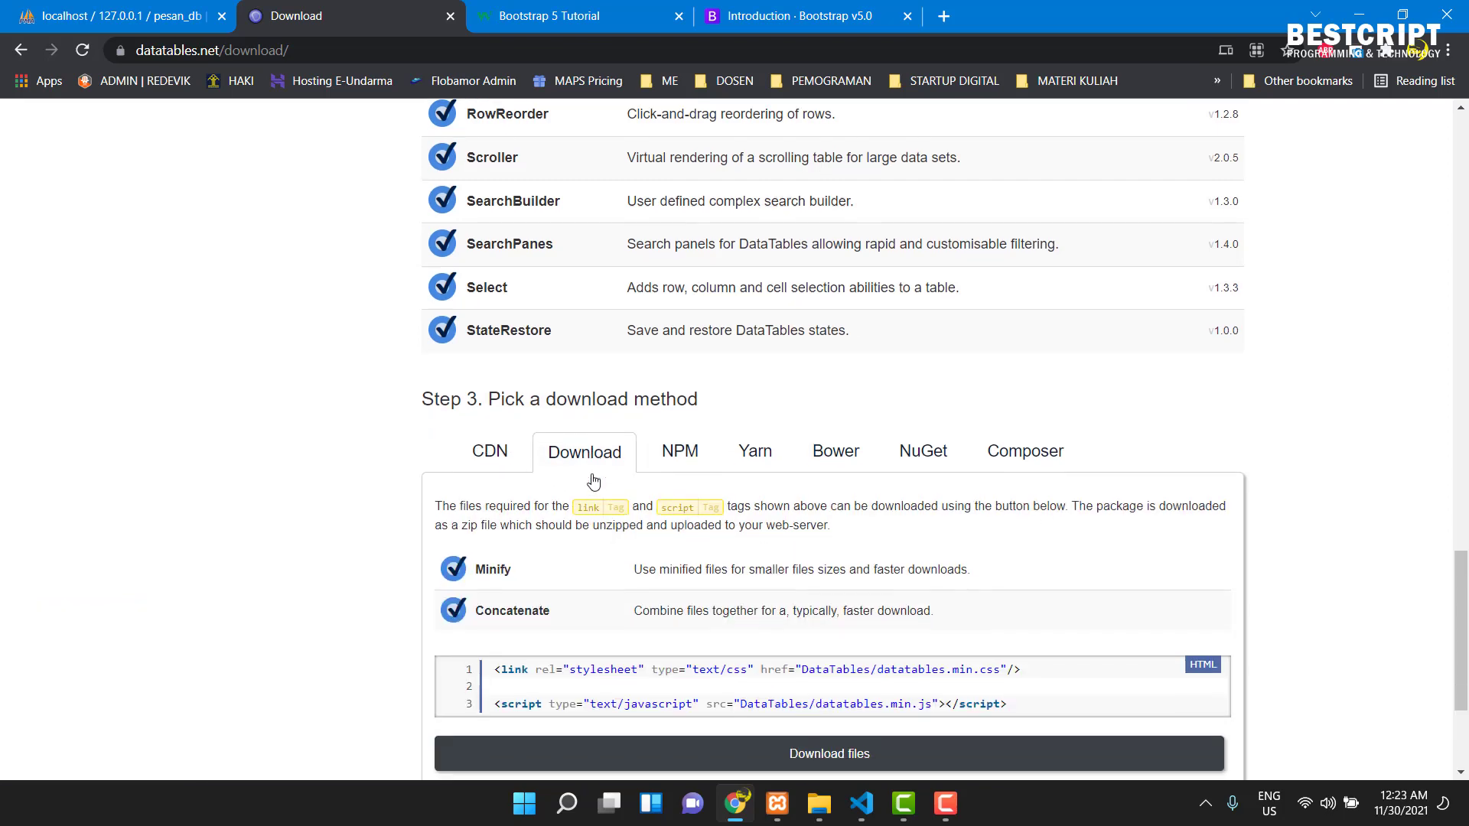
scroll(594, 481, "down", 3)
scroll(681, 417, "up", 3)
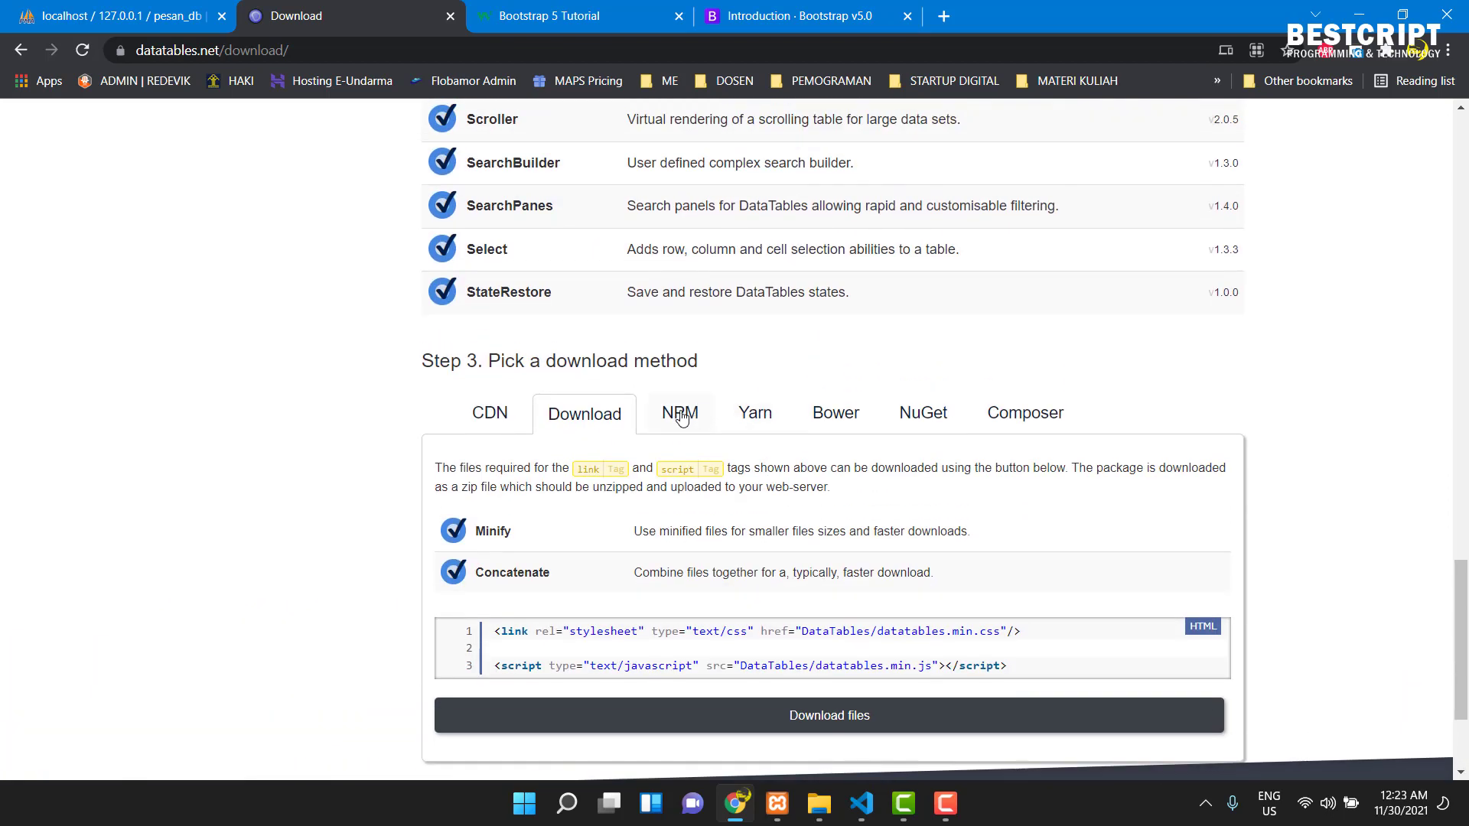
left_click(681, 413)
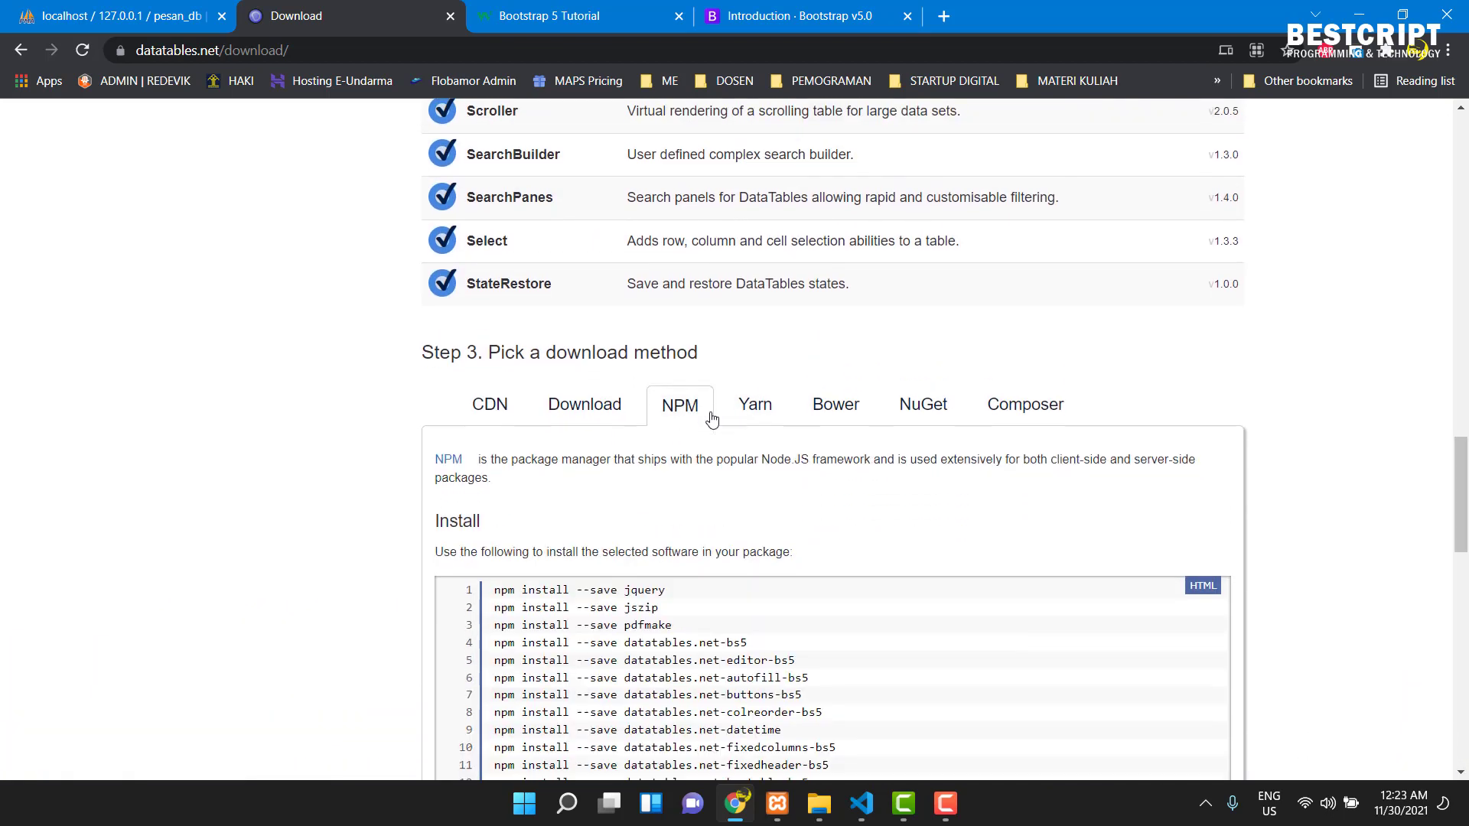
scroll(682, 417, "down", 4)
scroll(609, 468, "down", 3)
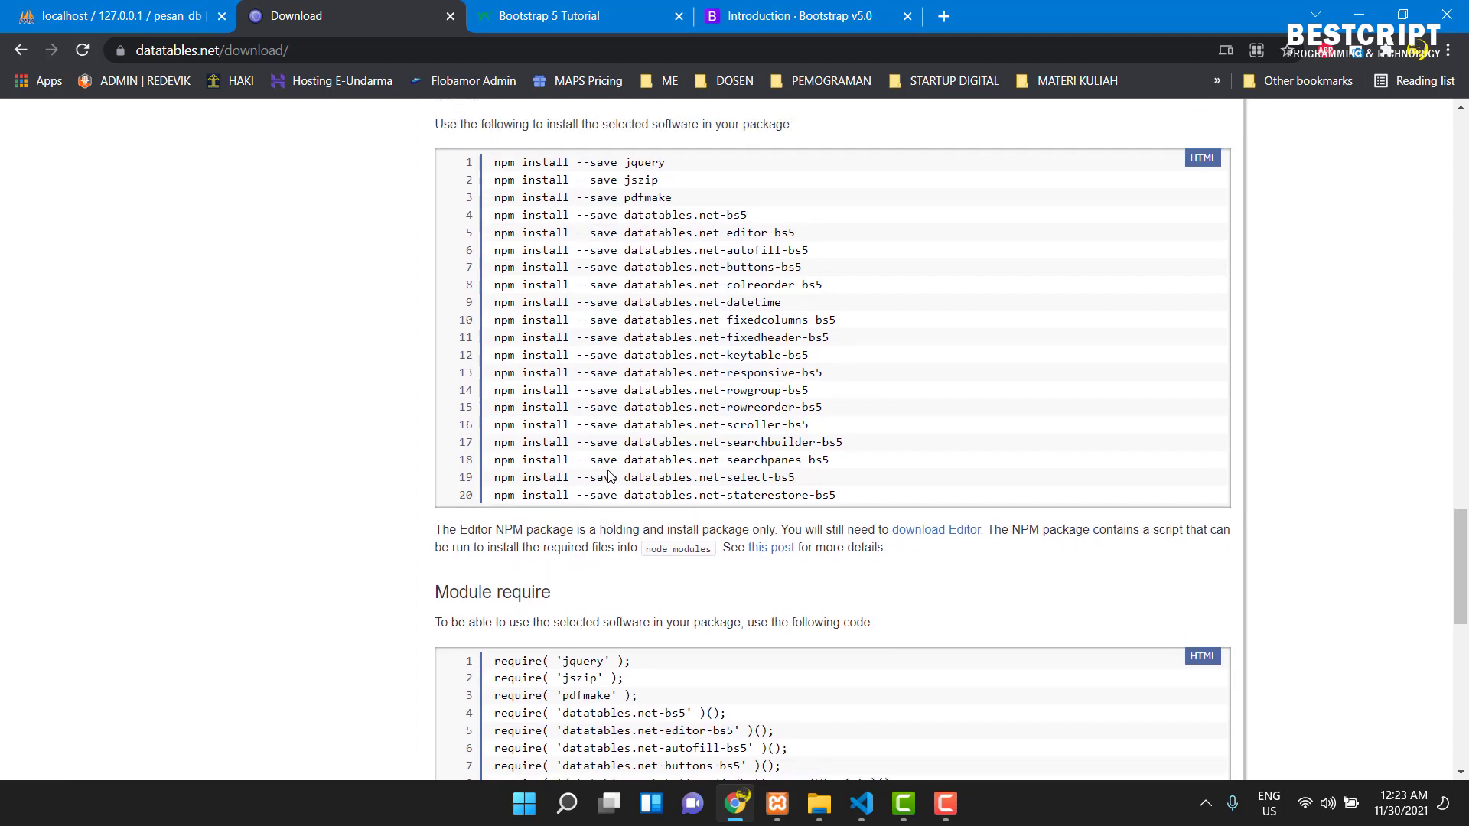
scroll(757, 324, "up", 5)
left_click(756, 323)
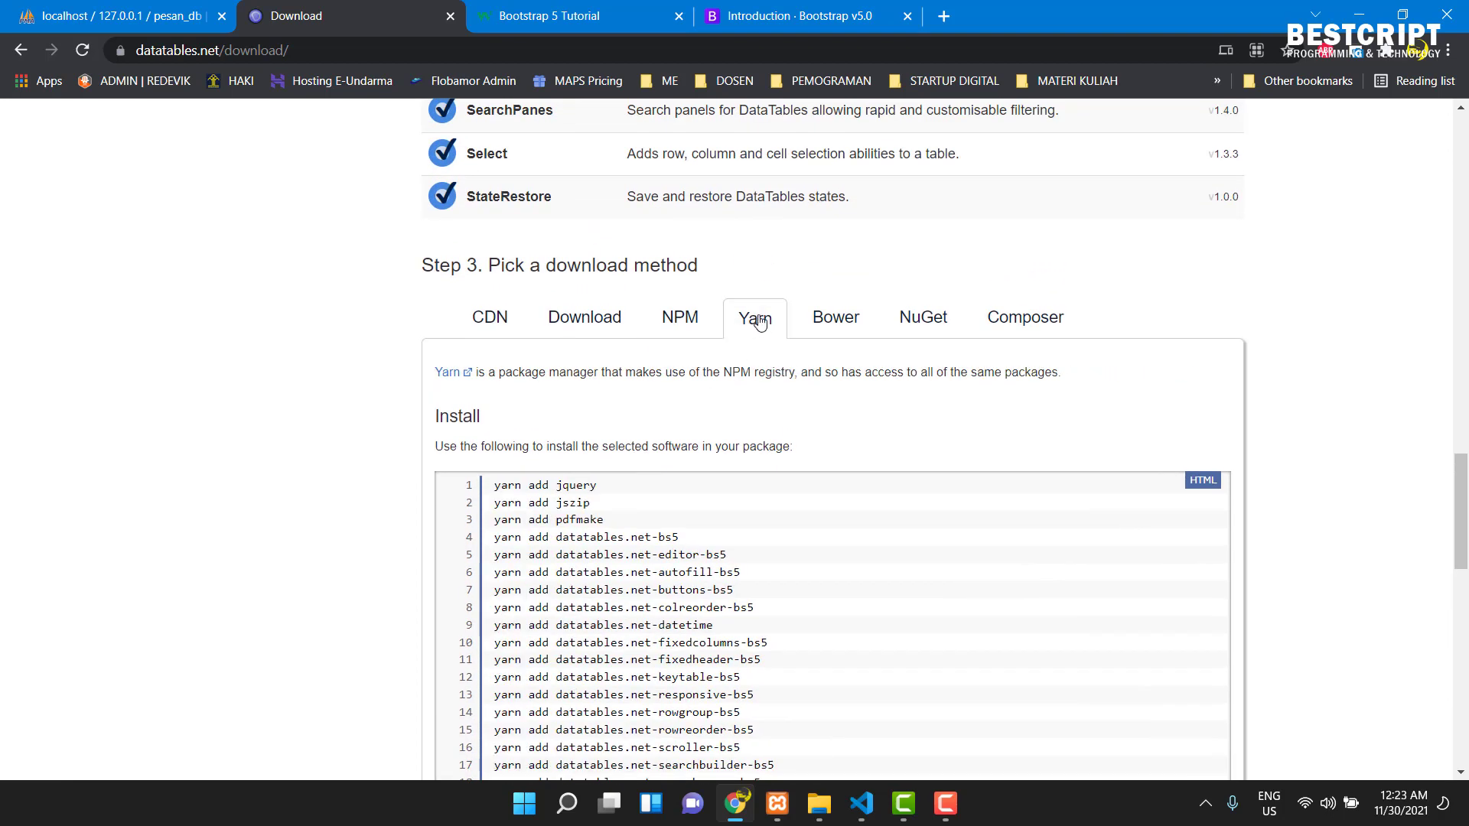
left_click(835, 321)
left_click(1007, 321)
scroll(713, 423, "down", 3)
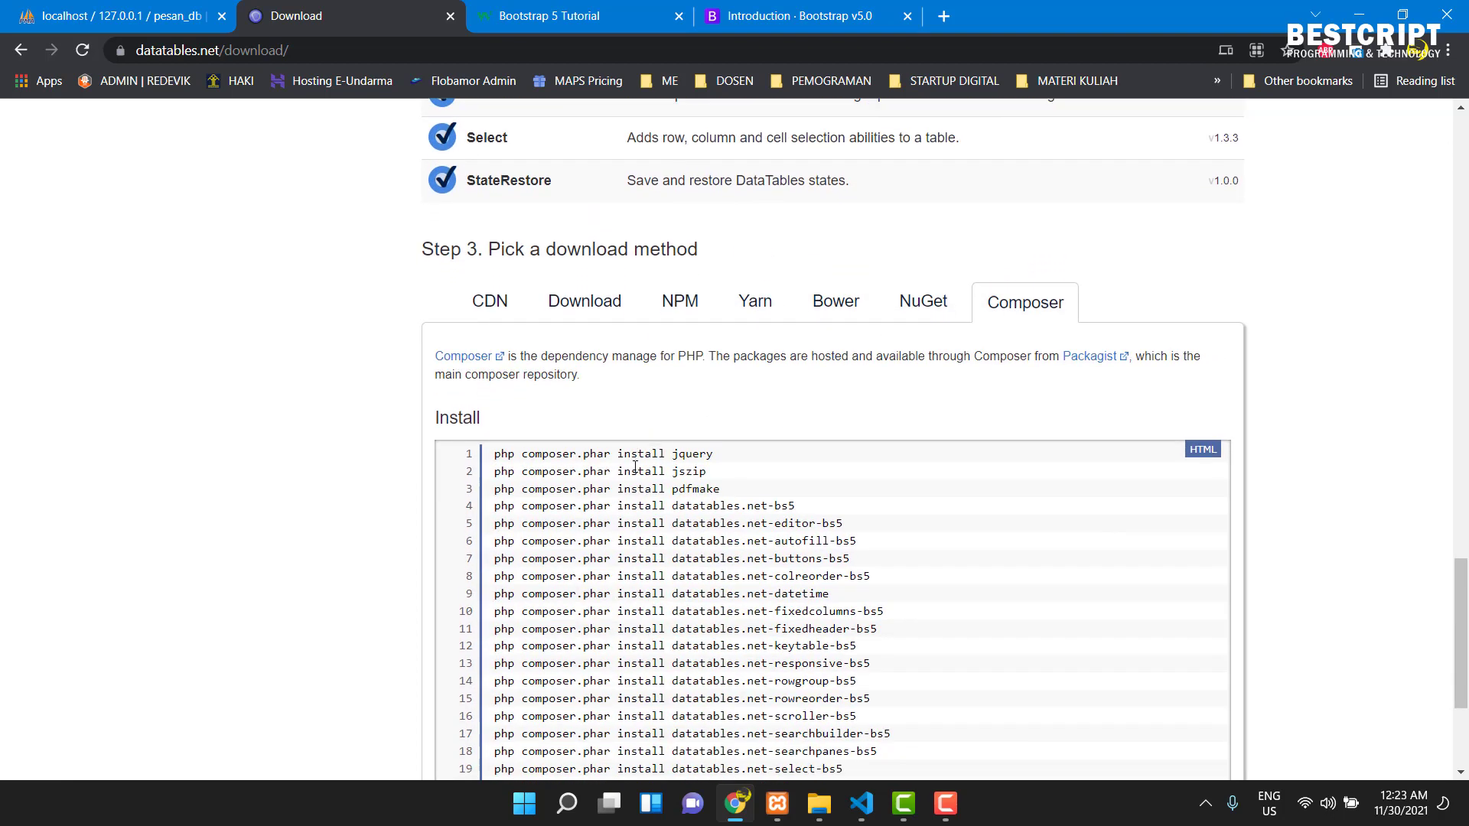
scroll(603, 471, "up", 4)
- Pick the Download method, turn off Concatenate, and examine the separate Bootstrap 5 stylesheet links in the generated code
left_click(585, 414)
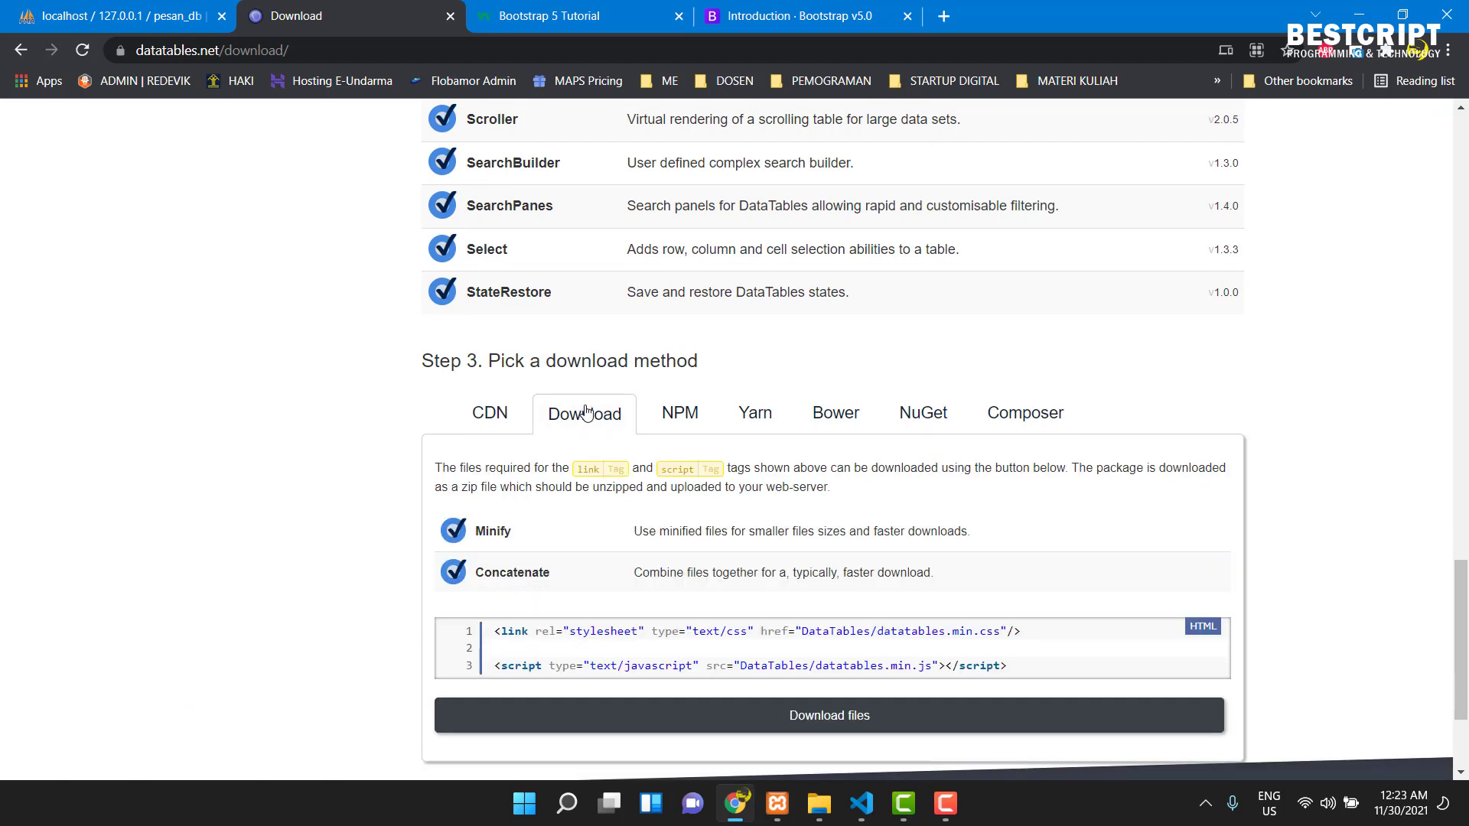
scroll(586, 413, "down", 3)
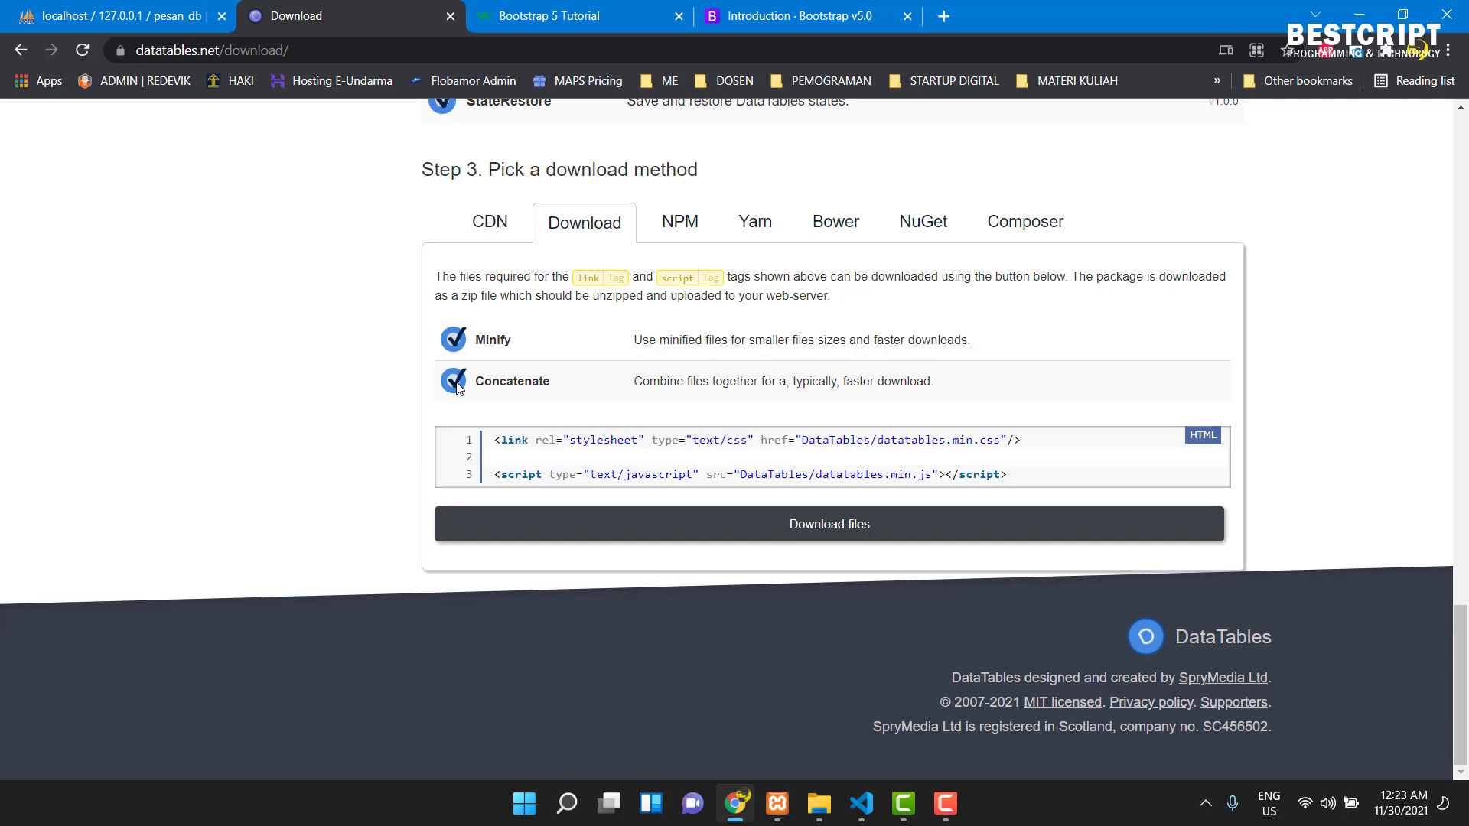
left_click(454, 381)
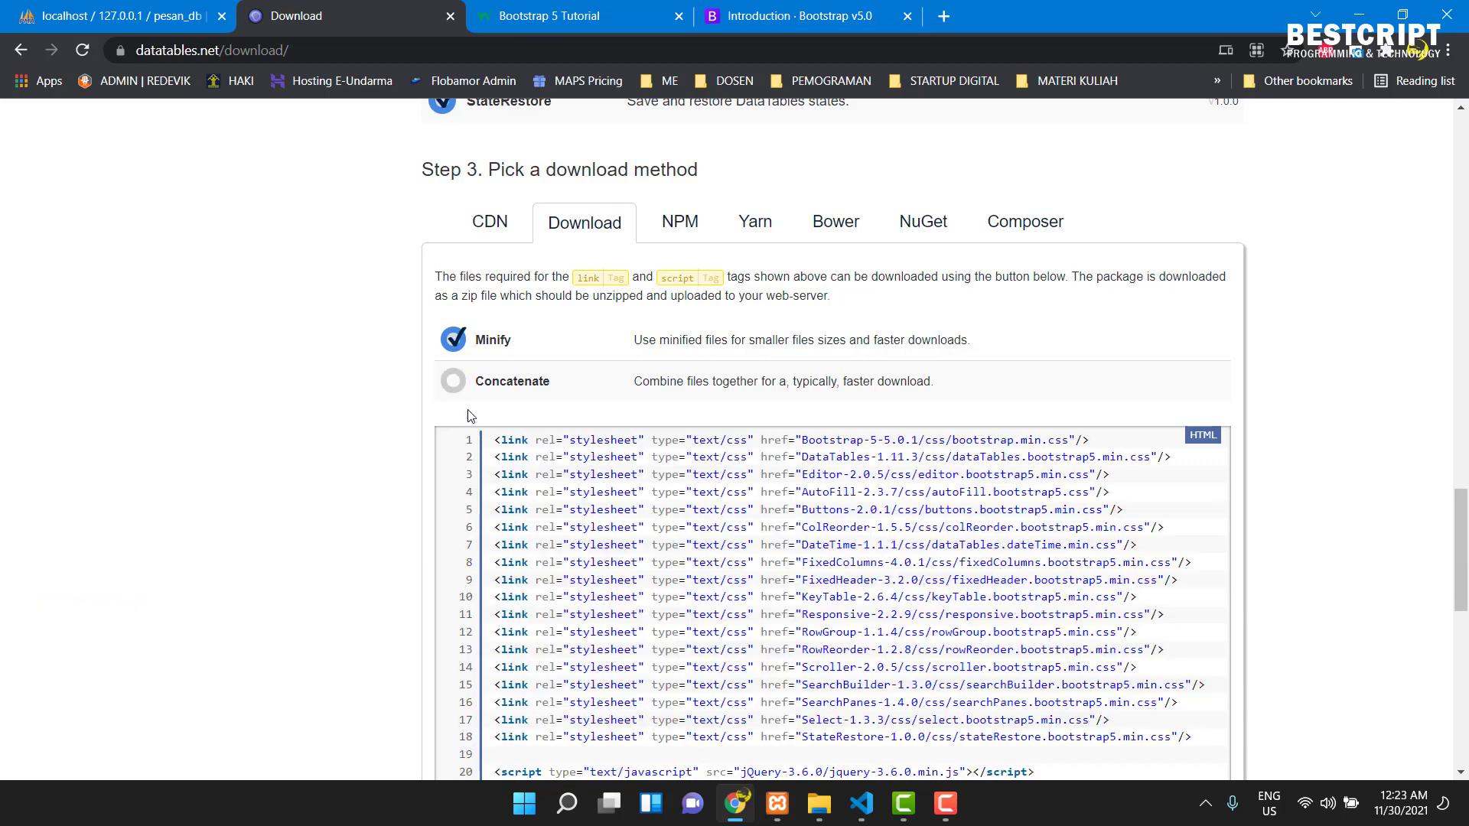
scroll(964, 306, "down", 4)
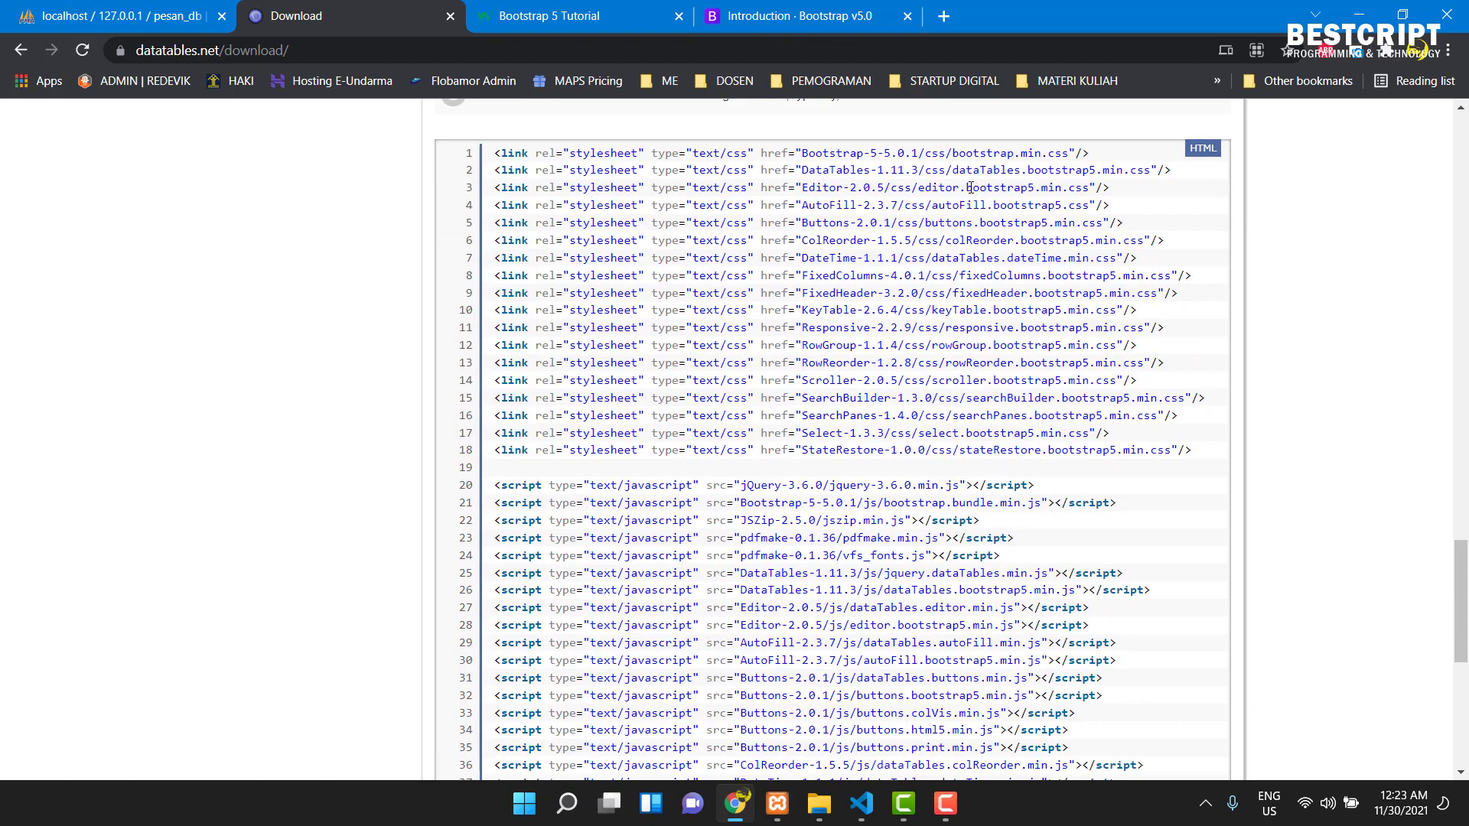
left_click_drag(973, 187, 1085, 188)
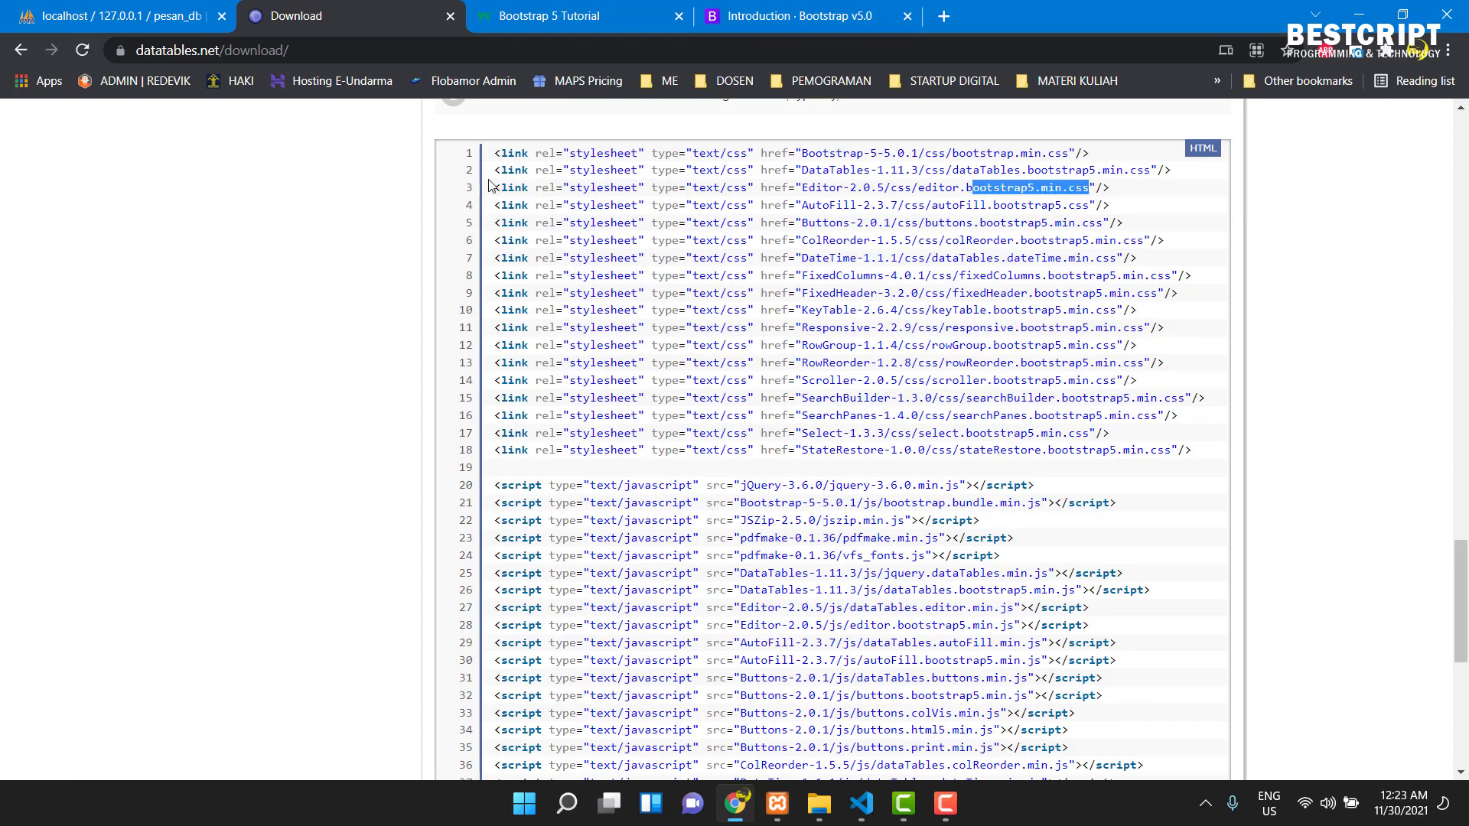
- Remove the Bootstrap 5 package from the selection and review the generated stylesheet links
scroll(1013, 210, "up", 10)
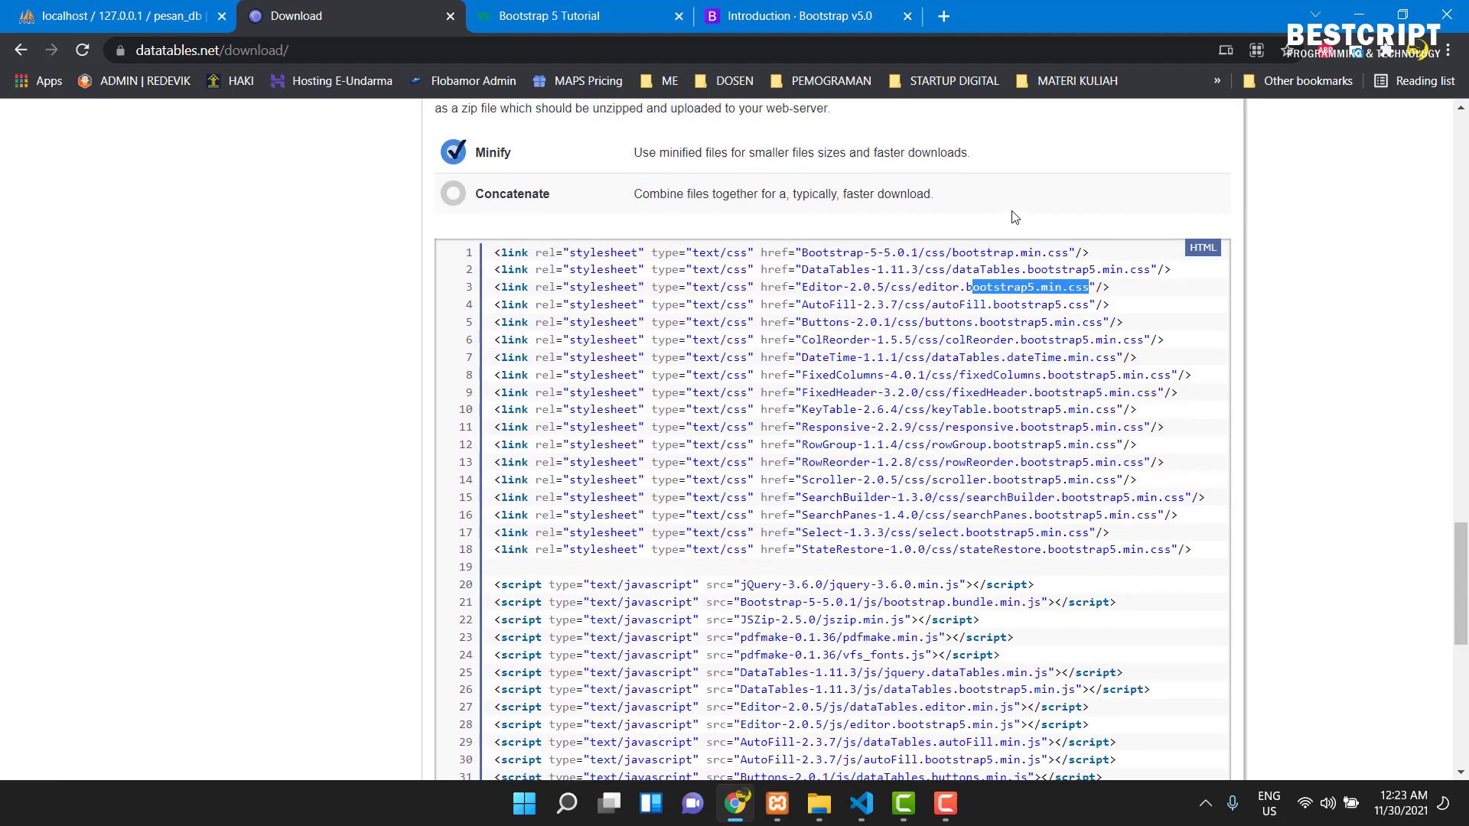
scroll(1013, 216, "up", 10)
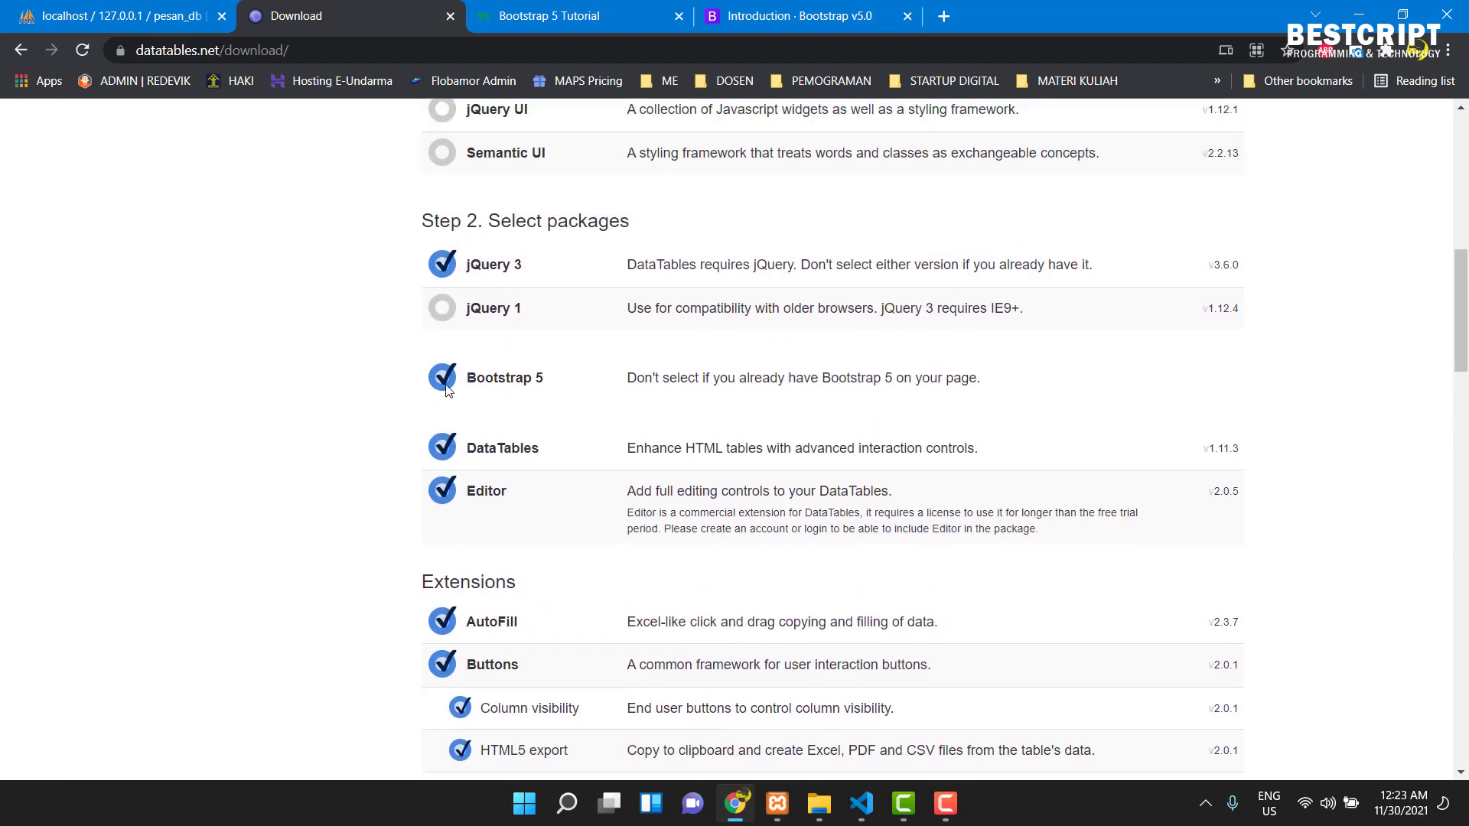
left_click(442, 377)
scroll(550, 396, "down", 15)
scroll(550, 396, "down", 6)
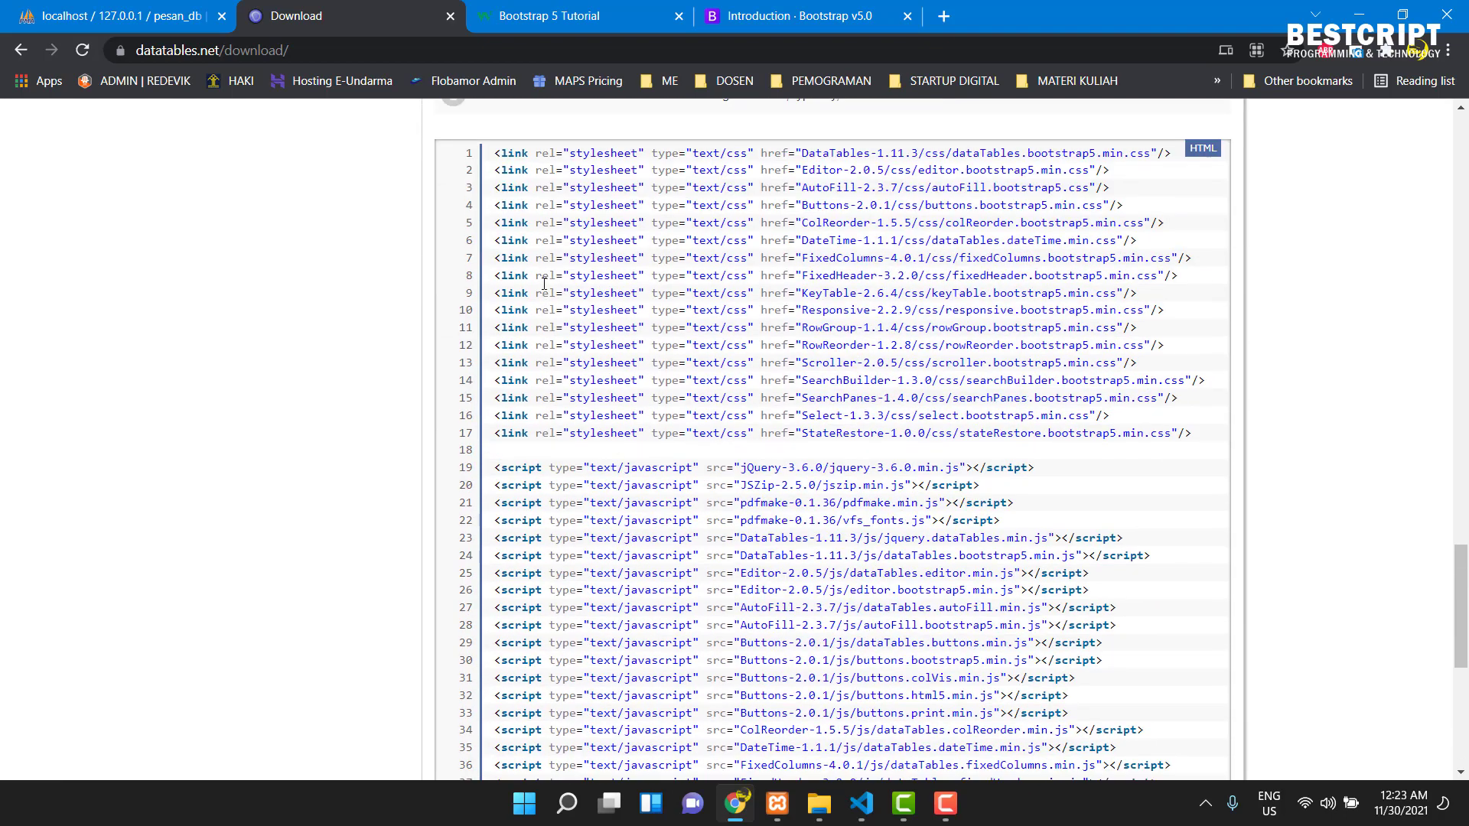
left_click_drag(619, 190, 1001, 187)
left_click(1018, 183)
- Set the styling framework to the default DataTables styling
scroll(716, 309, "up", 20)
scroll(716, 309, "up", 4)
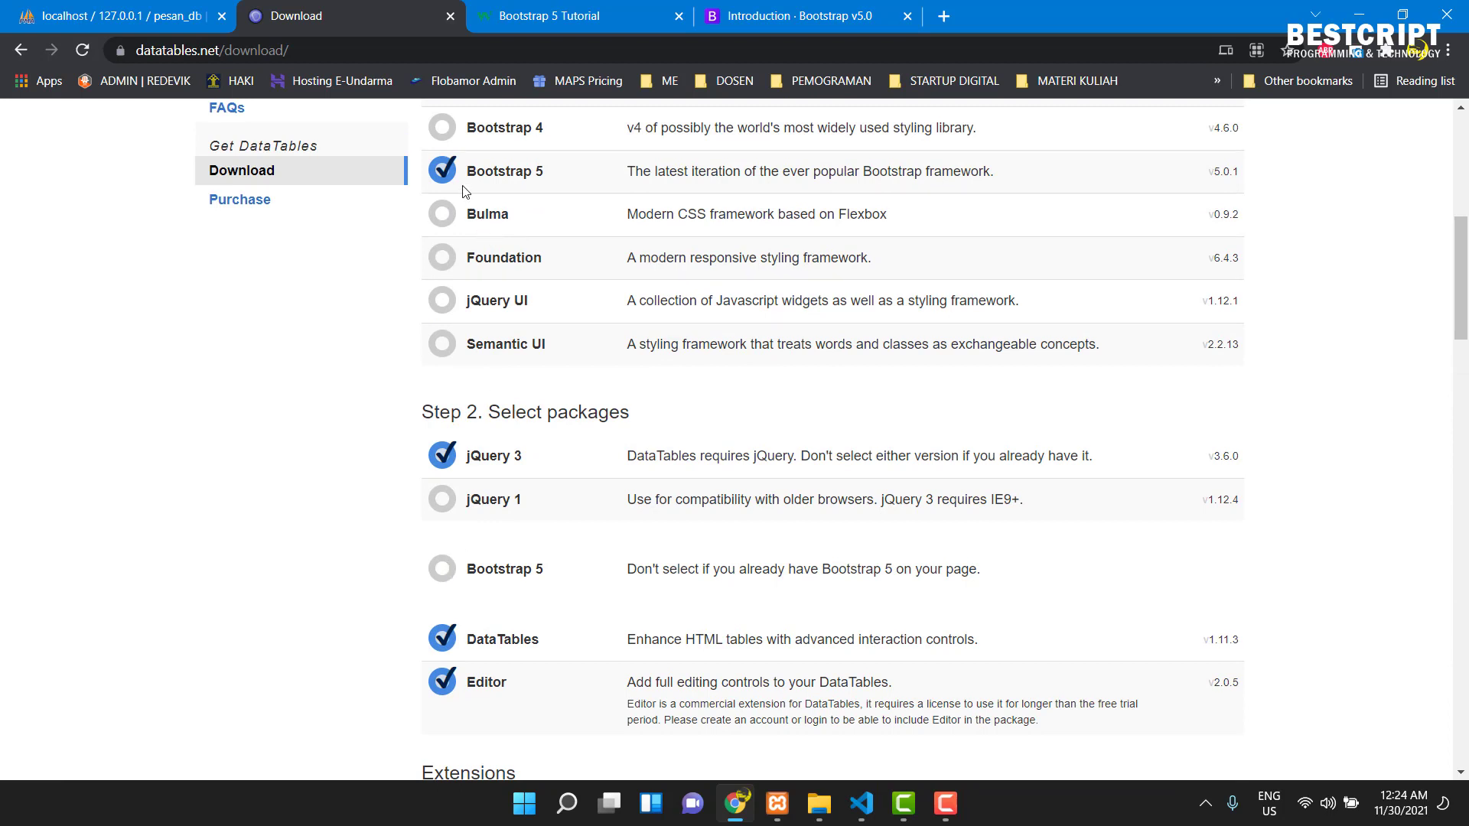
left_click(446, 174)
scroll(445, 168, "up", 1)
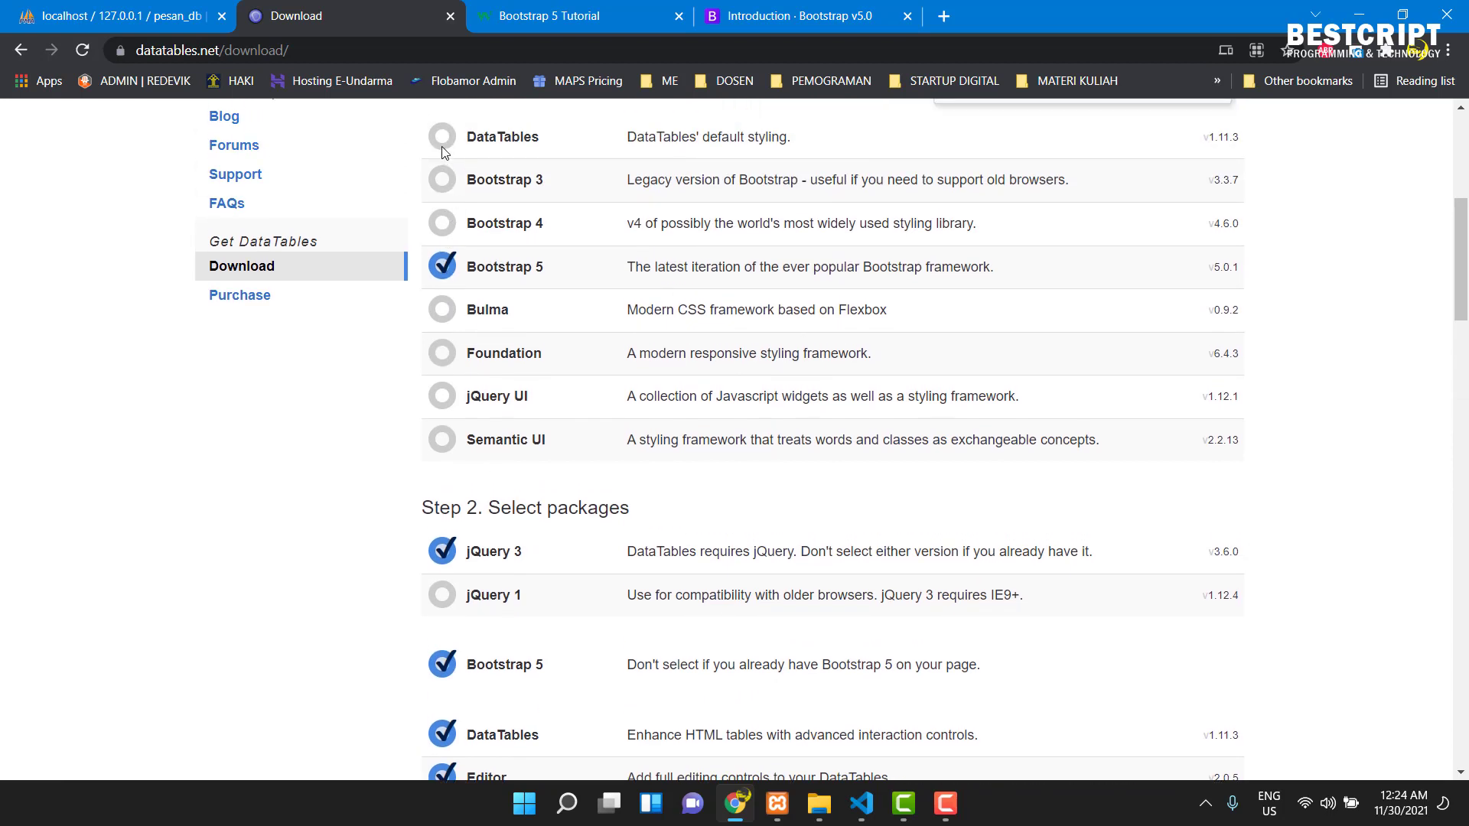
left_click(468, 156)
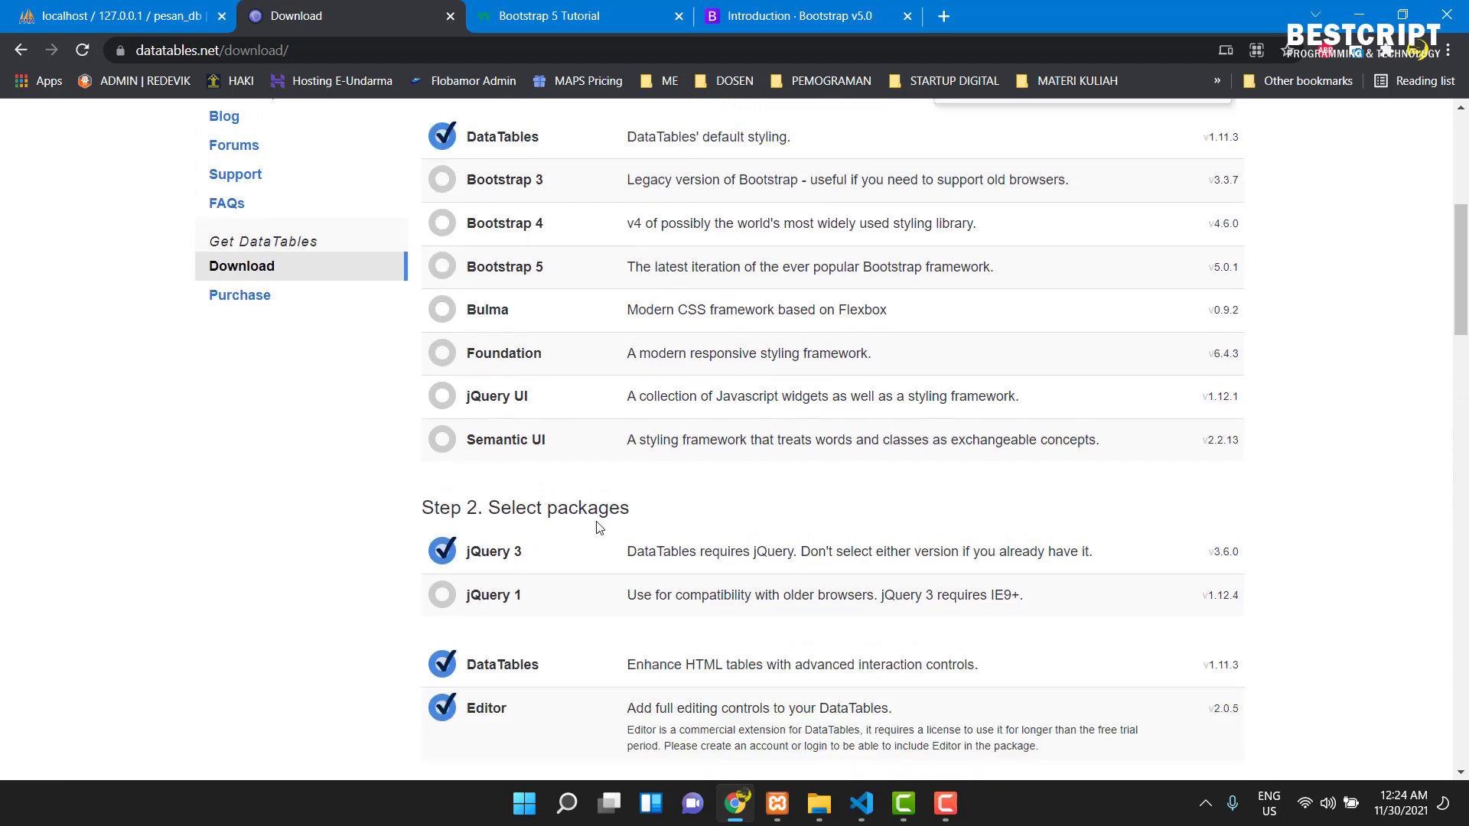
- Examine the separate stylesheet and script links generated for the default DataTables styling
scroll(599, 528, "down", 20)
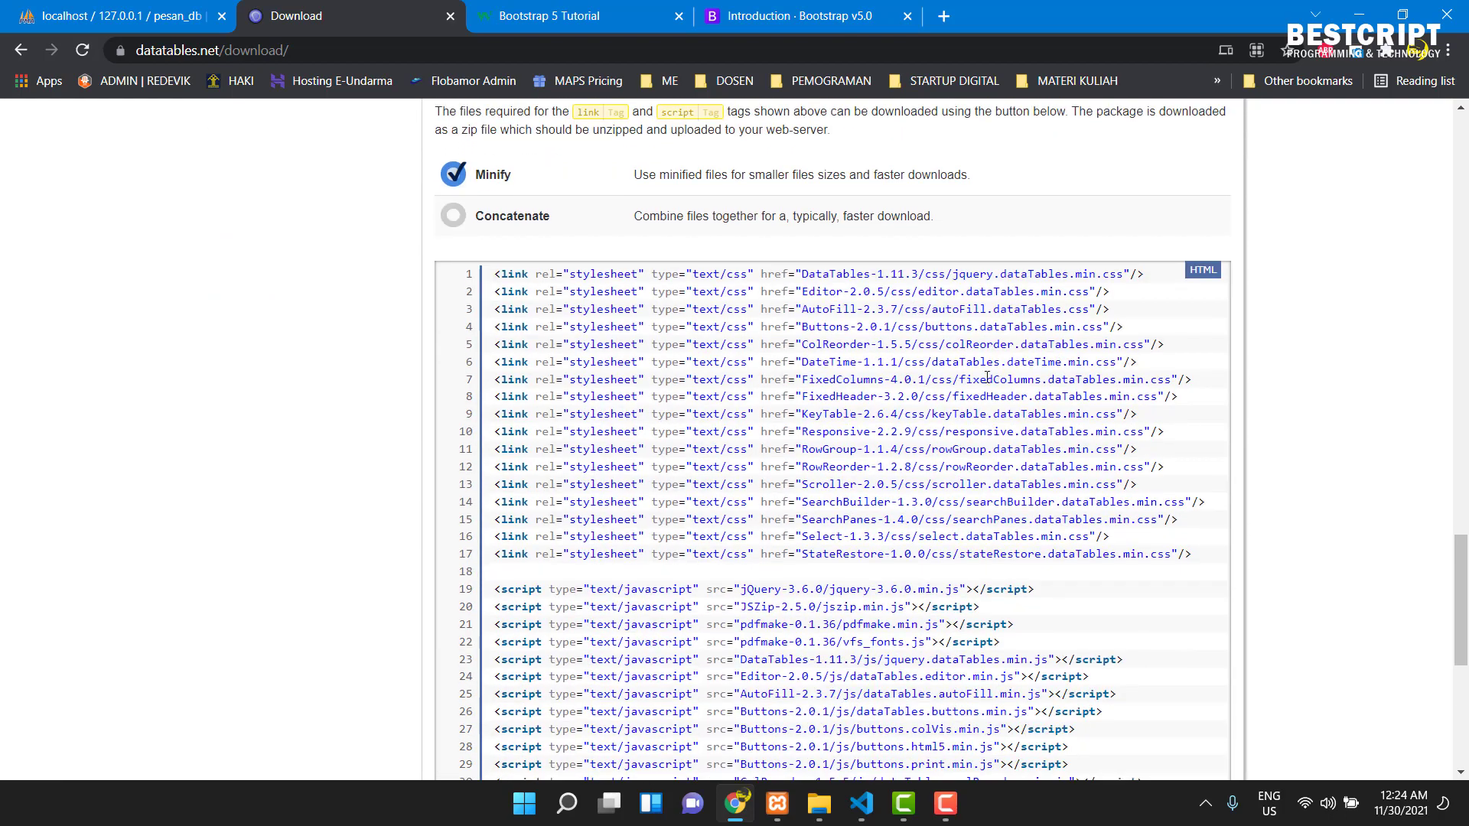
left_click_drag(959, 291, 1076, 289)
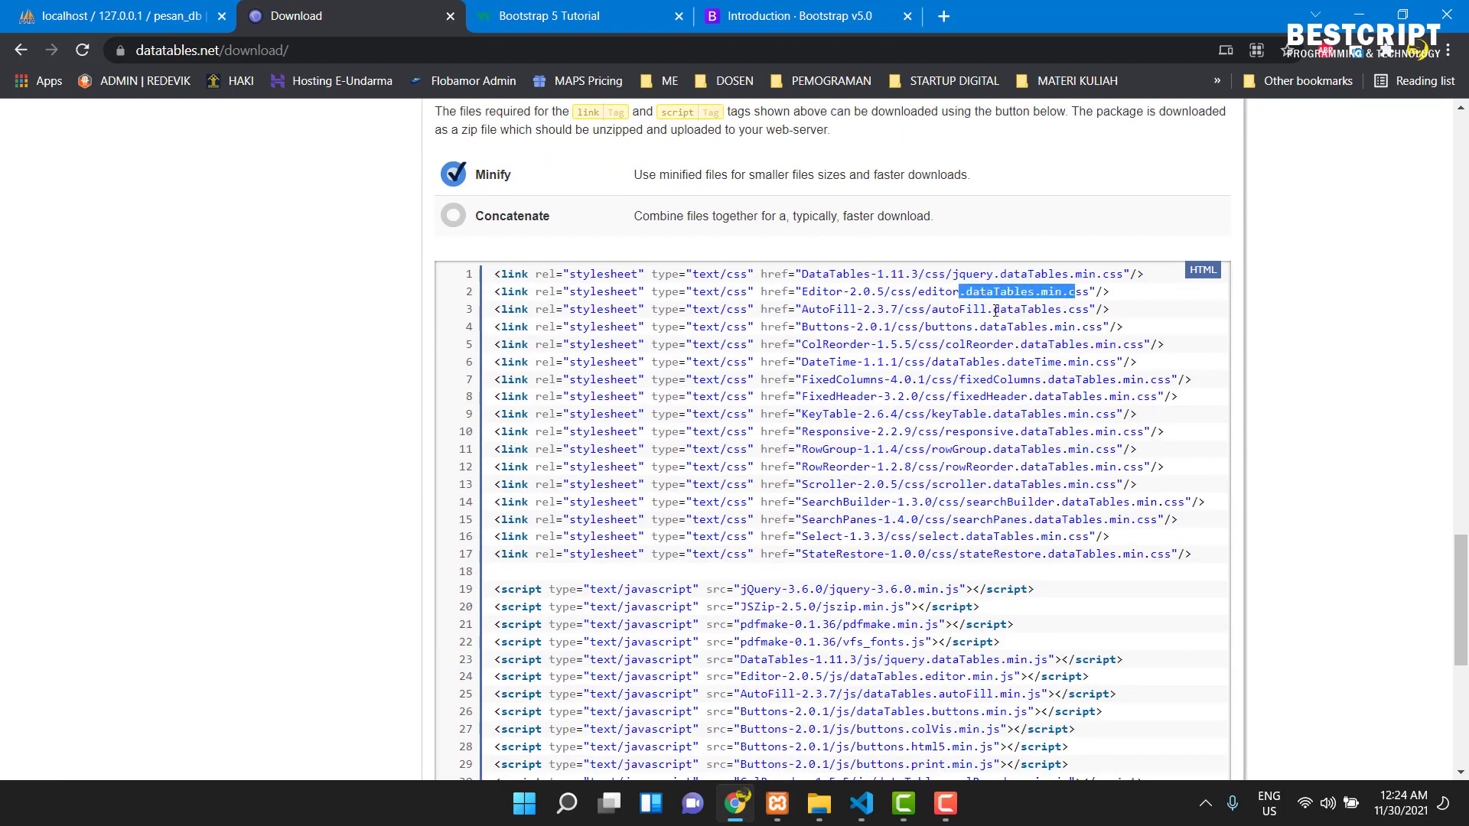
left_click_drag(994, 310, 1059, 312)
scroll(1023, 325, "up", 8)
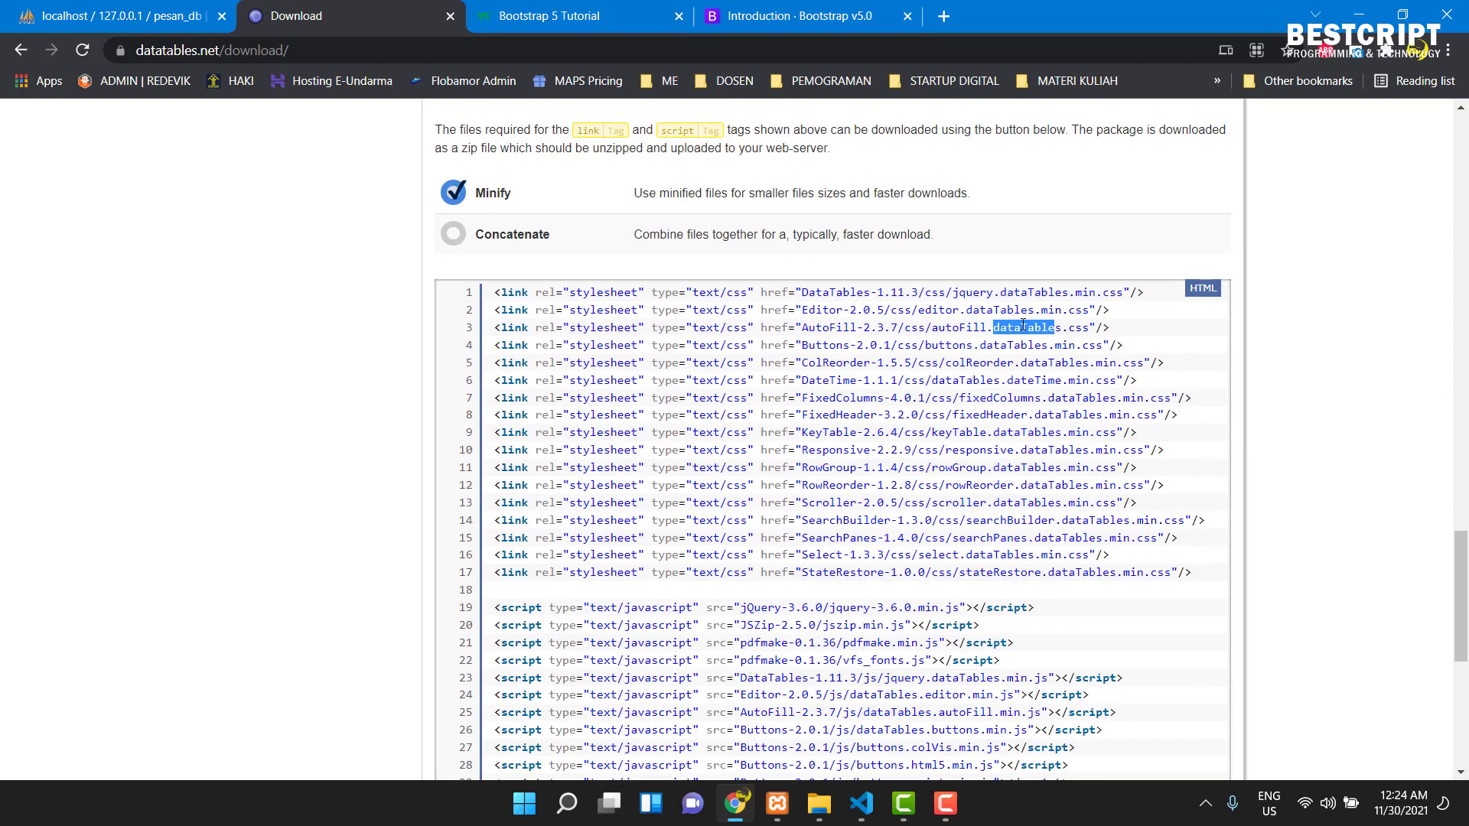
scroll(1023, 325, "down", 6)
scroll(1023, 325, "down", 3)
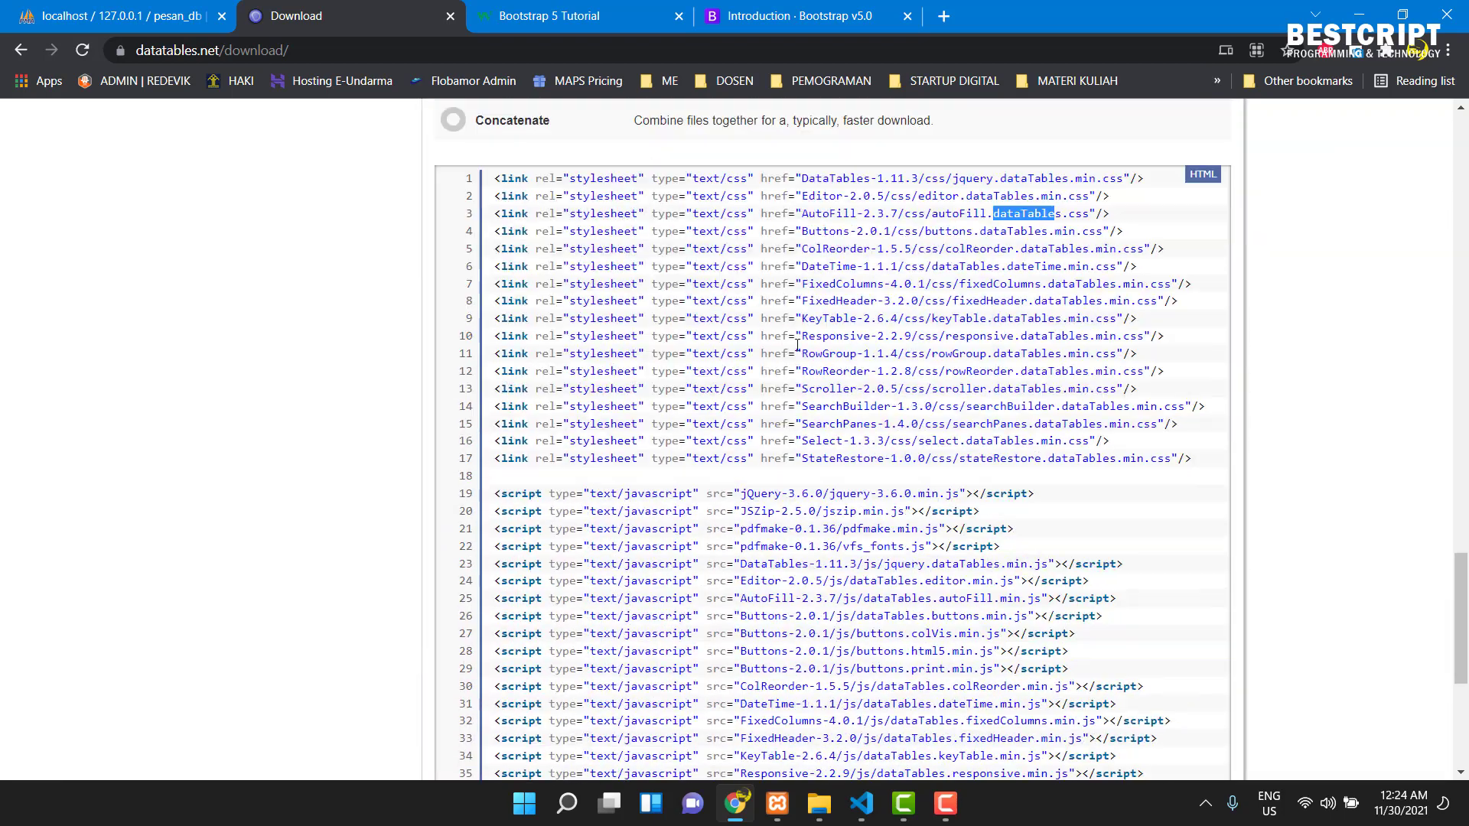
- Set the styling framework to Bootstrap 5 and review the selected packages and extensions
scroll(786, 351, "up", 15)
scroll(786, 352, "up", 2)
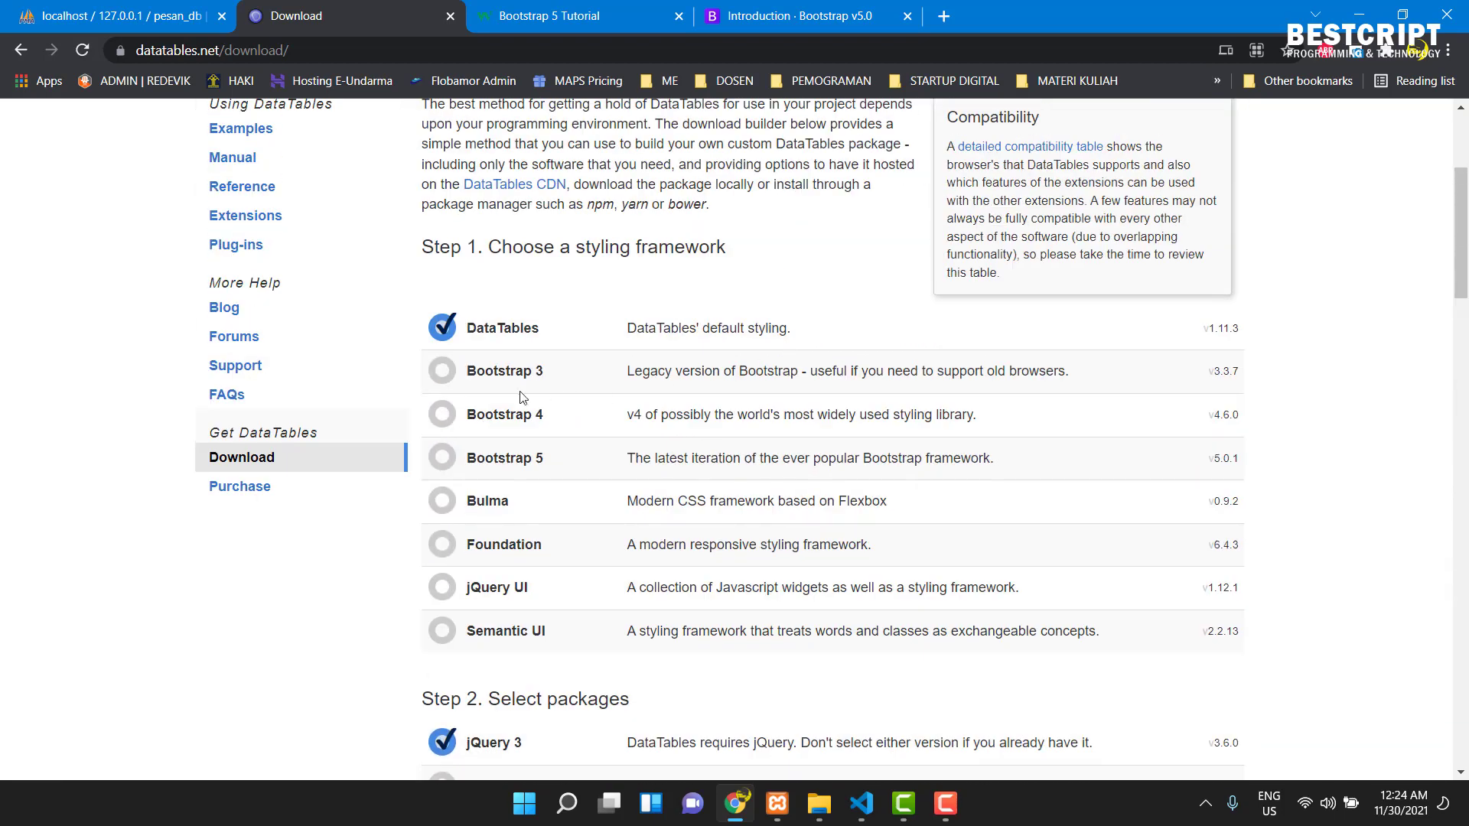
left_click(456, 458)
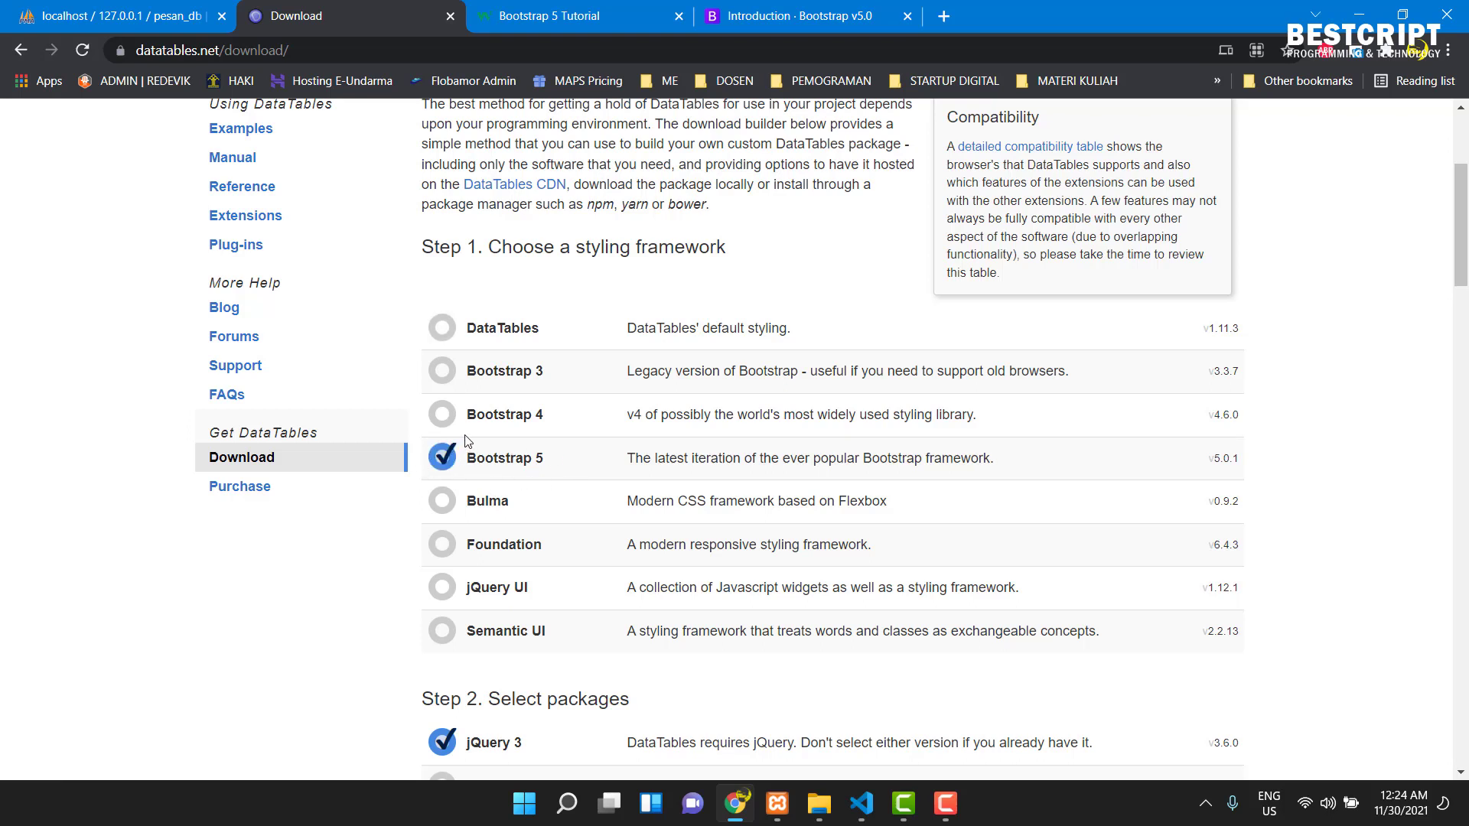
scroll(582, 488, "down", 7)
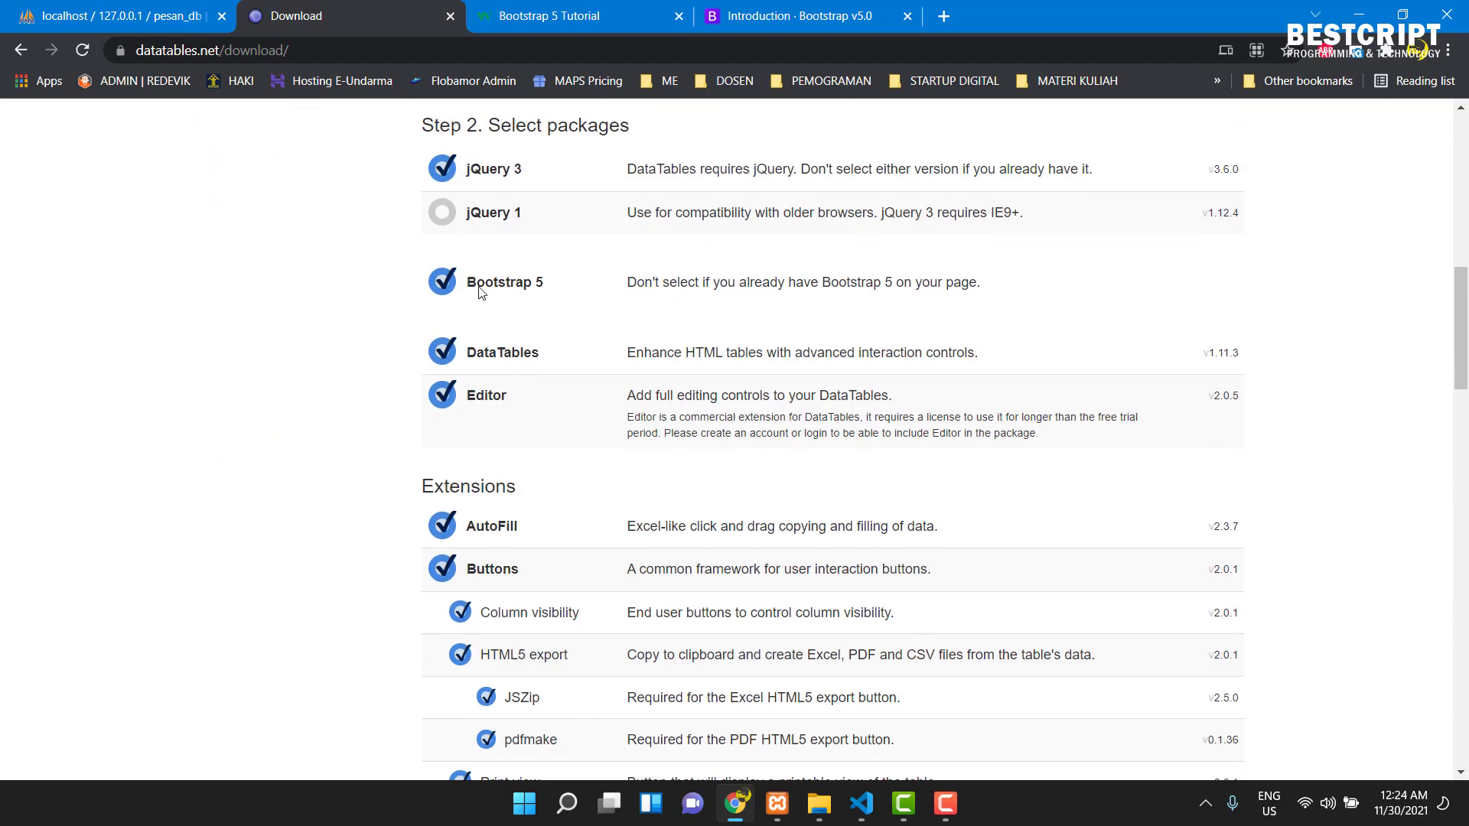
scroll(481, 444, "down", 5)
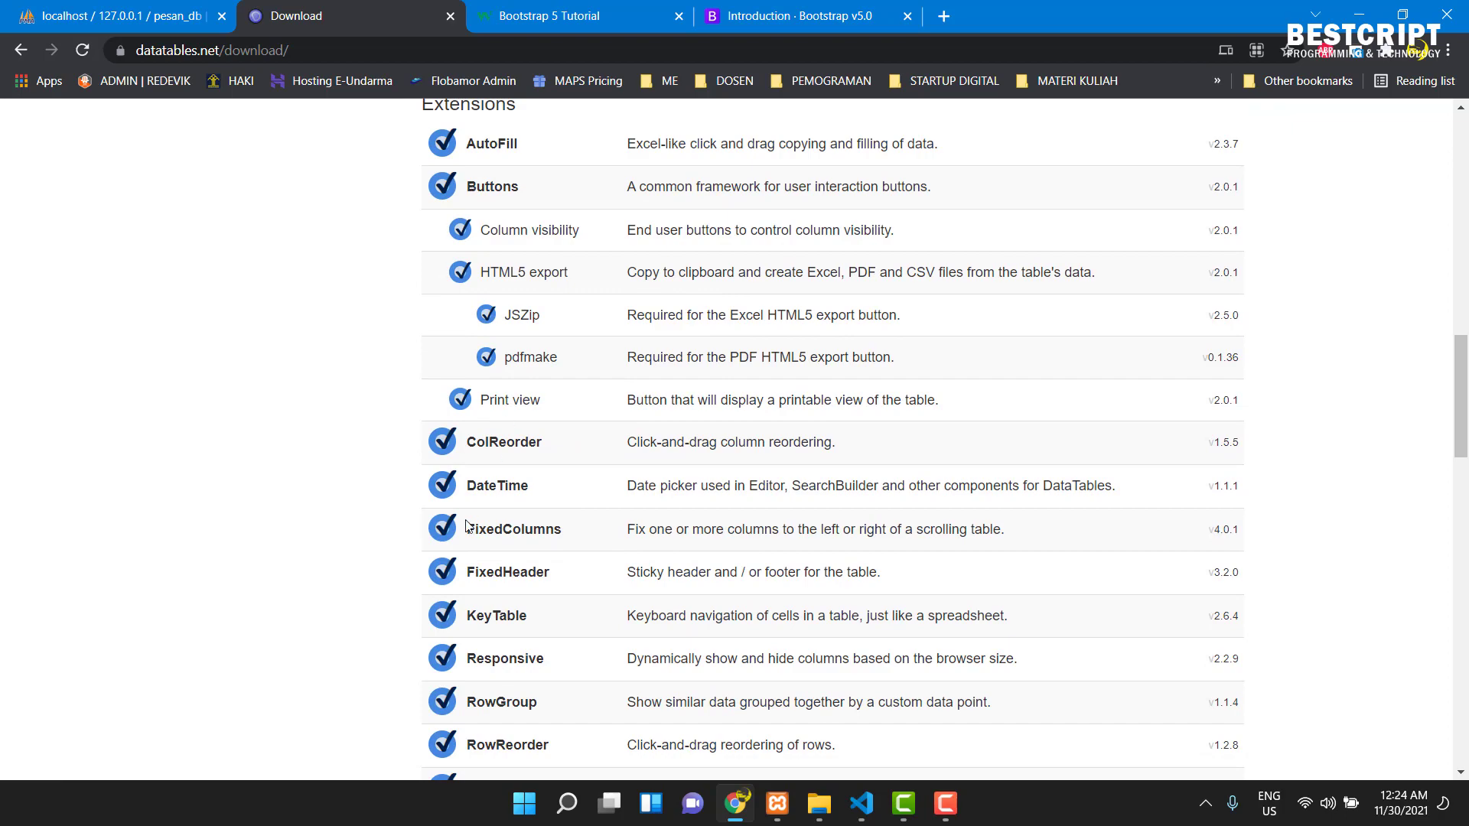
scroll(463, 531, "down", 4)
scroll(462, 543, "down", 3)
scroll(462, 542, "up", 10)
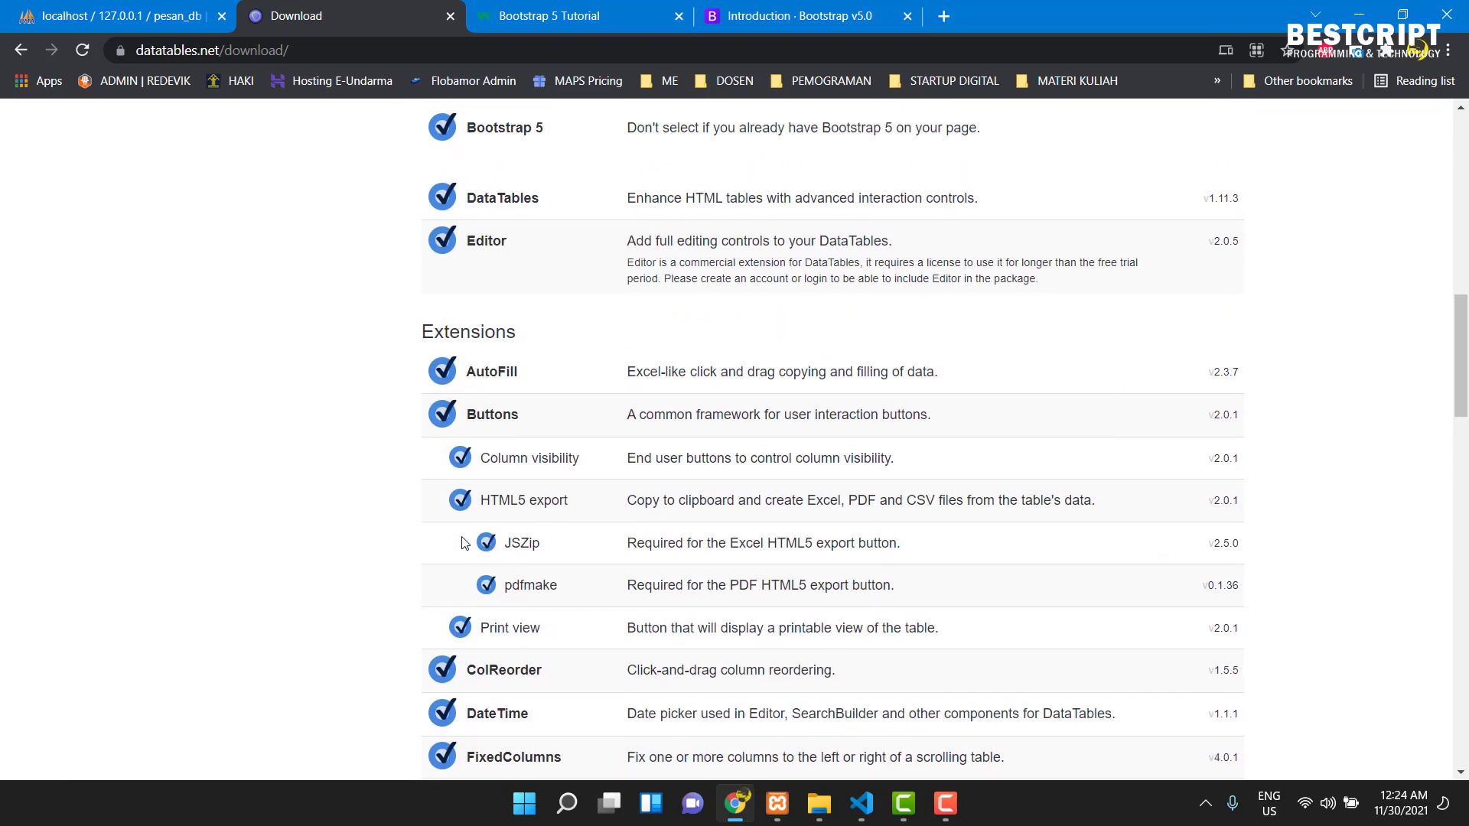
scroll(462, 542, "up", 2)
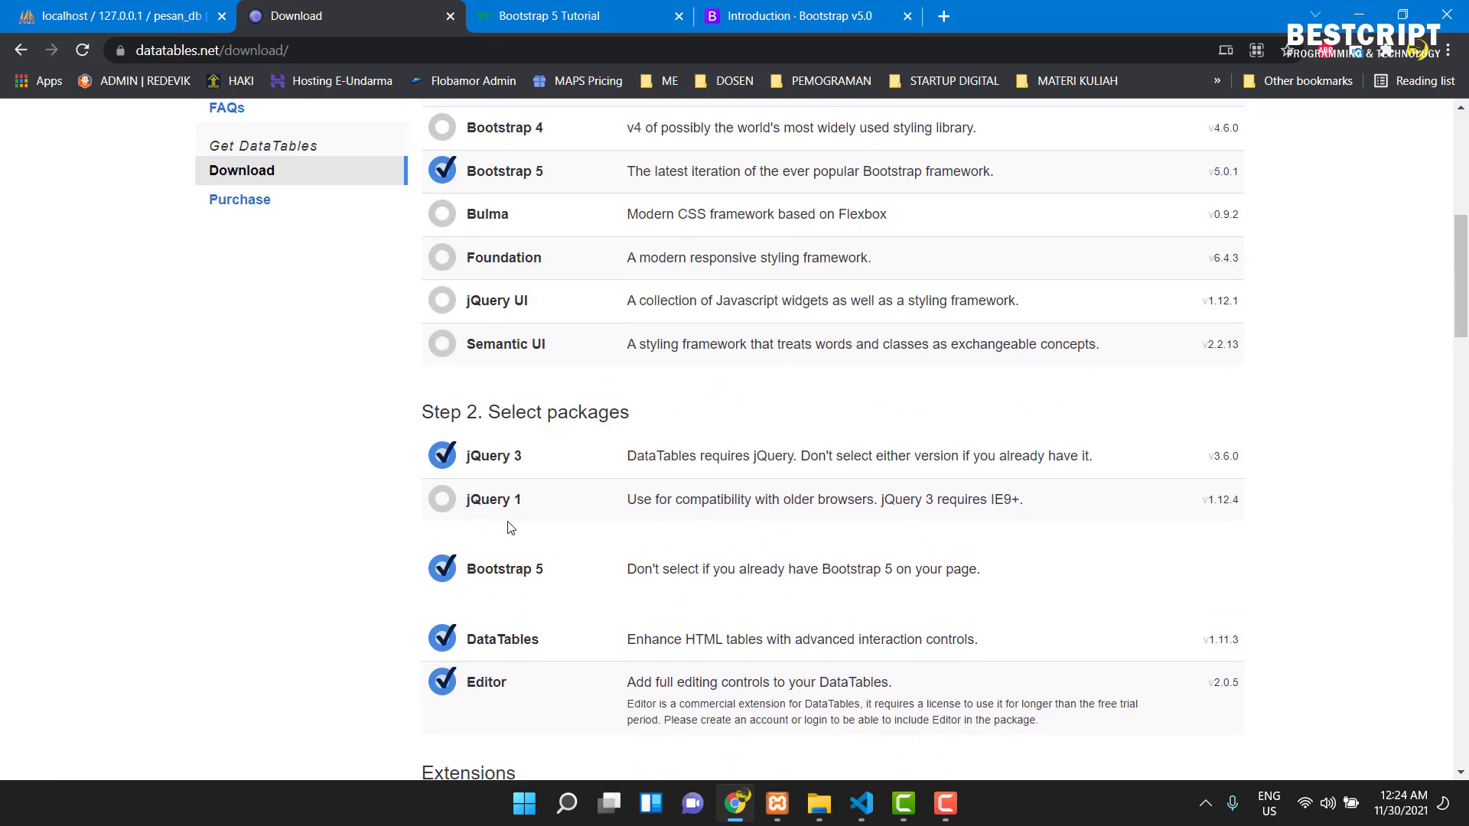
scroll(508, 609, "up", 2)
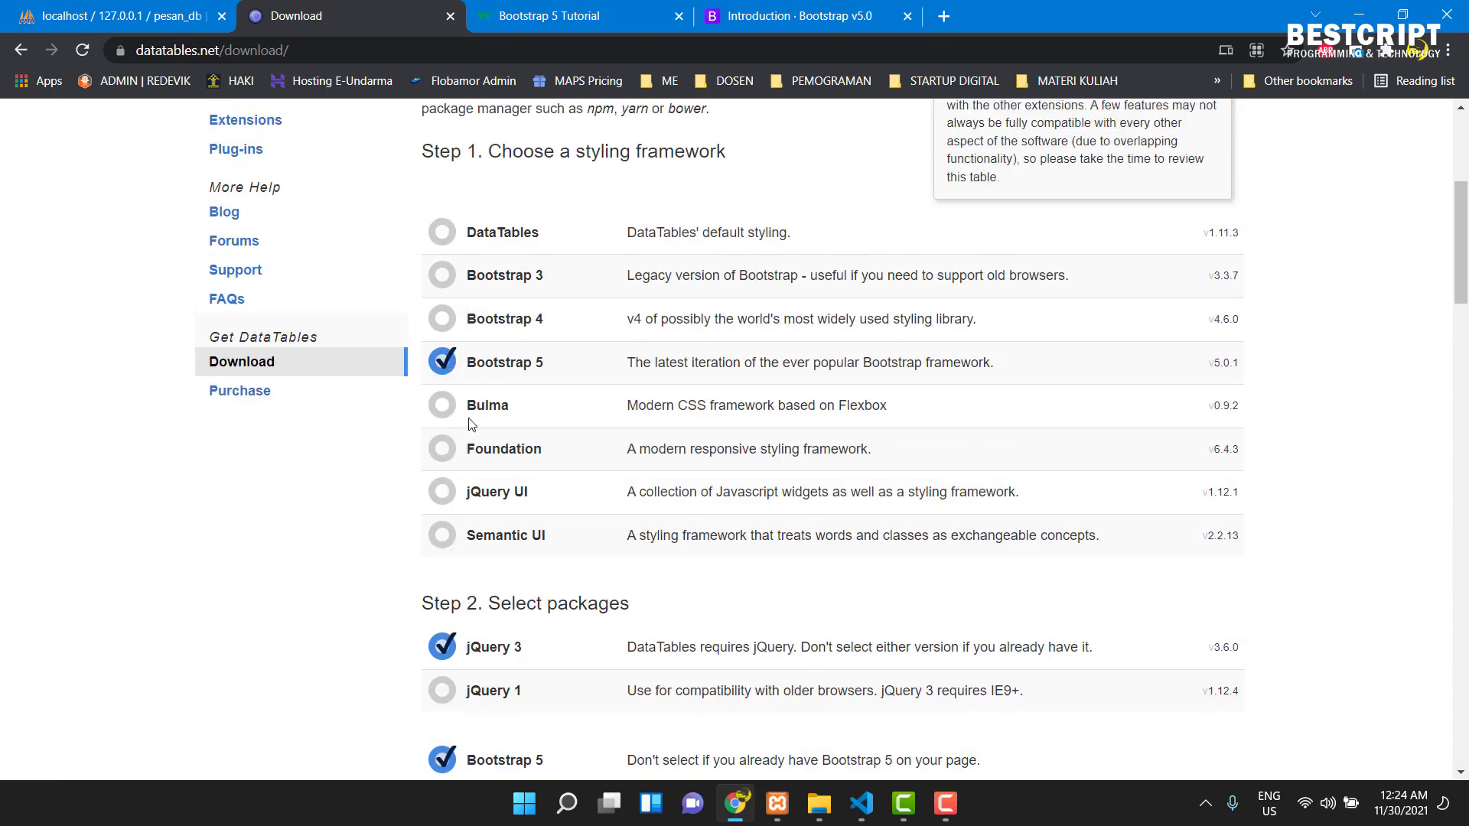
- Compare the generated Bootstrap 5 stylesheet and script links with Concatenate turned on and off
scroll(505, 589, "down", 20)
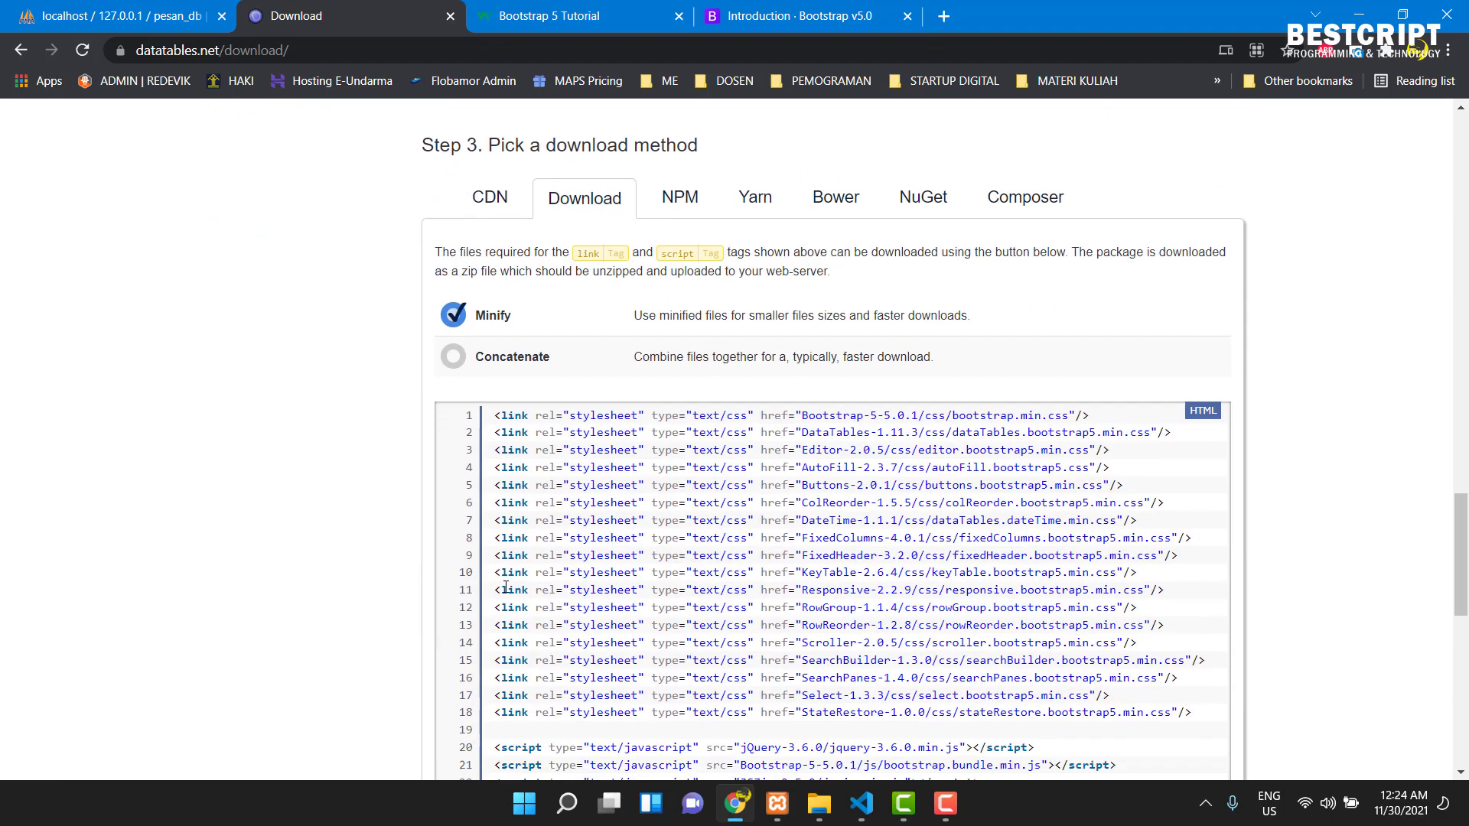
scroll(505, 587, "down", 7)
scroll(504, 587, "up", 6)
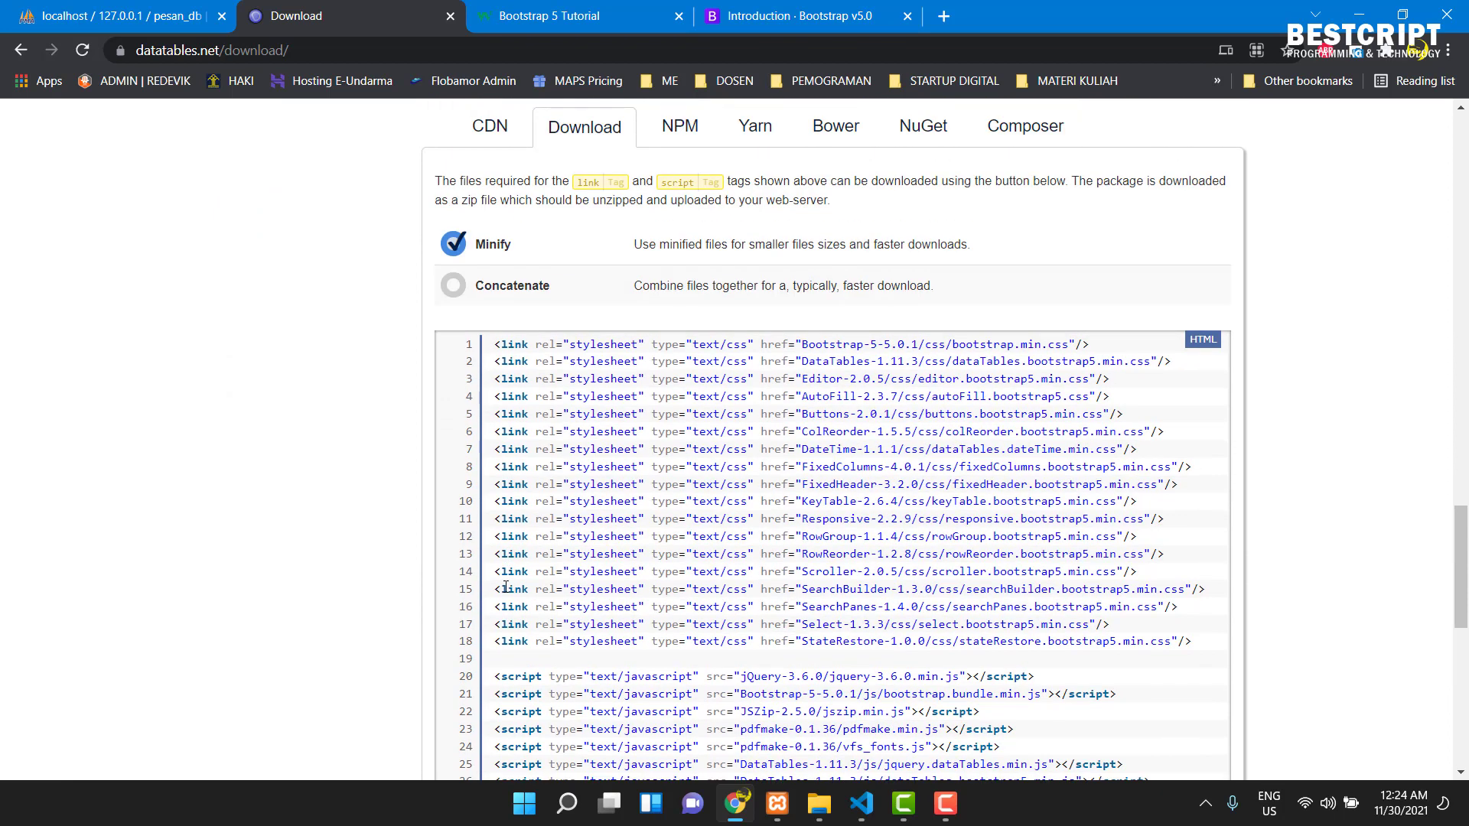
left_click(459, 287)
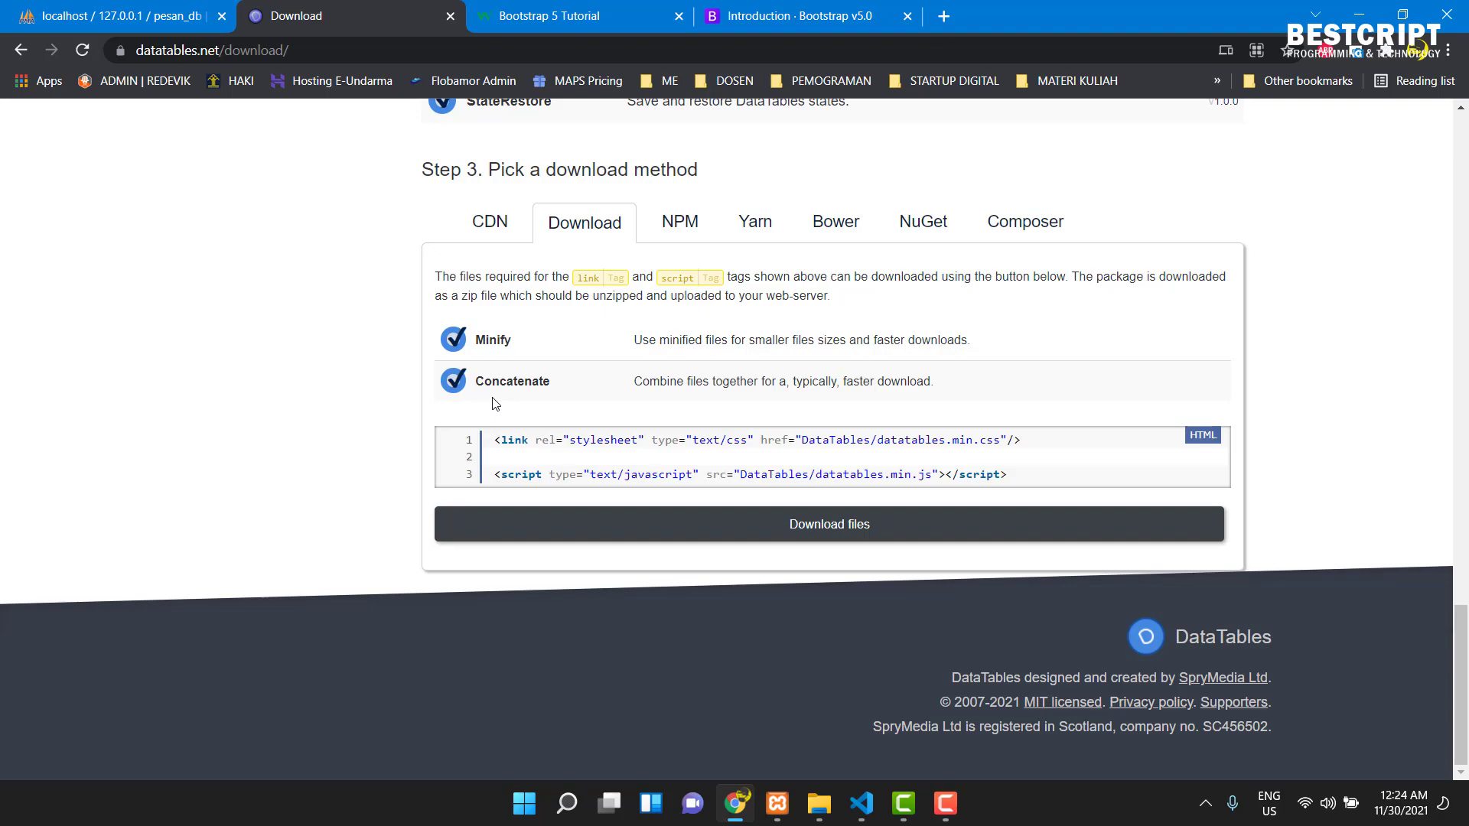
left_click(455, 383)
scroll(724, 417, "down", 5)
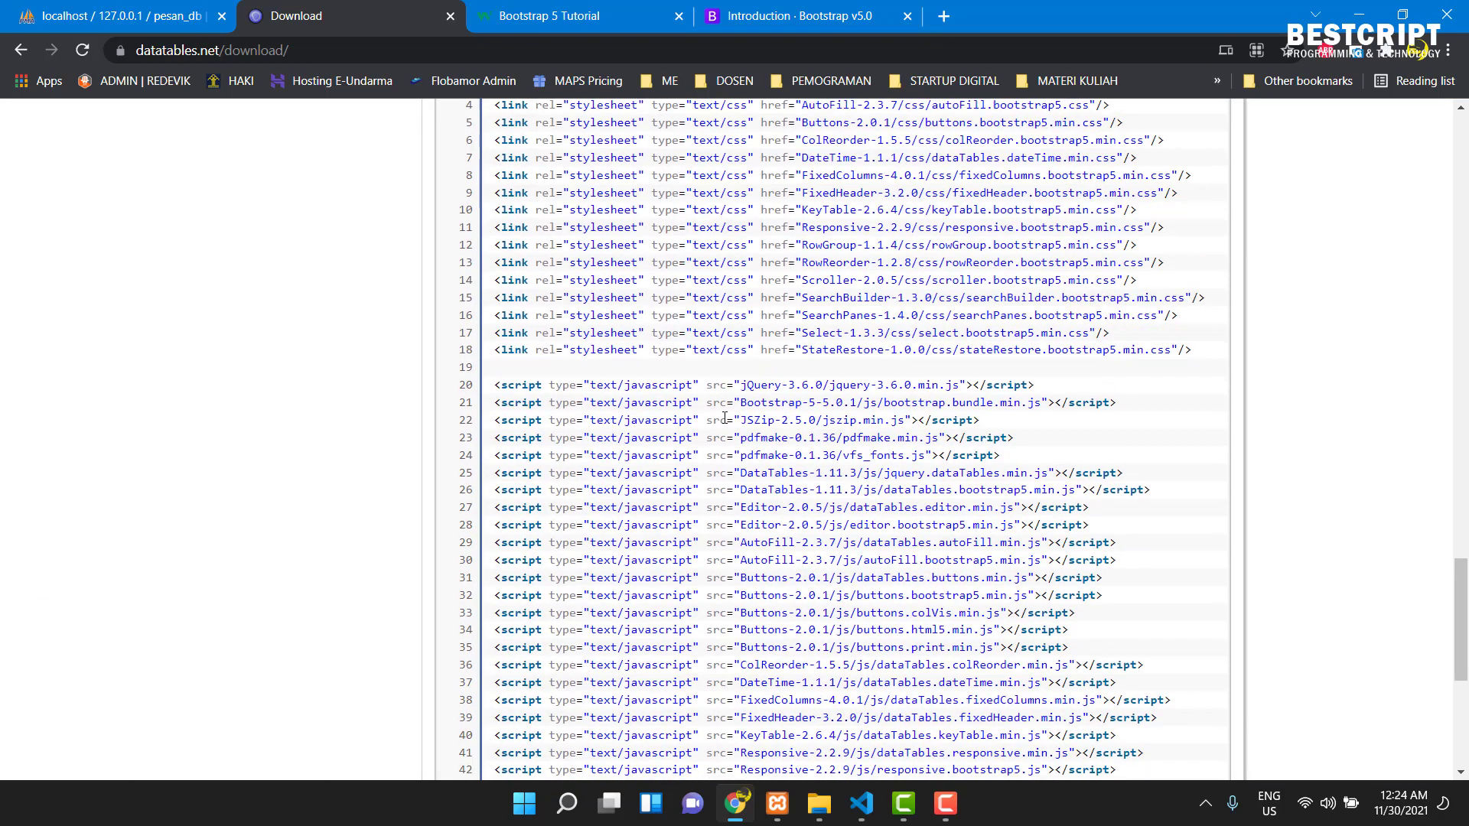
scroll(725, 416, "down", 4)
scroll(883, 384, "up", 11)
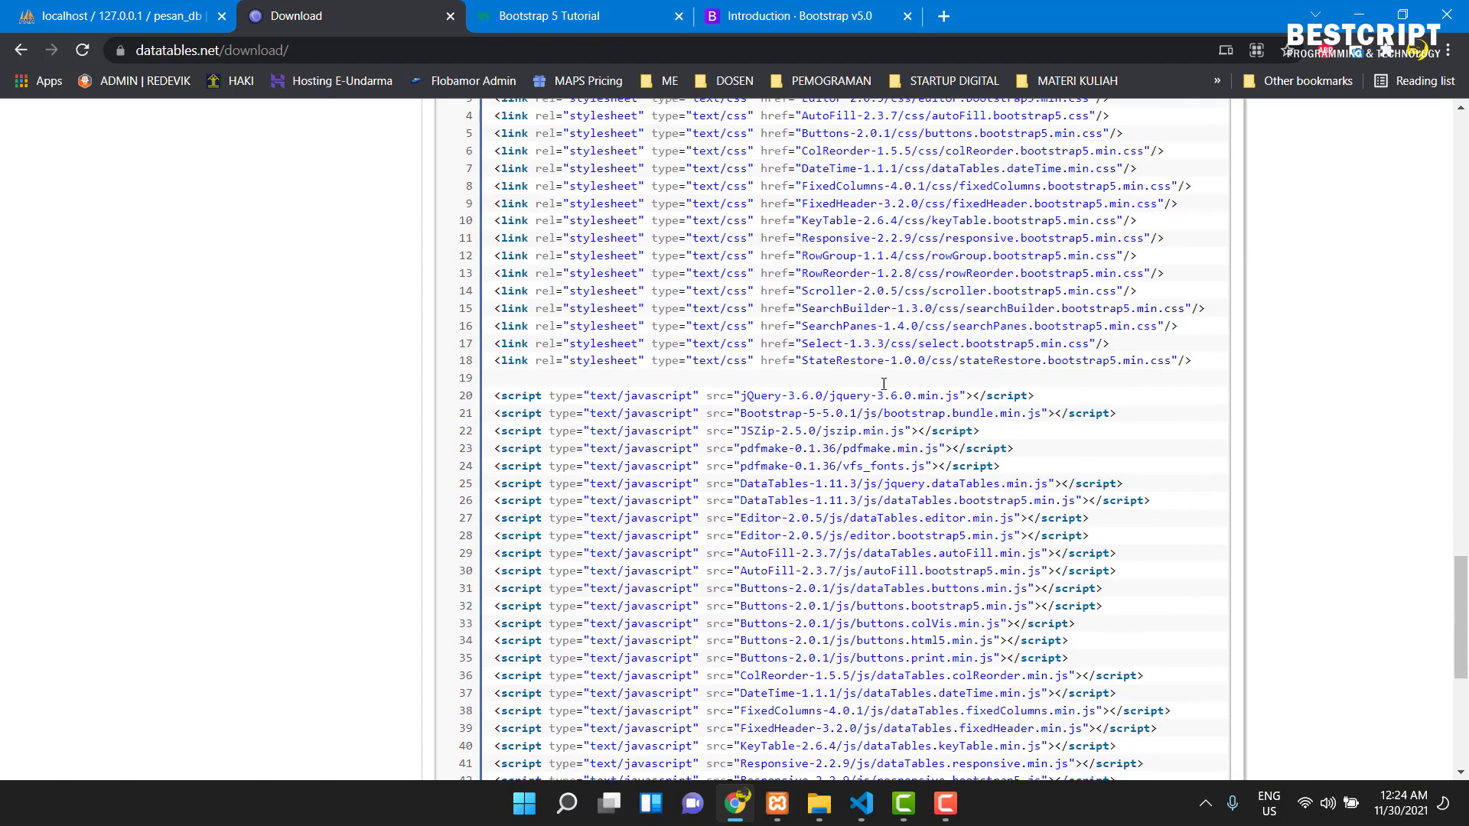
- Turn on Concatenate and examine the combined datatables.min.css and datatables.min.js links
left_click(453, 576)
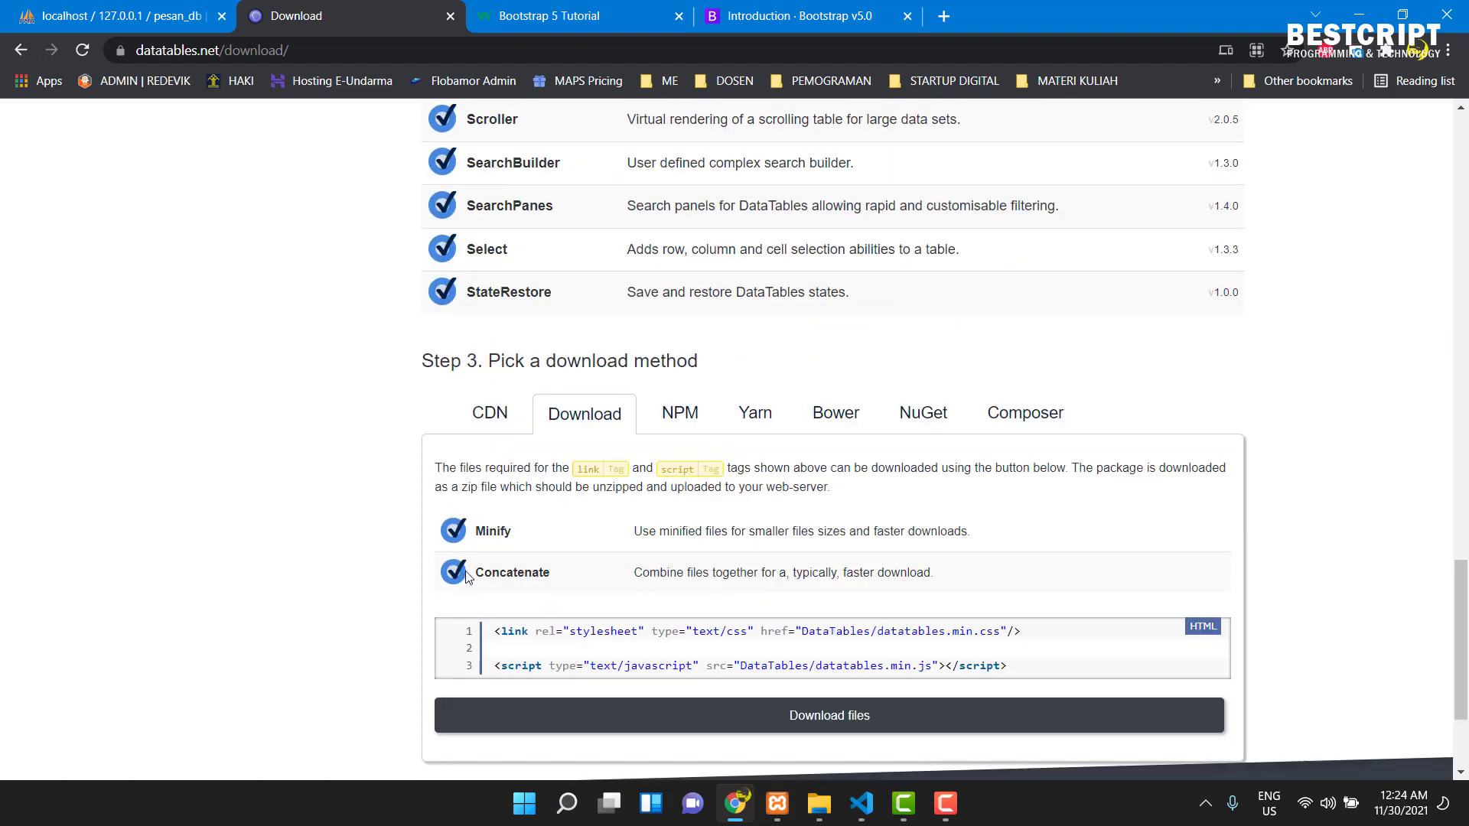
scroll(525, 566, "down", 3)
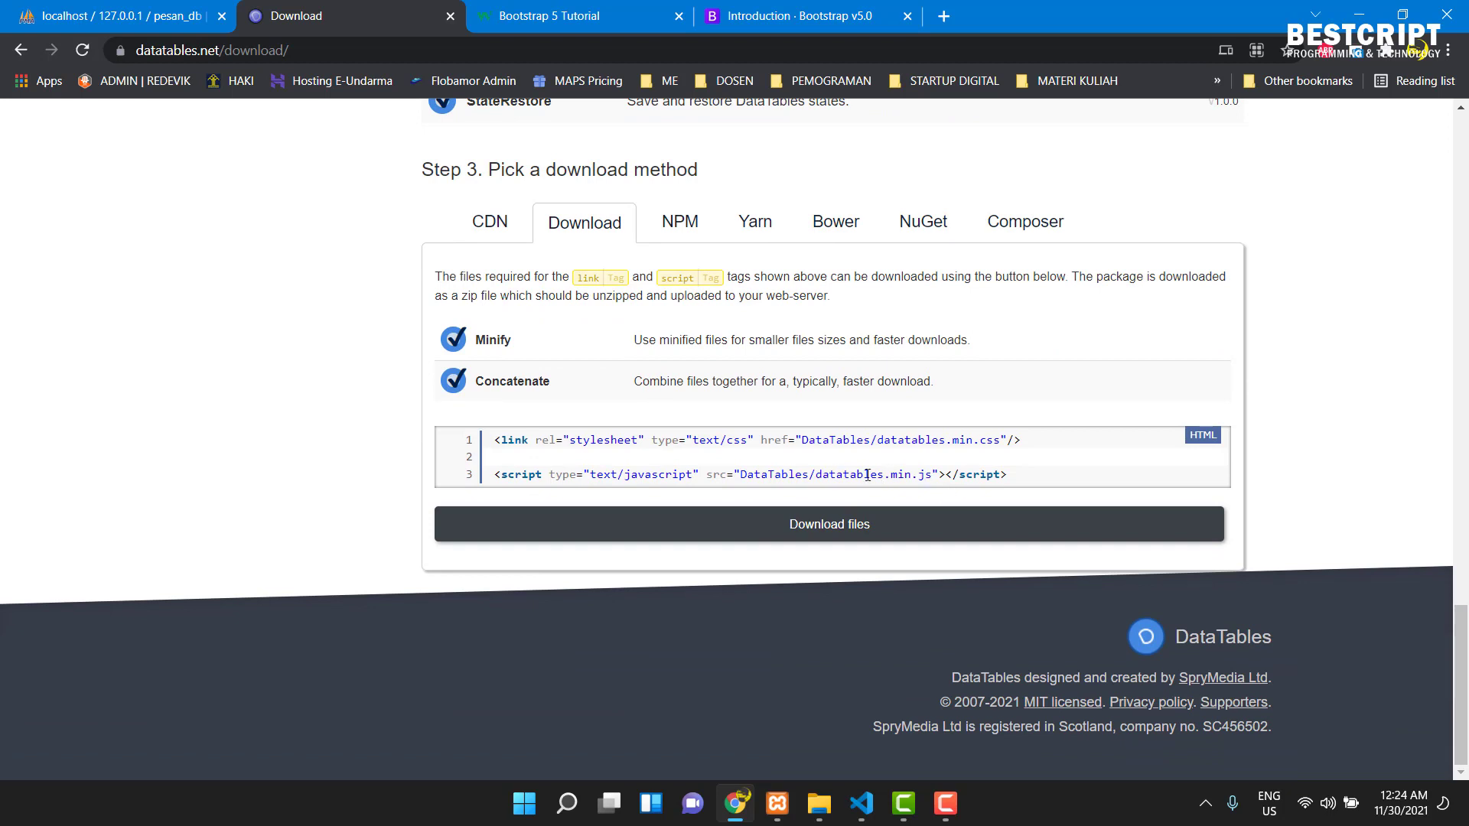
left_click_drag(1008, 475, 501, 434)
scroll(511, 434, "up", 1)
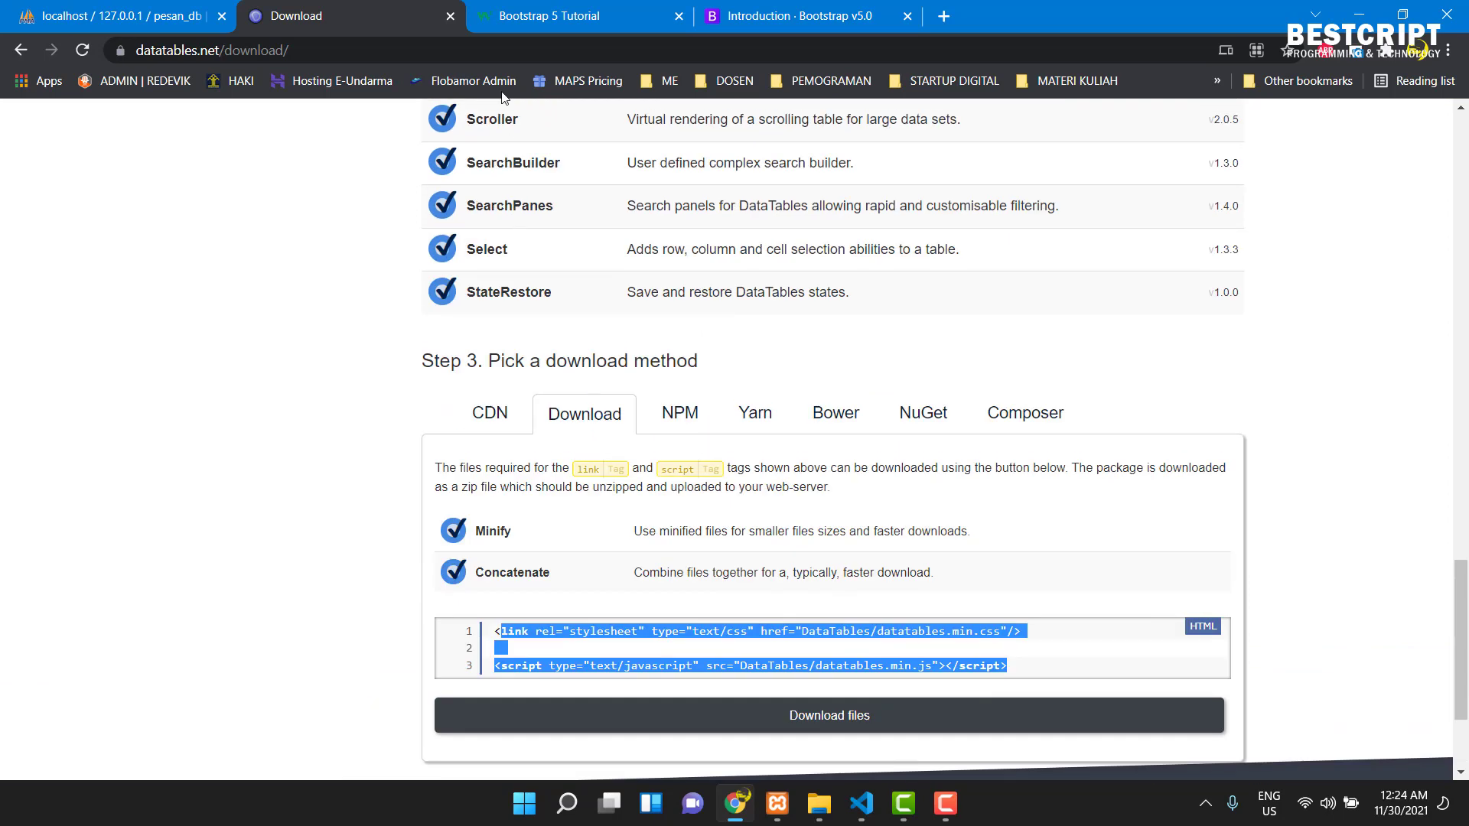
scroll(561, 466, "down", 1)
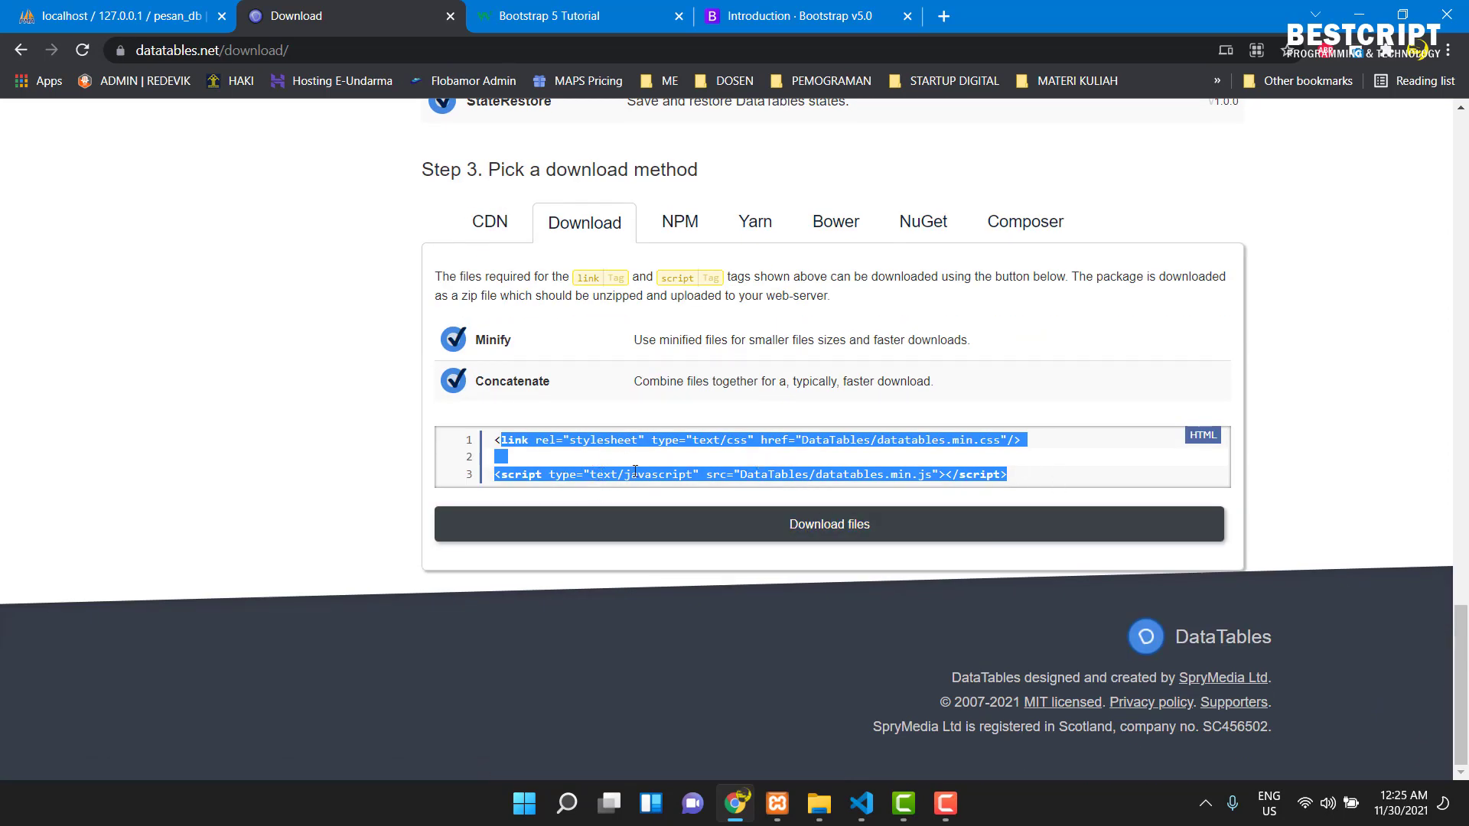
left_click(852, 459)
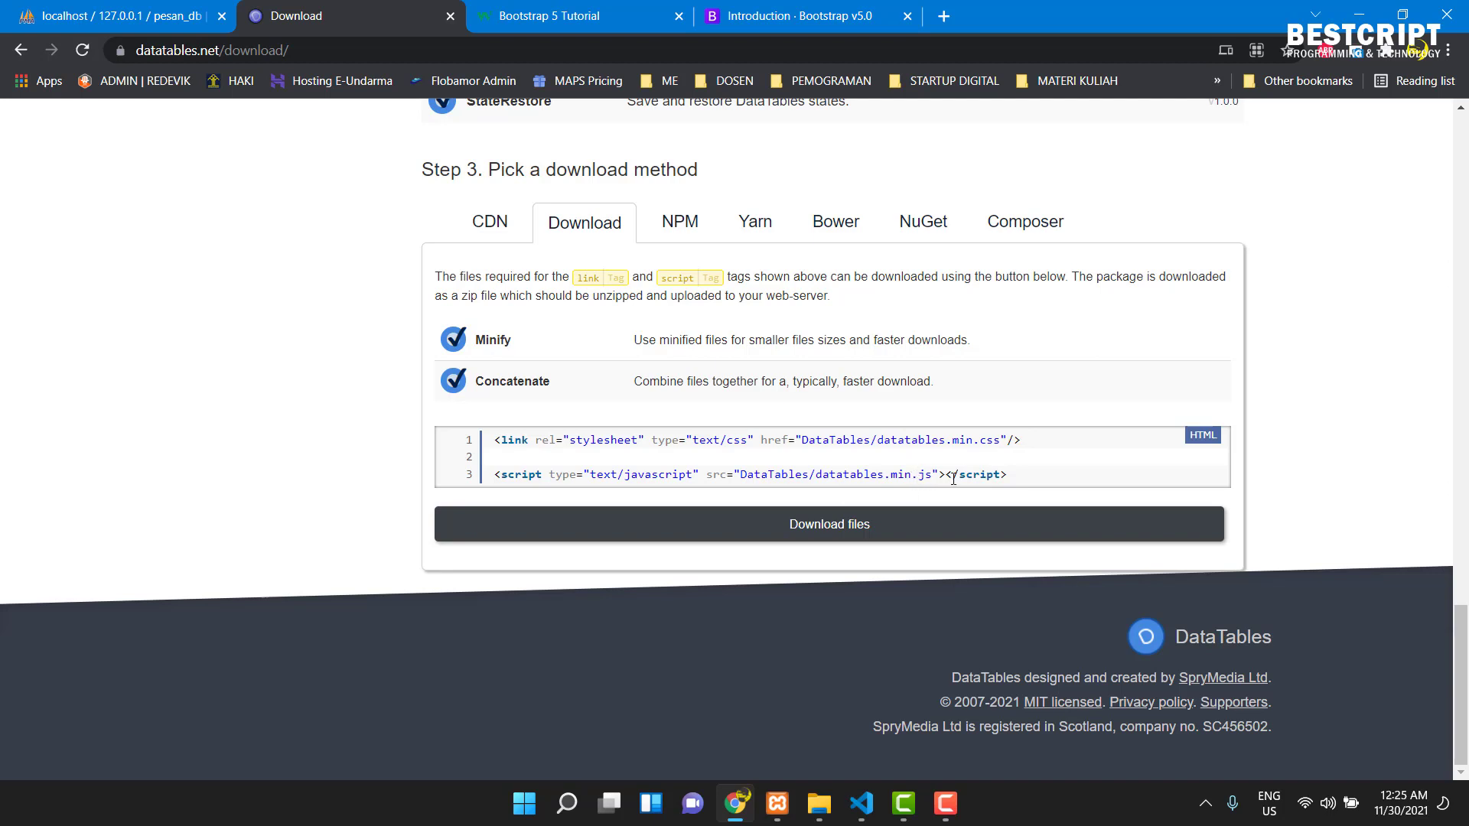
- Try to download the files of the configured package and return to the download builder
left_click(850, 528)
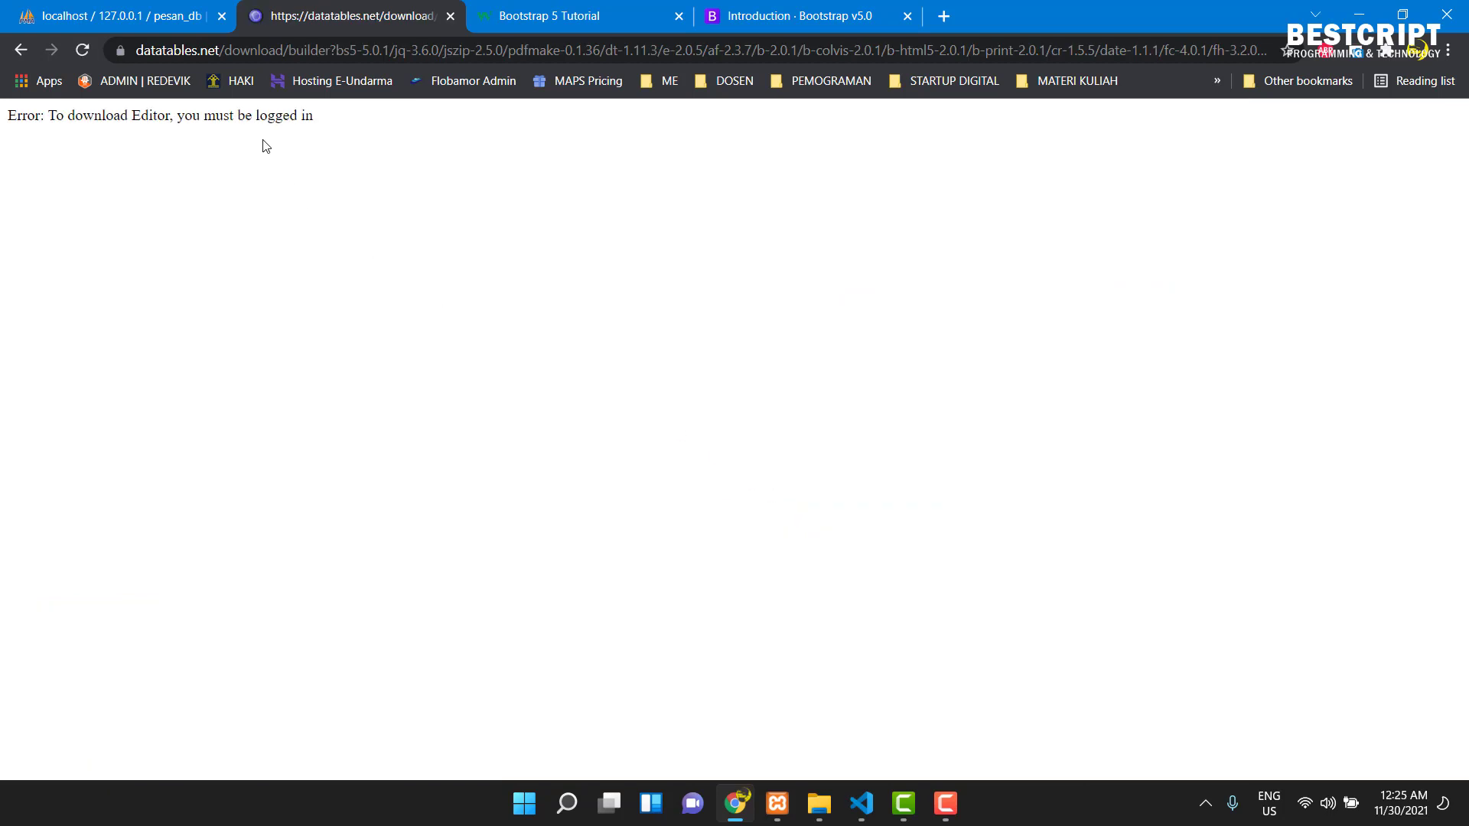
left_click(82, 51)
left_click(21, 50)
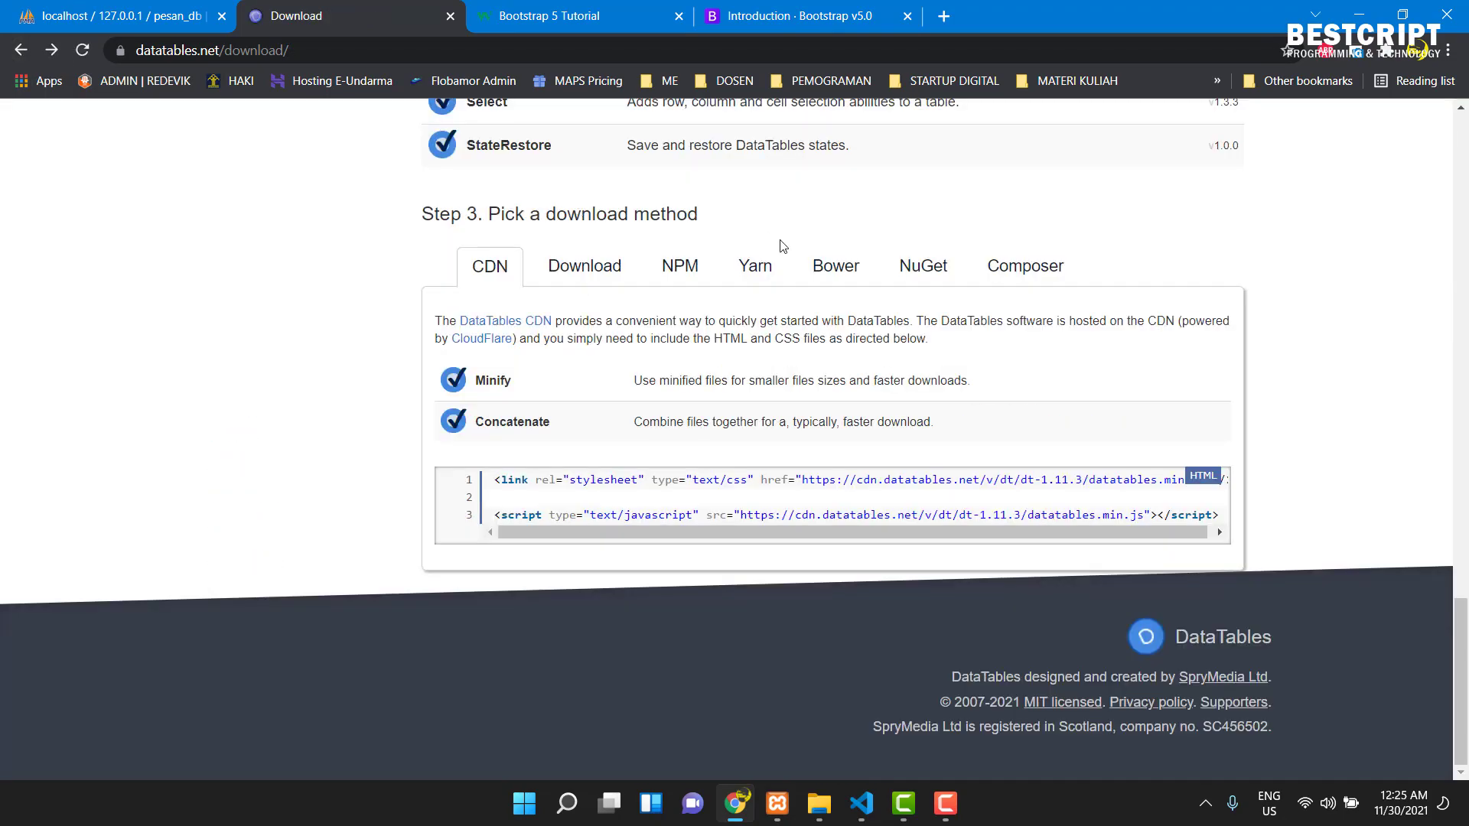
- Register a DataTables account with a username, e-mail address and confirmed password, and save the login in the browser
scroll(790, 313, "up", 5)
scroll(790, 314, "up", 15)
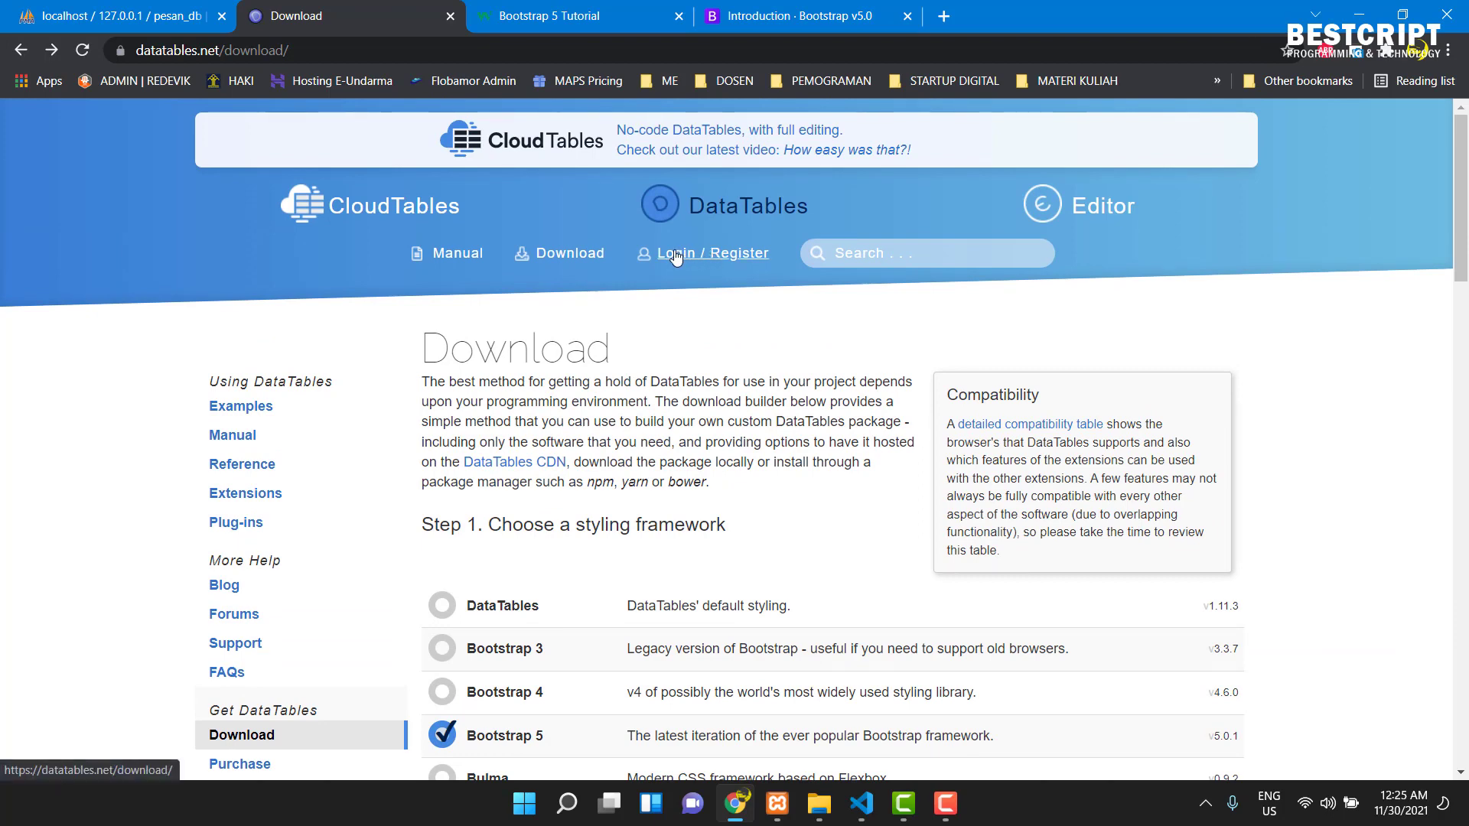
left_click(677, 256)
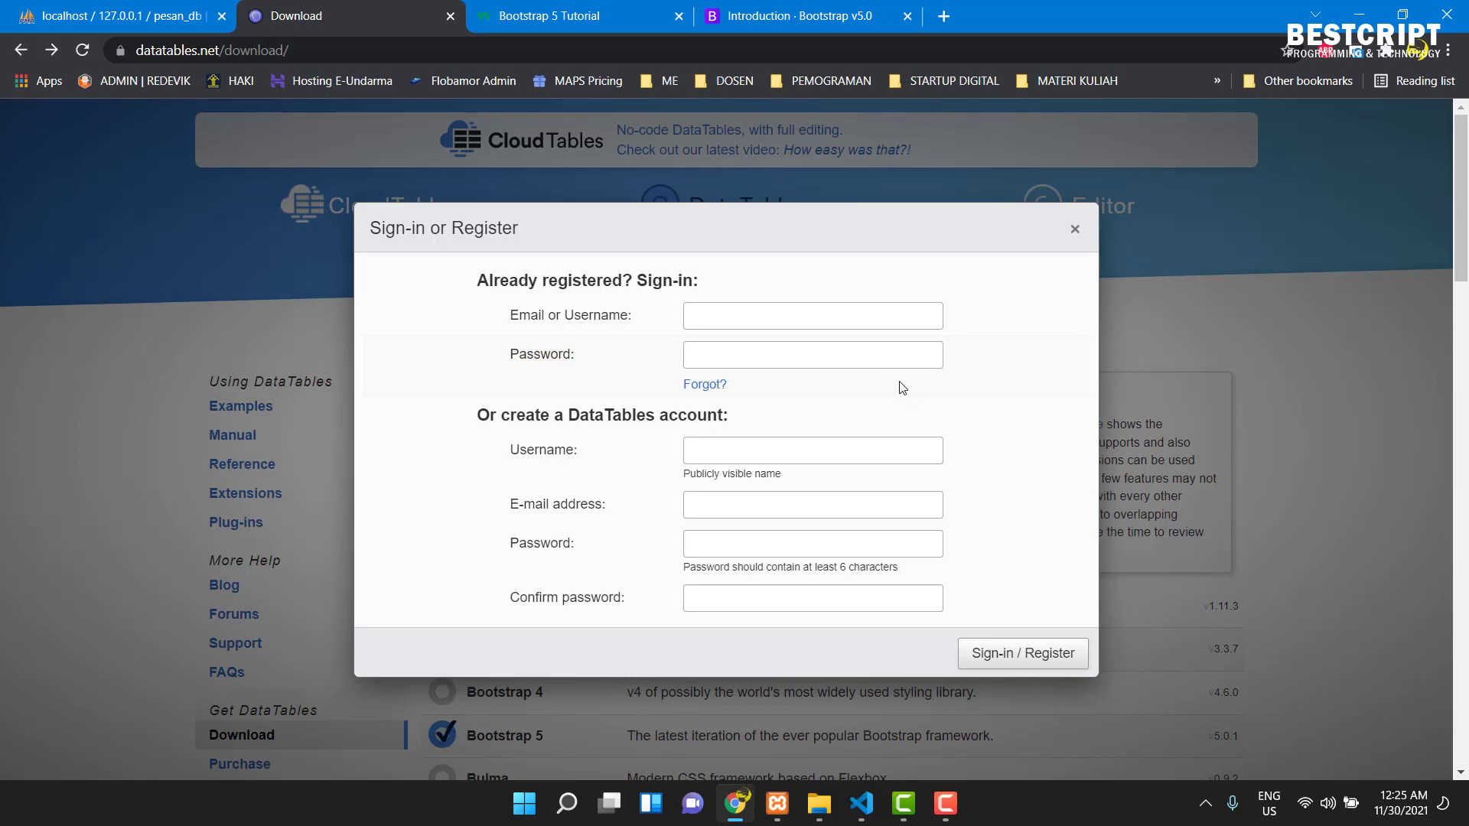
scroll(902, 388, "down", 1)
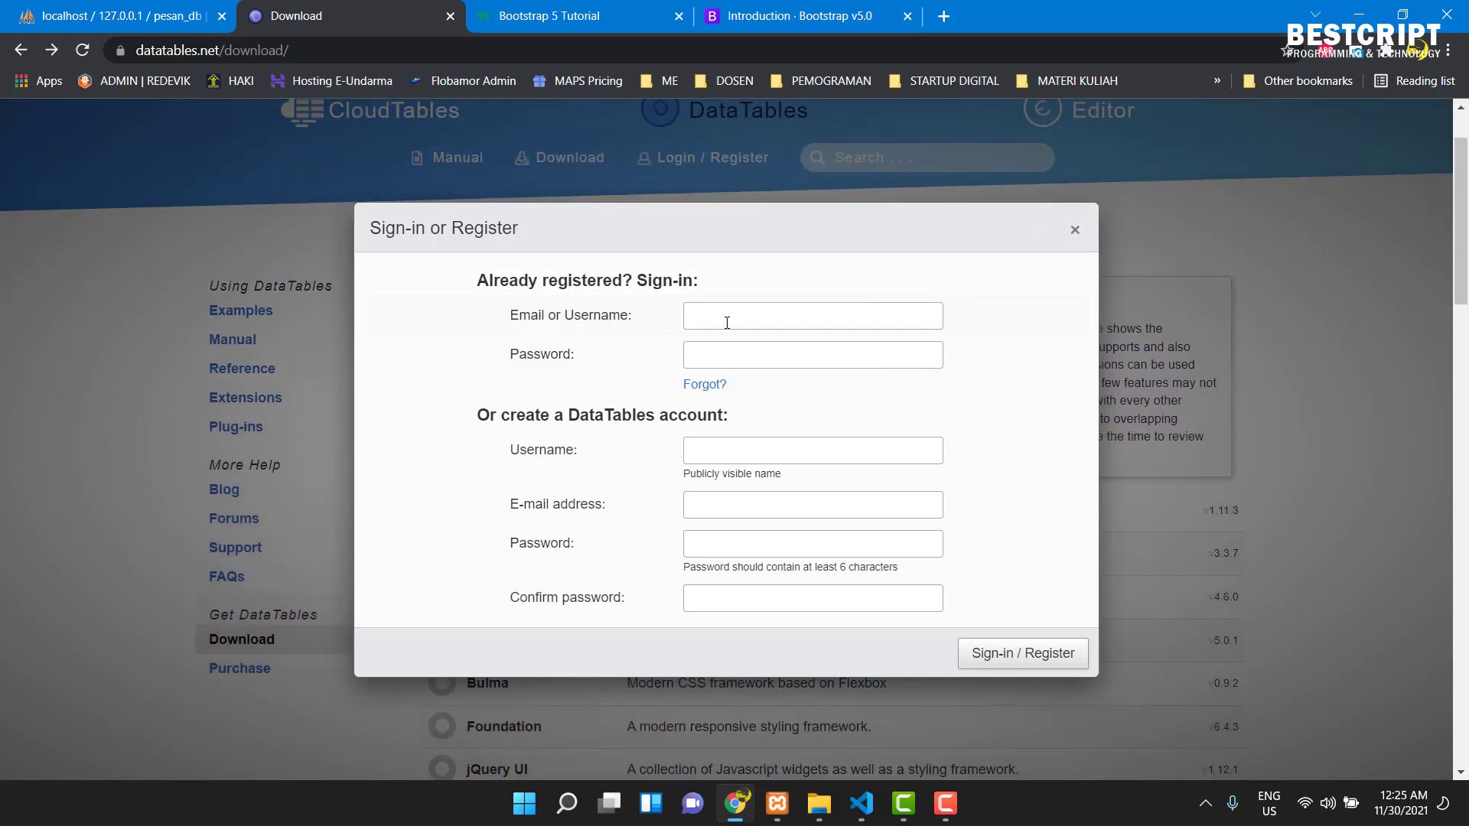
scroll(767, 392, "down", 3)
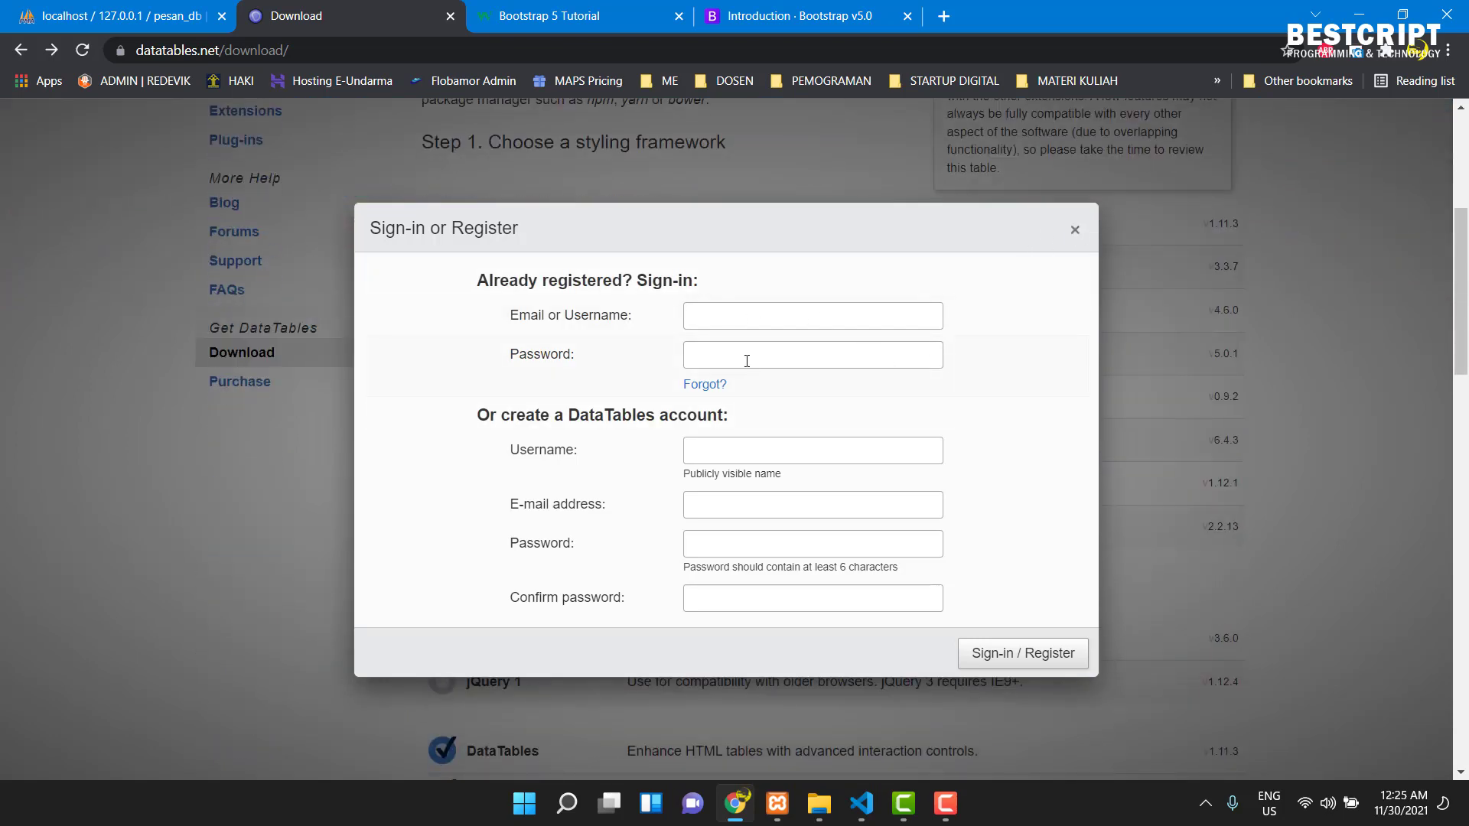
scroll(671, 296, "up", 4)
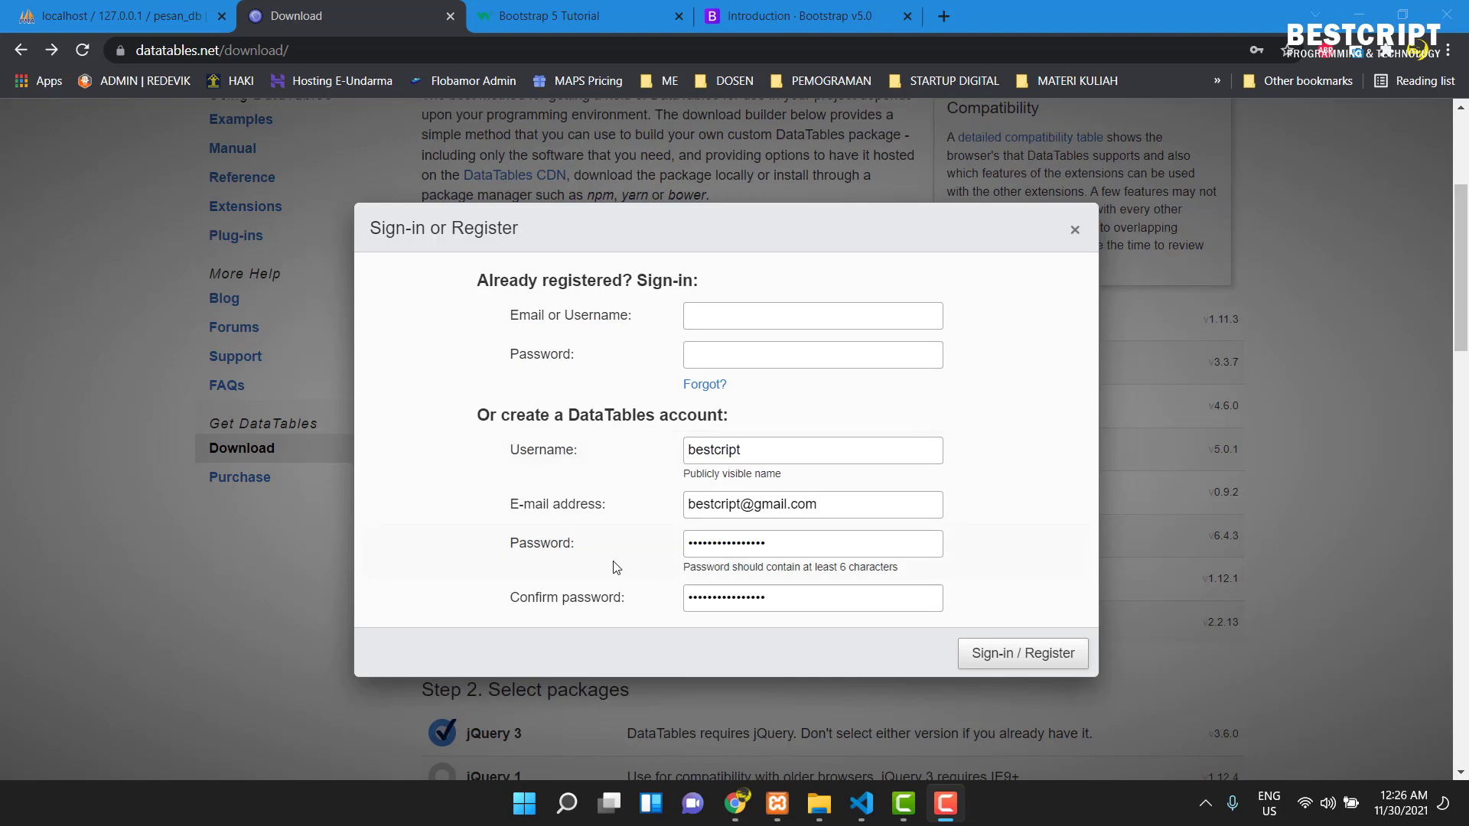
left_click(1005, 672)
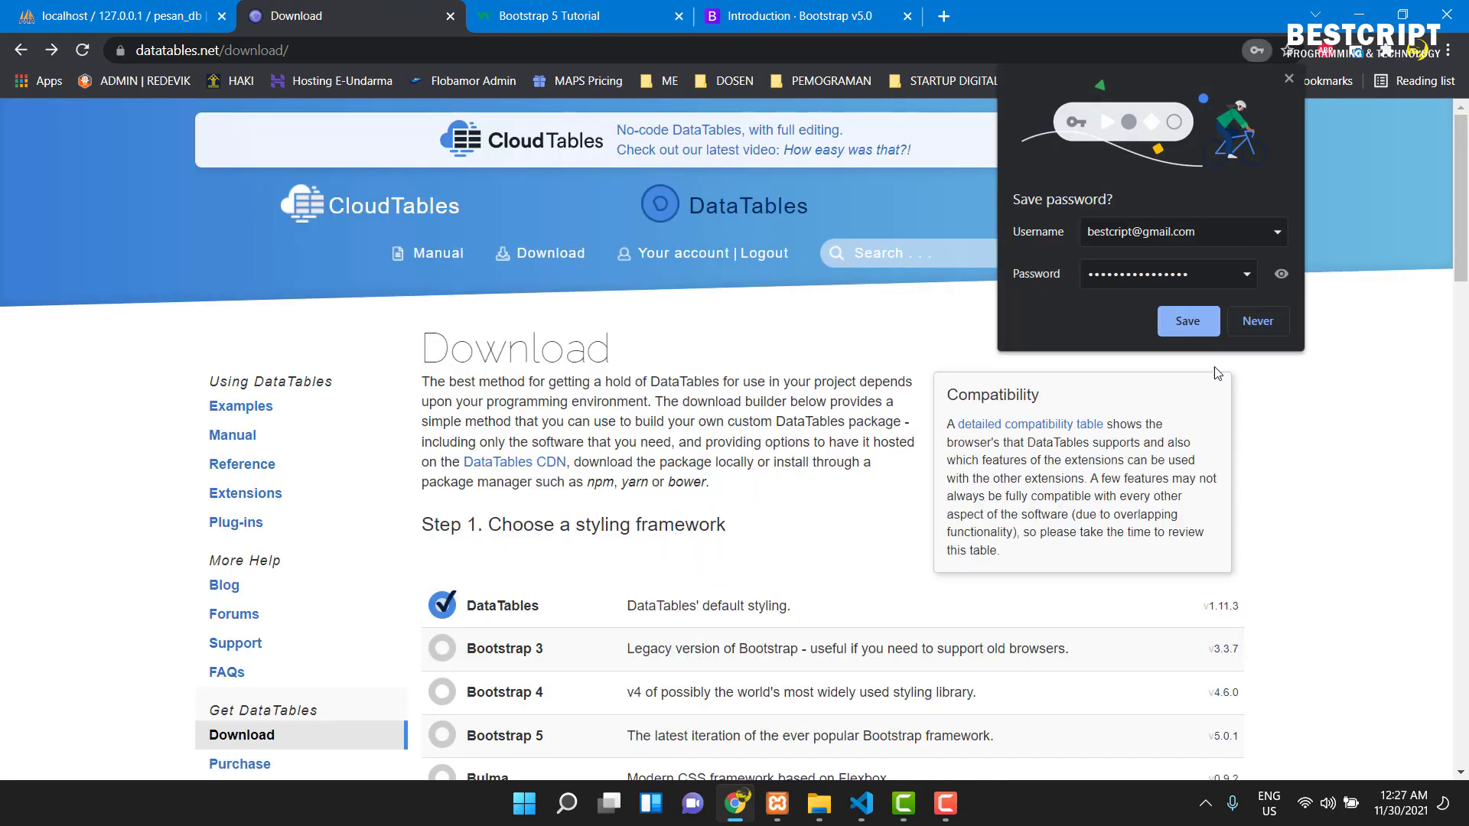
left_click(1196, 319)
- Choose Bootstrap 5 as the styling framework for the package
scroll(596, 573, "down", 3)
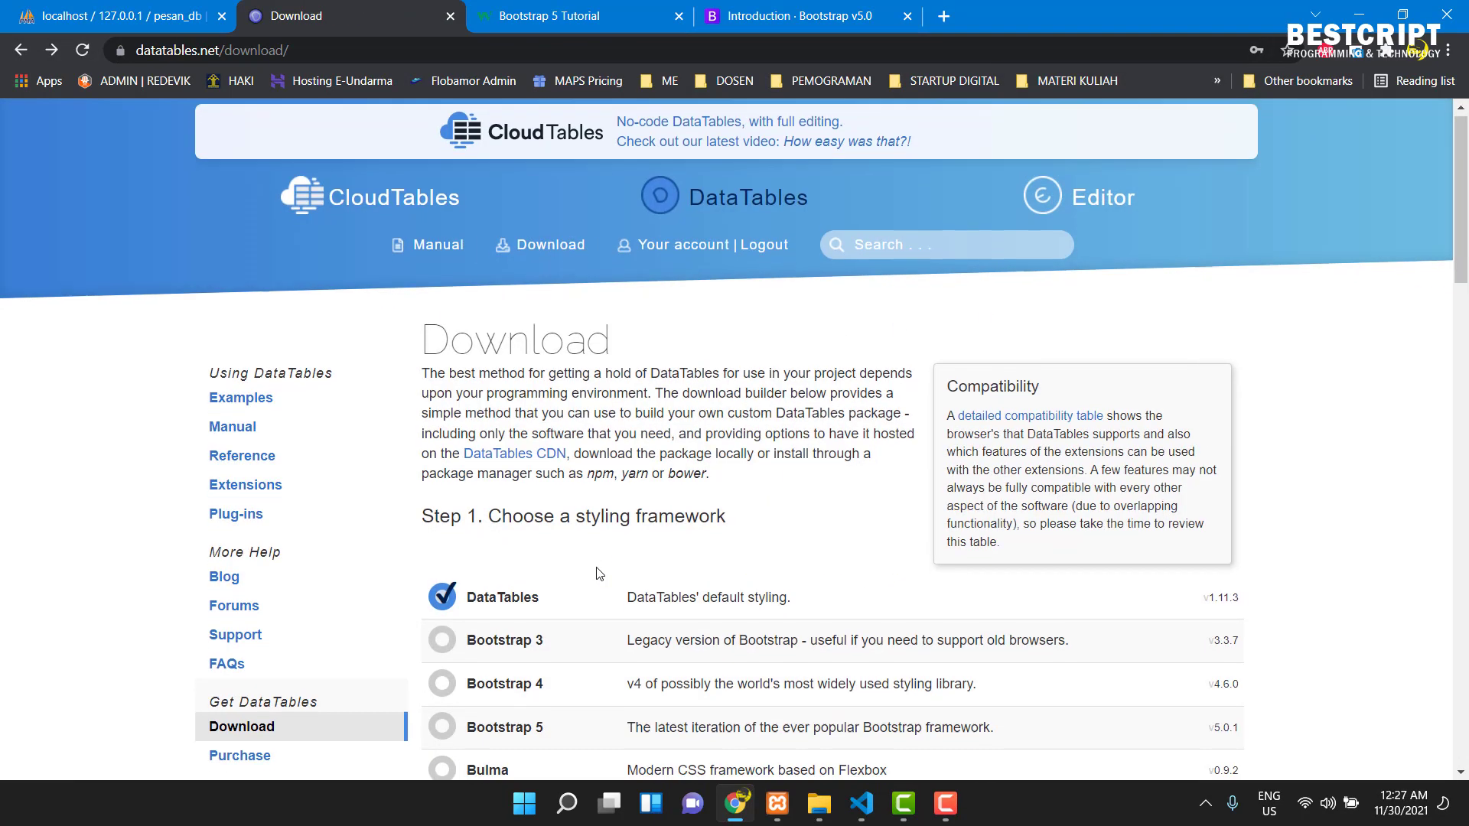
scroll(599, 574, "down", 6)
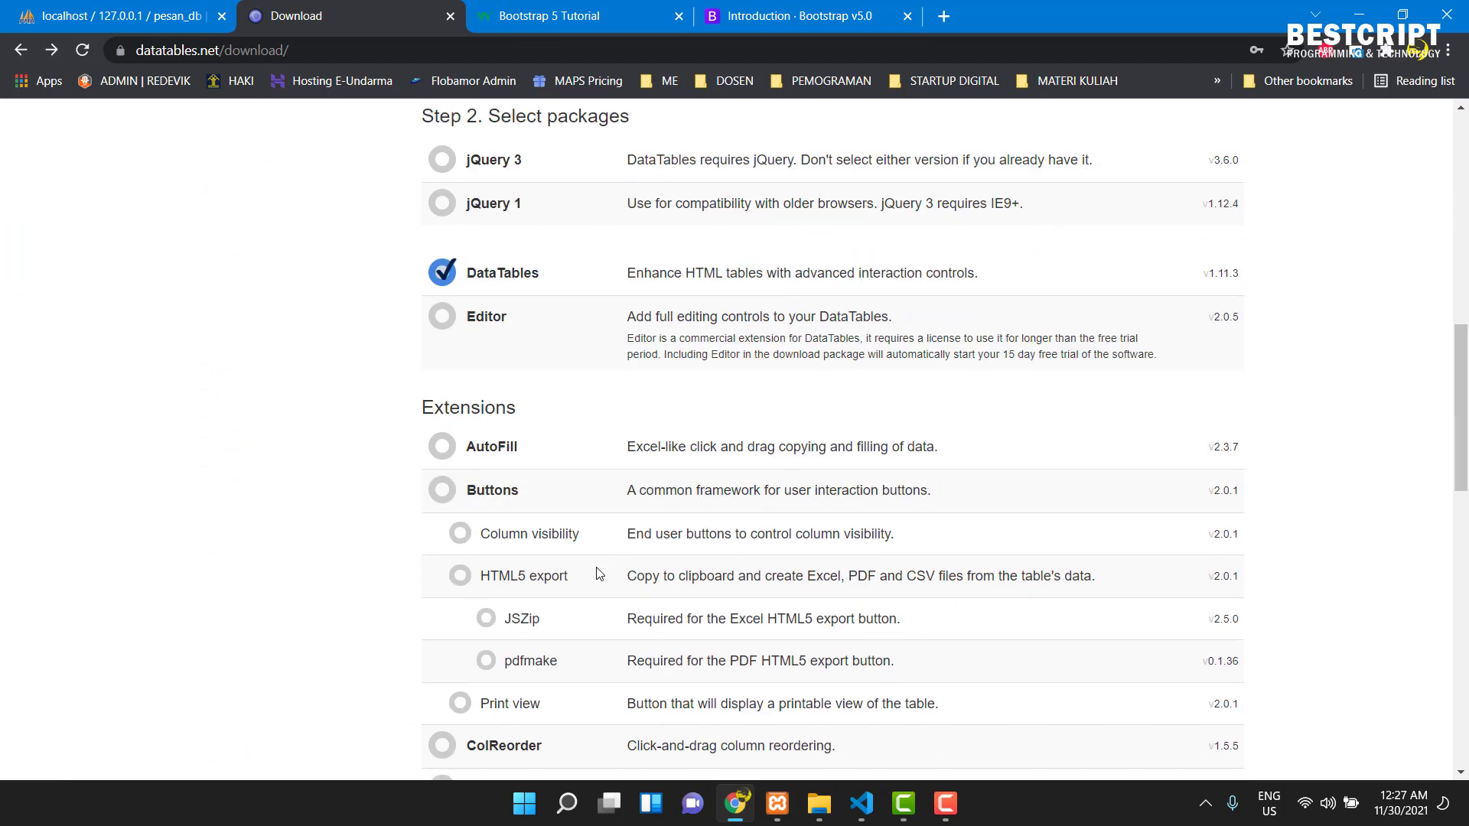
scroll(570, 563, "up", 5)
left_click(444, 352)
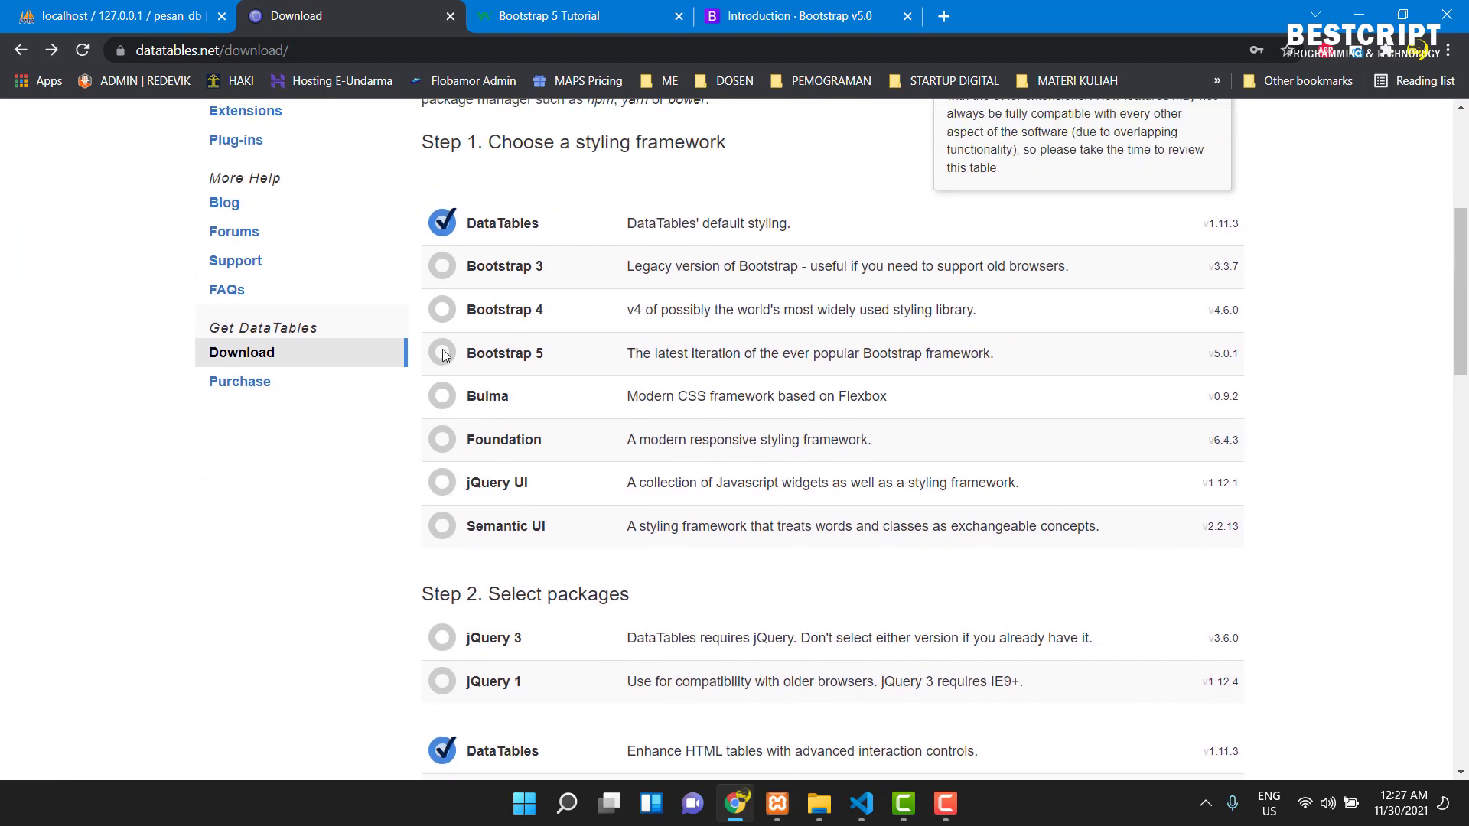
- Add the jQuery 3, Bootstrap 5 and Editor packages to the selection alongside DataTables
scroll(443, 467, "down", 4)
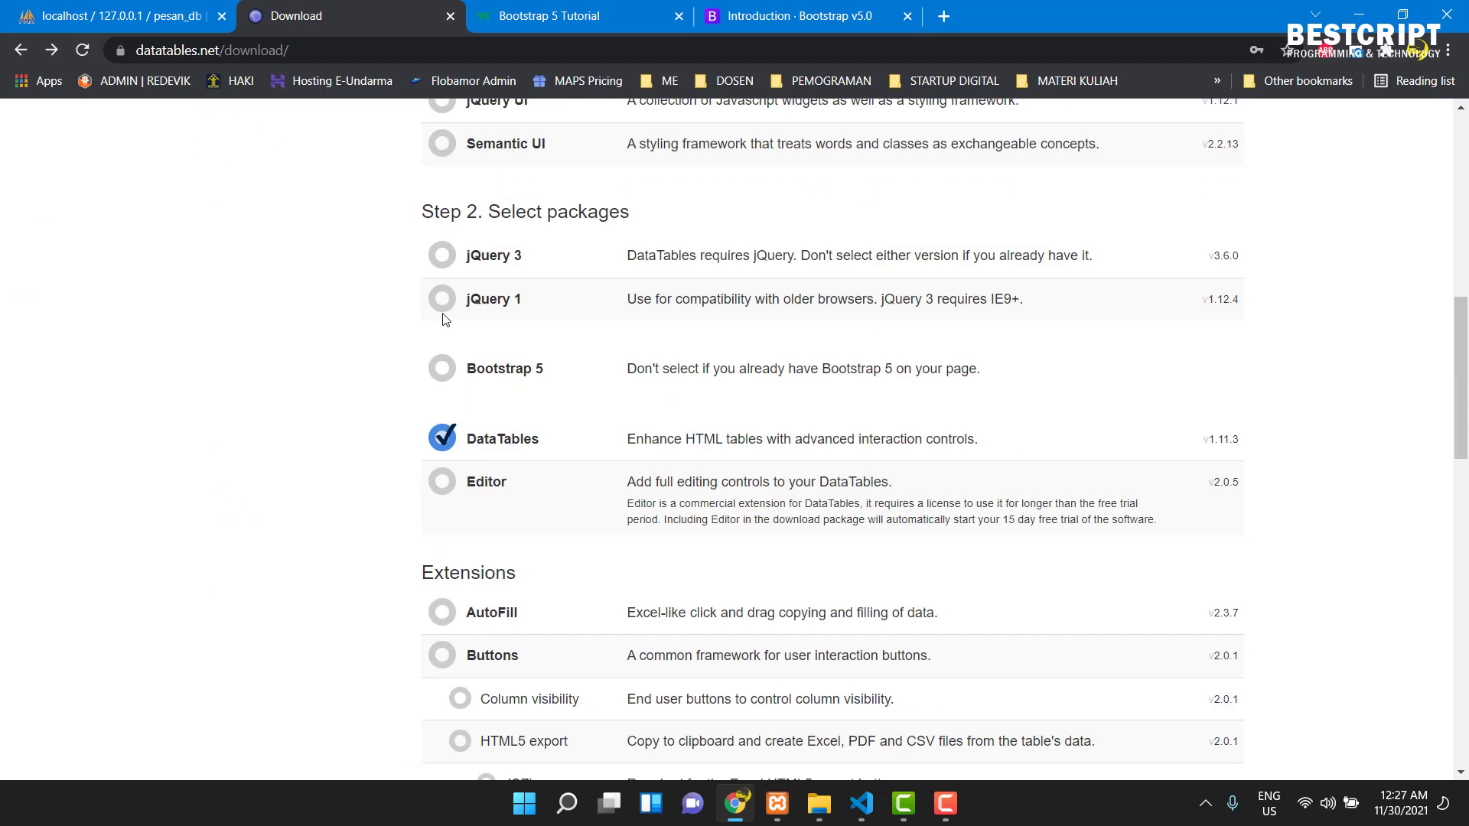
left_click(441, 371)
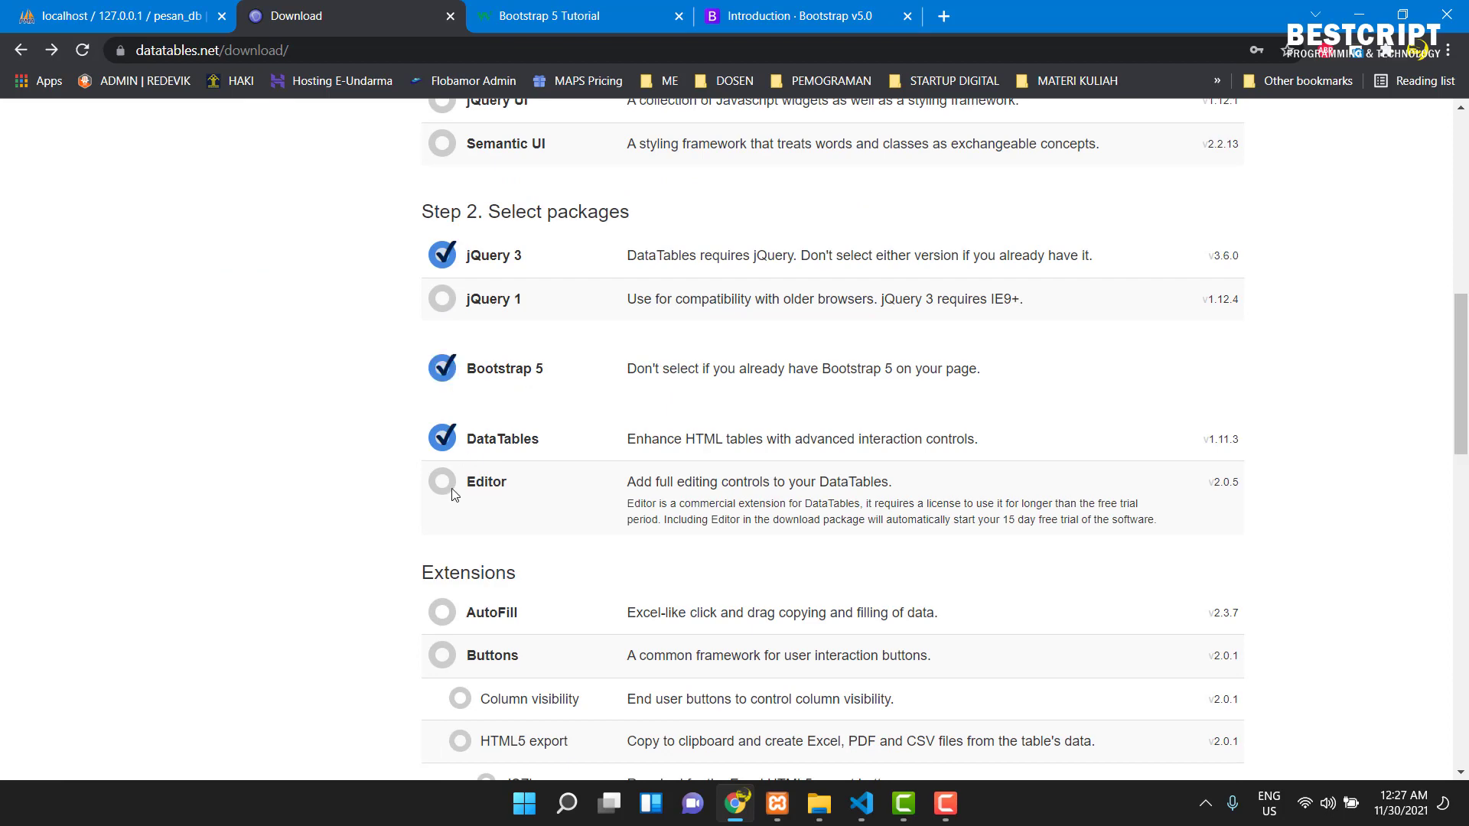
scroll(451, 488, "down", 5)
scroll(450, 184, "up", 2)
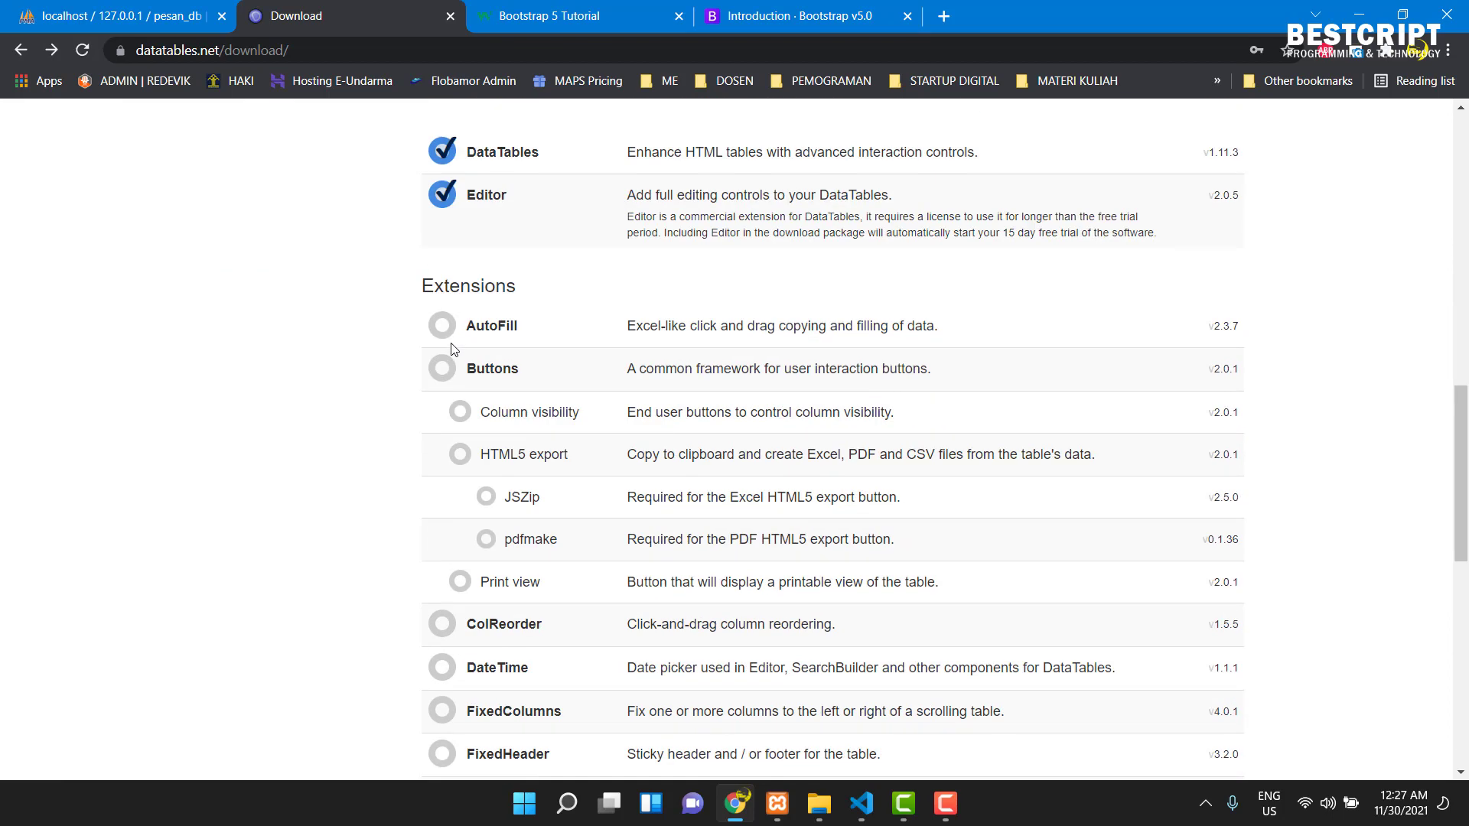
- Add AutoFill and Buttons to the package, including Column visibility, HTML5 export, JSZip, pdfmake and Print view
left_click(444, 329)
left_click(443, 370)
left_click(461, 414)
left_click(462, 456)
left_click(484, 501)
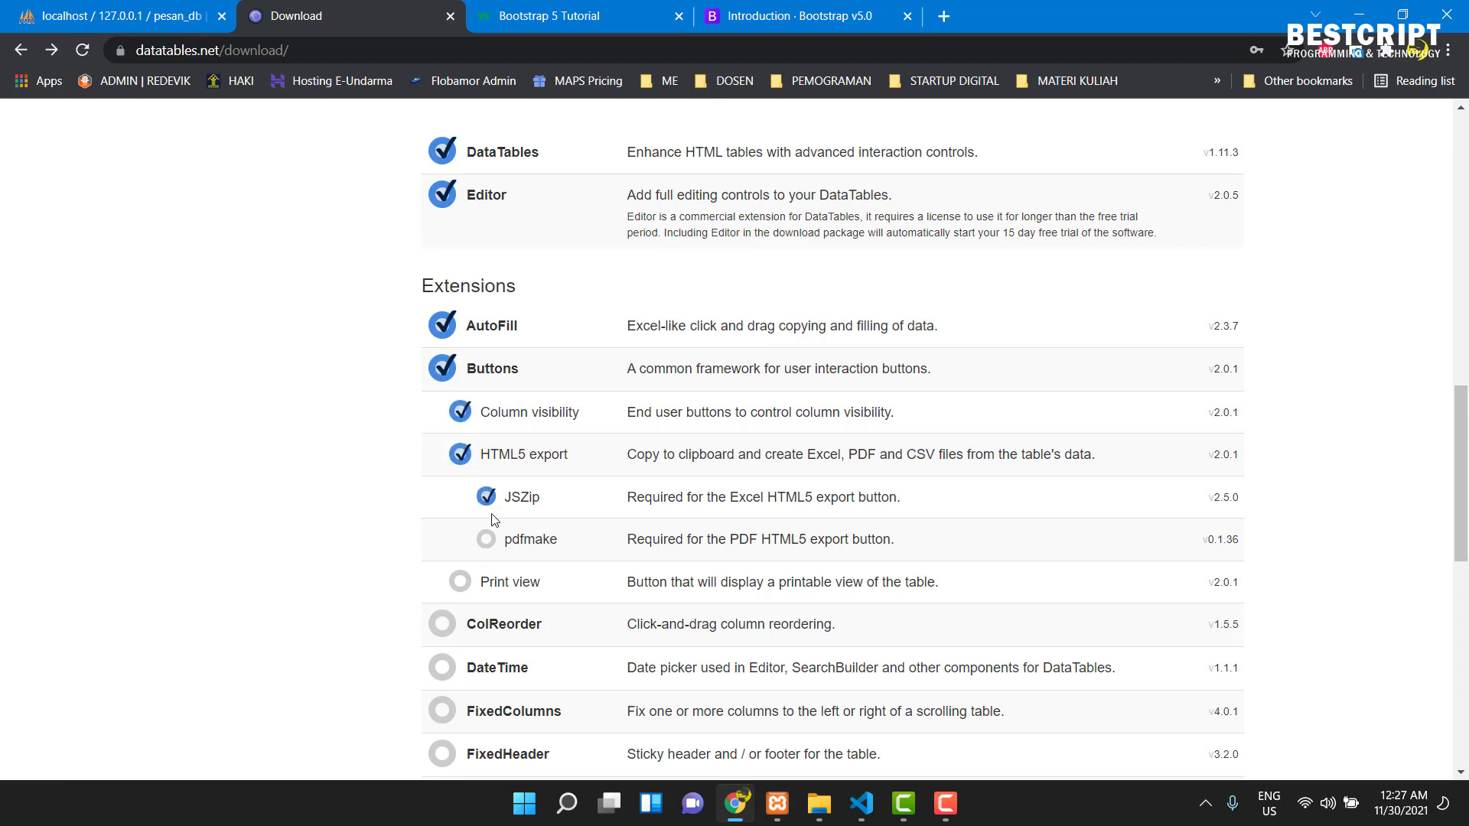
left_click(486, 540)
- Add the ColReorder, DateTime, FixedColumns, FixedHeader, KeyTable and Responsive extensions to the package
left_click(441, 625)
scroll(441, 626, "down", 2)
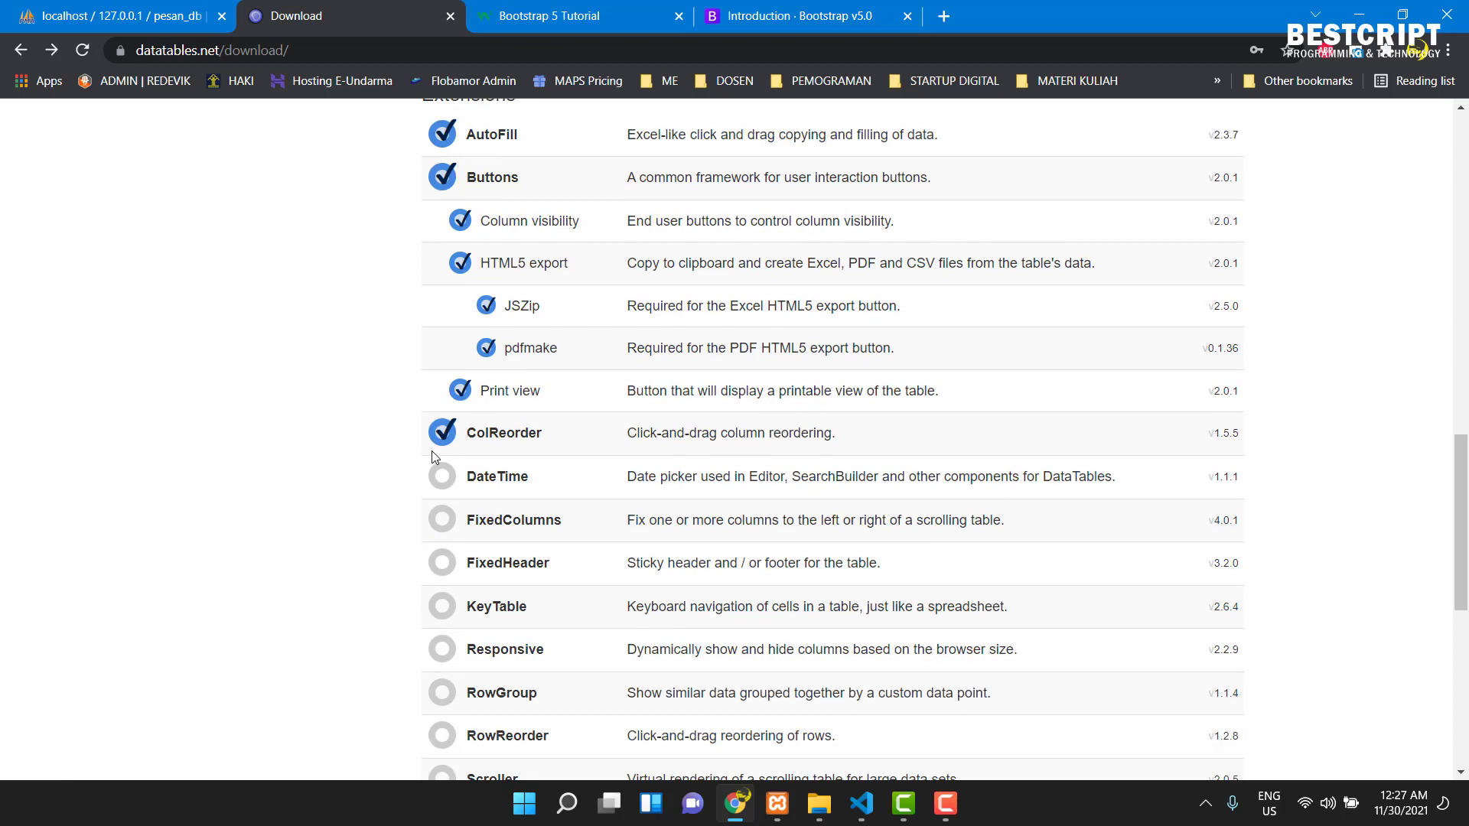
left_click(440, 476)
left_click(450, 525)
scroll(449, 459, "down", 3)
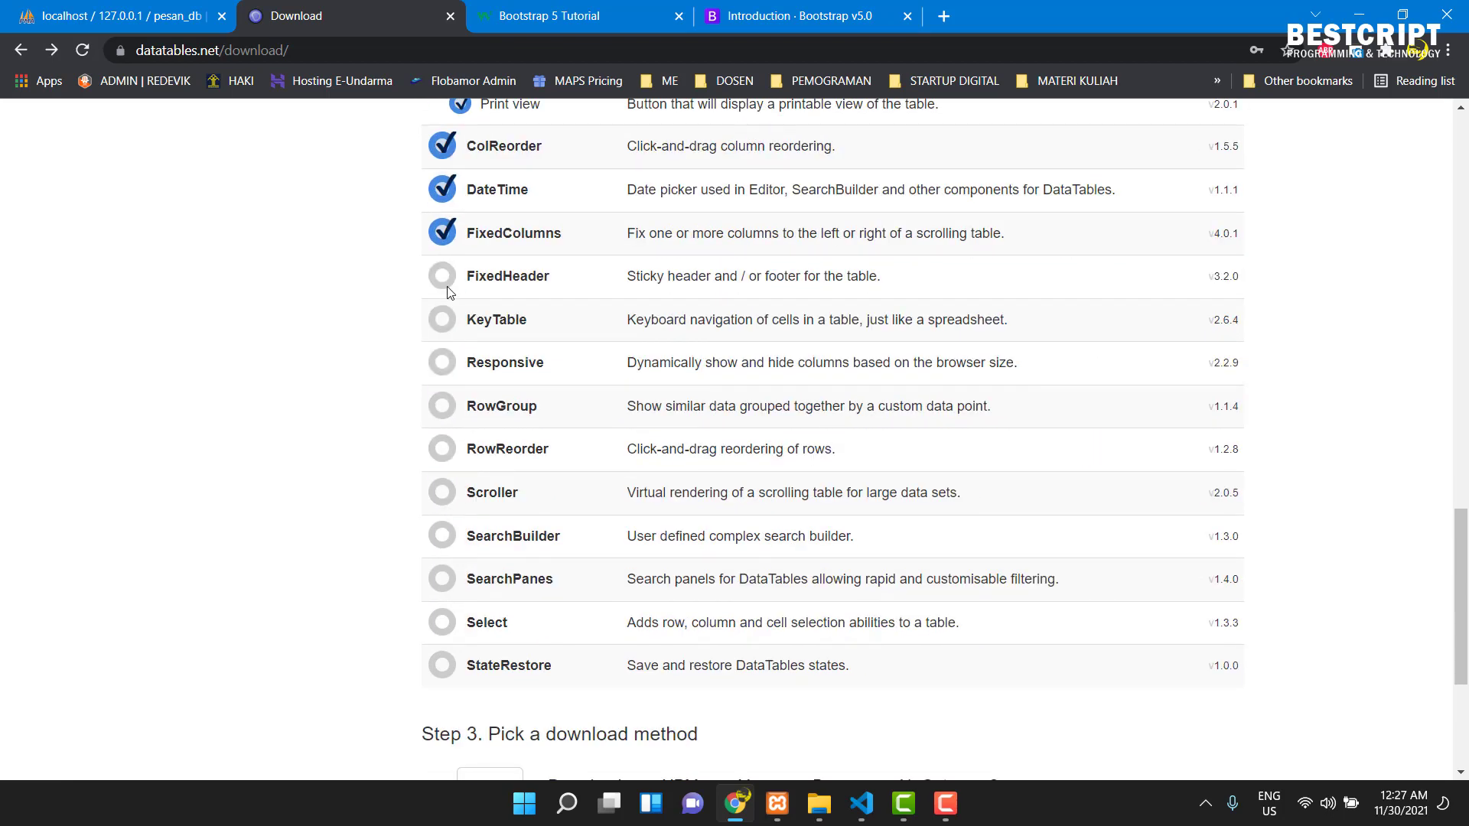
left_click(442, 277)
left_click(443, 319)
left_click(442, 371)
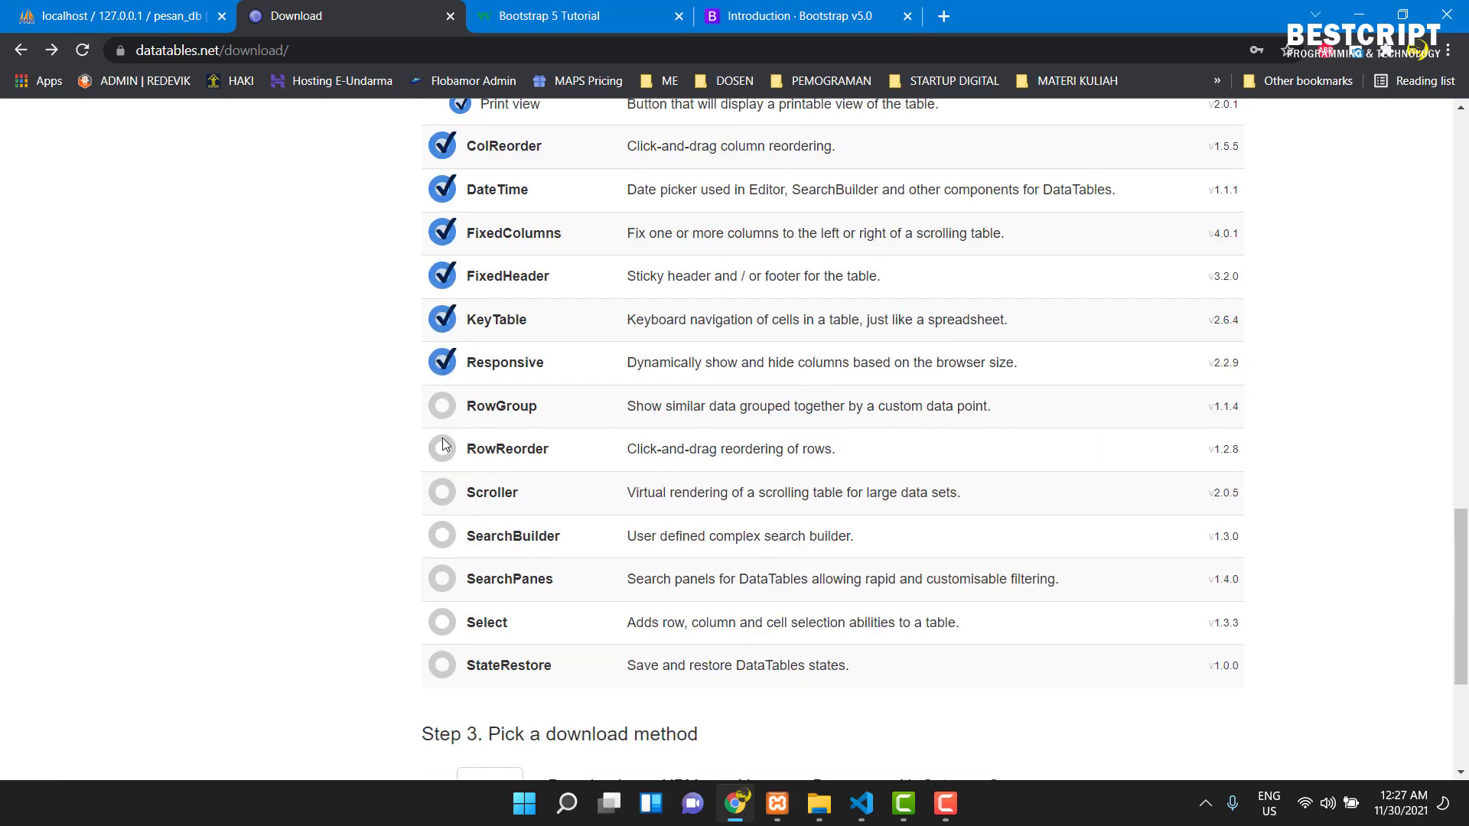
- Add the RowGroup, RowReorder, Scroller, SearchBuilder, SearchPanes, Select and StateRestore extensions to the package
left_click(443, 413)
left_click(443, 456)
left_click(445, 499)
left_click(442, 535)
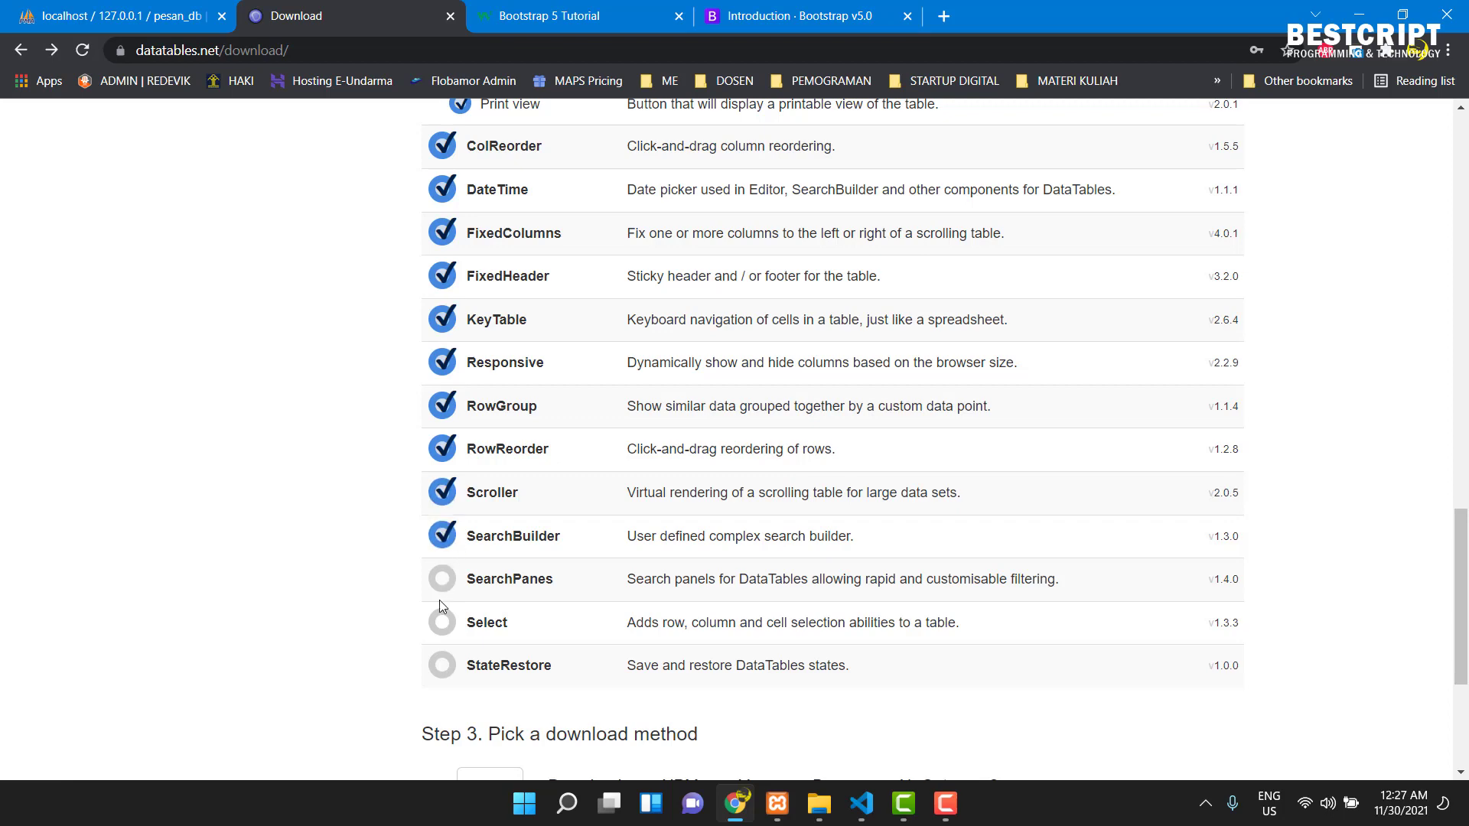
left_click(443, 579)
left_click(442, 621)
left_click(445, 664)
- Download the minified, concatenated package files as DataTables_2.zip, reloading the request if needed, and return to the download builder
scroll(590, 627, "down", 5)
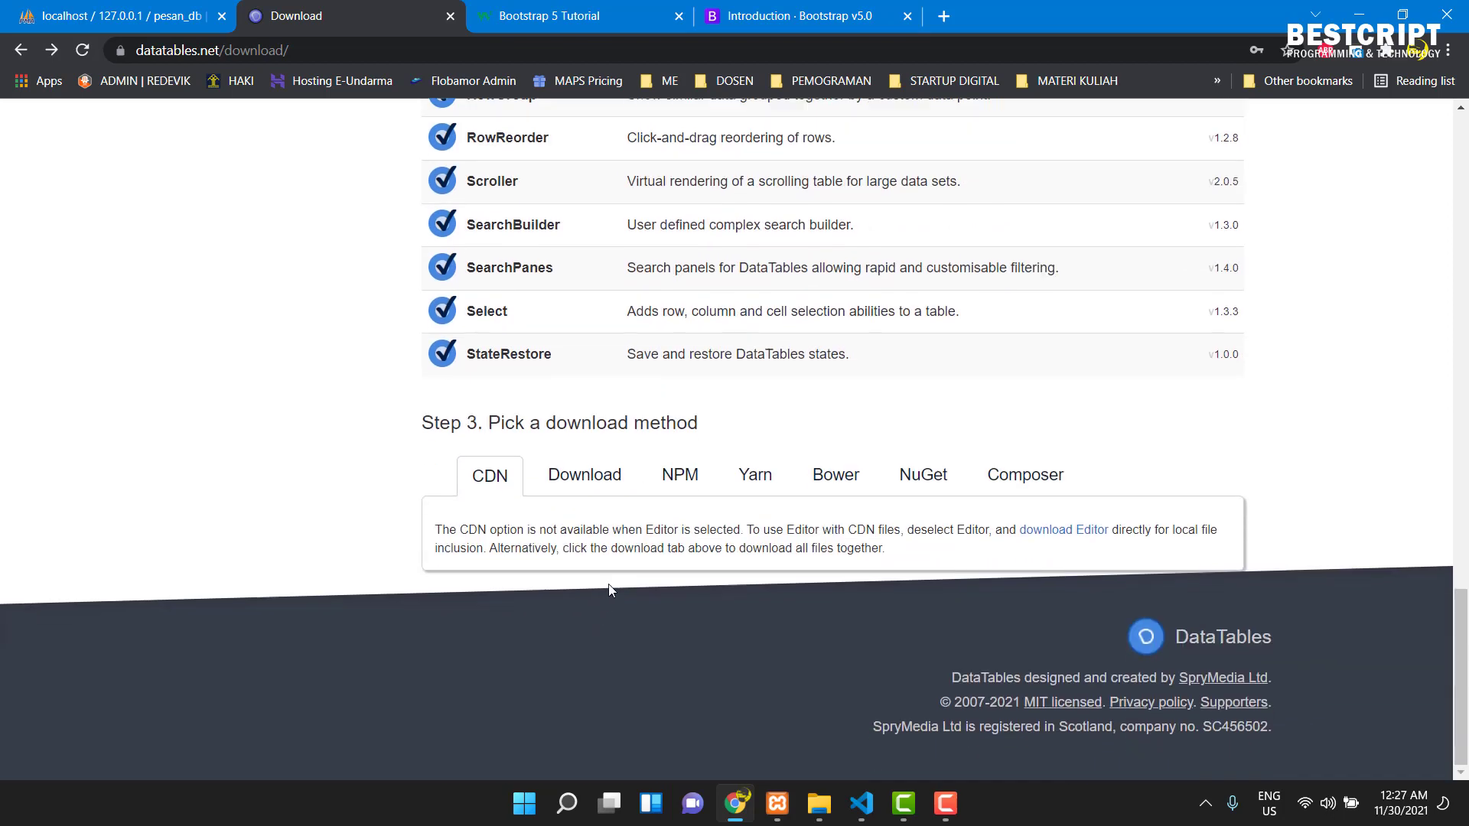
left_click(583, 473)
scroll(587, 490, "down", 2)
scroll(589, 502, "down", 1)
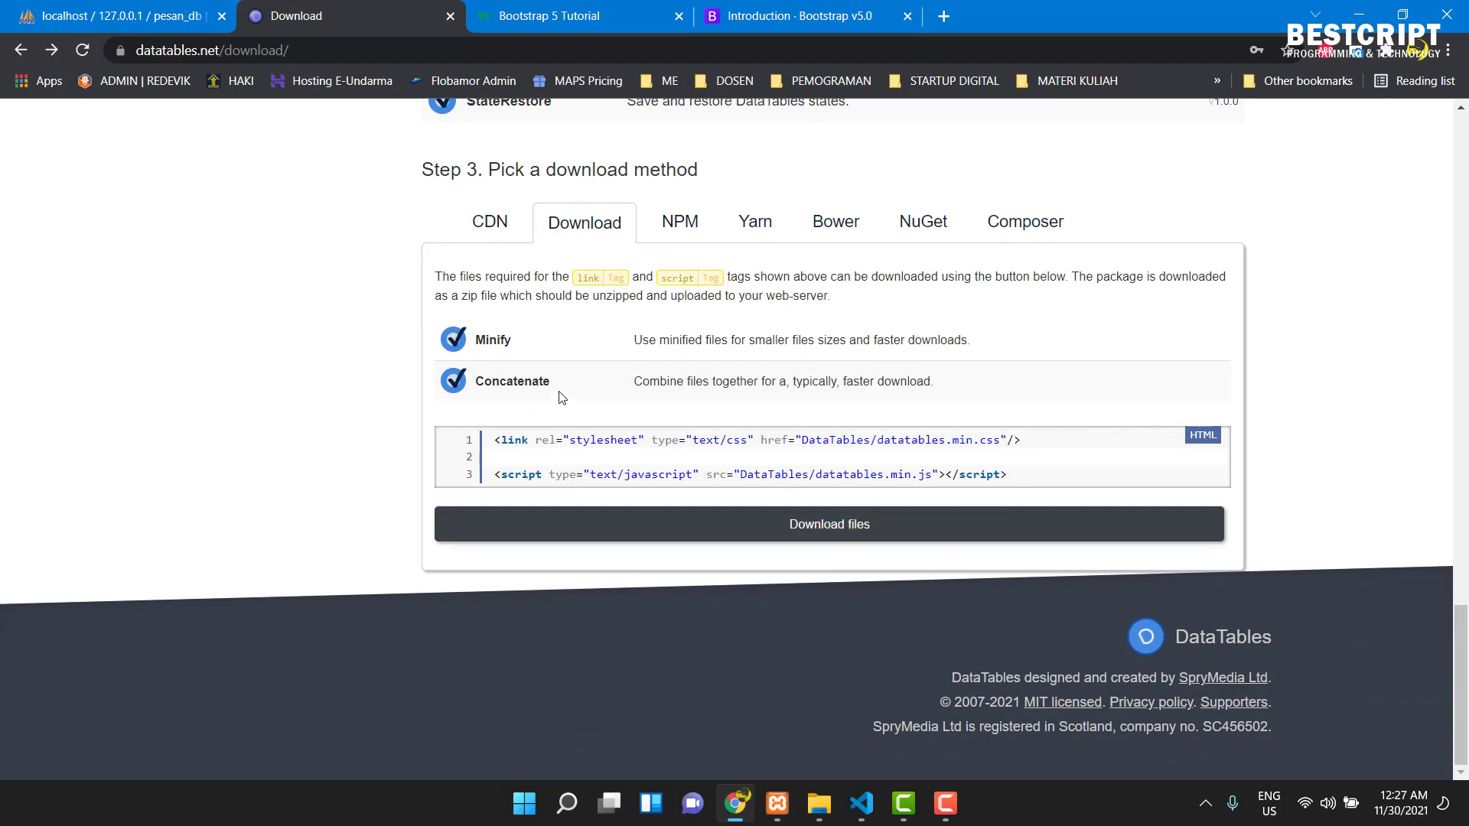
left_click(826, 525)
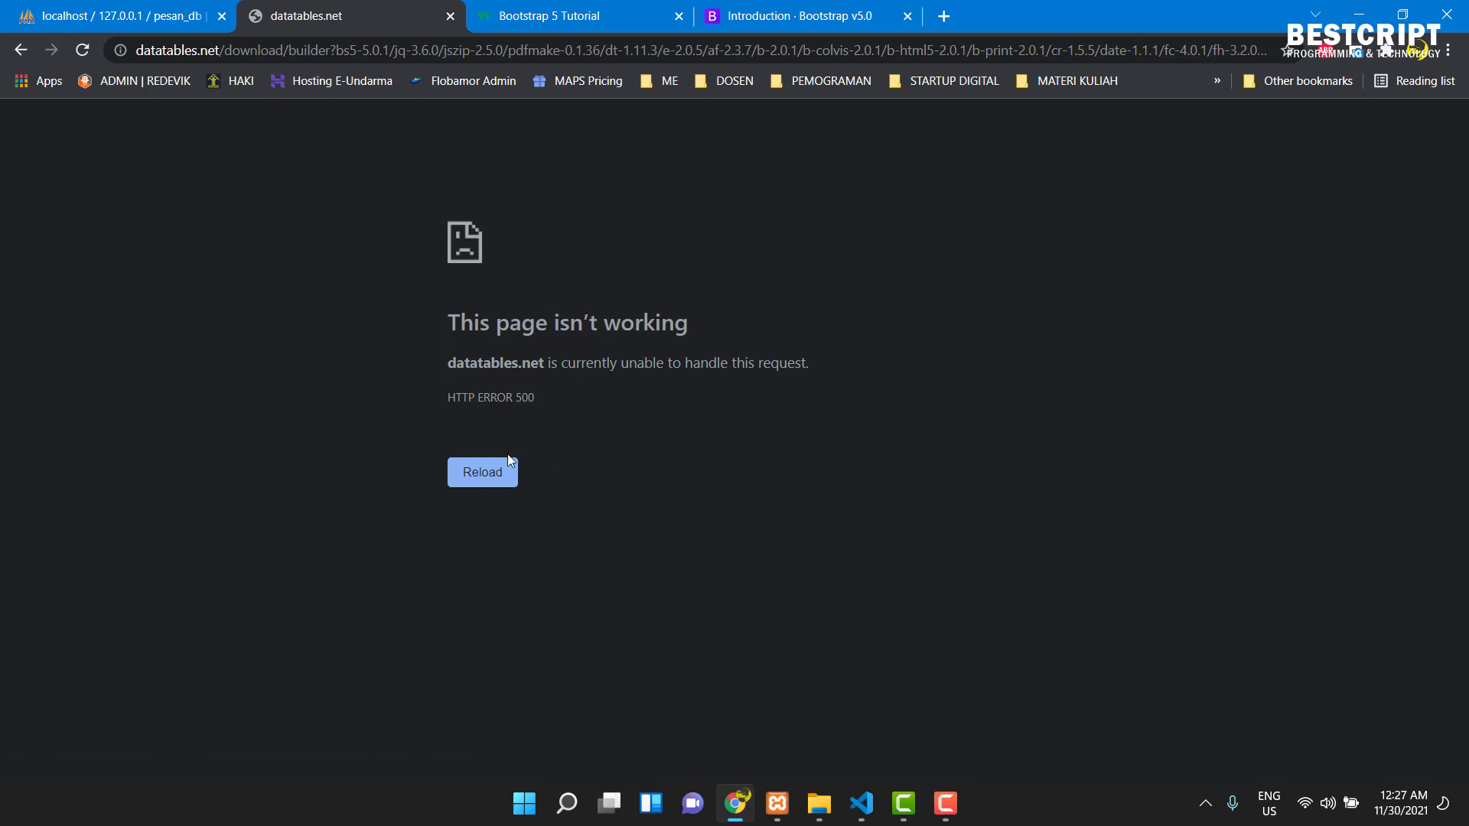
left_click(480, 477)
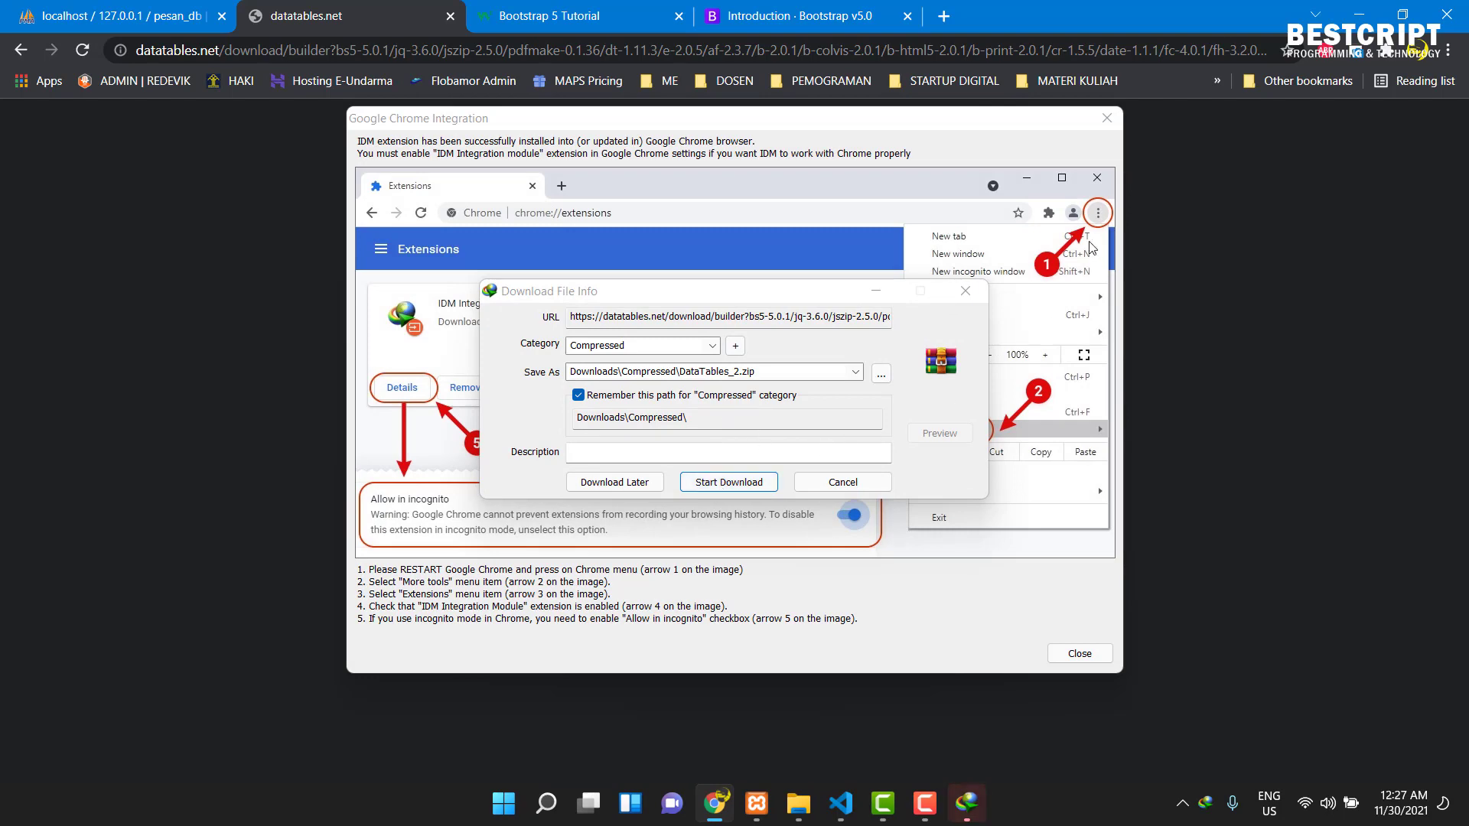
left_click(1107, 118)
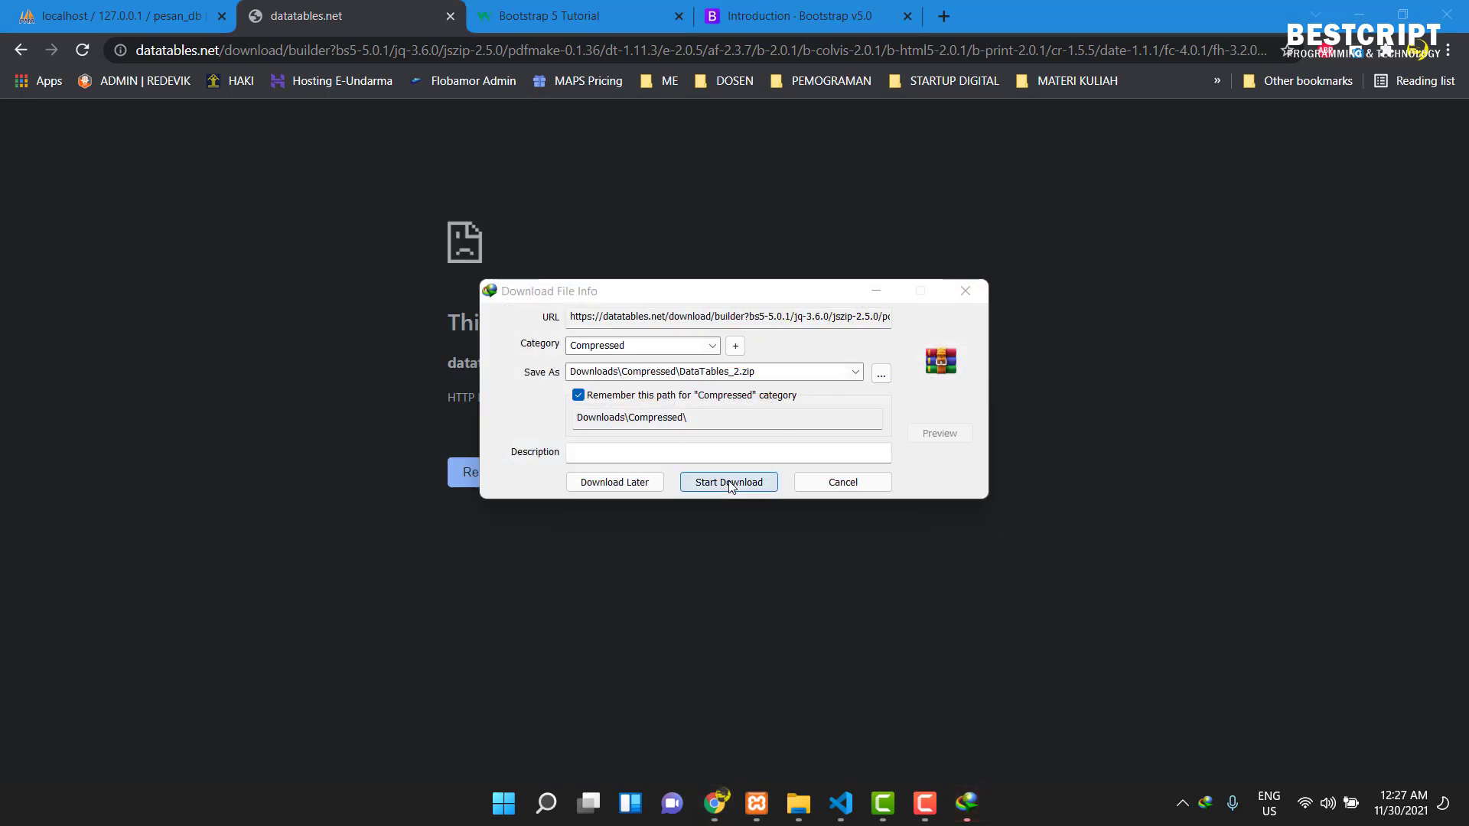
left_click(729, 483)
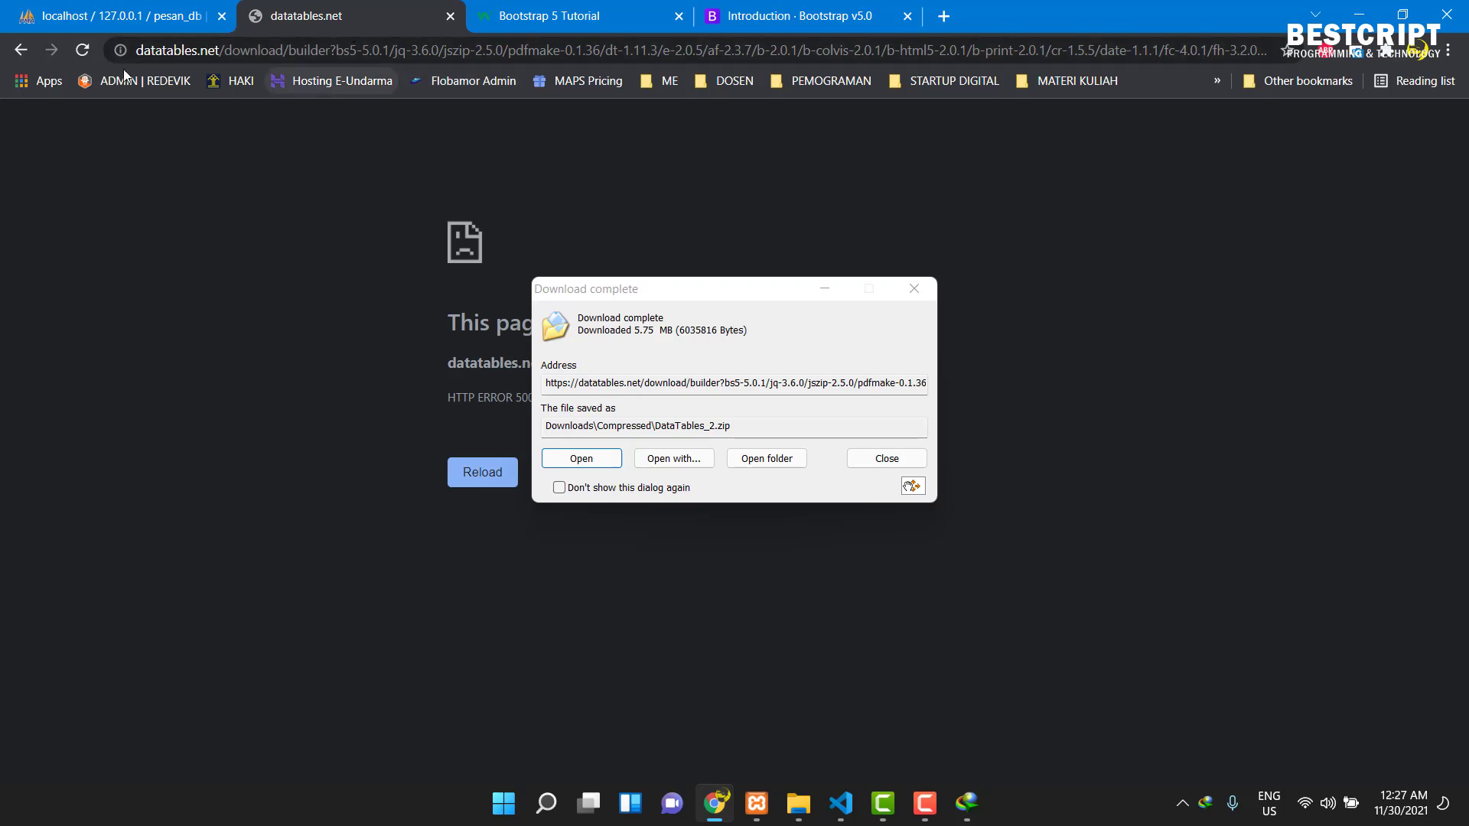
left_click(29, 53)
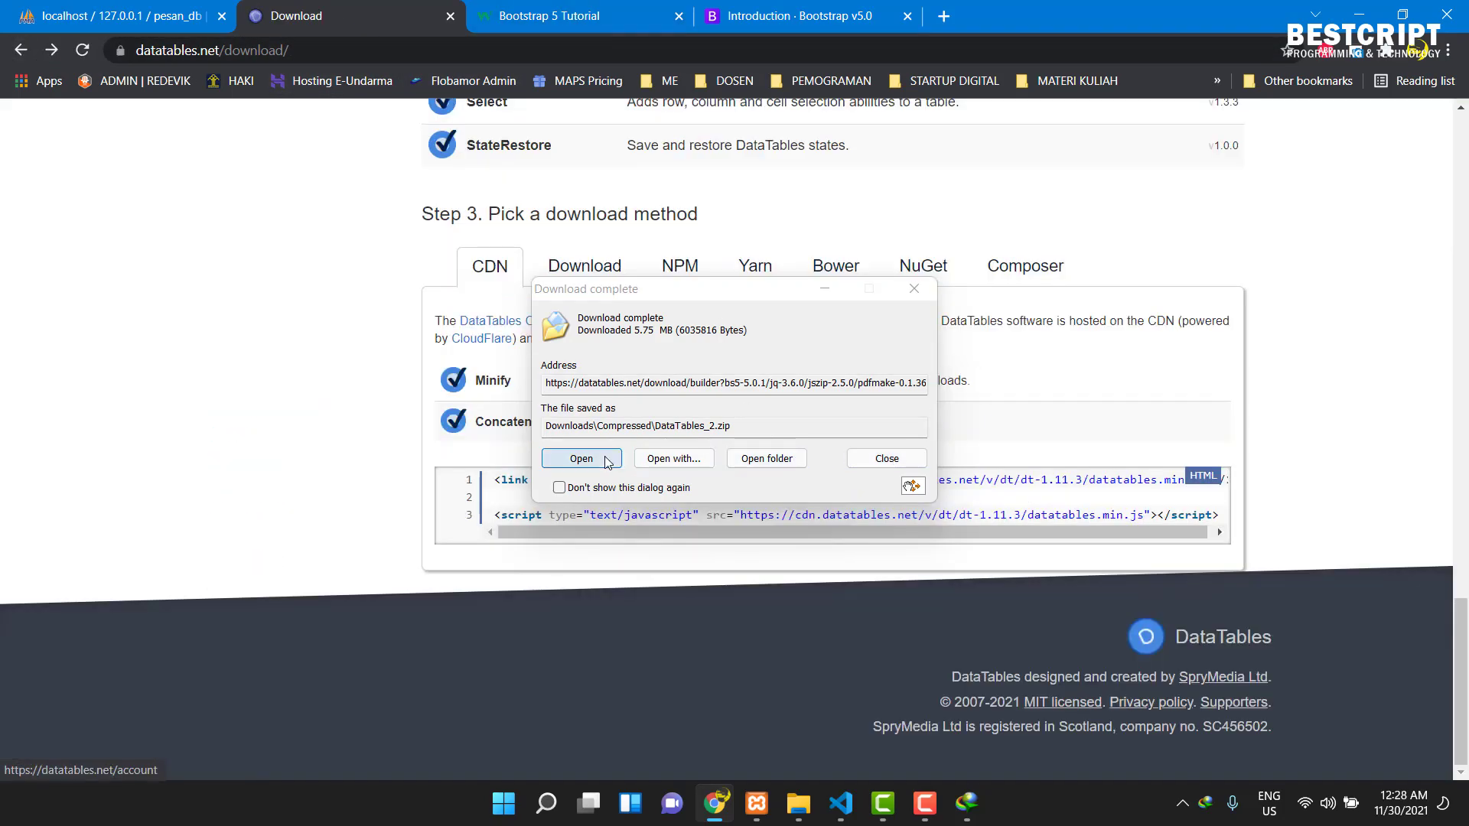
- Copy DataTables_2.zip from the Compressed downloads folder and open the makanan project folder in C:\xampp\htdocs
left_click(778, 459)
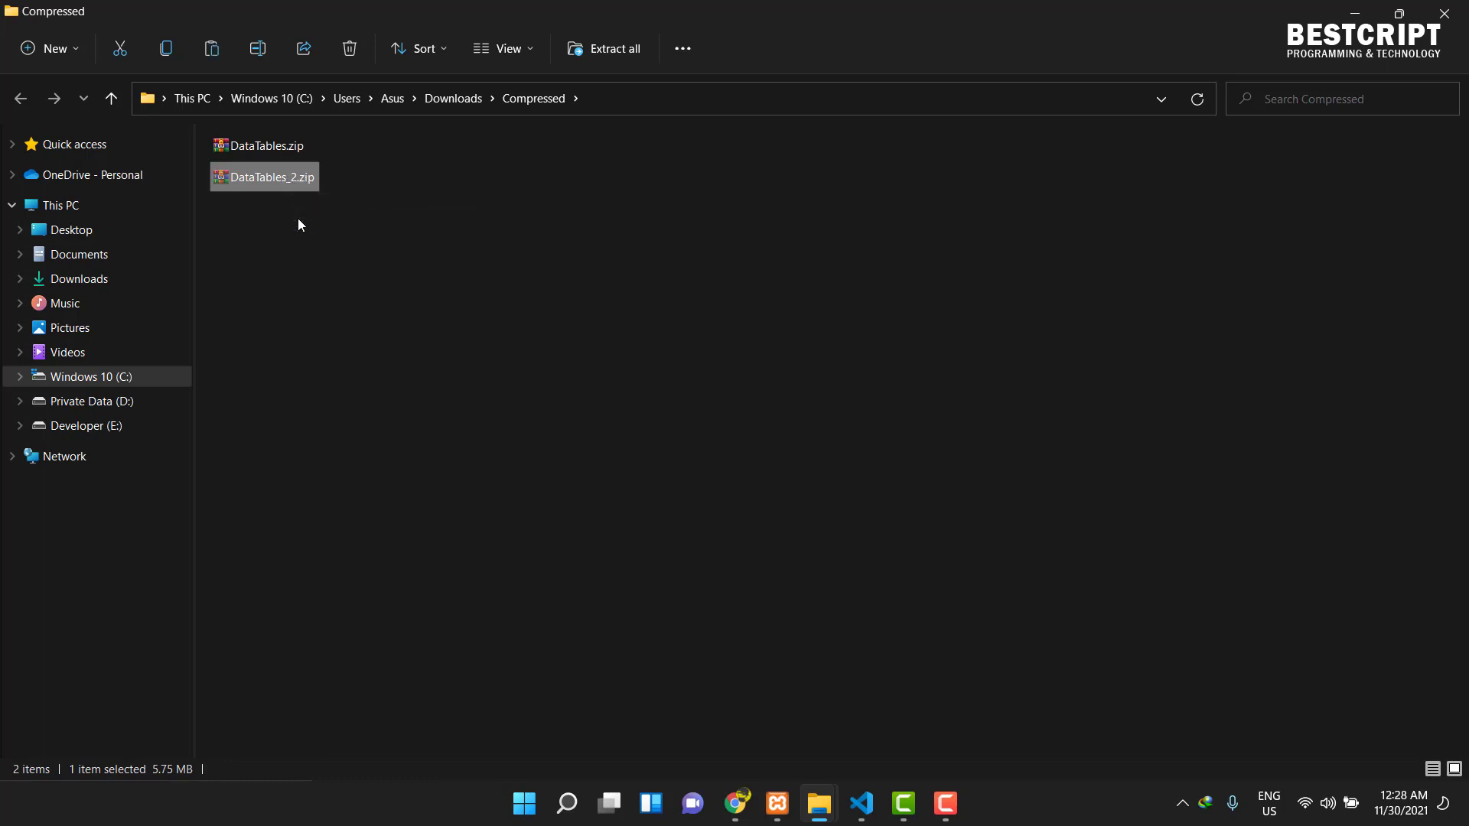
left_click(113, 379)
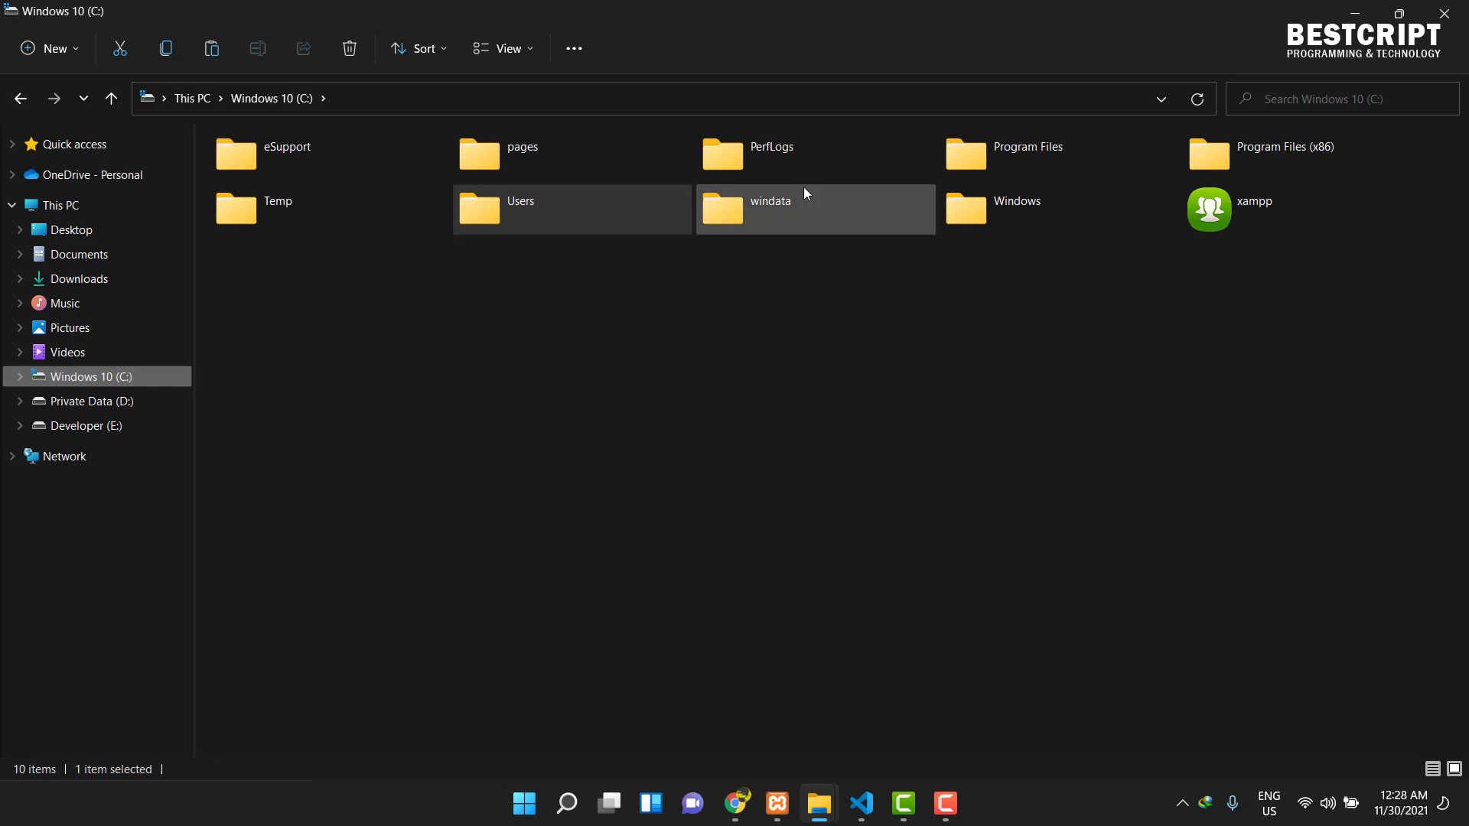
double_click(1256, 214)
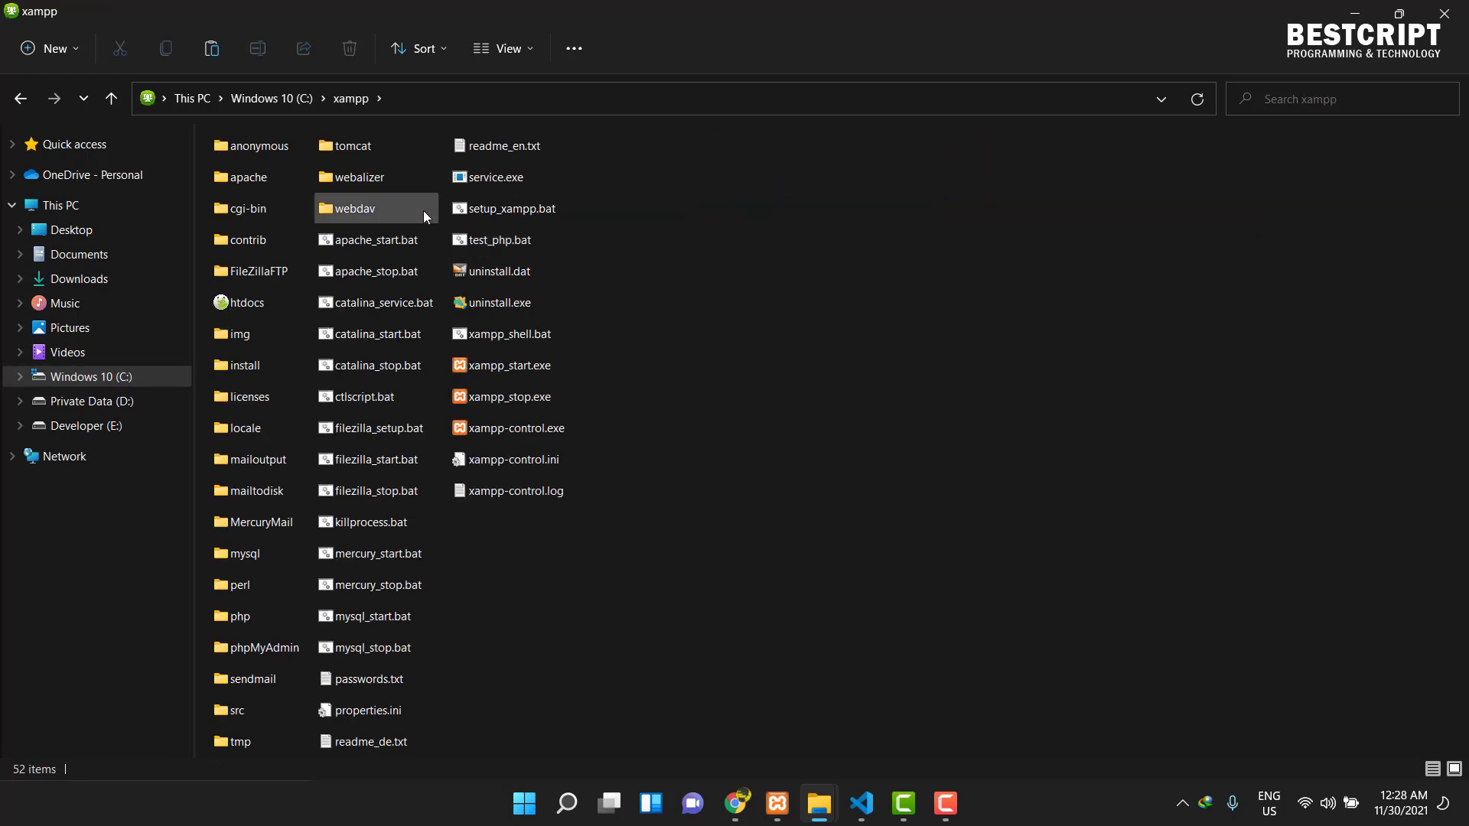
double_click(247, 302)
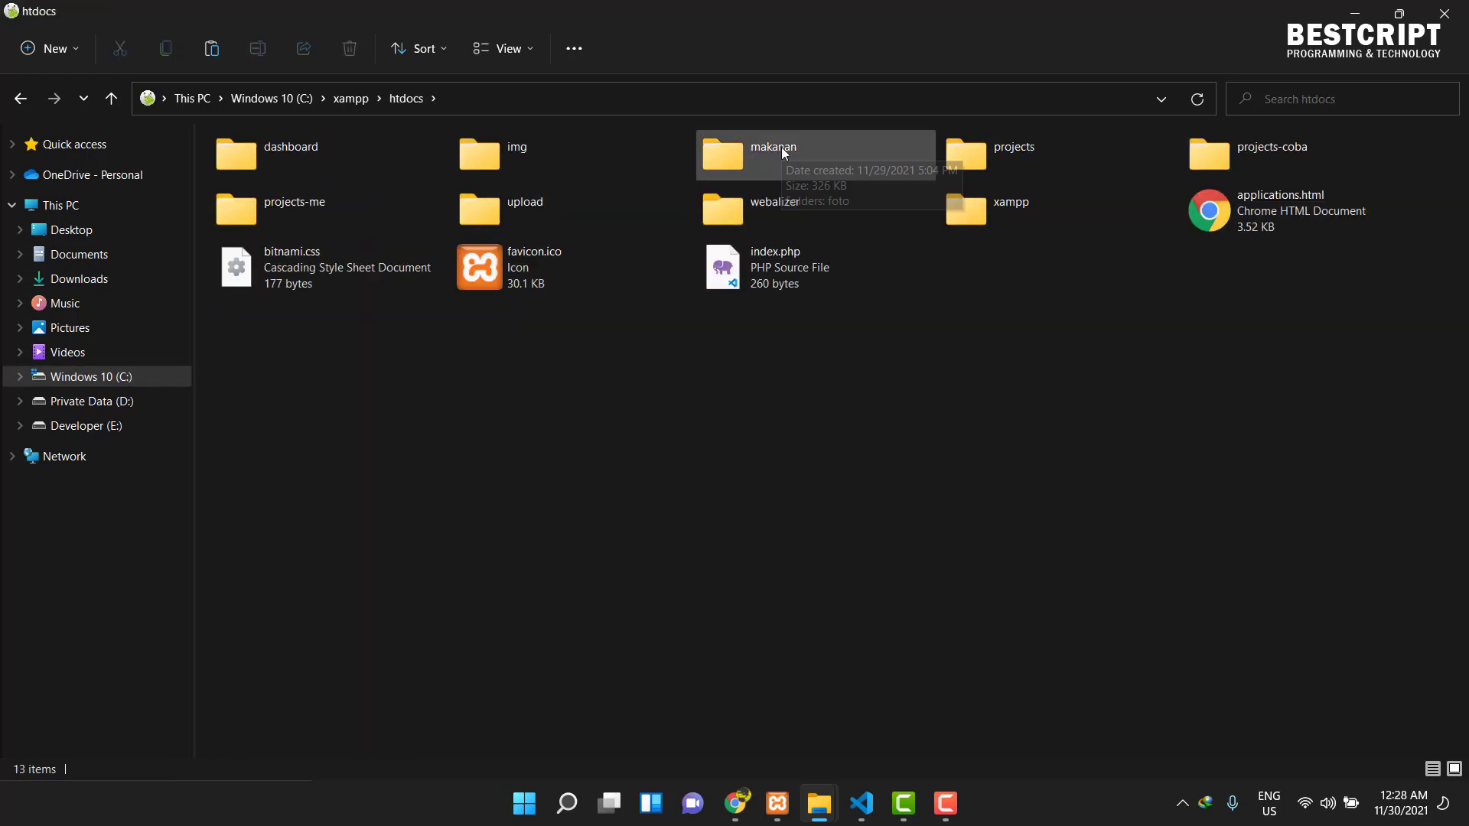
double_click(782, 147)
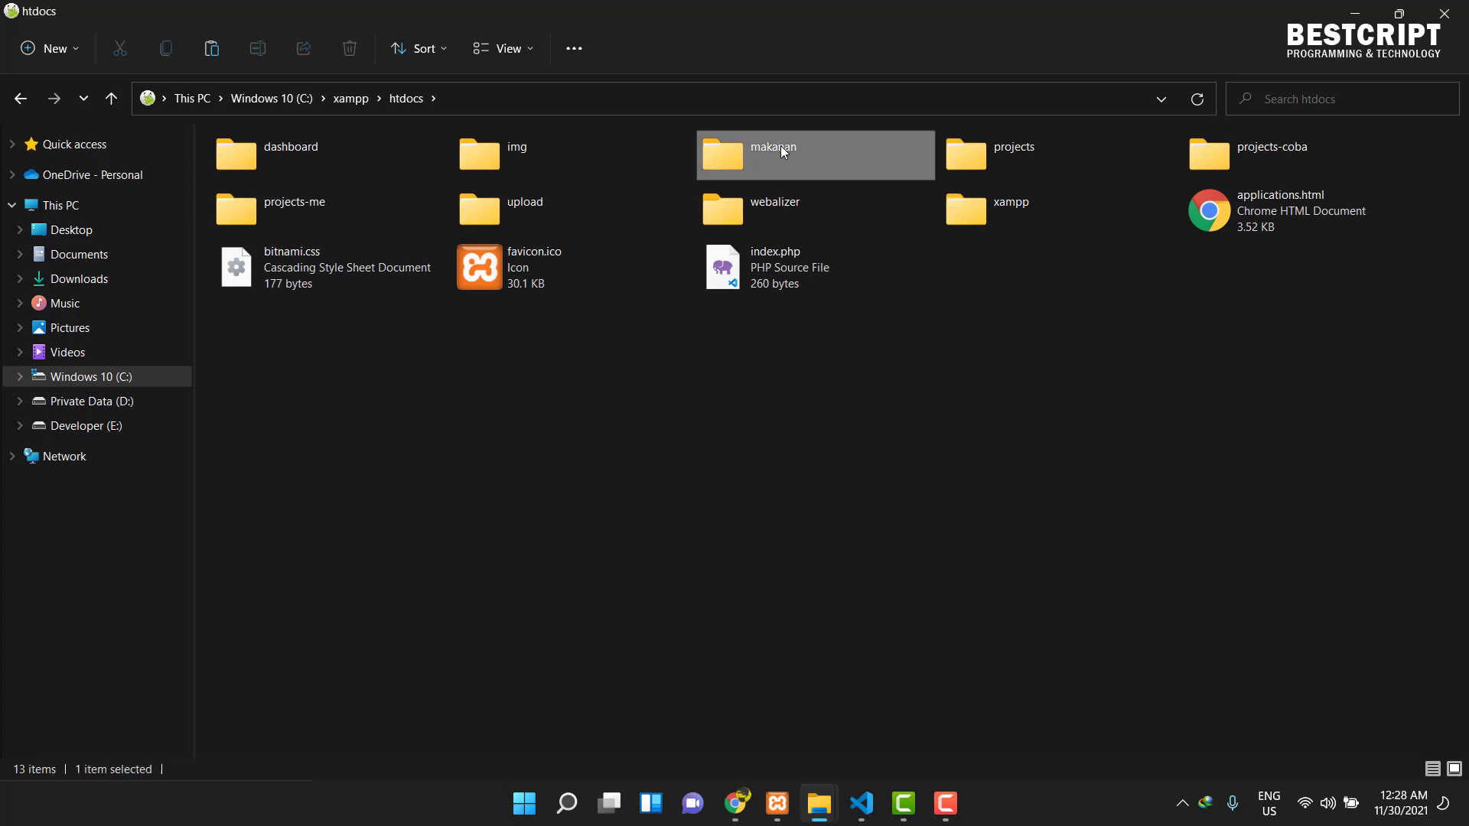
- Create a new folder named plugin inside the makanan folder
right_click(450, 252)
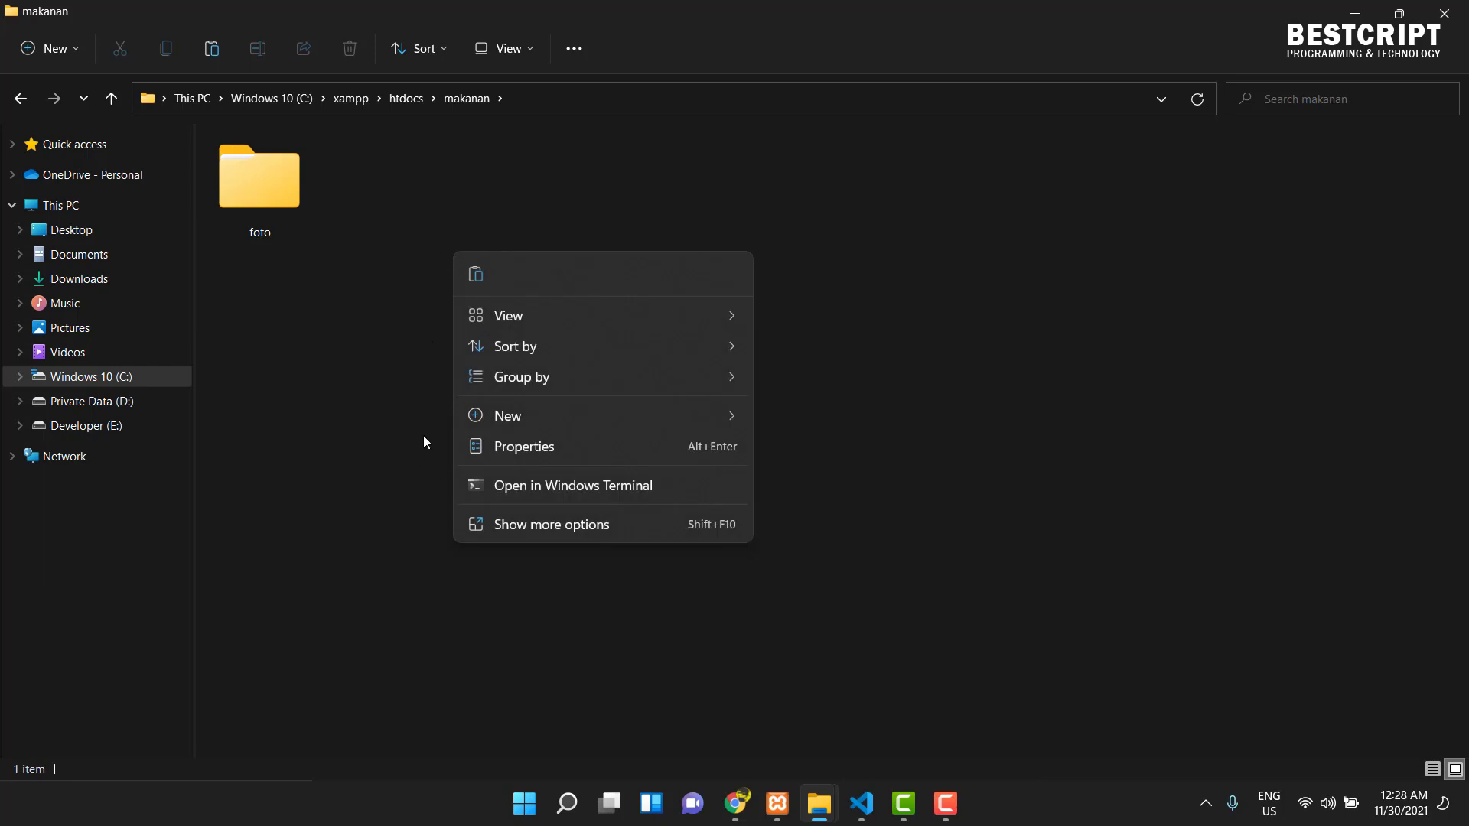
left_click(515, 526)
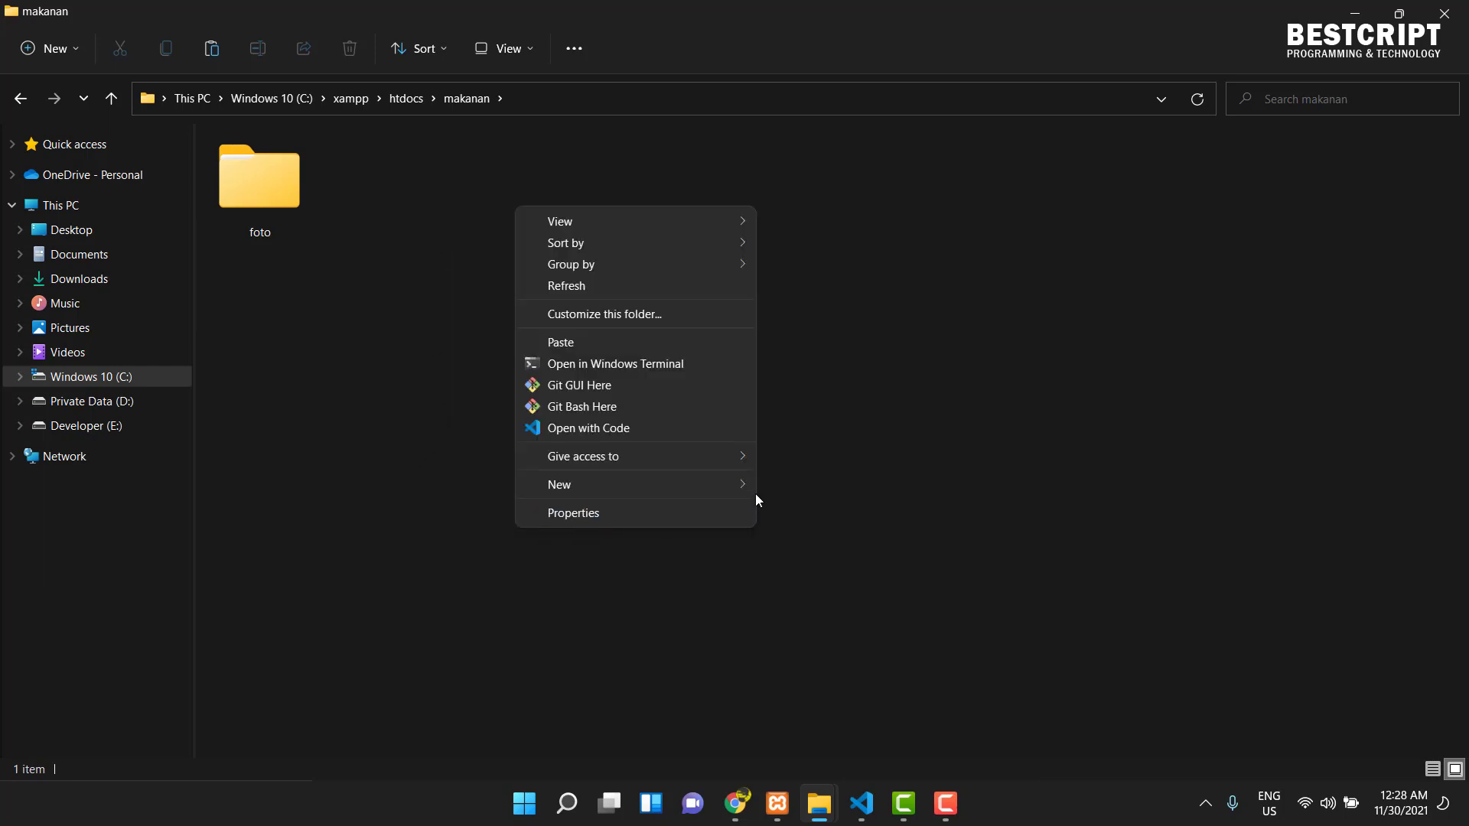
mouse_move(736, 484)
left_click(794, 488)
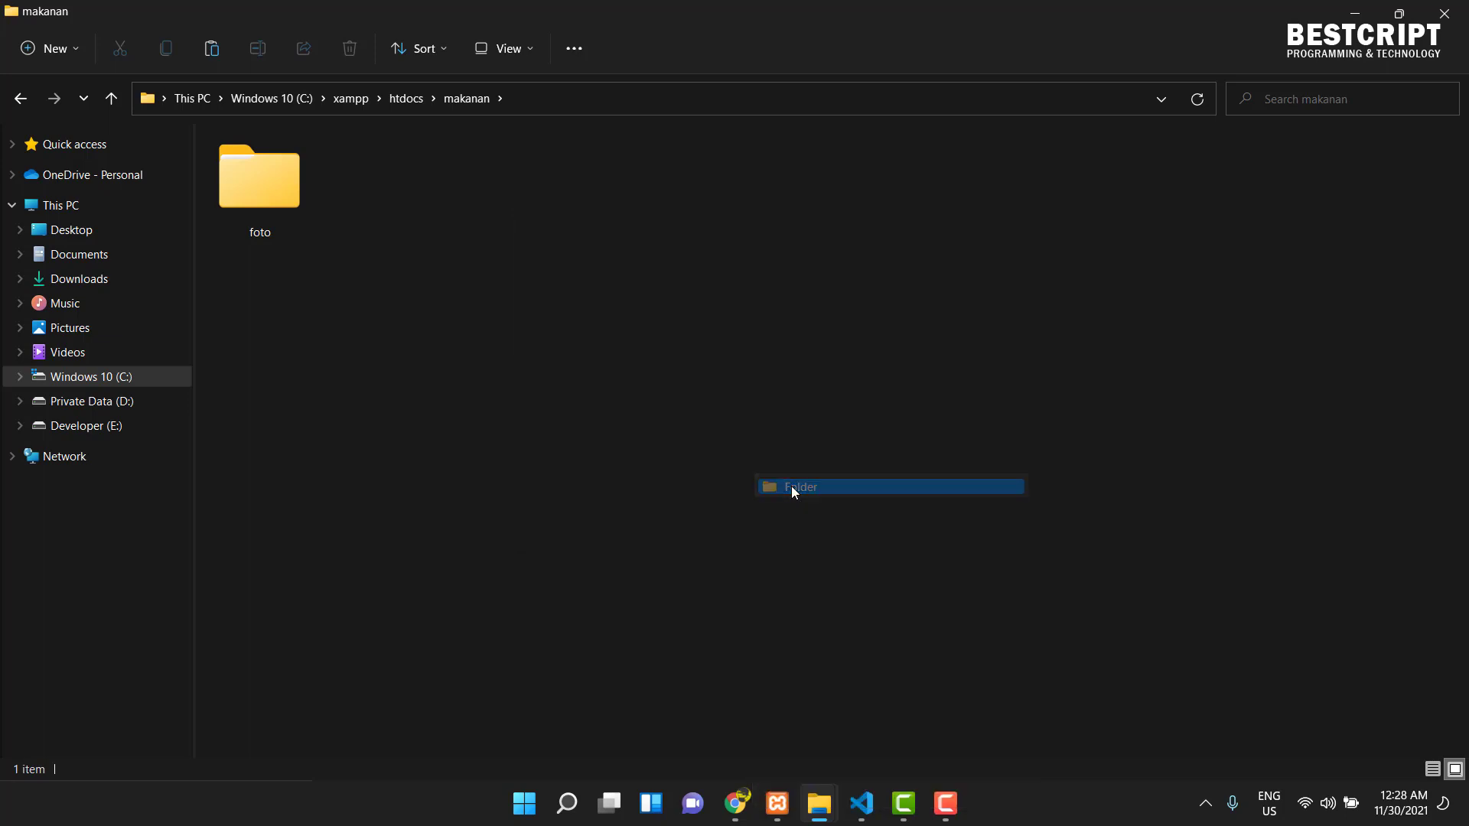
type("plu")
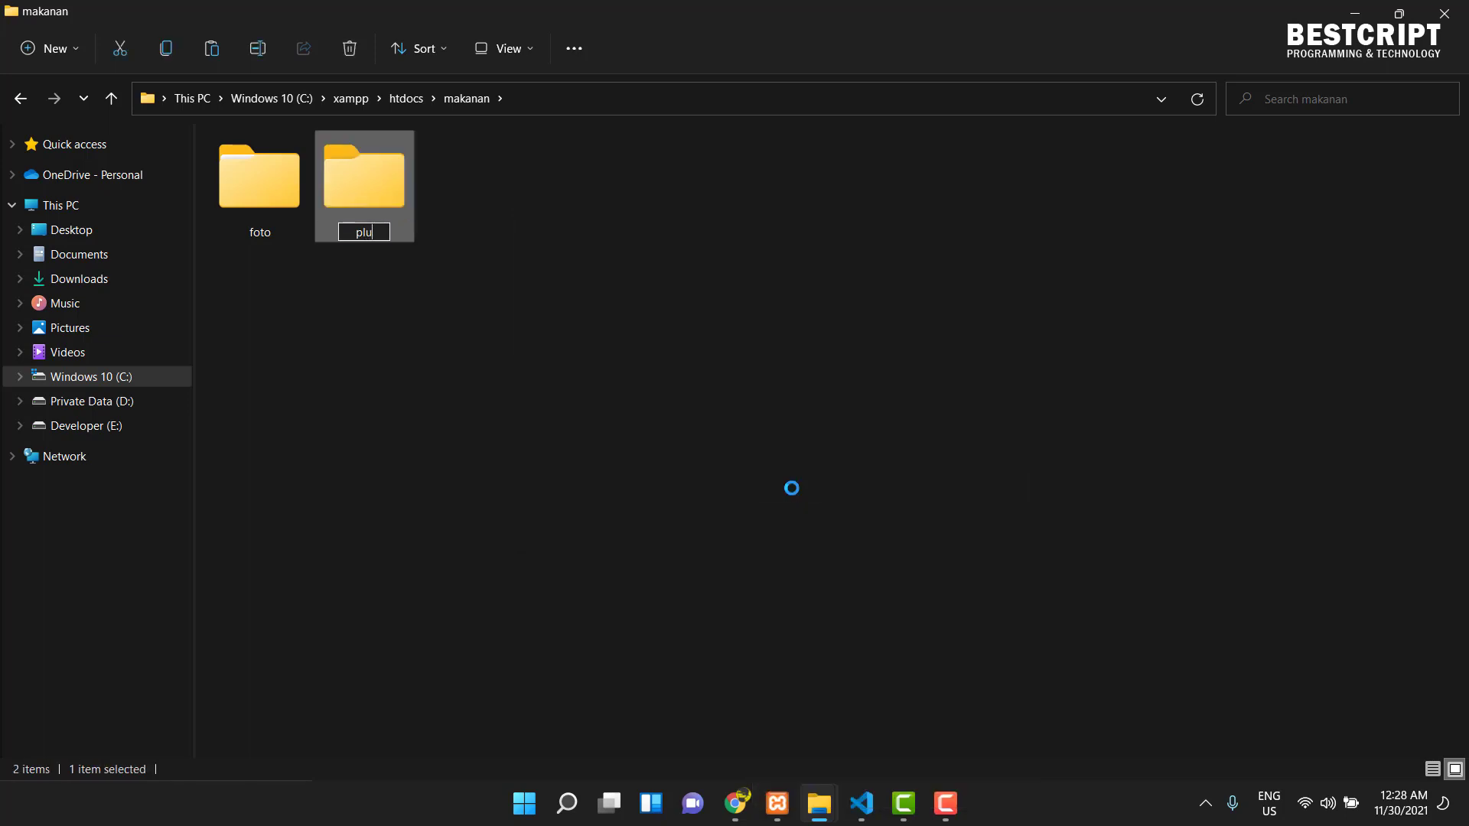
type("gin")
key("Return")
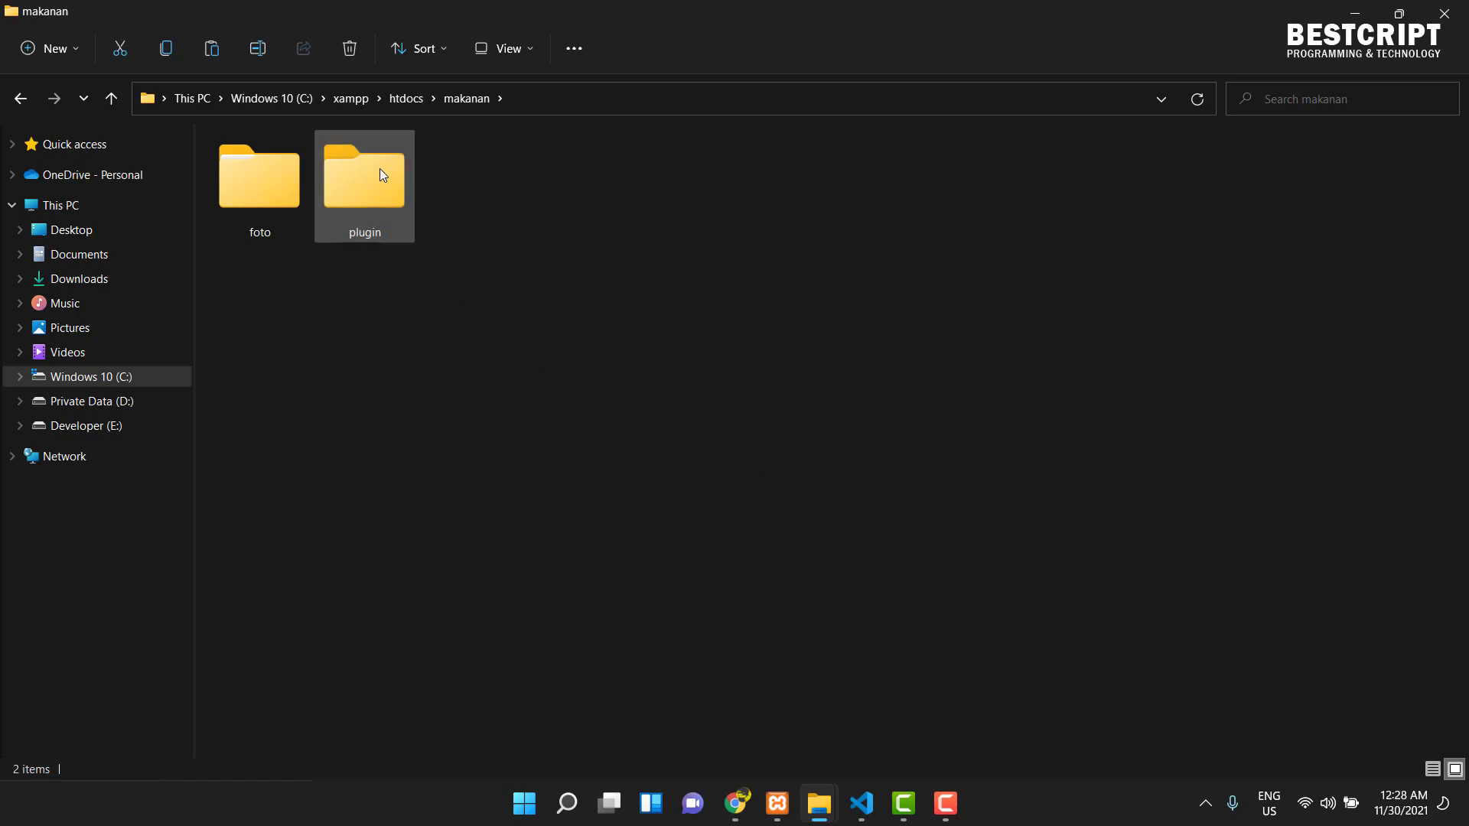
- Open the plugin folder and paste the copied DataTables_2.zip archive into it
double_click(380, 169)
right_click(365, 203)
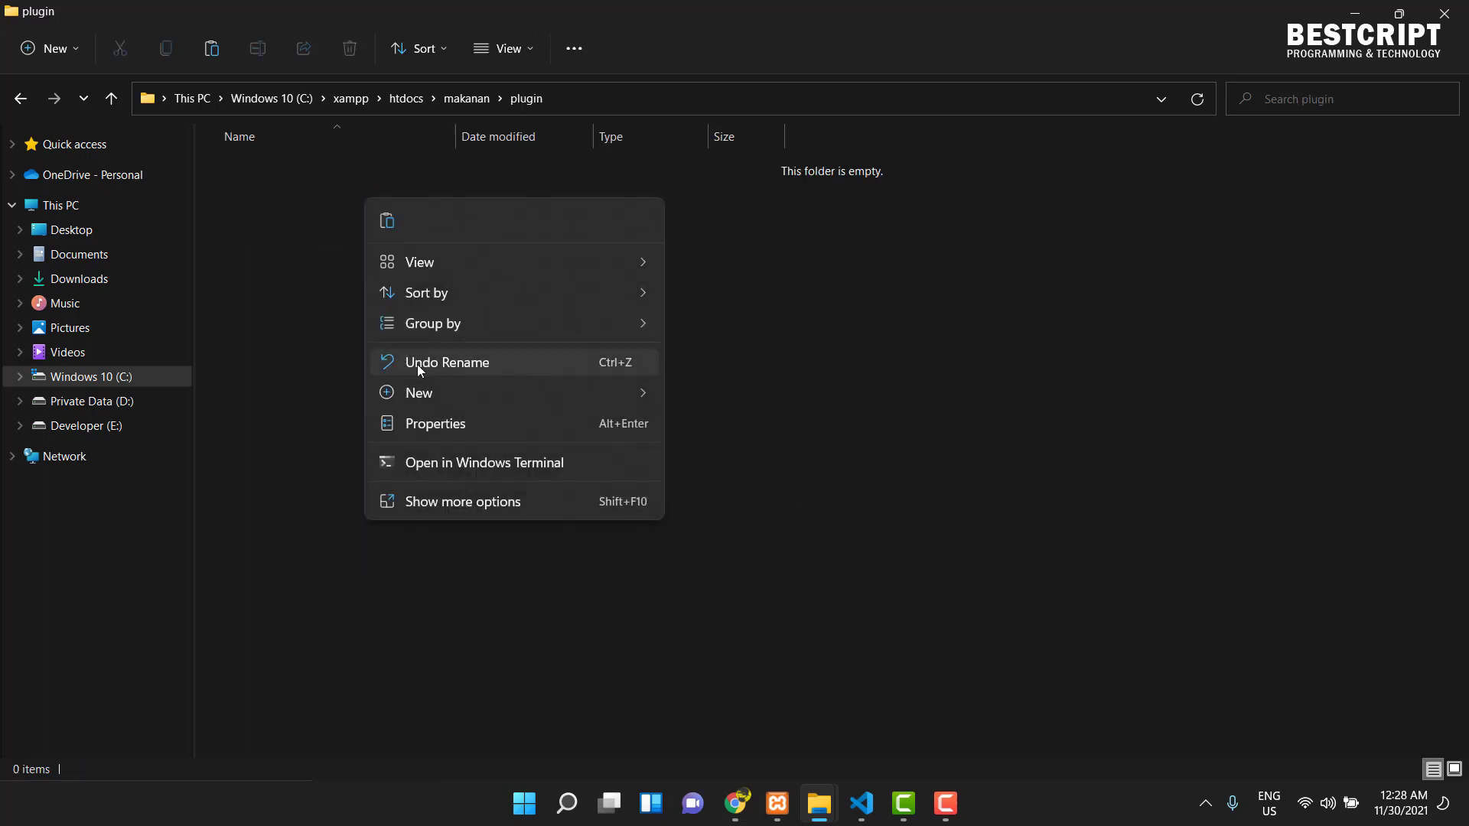
left_click(395, 229)
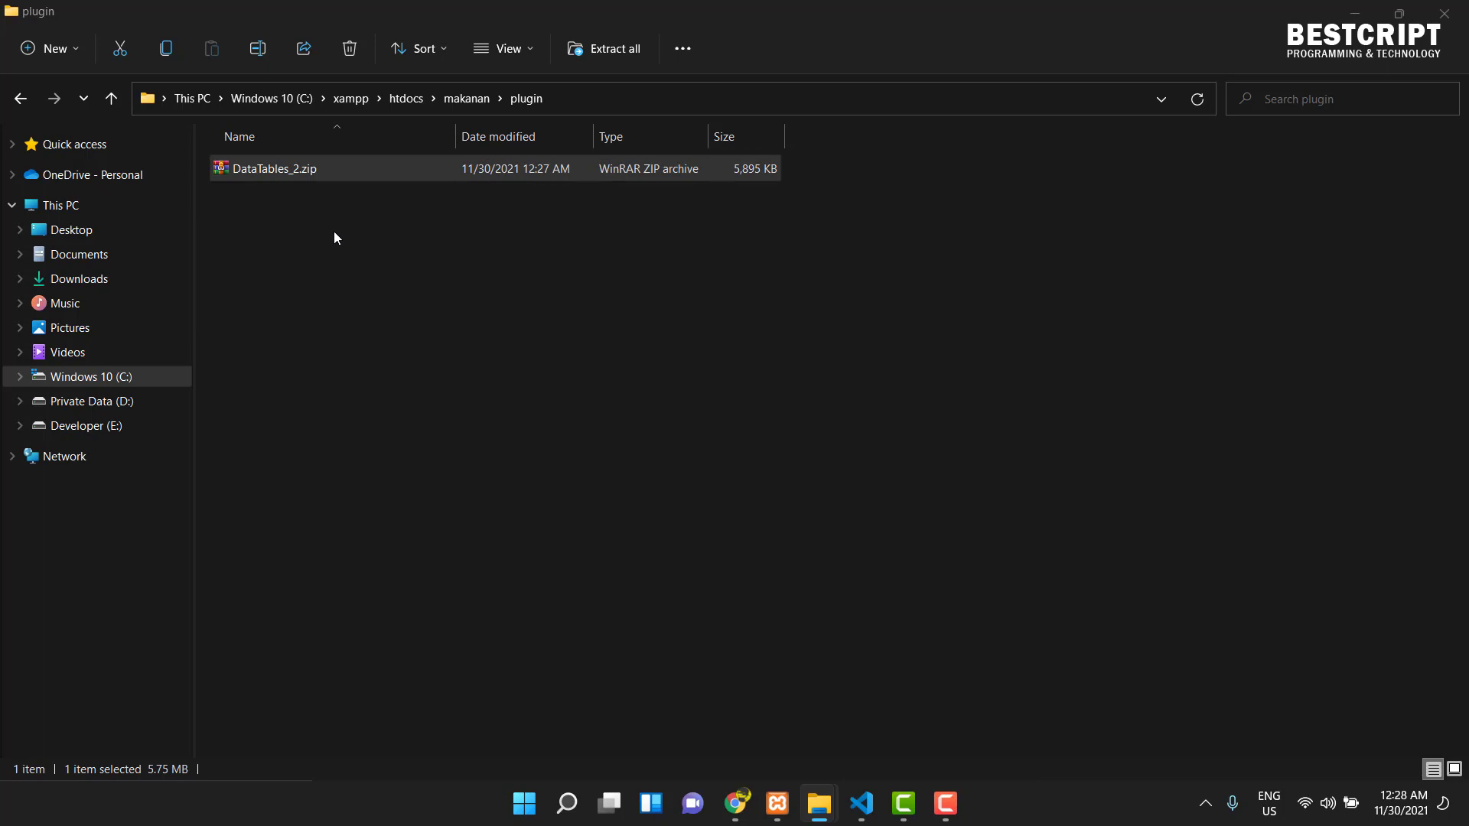
- Review the contents of DataTables_2.zip and extract the archive into its own DataTables_2 folder within plugin
key("Return")
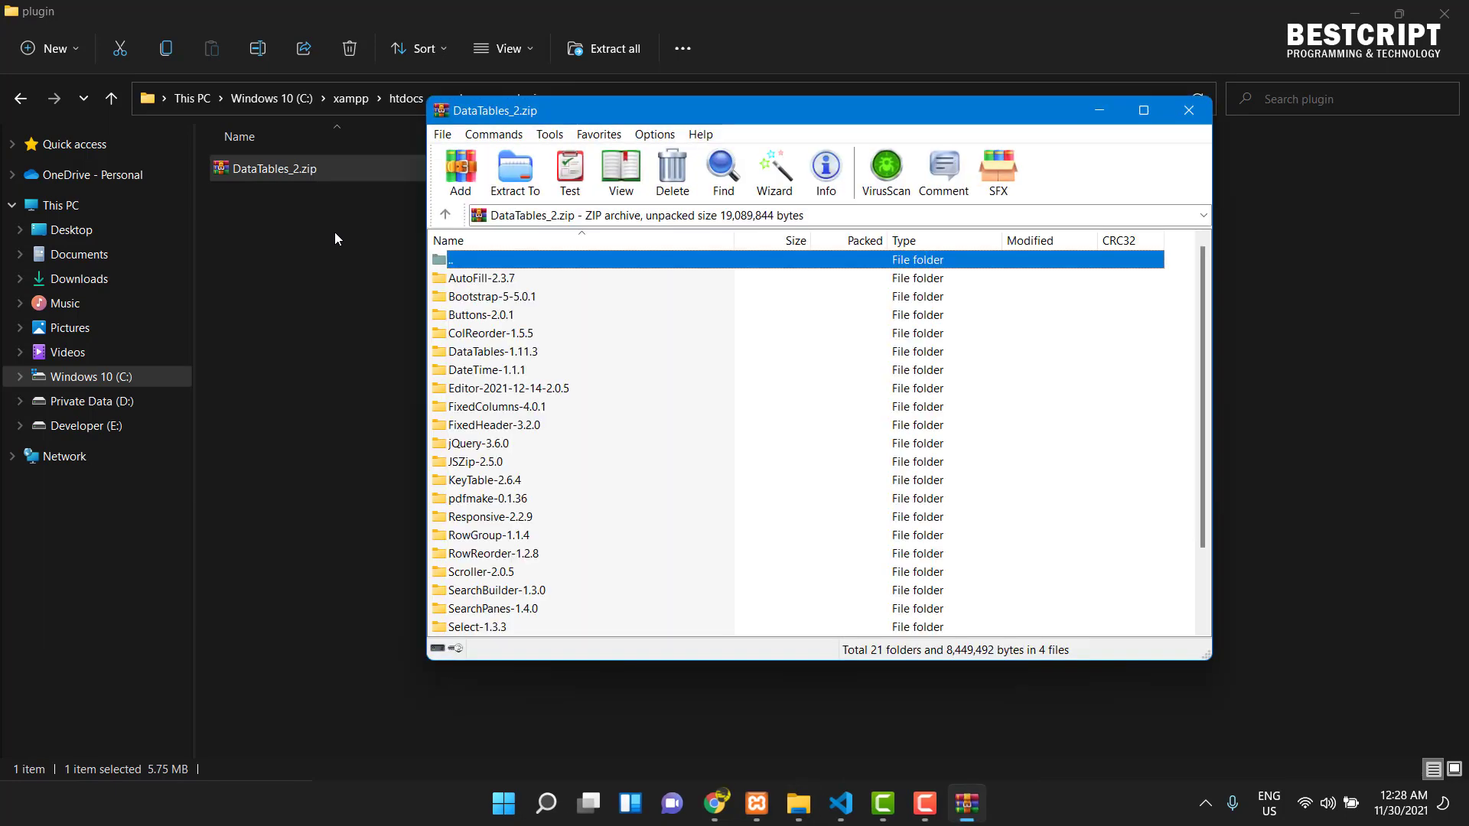
scroll(494, 346, "down", 2)
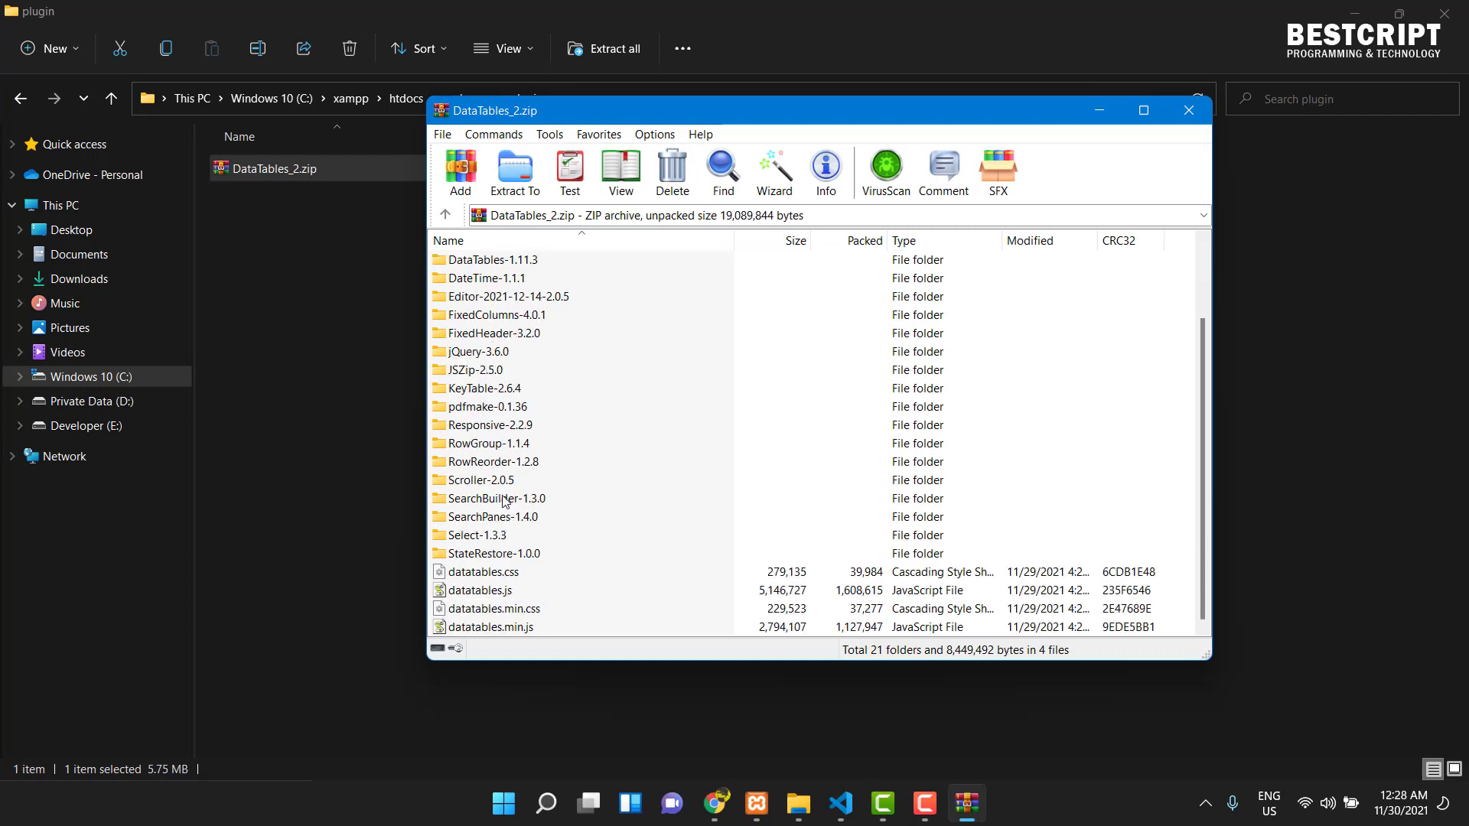
scroll(472, 323, "up", 2)
scroll(472, 323, "down", 2)
left_click(1190, 117)
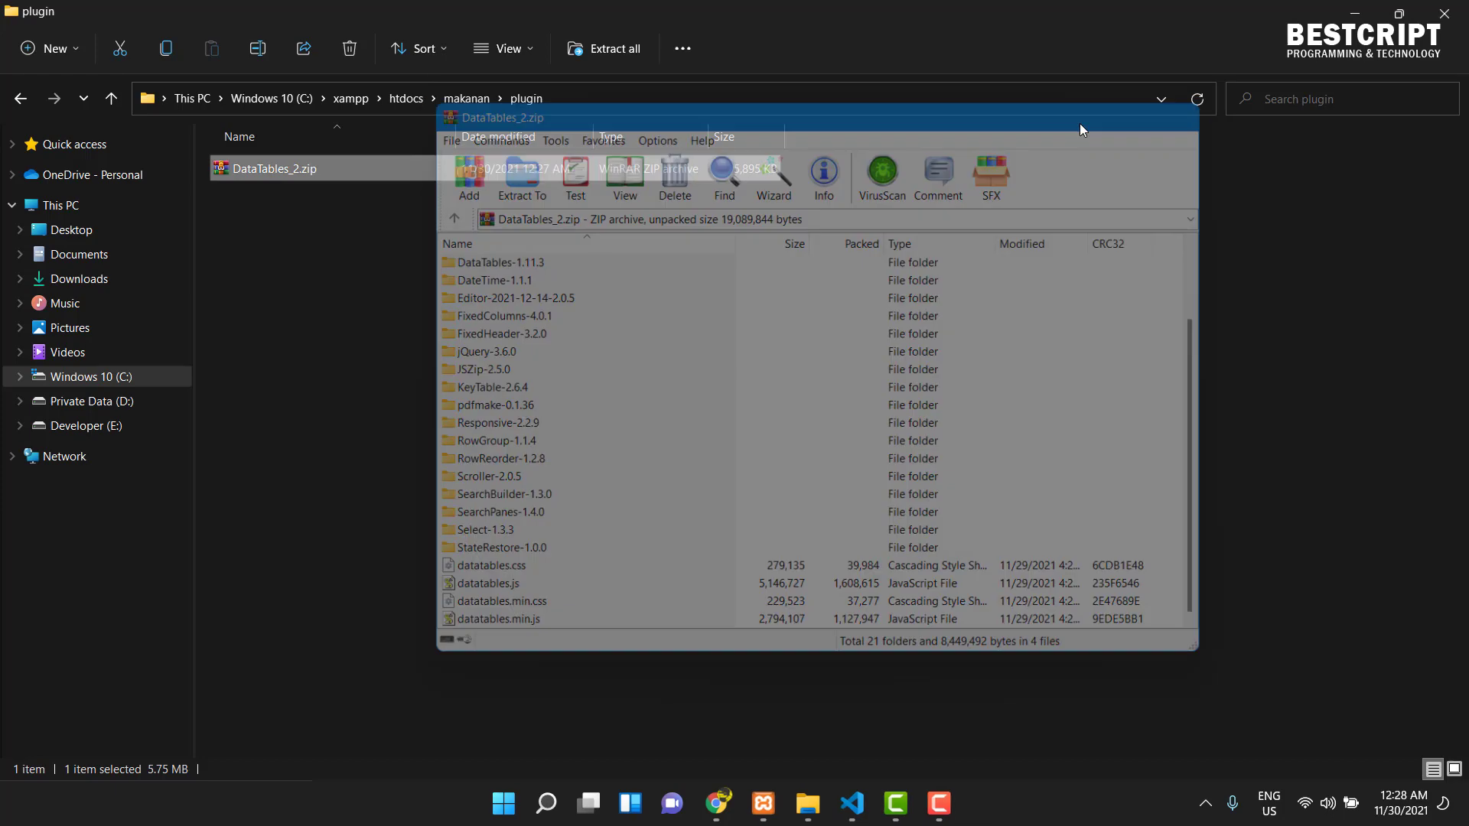
right_click(257, 172)
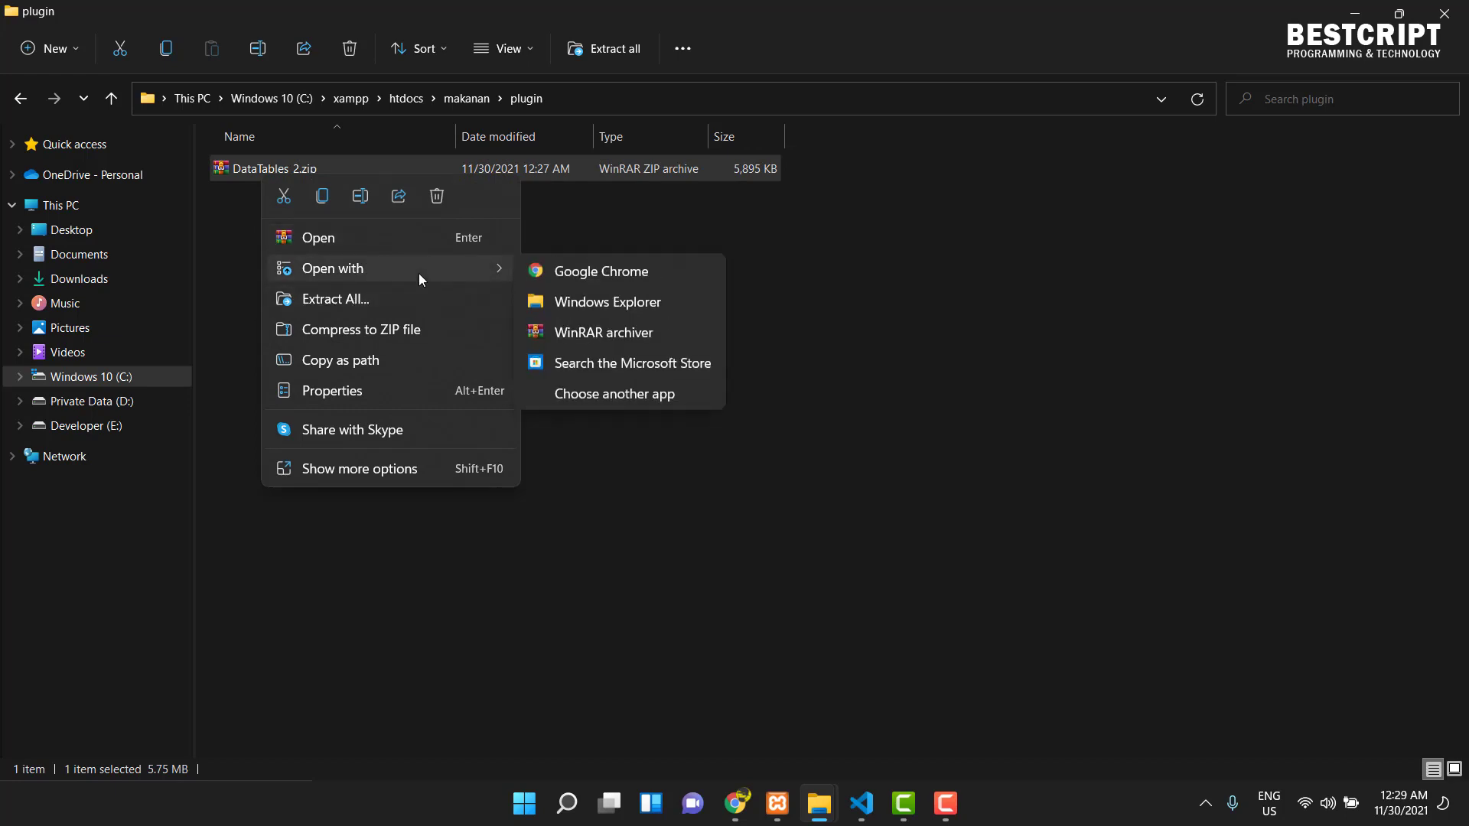
left_click(369, 470)
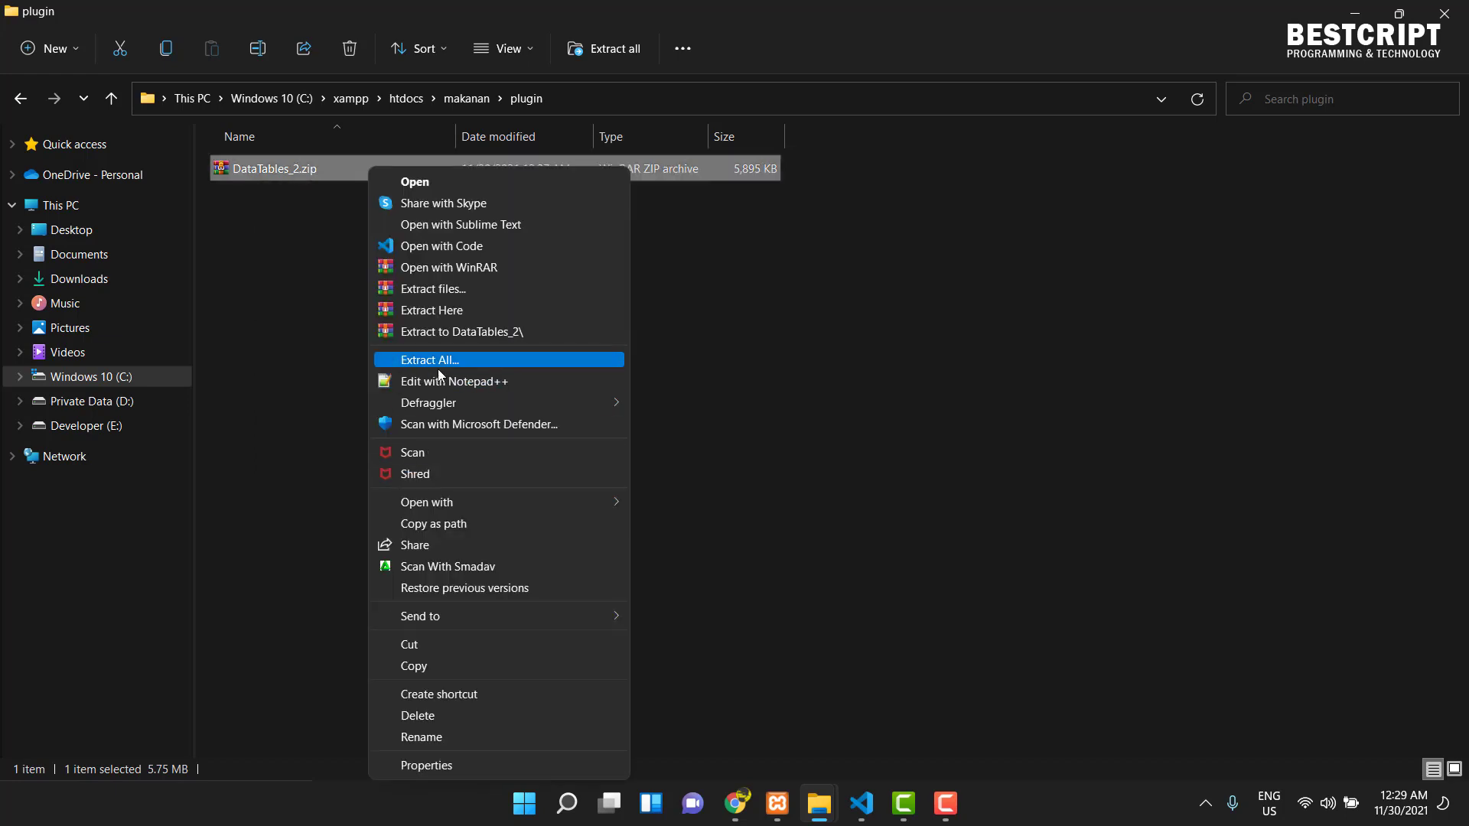
left_click(468, 337)
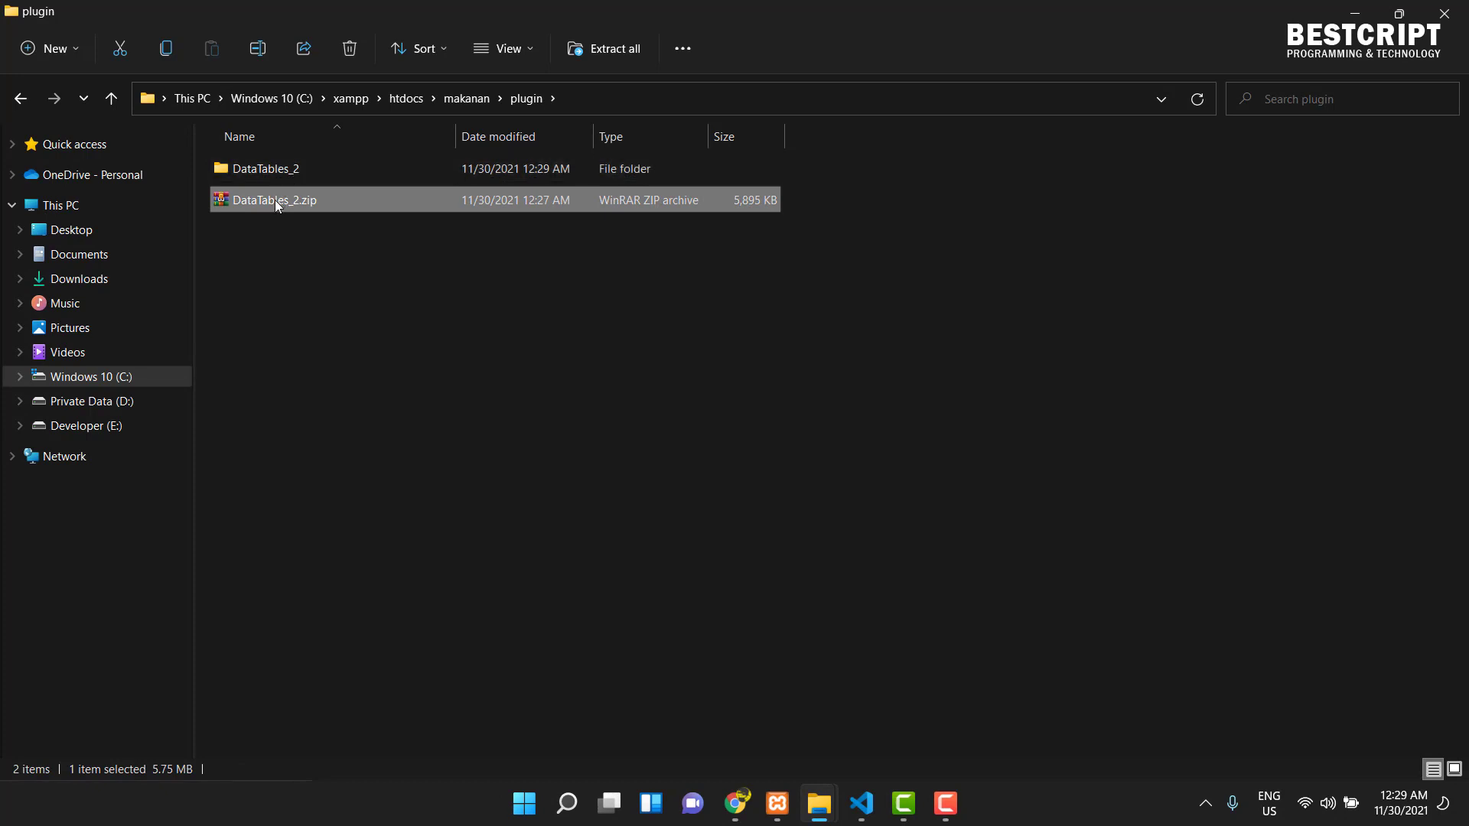
- Delete the DataTables_2.zip archive from the plugin folder and rename the extracted folder to DataTables
right_click(274, 199)
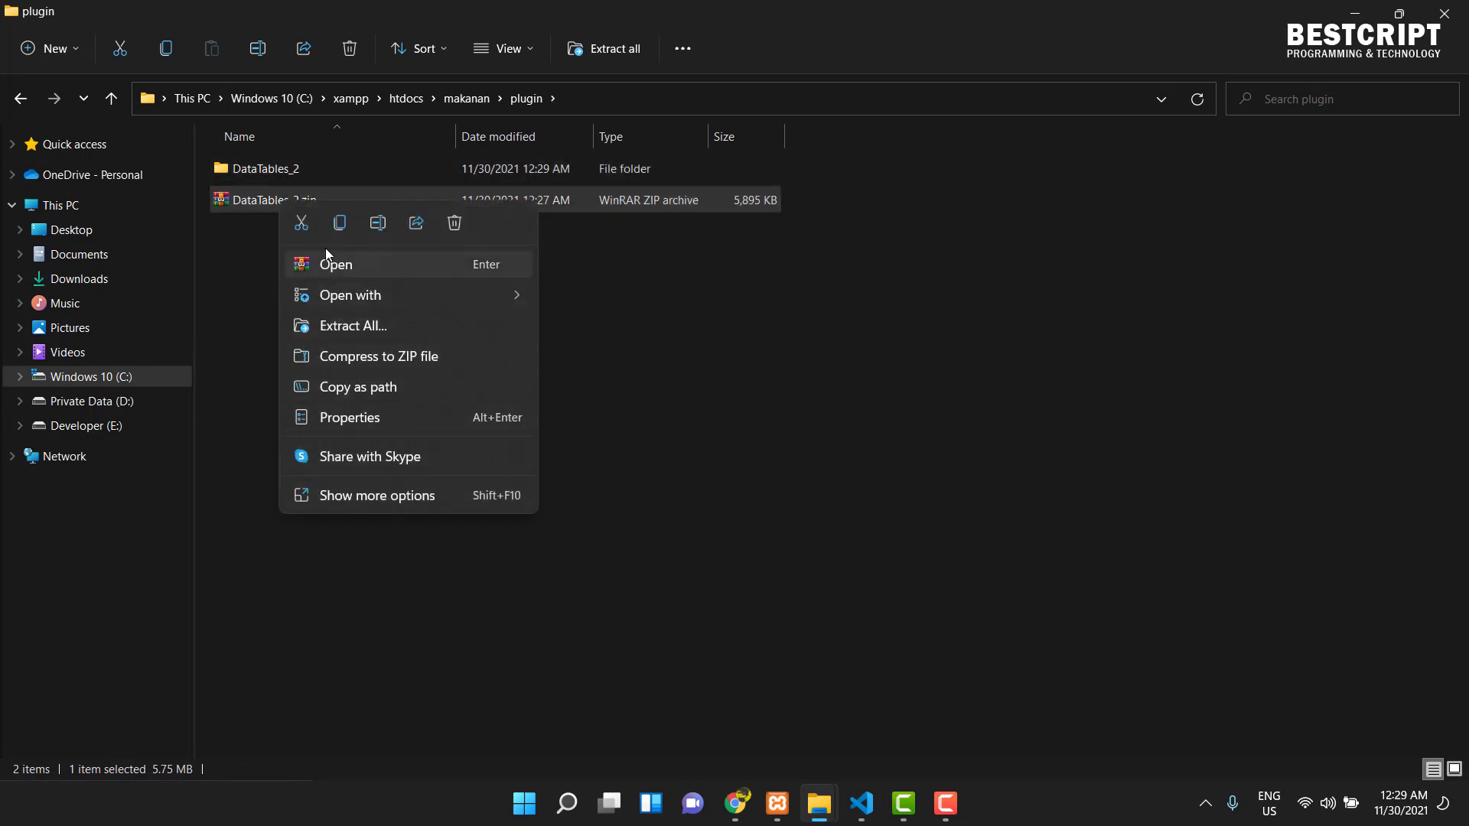
left_click(454, 228)
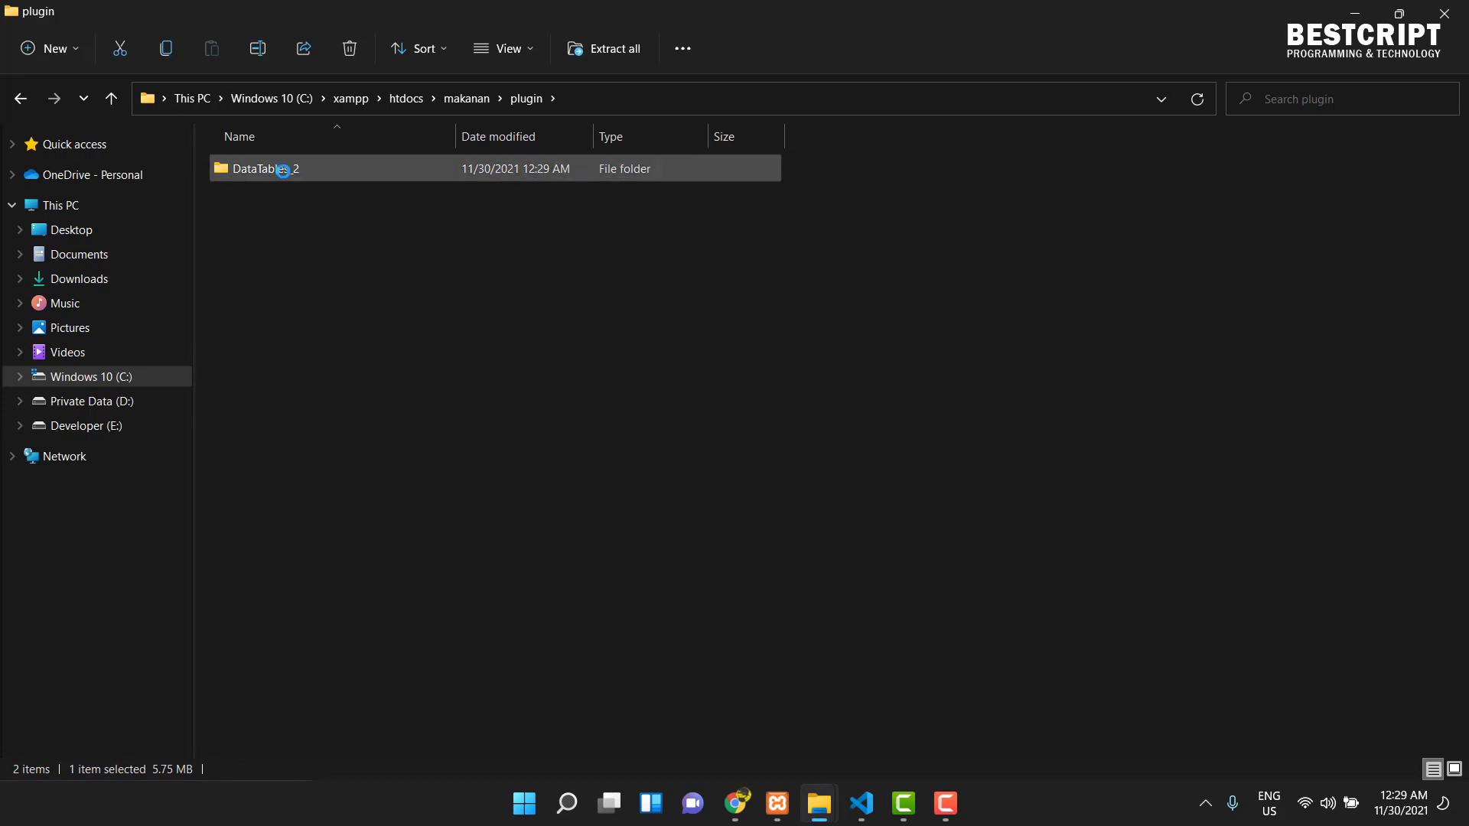
key("Menu")
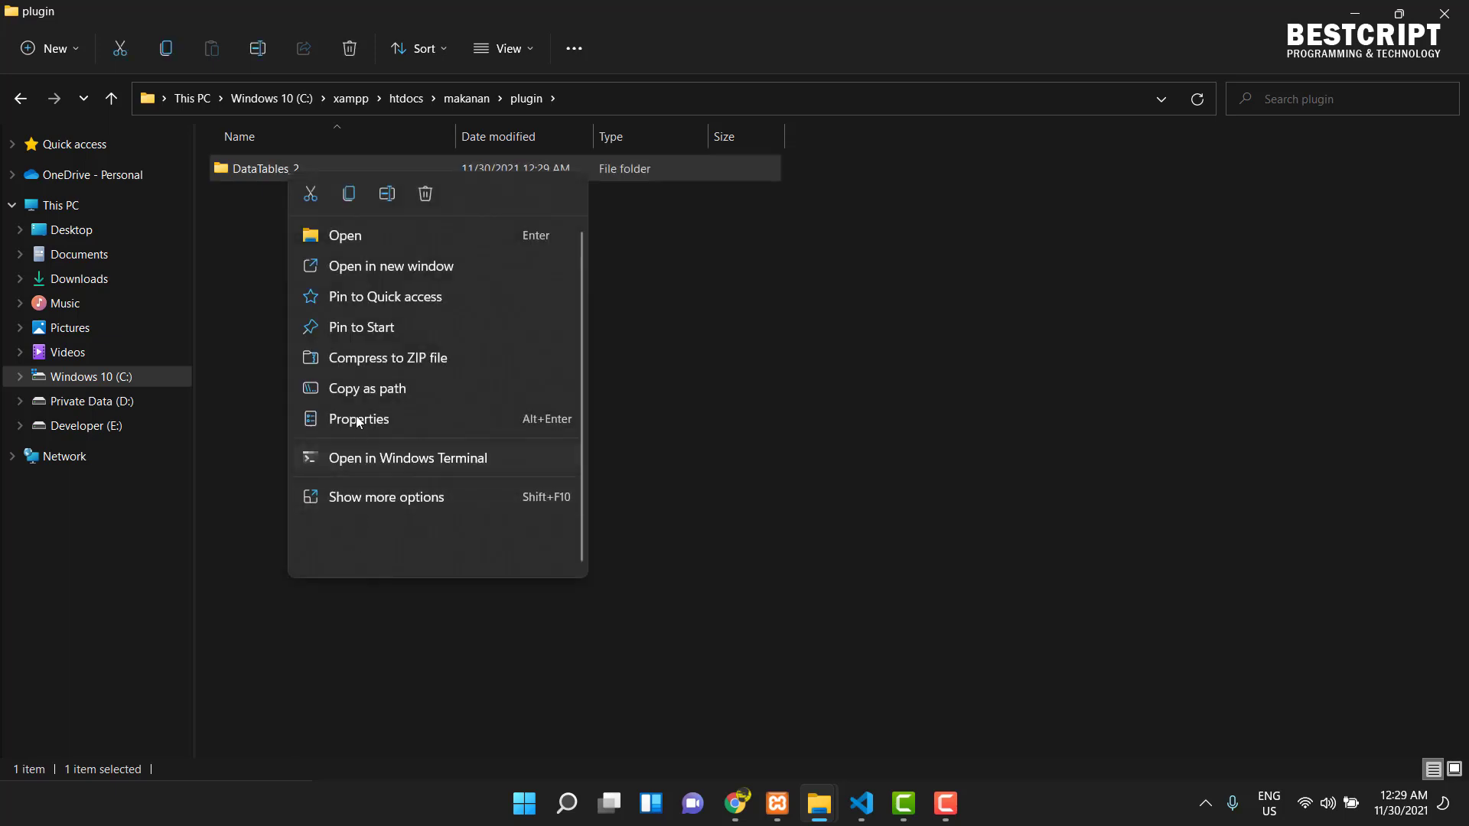
left_click(386, 194)
left_click(314, 171)
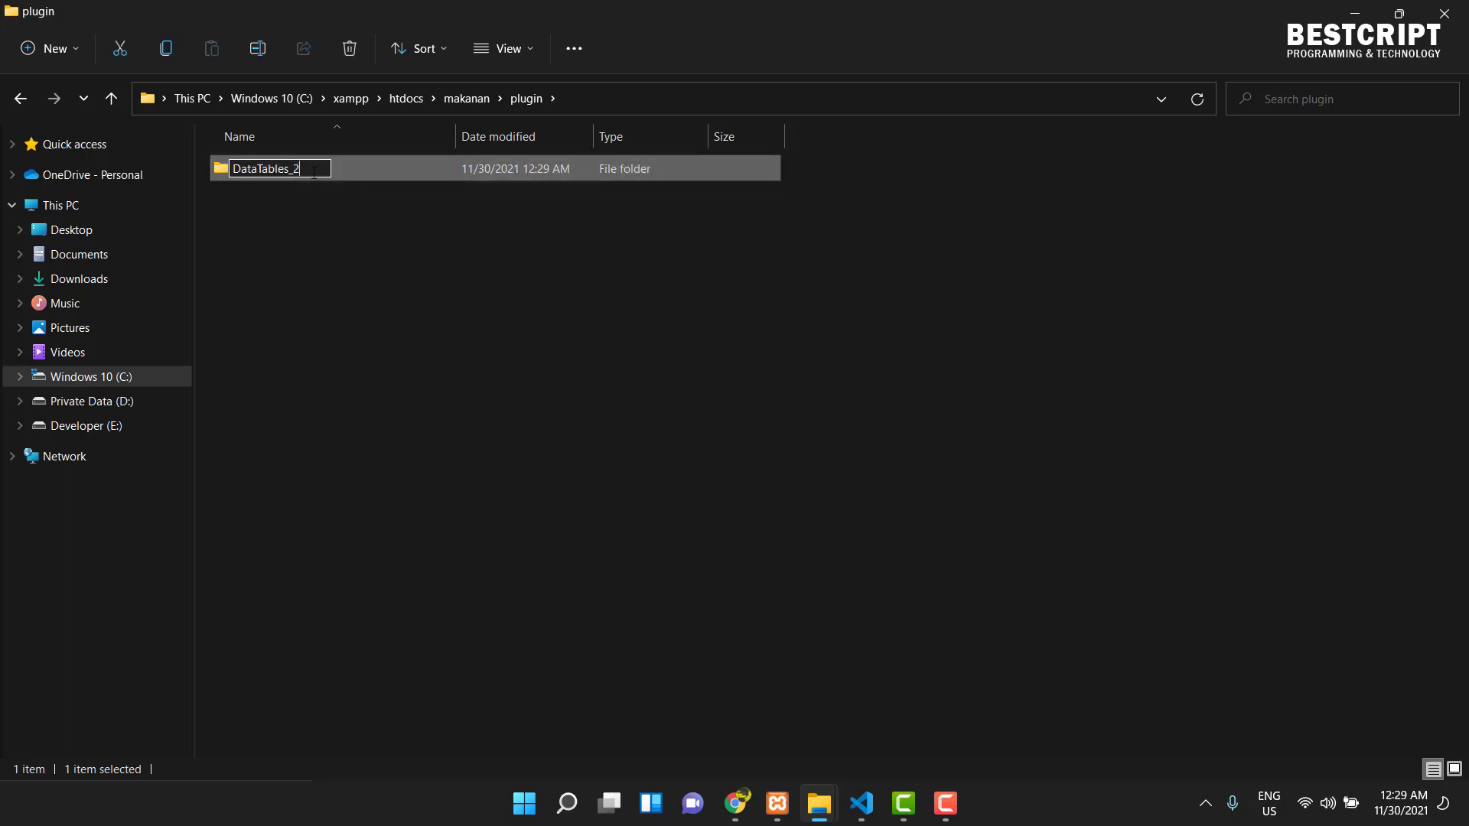
key("BackSpace")
key("BackSpace")
key("Return")
left_click(361, 300)
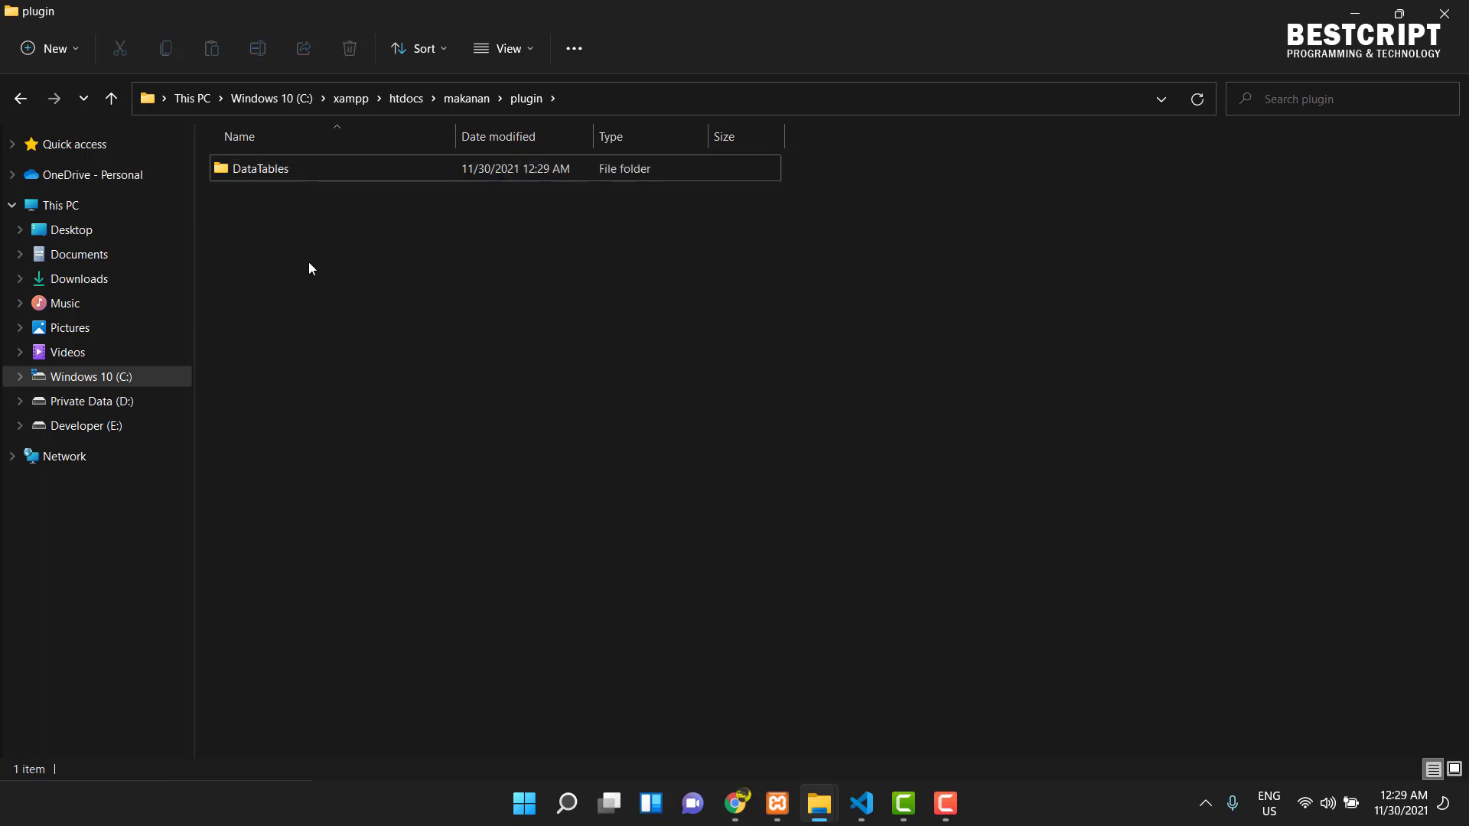
- Switch to Chrome and examine the Bootstrap v5.0 Introduction page, from the quick start JS includes to the starter template
left_click(746, 807)
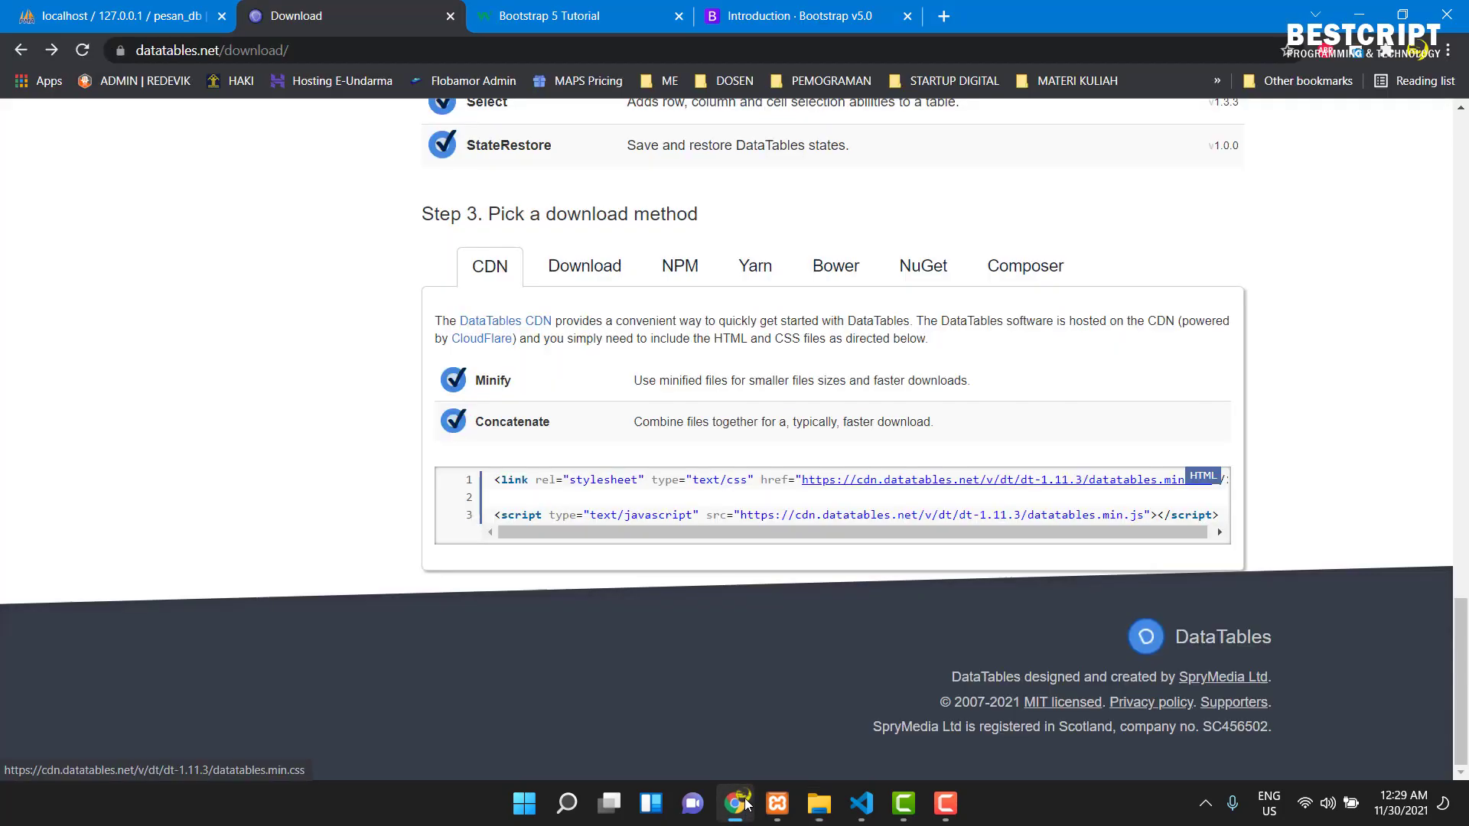
left_click(790, 20)
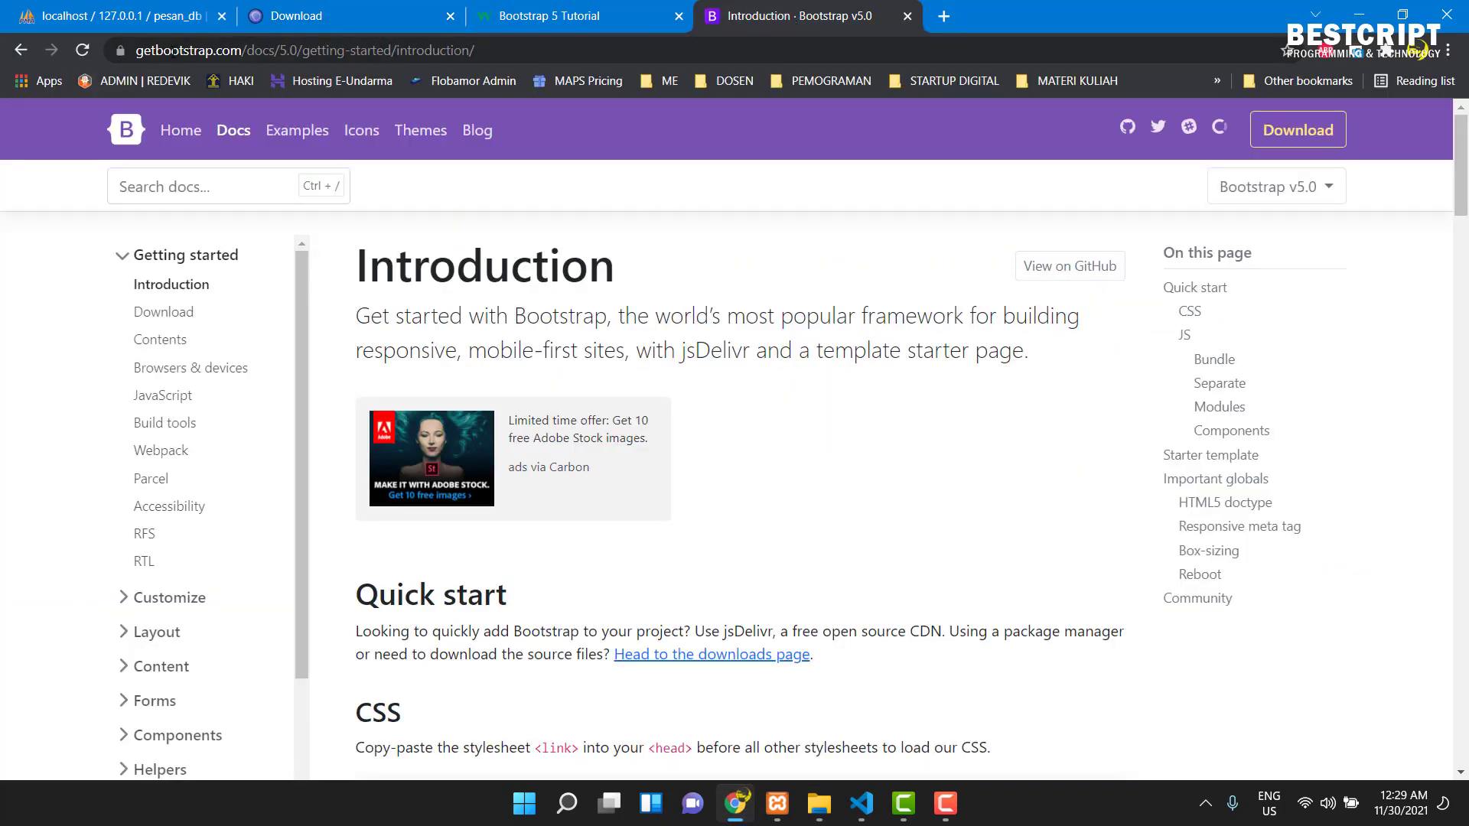
left_click(175, 50)
left_click(214, 47)
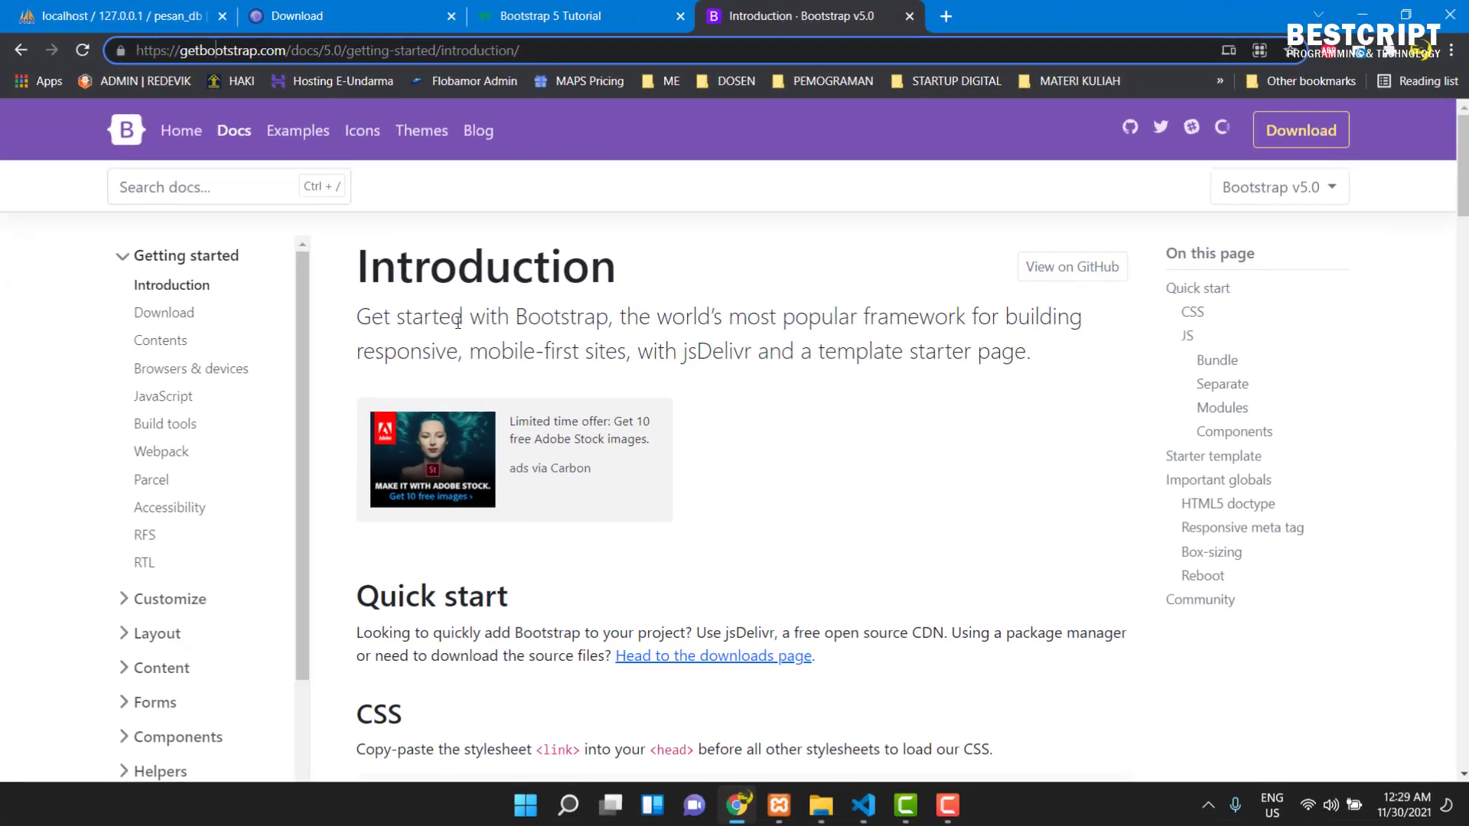
scroll(456, 322, "down", 3)
scroll(457, 322, "down", 6)
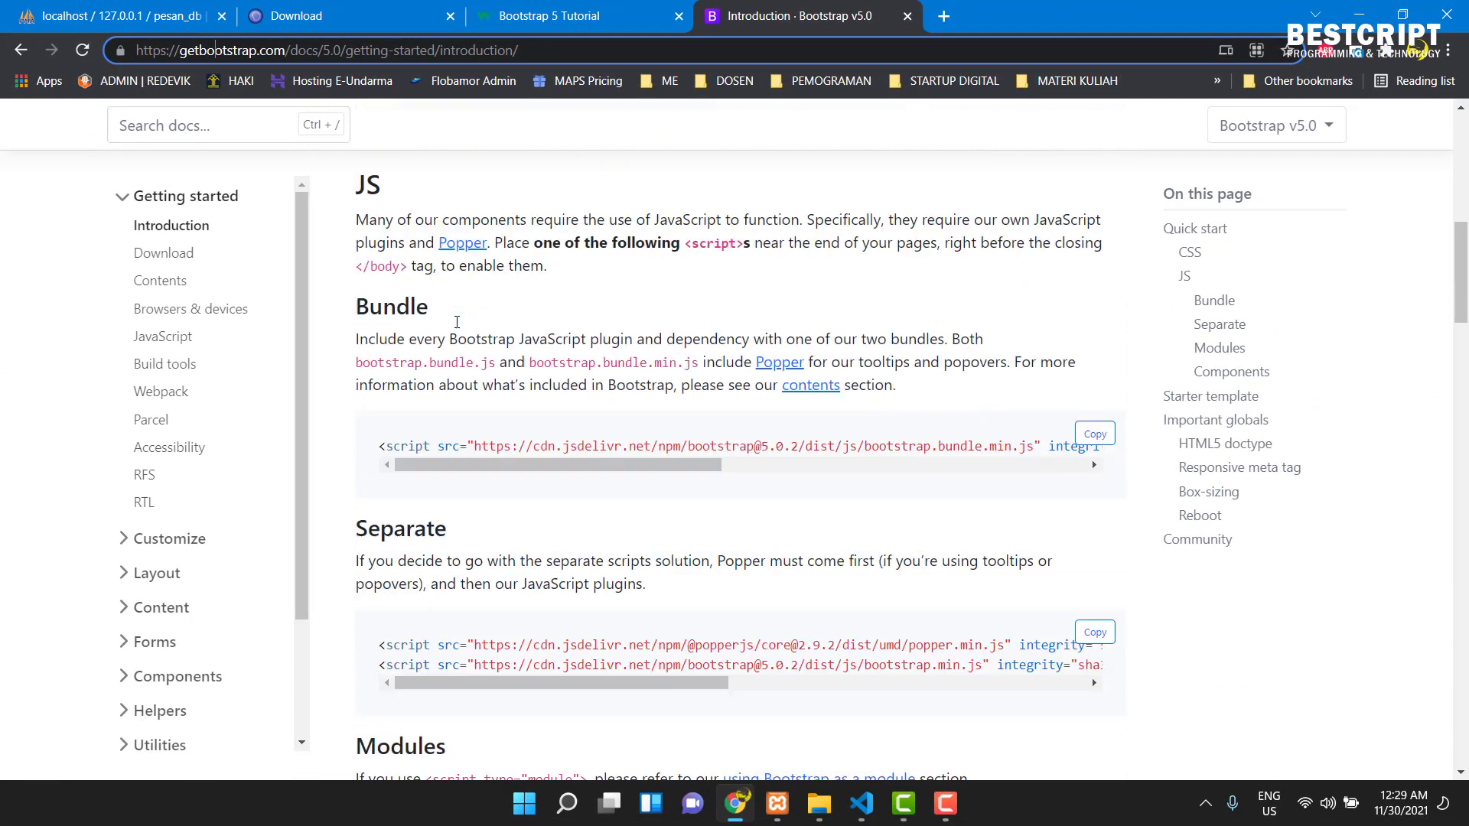
scroll(457, 322, "down", 9)
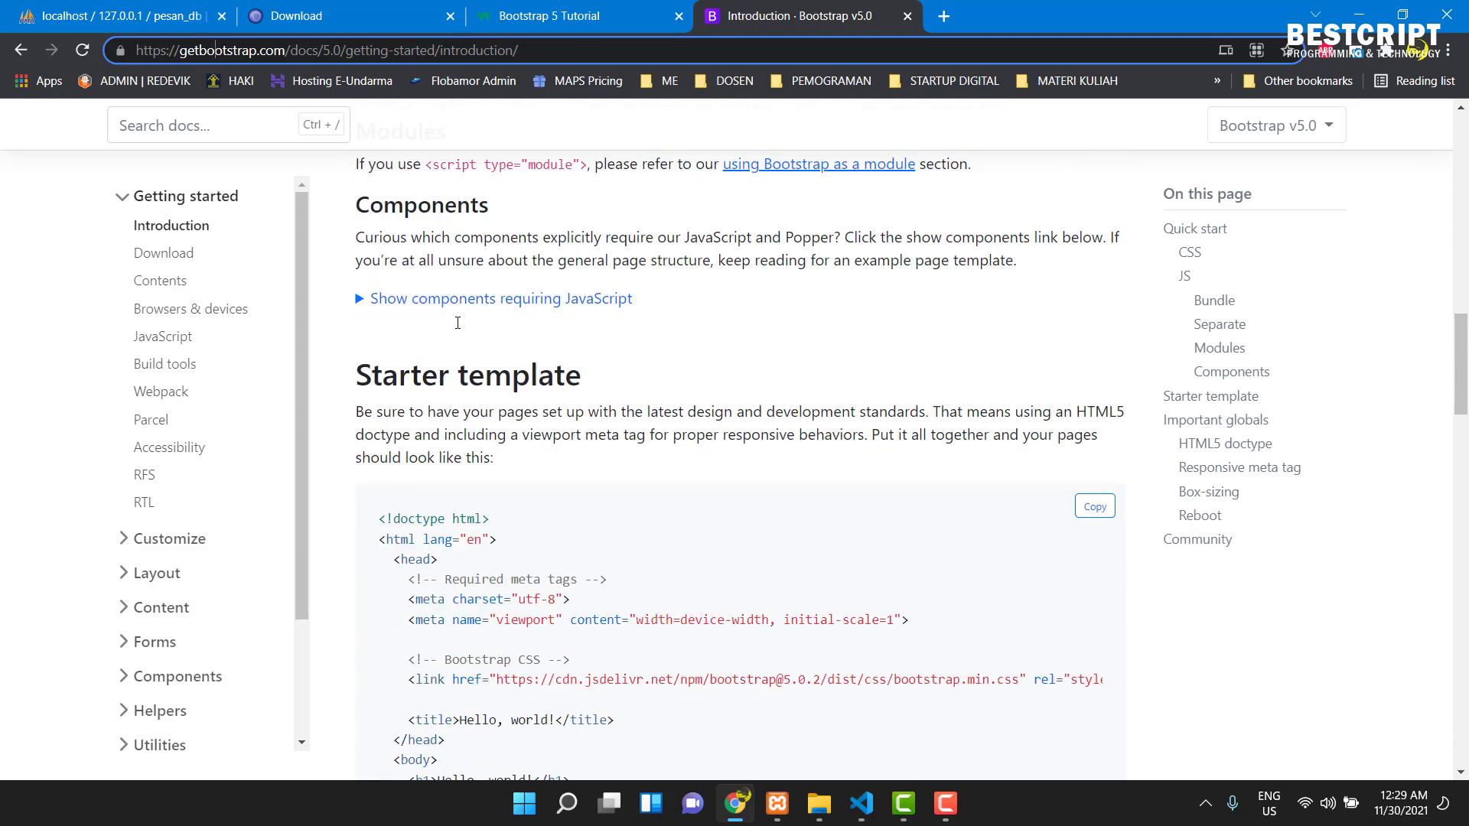
scroll(456, 322, "down", 10)
scroll(457, 322, "up", 10)
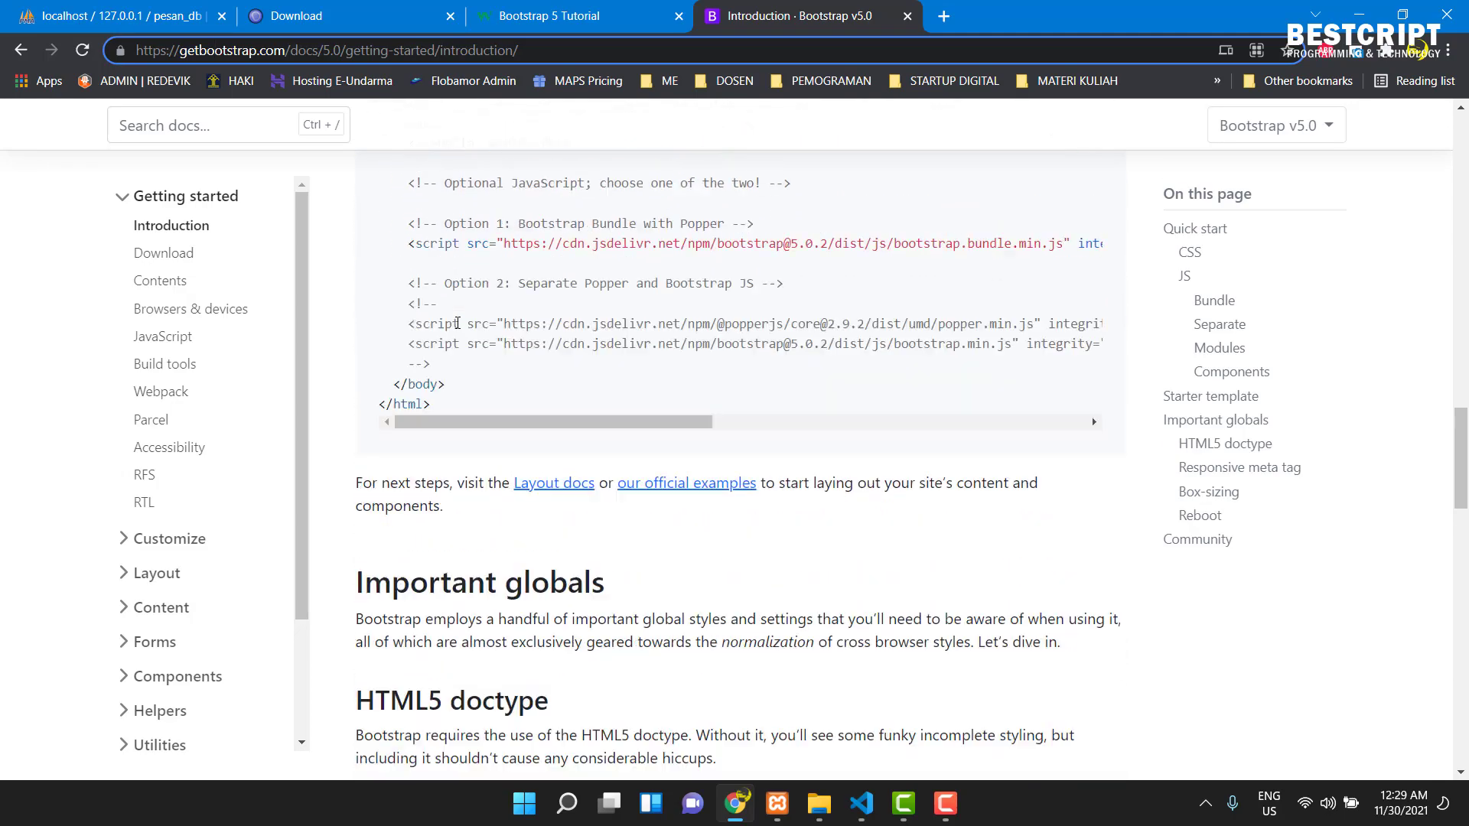
scroll(457, 322, "up", 15)
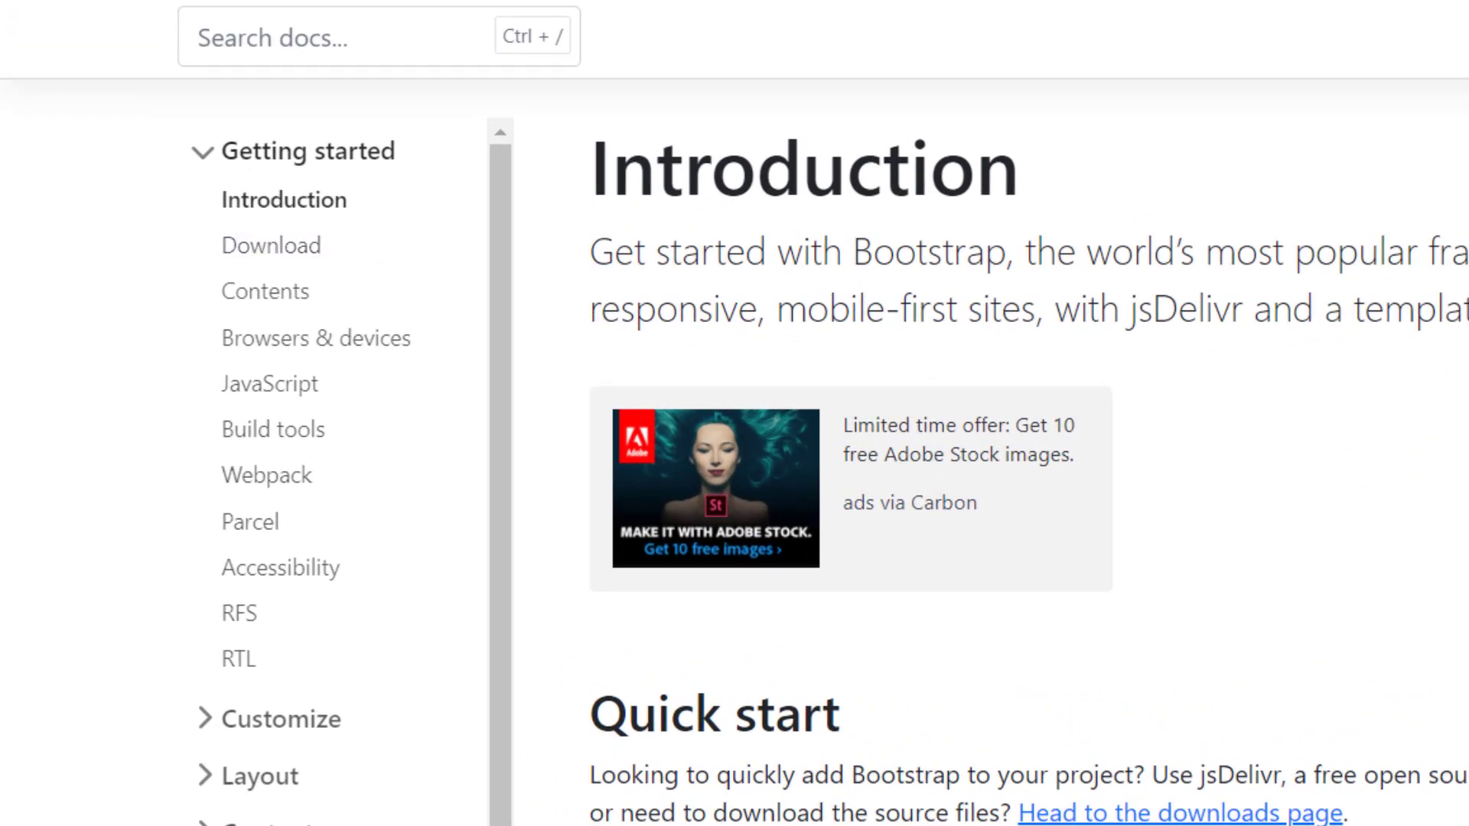
- Open the Bootstrap v5.0 Download page and download the Compiled CSS and JS package, bootstrap-5.0.2-dist.zip, to the Compressed downloads folder
left_click(264, 246)
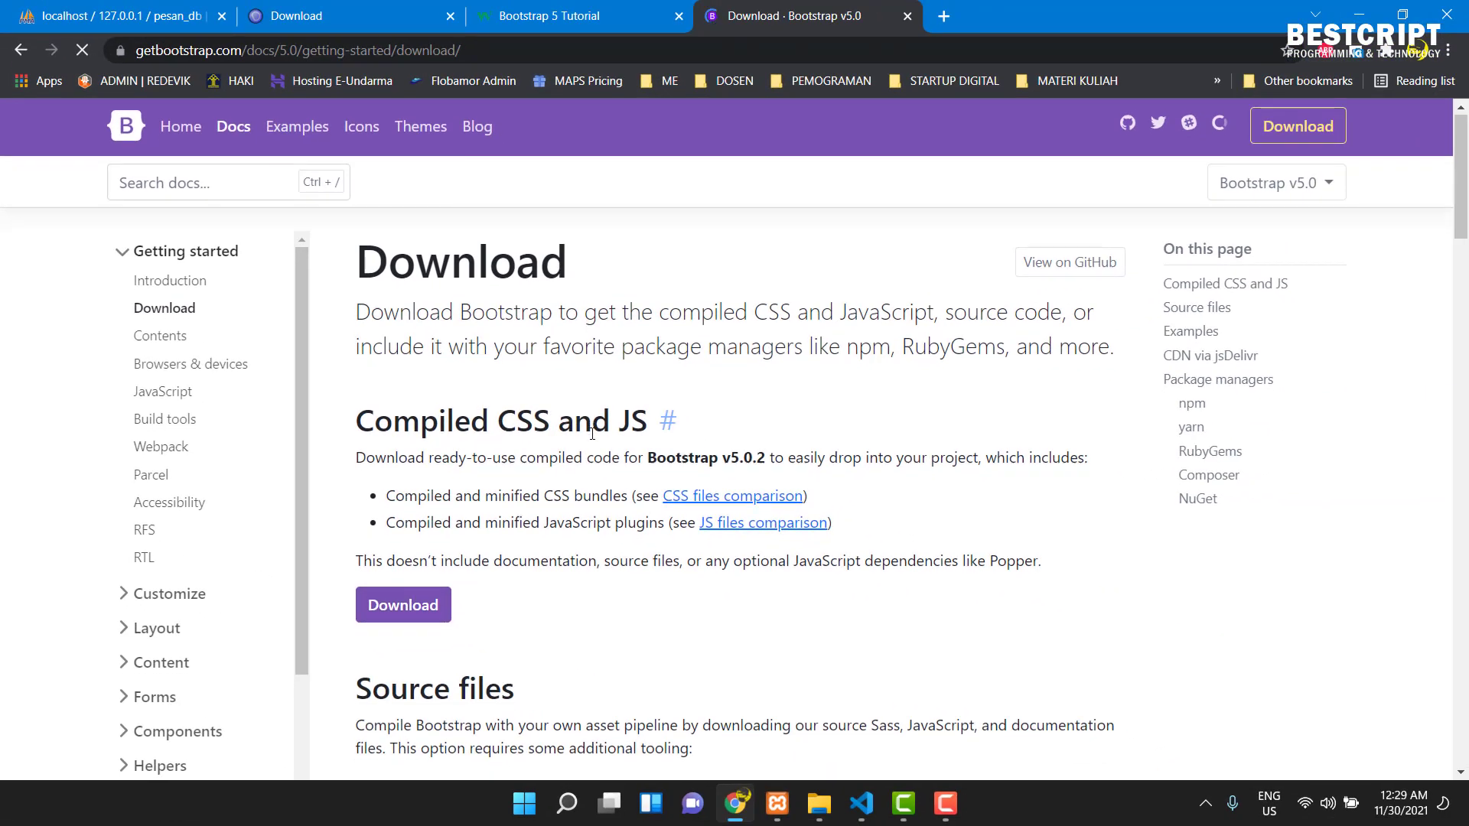
scroll(585, 434, "down", 3)
scroll(591, 439, "up", 4)
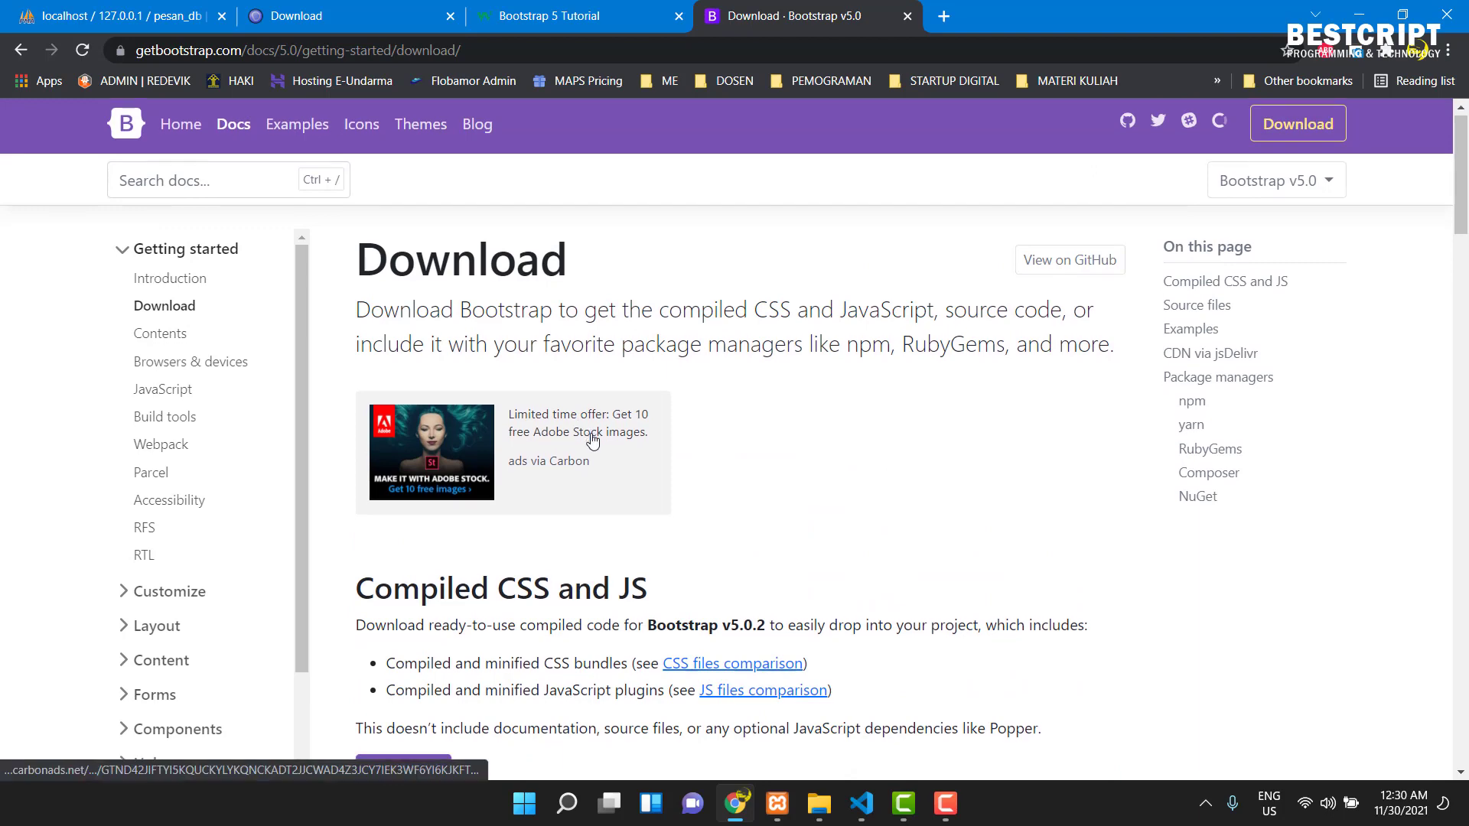
scroll(591, 439, "down", 6)
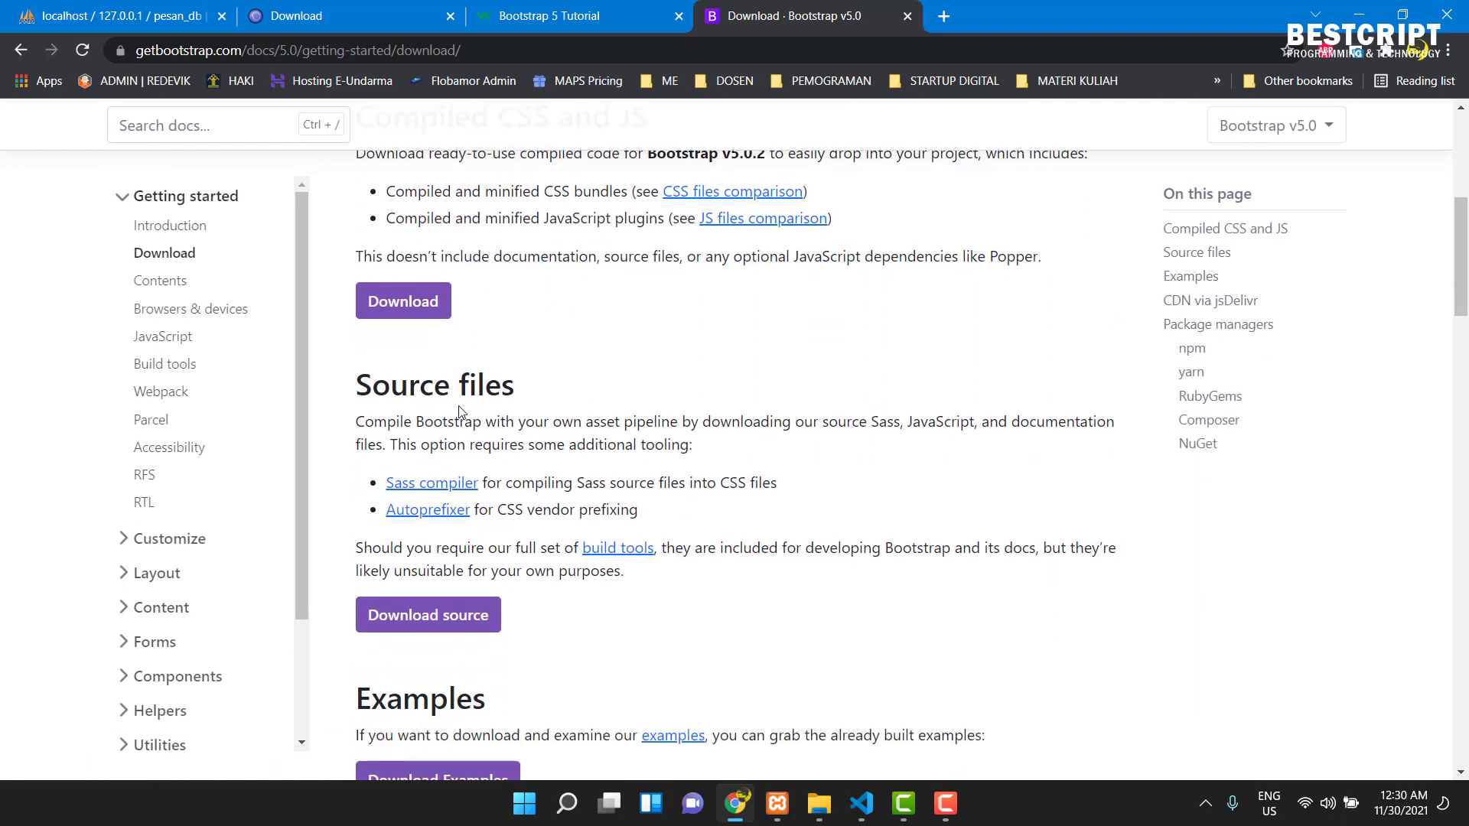
scroll(466, 509, "up", 1)
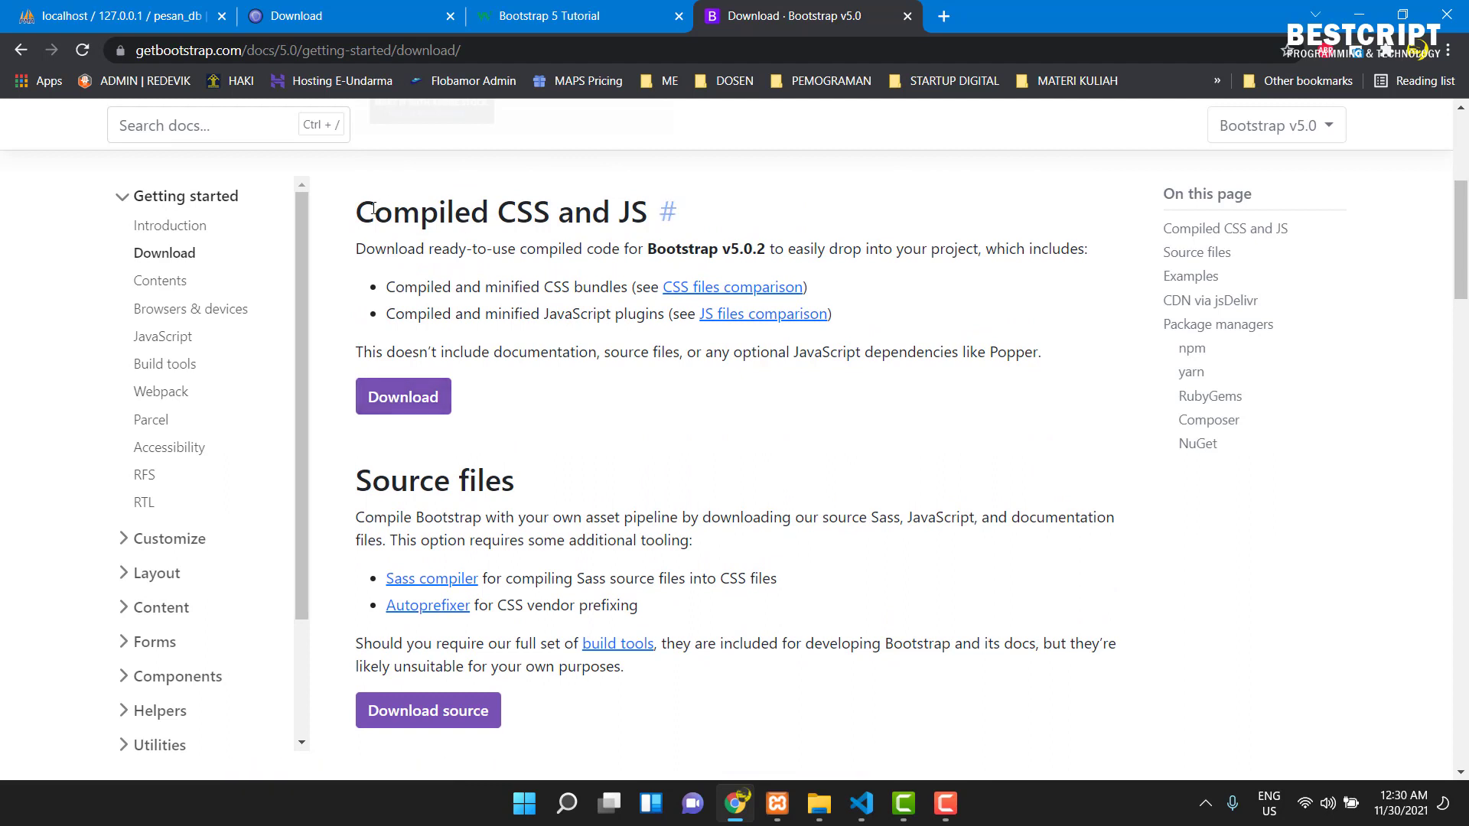
left_click_drag(374, 212, 621, 209)
left_click(400, 398)
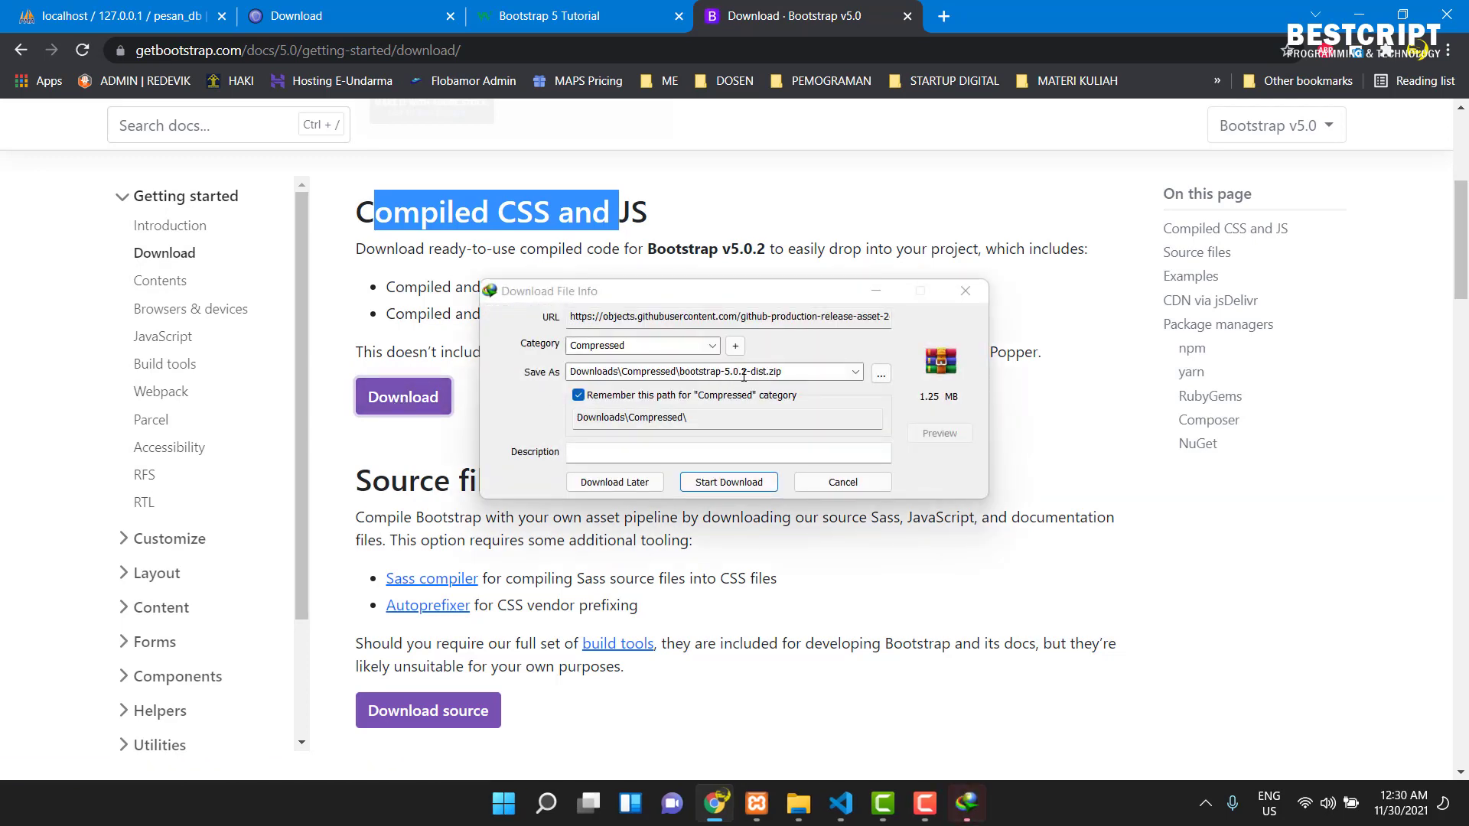
left_click(753, 482)
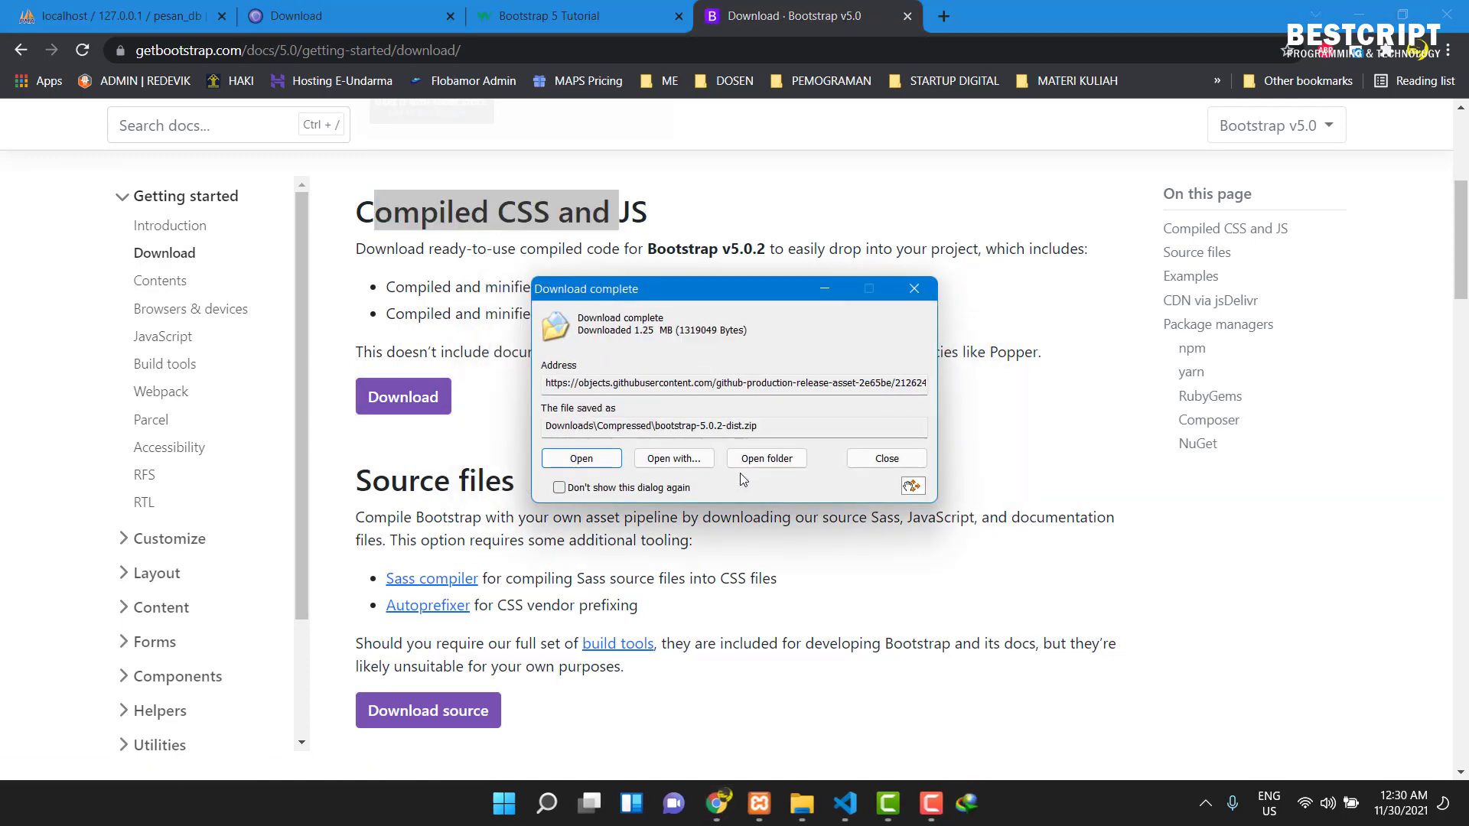
- Move bootstrap-5.0.2-dist.zip from the Compressed downloads folder into the makanan project's plugin folder under C:\xampp\htdocs
left_click(778, 457)
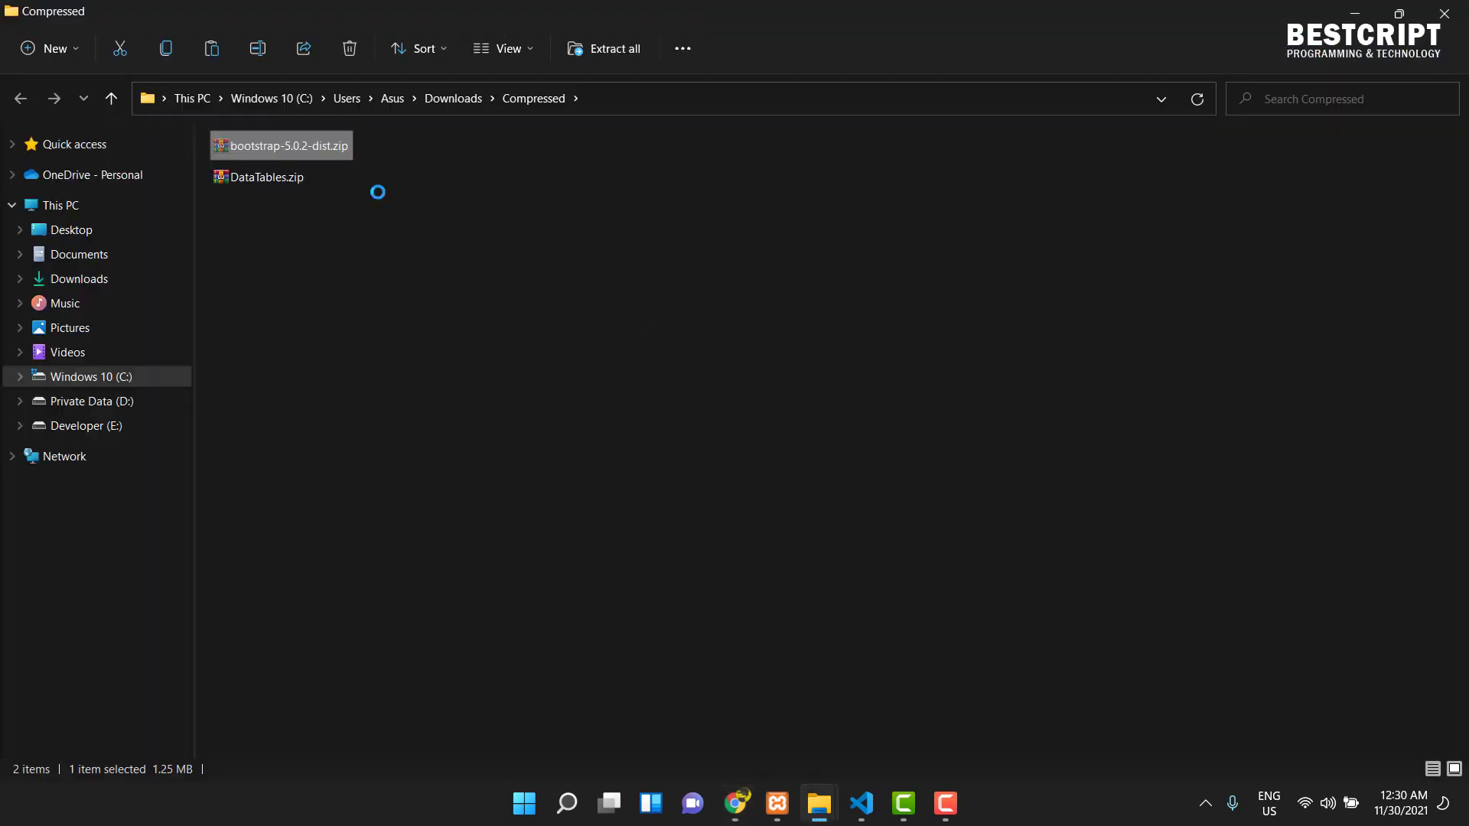
left_click(126, 378)
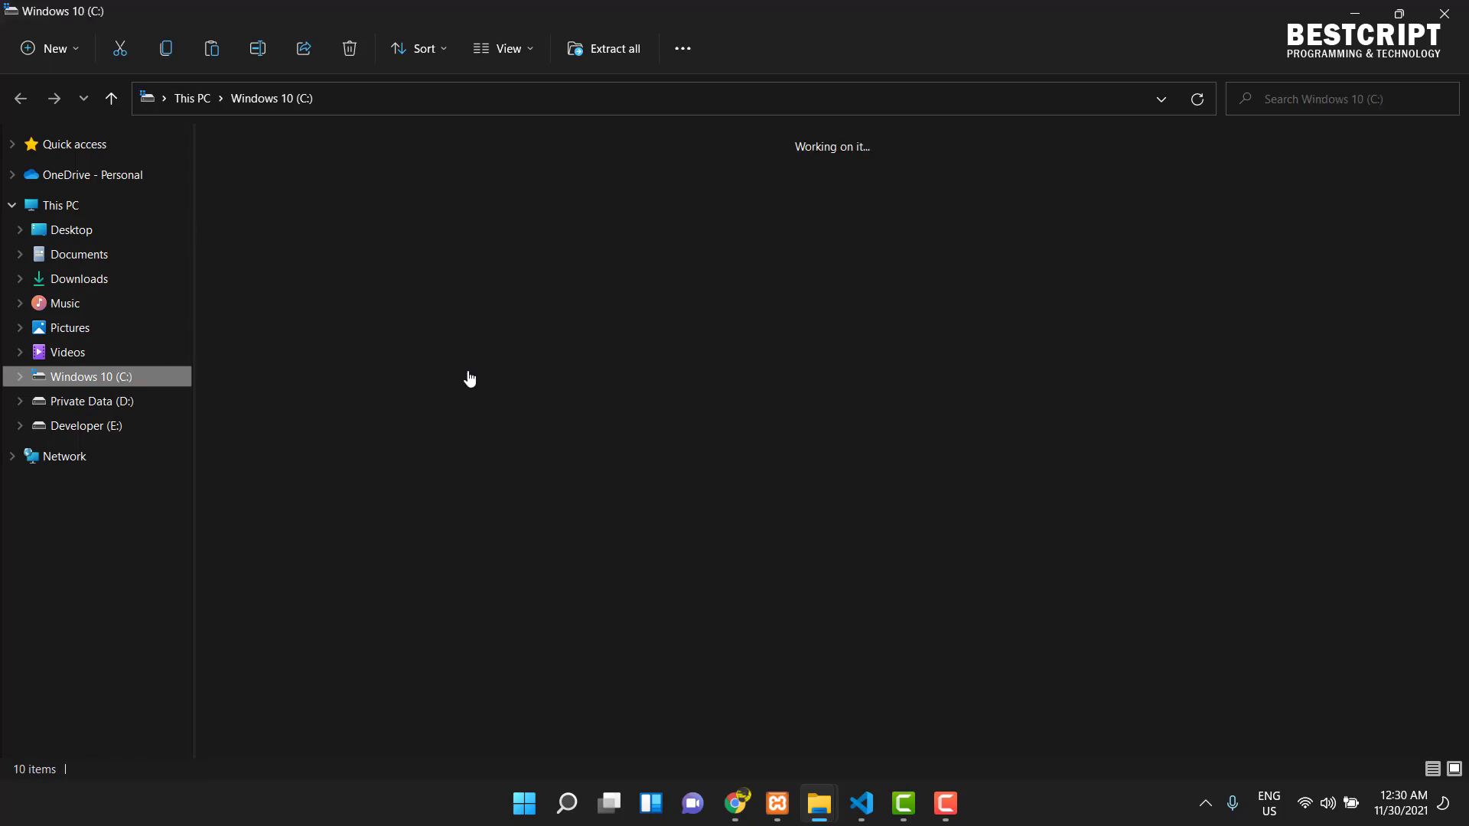
left_click(1238, 223)
double_click(1238, 222)
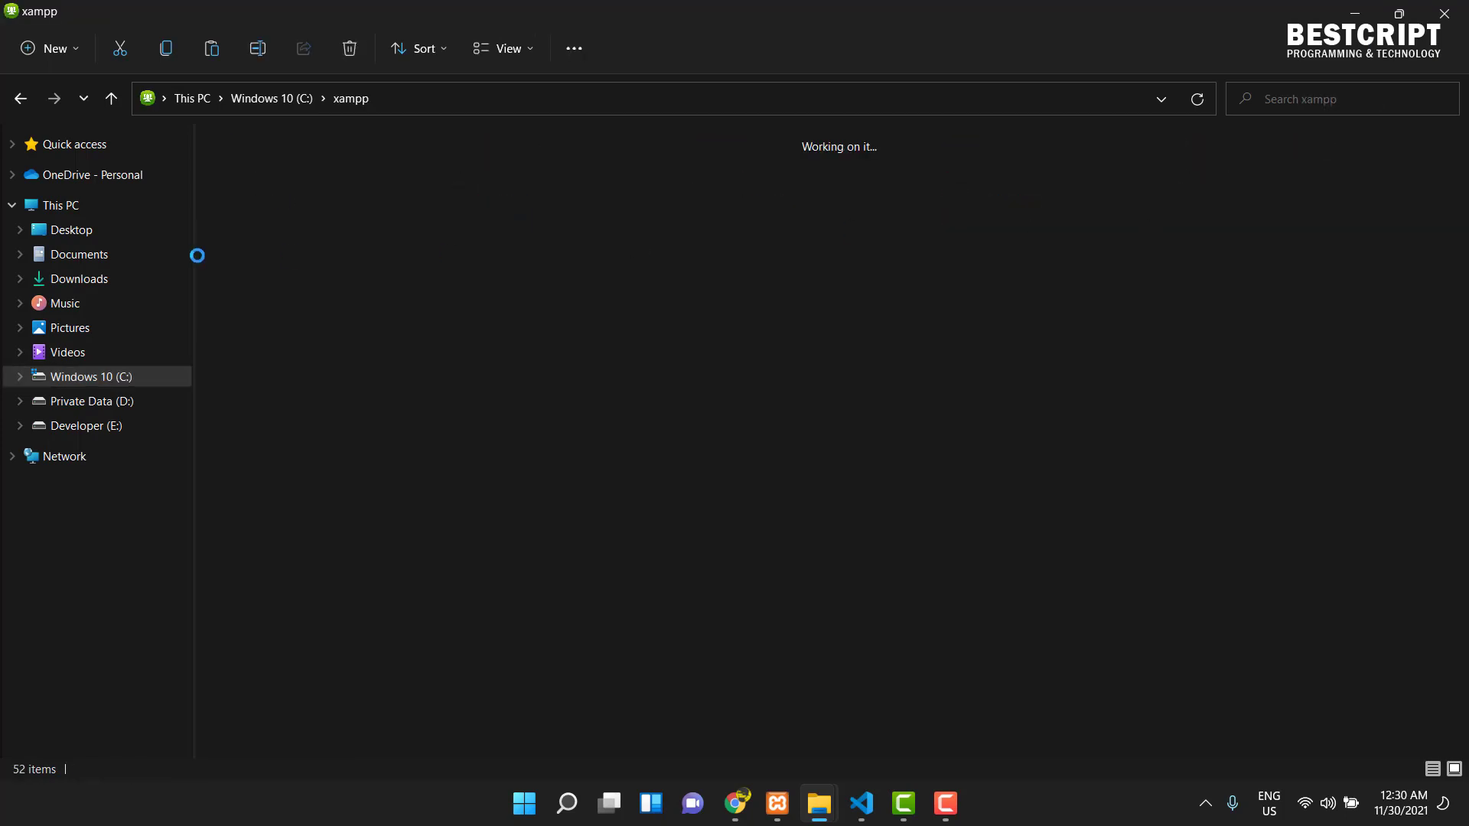
left_click(241, 310)
double_click(240, 309)
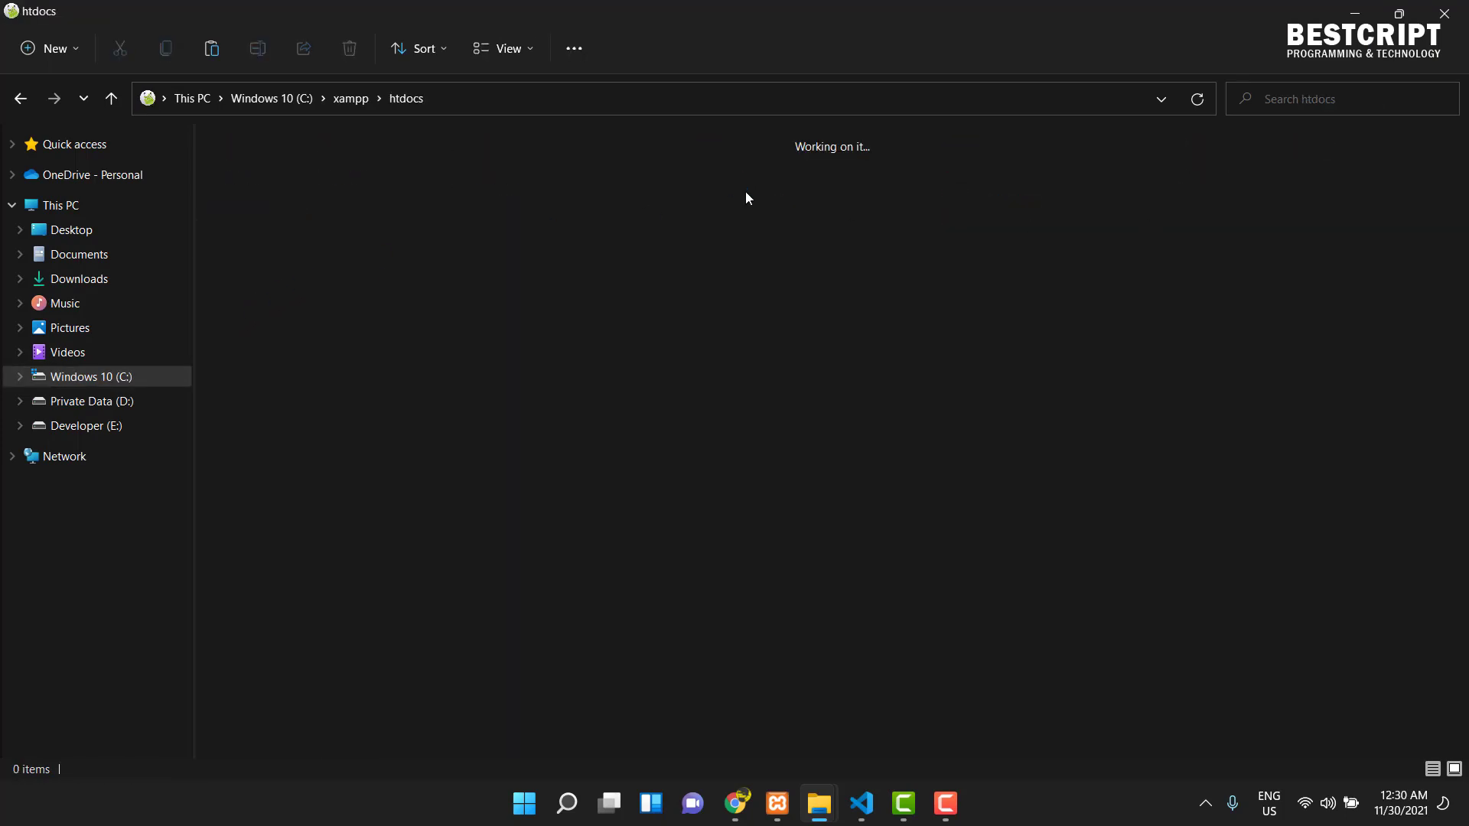
left_click(813, 158)
double_click(812, 158)
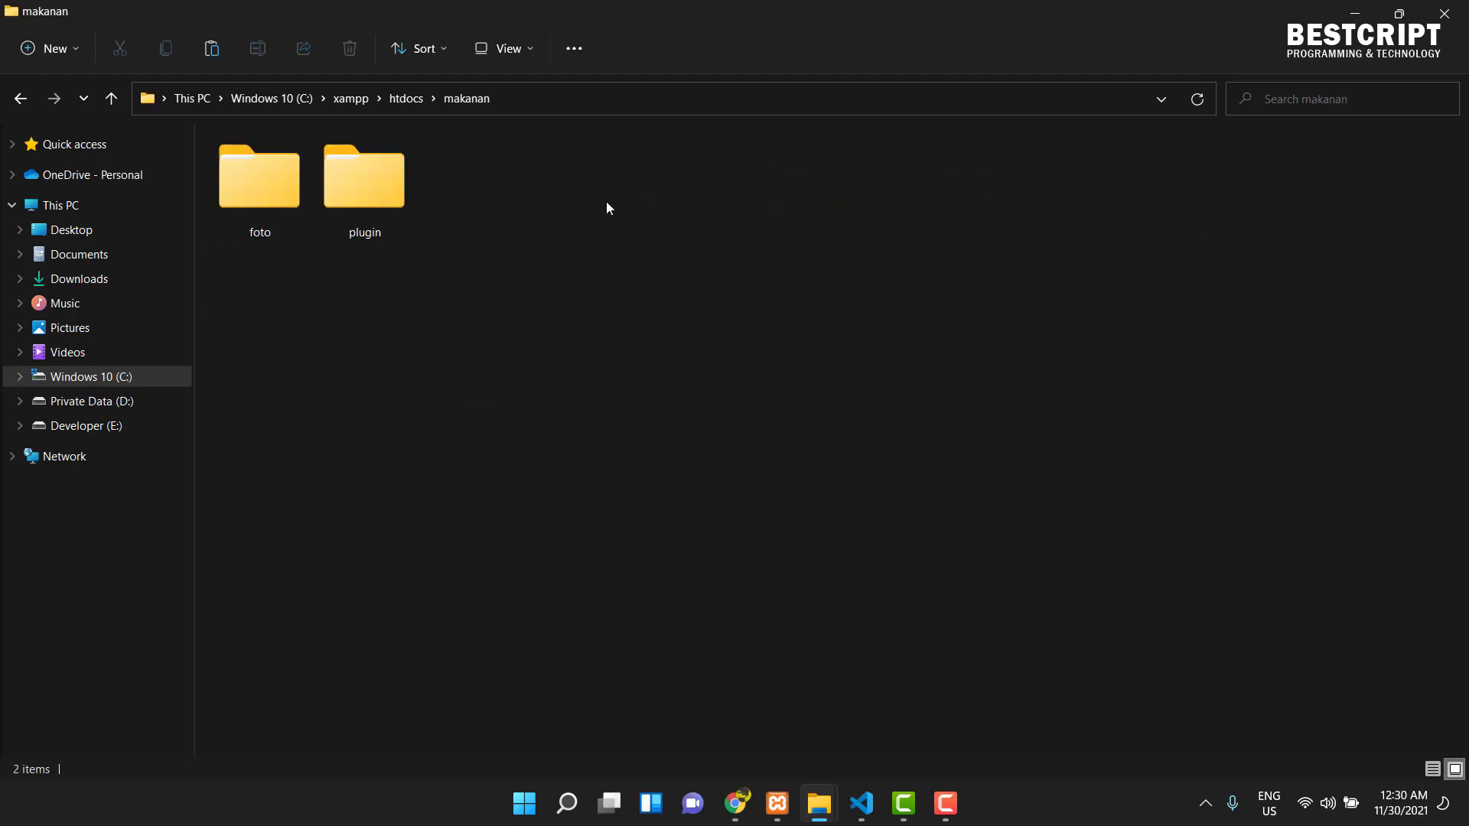
left_click(366, 189)
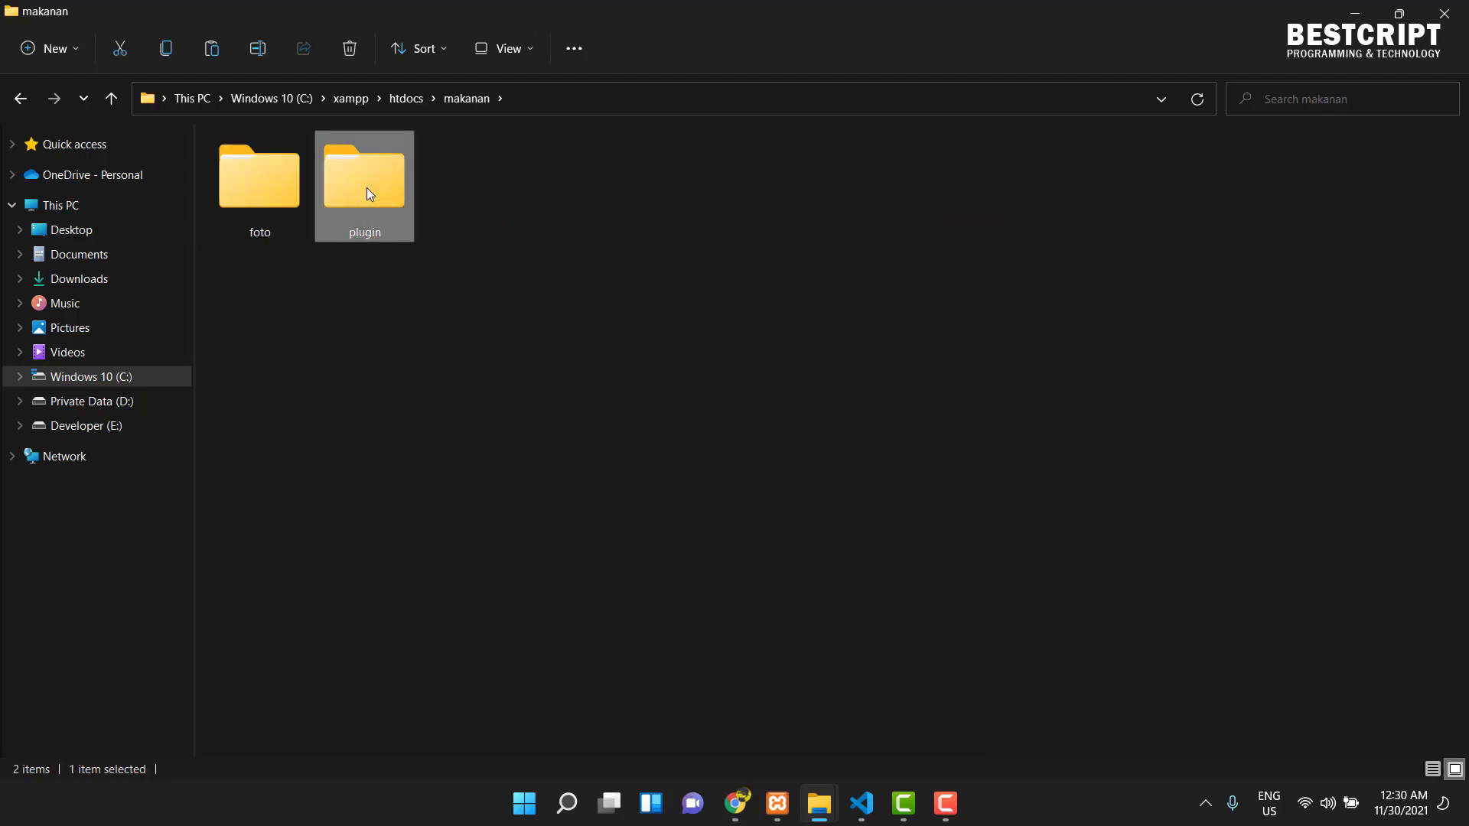
double_click(366, 189)
right_click(433, 368)
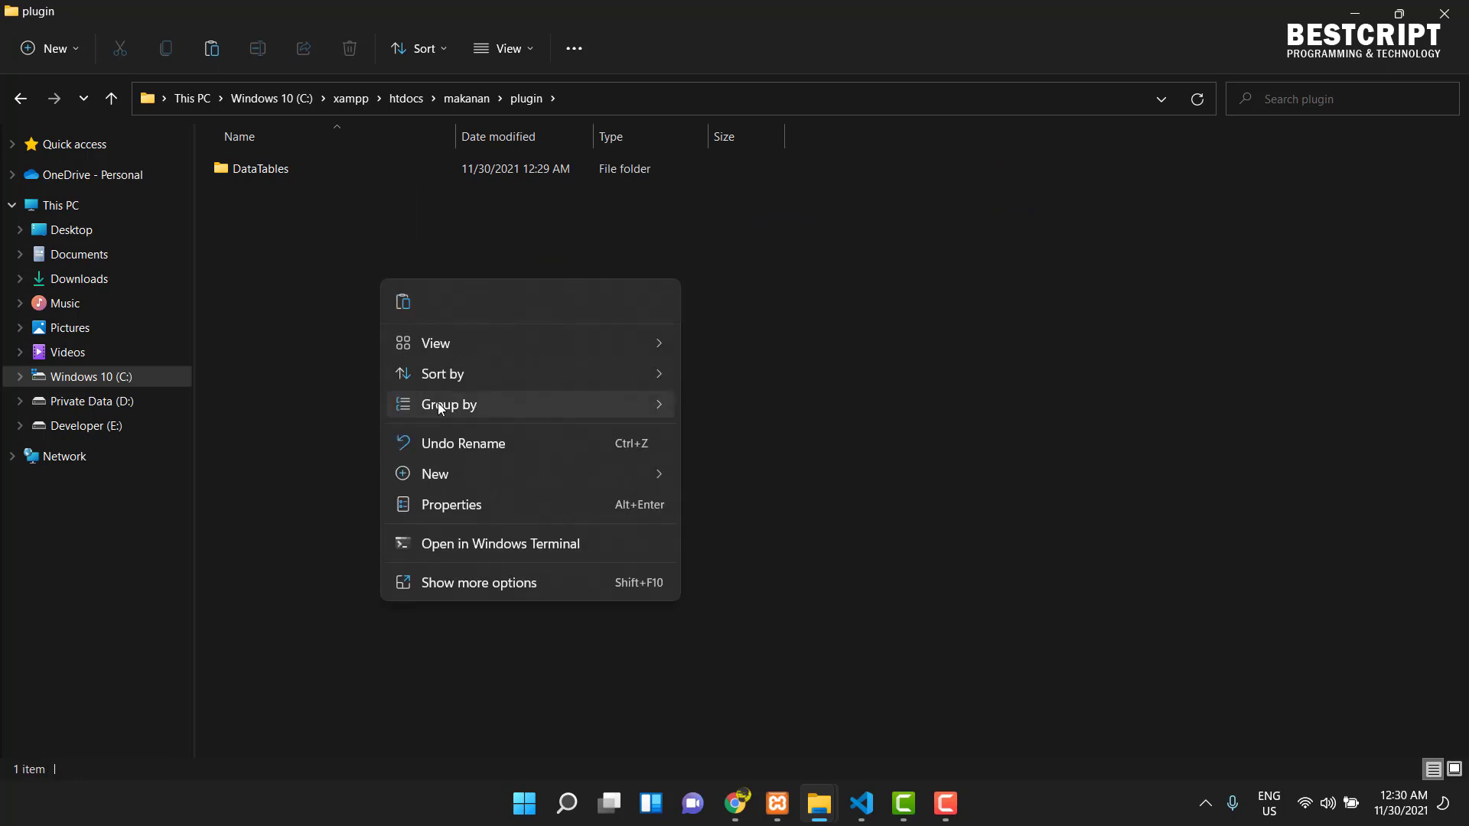
left_click(402, 311)
- Examine the css and js folders inside the bootstrap-5.0.2-dist.zip archive and close the archive viewer
left_click(272, 201)
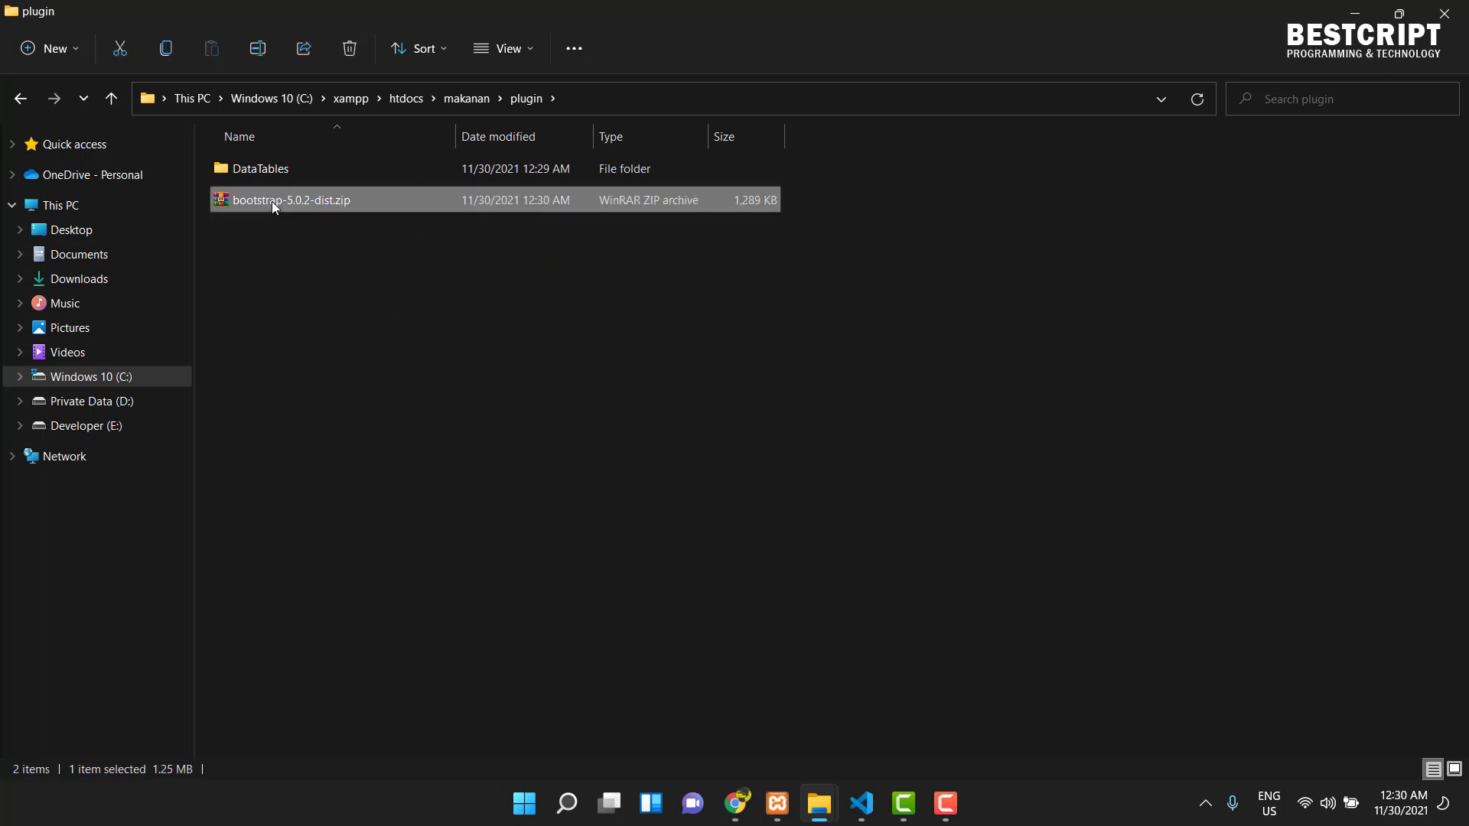
double_click(273, 200)
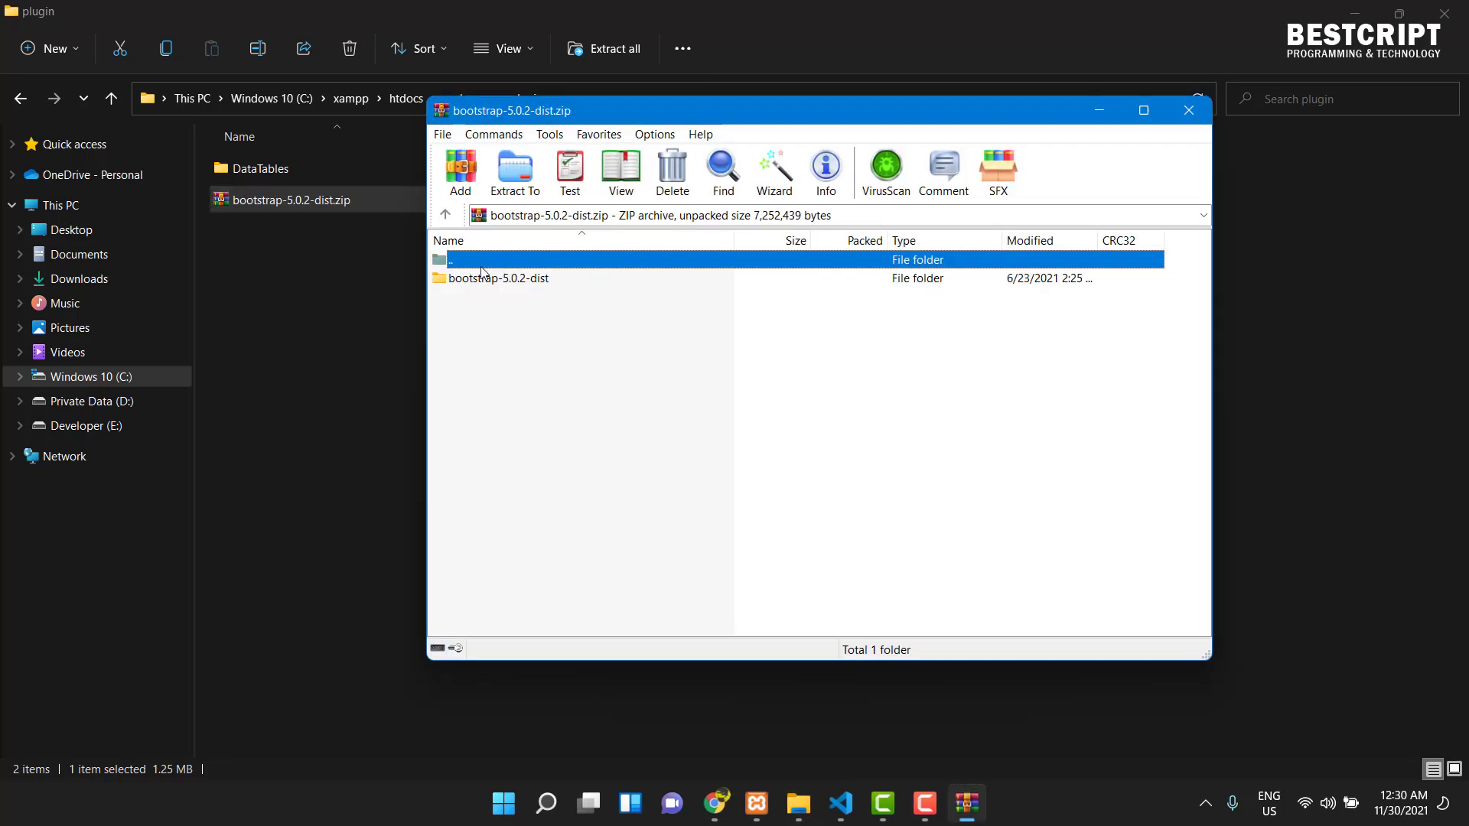
double_click(502, 279)
double_click(458, 280)
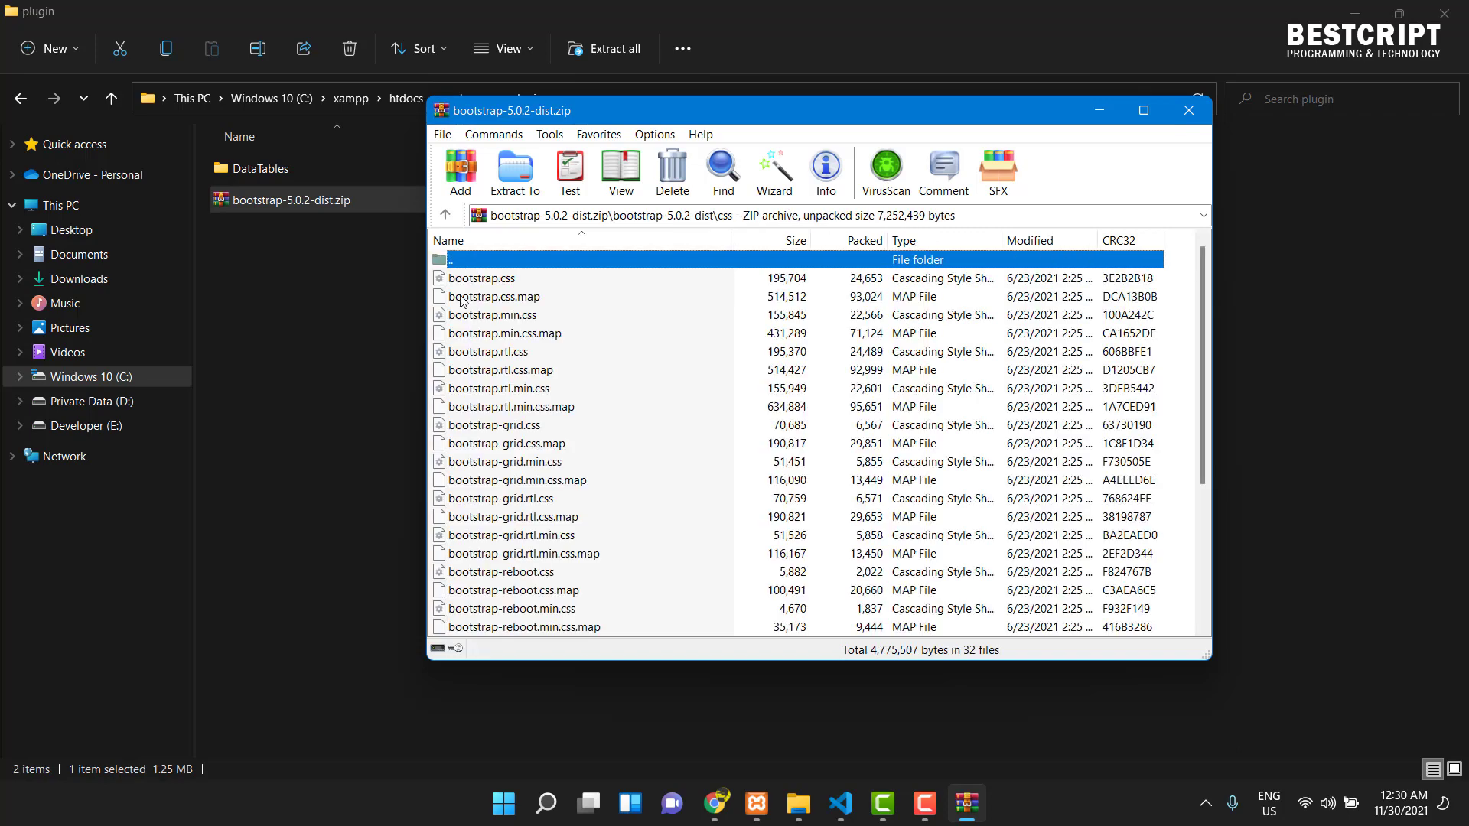
left_click(444, 214)
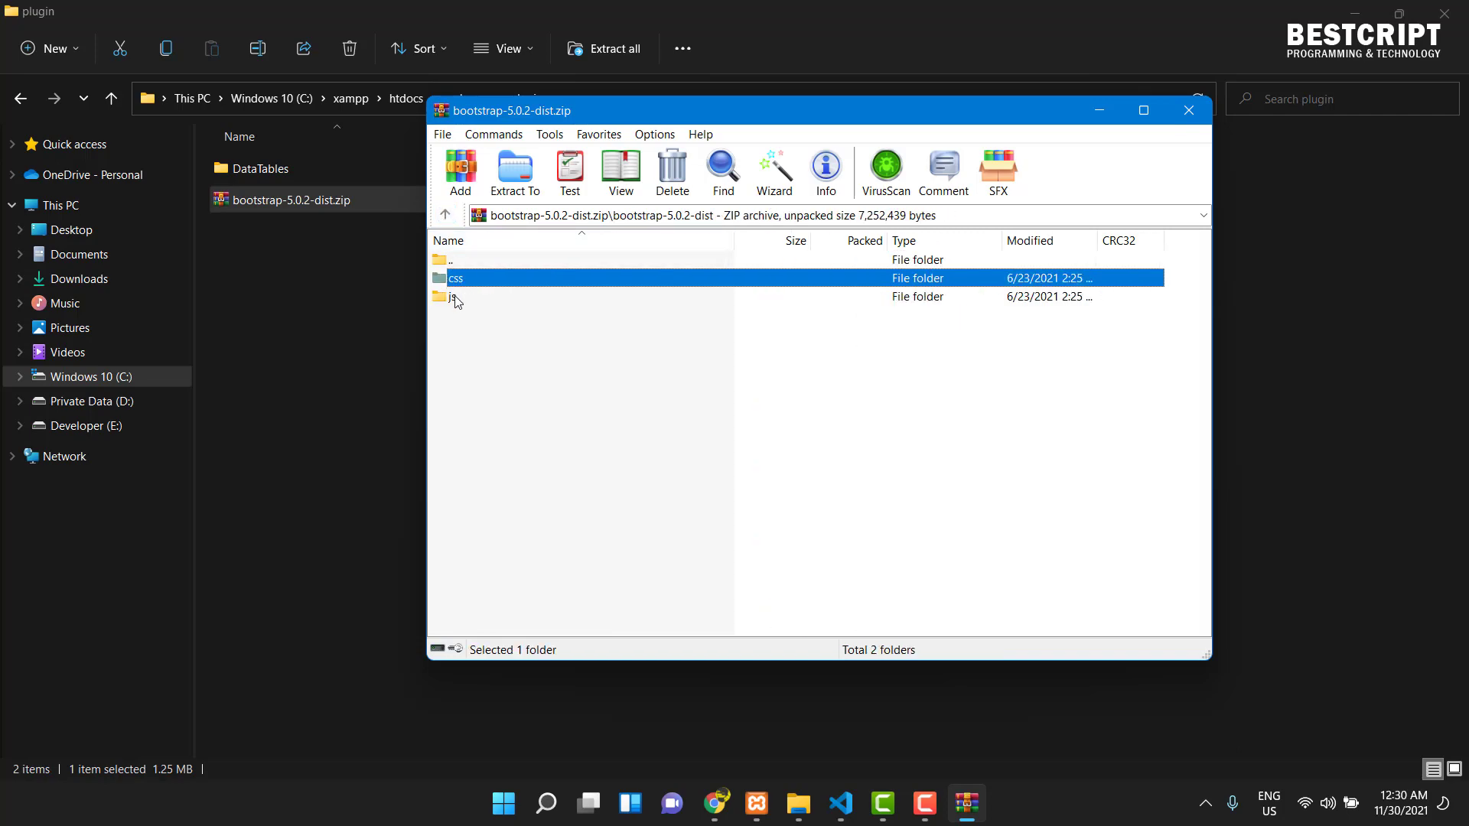
double_click(459, 297)
left_click(444, 214)
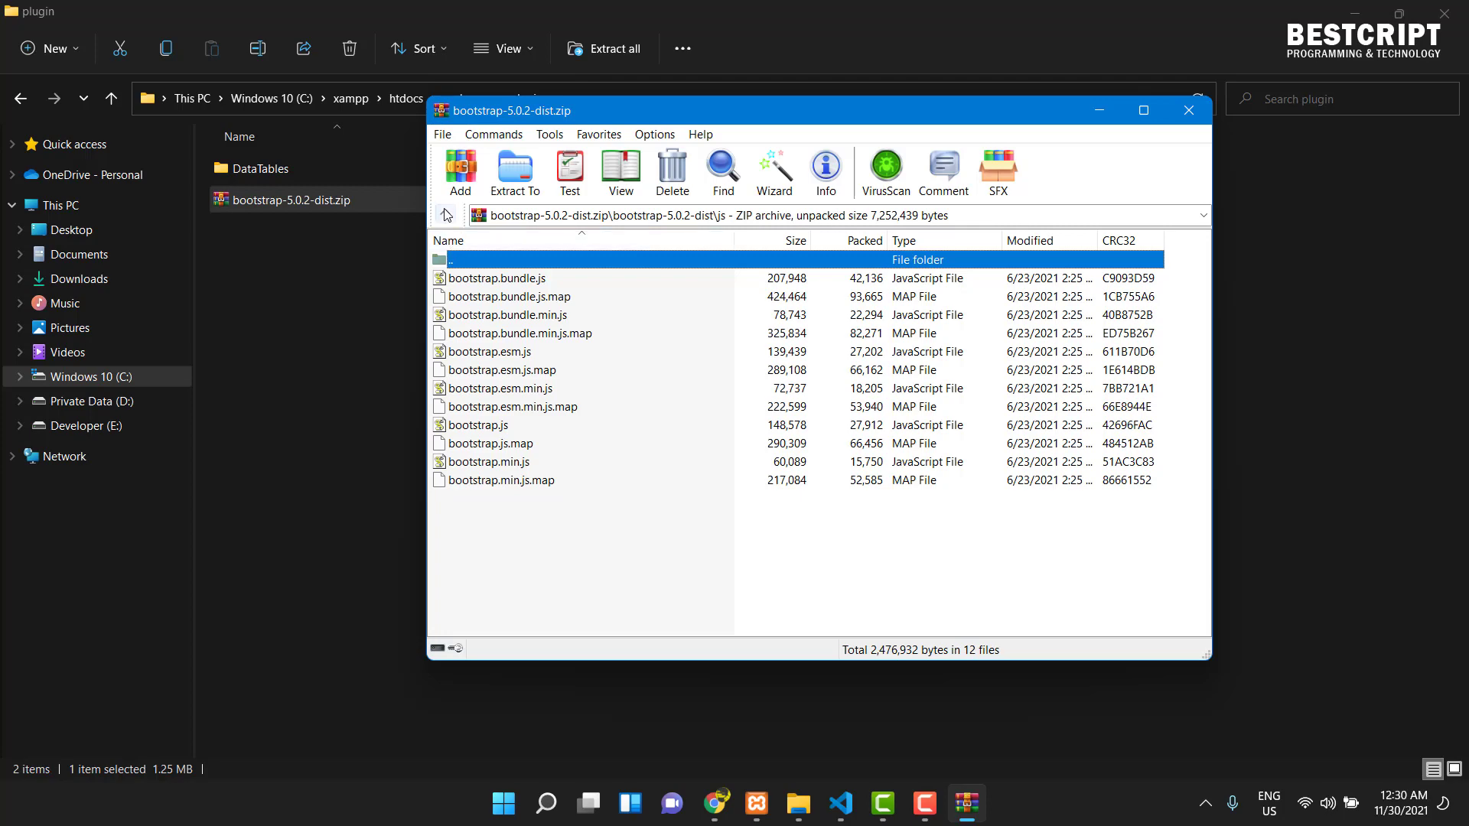
left_click(471, 283)
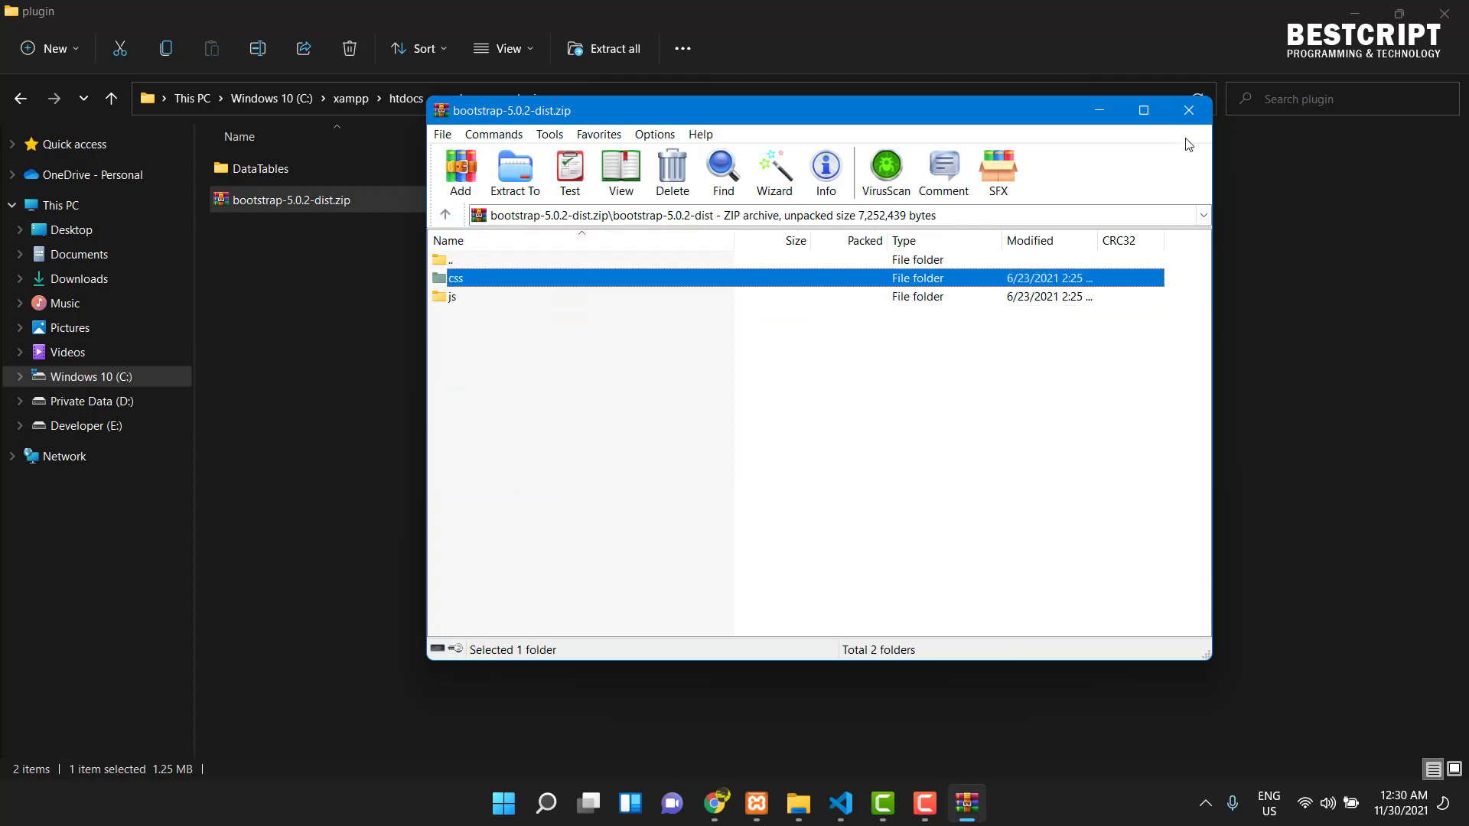
left_click(1188, 110)
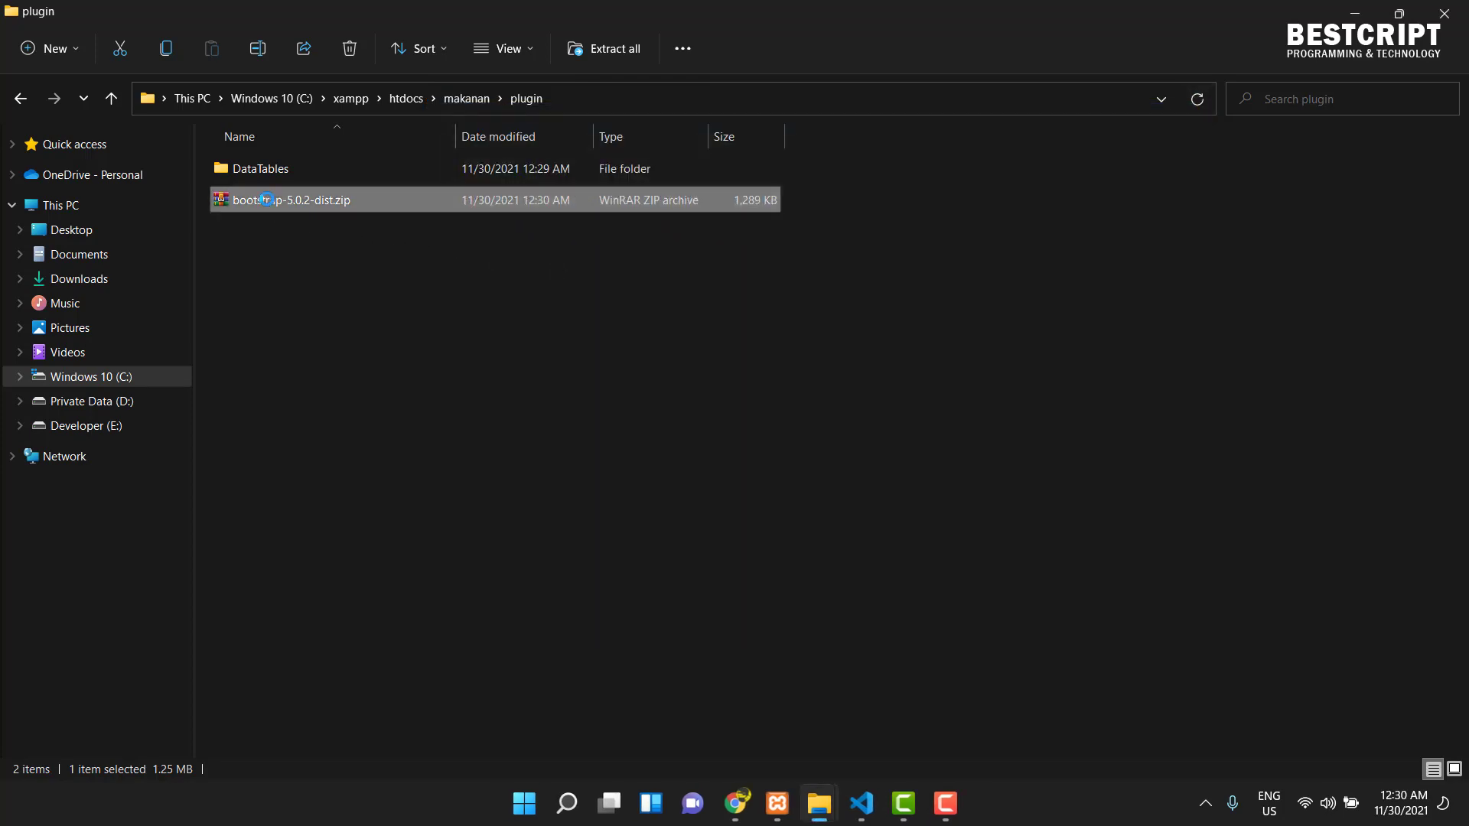
- Extract bootstrap-5.0.2-dist.zip directly into the plugin folder with WinRAR
right_click(264, 199)
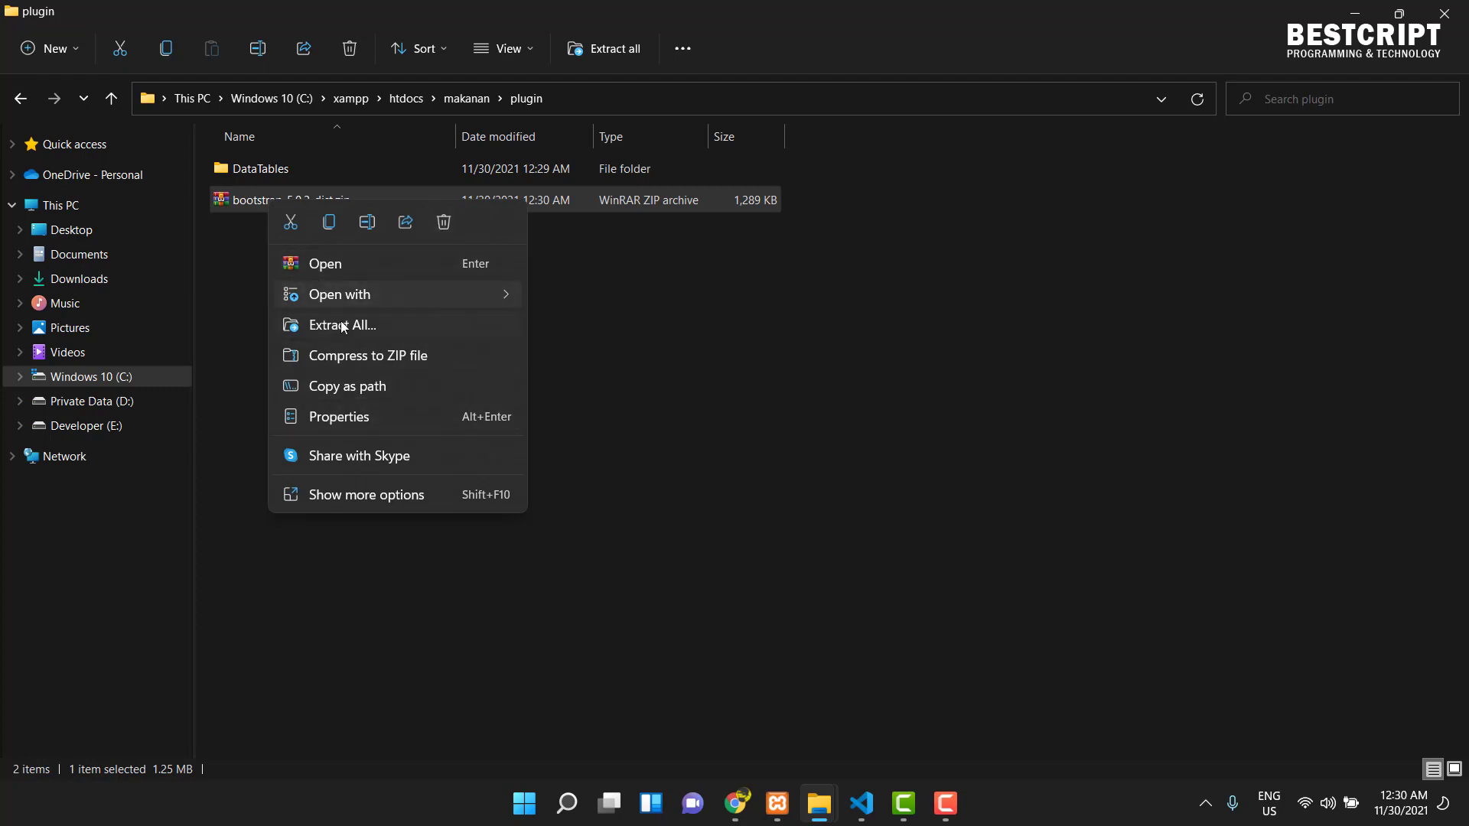
left_click(374, 497)
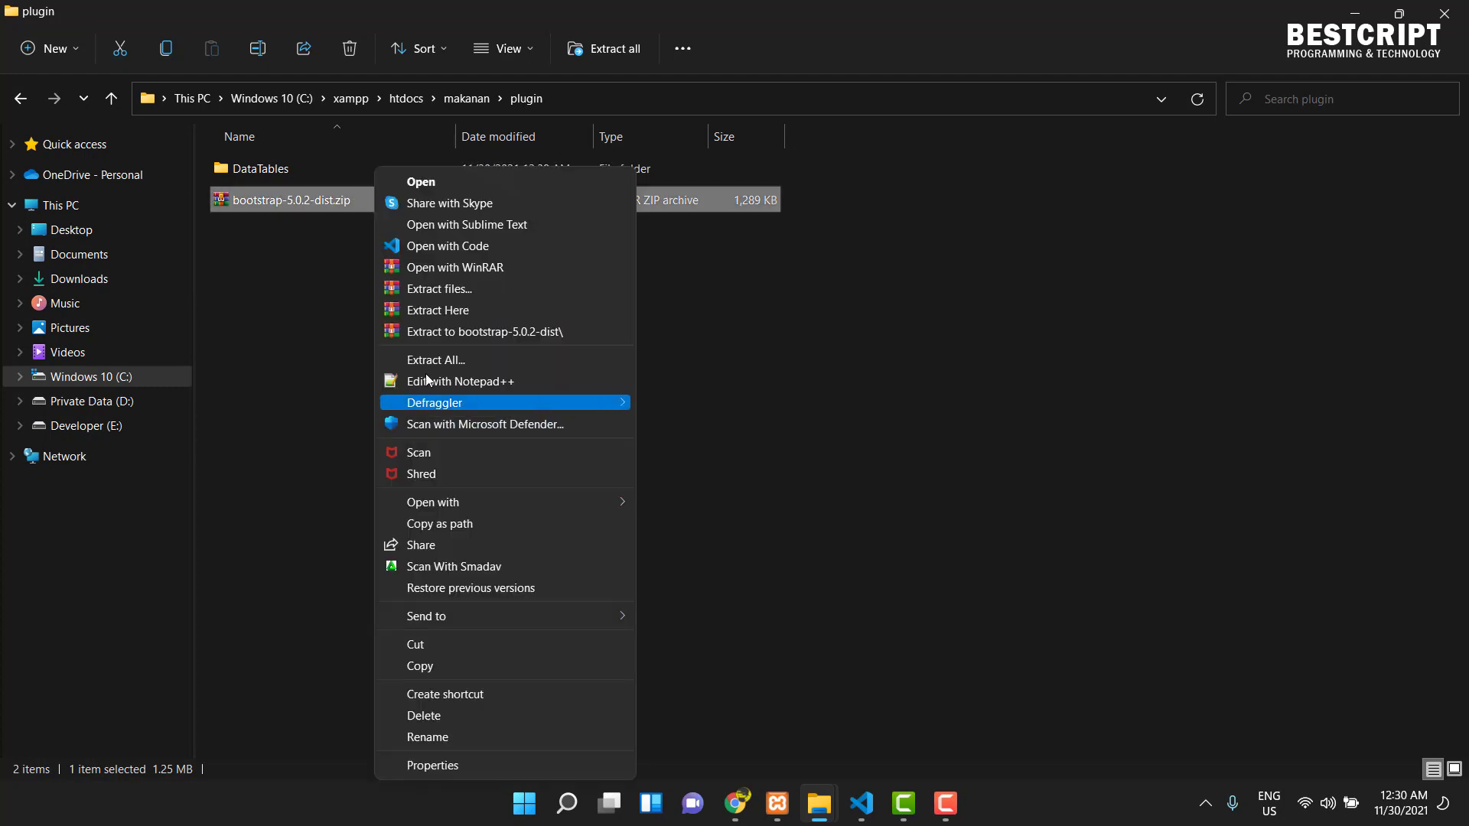
left_click(445, 314)
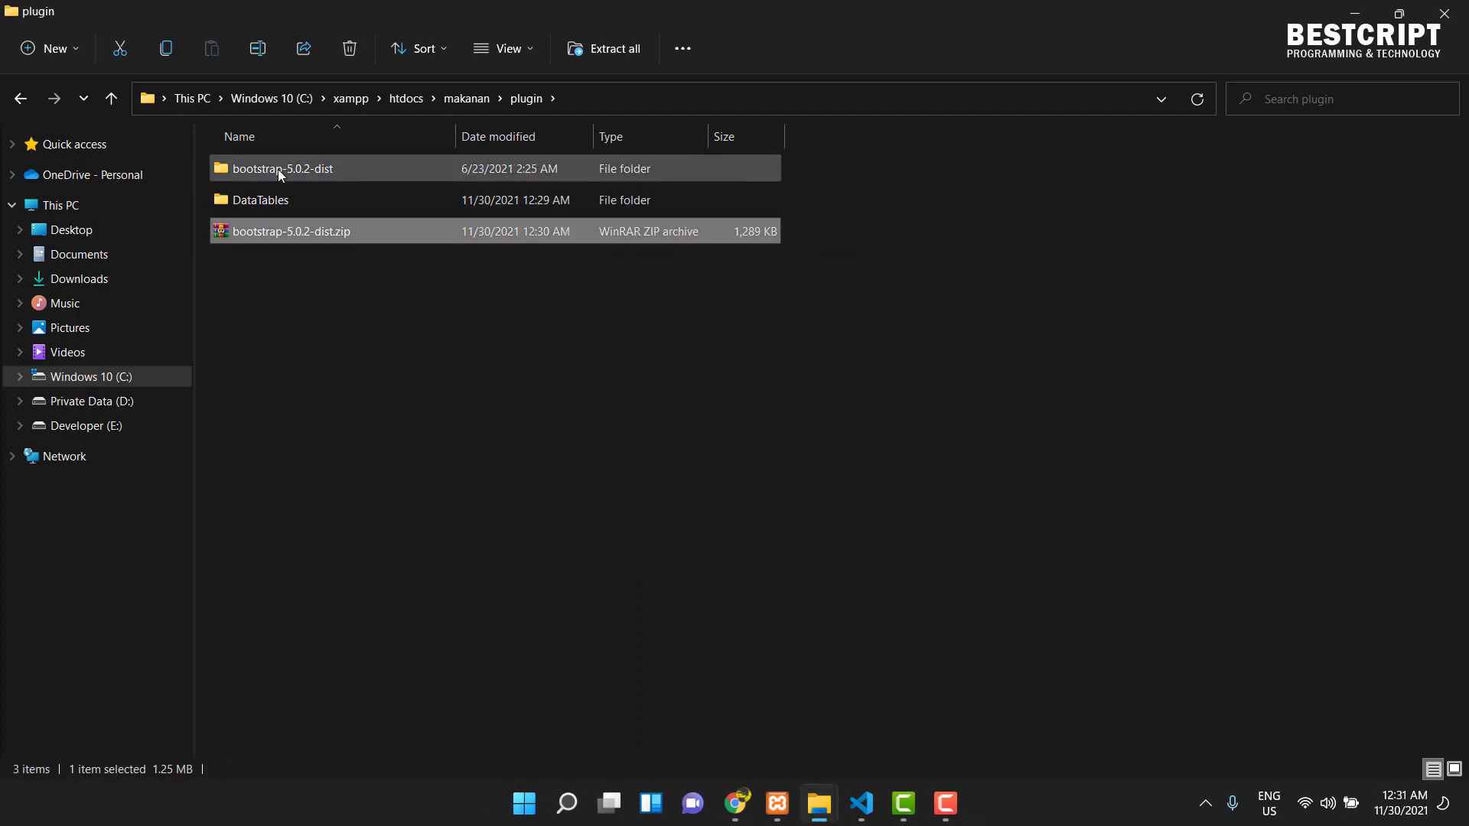
- Rename the extracted bootstrap-5.0.2-dist folder to bootstrap5
left_click(278, 168)
left_click(278, 168)
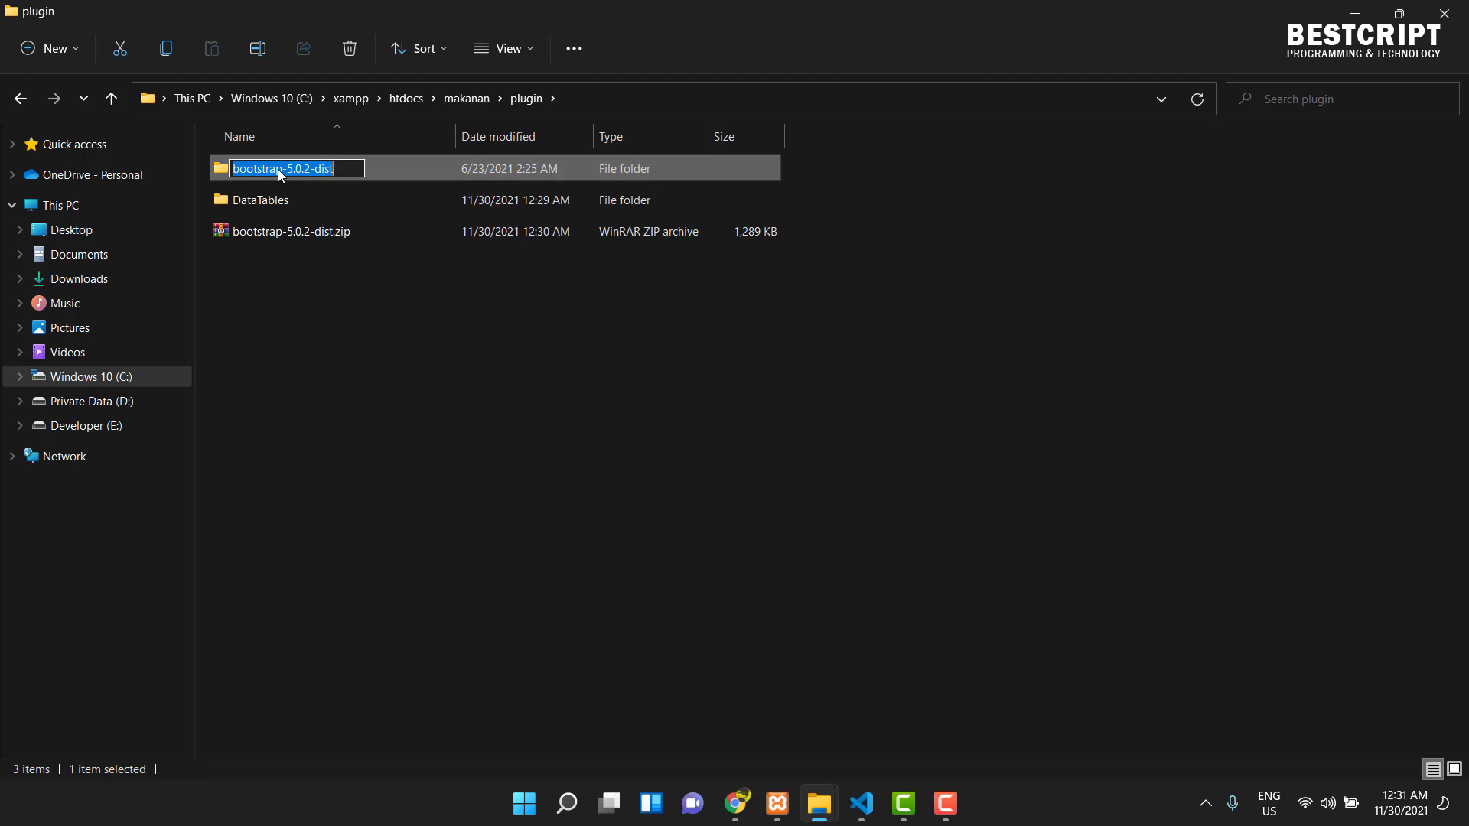
left_click_drag(285, 169, 330, 169)
type("5")
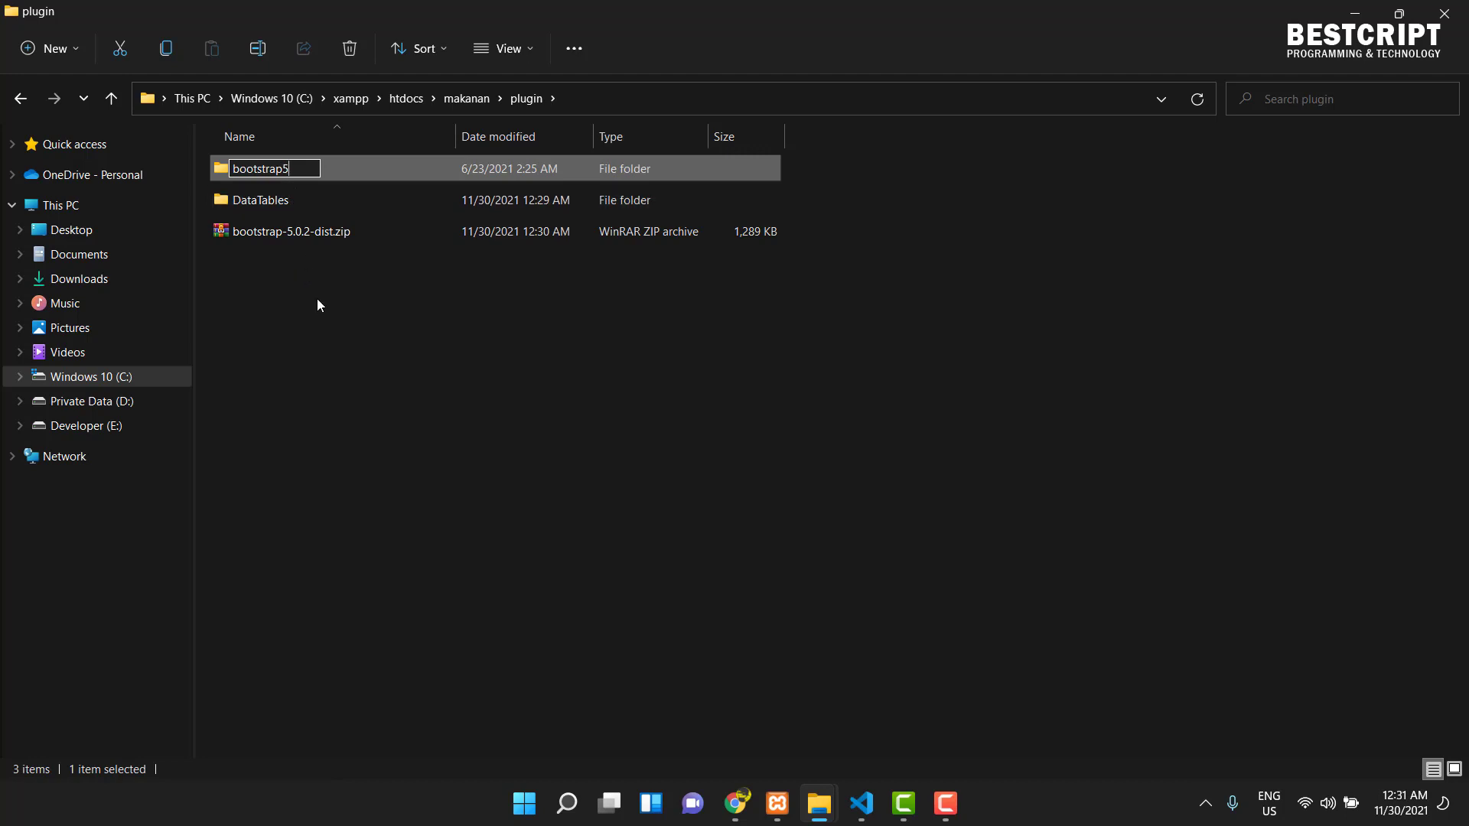
key("Return")
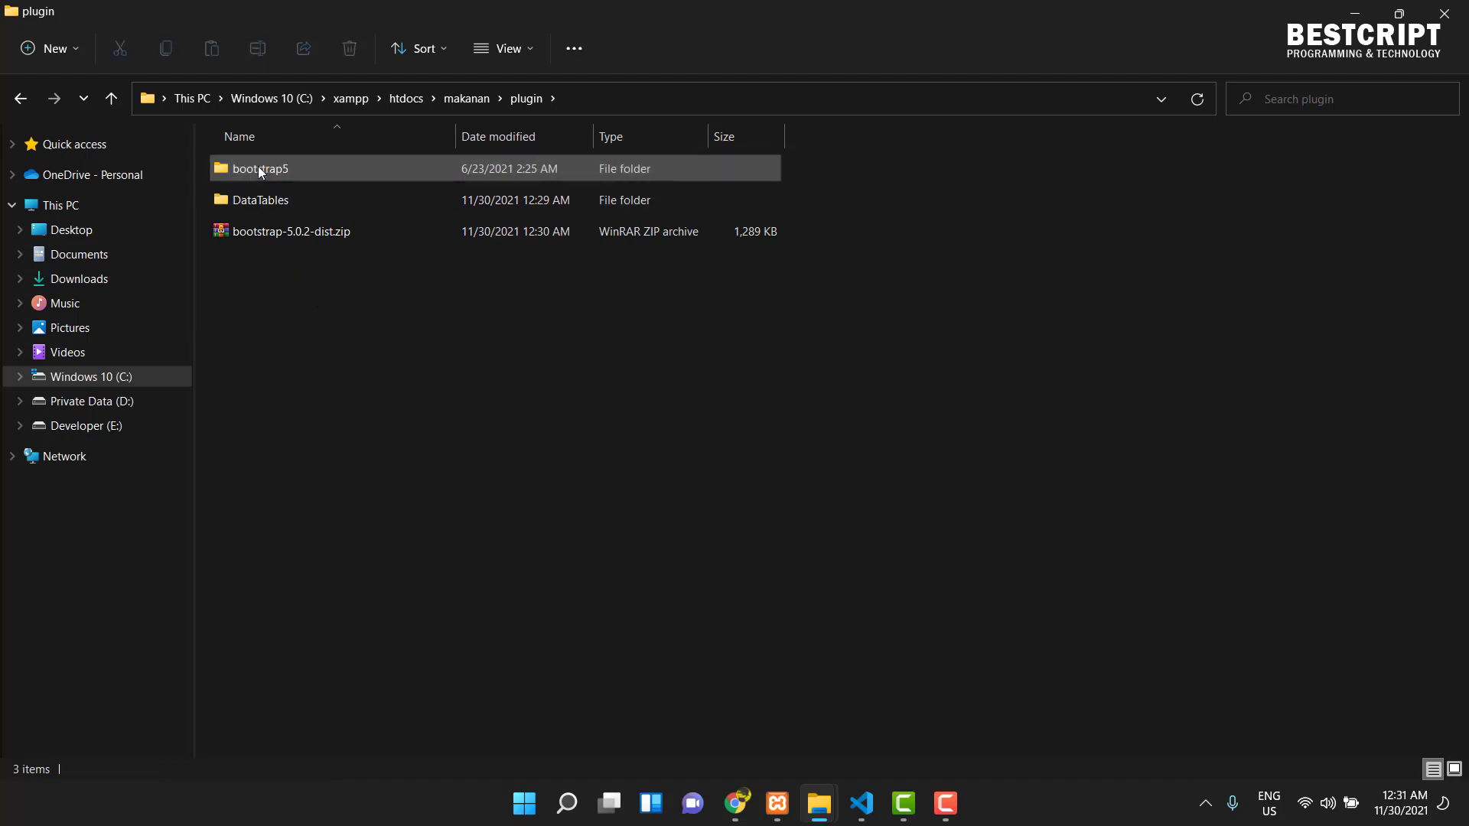
- Check inside the bootstrap5 folder and delete bootstrap-5.0.2-dist.zip from the plugin folder
double_click(258, 167)
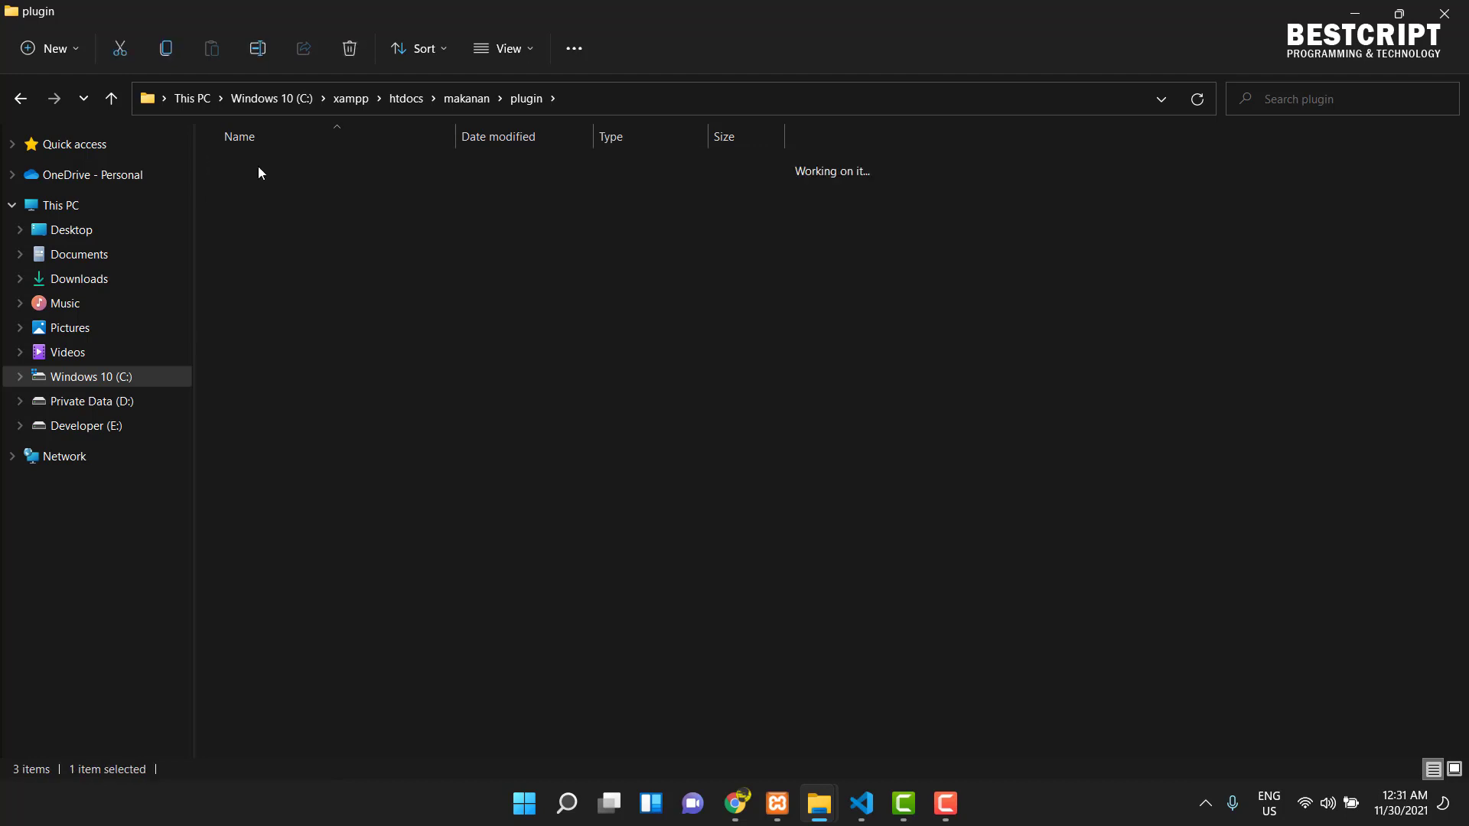
left_click(20, 98)
left_click(303, 233)
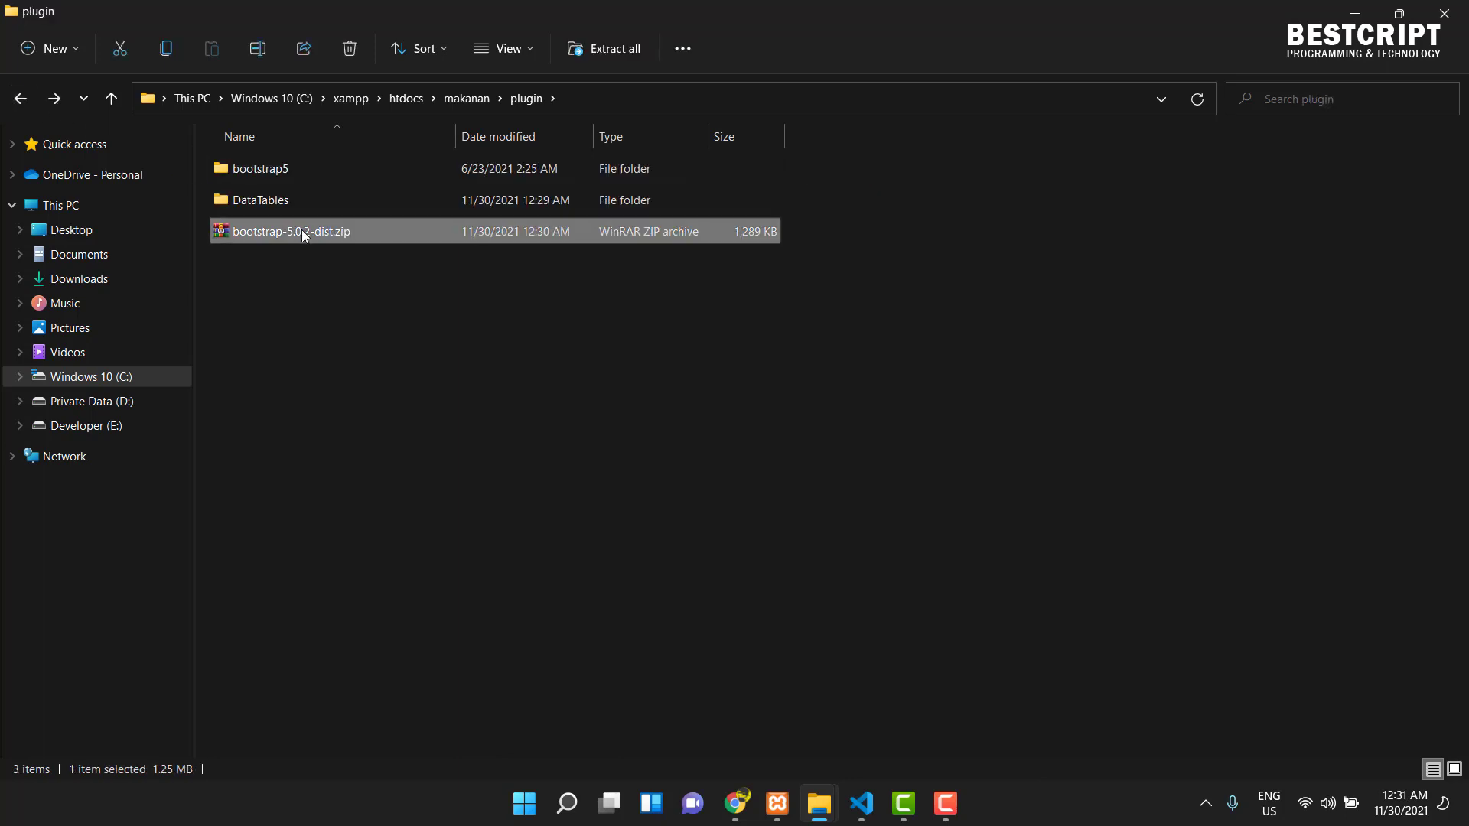
key("Delete")
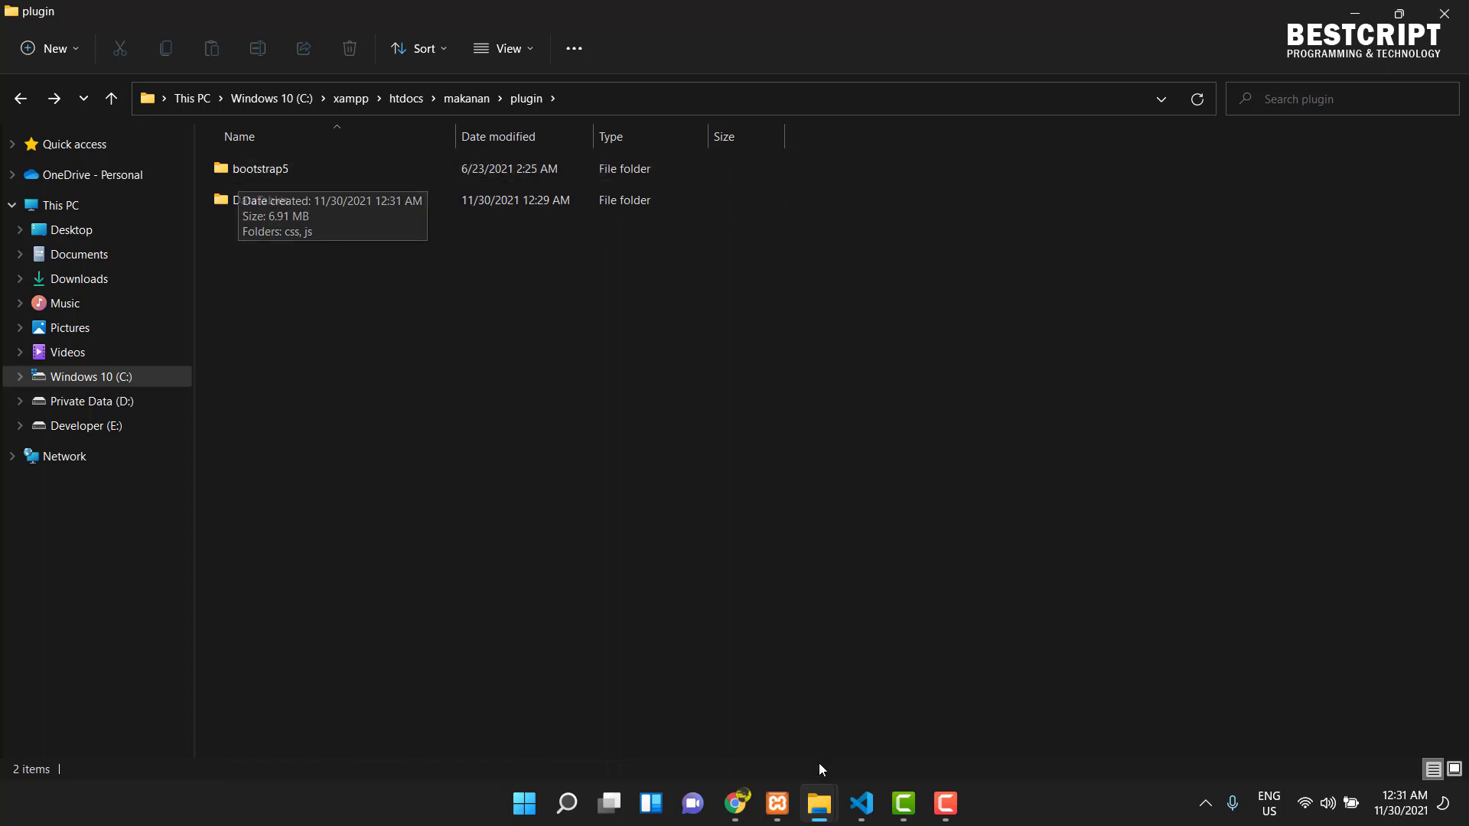
- Switch to Chrome and look through the Get Started page of the W3Schools Bootstrap 5 tutorial
left_click(736, 803)
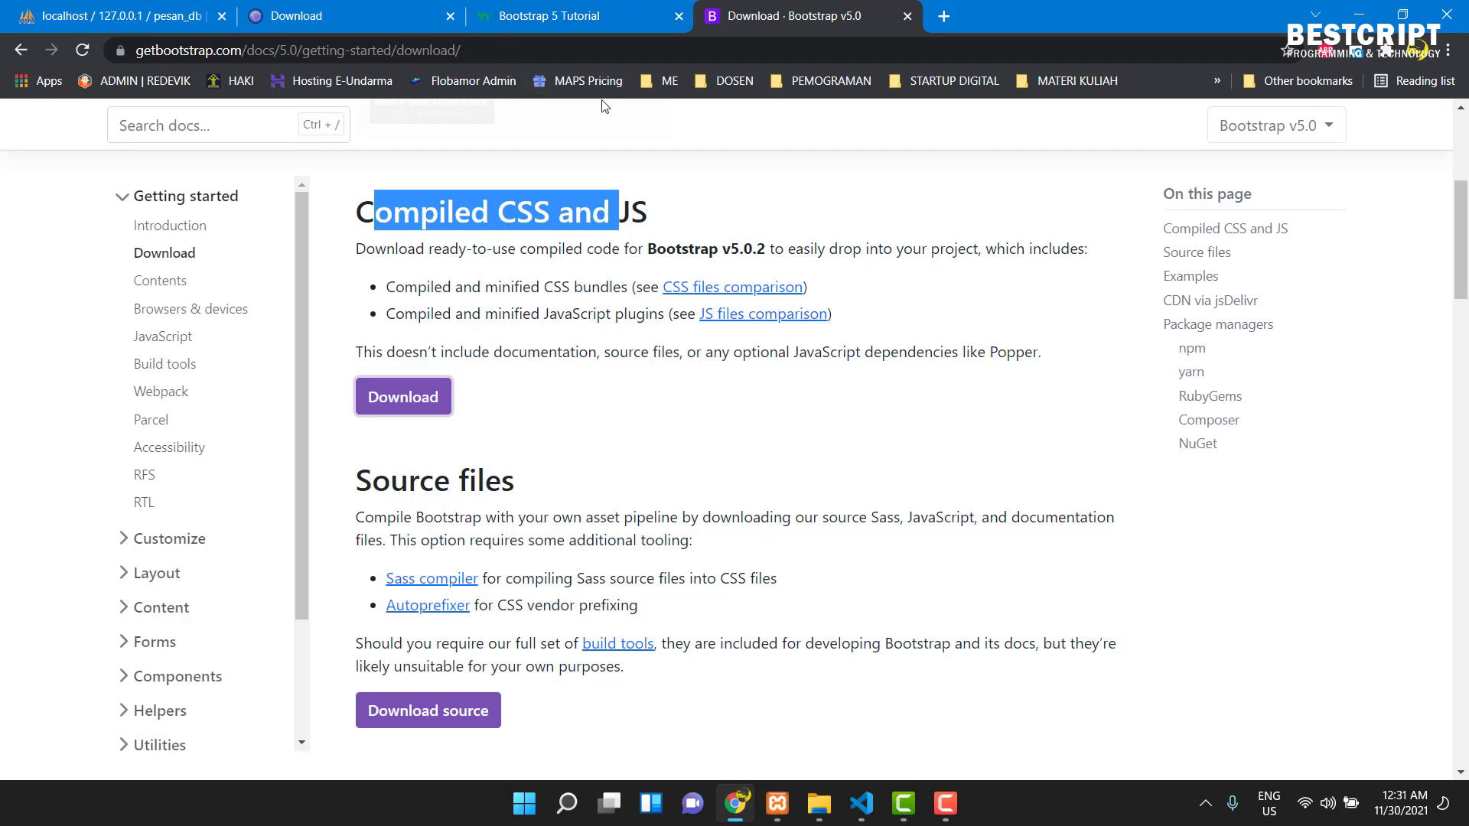
left_click(538, 14)
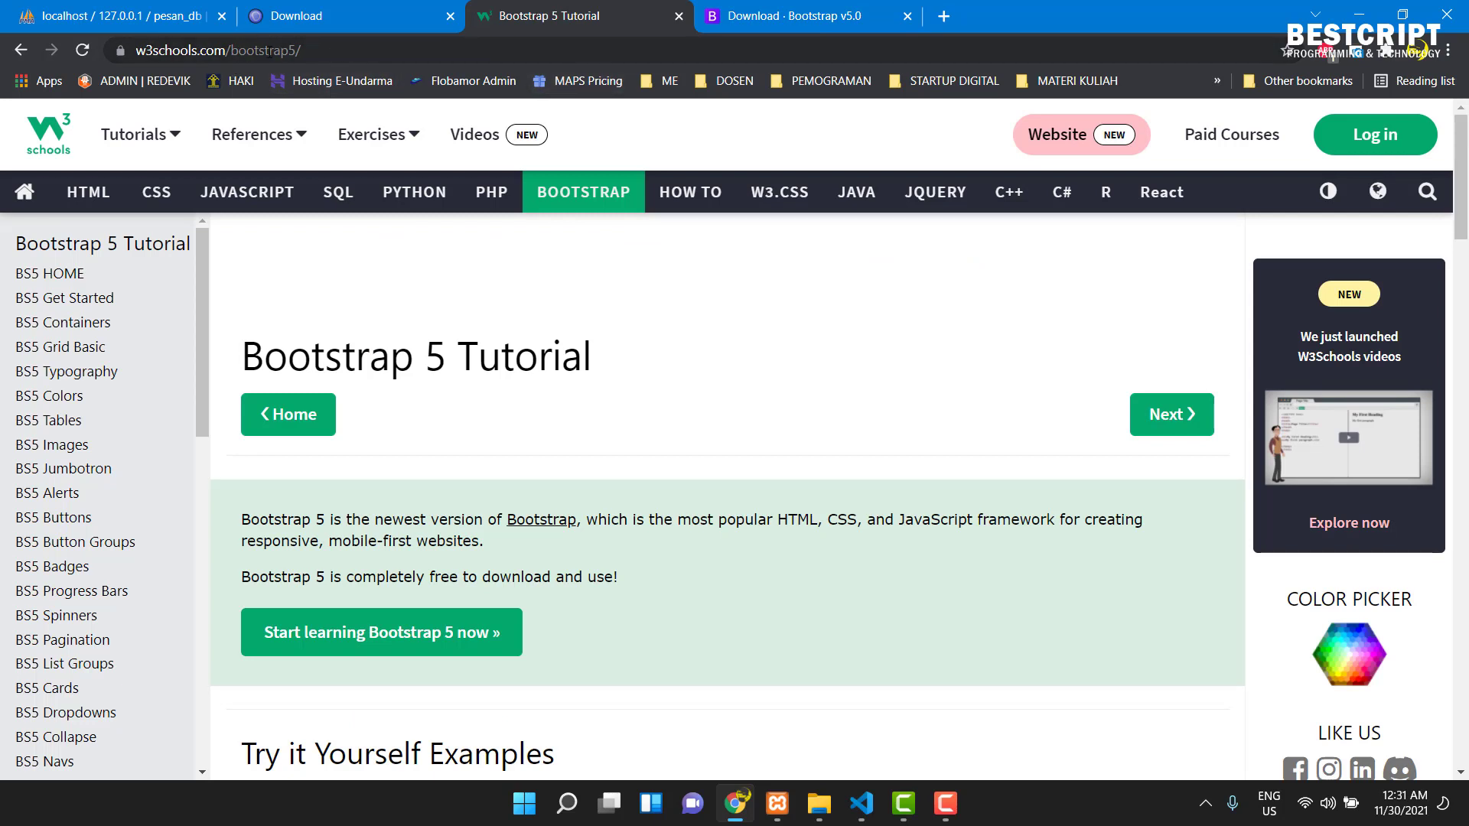
left_click_drag(205, 349, 196, 318)
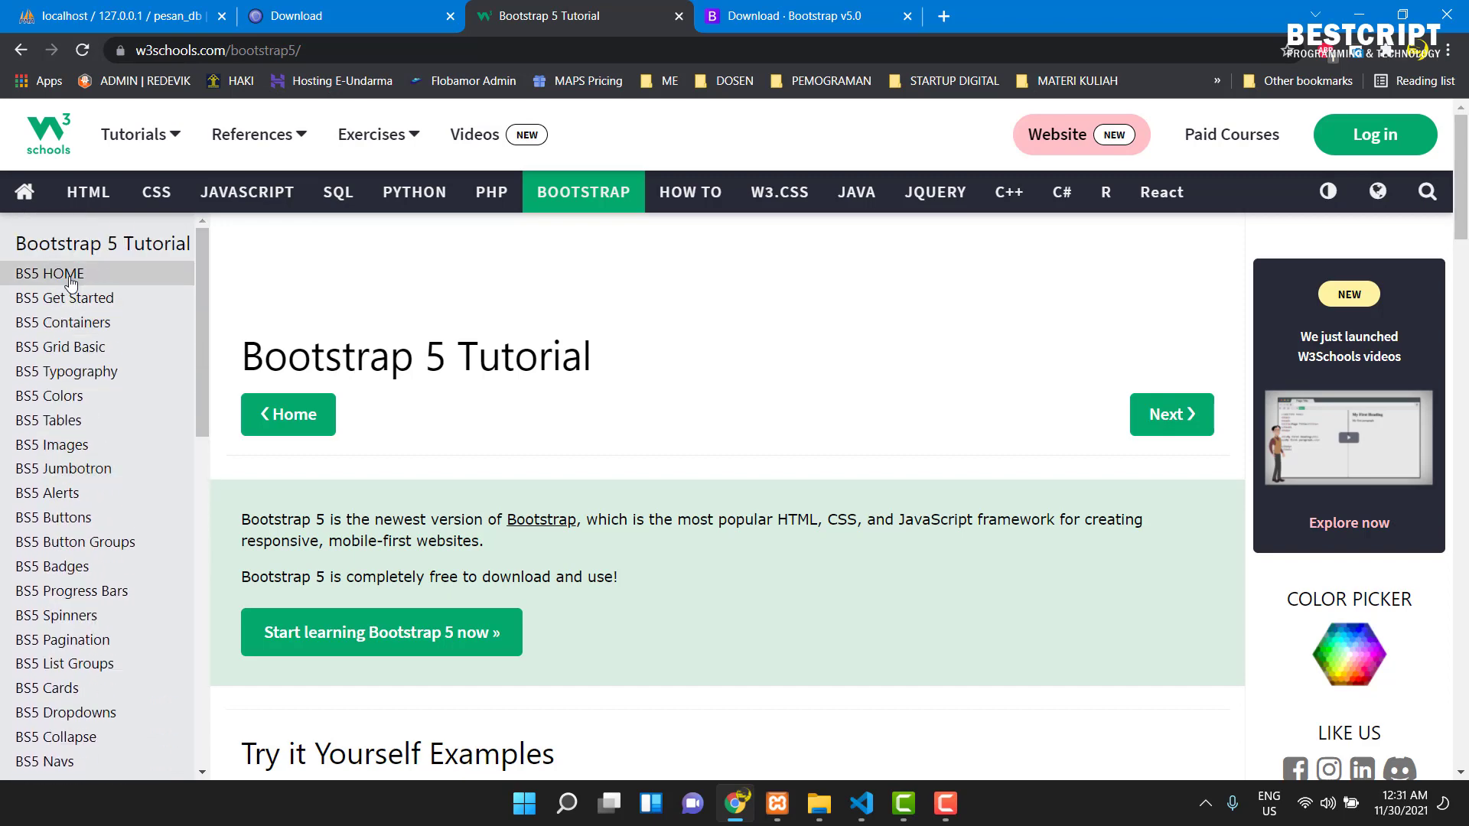
left_click(74, 306)
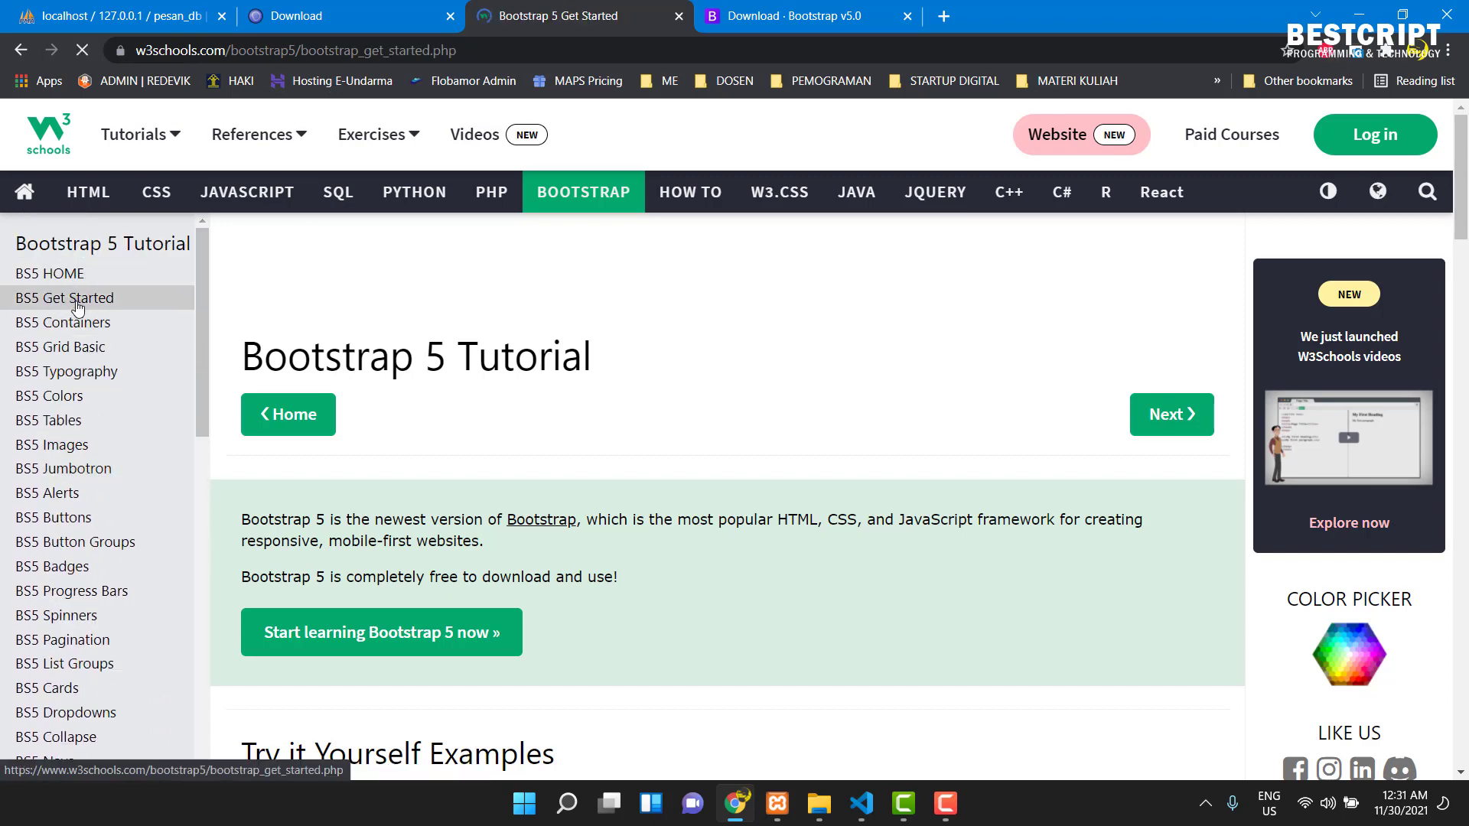
scroll(396, 576, "down", 4)
scroll(396, 575, "down", 6)
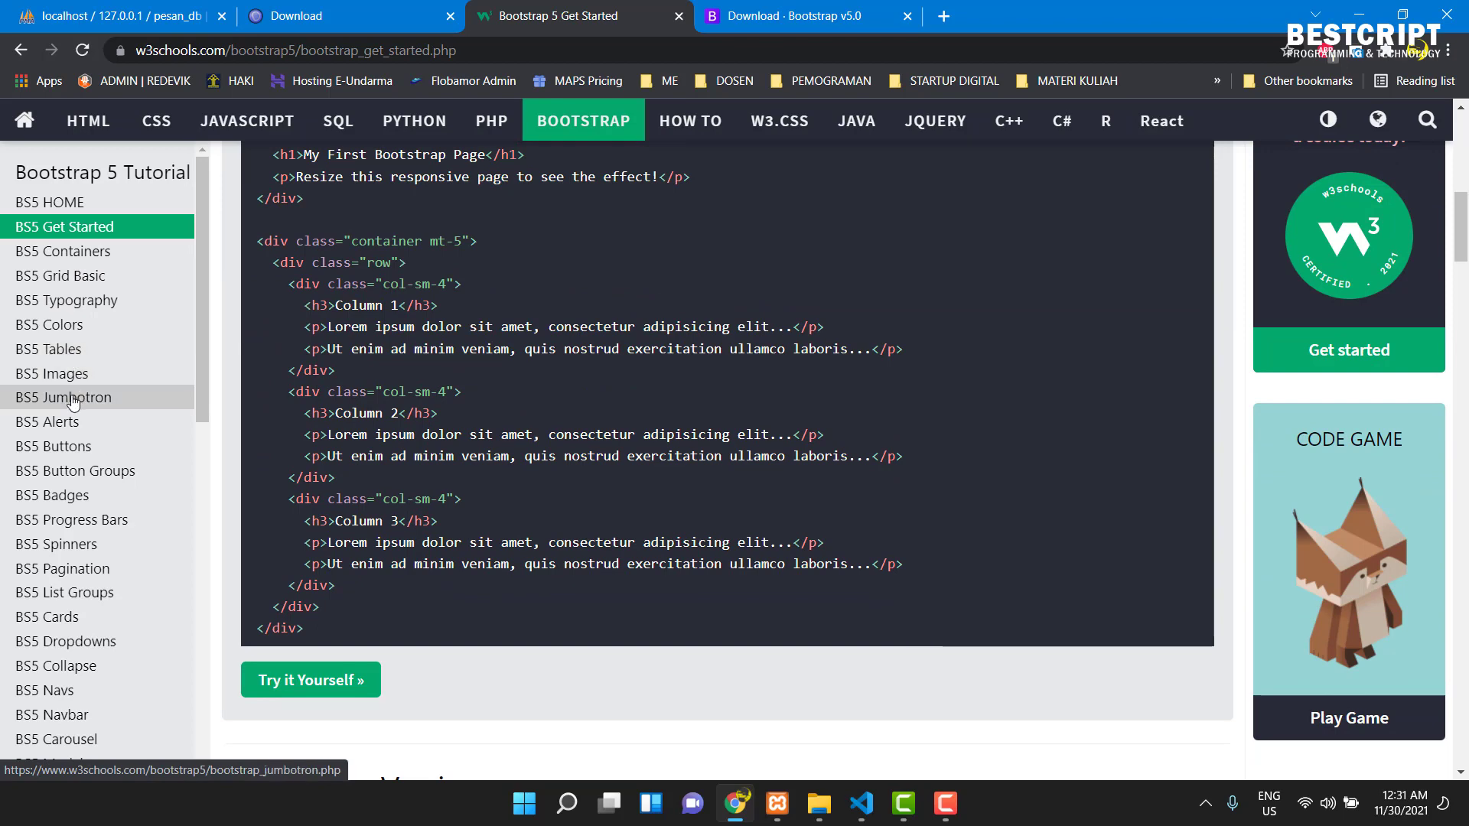
- View the image shape classes and examples on the tutorial's Bootstrap 5 Images page
left_click(63, 375)
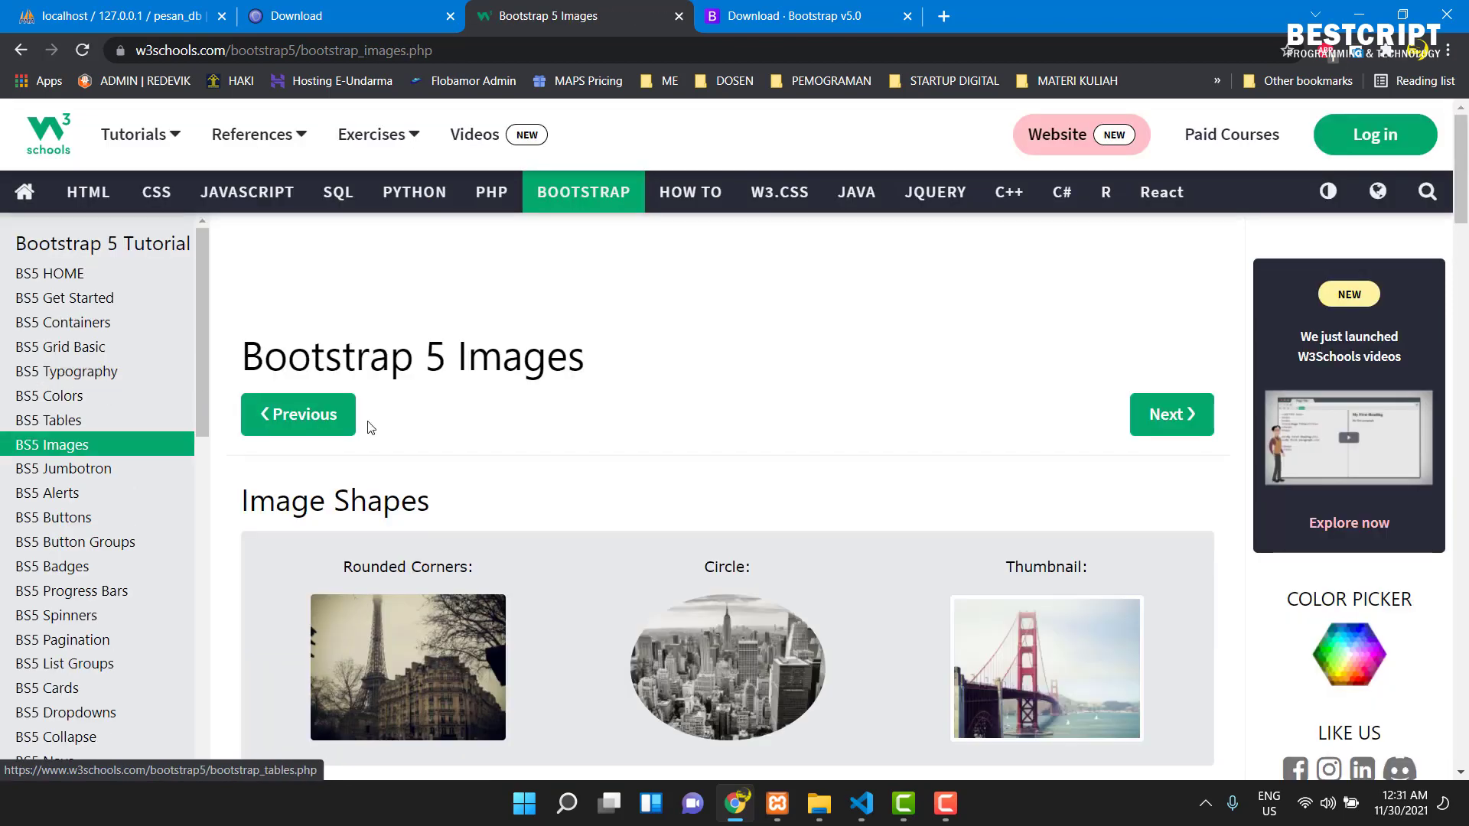
scroll(374, 422, "down", 4)
scroll(387, 423, "down", 2)
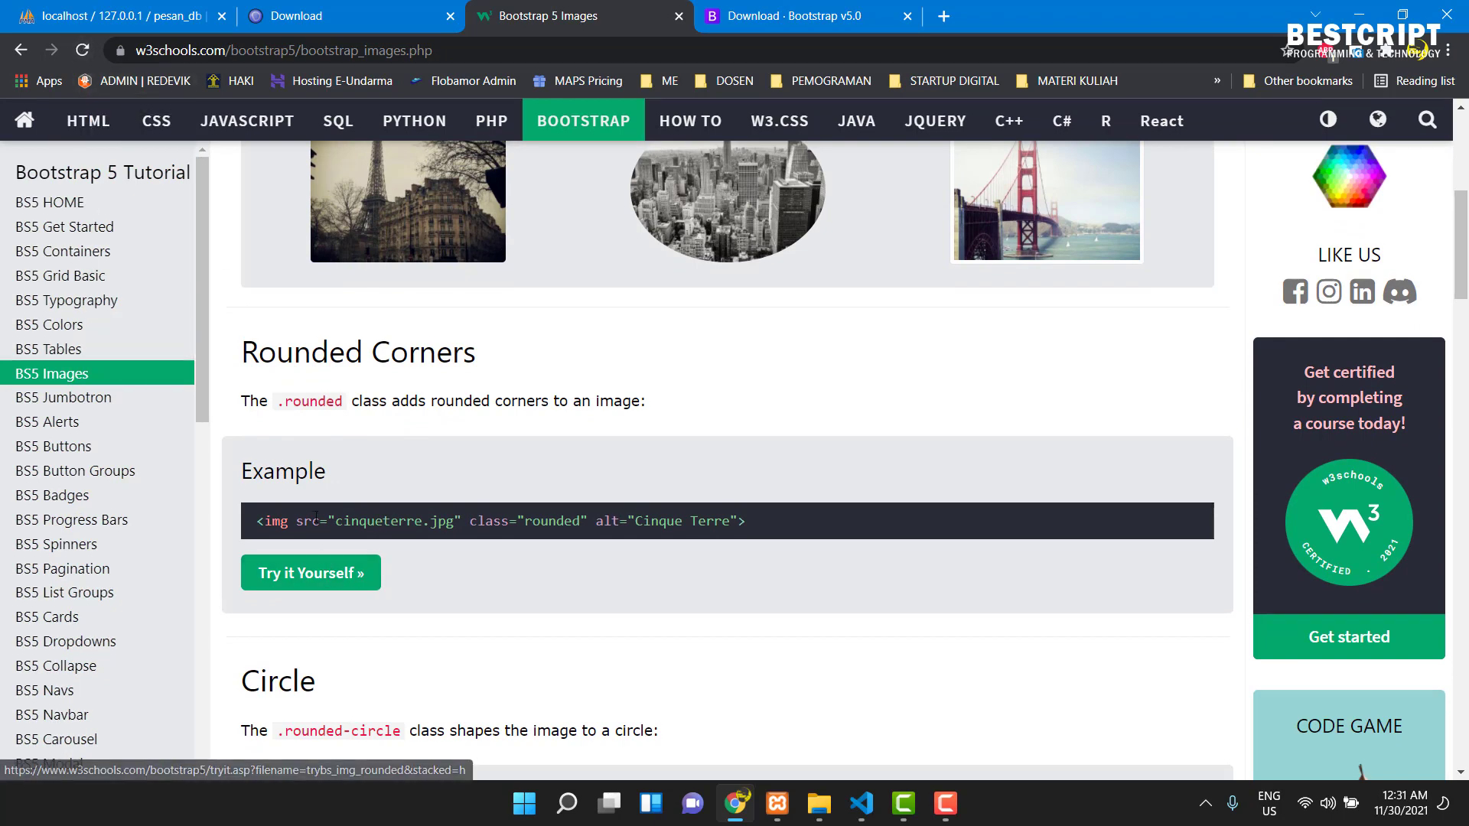
scroll(312, 528, "down", 3)
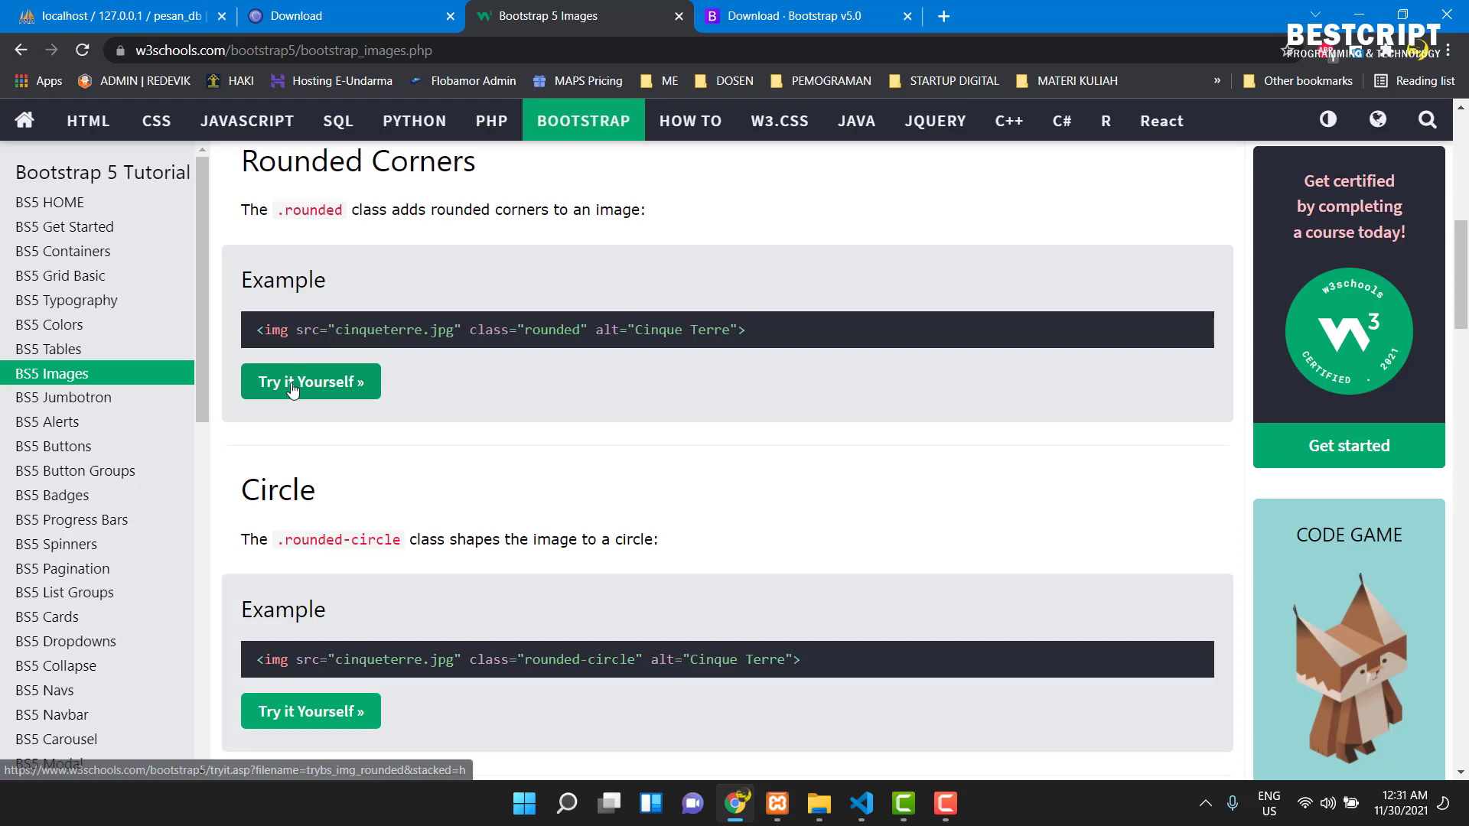
- Examine the Rounded Corners example's Bootstrap CSS and JS references and its rendered image in the Tryit Editor, and close the editor
left_click(293, 386)
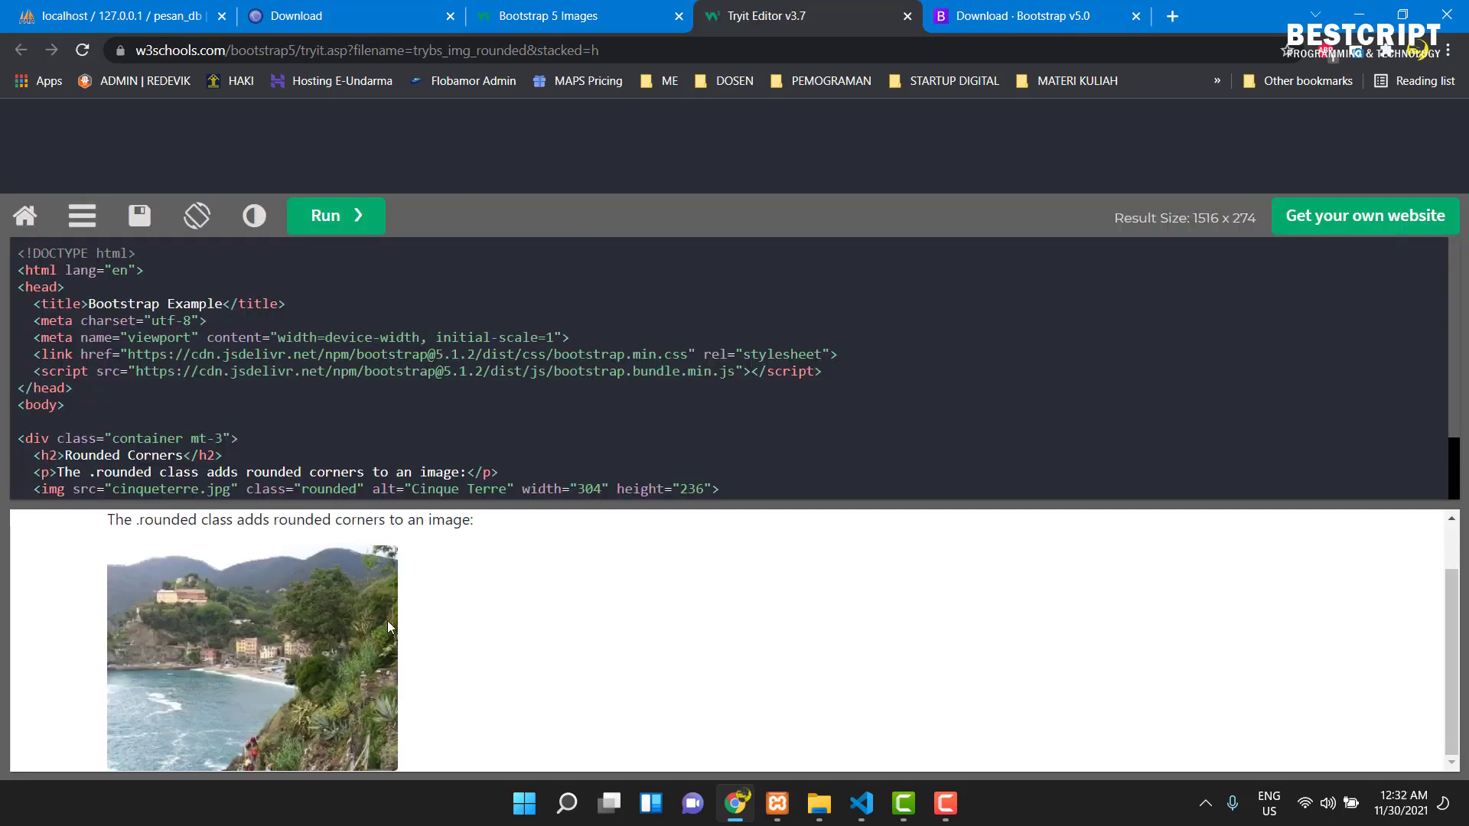
scroll(246, 406, "down", 2)
scroll(246, 403, "up", 2)
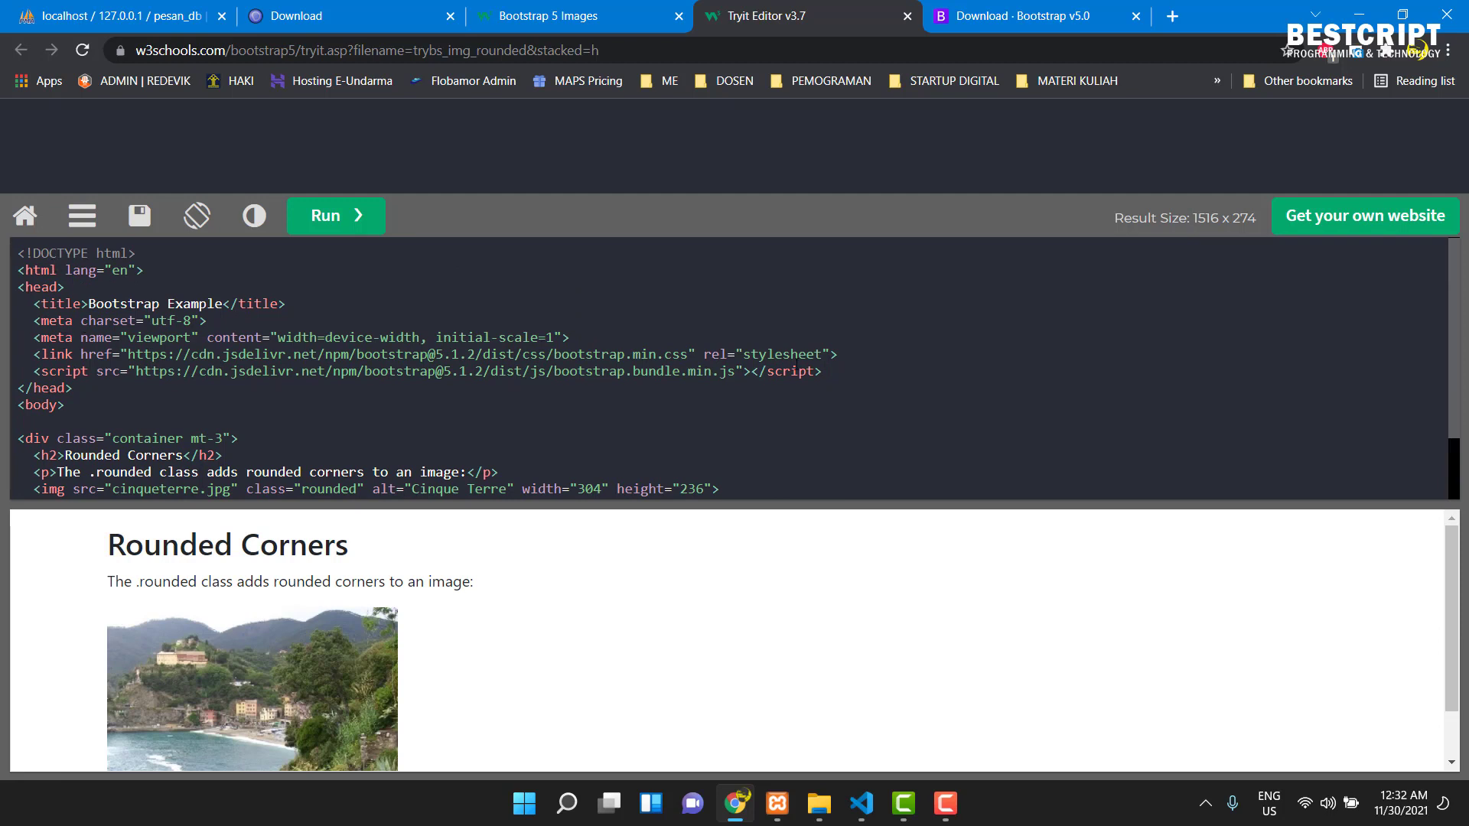
left_click_drag(744, 374, 533, 378)
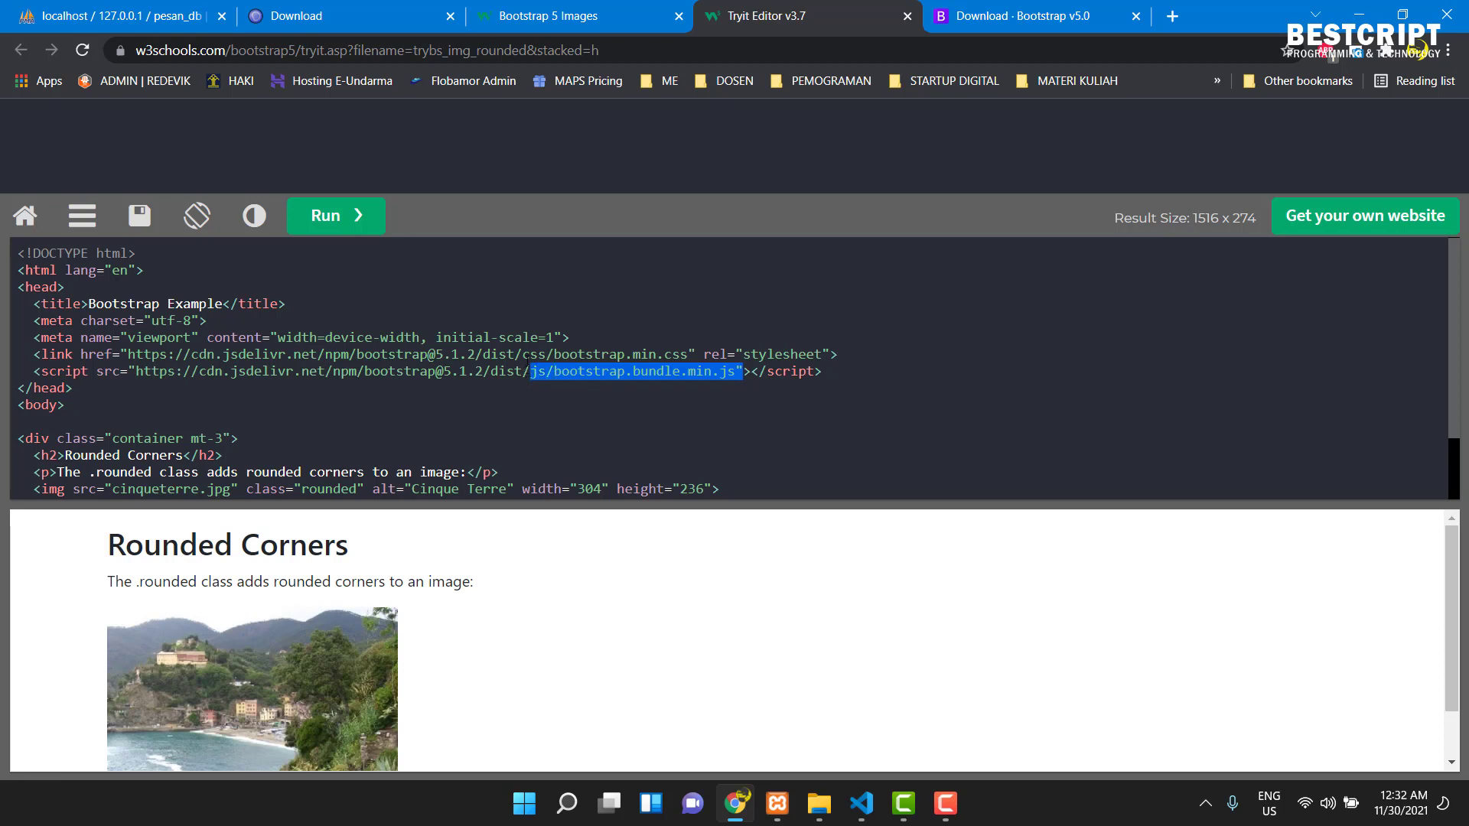
left_click_drag(689, 354, 498, 354)
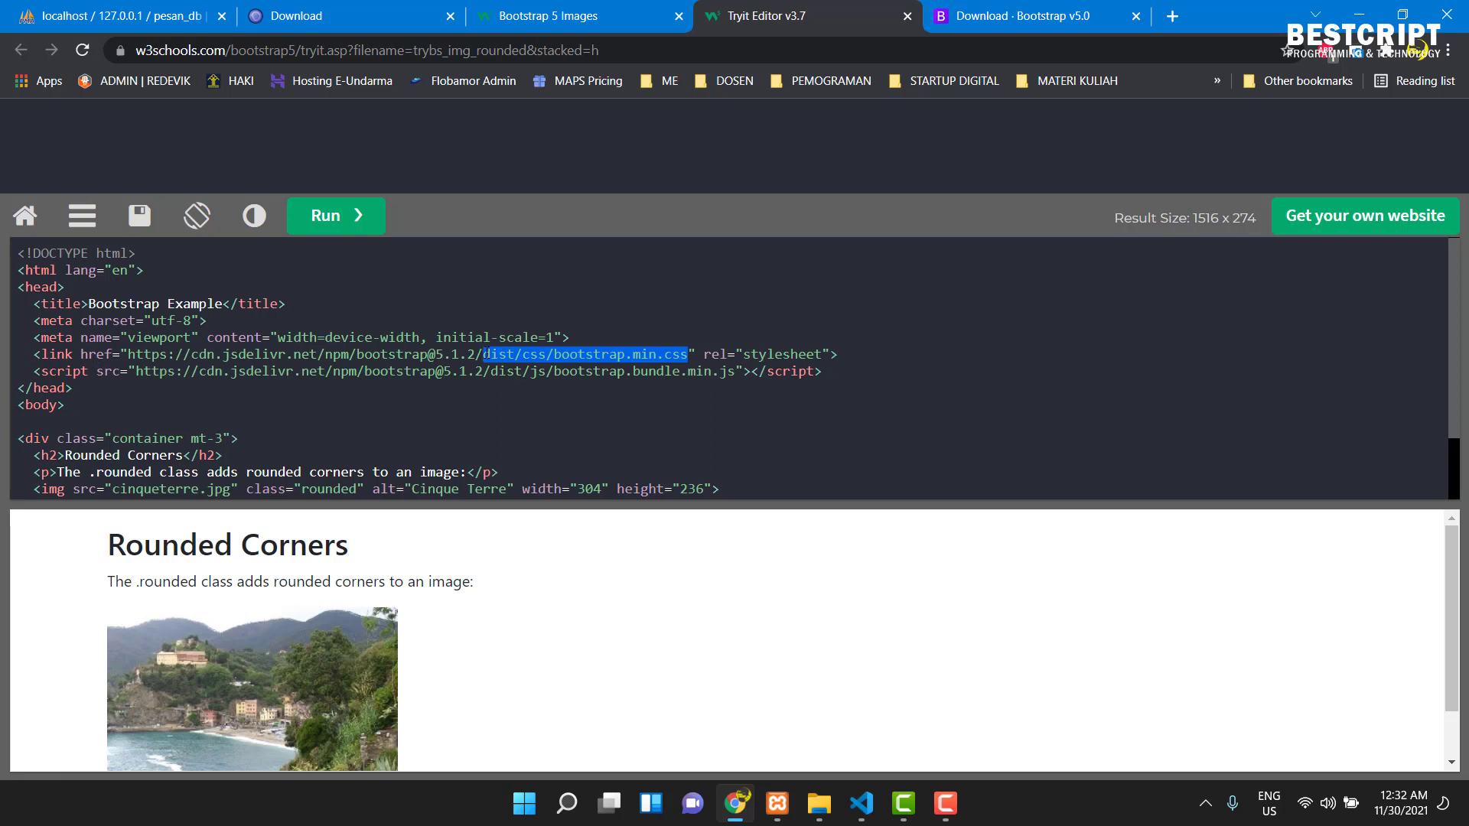
scroll(310, 390, "down", 2)
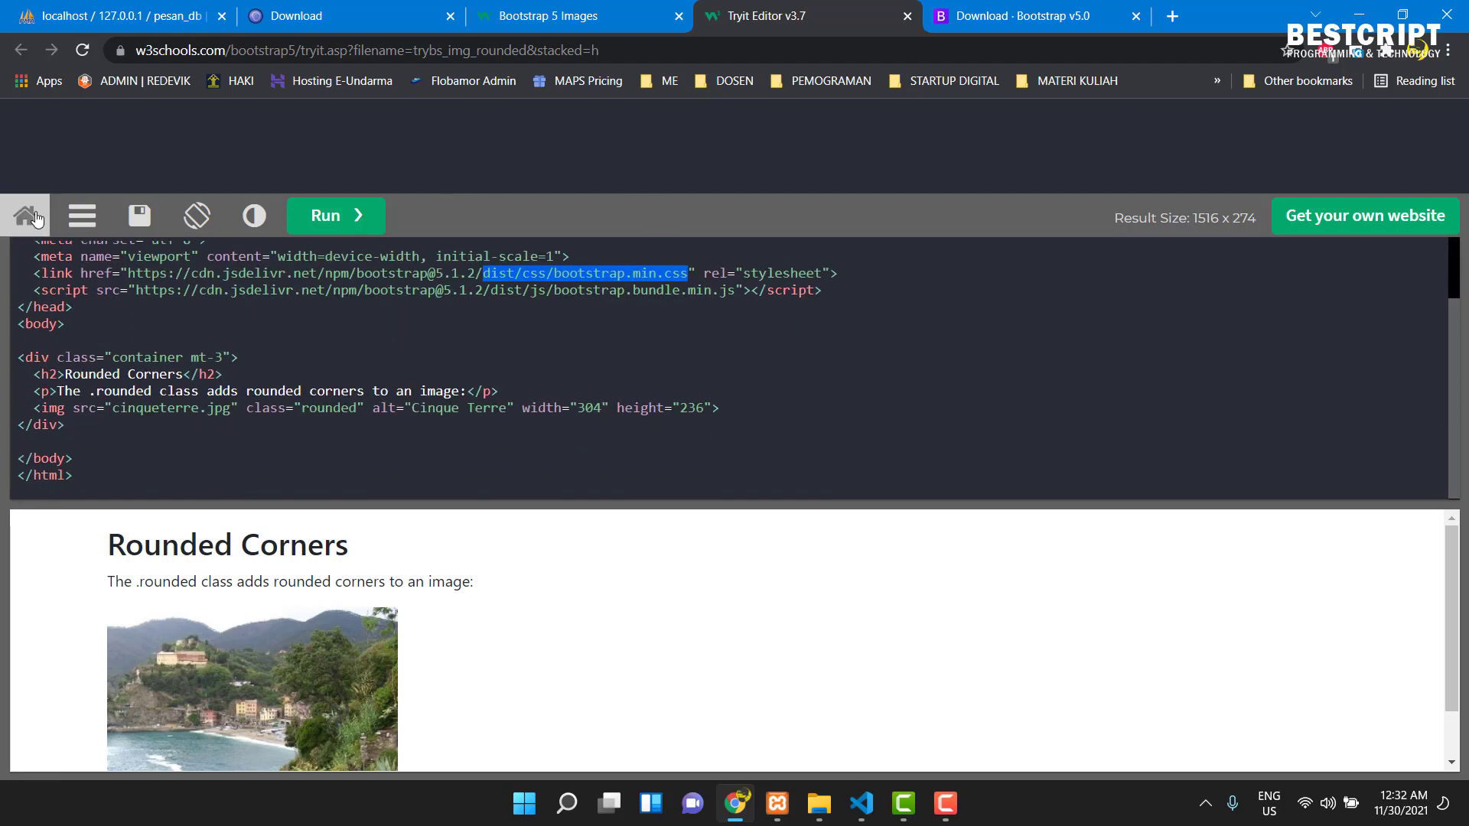
left_click(629, 10)
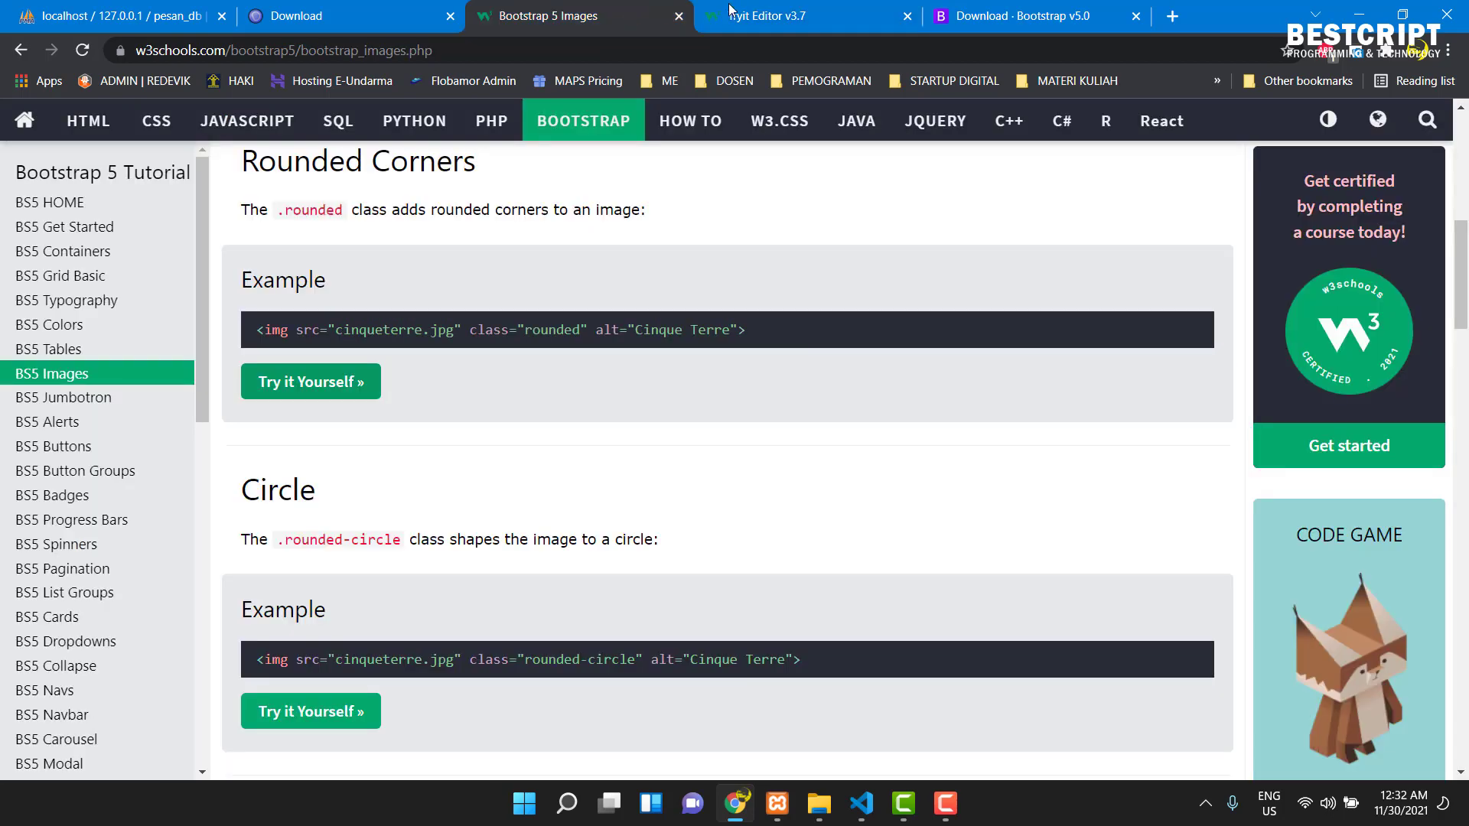
left_click(910, 16)
- Open the tutorial's Bootstrap 5 Carousel page, advance the sample slideshow by two slides and look at the carousel creation example
scroll(59, 404, "down", 1)
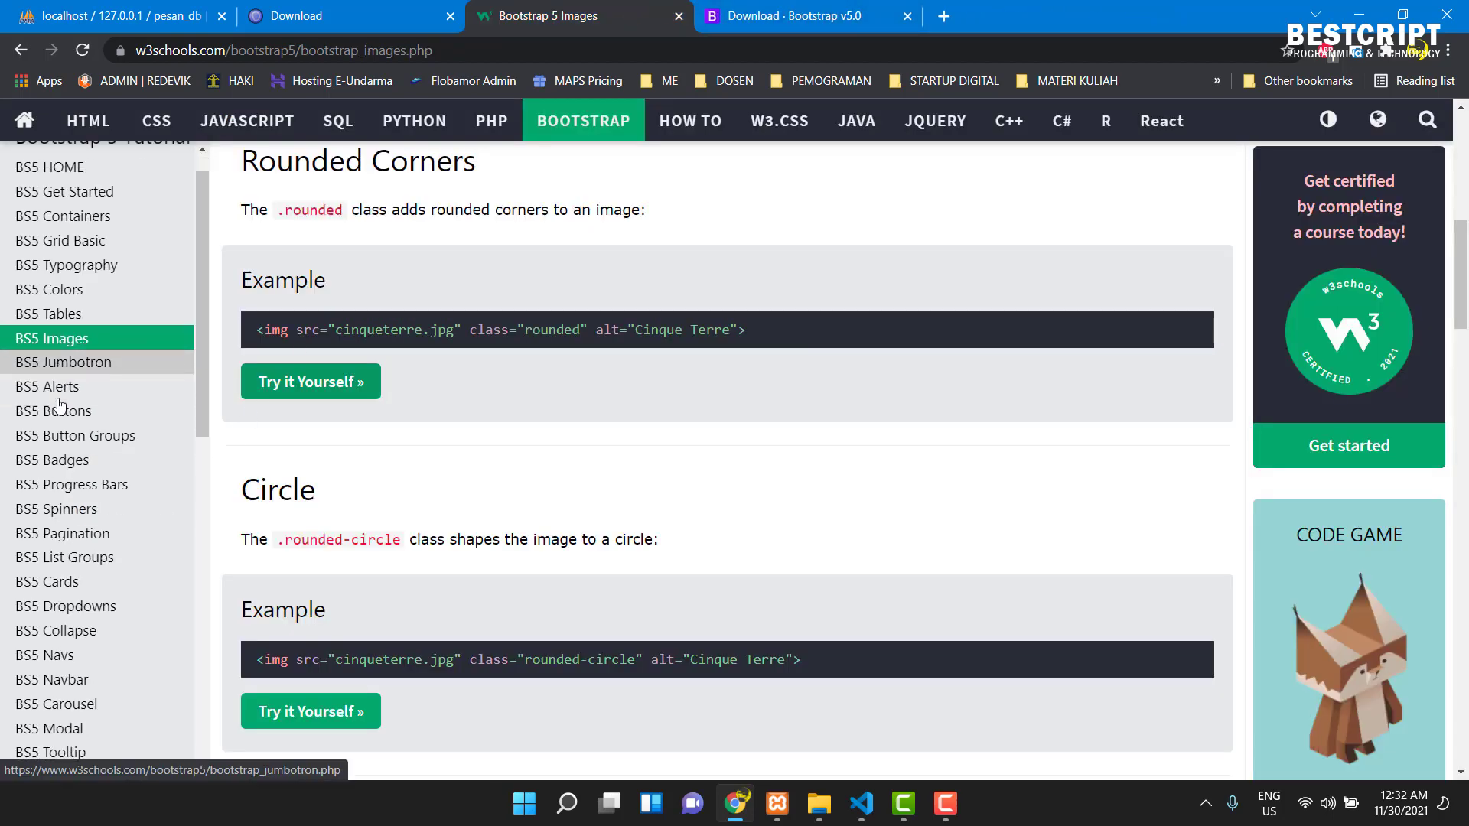
scroll(59, 404, "down", 2)
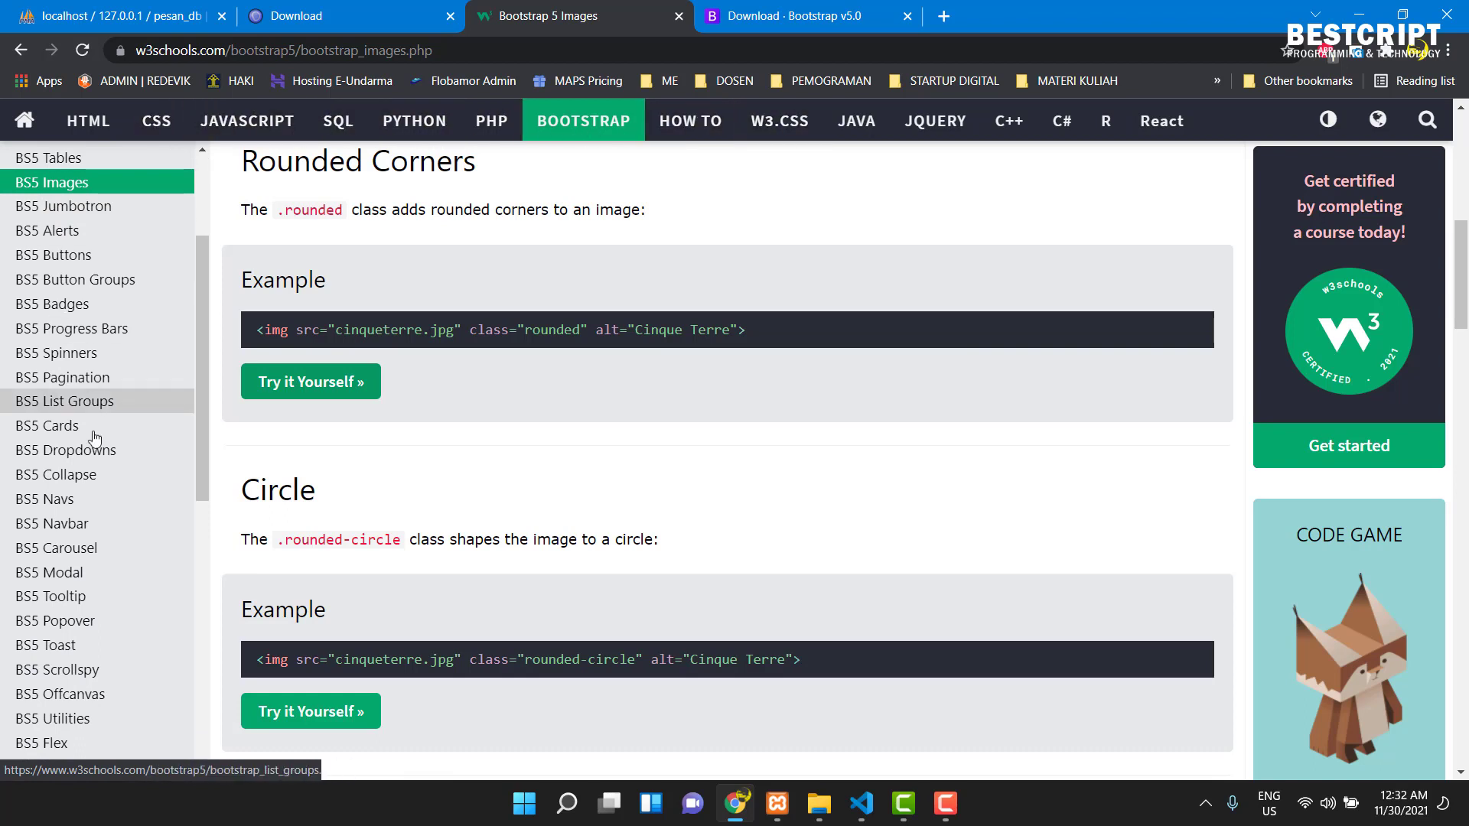
scroll(88, 580, "down", 1)
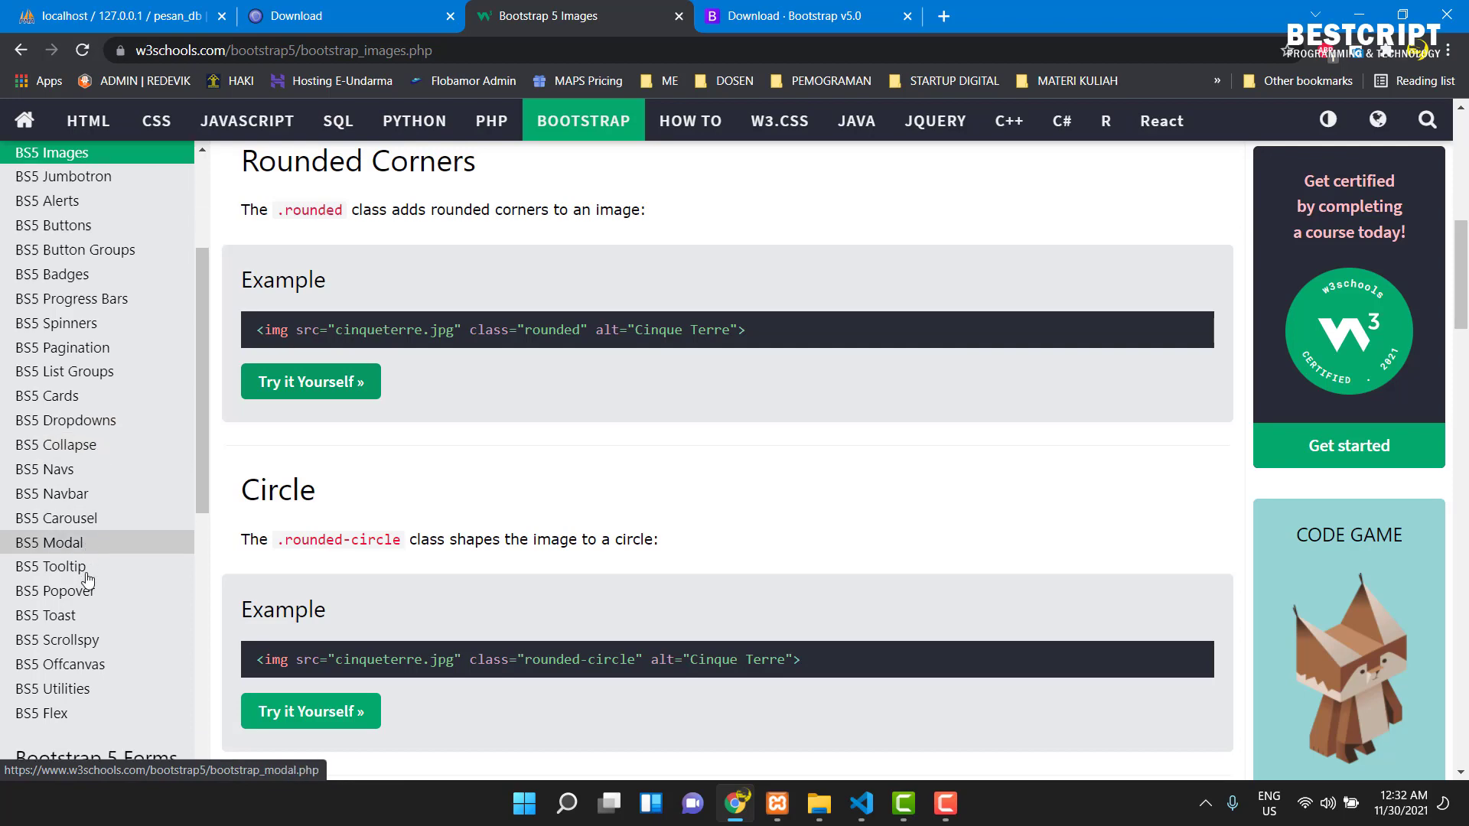
scroll(88, 580, "down", 1)
left_click(87, 455)
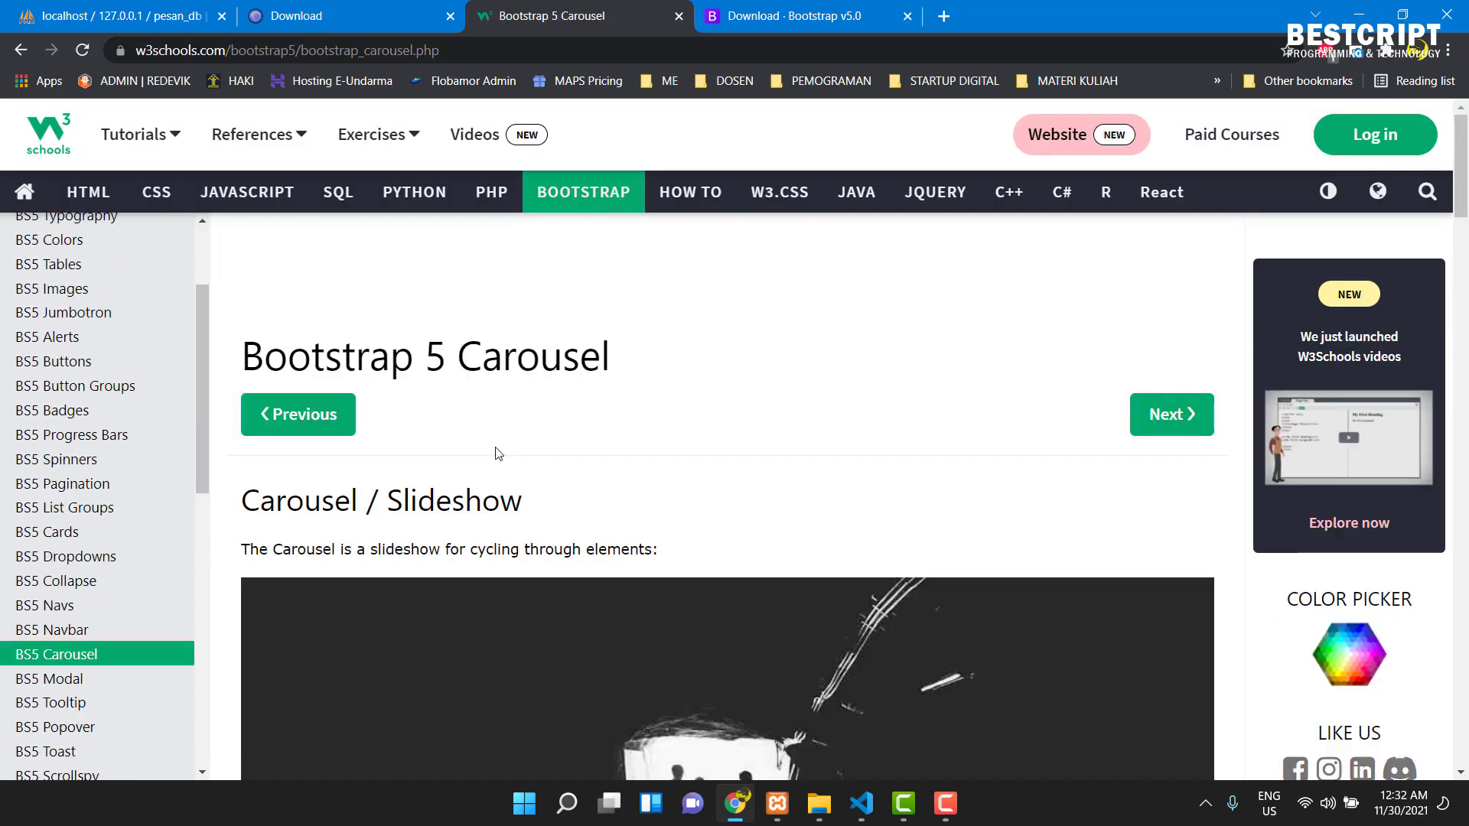
scroll(498, 453, "down", 3)
left_click(1142, 511)
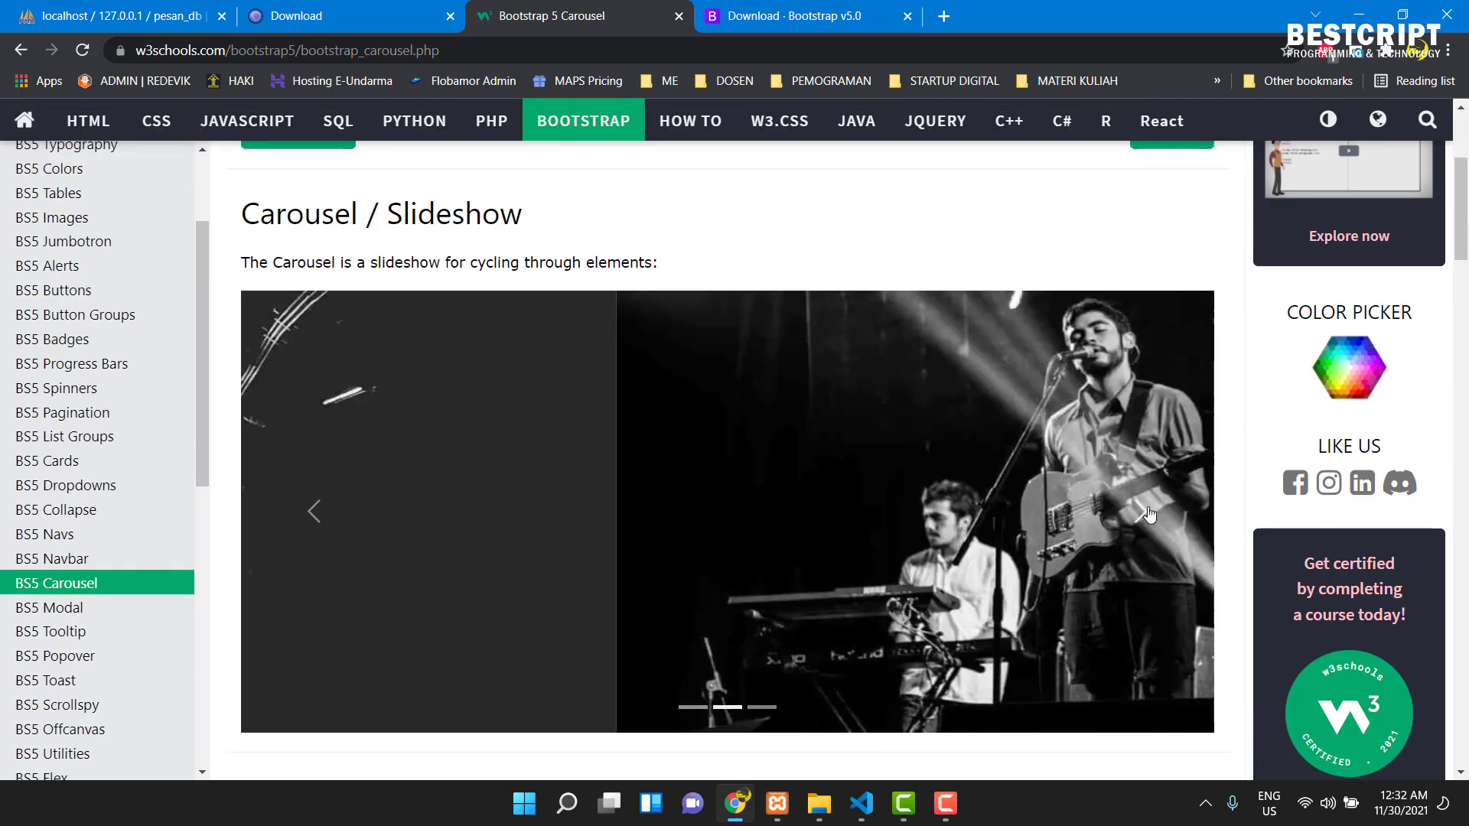
left_click(1140, 509)
scroll(439, 526, "down", 8)
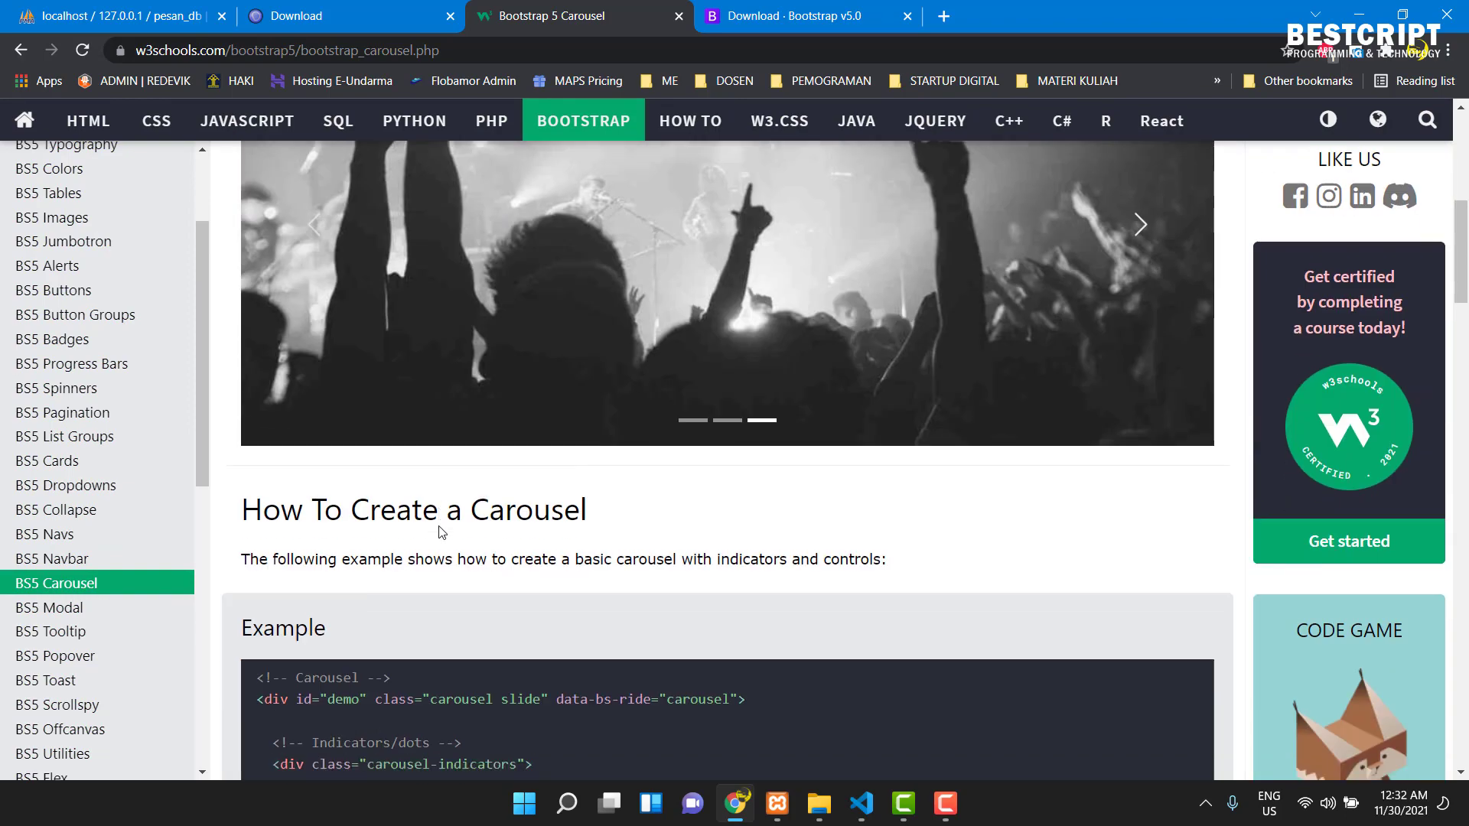